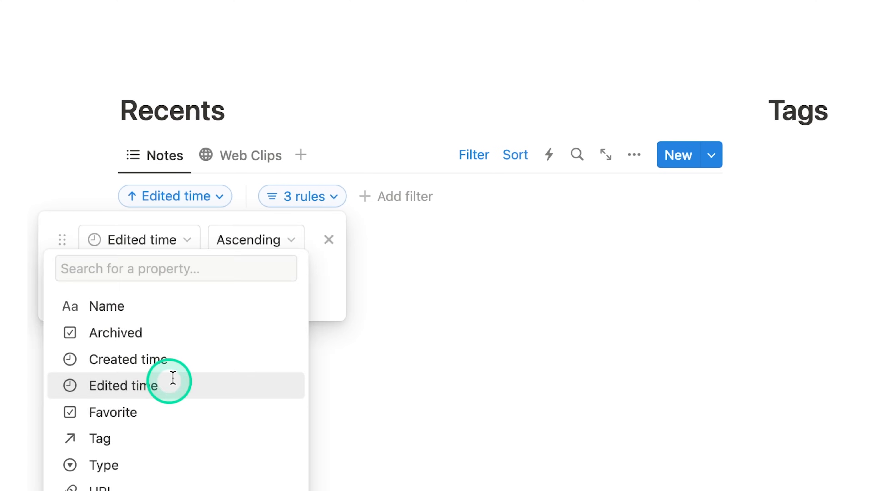
Change the direction of the Edited time sort in the Recents Notes view.
click(266, 250)
click(254, 296)
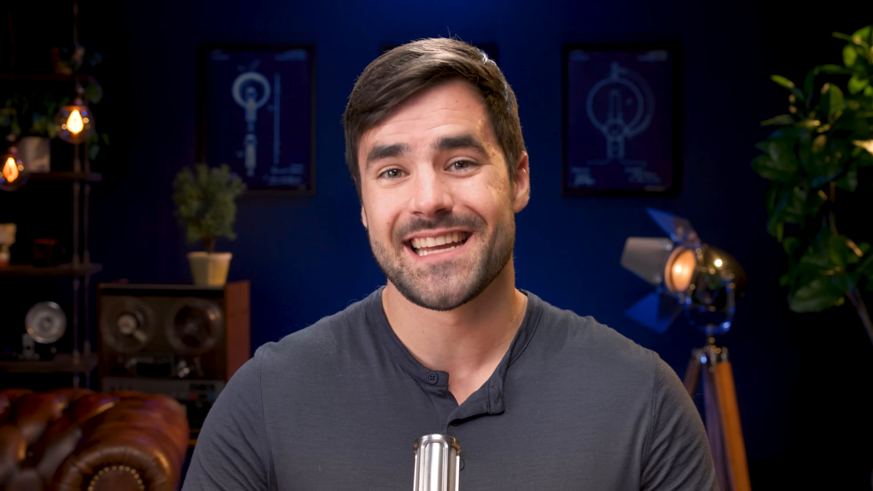
Title the blank page "Ultimate Notes" and set the page to full width.
click(640, 144)
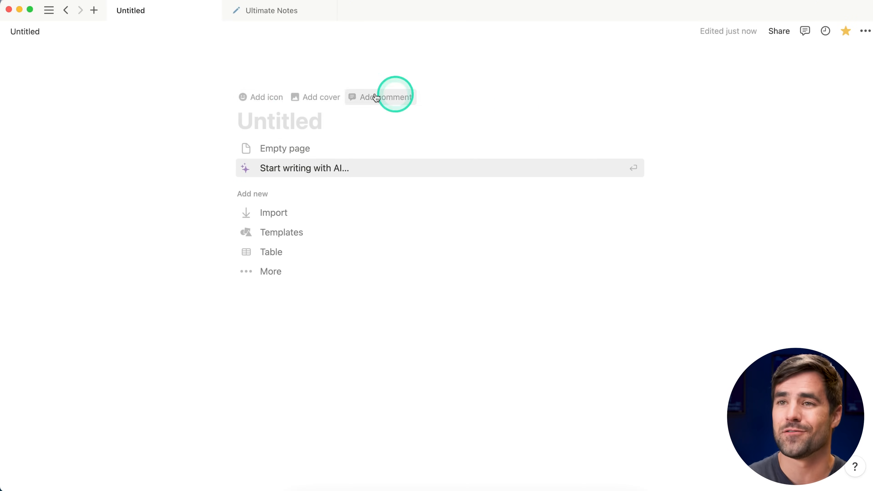
click(316, 121)
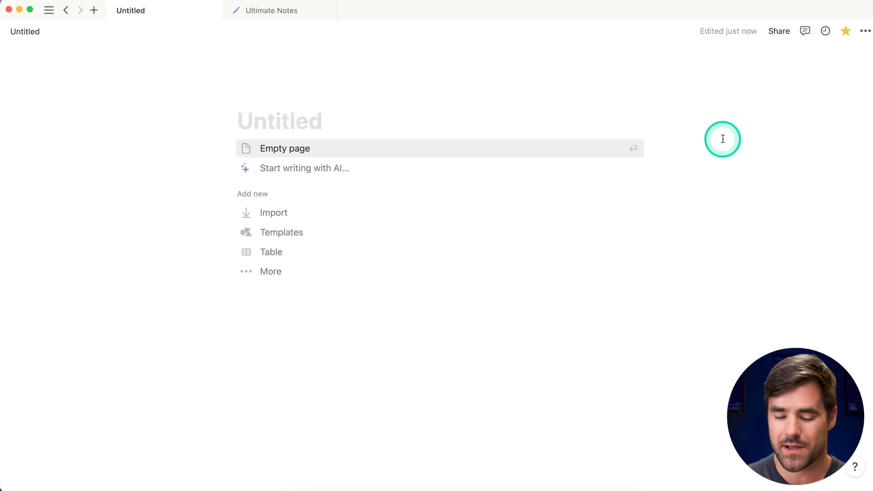
text(Ultimate Notes)
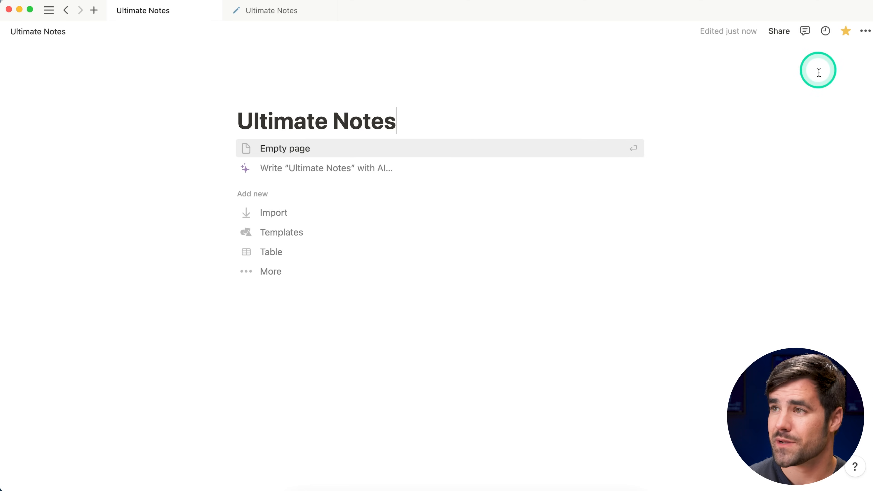
click(864, 31)
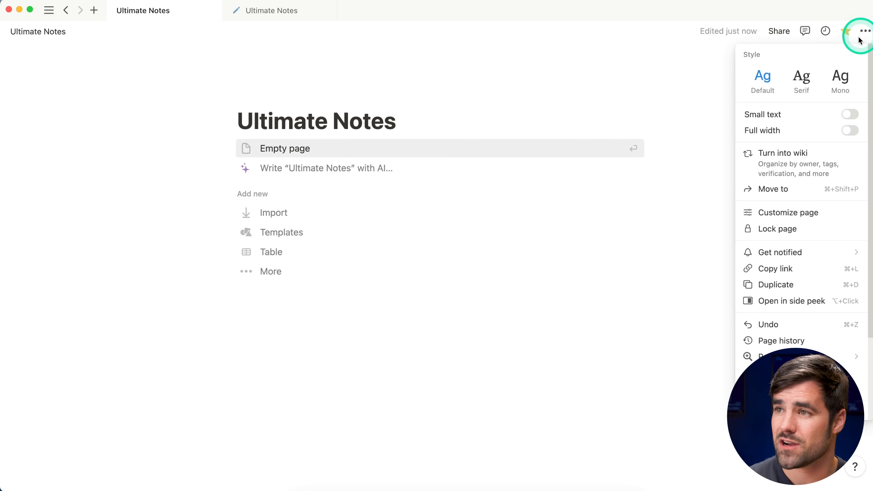
click(852, 131)
click(464, 113)
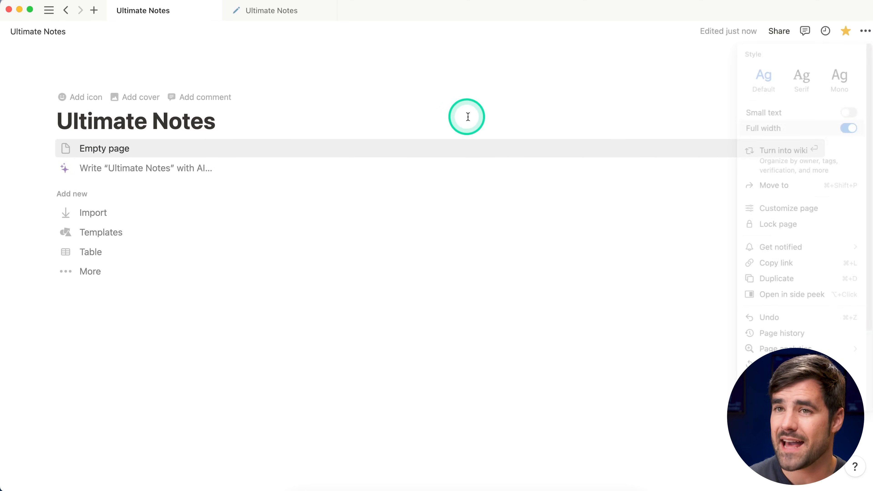
Check the finished Ultimate Notes page for reference and insert a two-column layout in the new page's empty body.
click(288, 9)
scroll(242, 253, down, 6)
scroll(378, 209, down, 1)
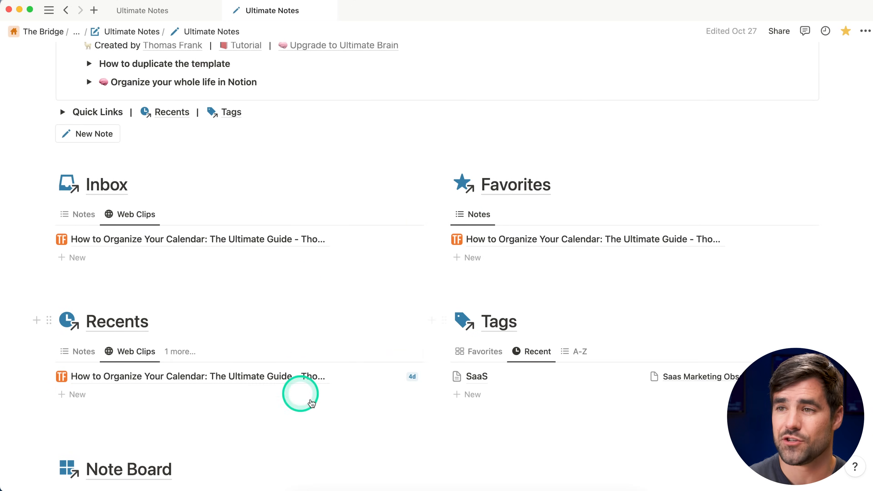
click(165, 12)
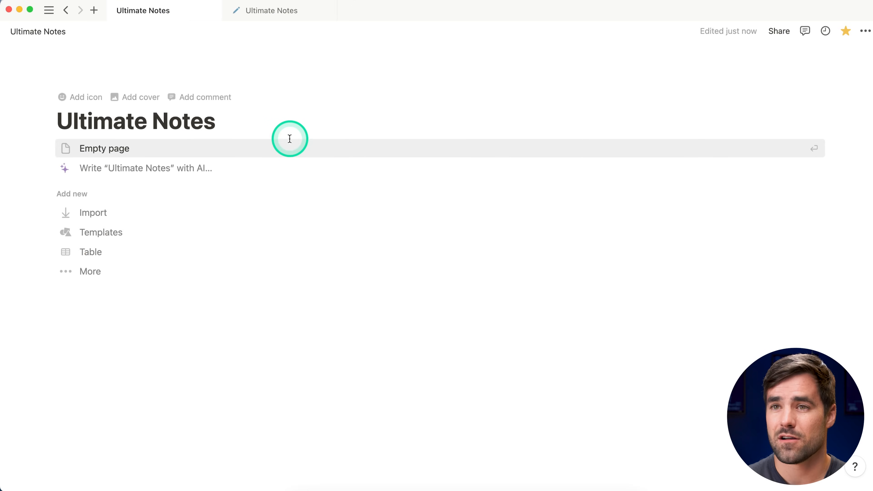
click(284, 153)
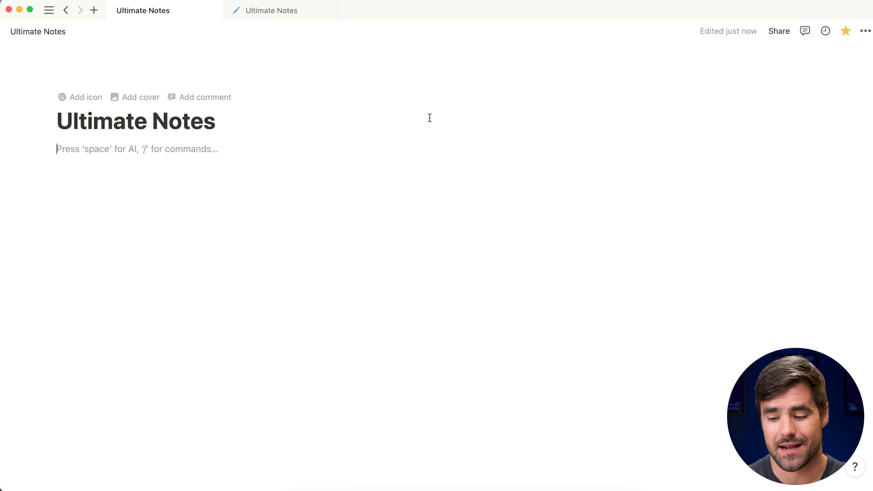
text(/2c)
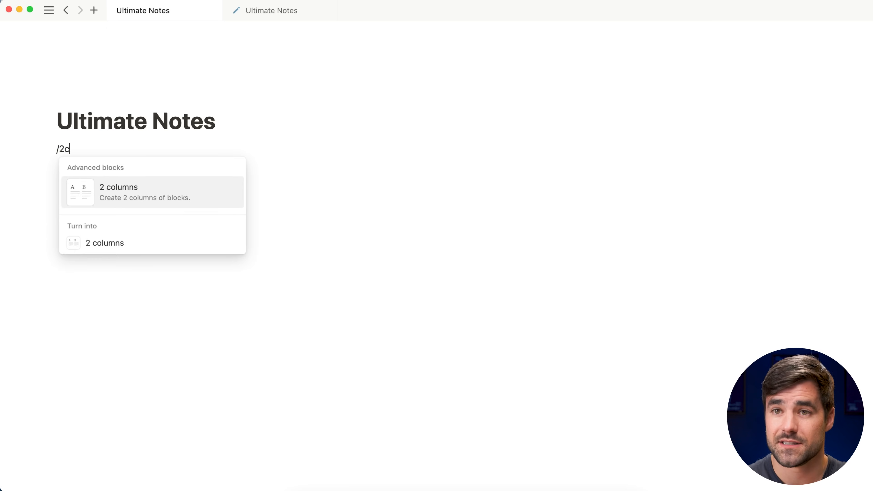
key(Return)
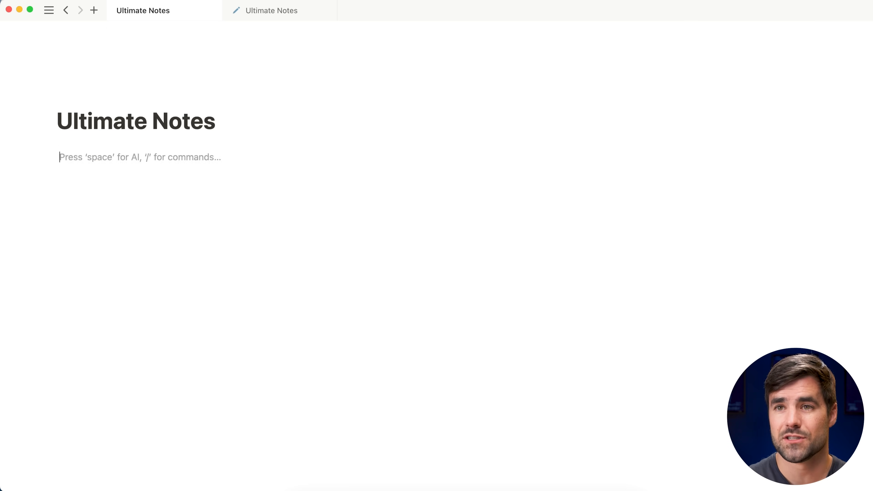
click(166, 162)
click(530, 151)
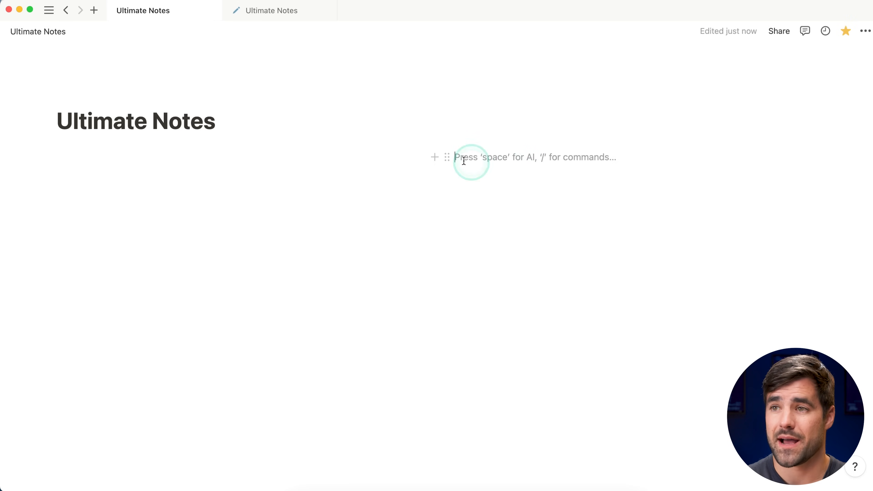
Add the Heading 1 "Inbox" in the first column and the Heading 1 "Favorites" in the second column.
click(226, 167)
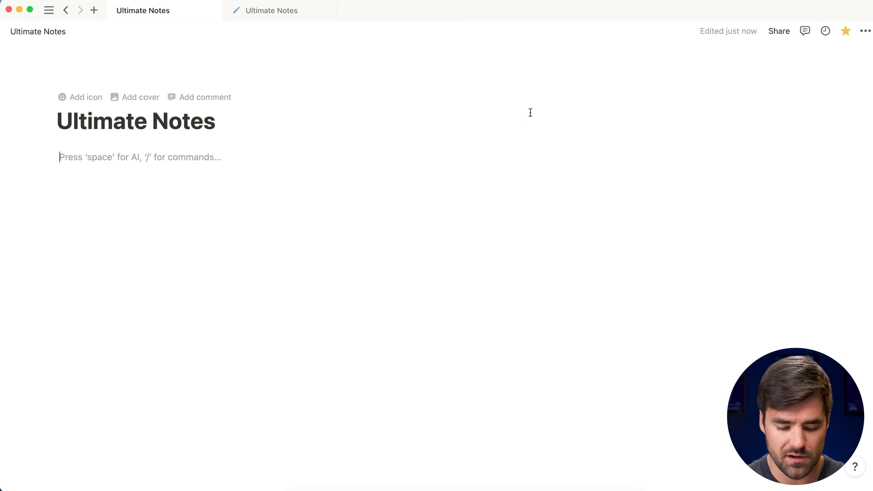
text(/h1)
key(Return)
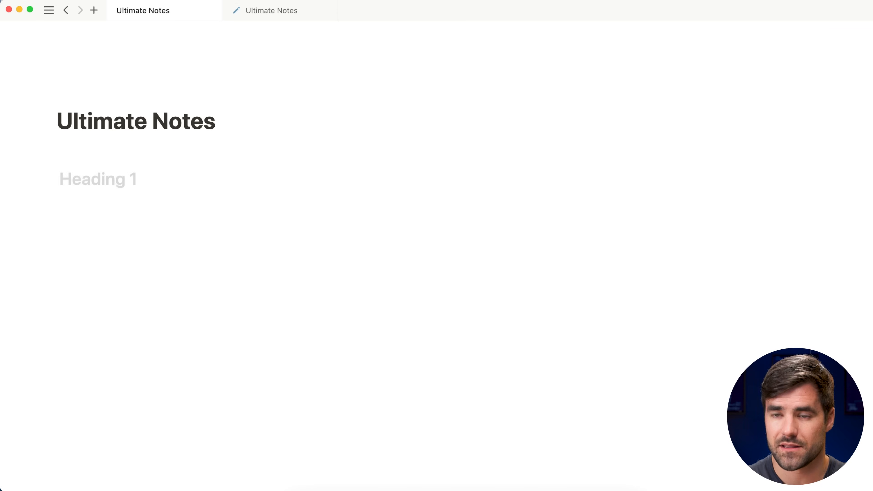
text(Inbox)
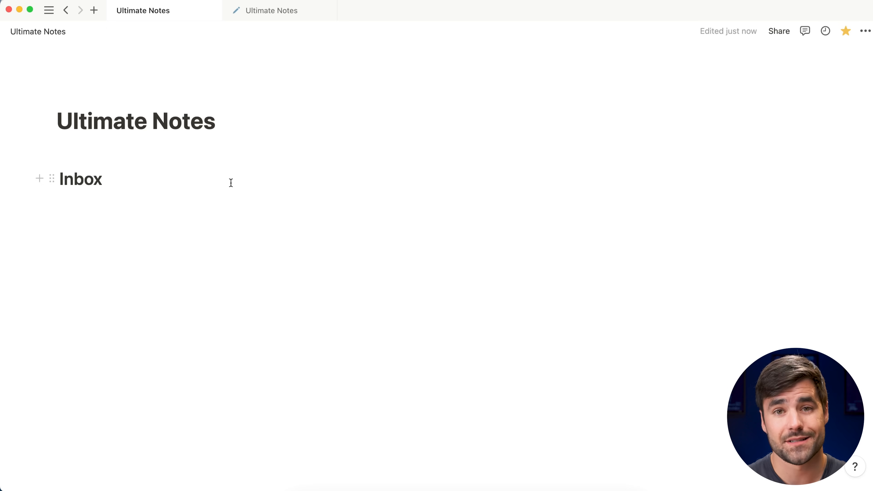
click(720, 201)
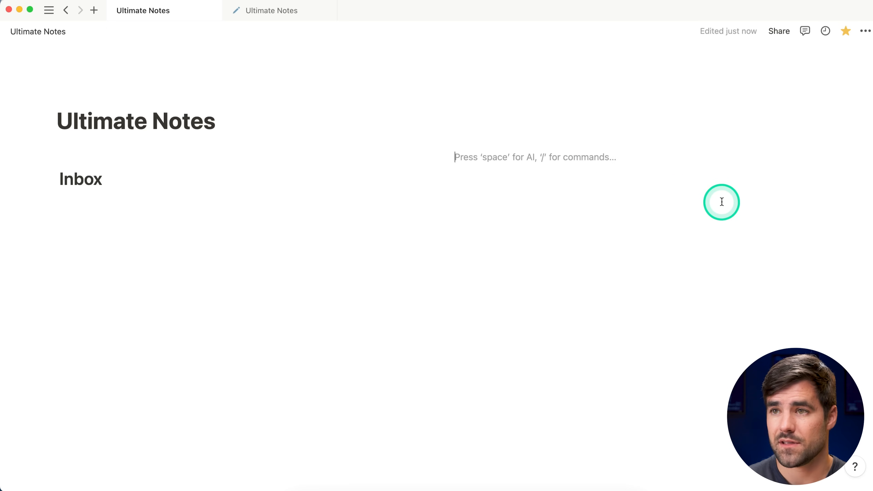
text(/h1)
key(Return)
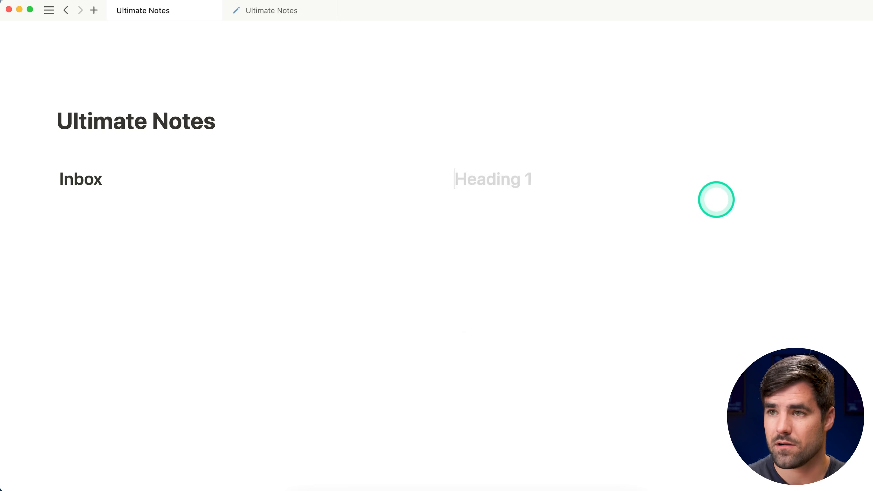
text(Favoc)
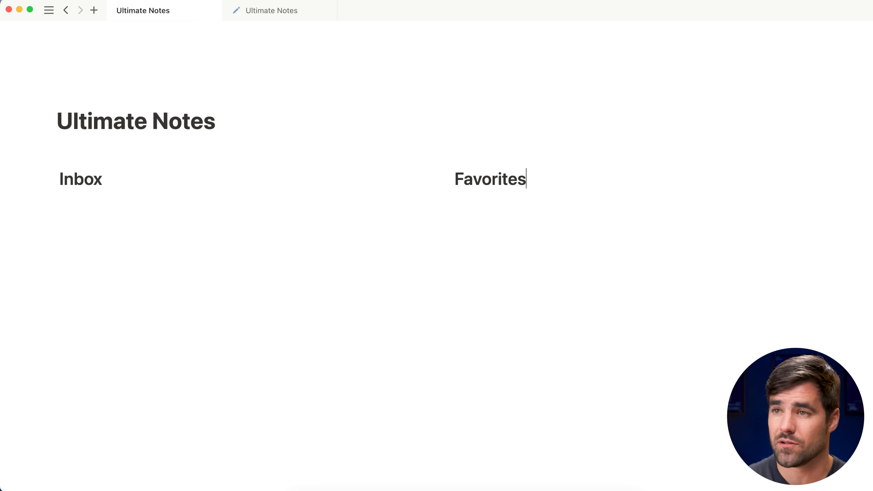
click(709, 212)
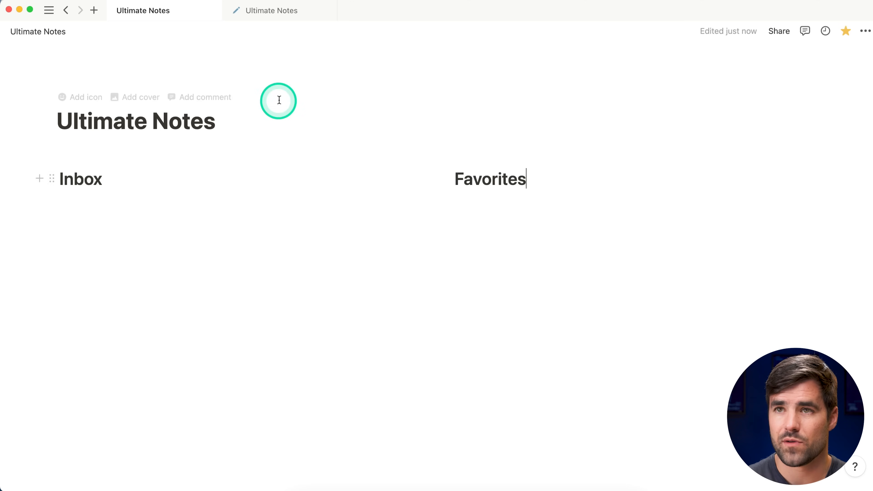
Review the Recents, Tags and Note Board sections of the finished Ultimate Notes page and return to the new page.
click(272, 11)
scroll(348, 109, down, 3)
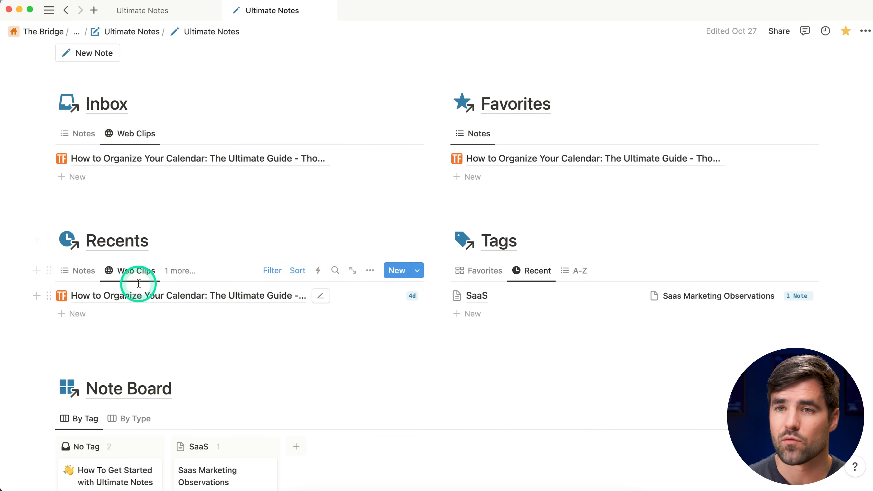
scroll(141, 285, down, 2)
scroll(471, 211, down, 1)
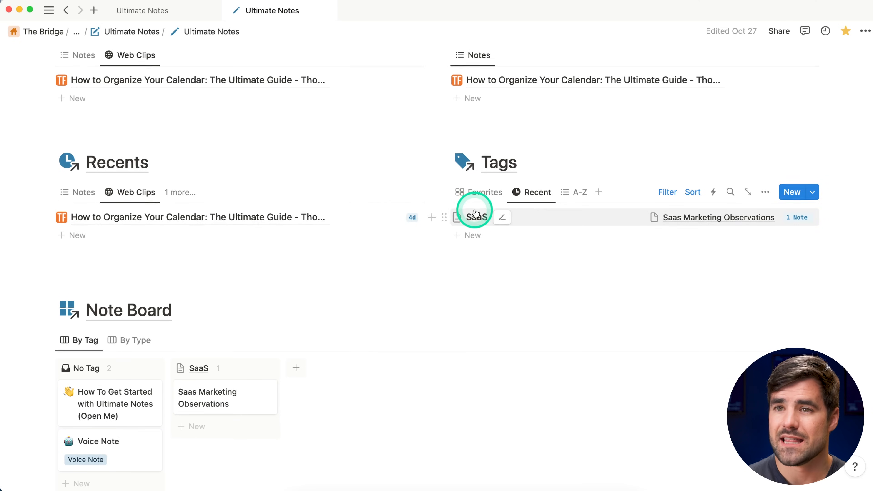
scroll(151, 344, down, 2)
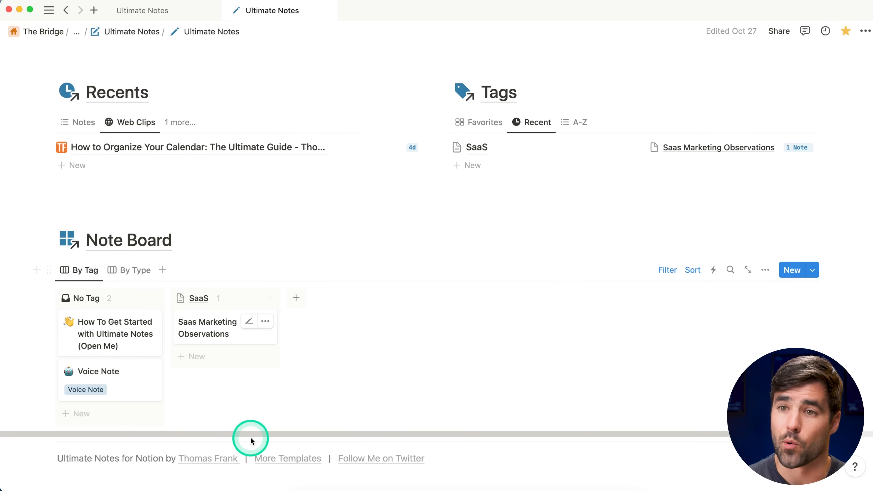
scroll(302, 355, up, 3)
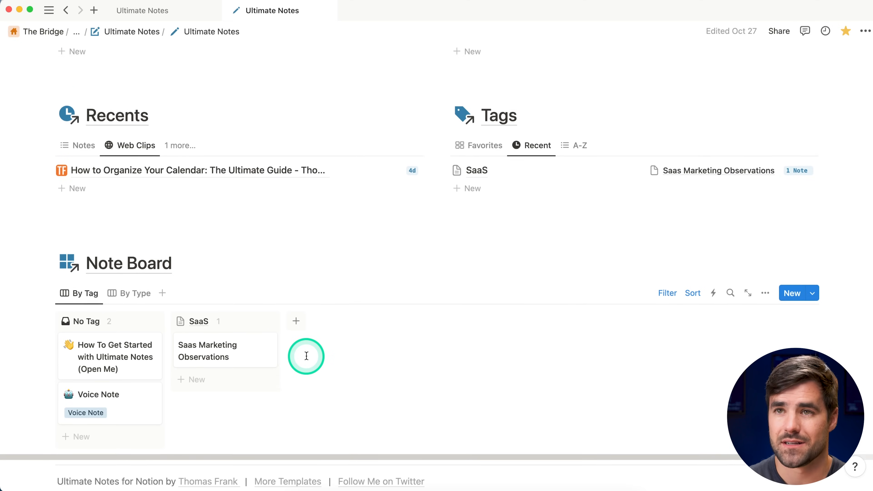
click(141, 13)
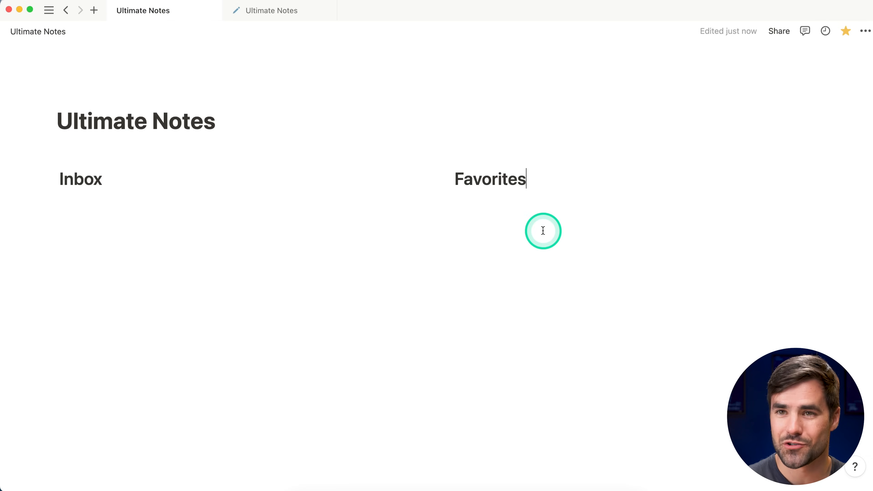
Add an empty block under Inbox, move it below both columns at full width, and turn it into a divider.
click(216, 214)
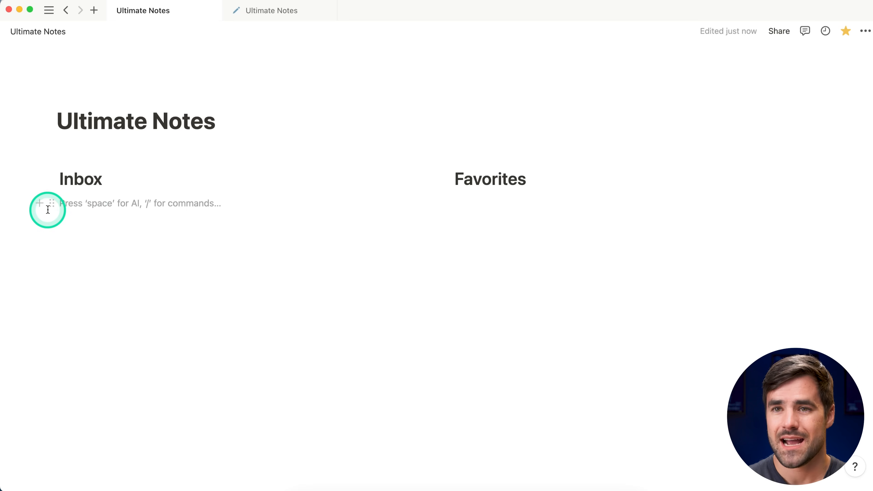
drag(53, 206, 54, 225)
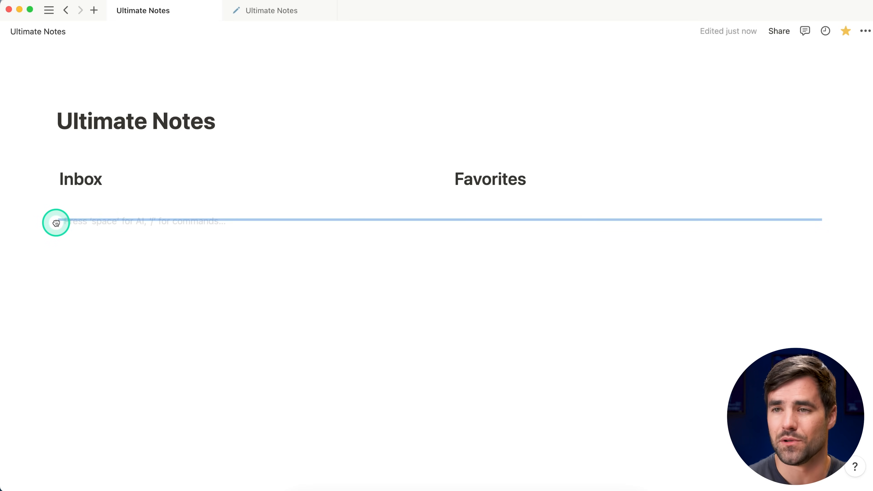
drag(56, 223, 56, 222)
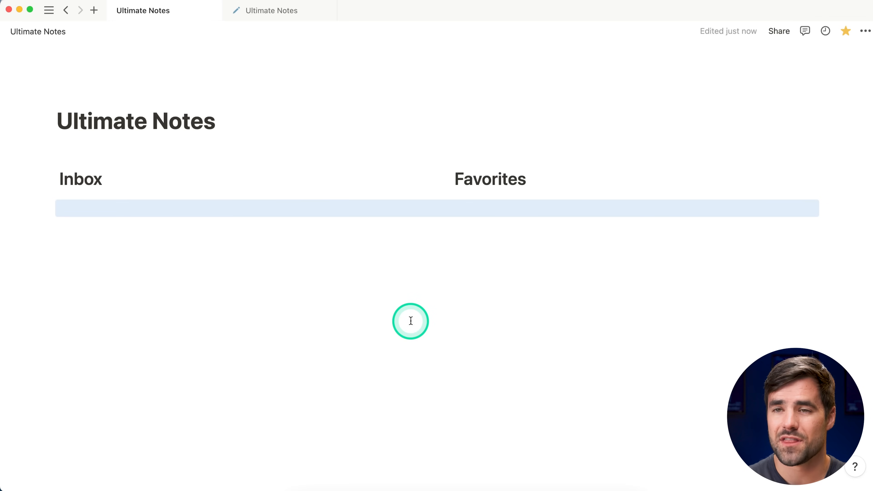
click(524, 178)
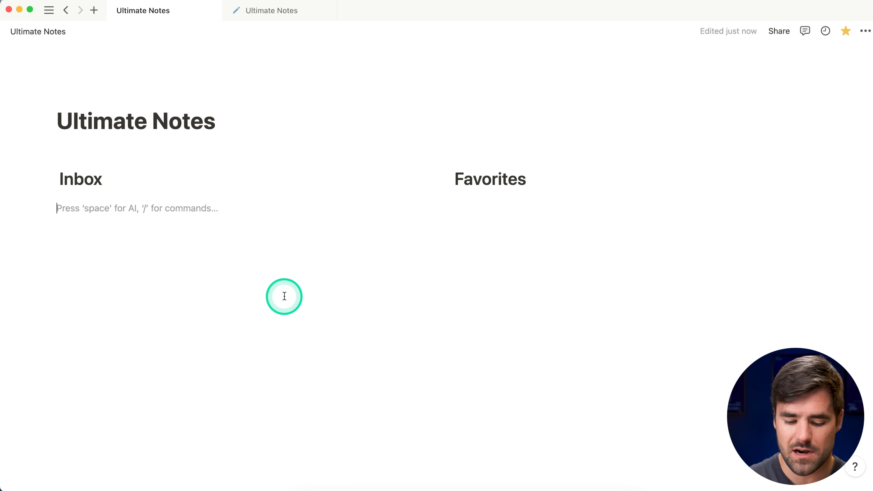
text(-)
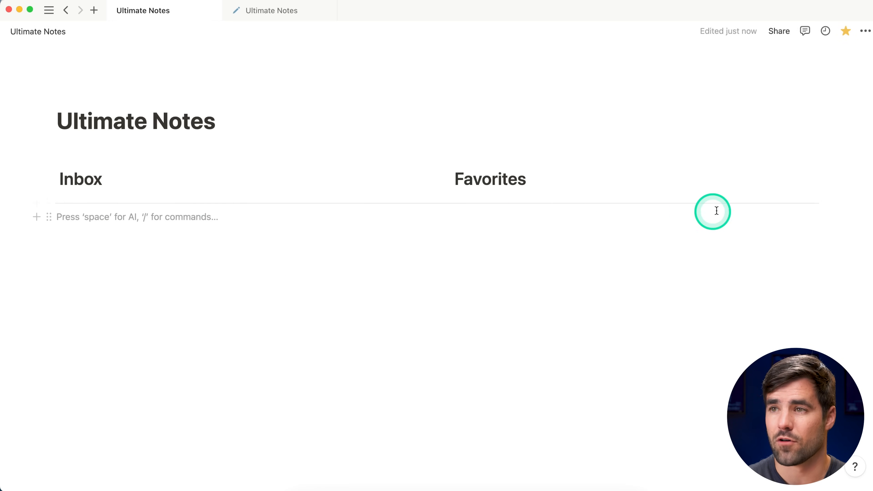
Insert a second two-column layout below the divider, with the Heading 1 "Recents" in its first column and "Tags" in its second.
text(/2c)
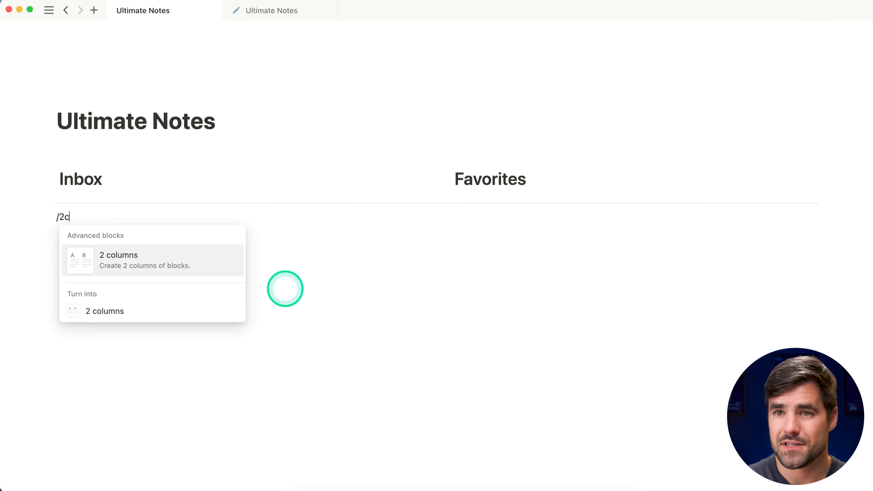
key(Return)
click(252, 287)
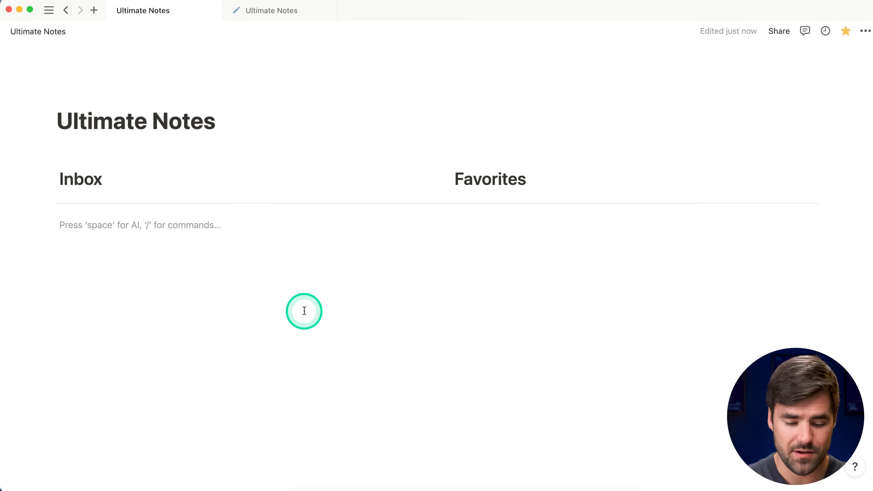
text(/h1)
key(Return)
text(Recent)
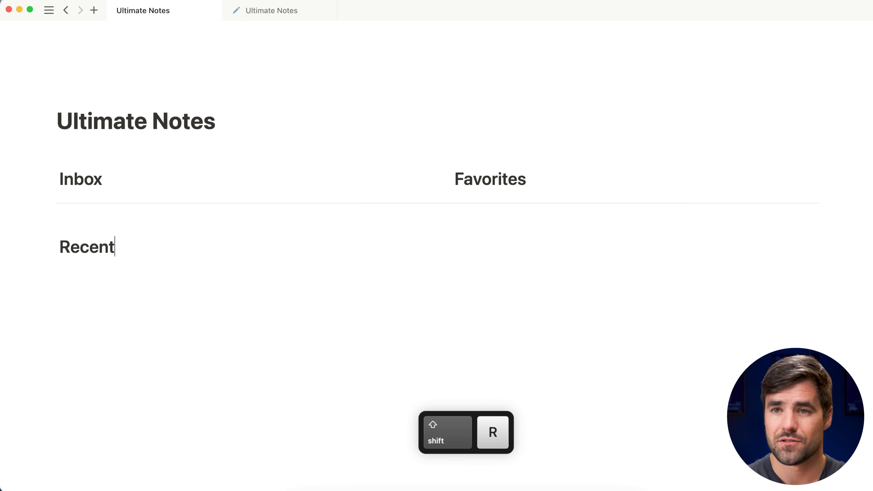
text(s)
click(556, 289)
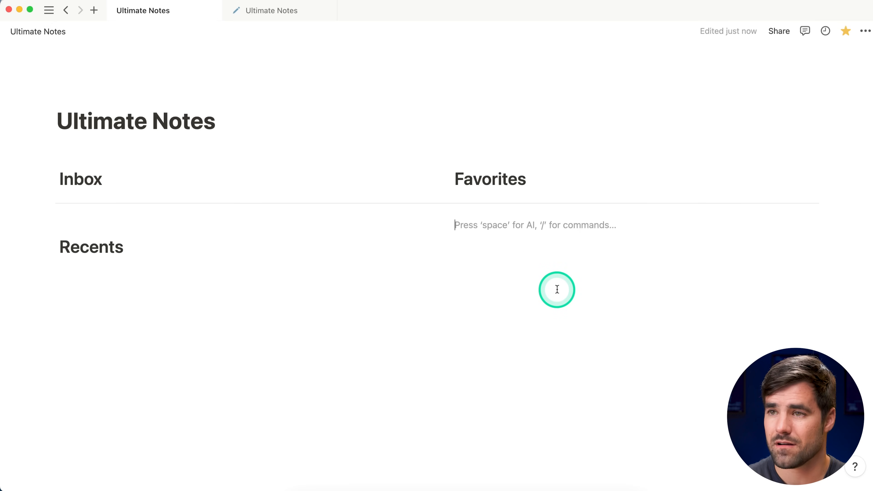
text(/h1)
key(Return)
text(Tags)
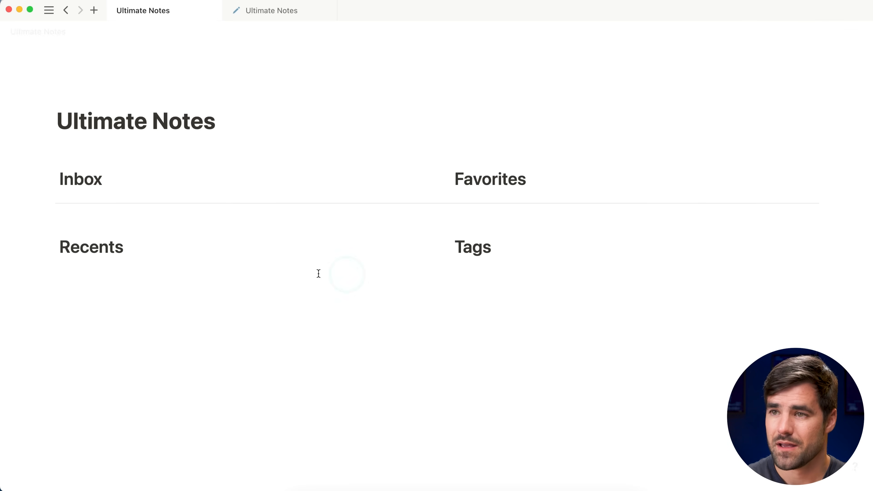
Add a divider beneath the Recents heading and move it below both columns so it spans the full page width.
click(130, 277)
click(140, 248)
key(Return)
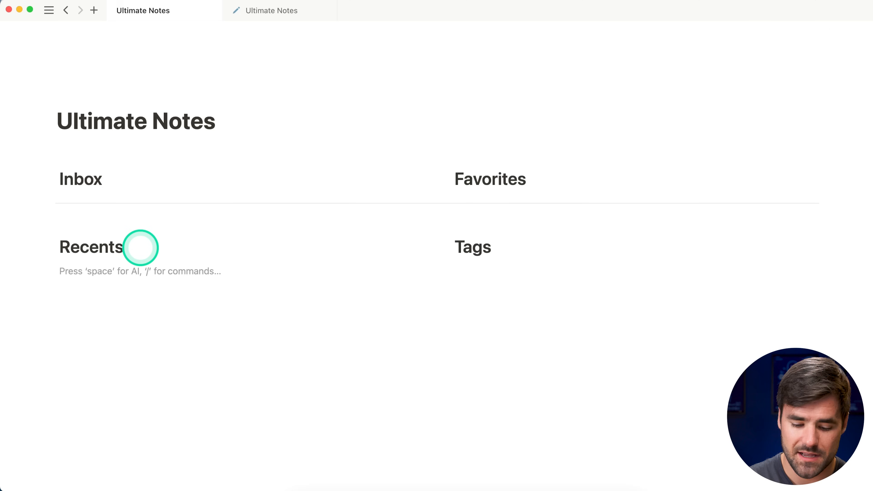
text(---)
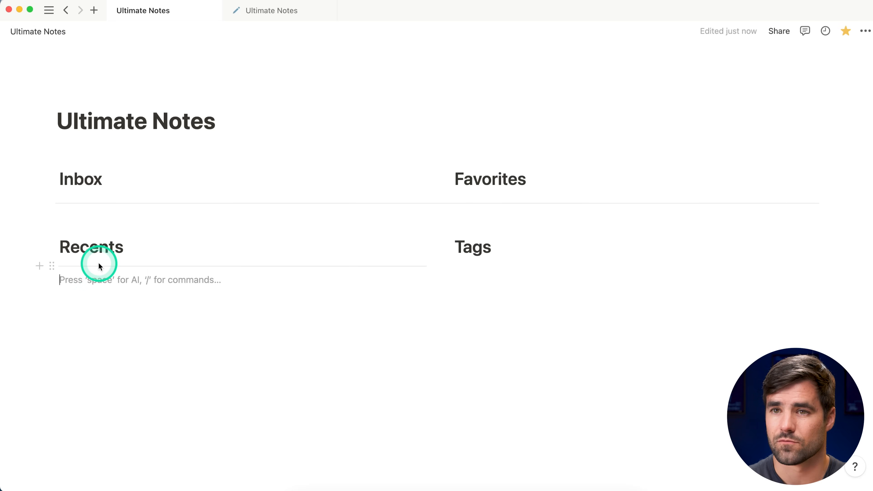
drag(53, 266, 100, 322)
Add the Heading 1 "Note Board" below the second divider.
text(/12)
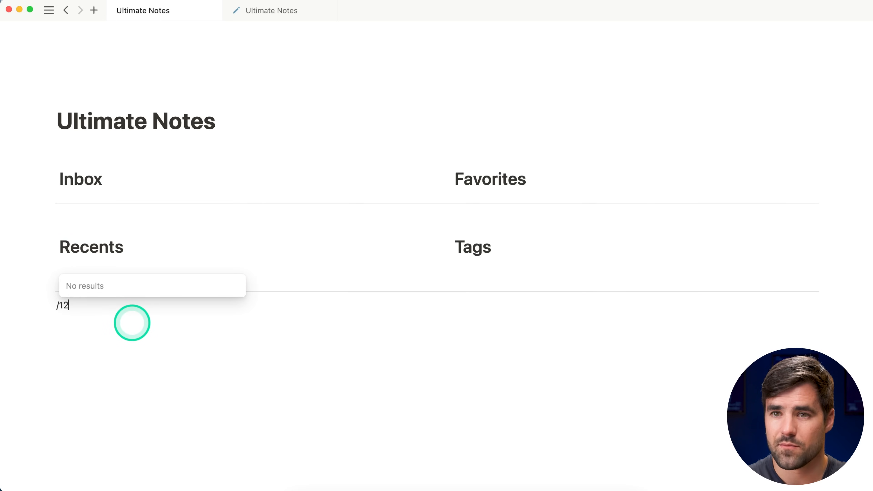
key(BackSpace)
key(Return)
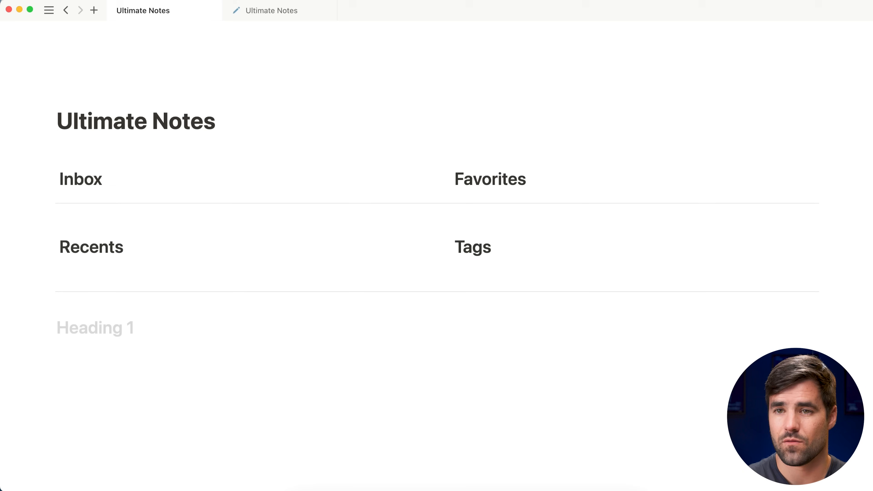
text(Notes)
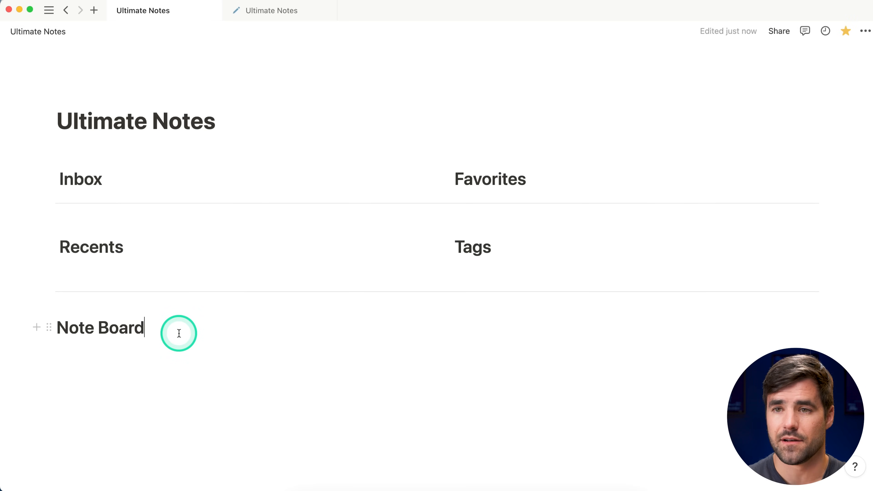
Review the Inbox's Notes view and the Favorites section on the finished Ultimate Notes page, and return to the new page.
click(279, 15)
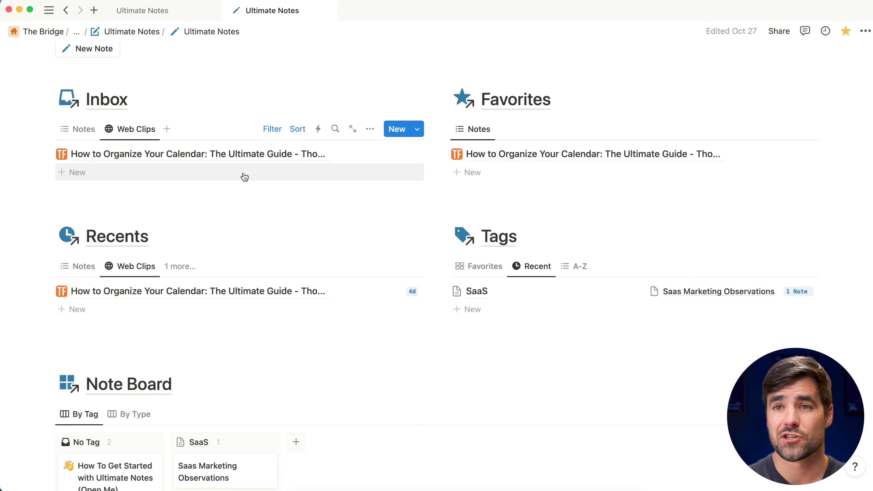
click(93, 137)
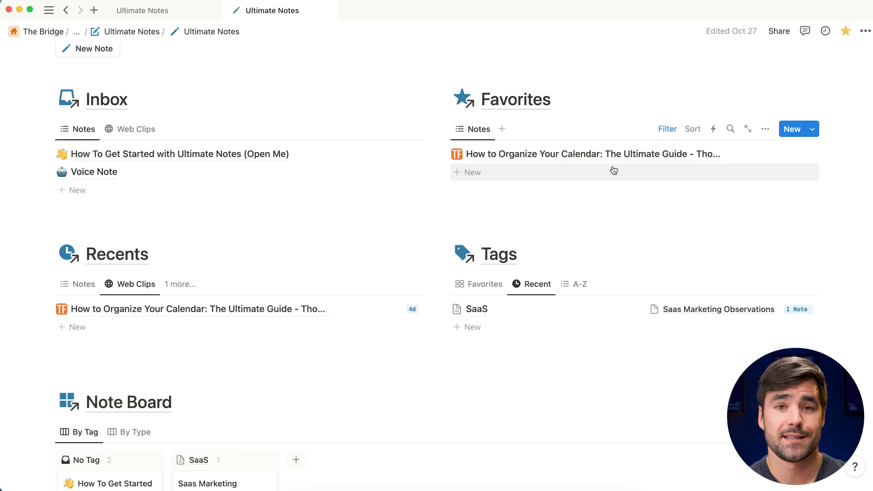
click(172, 11)
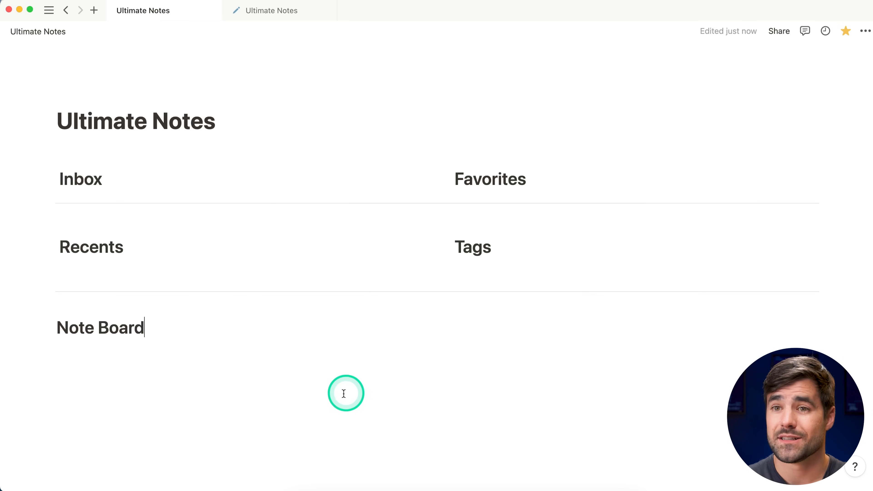
click(250, 396)
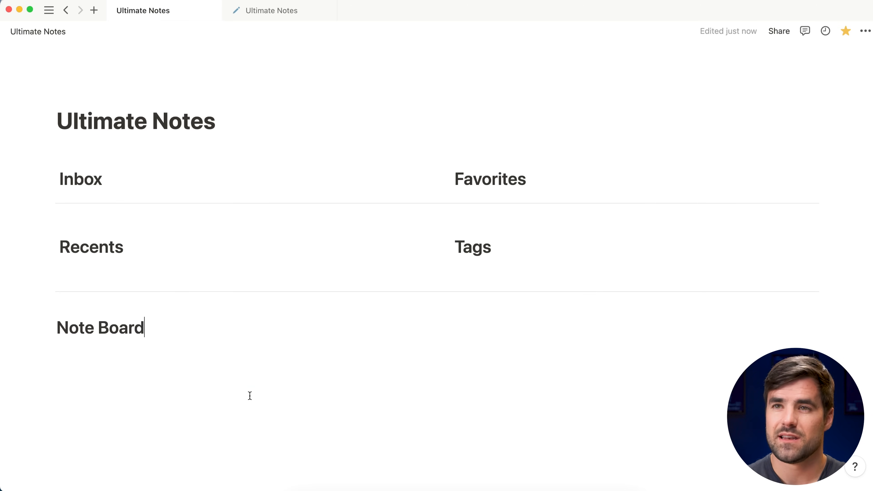
Insert a sub-page named "Databases" directly under the Ultimate Notes title.
click(246, 119)
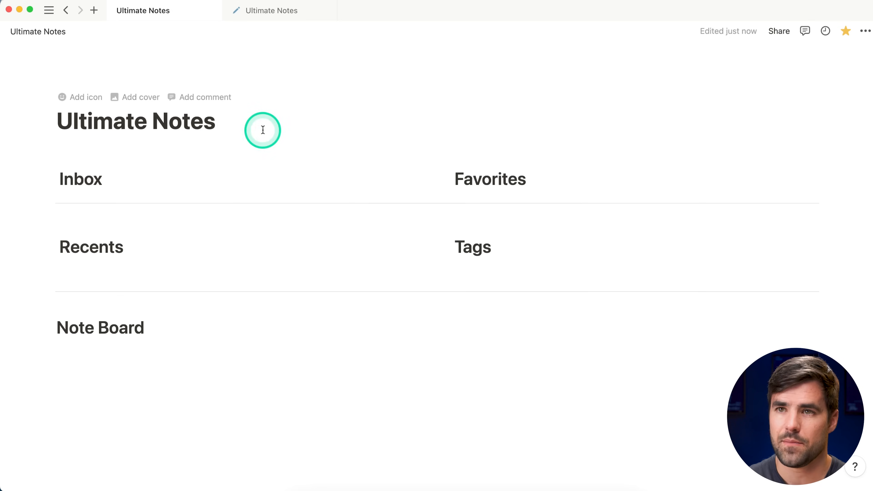
key(Return)
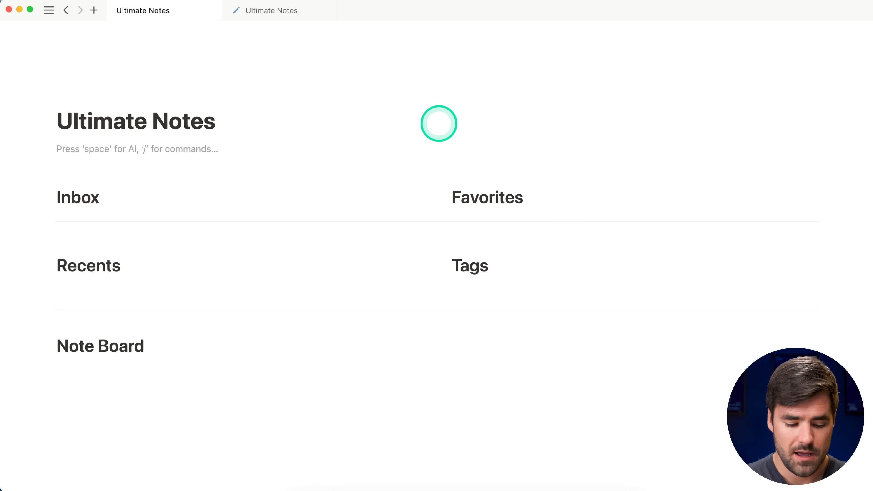
text(/page)
key(Return)
text(Database)
key(BackSpace)
text(a)
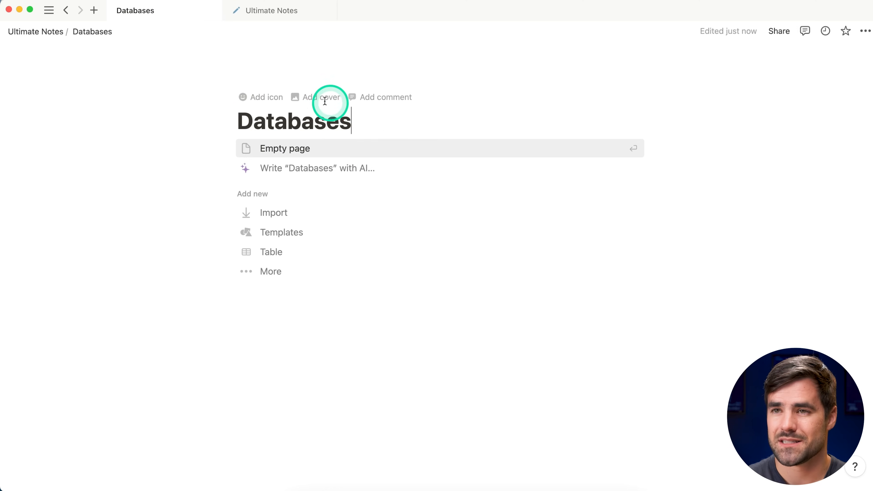
Add an icon to the Databases page and browse the built-in icon set for a replacement.
click(272, 97)
click(275, 99)
click(196, 157)
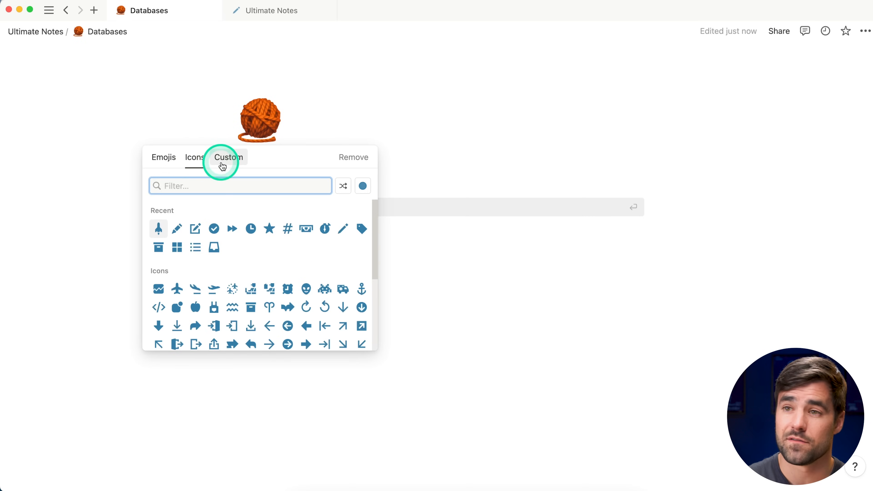
scroll(267, 248, down, 5)
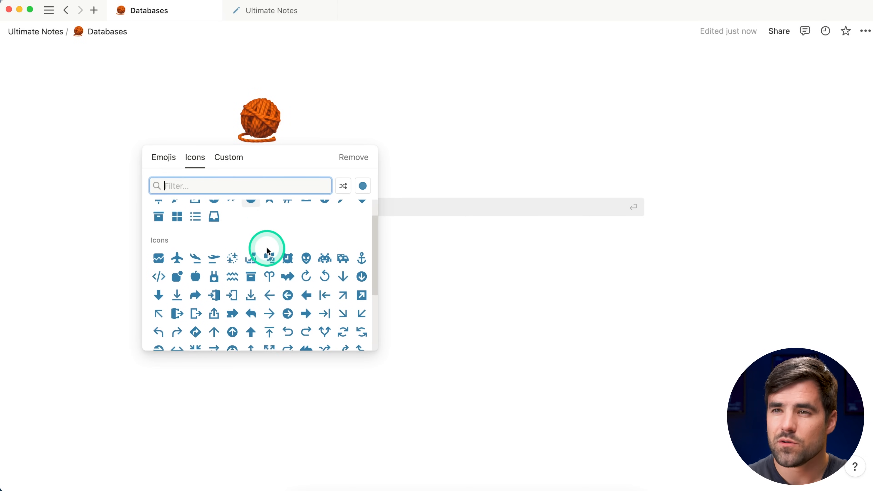
scroll(267, 249, up, 5)
Try purple and dark gray as the icon color and set it back to blue.
click(363, 185)
click(363, 228)
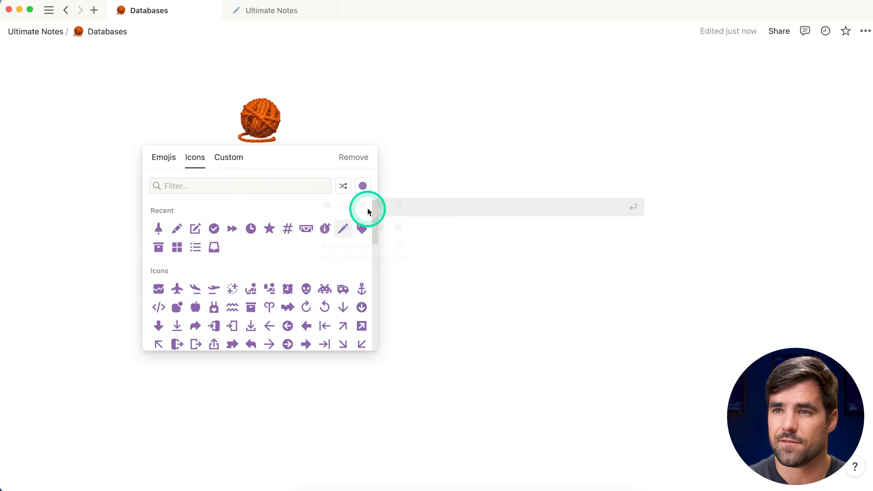
click(363, 186)
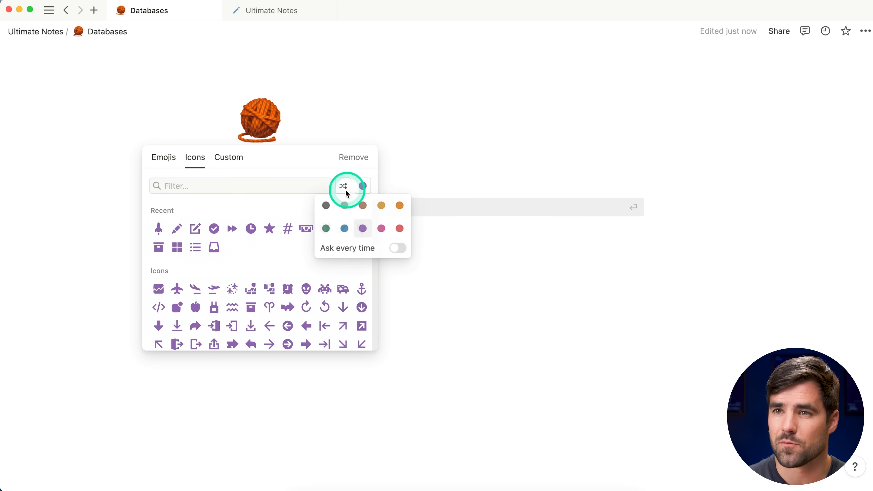
click(326, 204)
click(362, 188)
click(343, 228)
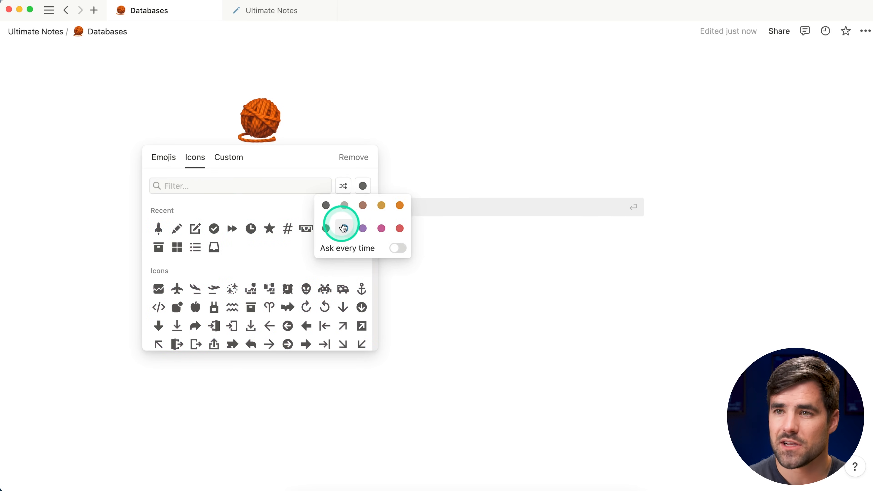
Search the icons for "data" and set the stacked-cylinder database icon on the Databases page.
click(253, 185)
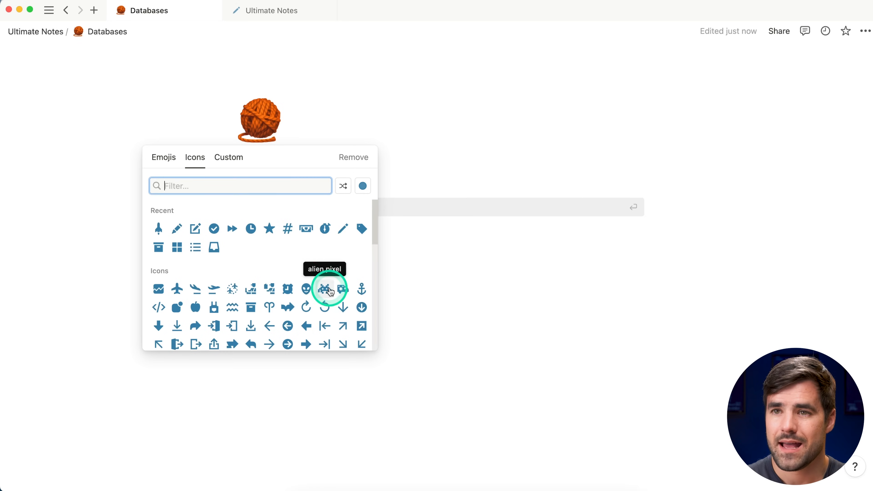
text(data)
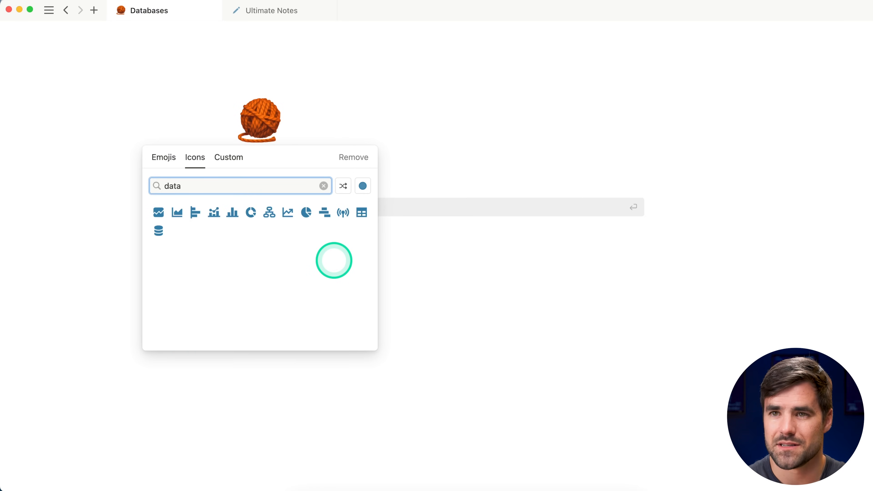
click(159, 232)
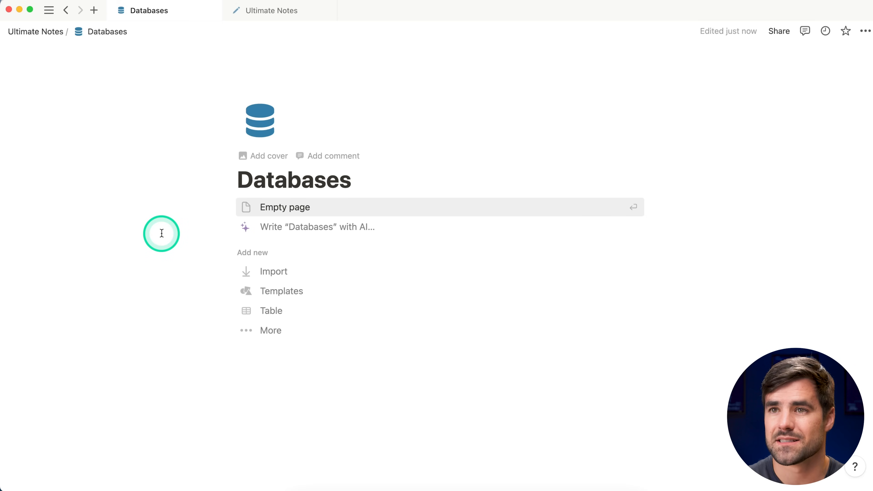
Make Databases an empty page and insert an inline database in it.
click(322, 208)
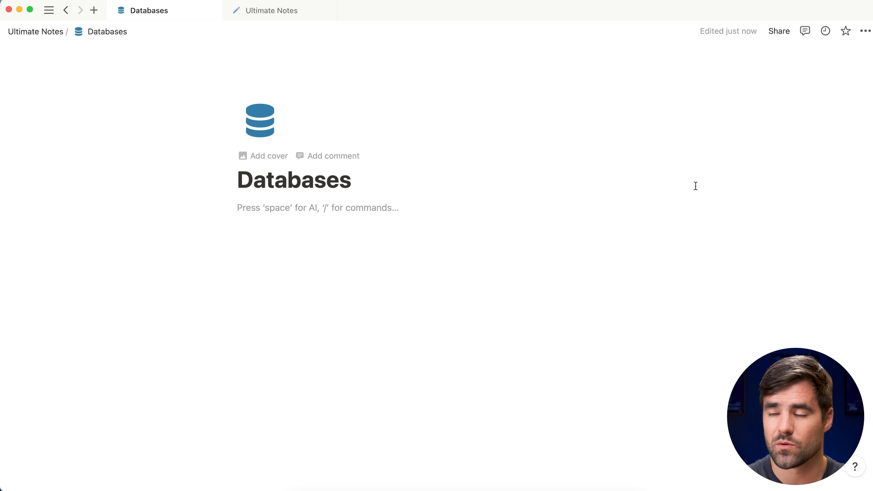
text(/data)
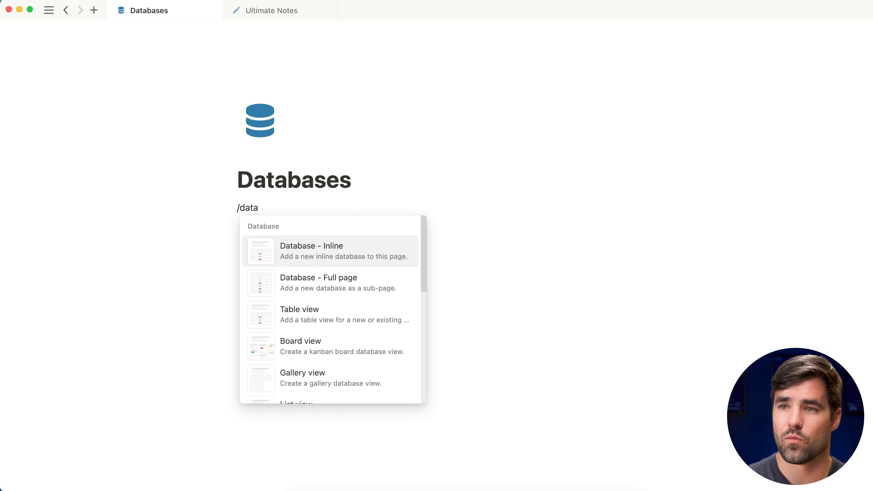
key(Down)
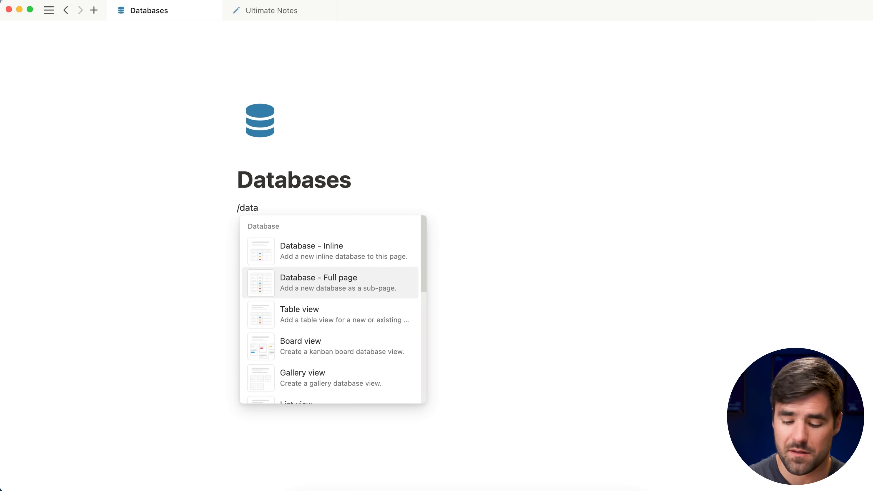
key(Up)
key(Return)
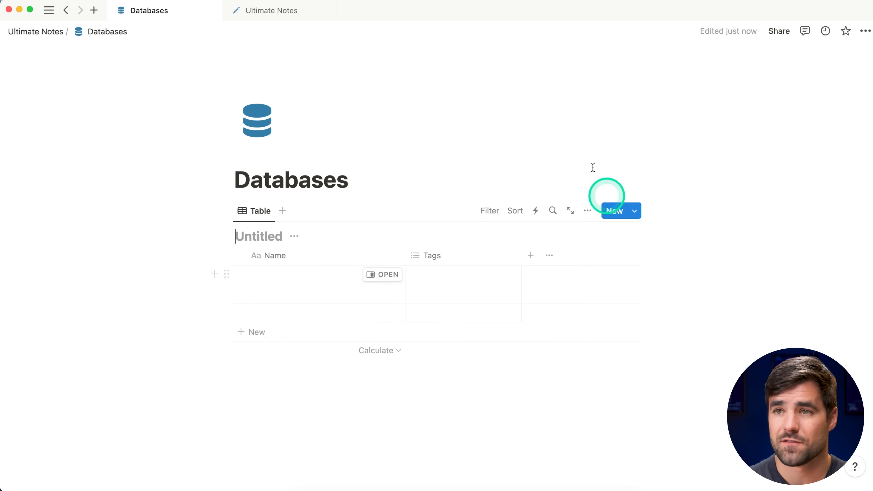
Check the Databases link on the Ultimate Notes page, return, and preview the first row of the inline database.
click(42, 32)
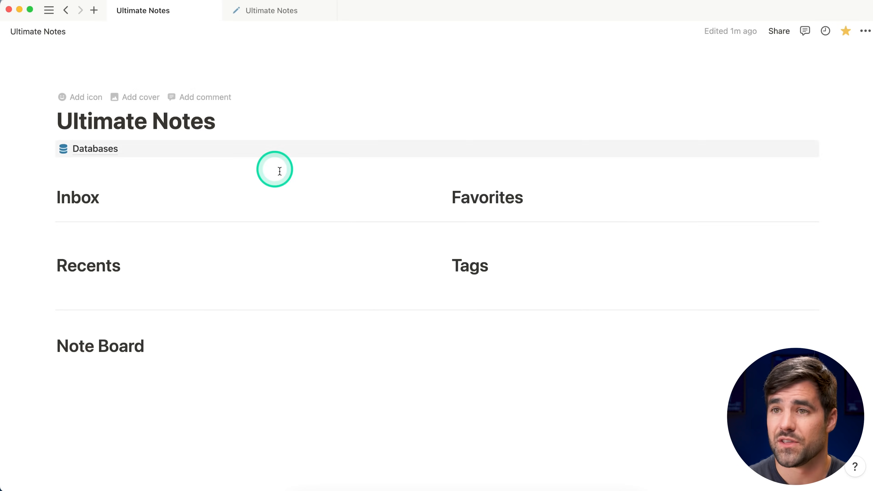
click(77, 149)
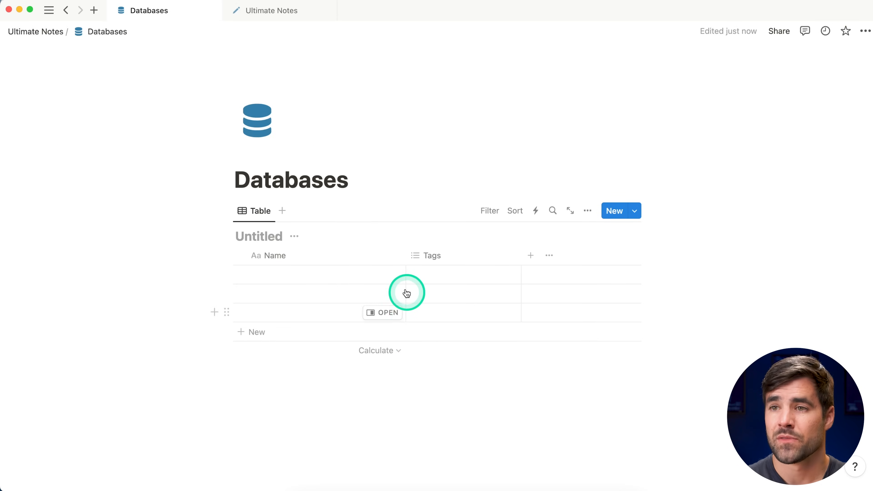
click(382, 274)
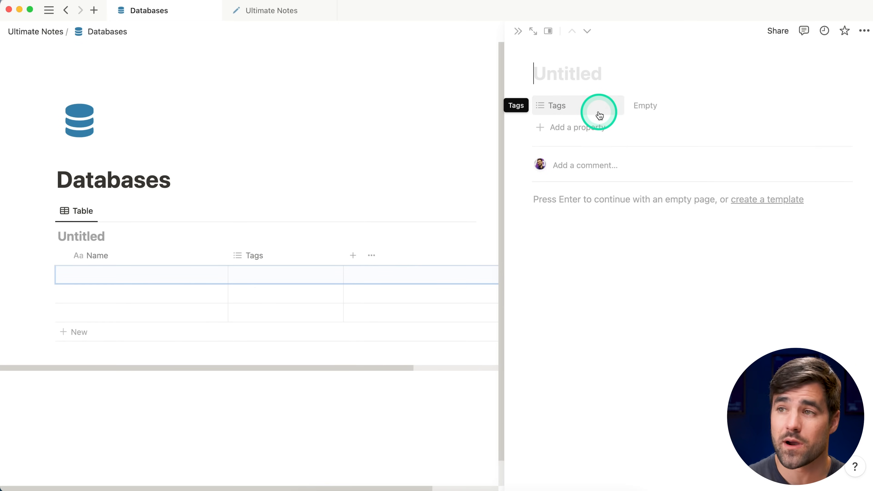
click(516, 30)
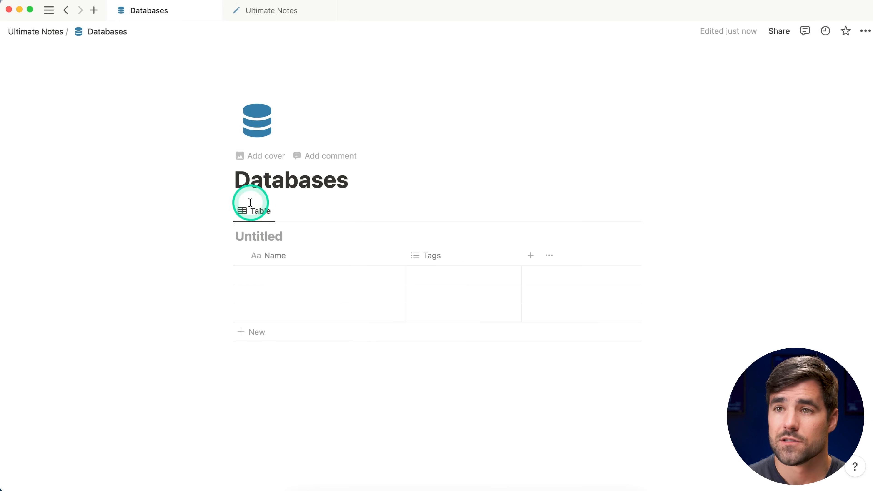
Name the inline database "Notes" and turn it into a full page.
click(259, 236)
text(Notes)
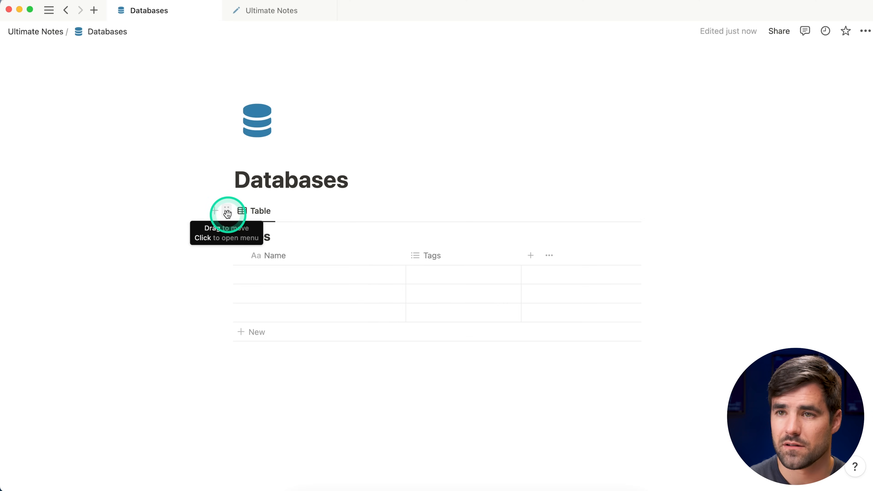
click(227, 214)
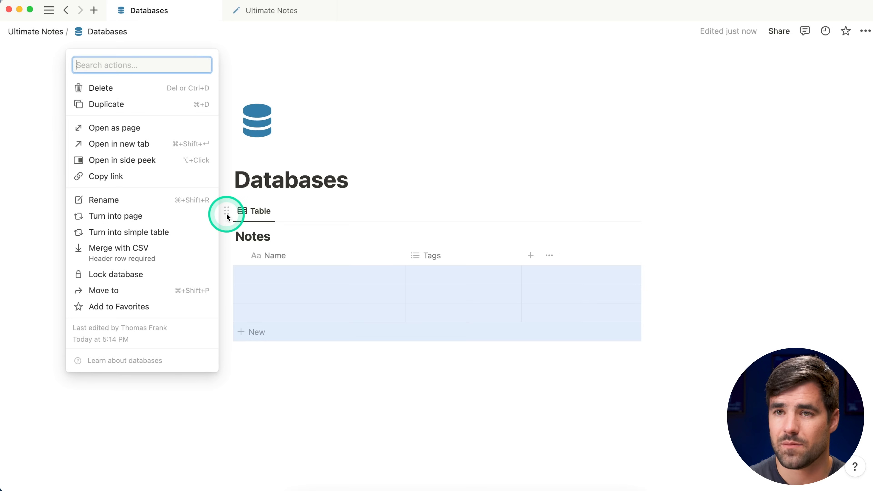
click(181, 220)
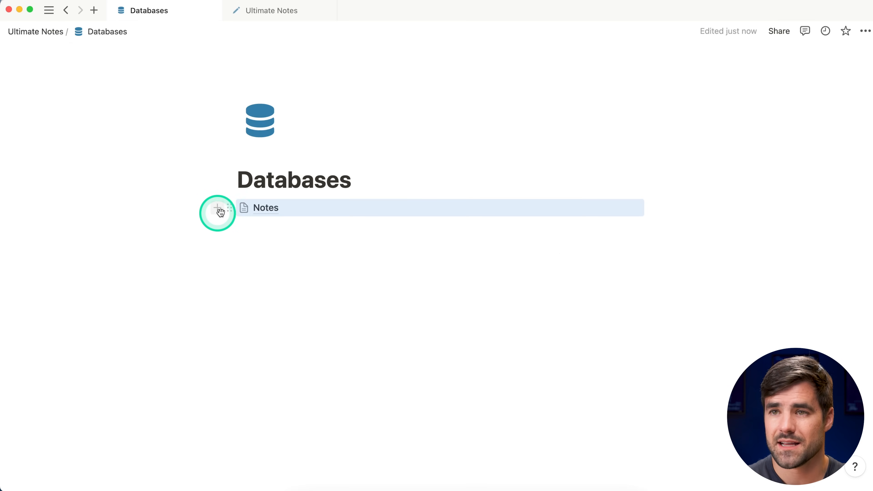
Give the Notes database the blue pencil-and-square icon and open it as a page.
click(244, 208)
click(268, 207)
click(268, 207)
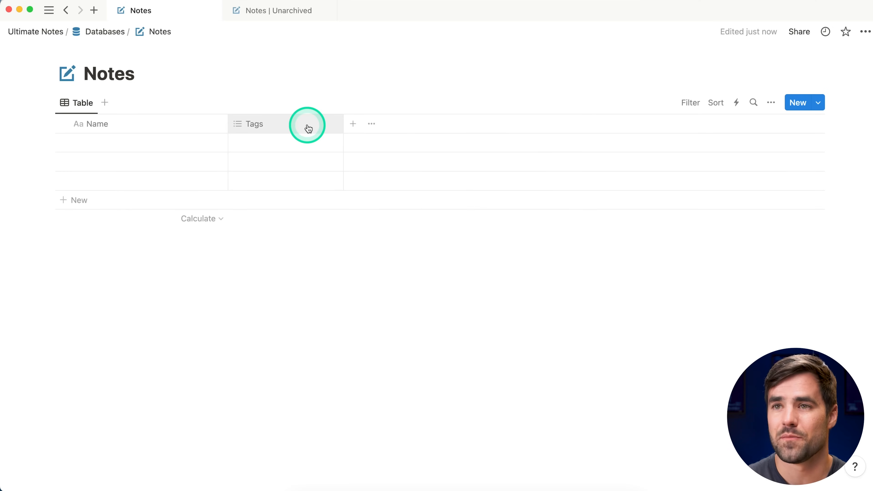
Delete the default Tags property from the Notes database and confirm the deletion.
click(292, 130)
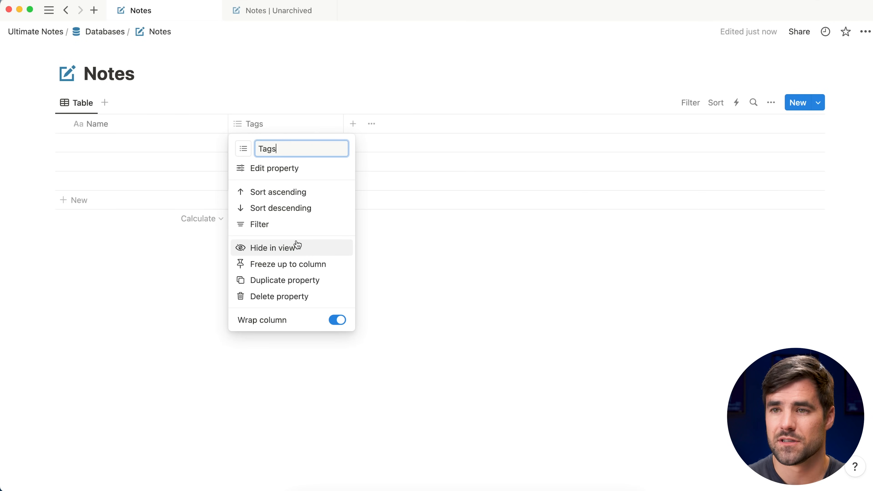
click(311, 296)
click(439, 256)
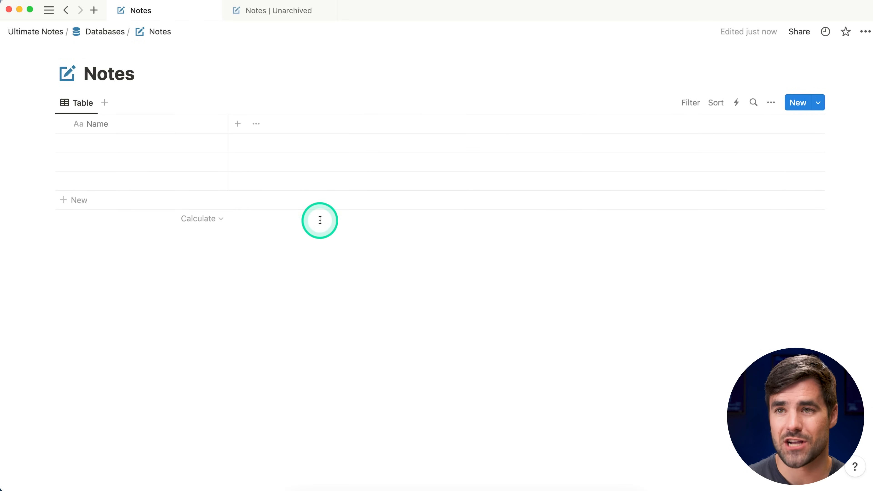
Add a checkbox property named "Favorite" to the Notes database.
click(239, 124)
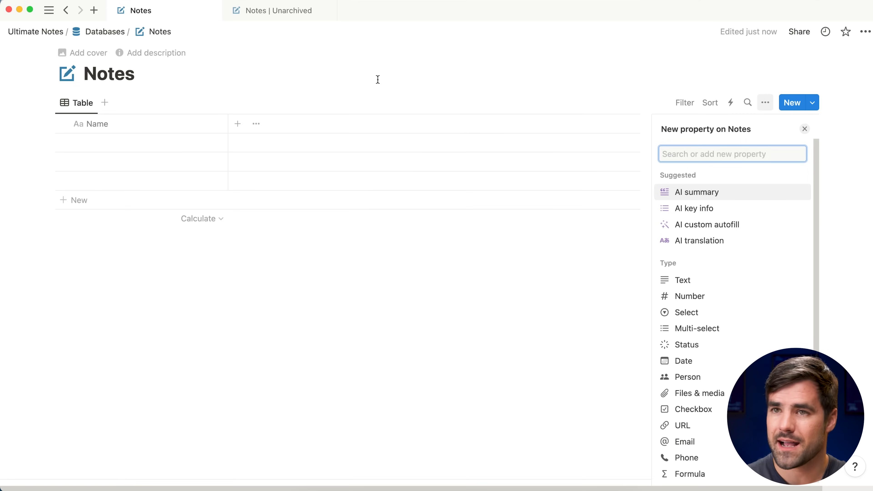
text(check)
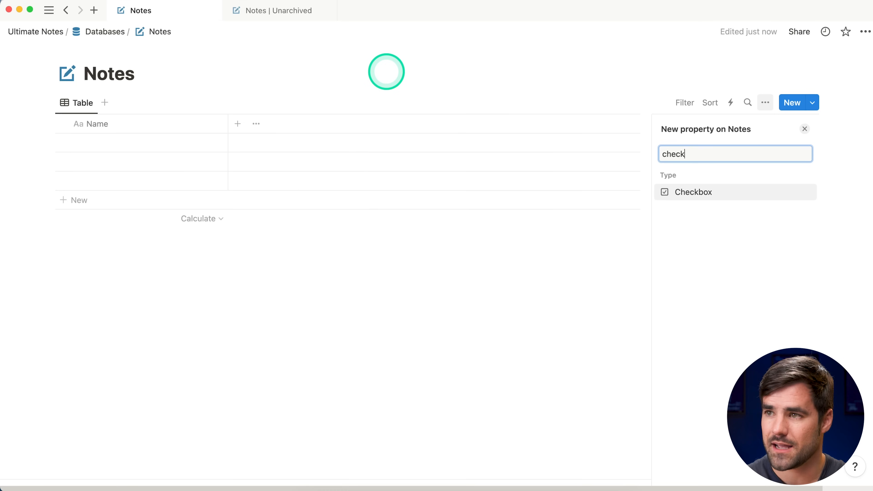
click(697, 188)
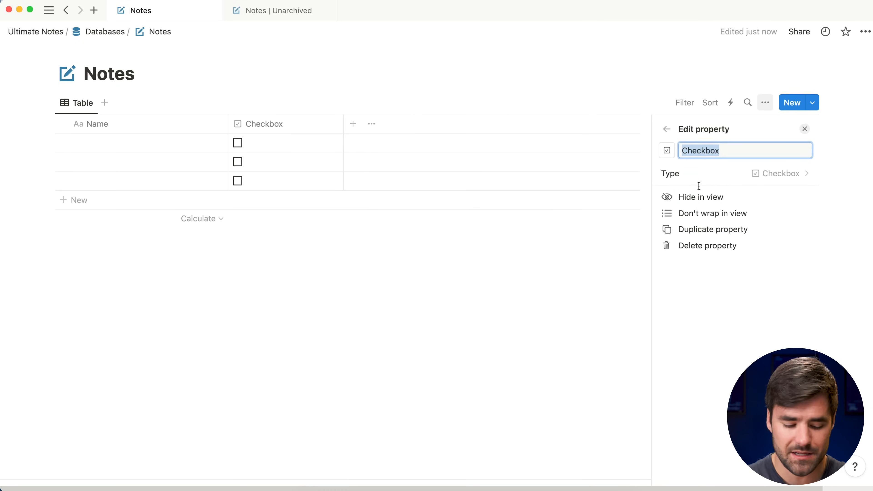
text(Favorite)
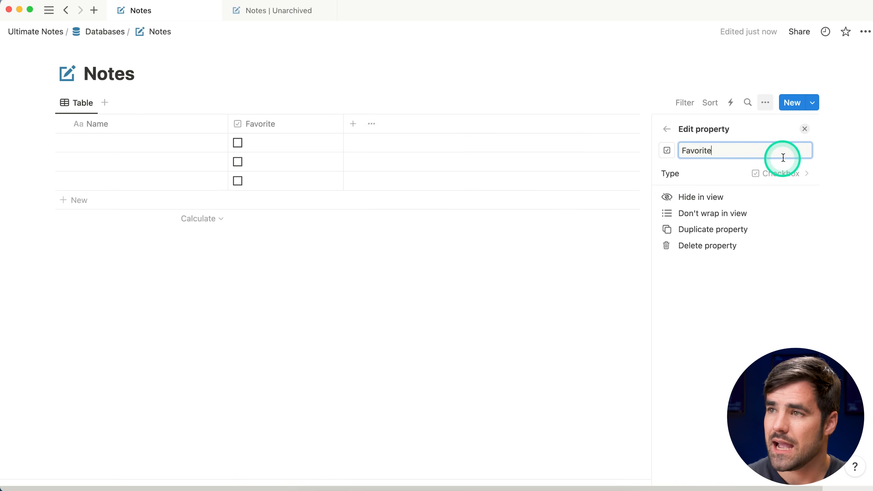
click(805, 128)
Try out the Favorite checkboxes in the first two rows, ticking and clearing each one.
click(241, 143)
click(239, 144)
click(241, 167)
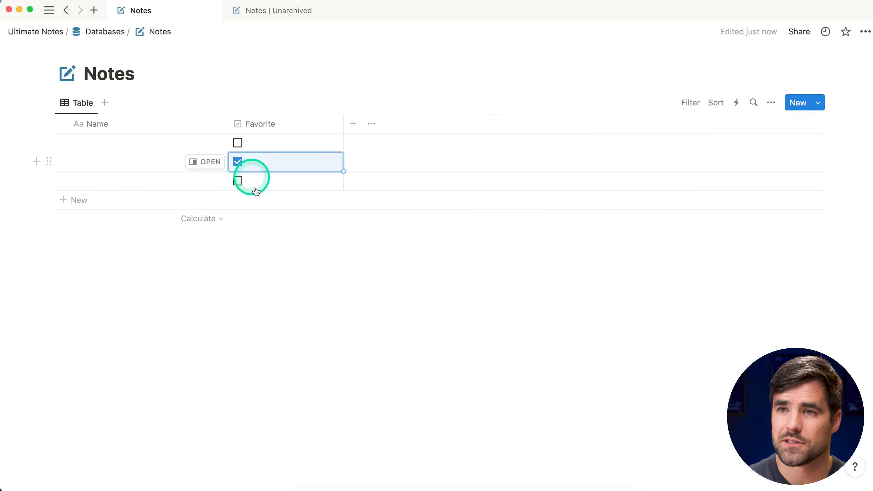
click(239, 162)
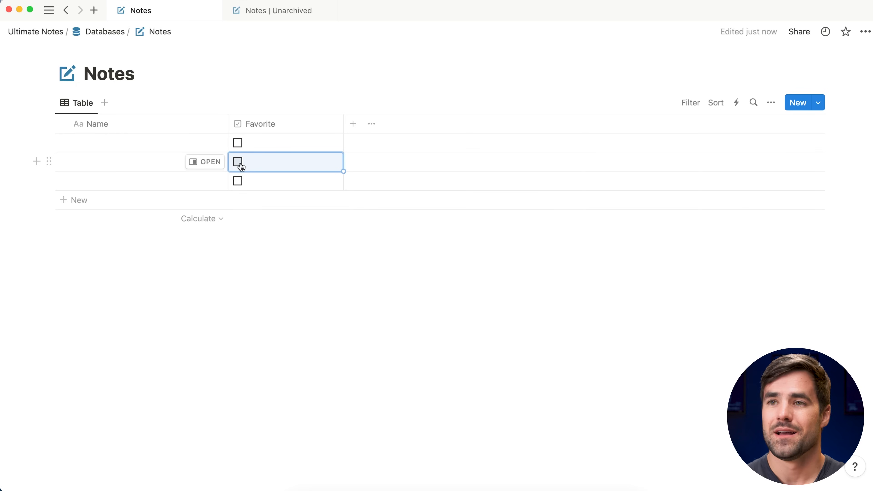
Add a checkbox property named "Archived" and narrow the Favorite and Archived columns to fit their names.
drag(344, 125, 290, 131)
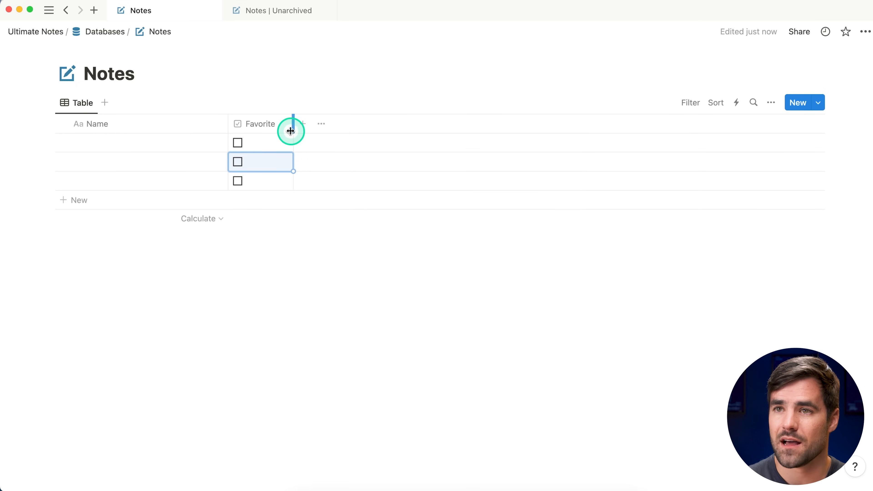
click(296, 124)
text(check)
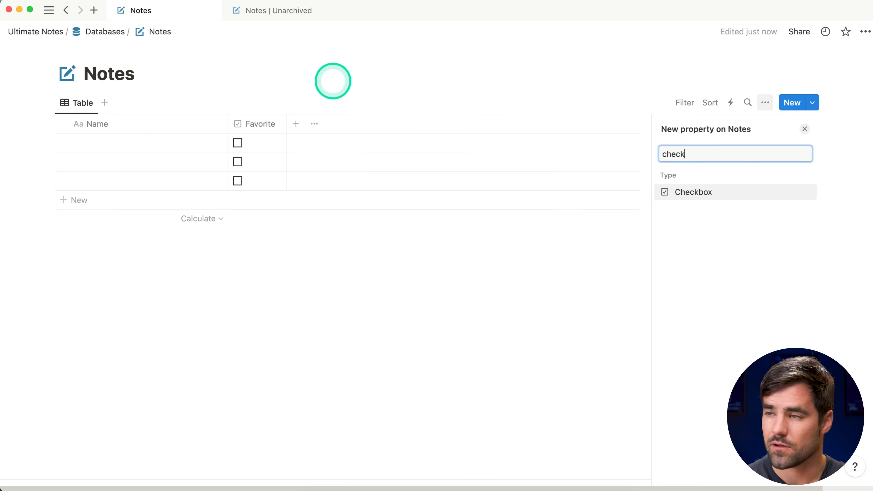
key(Return)
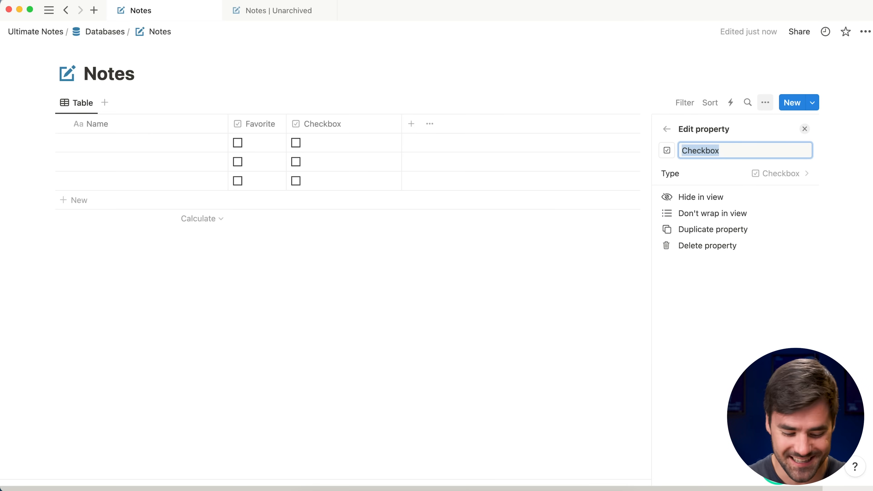
text(Archived)
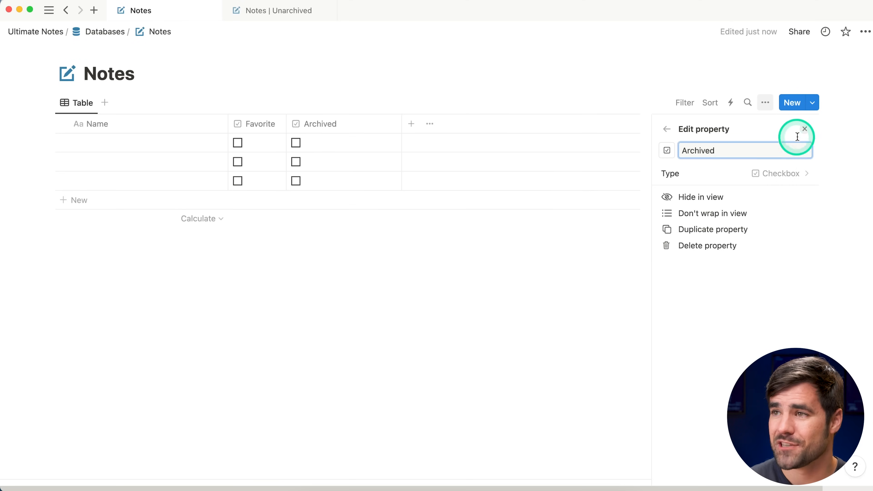
click(799, 134)
drag(402, 125, 351, 128)
Add a Created time property to the Notes database, keeping its default name.
click(358, 123)
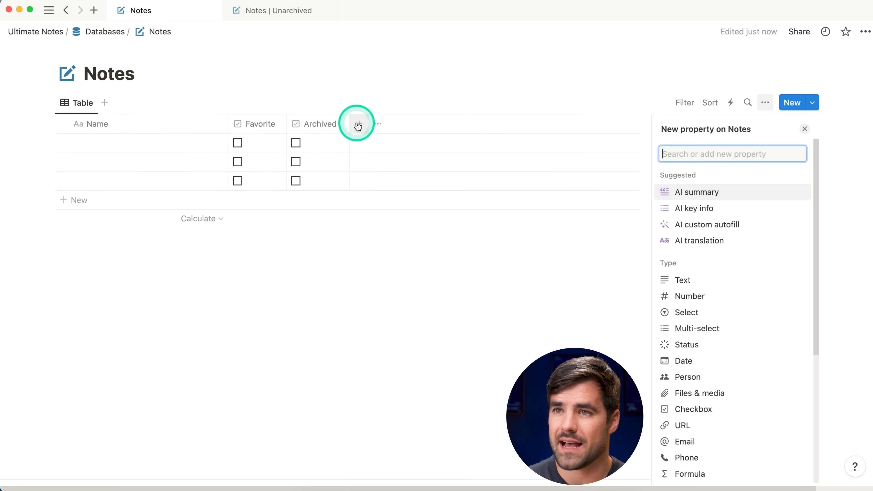
scroll(751, 369, down, 6)
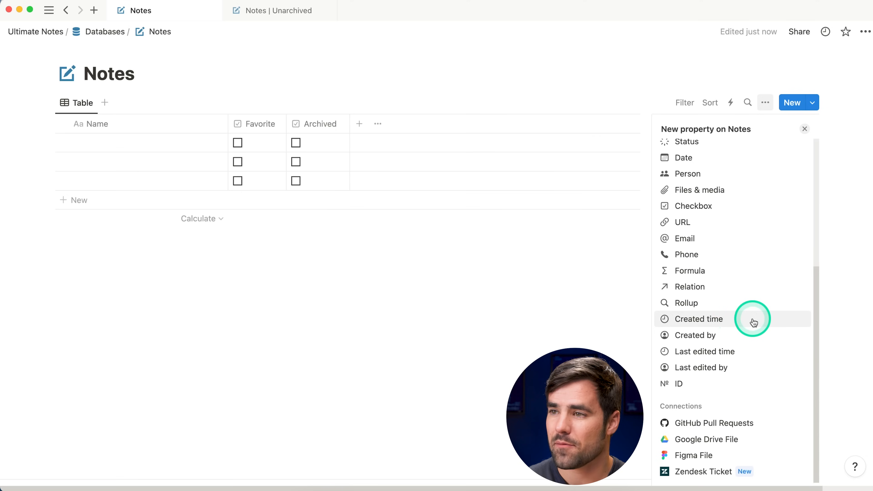
click(742, 324)
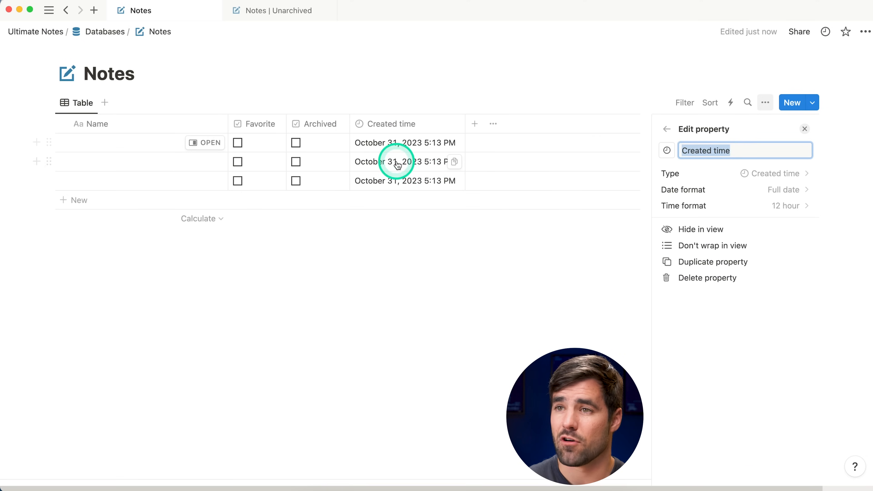
click(804, 128)
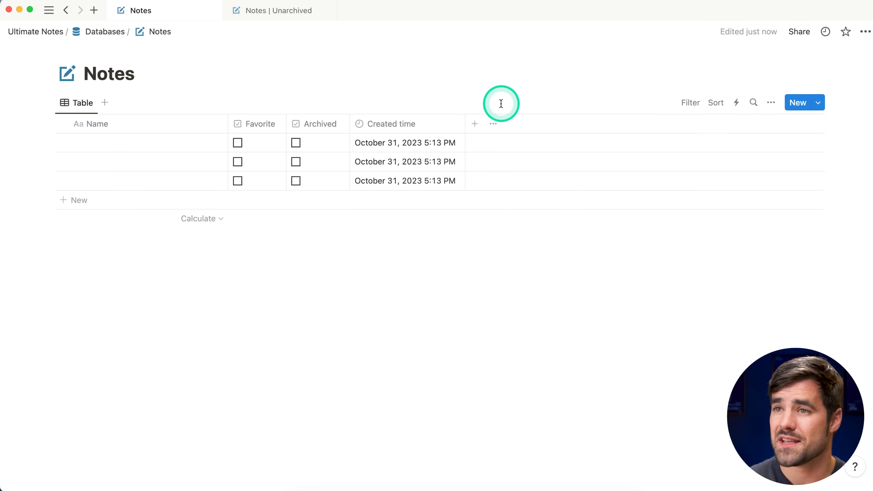
Add a Last edited time property and rename it "Edited time".
click(473, 130)
scroll(727, 275, down, 6)
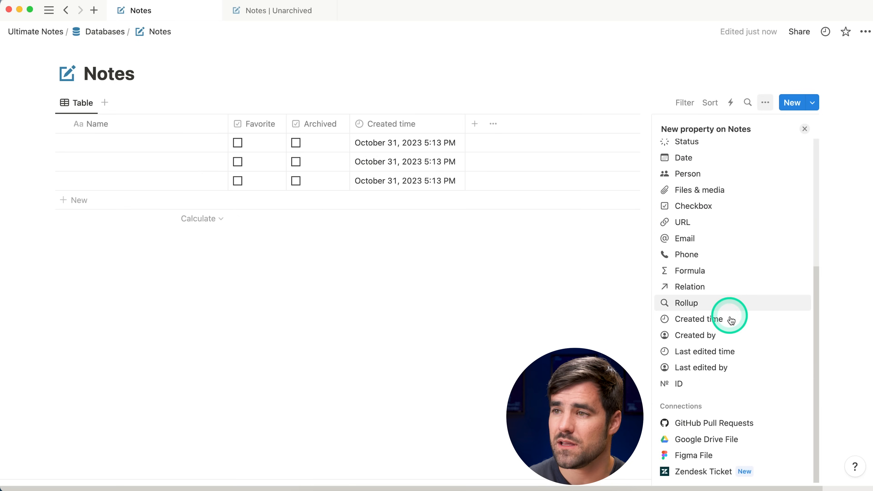
click(738, 358)
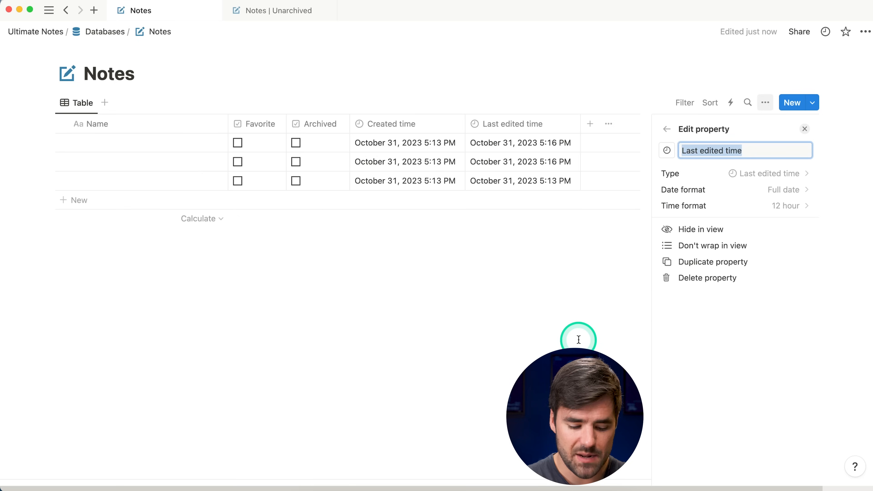
text(Edite)
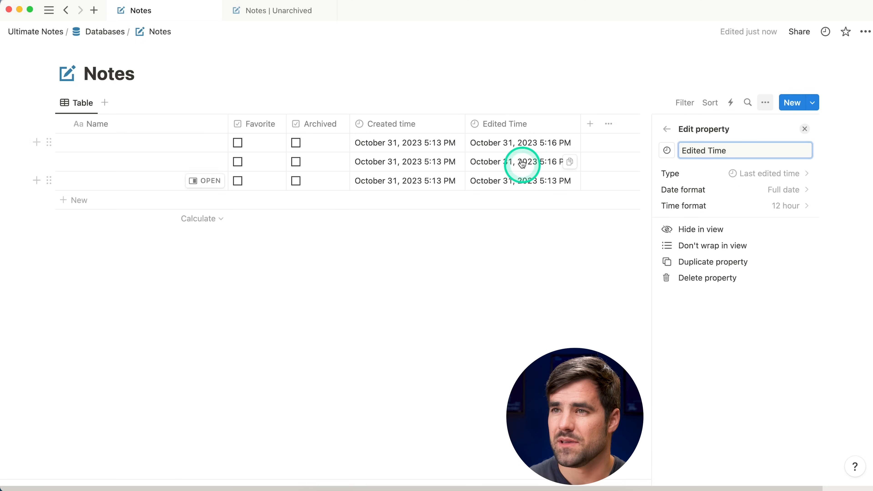
click(709, 151)
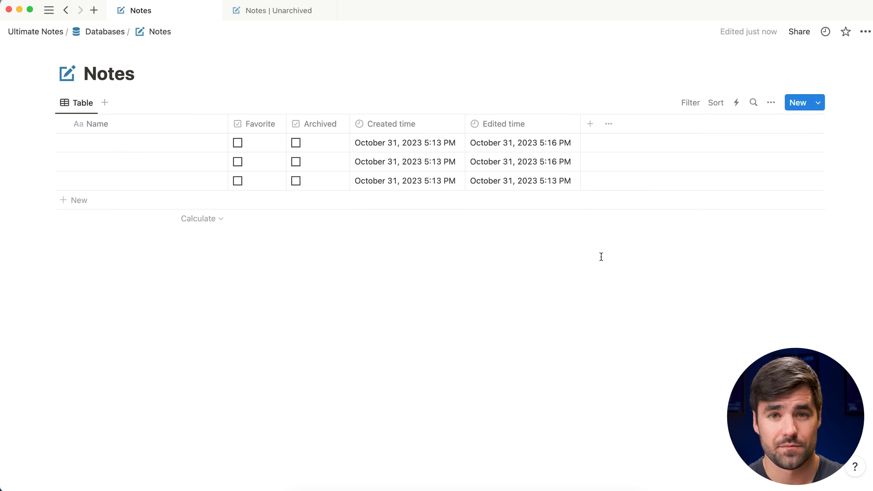
Add a URL property to the Notes database, keeping the name "URL".
click(609, 124)
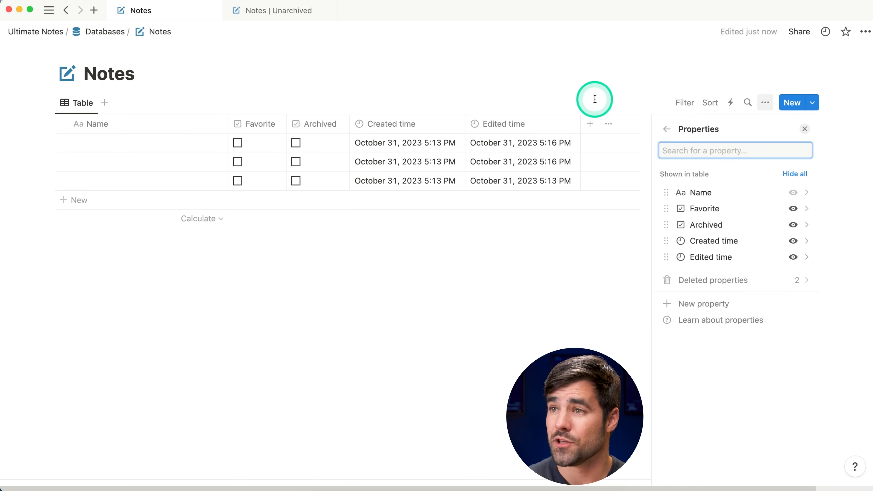
click(805, 129)
click(590, 124)
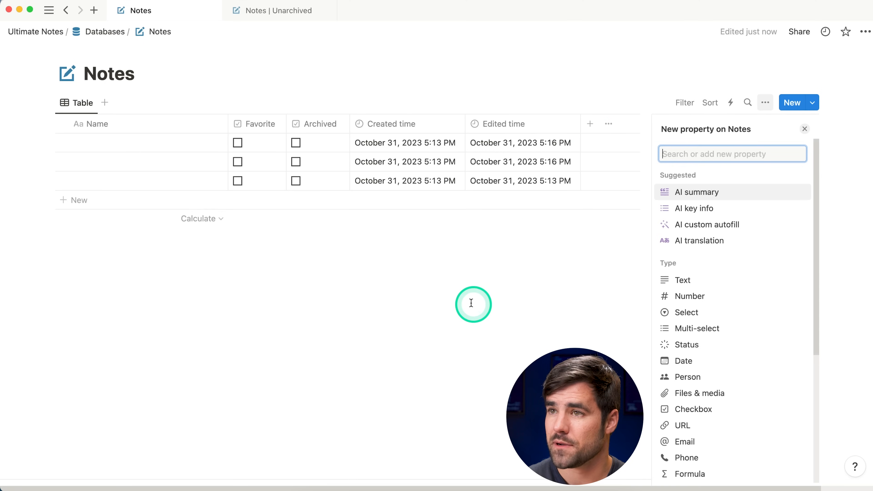
text(url)
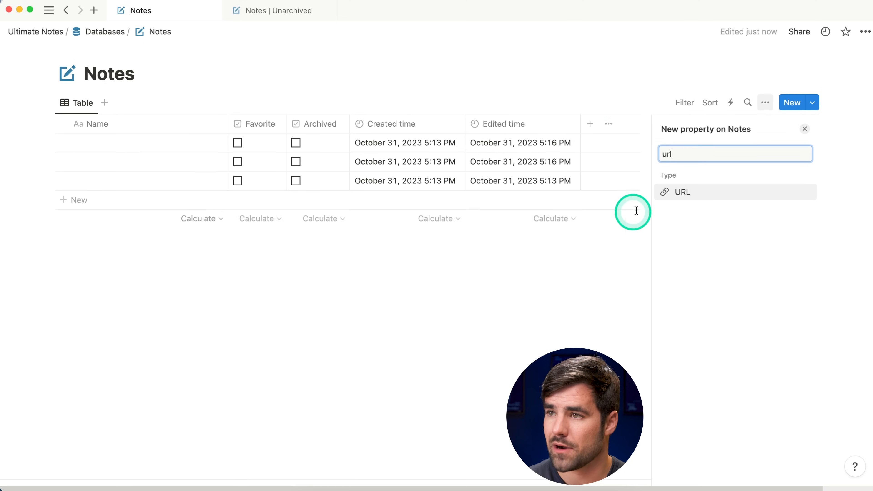
click(679, 192)
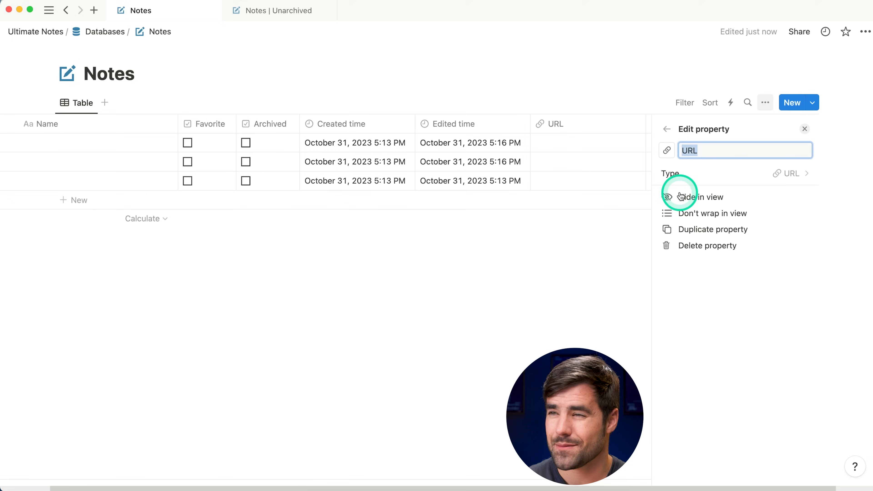
click(802, 128)
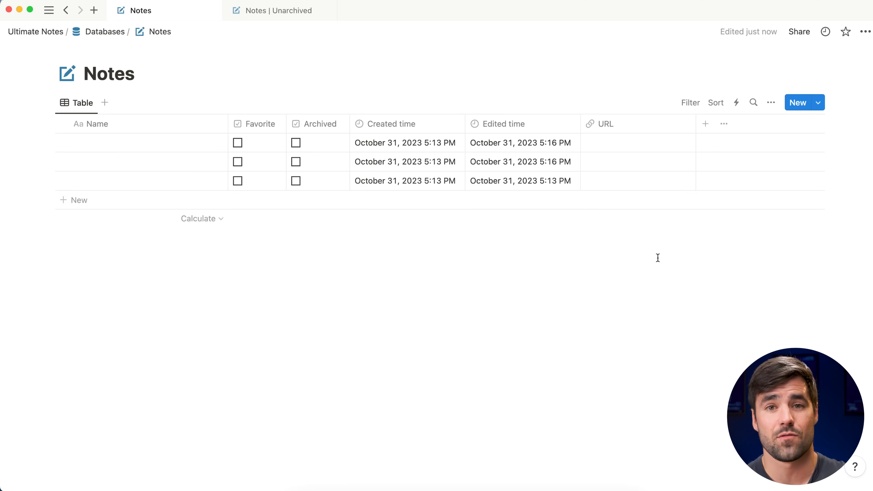
Add a Select property named "Type" to the Notes database.
click(704, 124)
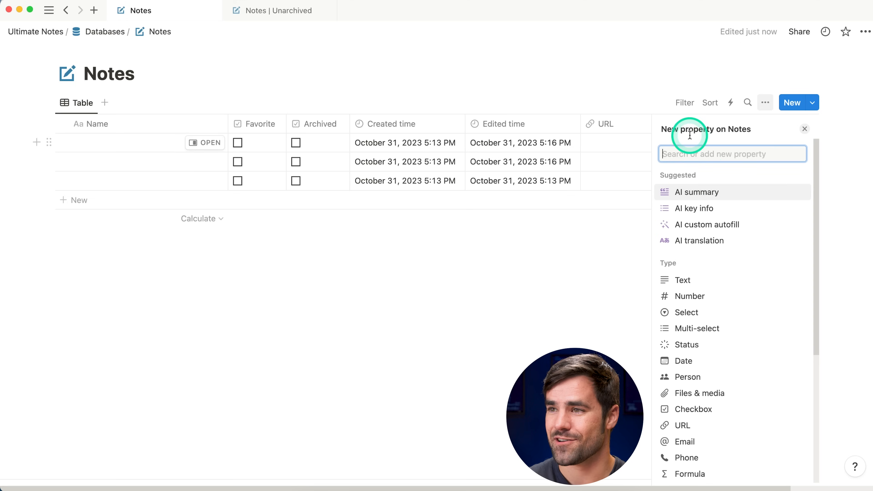
click(727, 312)
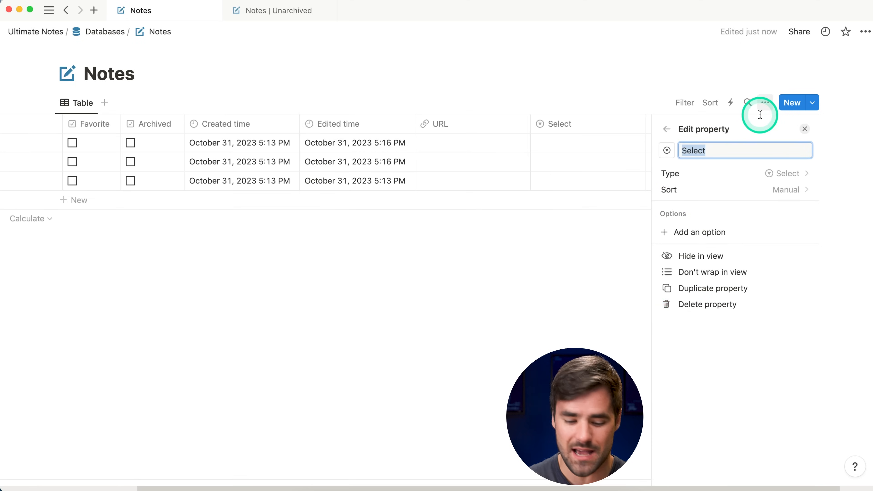
text(Type)
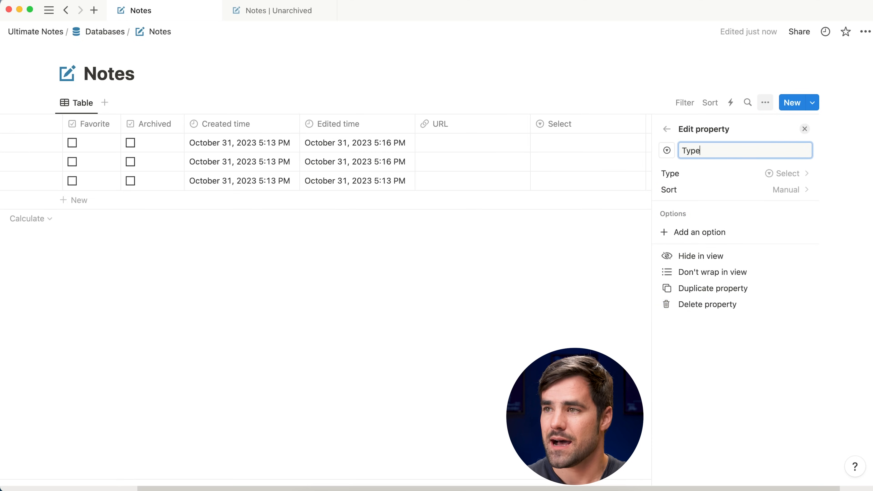
click(804, 128)
scroll(797, 151, left, 2)
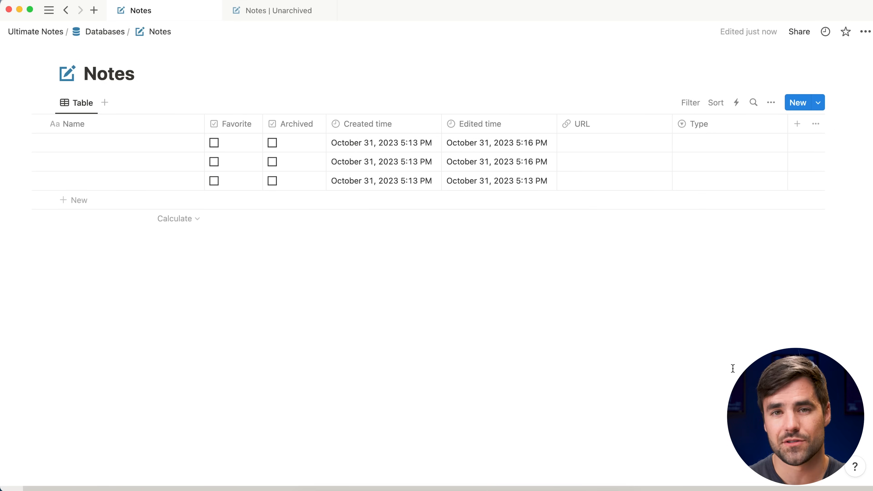
Create the Type options "Lecture", "Book" and "Voice Notes" by assigning them to the first, second and third rows.
click(721, 143)
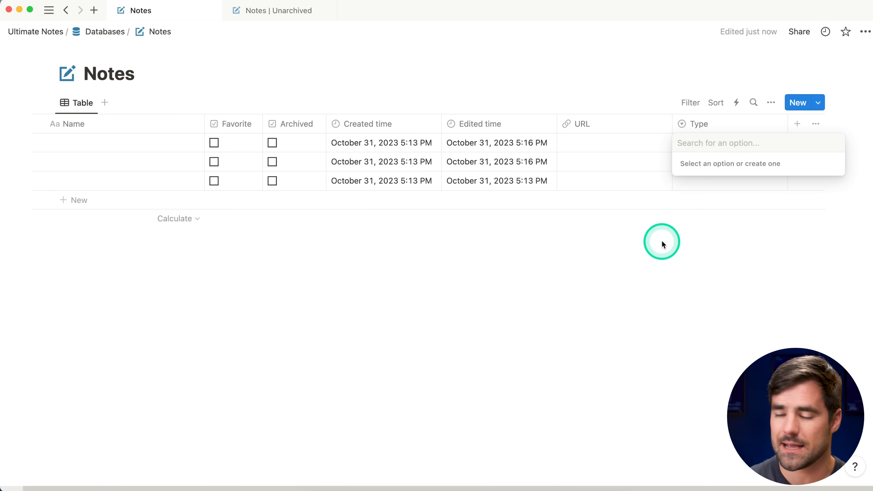
text(Lecture)
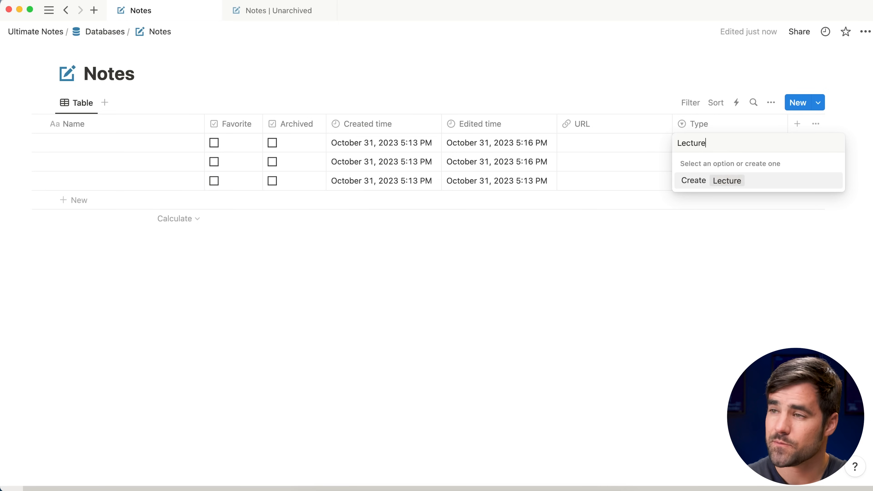
key(Return)
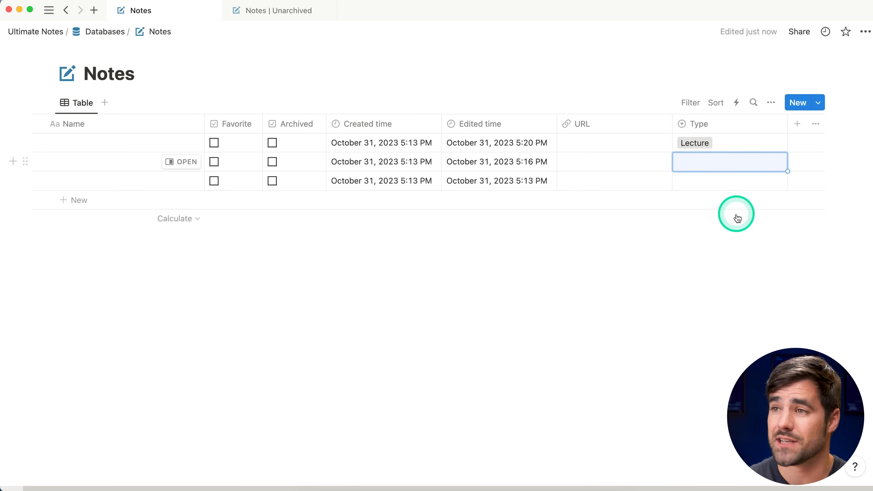
click(725, 162)
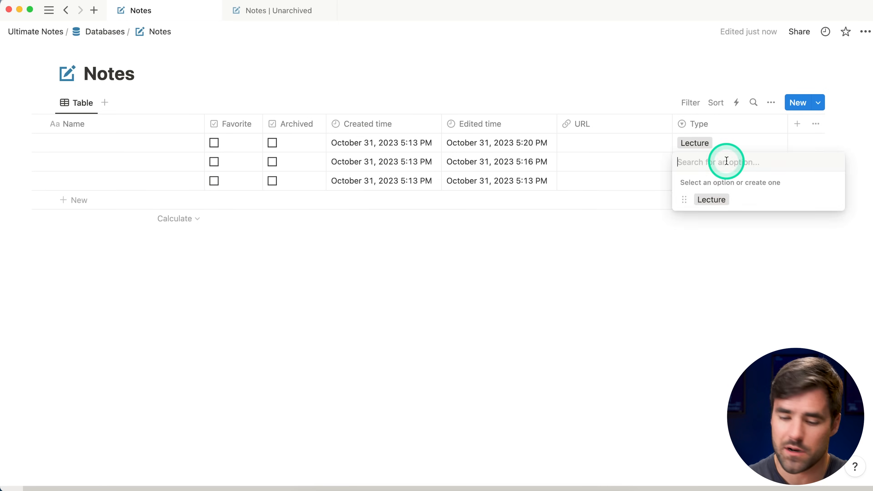
text(Book)
key(Return)
key(Return)
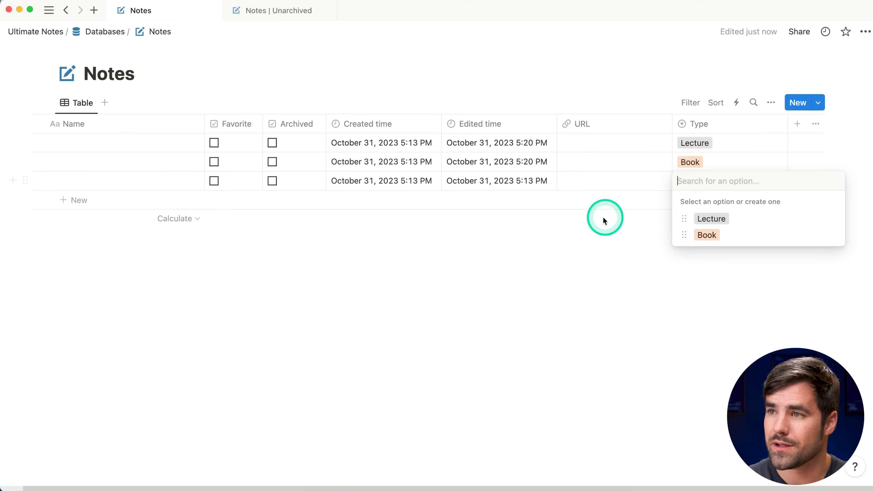
text(Voice Notes)
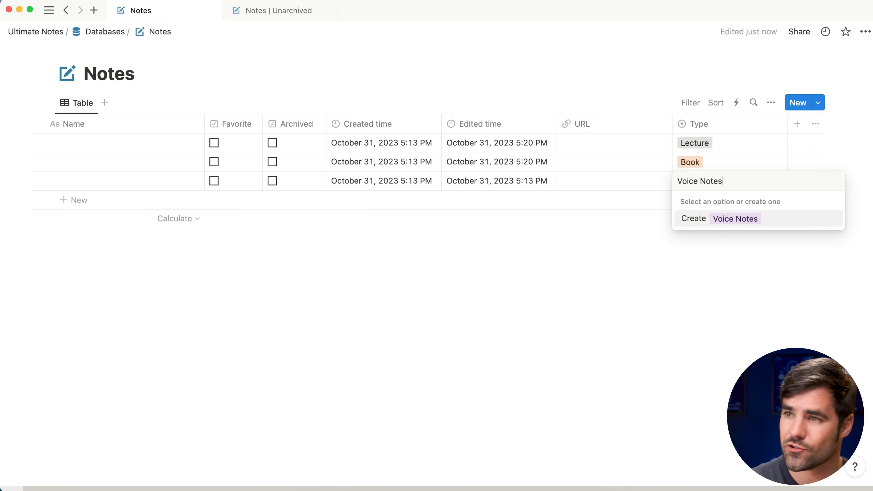
key(Return)
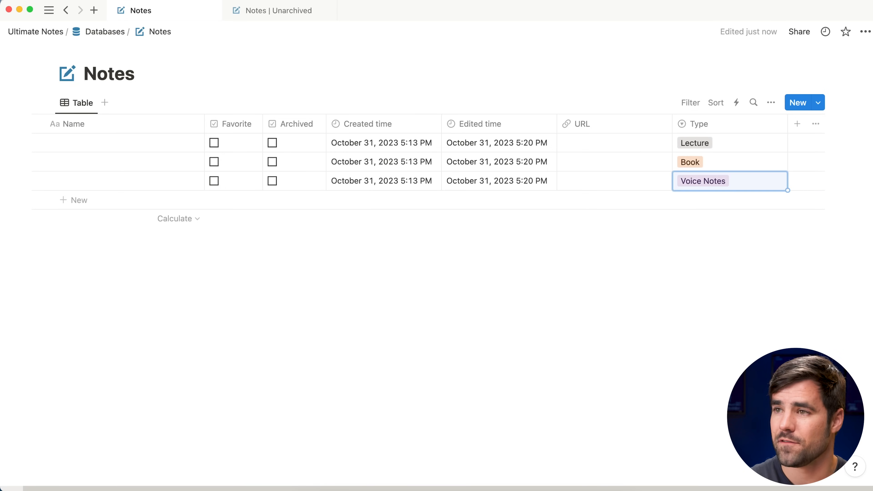
click(709, 277)
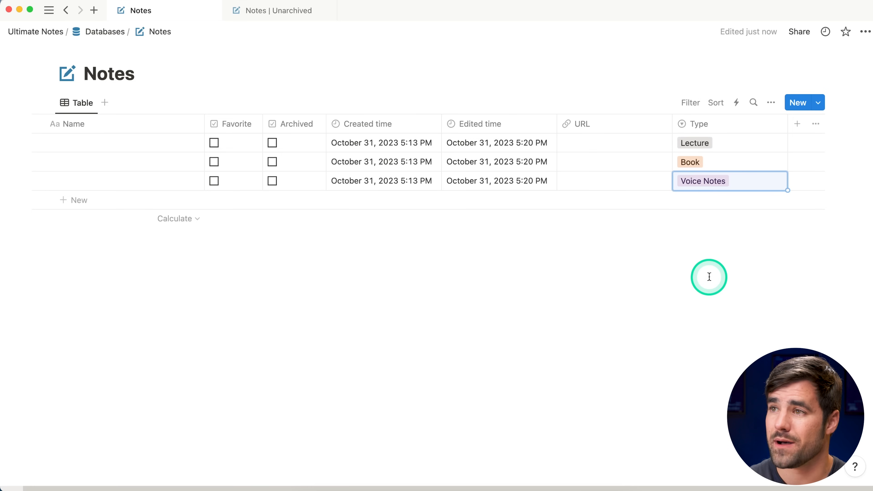
Review the Type options available for the third row.
click(756, 180)
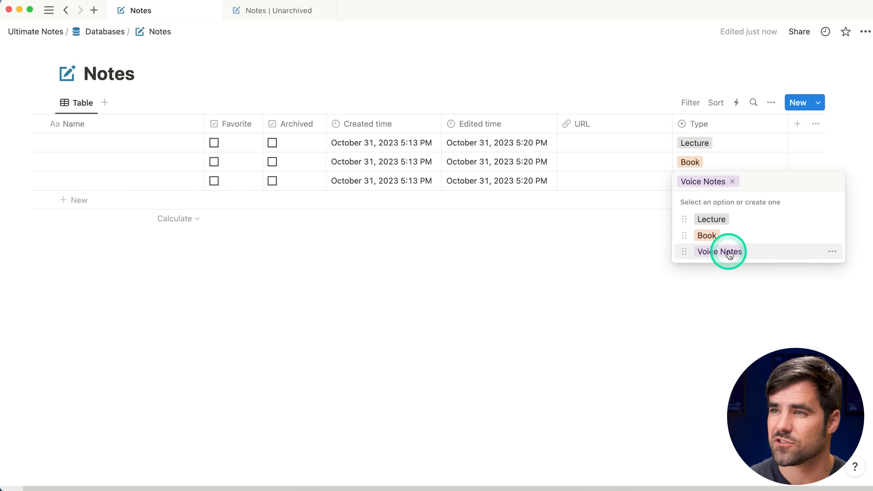
key(Escape)
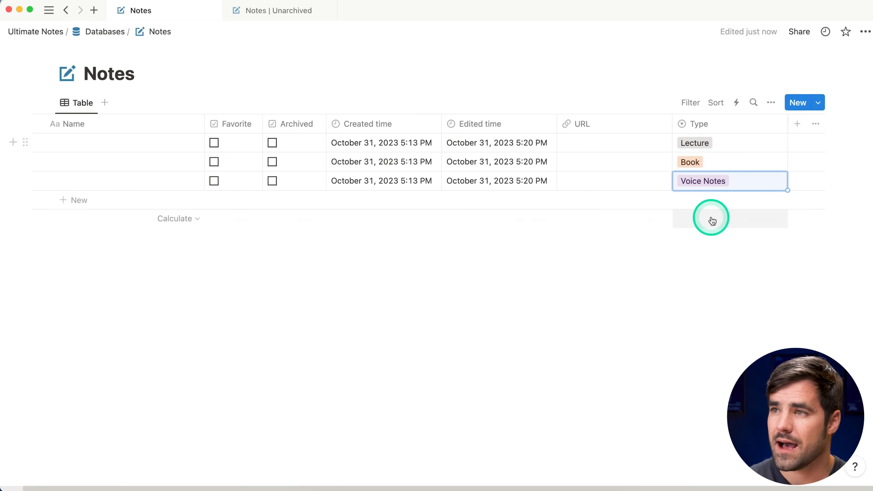
scroll(711, 219, left, 2)
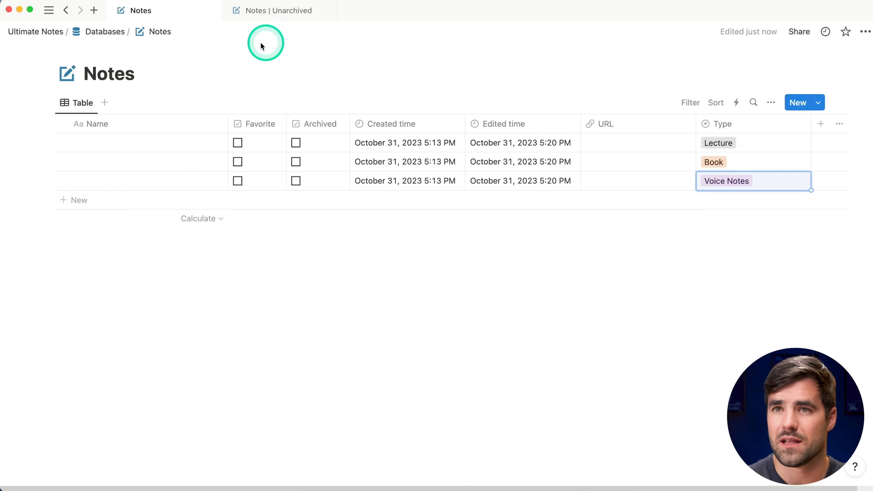
Go back to the Ultimate Notes page and give it the blue pencil-and-square icon.
click(108, 33)
click(58, 32)
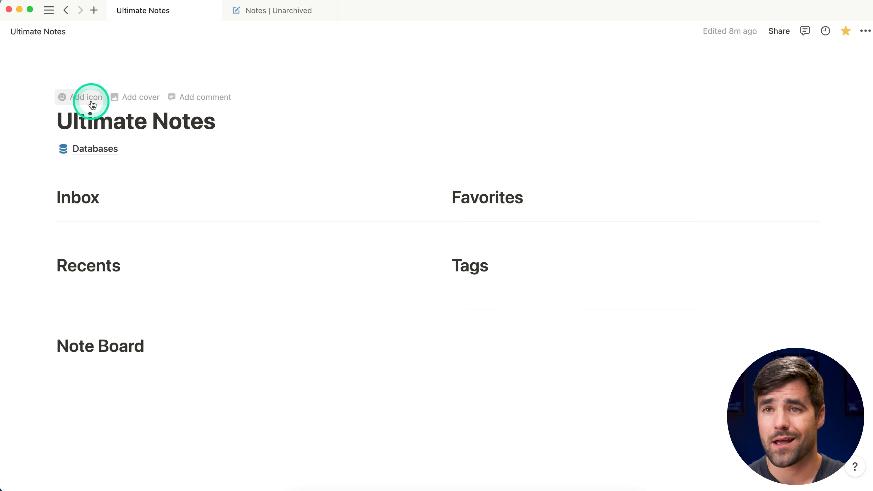
click(71, 103)
click(73, 100)
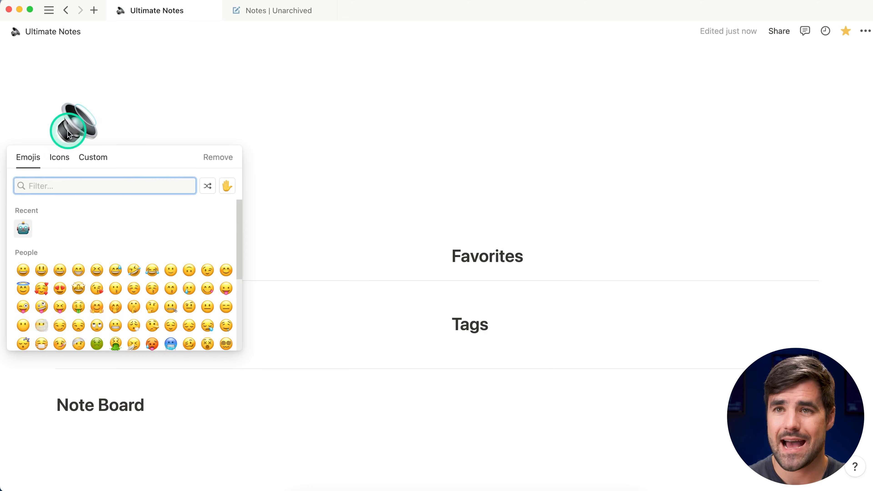
click(60, 160)
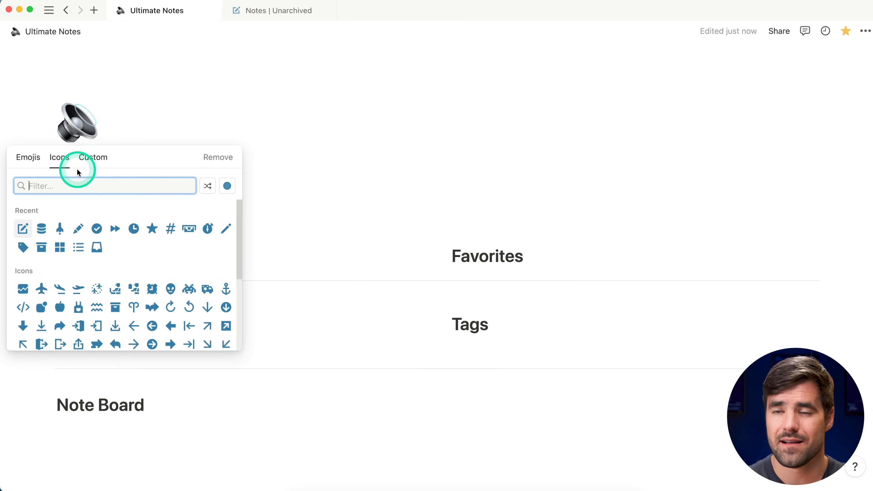
click(28, 158)
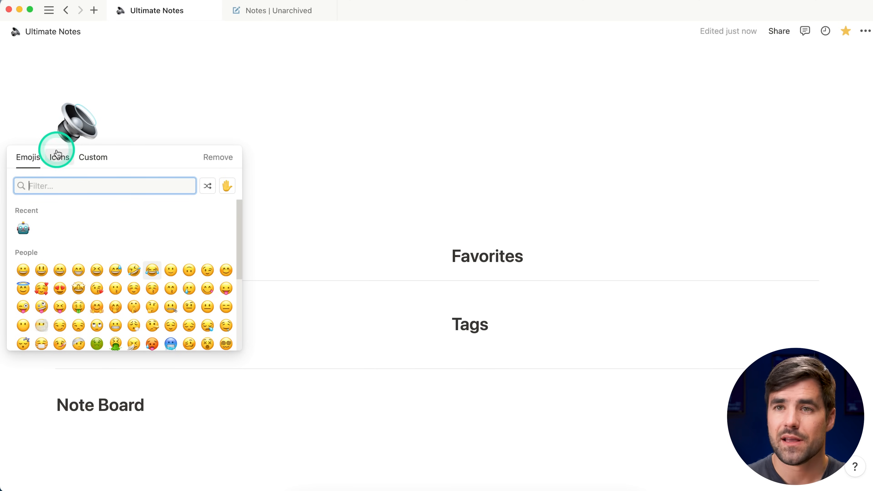
click(59, 158)
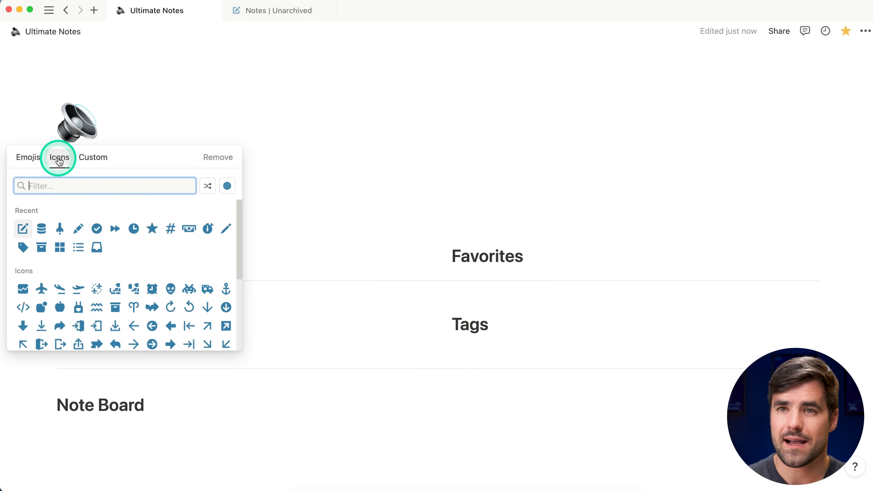
click(23, 229)
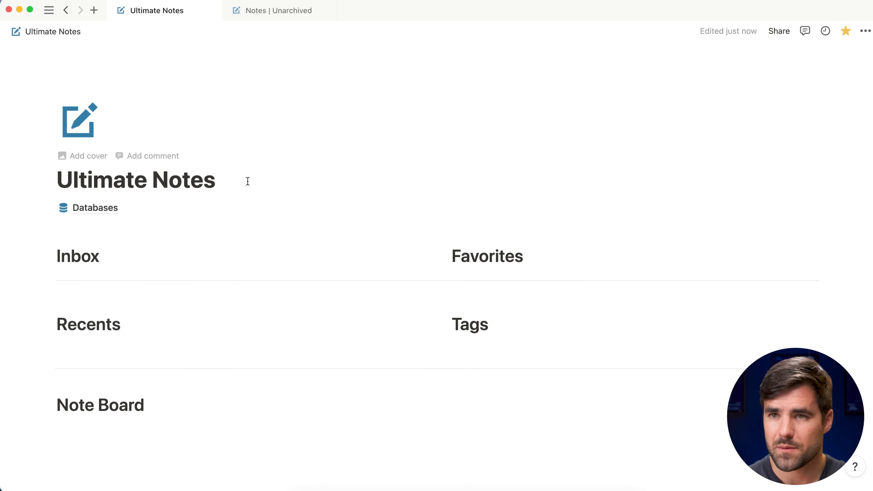
Examine the sub-pages nested under the favorite Ultimate Notes page and the second private Ultimate Notes page.
key(super+backslash)
click(198, 179)
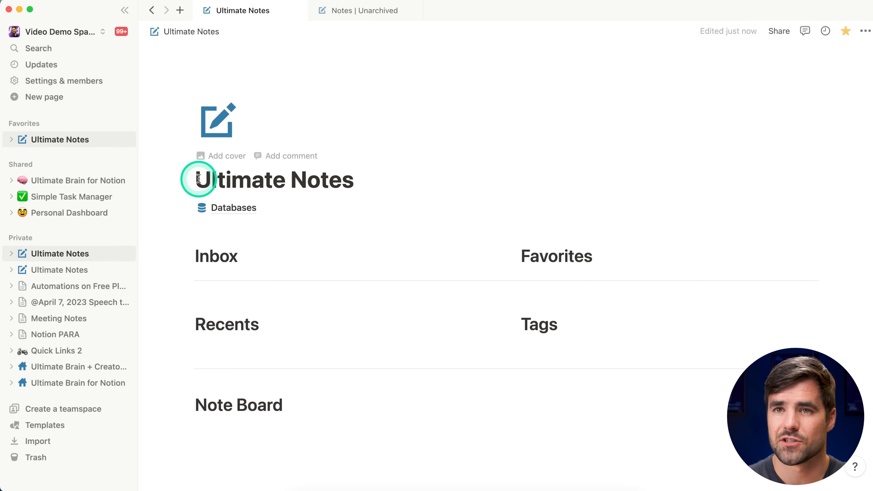
click(12, 141)
click(19, 156)
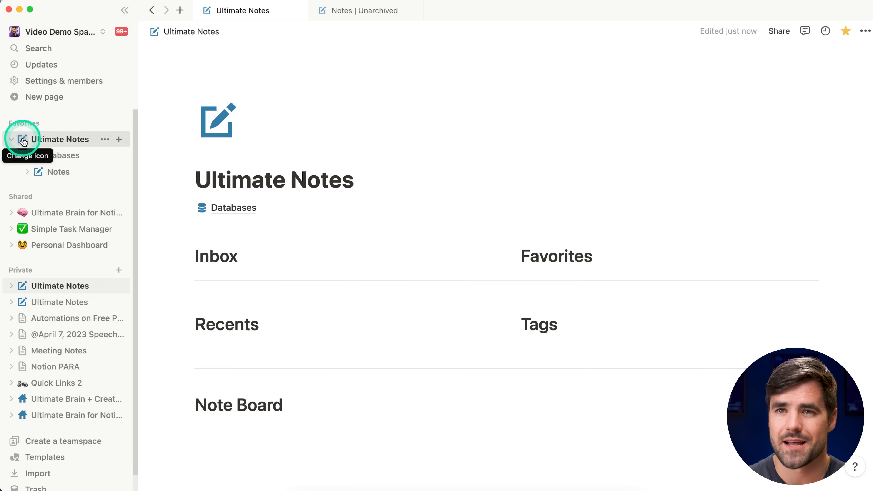
click(11, 140)
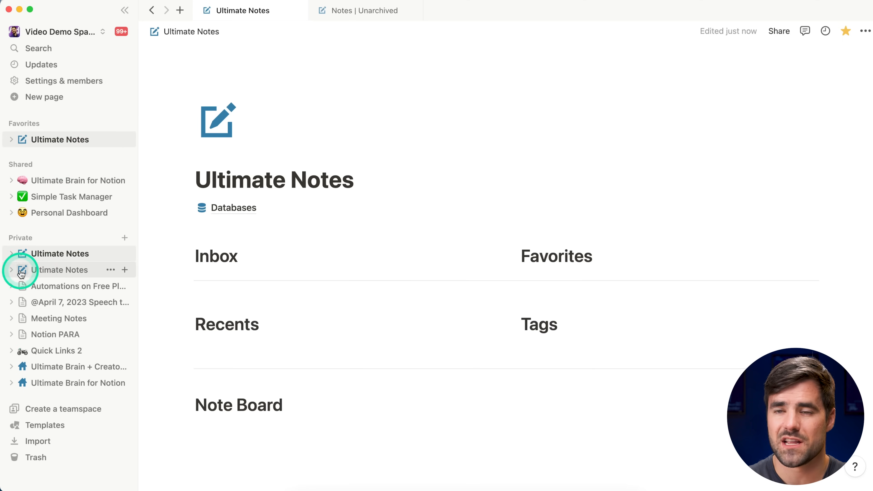
click(11, 270)
scroll(34, 309, down, 1)
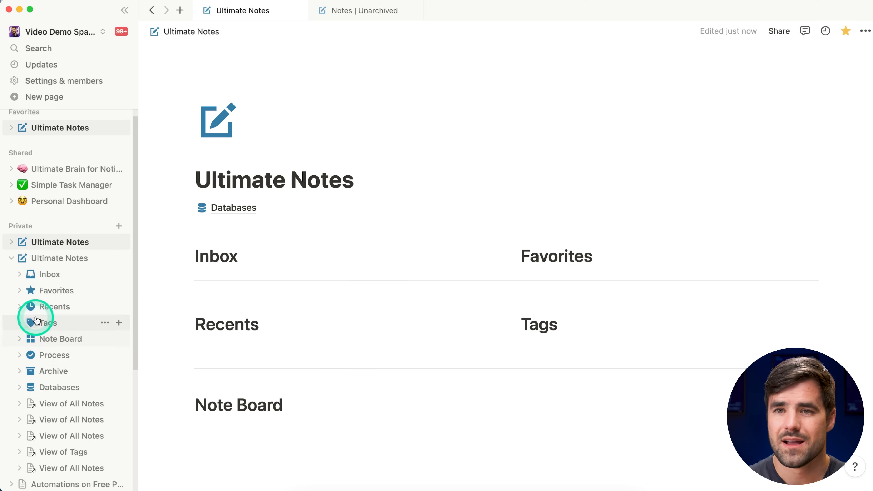
drag(34, 289, 11, 258)
key(super+backslash)
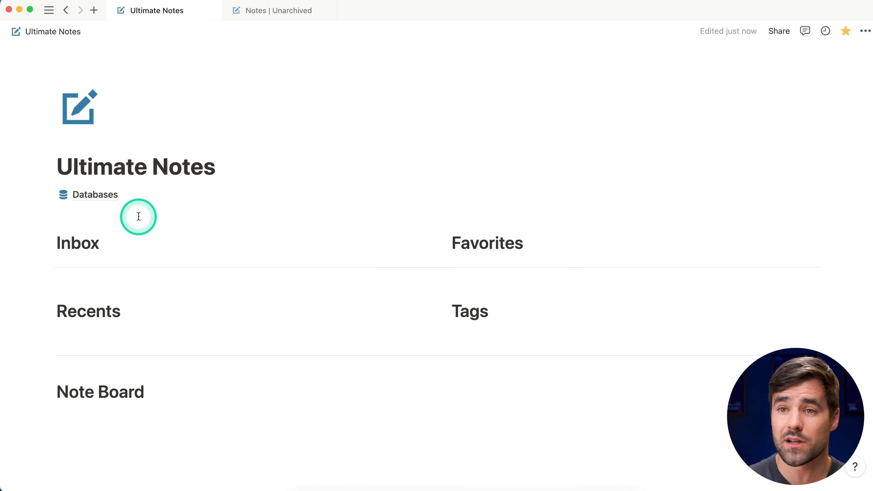
Delete the divider below the Inbox and Favorites headings and the divider above the Note Board heading.
drag(151, 224, 196, 233)
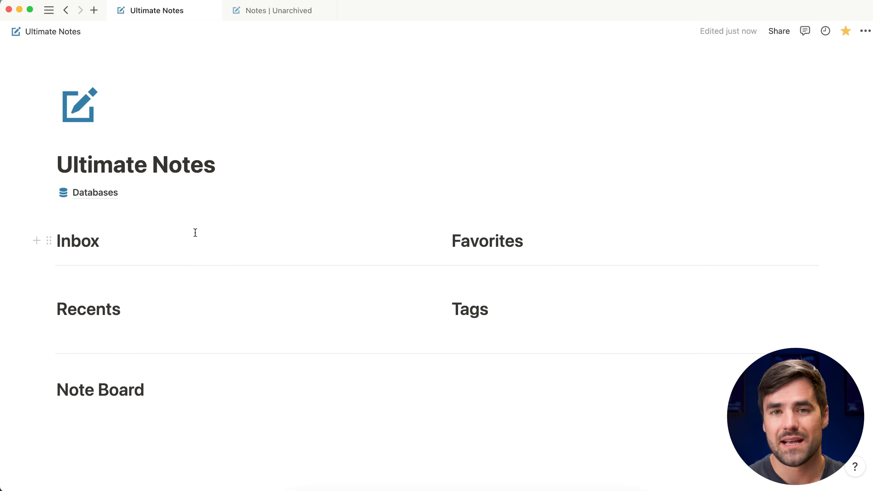
scroll(195, 232, down, 1)
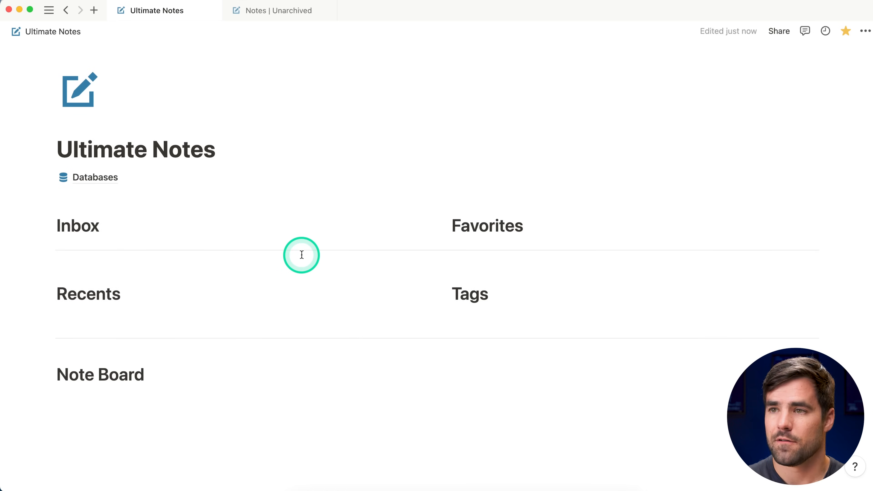
click(228, 248)
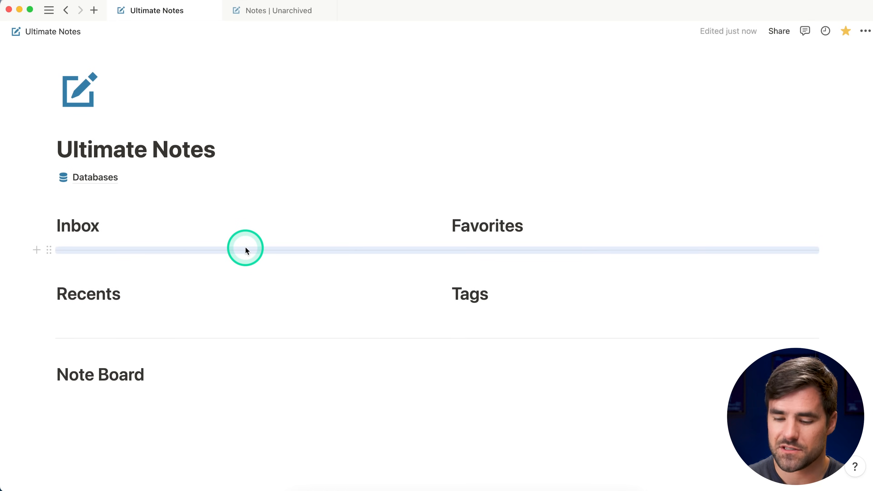
drag(245, 248, 134, 329)
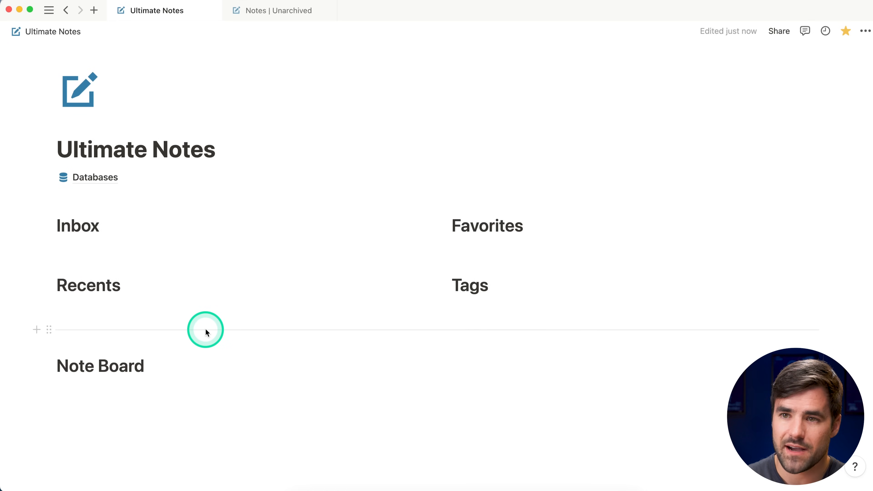
key(BackSpace)
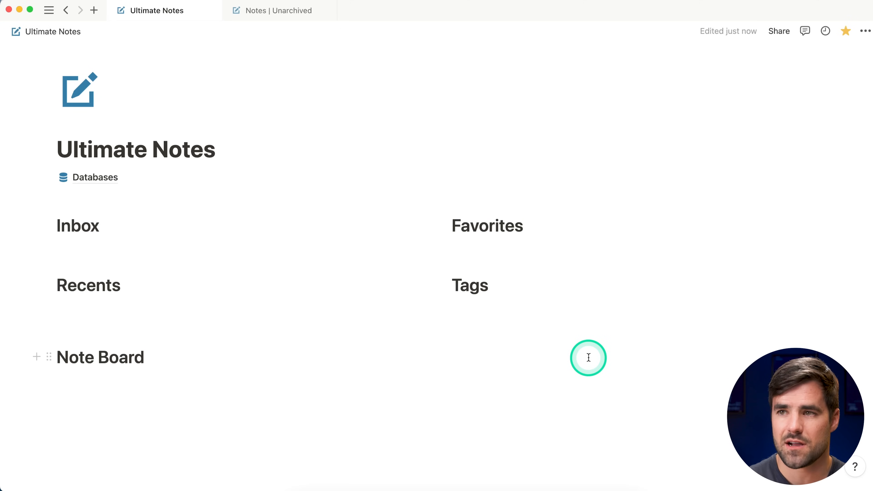
Add an empty text block directly below the Inbox heading.
click(123, 229)
key(Return)
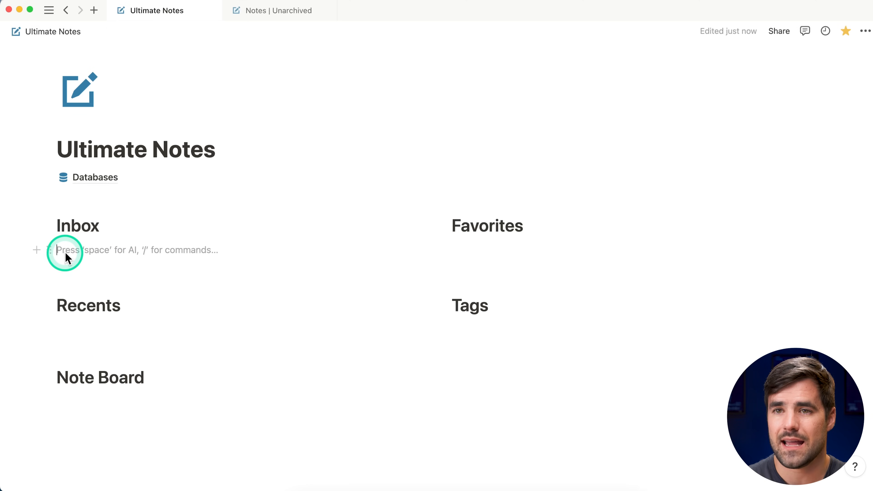
drag(50, 250, 53, 240)
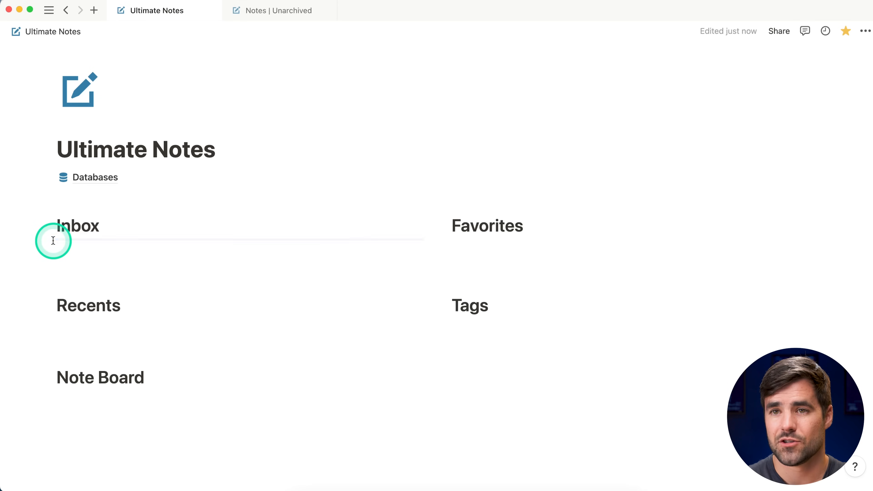
Look up the block commands for "list" and "data" under Inbox and examine the available database view types.
text(/list)
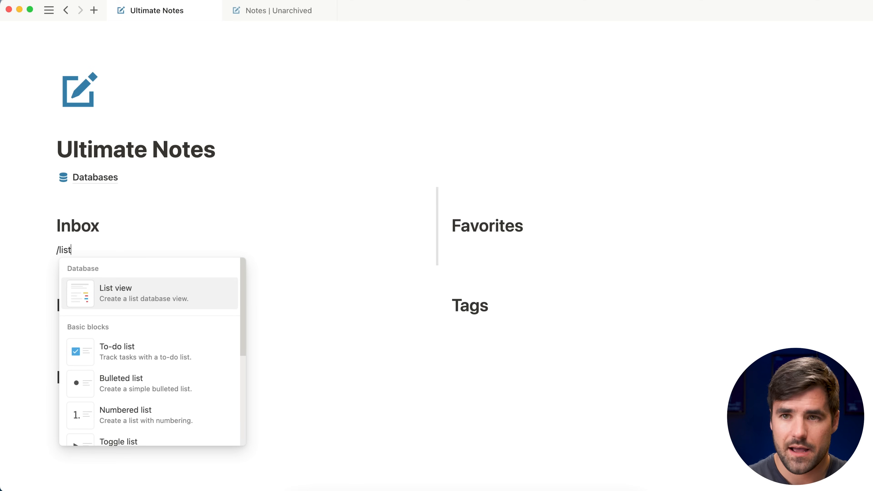
key(BackSpace)
key(BackSpace)
key(BackSpace)
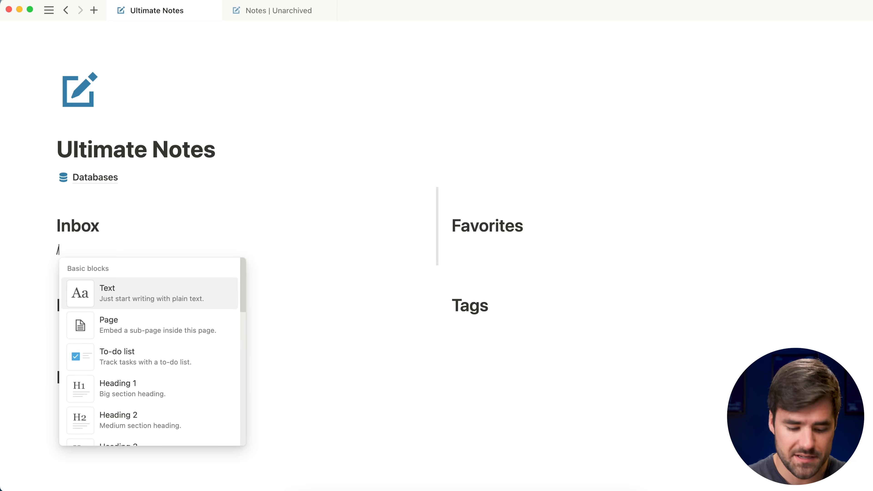
text(data)
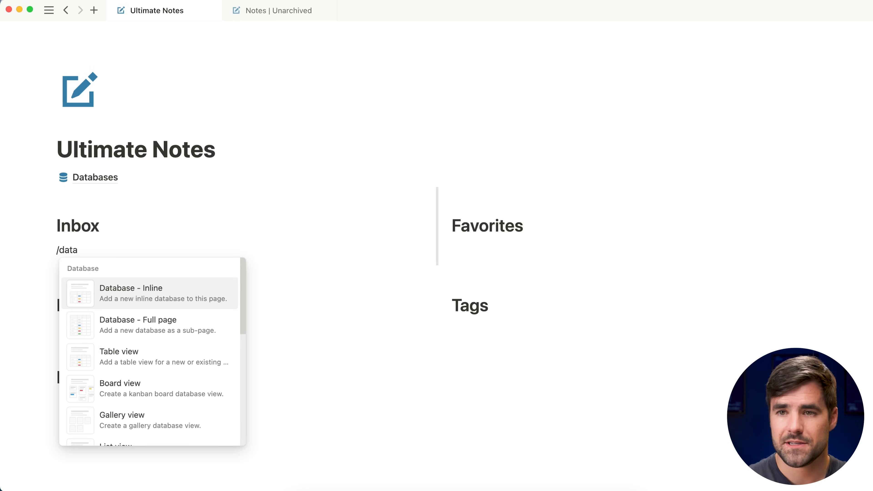
key(Down)
key(Down)
key(Down)
key(Down)
key(Down)
key(Down)
key(Down)
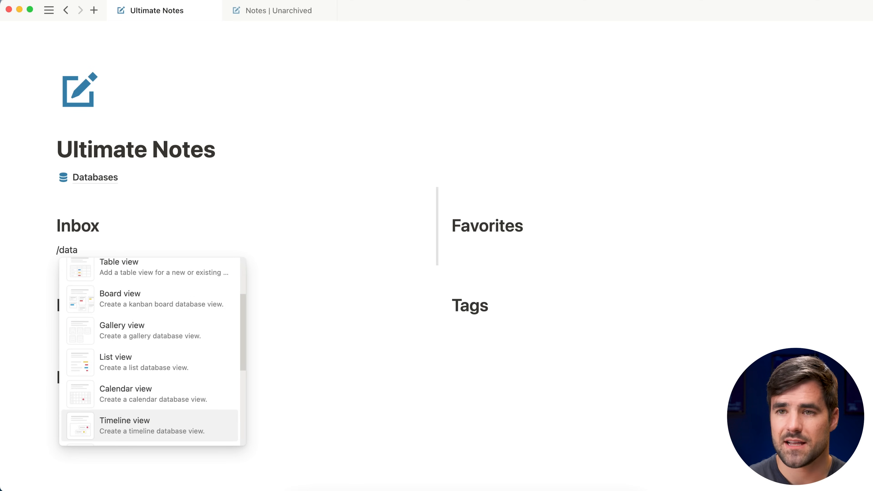
key(Up)
key(Up)
key(Up)
key(Up)
key(Up)
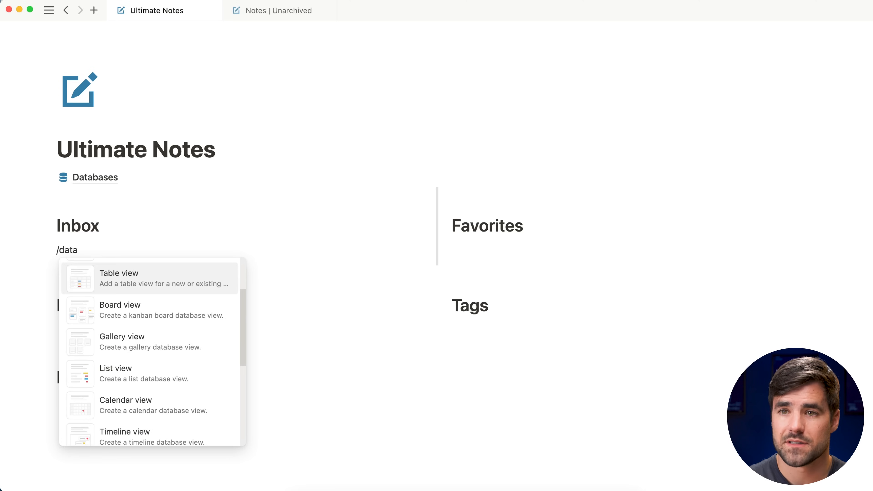
key(Down)
key(Down)
key(Down)
key(Down)
key(Down)
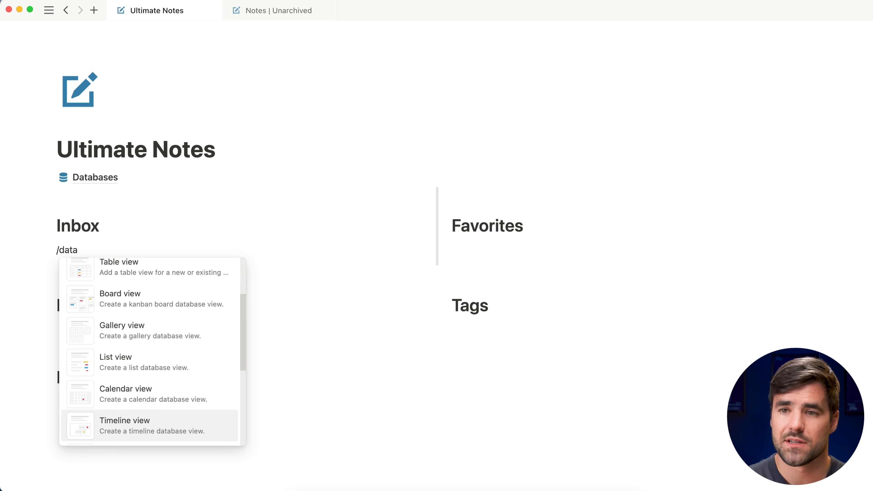
key(Down)
key(Up)
key(Up)
key(Up)
key(Up)
key(Up)
key(Up)
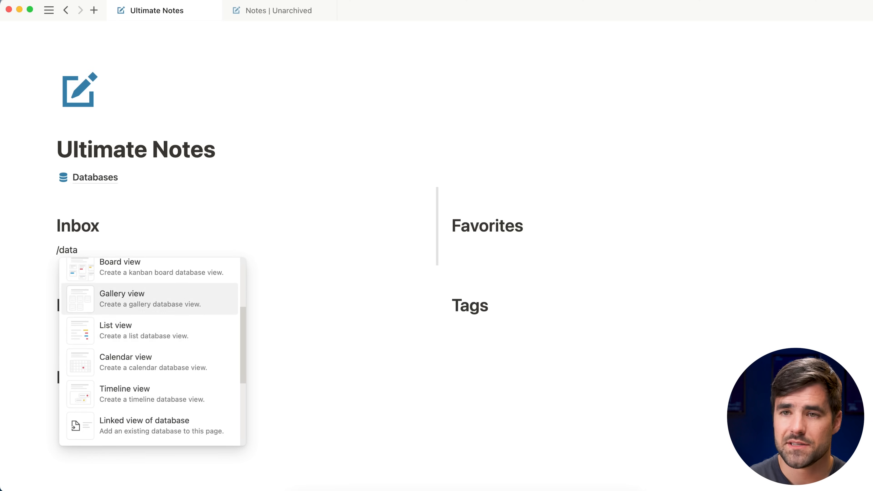
key(Up)
key(Down)
key(Up)
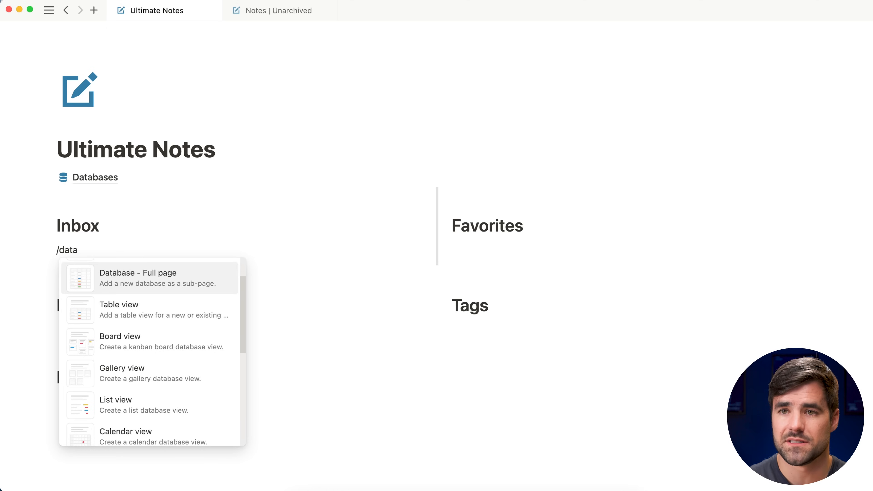
key(Up)
Insert a List view database block below the Inbox heading.
key(Down)
key(Down)
key(Down)
key(Down)
key(Down)
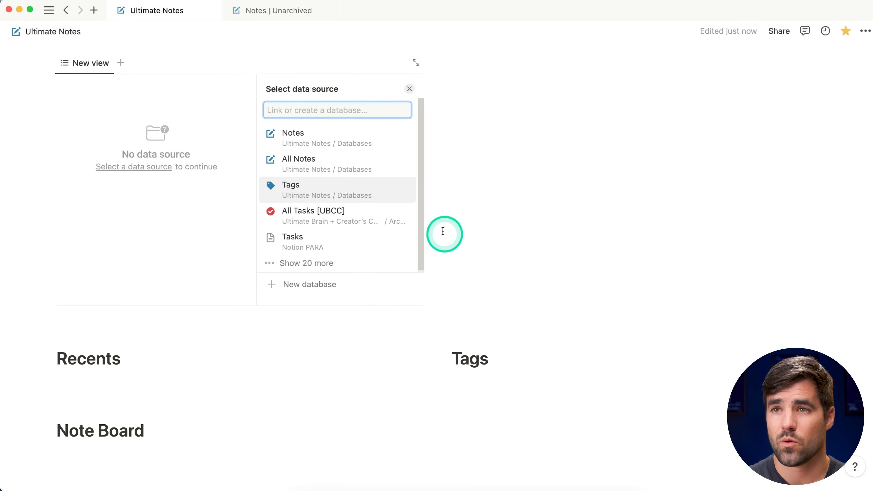
Link the Inbox view to the Notes database as a new empty view with the List layout.
click(334, 140)
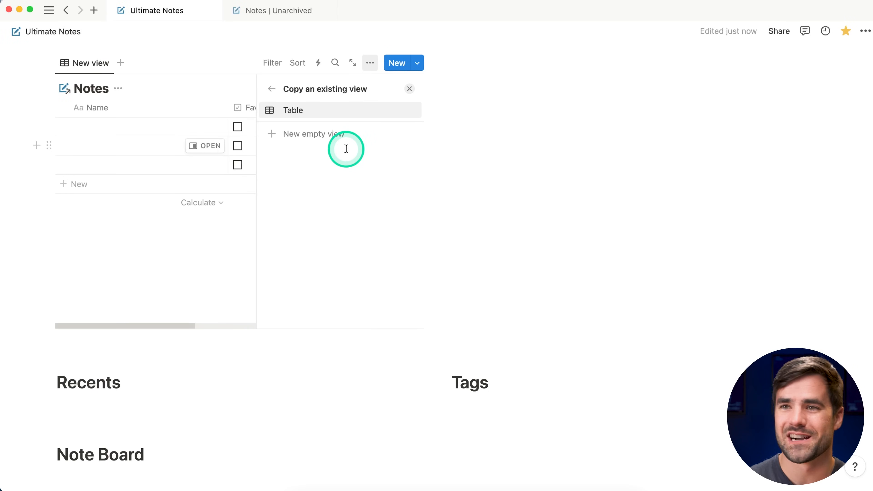
click(335, 137)
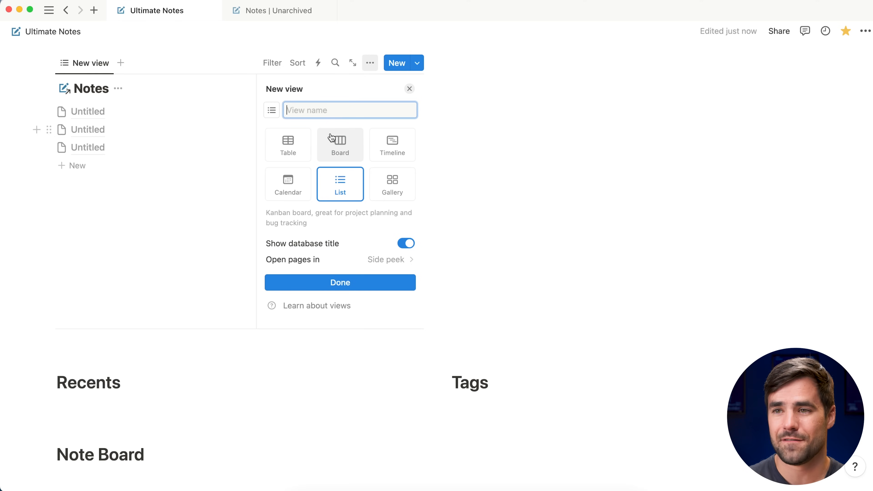
click(348, 283)
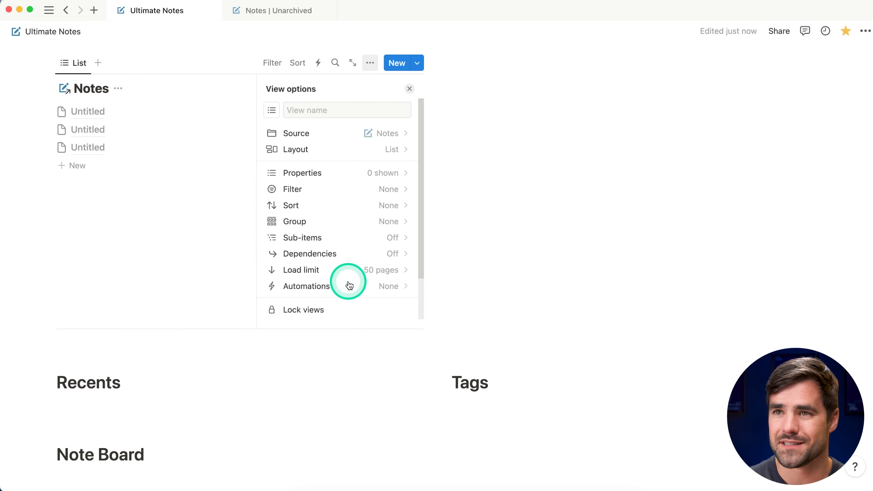
click(410, 88)
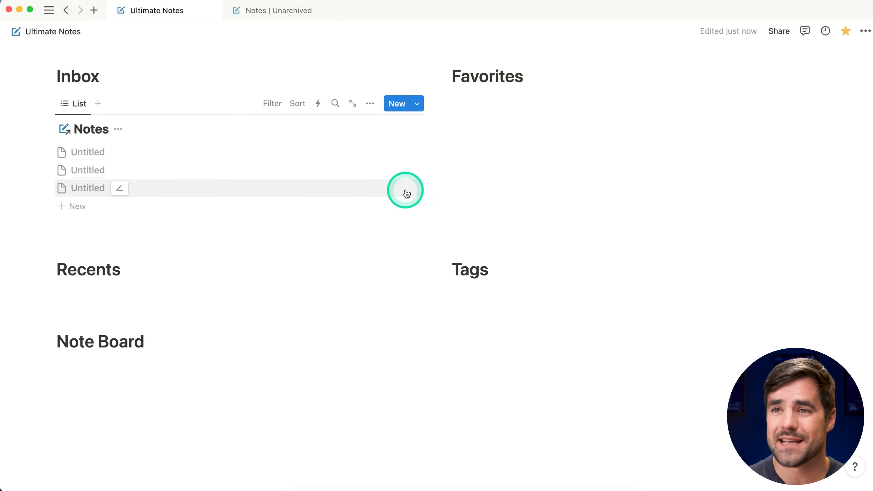
click(271, 104)
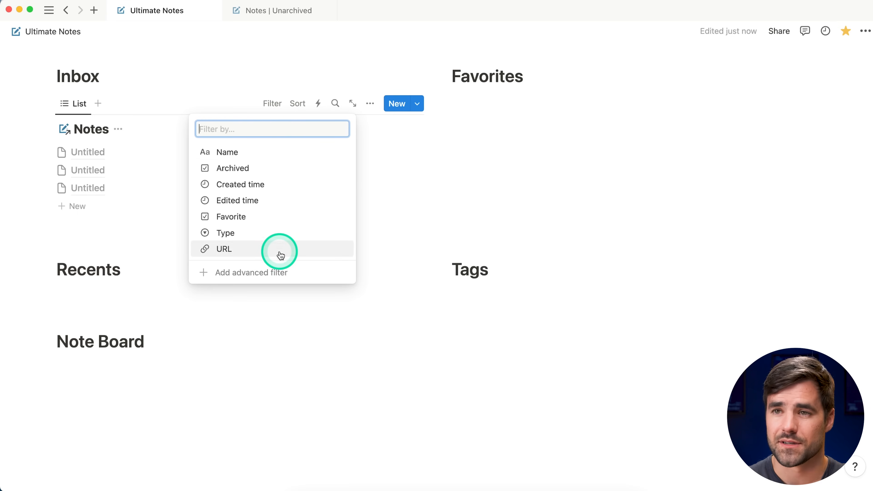
click(259, 168)
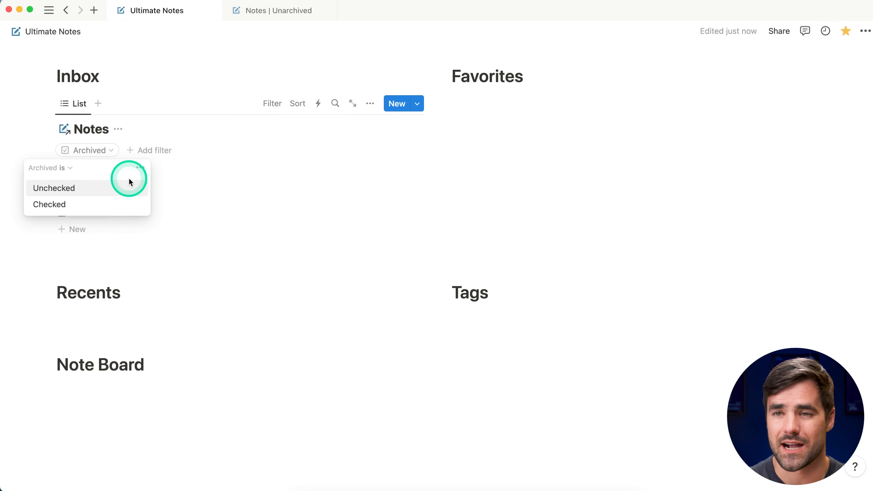
click(141, 168)
click(188, 172)
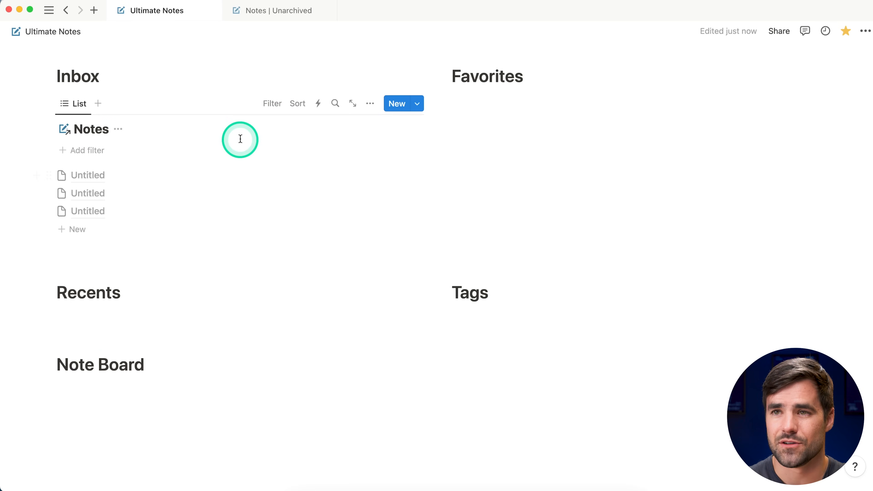
Add an advanced filter to the Inbox list so that it shows only notes where Archived is unchecked.
click(272, 103)
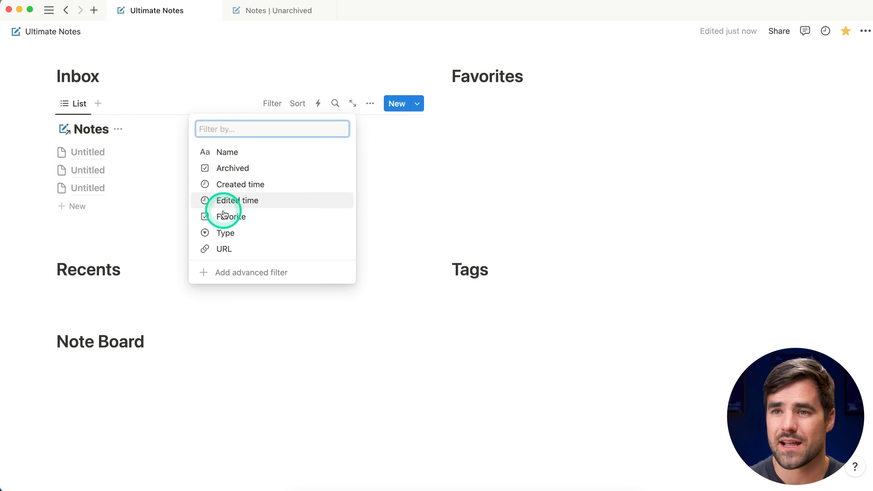
click(291, 271)
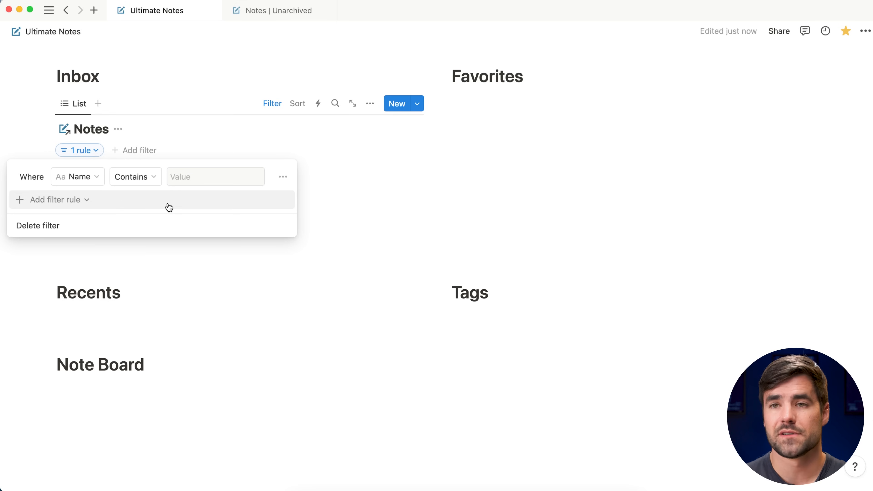
click(87, 176)
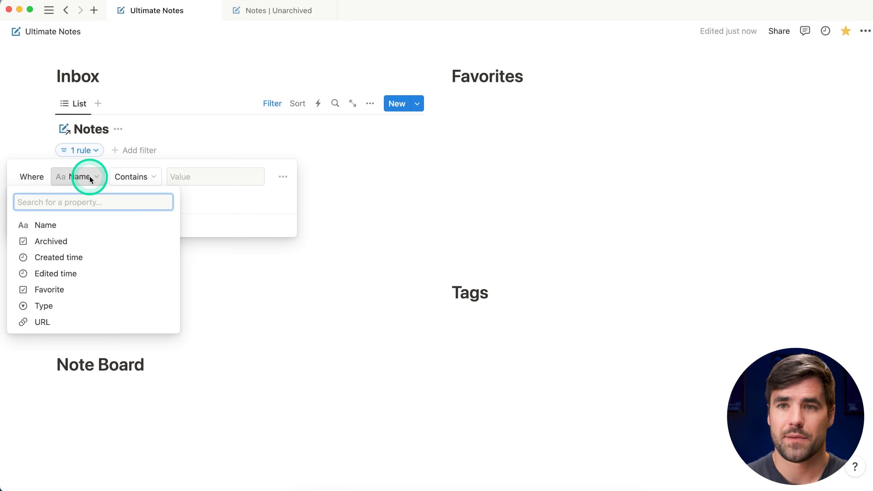
click(68, 242)
click(171, 175)
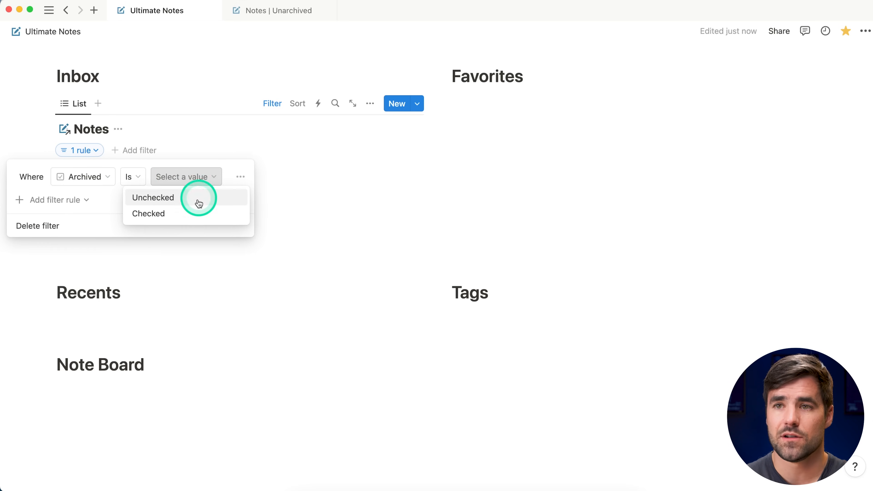
click(196, 200)
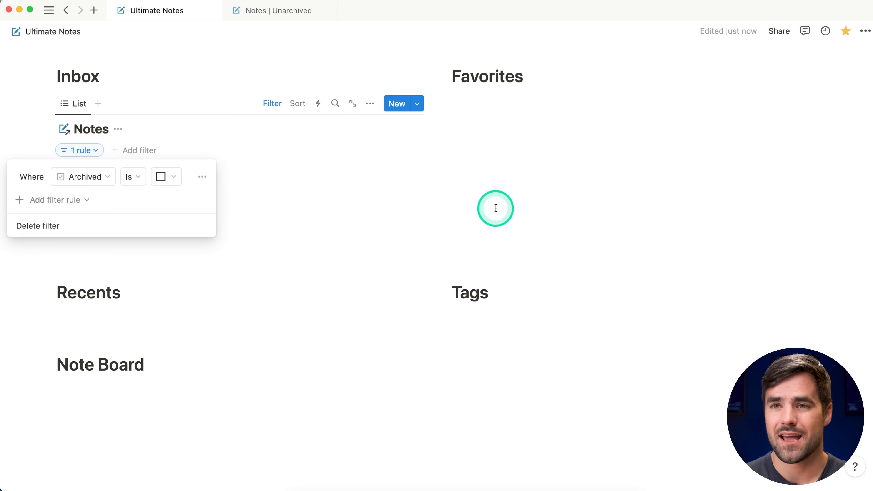
click(273, 160)
Create a new full-page database named Tags on the Databases page, directly below Notes.
scroll(290, 182, up, 3)
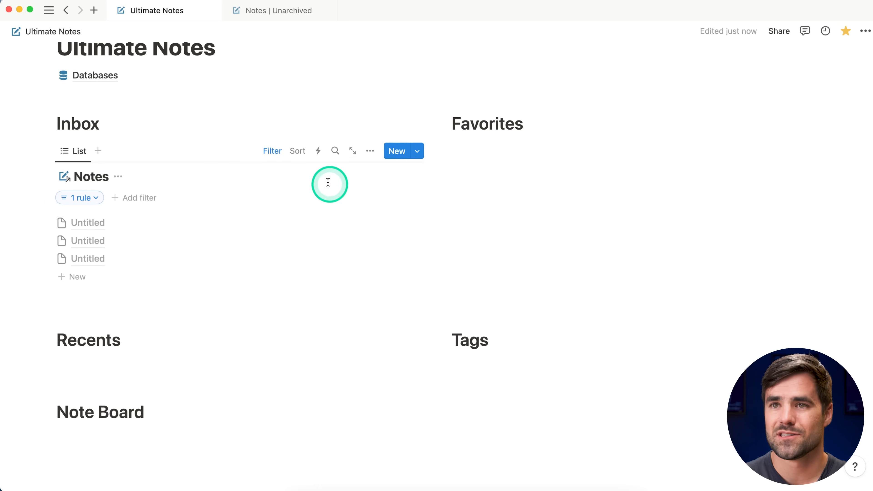
click(93, 74)
click(278, 224)
text(/)
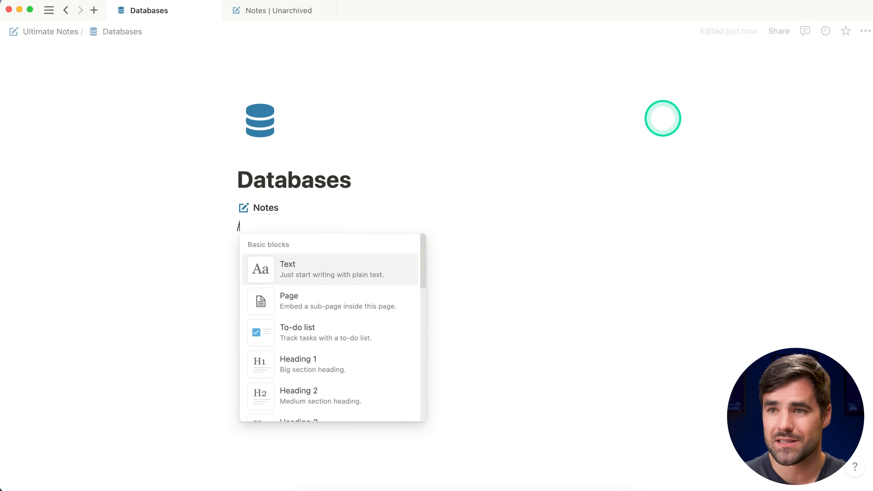
text(data)
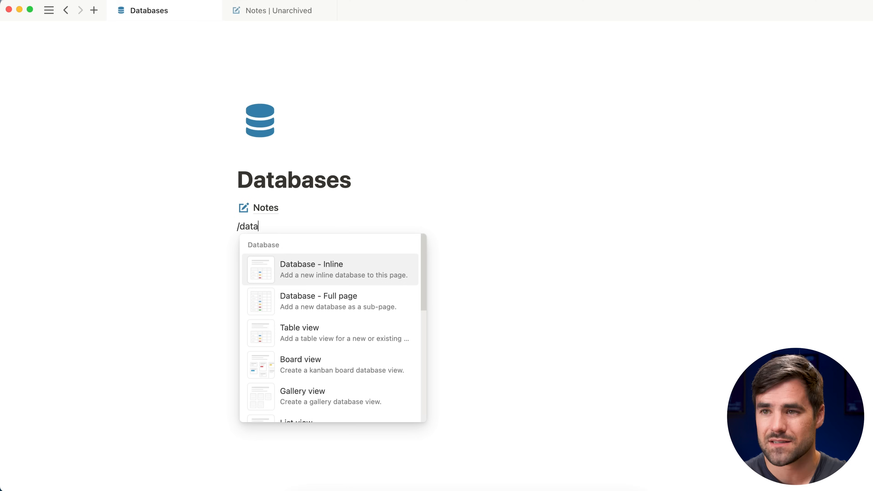
key(Down)
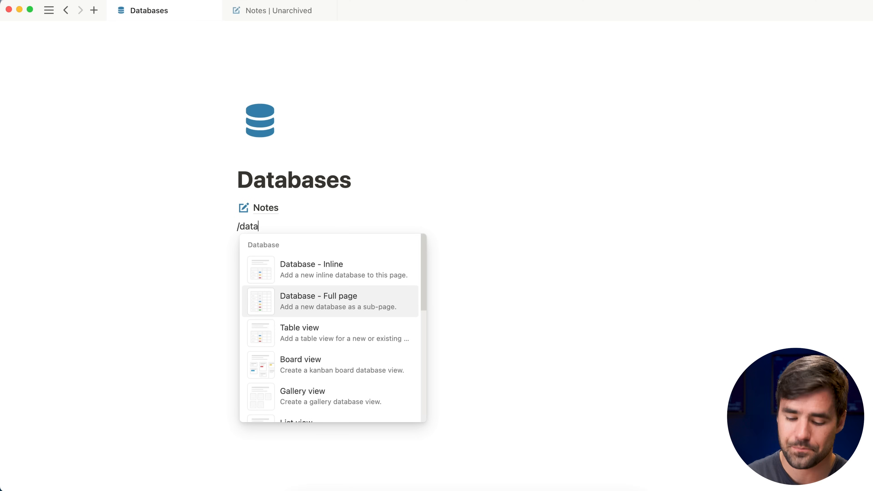
key(Return)
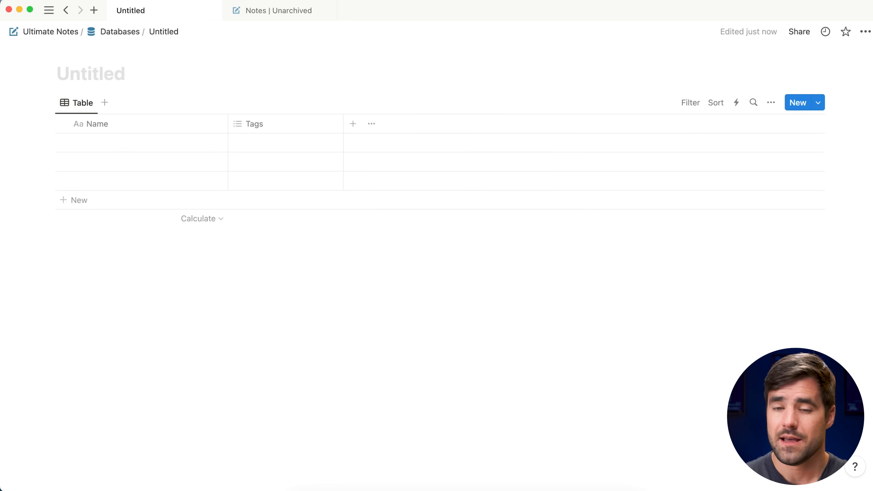
text(Tags)
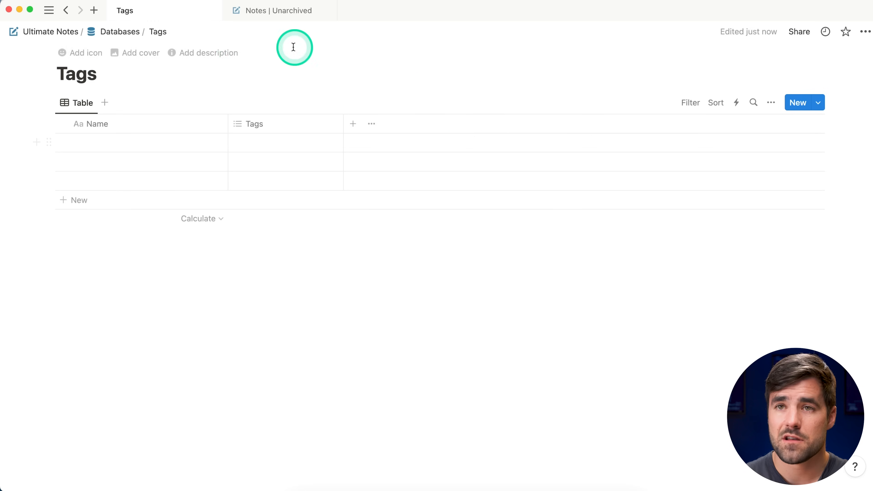
Give the Tags database the blue tag icon, found by searching the icons for "tag".
click(97, 57)
click(68, 72)
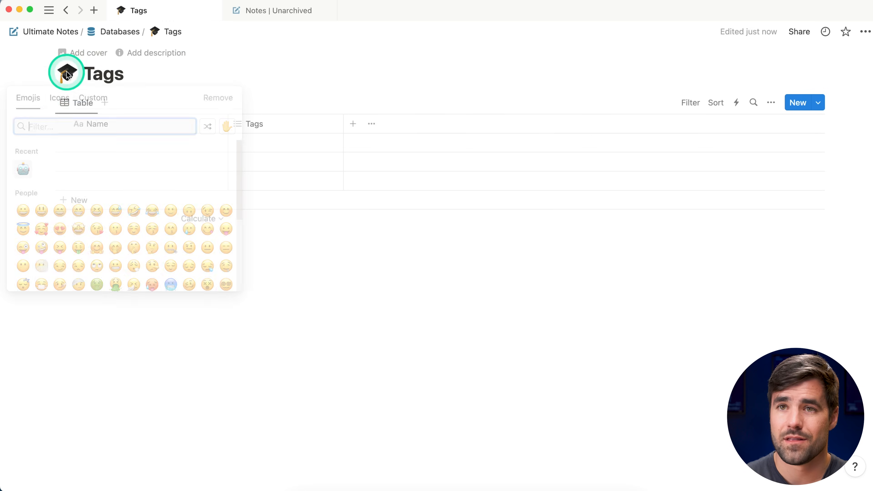
click(59, 98)
text(tags)
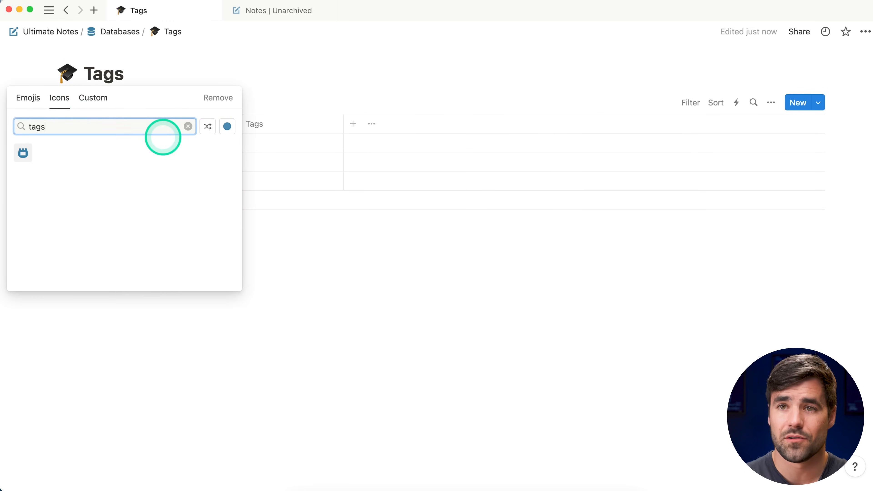
key(BackSpace)
key(Return)
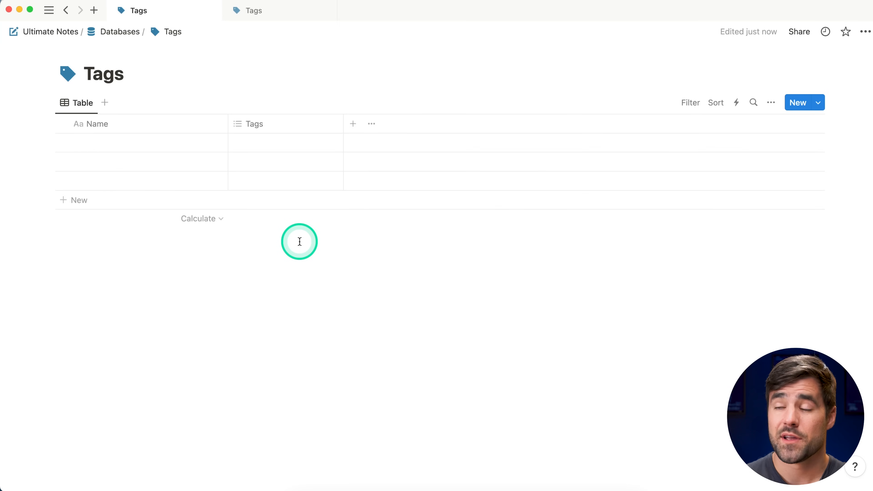
Delete the default Tags property from the Tags database.
click(273, 123)
click(303, 297)
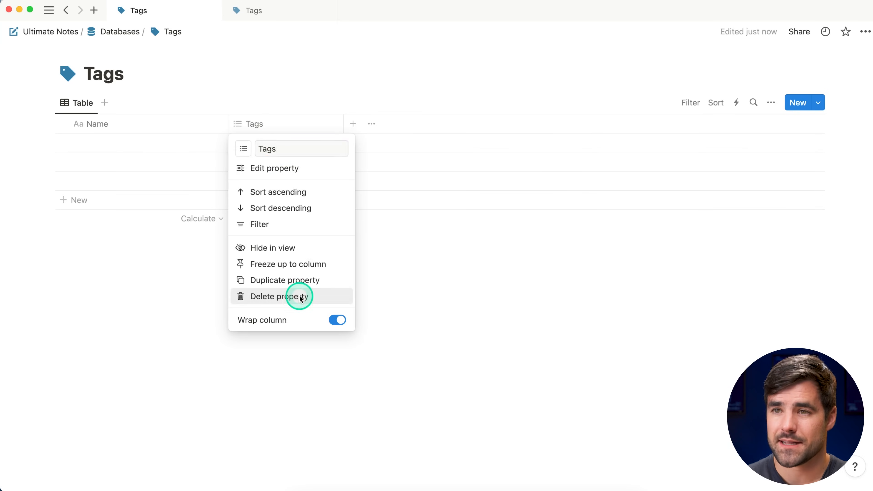
click(428, 257)
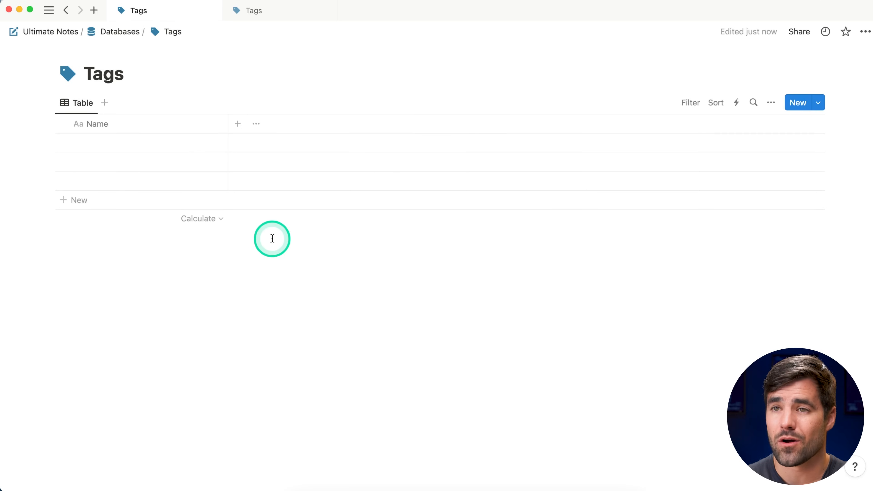
Add a checkbox property named Favorite to the Tags database.
click(236, 125)
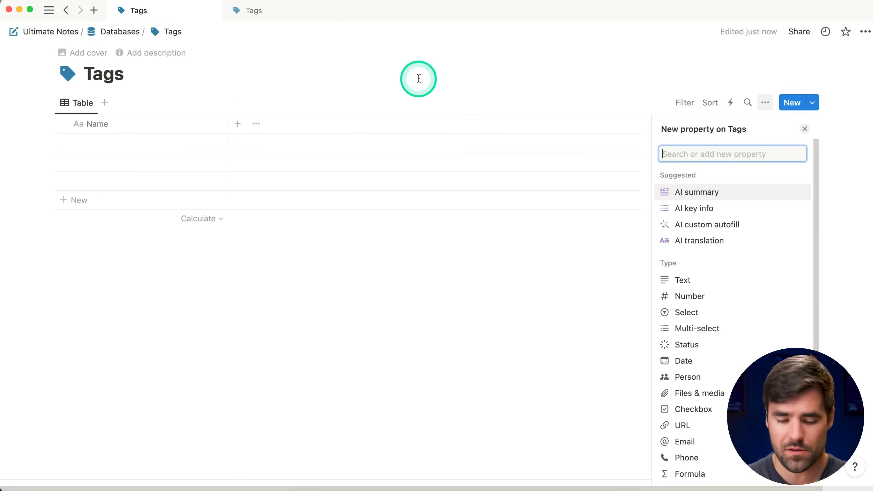
text(fhec)
key(BackSpace)
key(BackSpace)
key(BackSpace)
key(BackSpace)
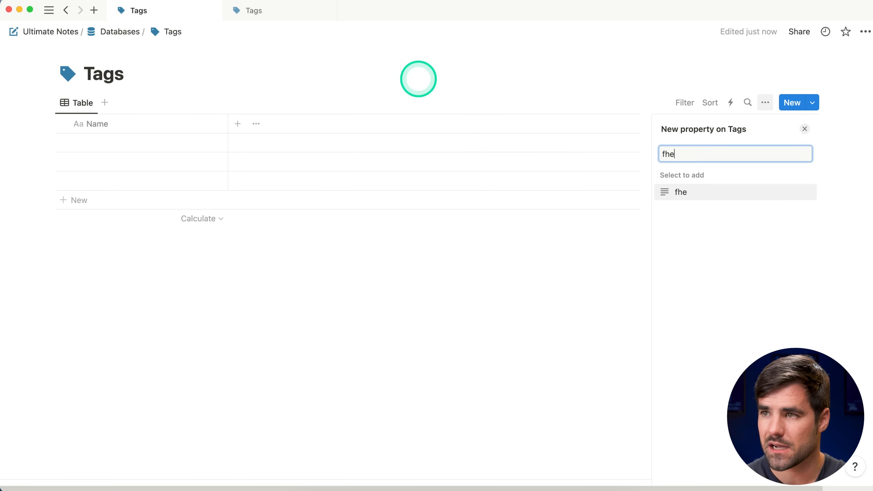
text(check)
key(Return)
text(Favorite)
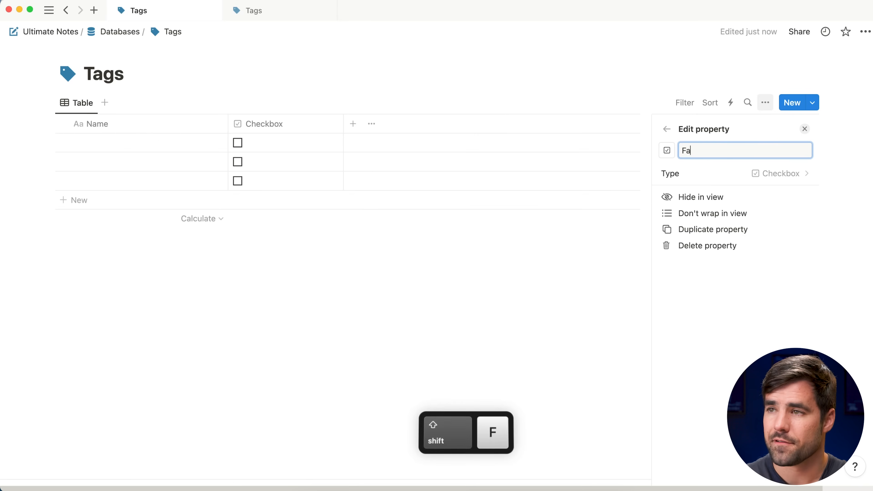
Add a second checkbox property named Archived to the Tags database and finish editing its properties.
click(355, 124)
text(check)
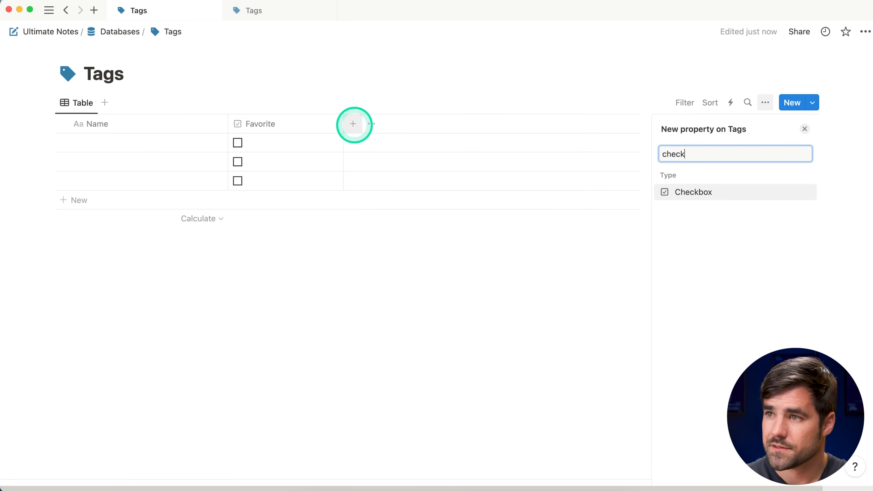
key(Return)
text(Archived)
click(804, 129)
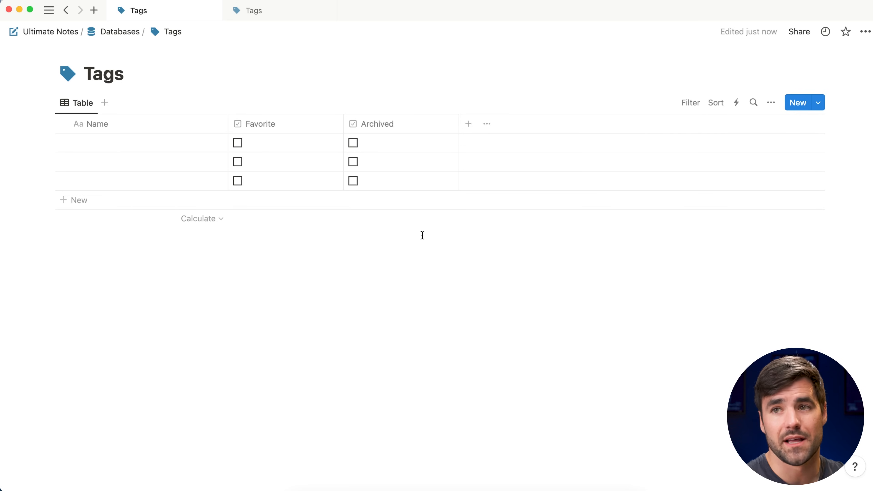
Narrow the Favorite and Archived columns to about the width of their headings.
click(415, 220)
drag(343, 124, 287, 132)
drag(399, 125, 345, 130)
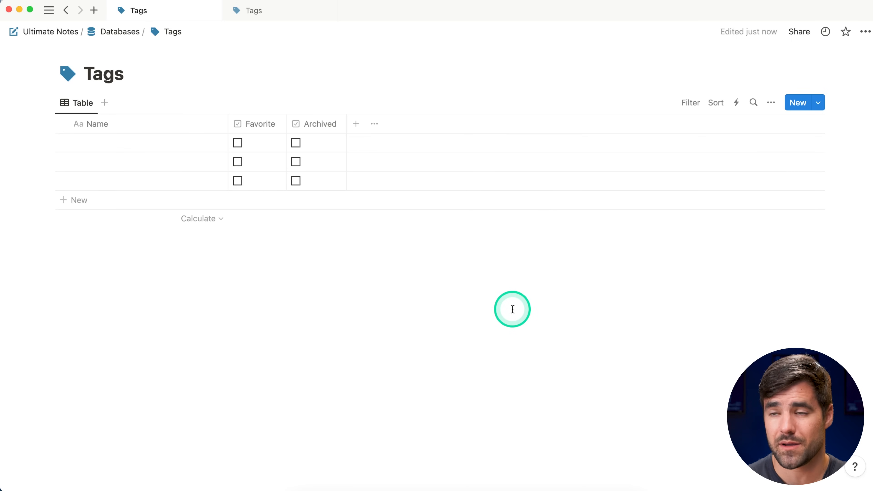
Add a two-way relation to the Notes database, shown on Notes as Tag, and check which pages the first row can link.
click(358, 124)
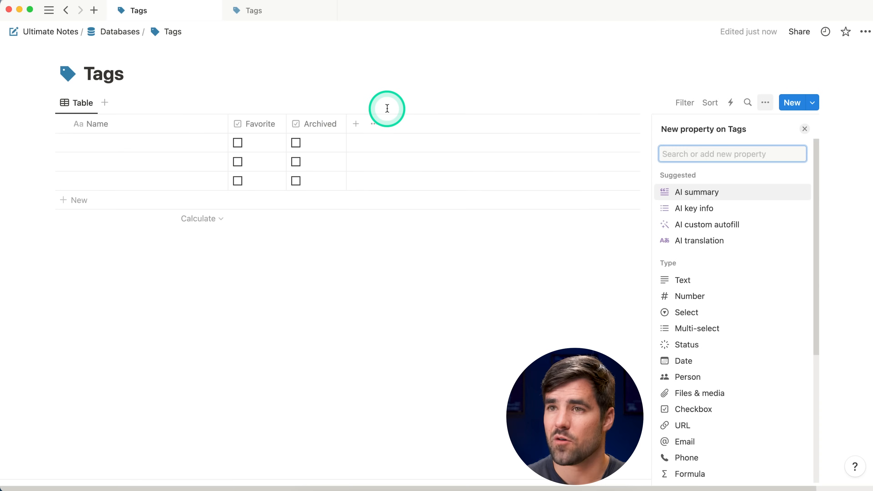
text(re)
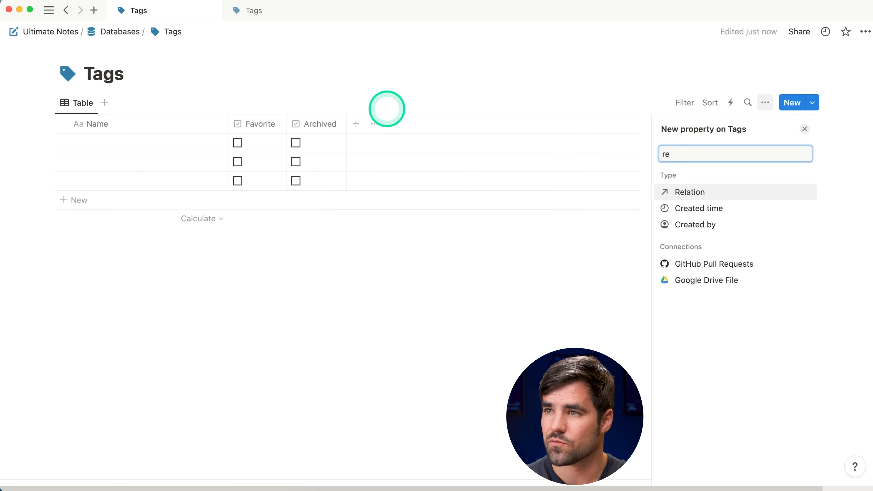
key(Return)
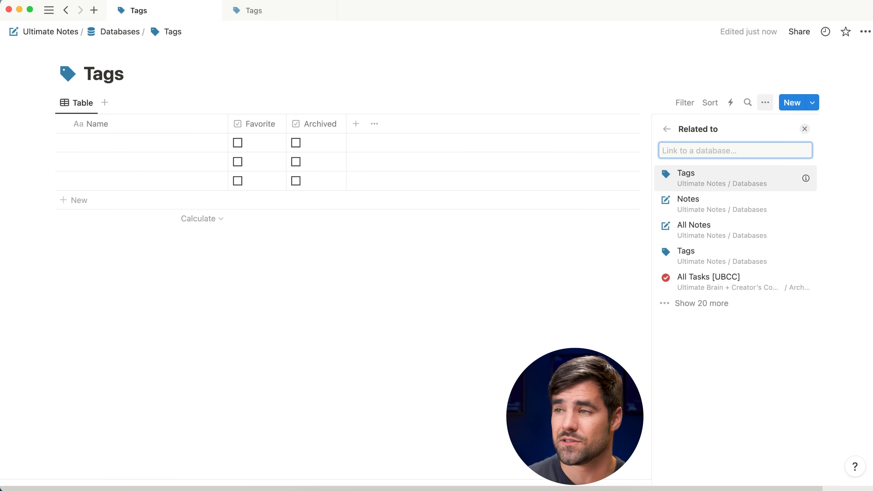
click(754, 201)
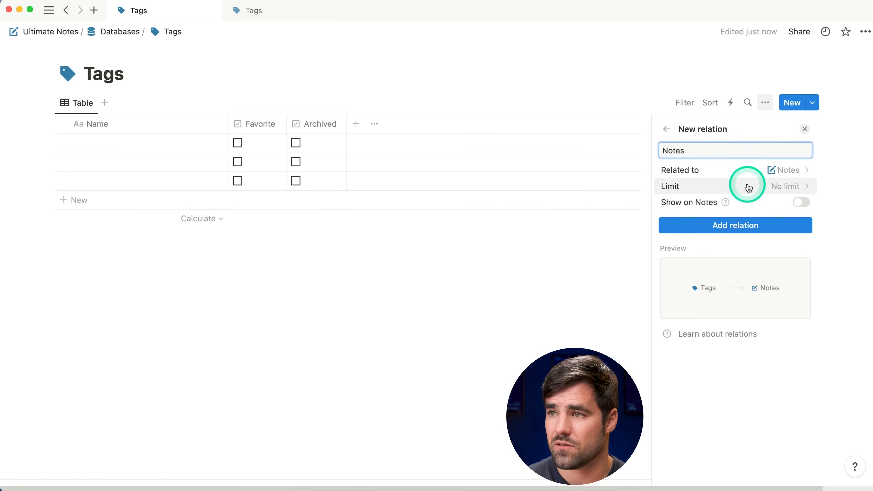
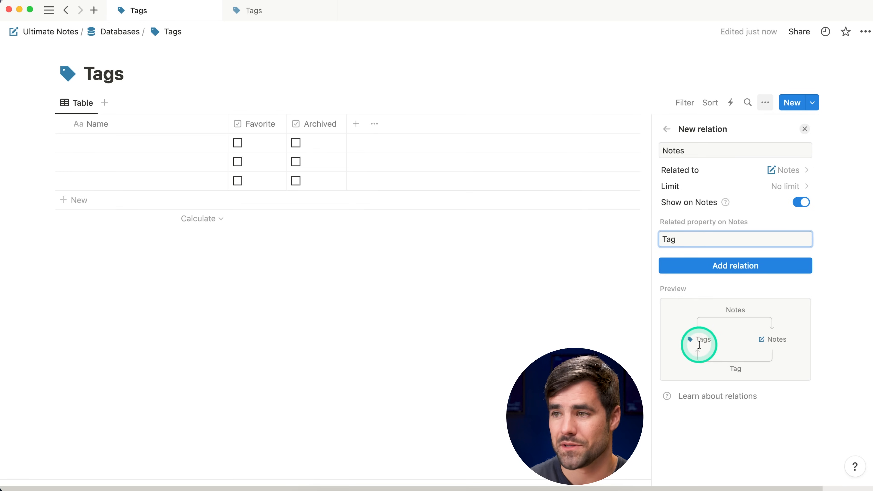
click(725, 258)
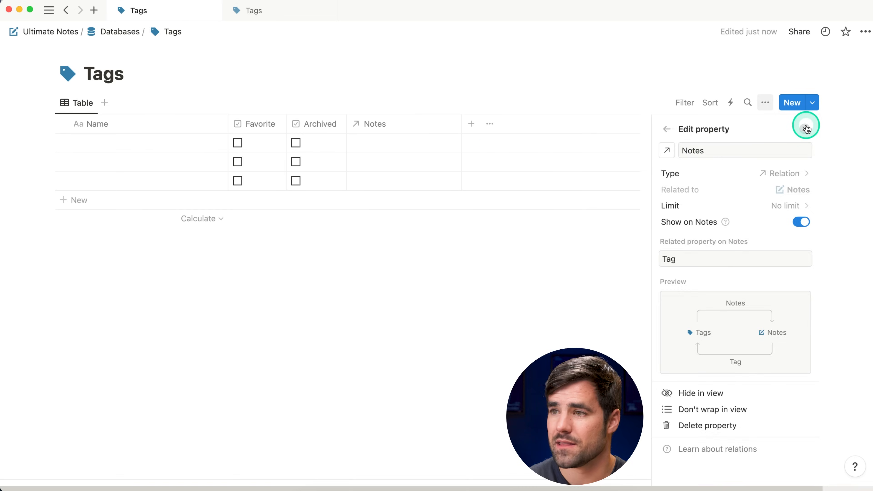
click(805, 128)
click(383, 145)
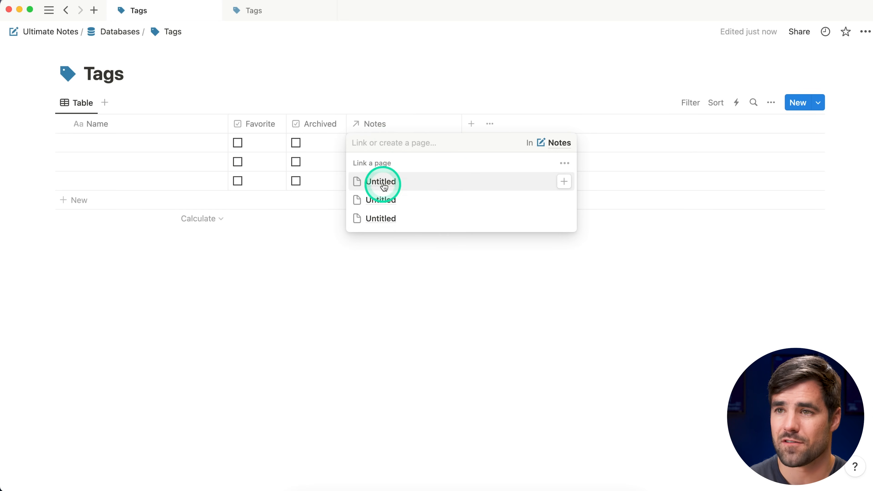
click(391, 277)
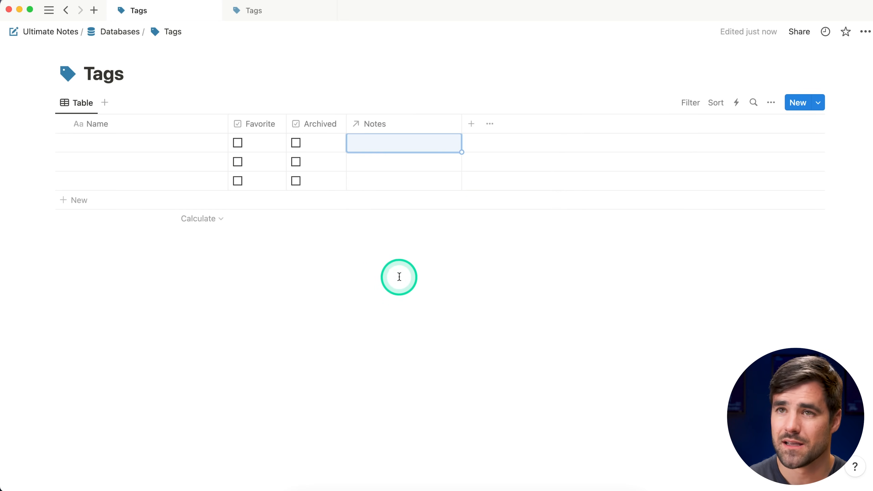
In the Notes database, name the three notes SaaS Apps I Want to Try, Cool Bugs and Streaming Setup.
click(117, 32)
click(260, 206)
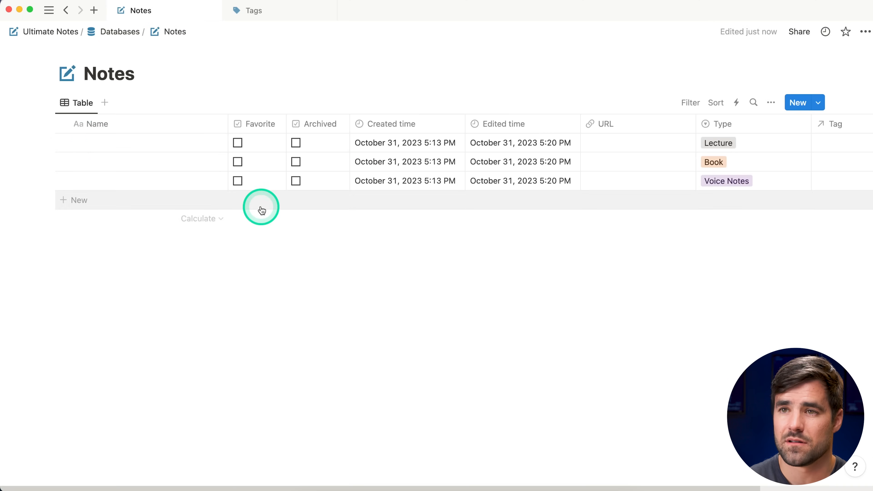
click(95, 148)
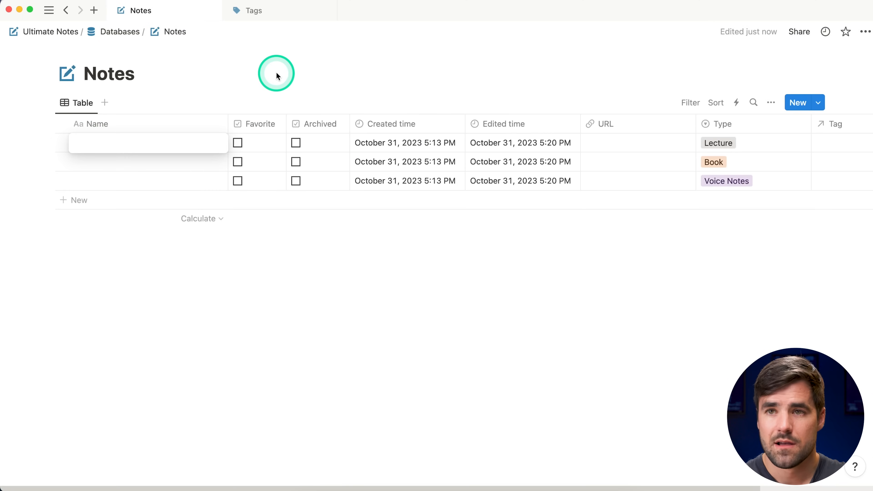
text(SaaS Apps I Want to Try)
click(73, 166)
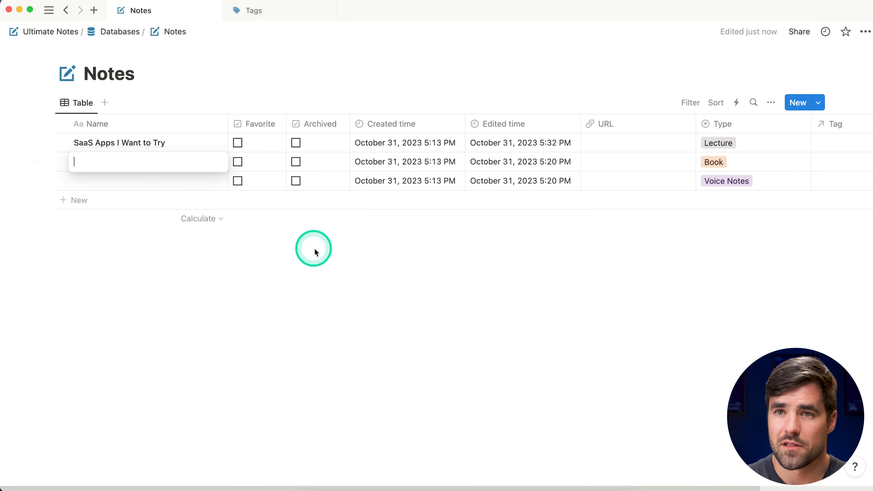
text(Cool Bugs)
click(147, 183)
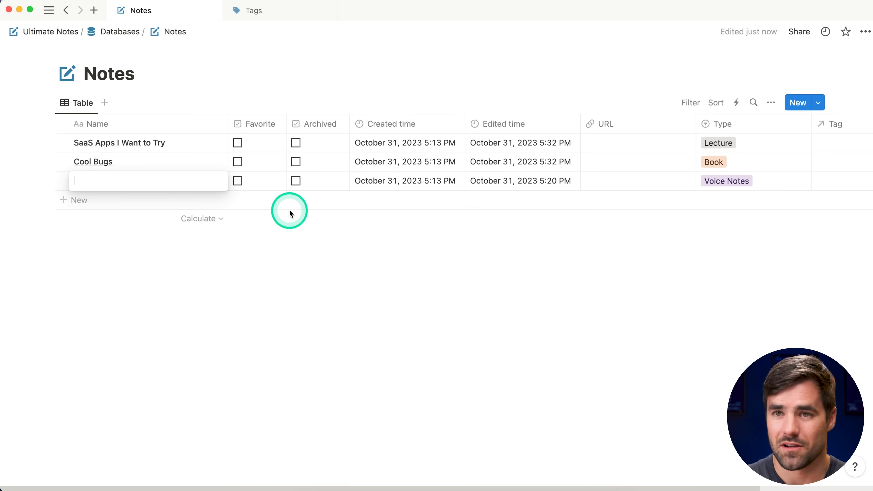
text(Streaming Setup)
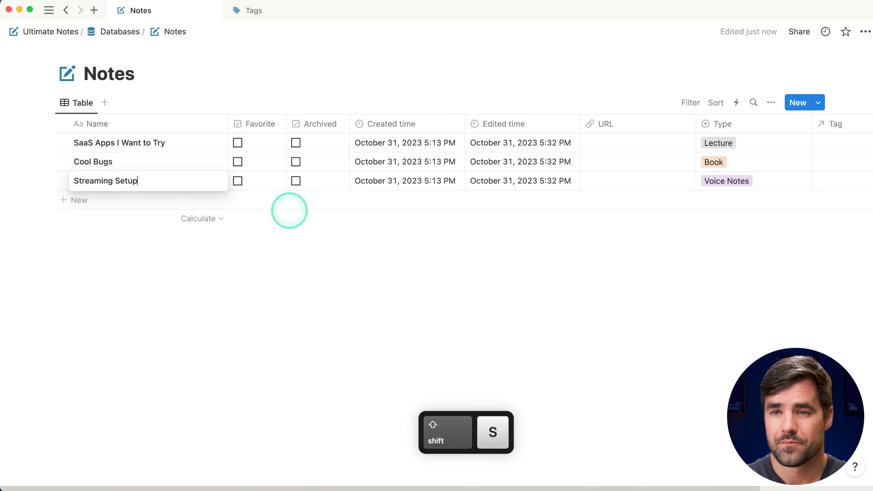
text(s)
key(Escape)
click(156, 189)
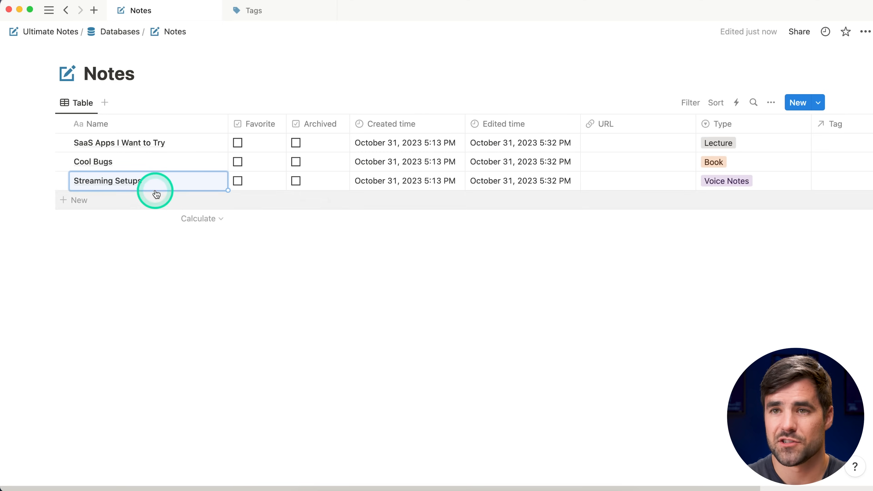
key(Escape)
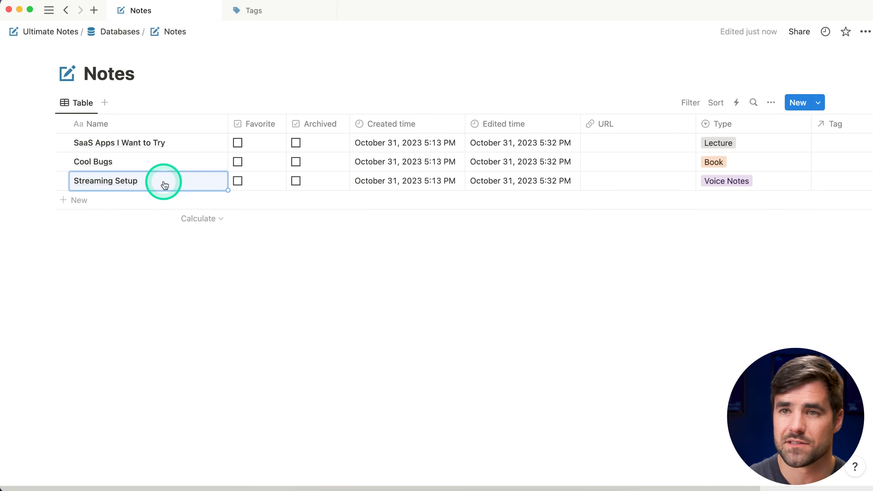
Return to the Tags database and check which notes the first row's Notes relation can link.
click(122, 34)
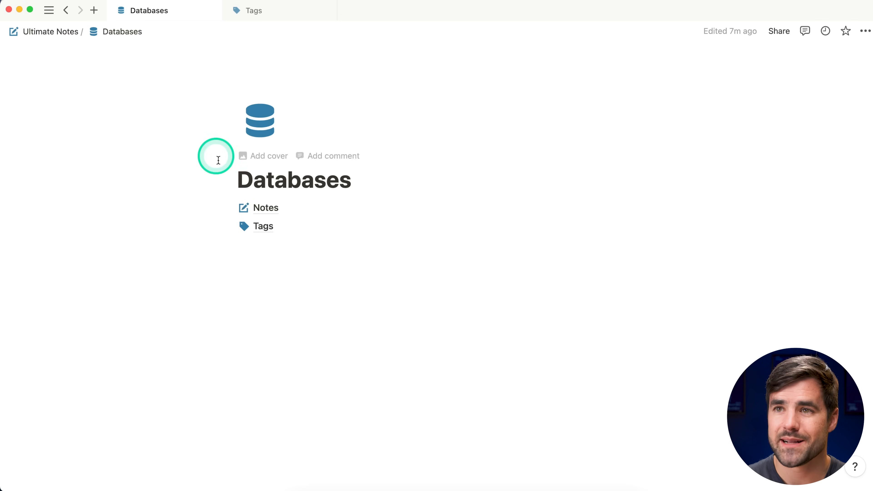
click(253, 226)
click(409, 142)
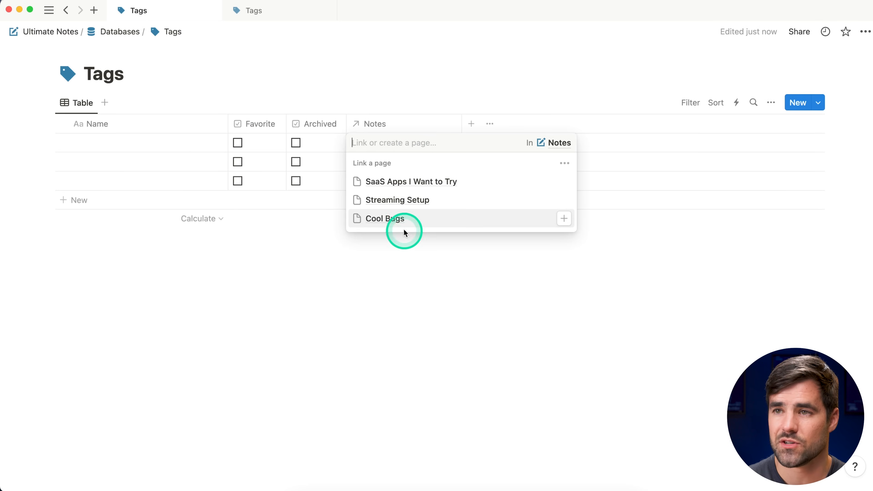
click(522, 365)
Name the first tag Streaming and link it to the Streaming Setup note.
click(111, 141)
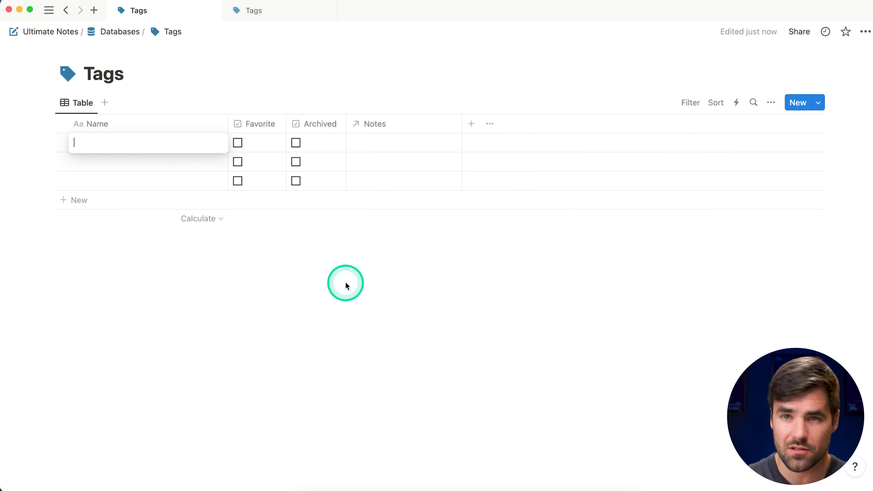
text(Streaming)
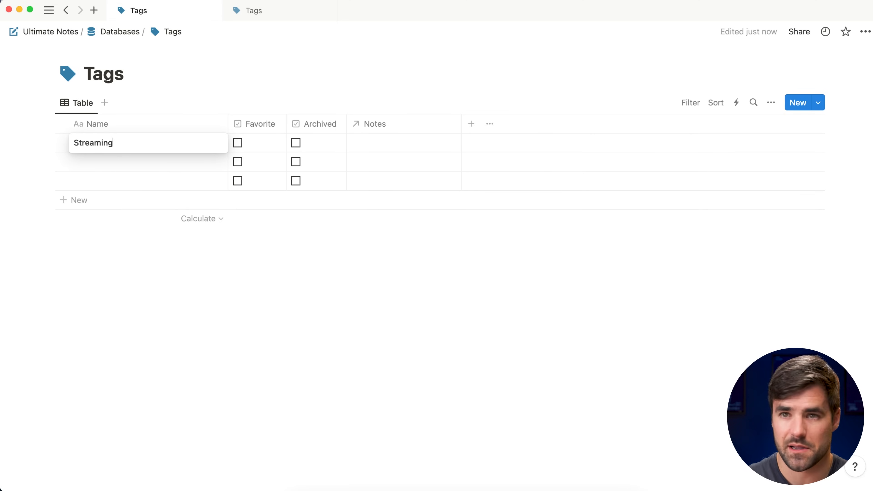
key(Escape)
click(384, 144)
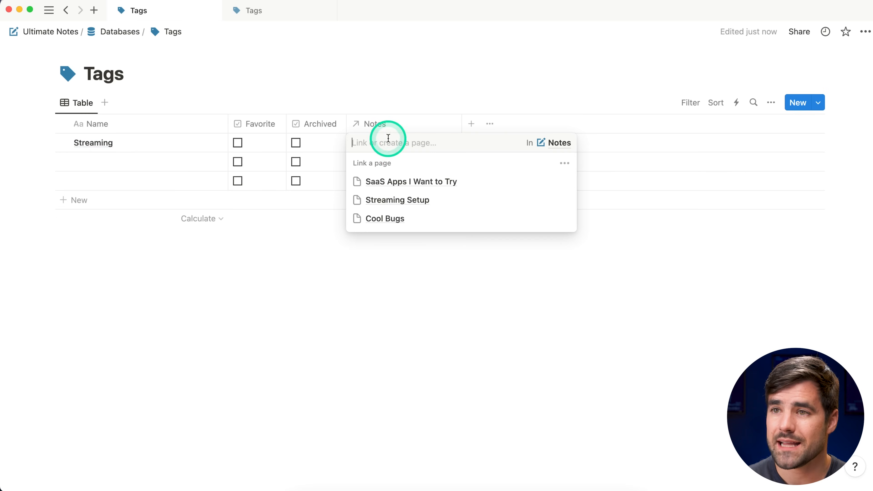
click(415, 200)
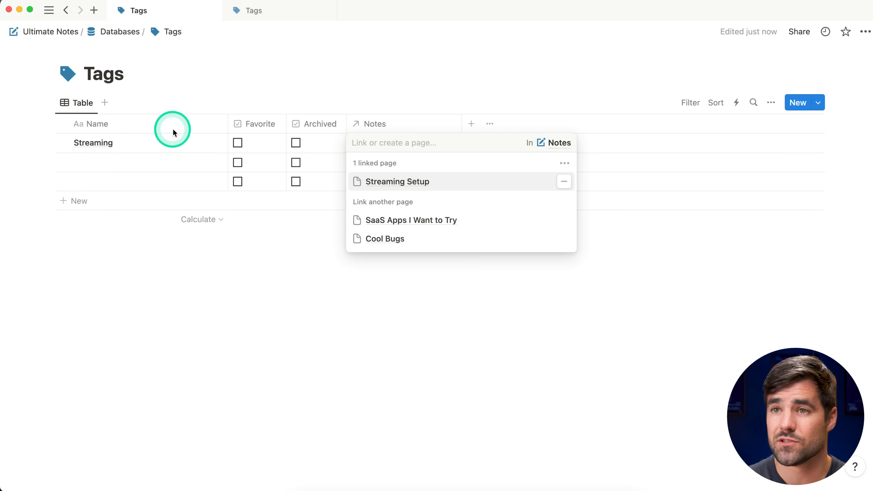
click(128, 142)
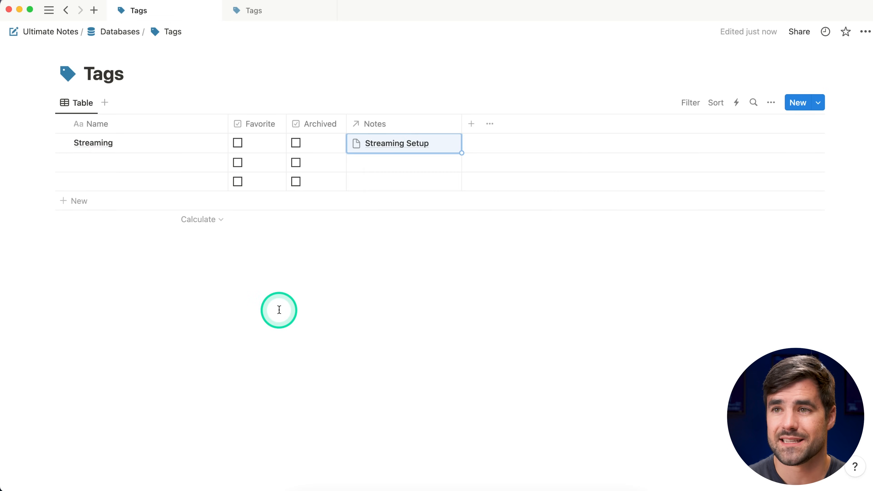
Open the Notes database and check the Tag relation on the Streaming Setup note.
click(115, 35)
click(268, 208)
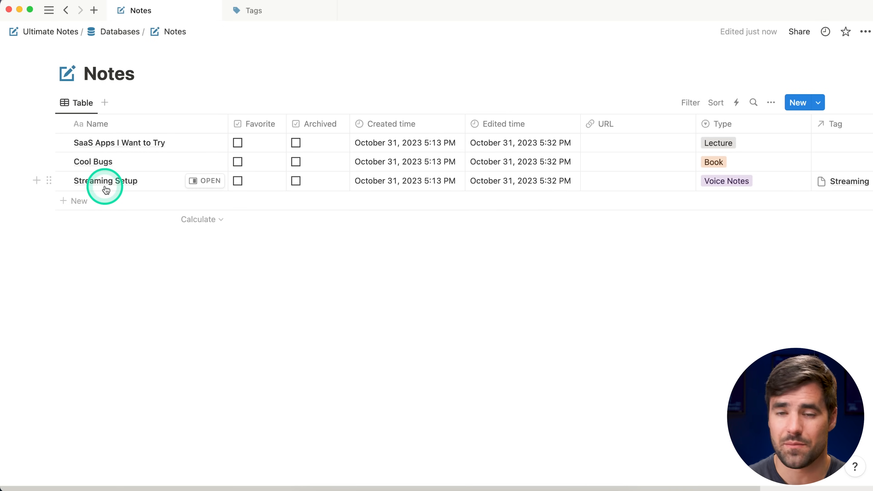
scroll(146, 185, right, 5)
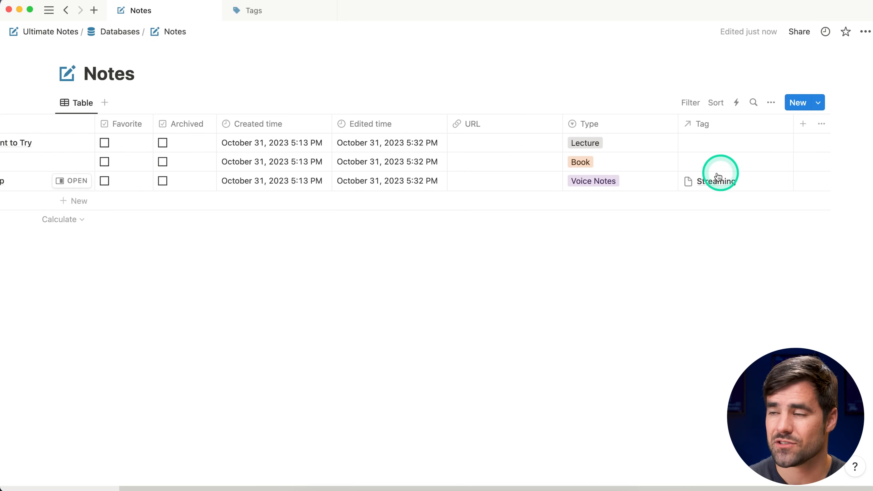
scroll(765, 197, left, 5)
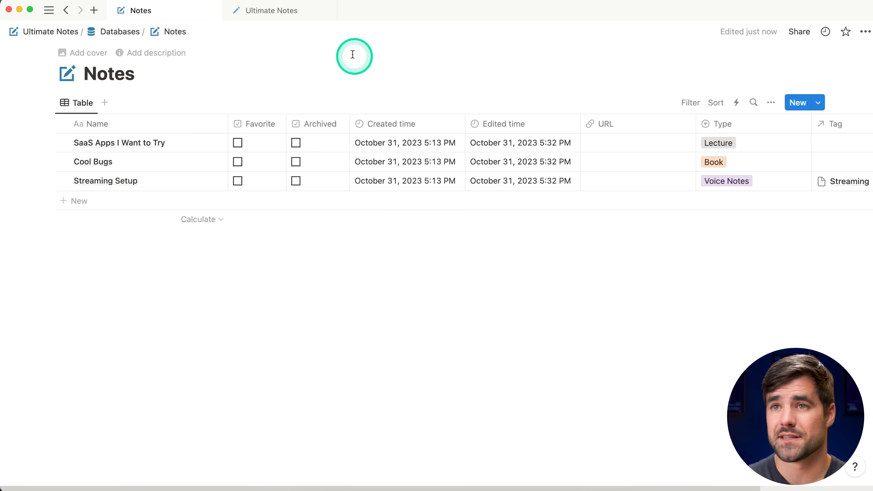
Review the finished Ultimate Notes template's dashboard sections and open its SaaS tag page to examine its layout.
click(274, 16)
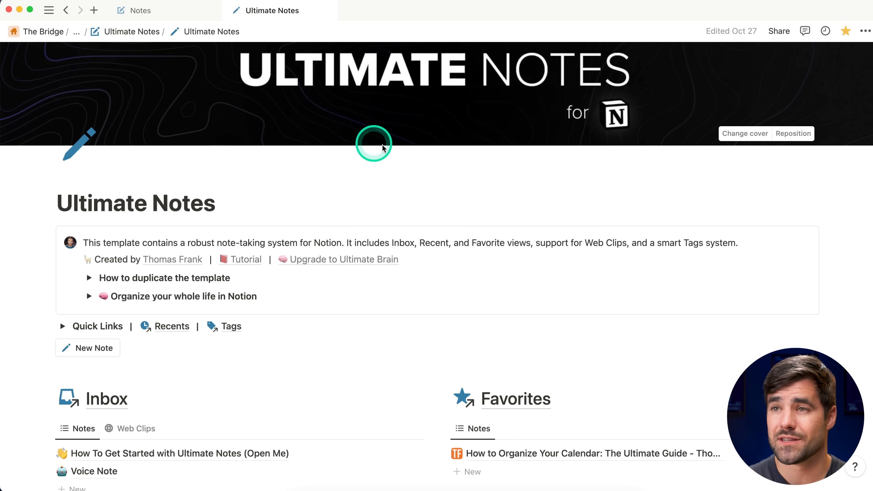
scroll(458, 158, down, 5)
scroll(458, 159, down, 4)
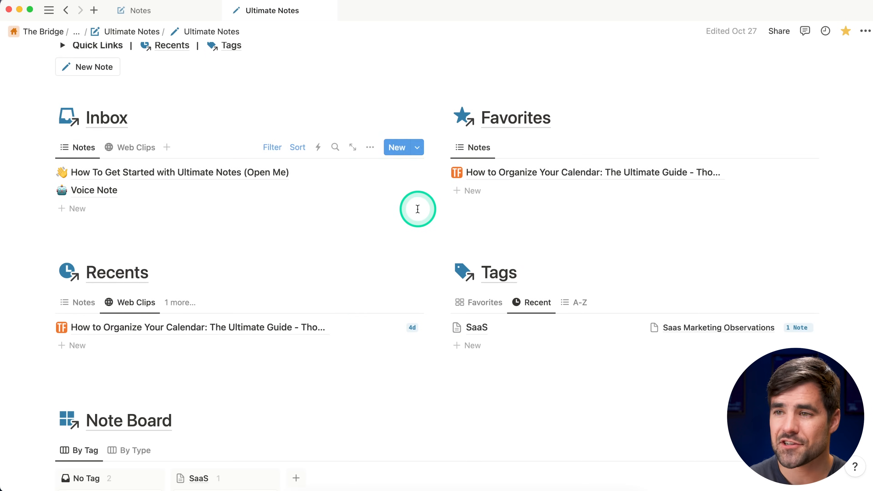
click(485, 332)
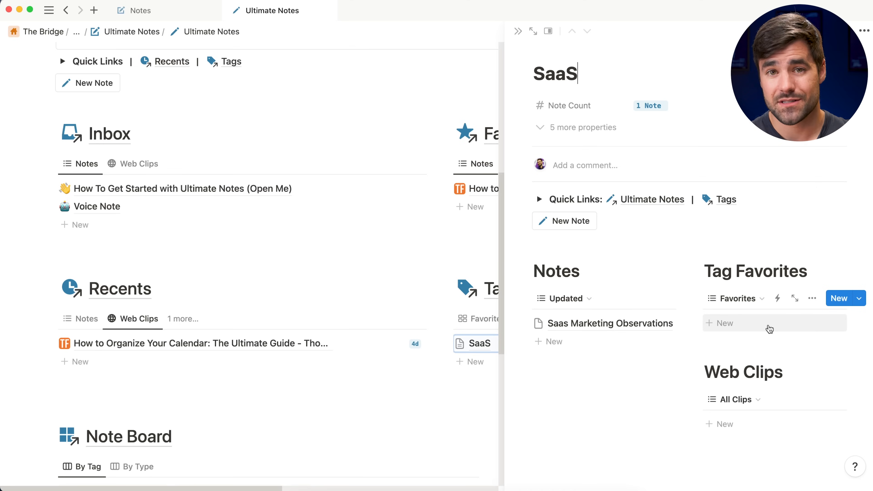
click(675, 411)
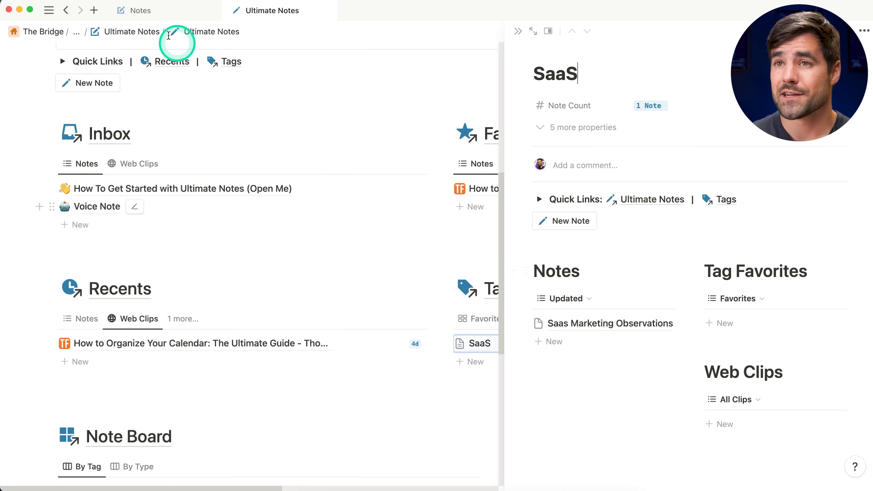
Return to the Ultimate Notes dashboard being built and add a second Inbox filter rule requiring Tag to be empty.
click(149, 17)
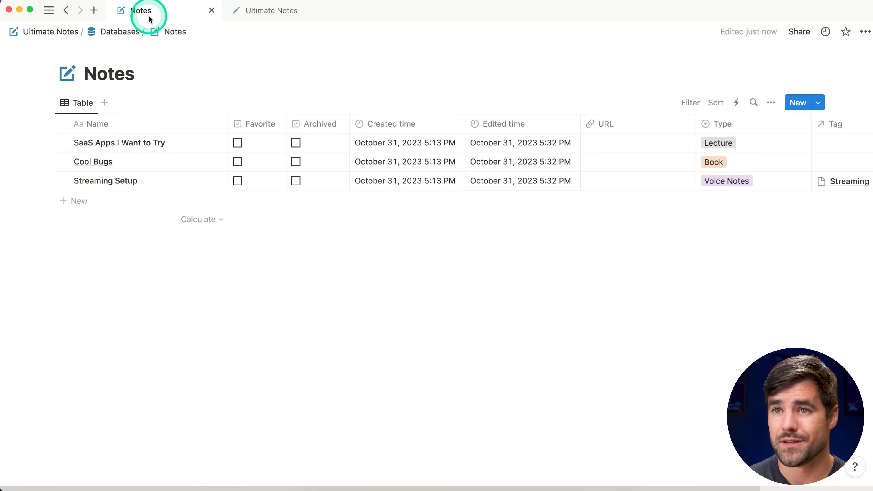
click(130, 31)
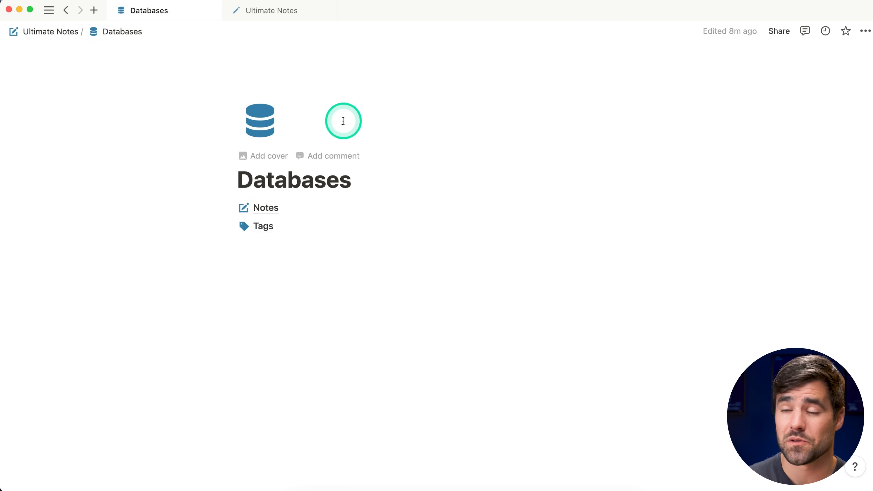
click(57, 32)
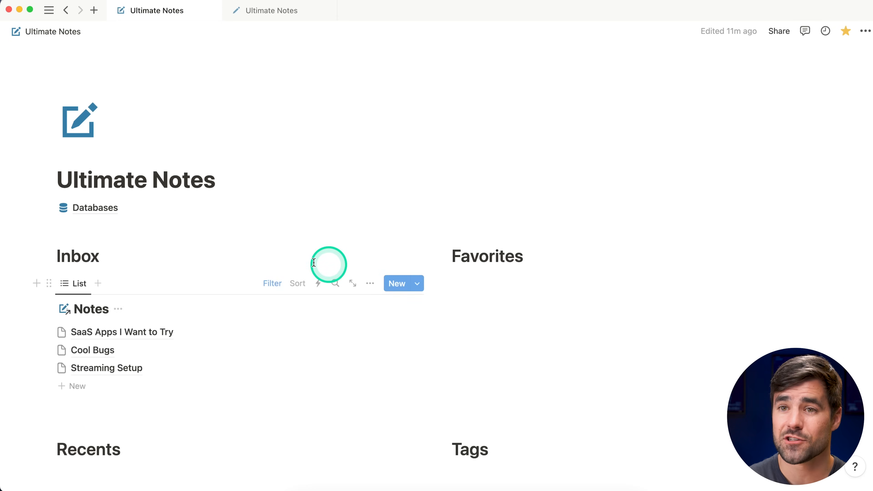
scroll(241, 276, down, 2)
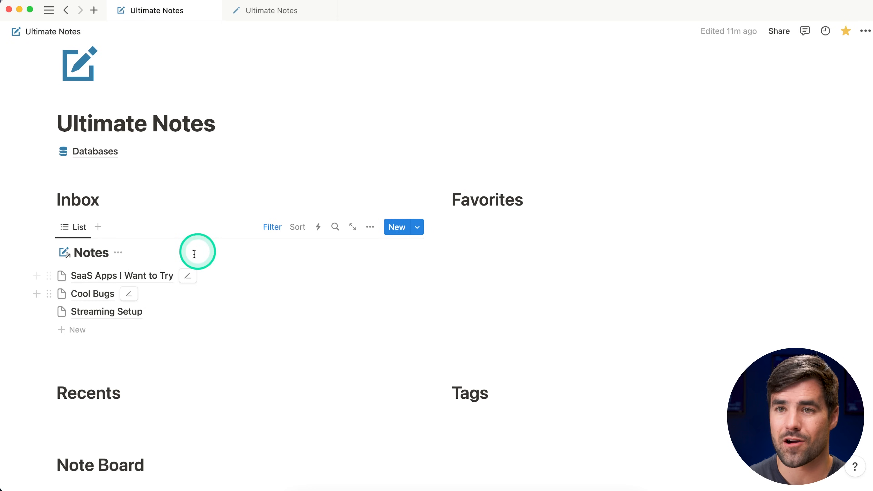
click(272, 227)
click(89, 275)
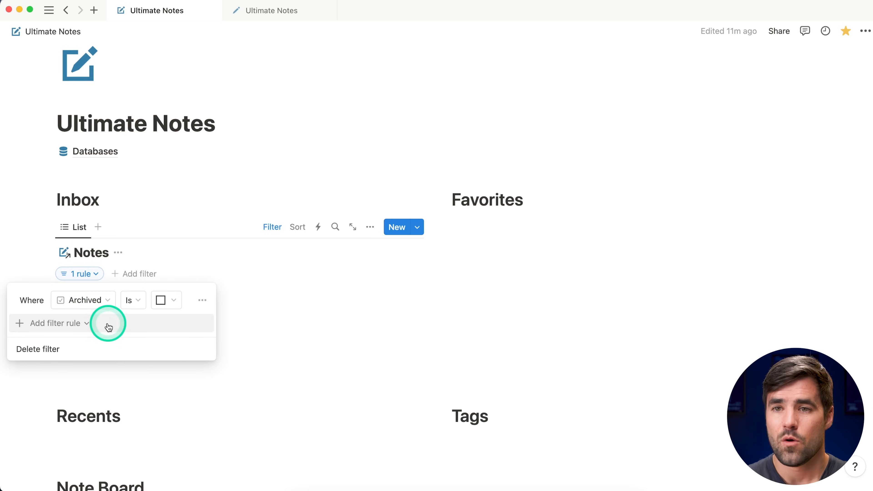
click(100, 324)
click(90, 345)
click(88, 325)
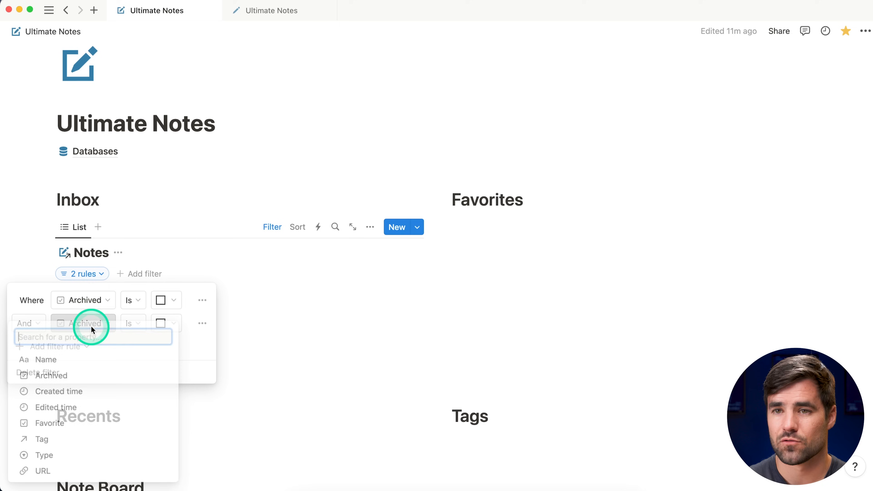
click(68, 445)
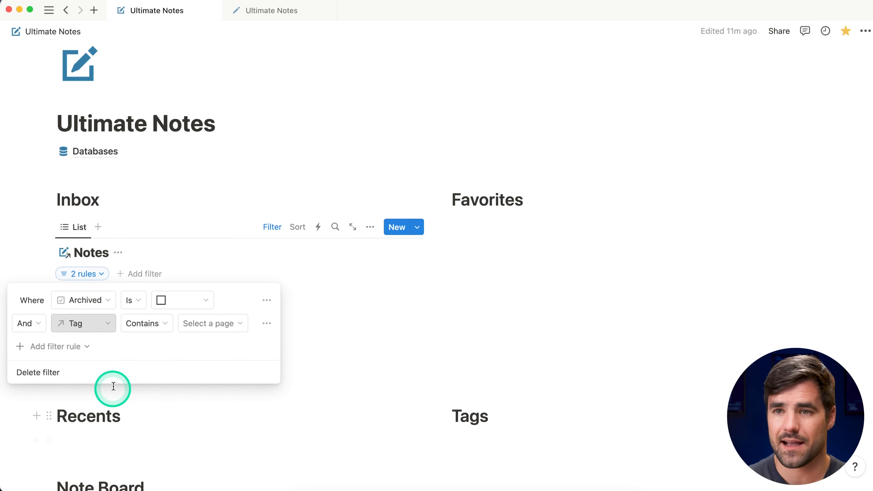
click(147, 324)
click(147, 379)
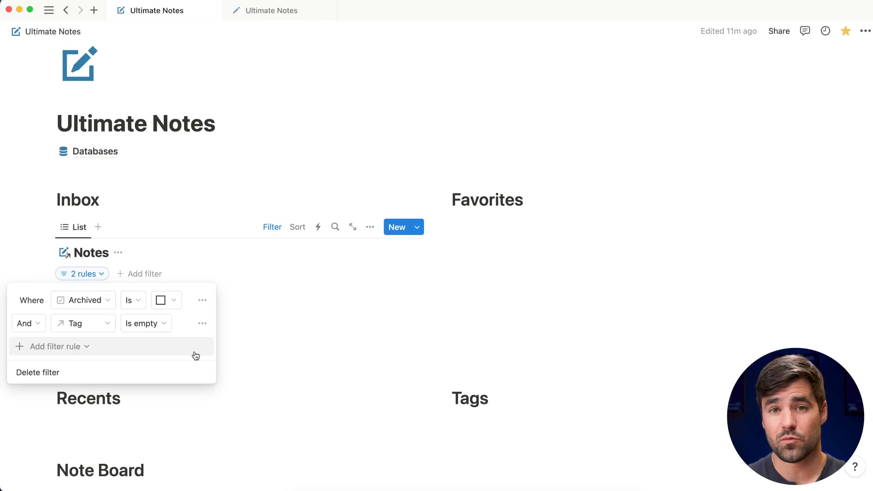
Add a third filter rule to the Inbox list requiring URL to be empty.
scroll(186, 330, down, 1)
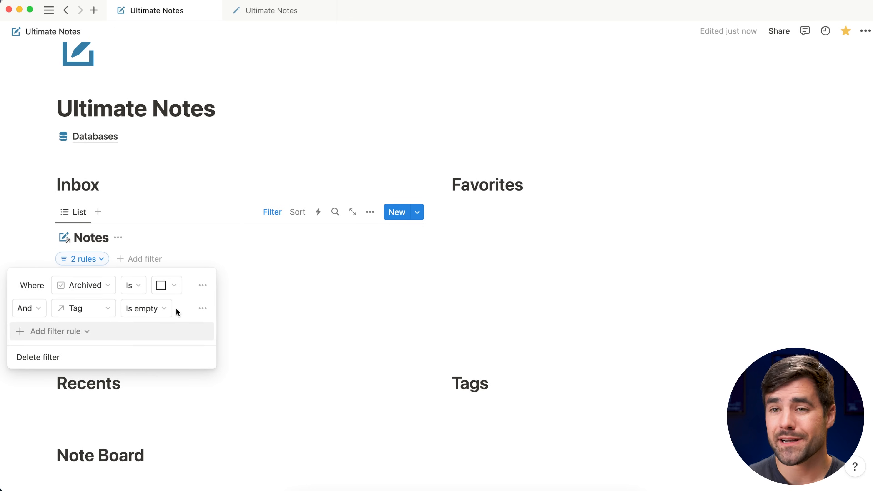
click(169, 308)
click(69, 332)
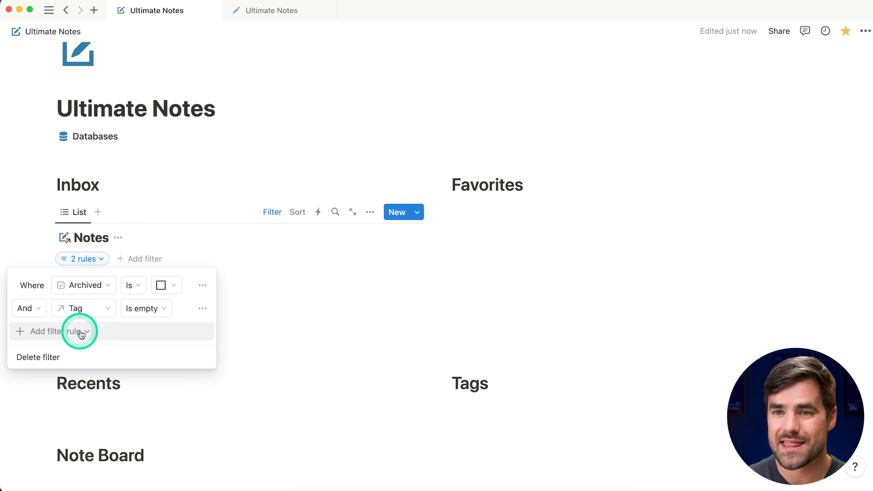
click(44, 351)
click(87, 333)
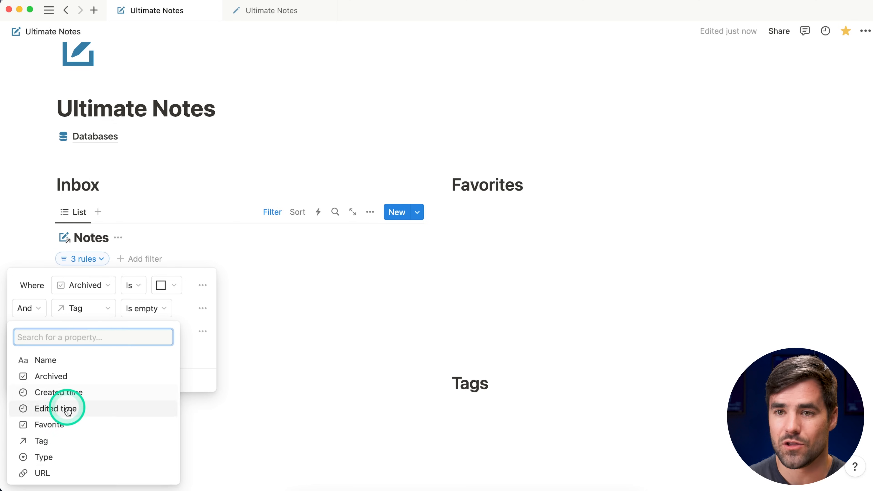
click(64, 471)
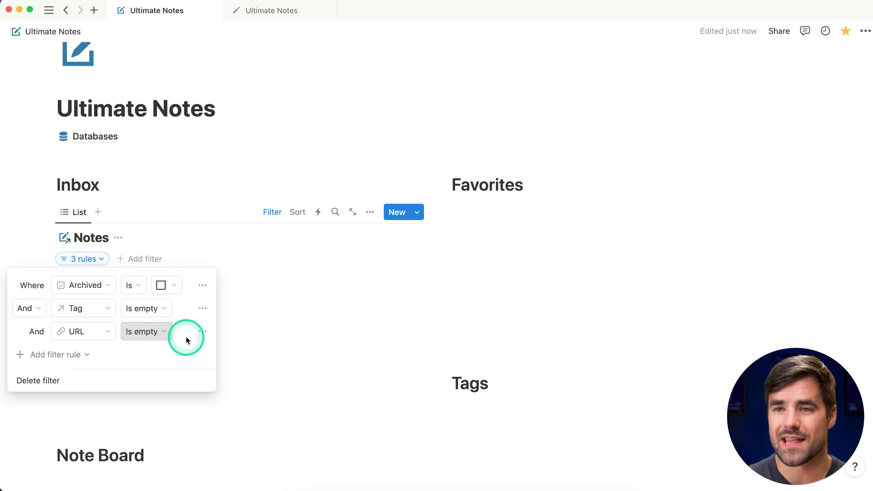
Switch to the finished Ultimate Notes template and examine the Web Clips view of its Inbox.
click(258, 13)
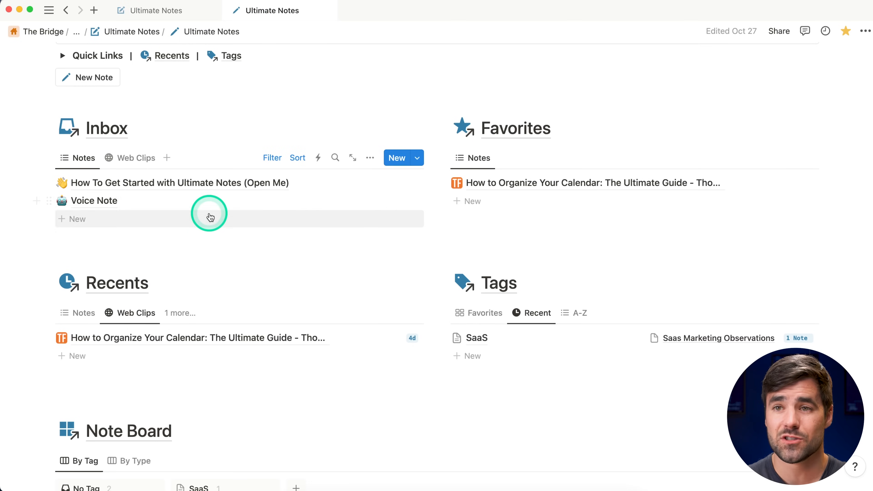
click(134, 158)
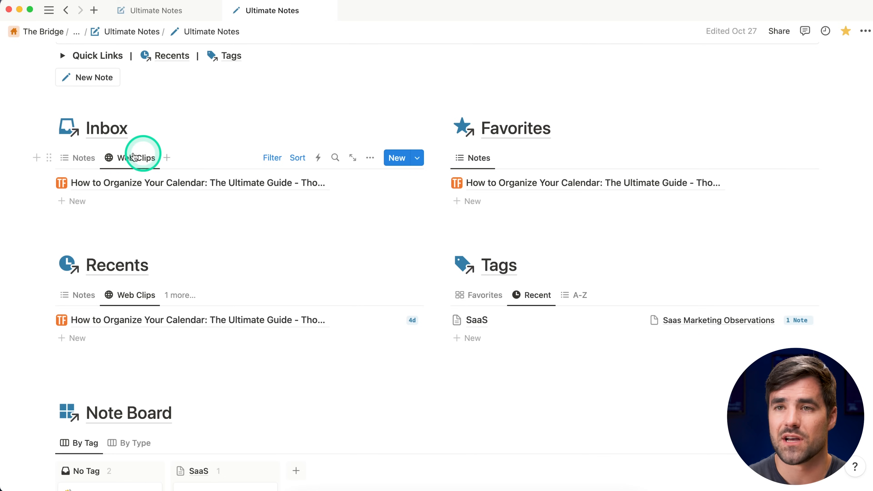
Return to the Ultimate Notes dashboard being built and hide the database title of the Inbox list.
click(149, 15)
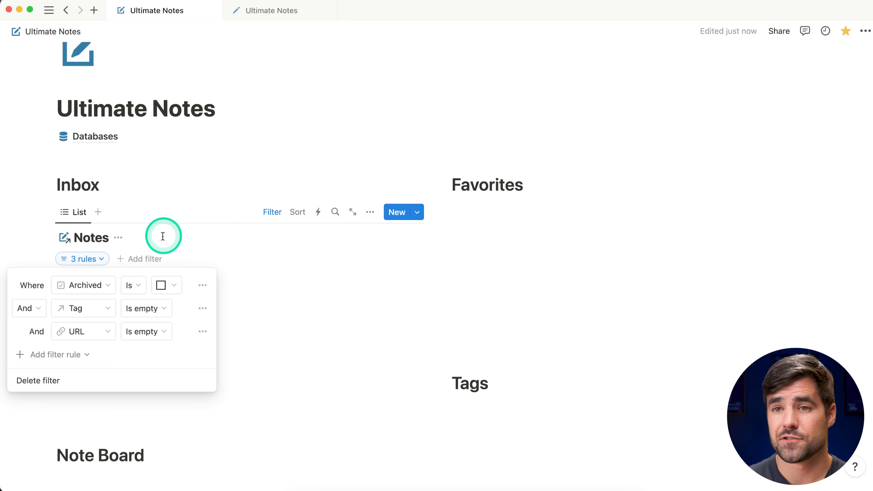
click(92, 260)
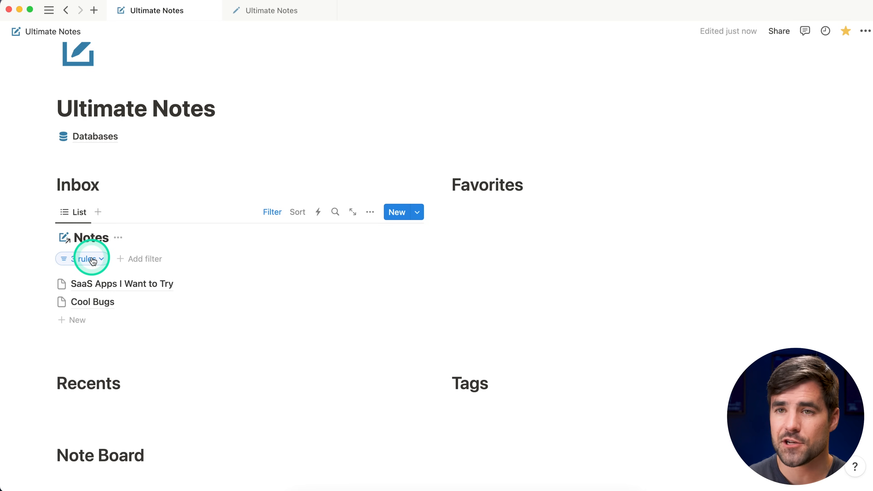
click(118, 237)
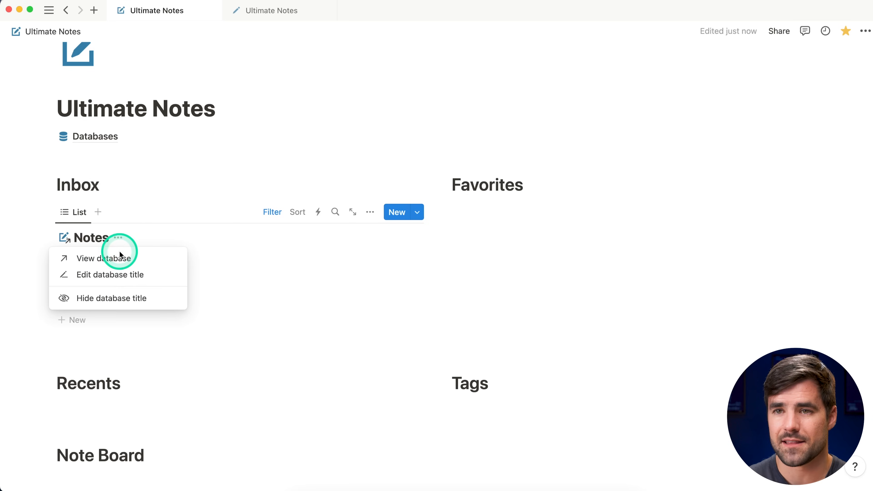
click(136, 298)
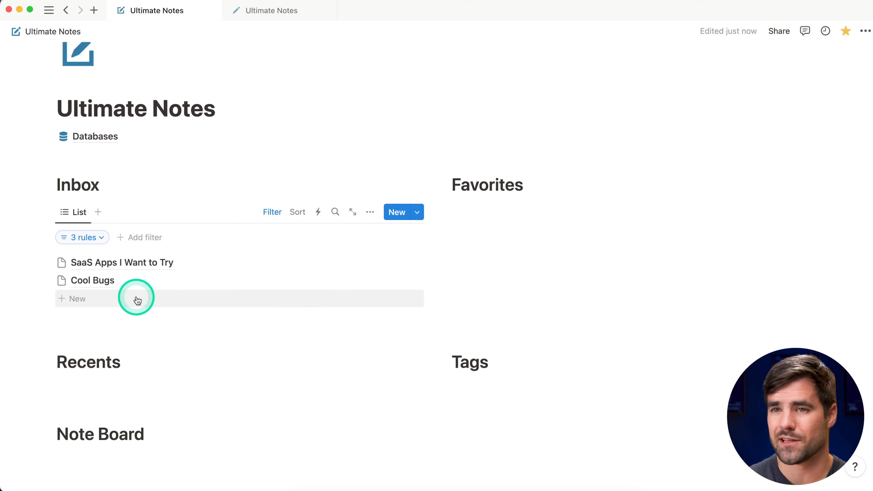
Sort the Inbox list by Edited time in descending order.
click(297, 212)
click(290, 309)
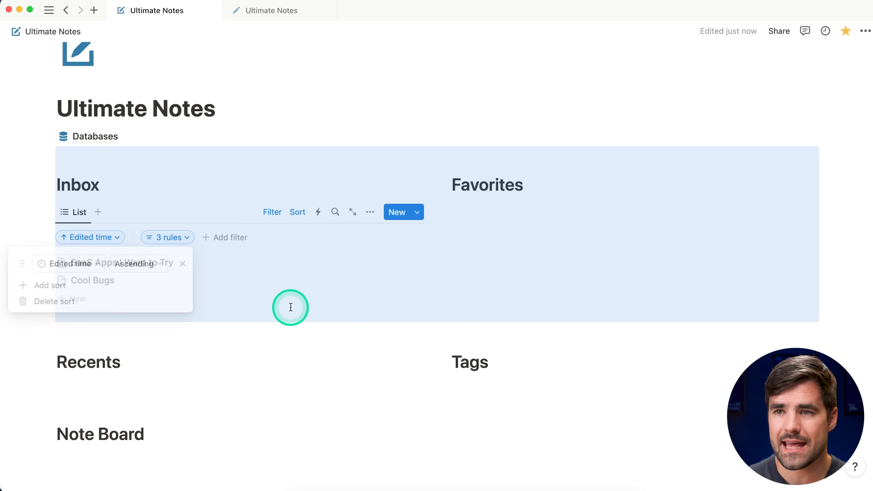
click(137, 265)
click(133, 300)
click(167, 201)
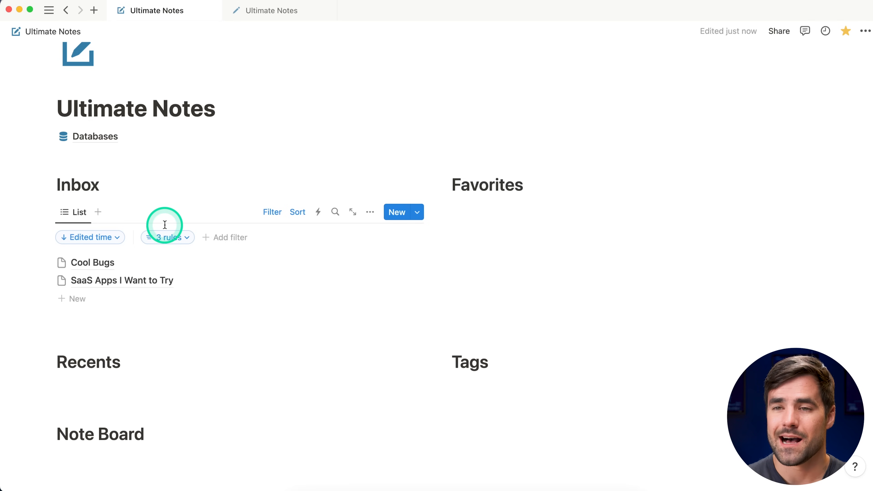
Show the Tag property in the Inbox list and check the tag choices offered for the Cool Bugs note.
click(369, 213)
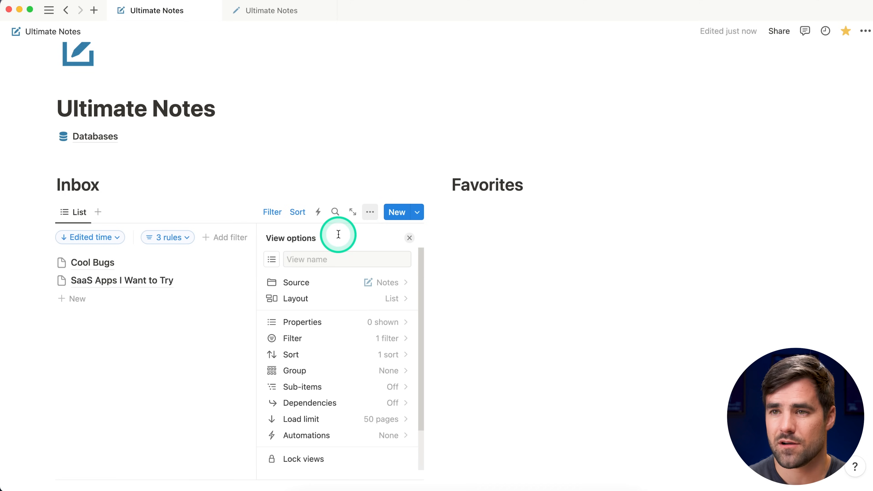
scroll(333, 315, down, 1)
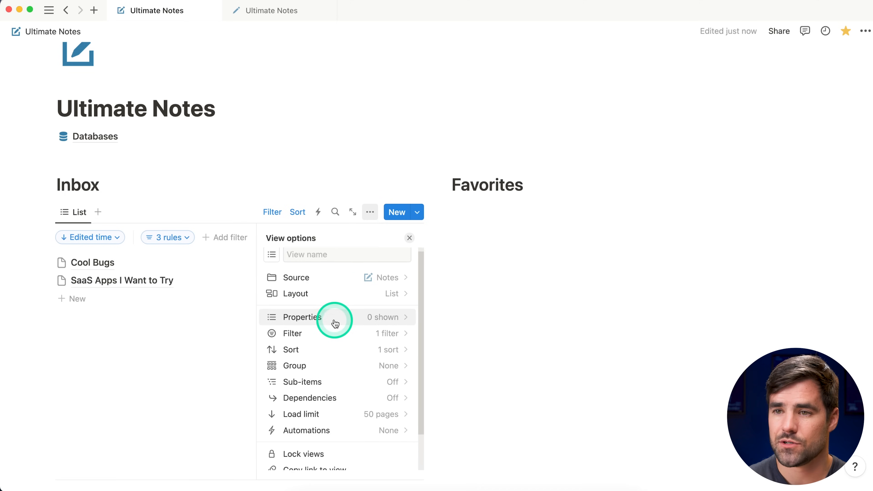
click(340, 317)
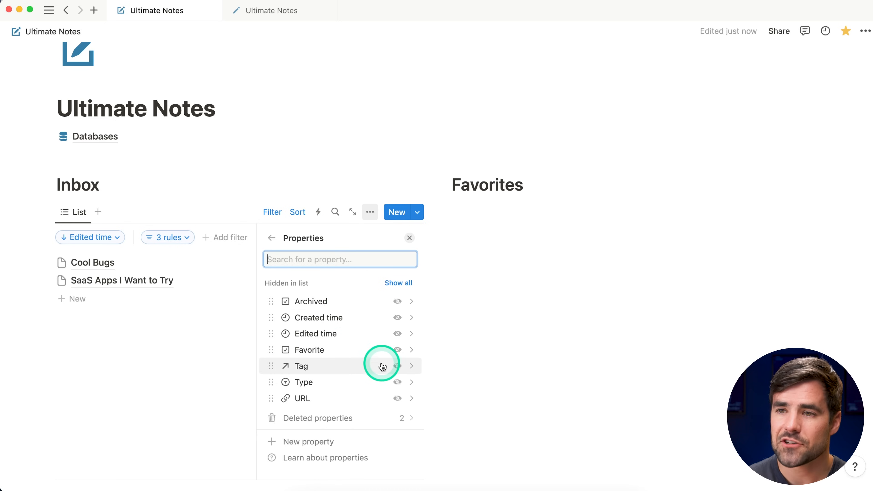
click(398, 367)
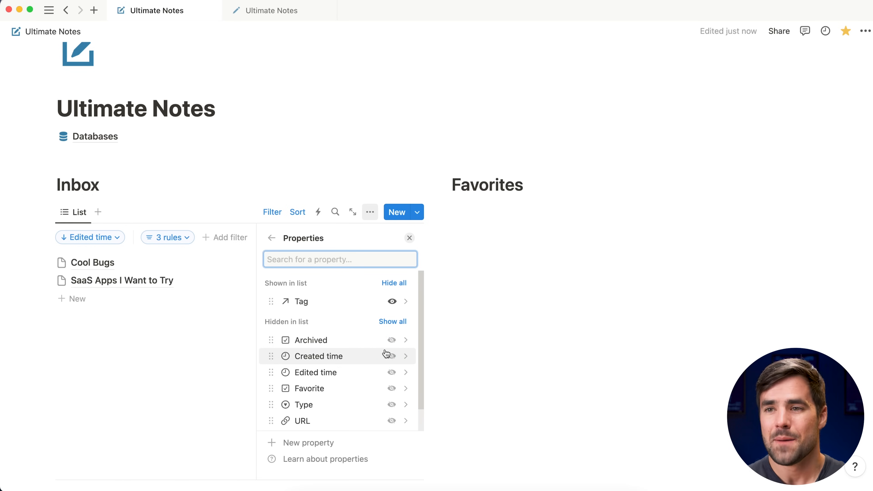
click(409, 239)
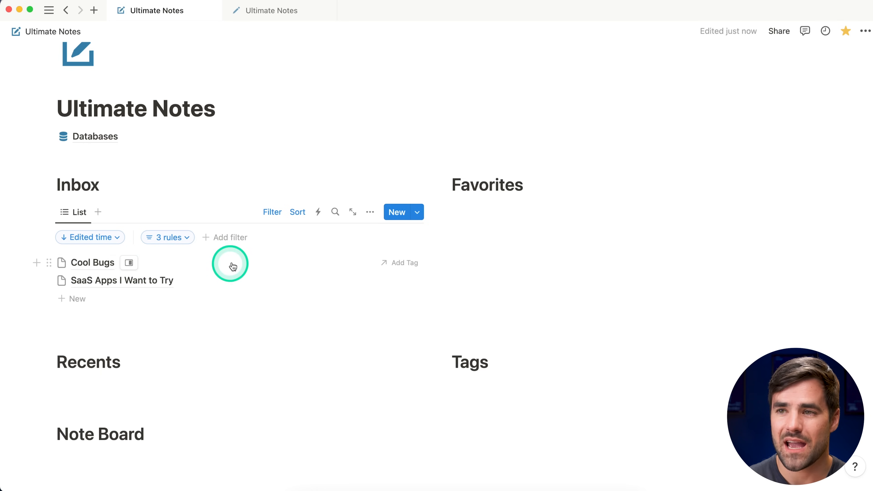
click(397, 262)
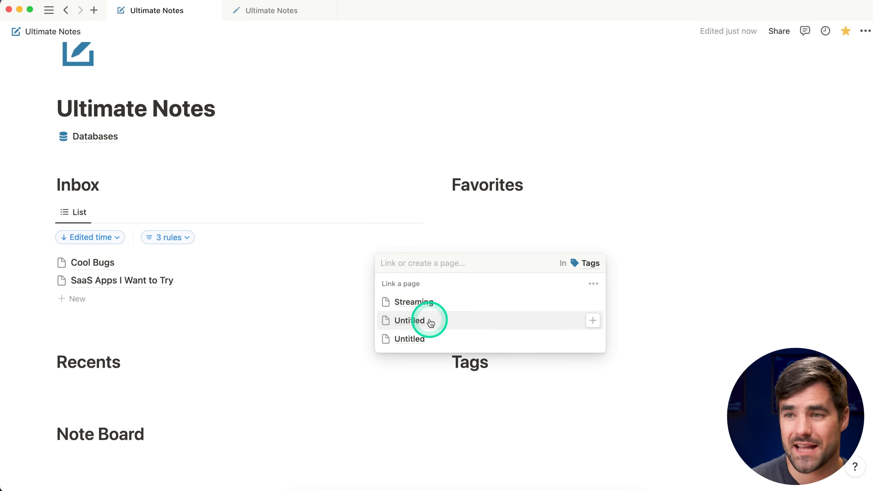
click(332, 262)
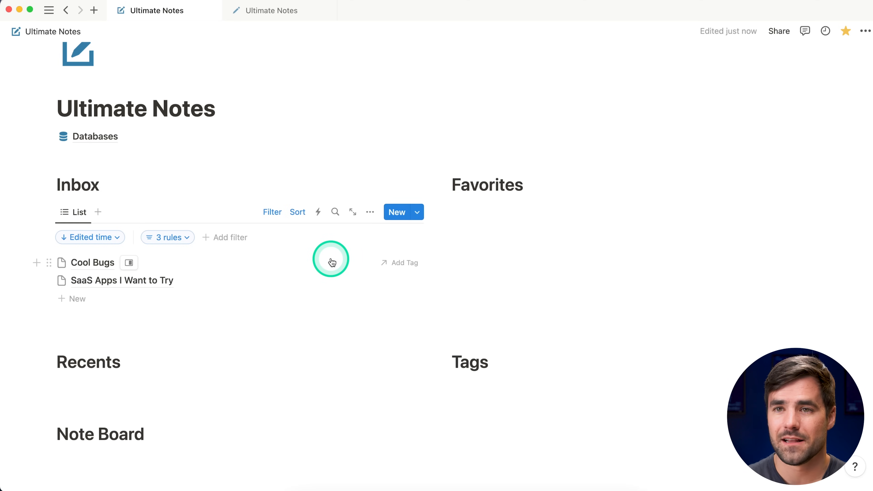
Rename the Inbox list view as Notes, and duplicate it as a view named Web Clips.
click(67, 211)
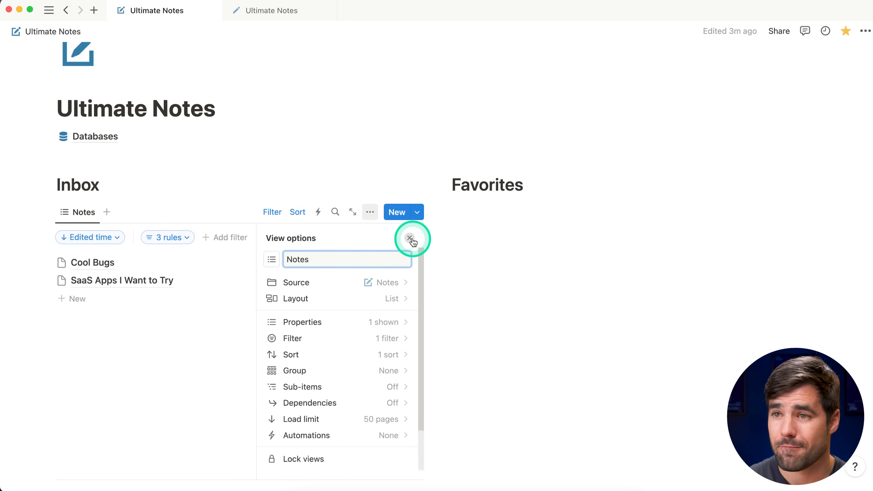
click(410, 237)
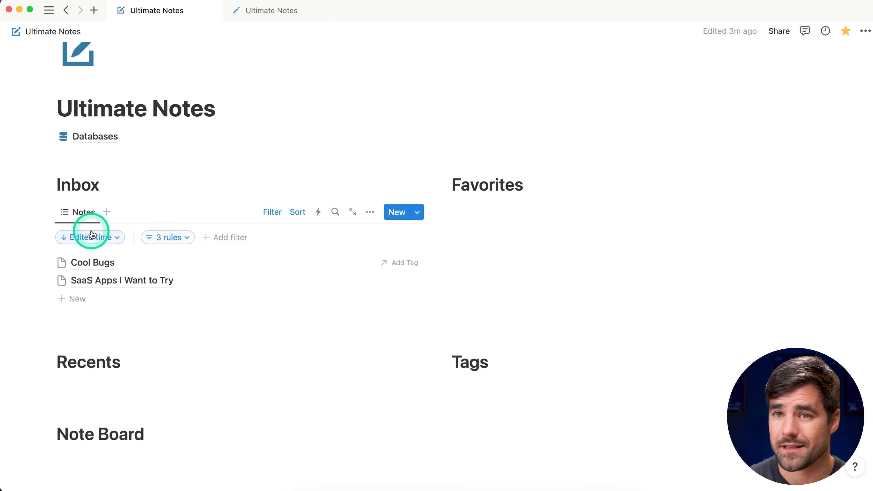
click(74, 213)
click(104, 312)
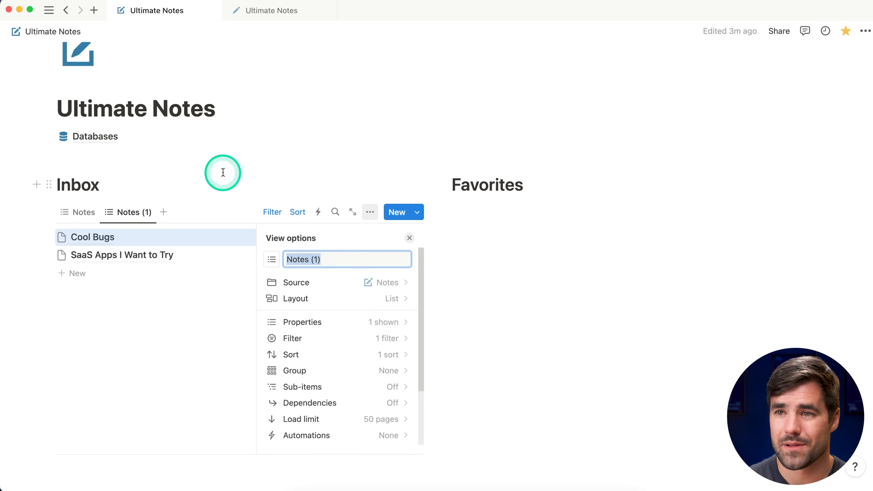
text(Web Clips)
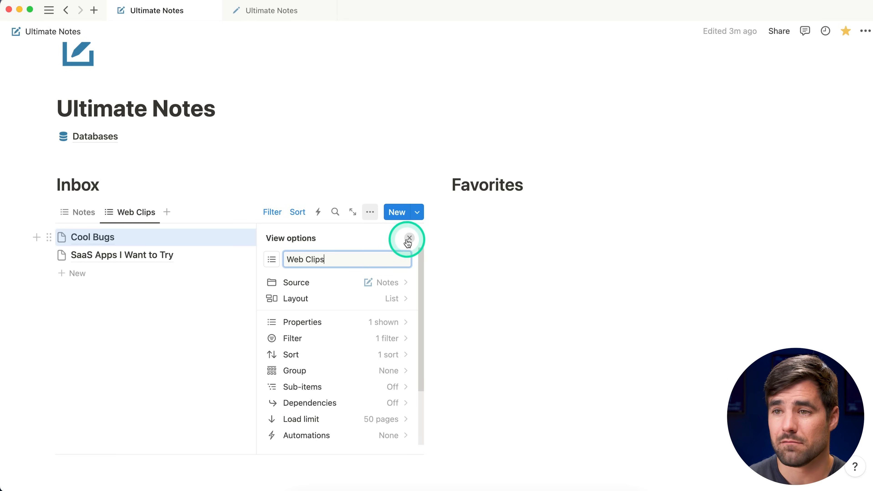
Give the Inbox's Web Clips view a globe icon.
click(273, 260)
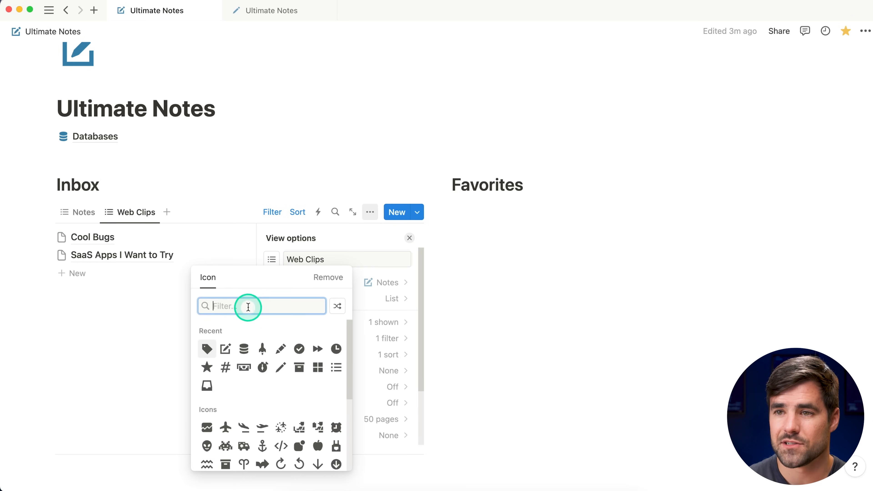
text(global)
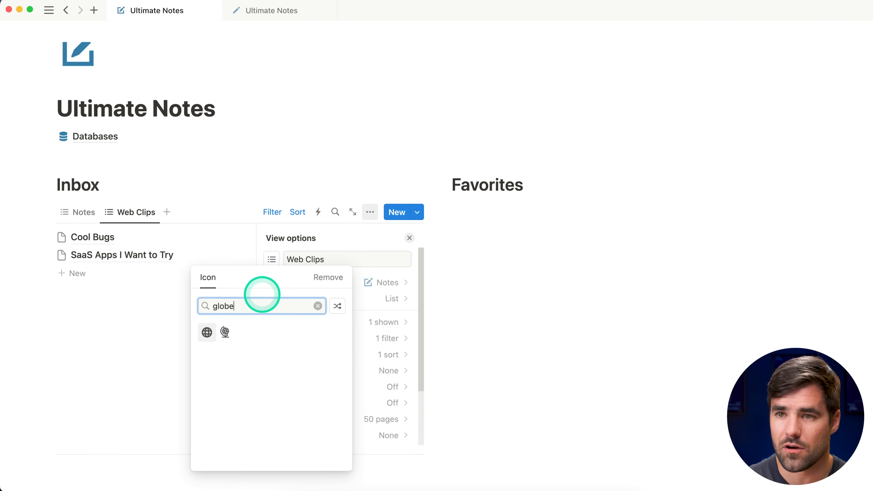
key(Return)
click(408, 238)
Change the URL rule in the Web Clips view's filter to Is not empty.
click(271, 212)
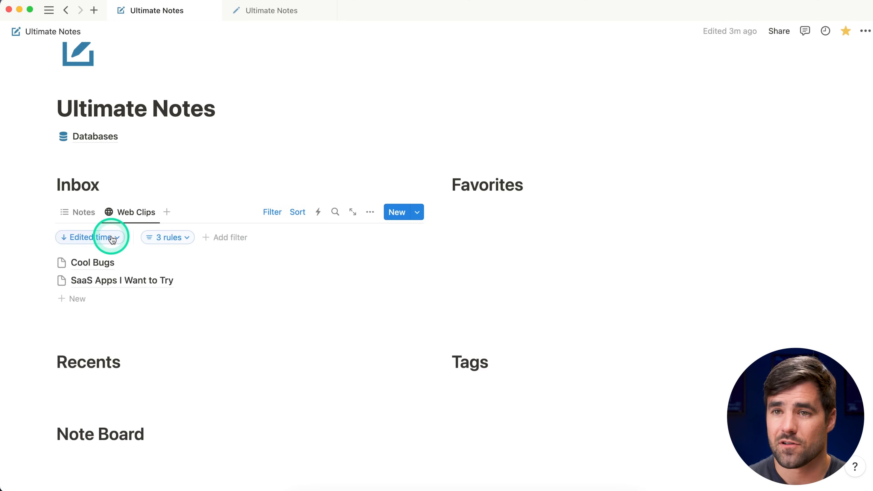
click(155, 238)
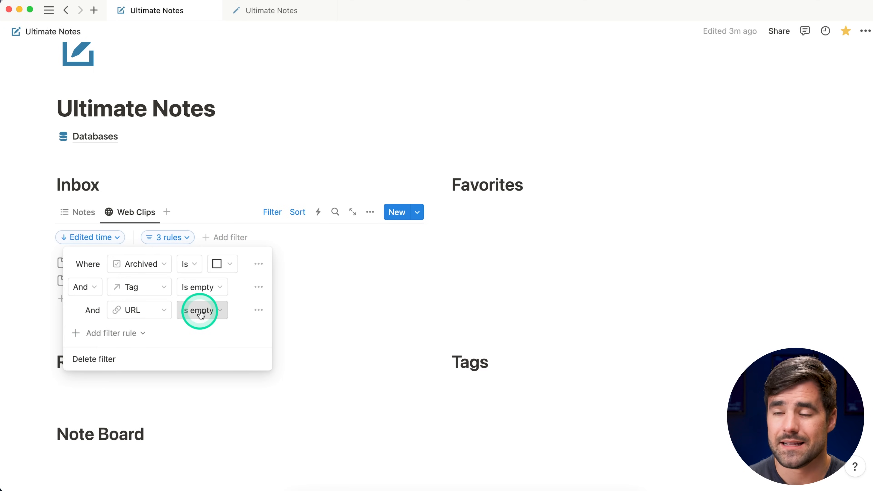
click(215, 311)
click(202, 440)
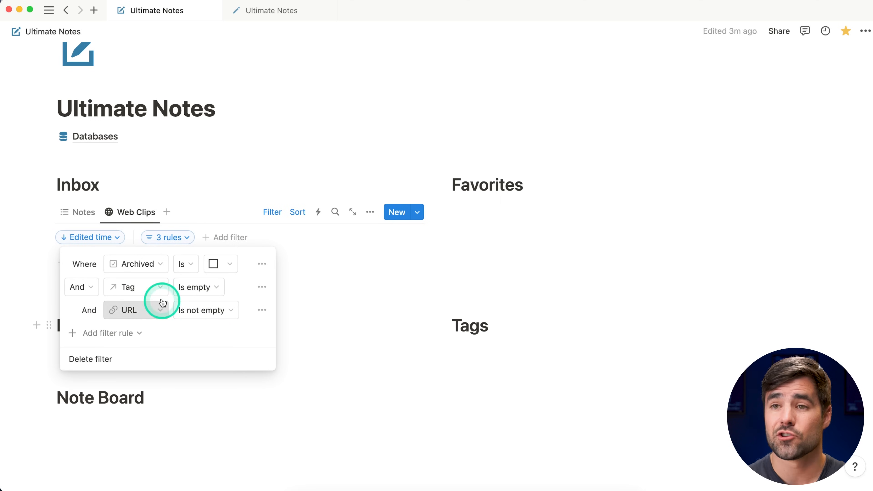
click(136, 212)
click(170, 188)
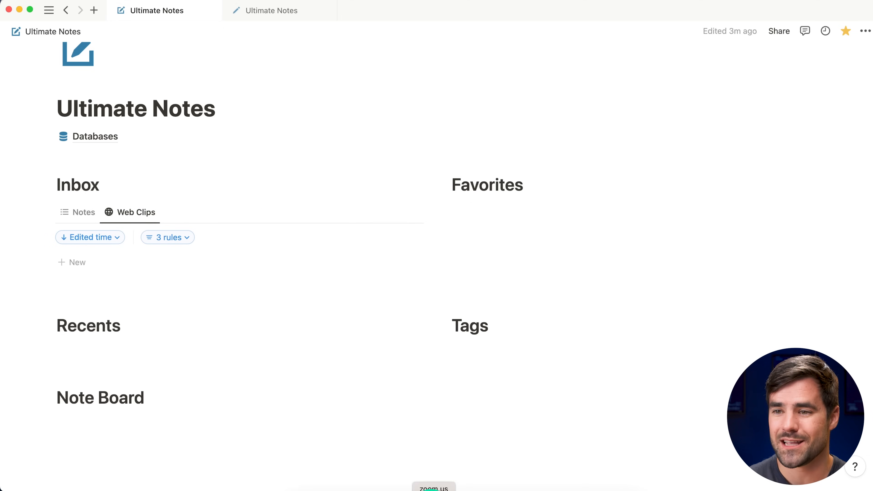
Switch to the browser and capture the Ionic background tasks article using Flylighter's App Dev flow.
click(323, 489)
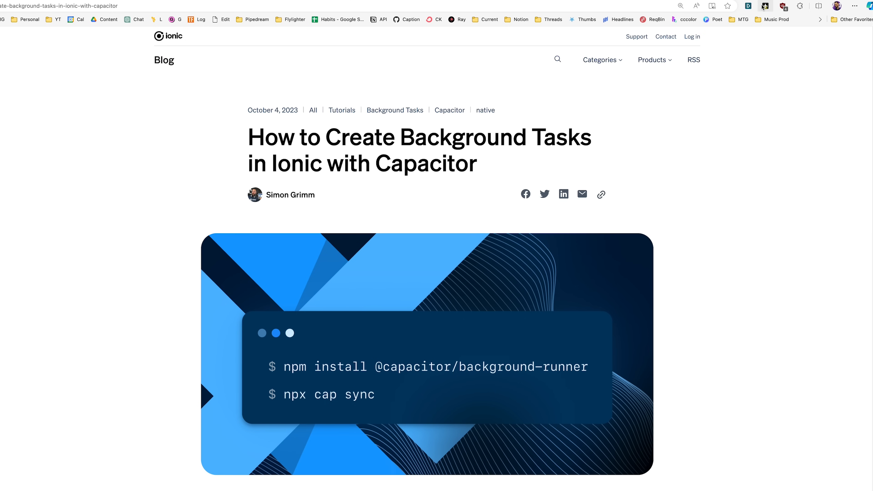
click(766, 6)
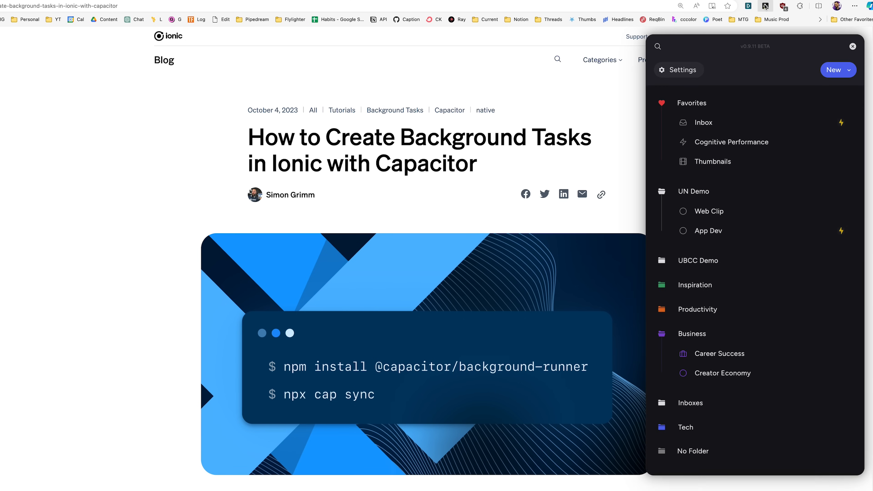
click(722, 230)
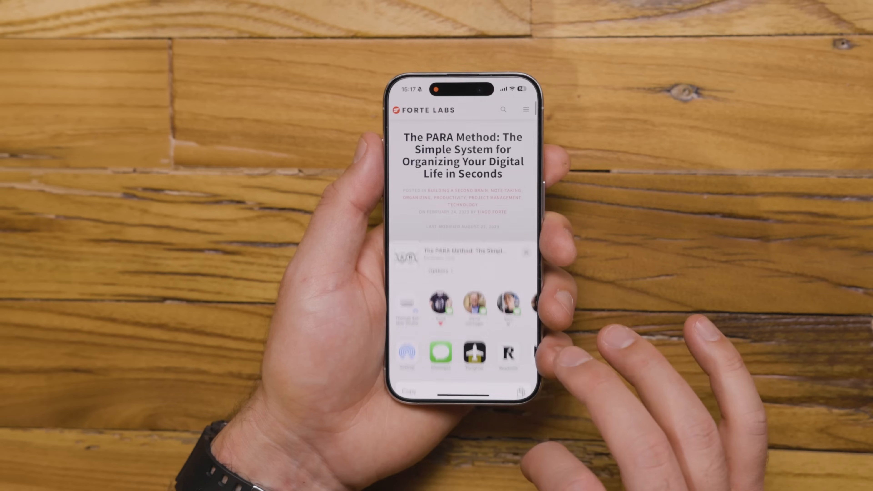
click(475, 341)
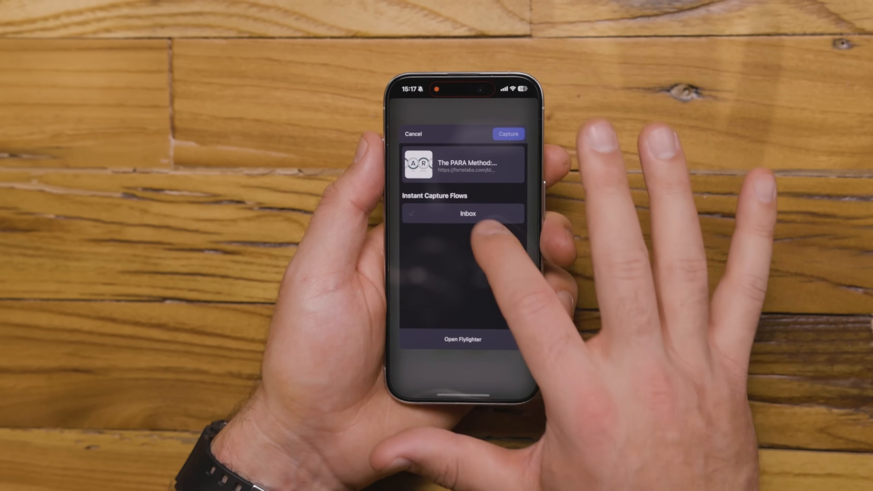
click(507, 134)
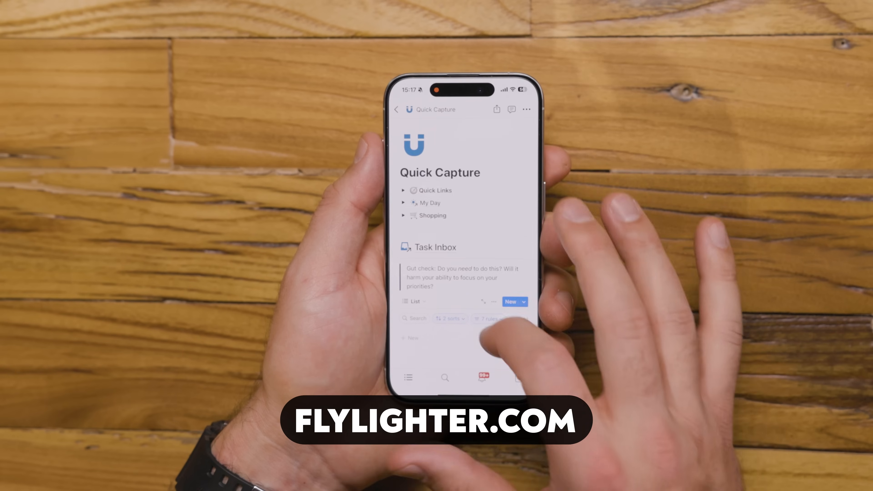
scroll(508, 262, down, 3)
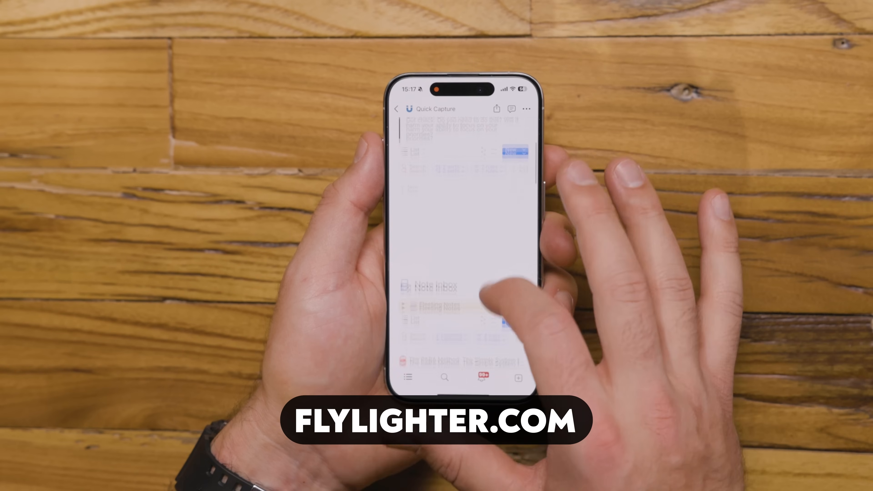
click(498, 241)
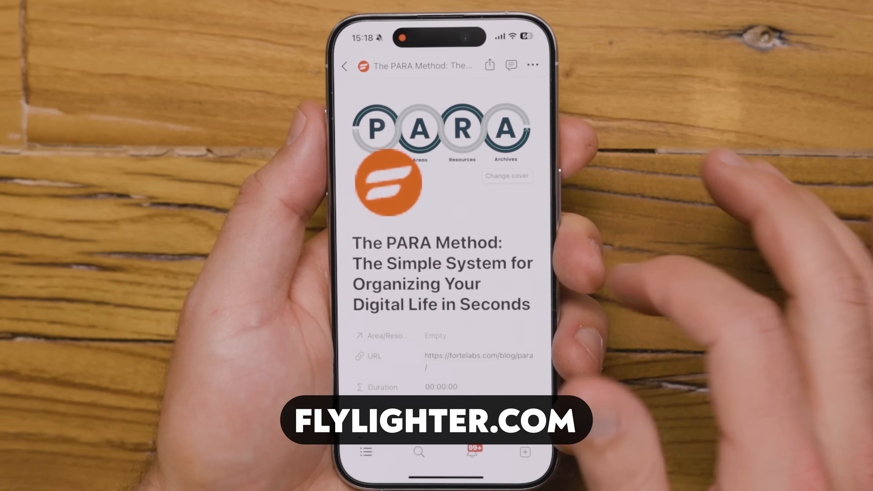
scroll(564, 331, down, 10)
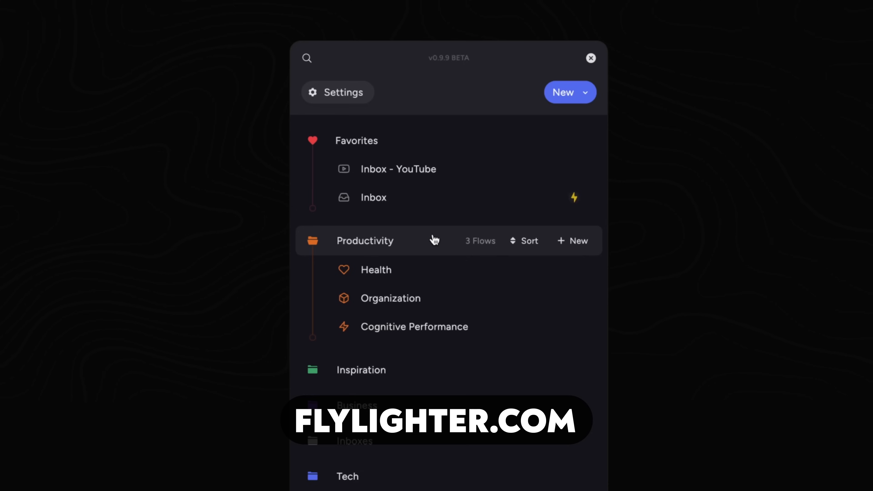
click(437, 270)
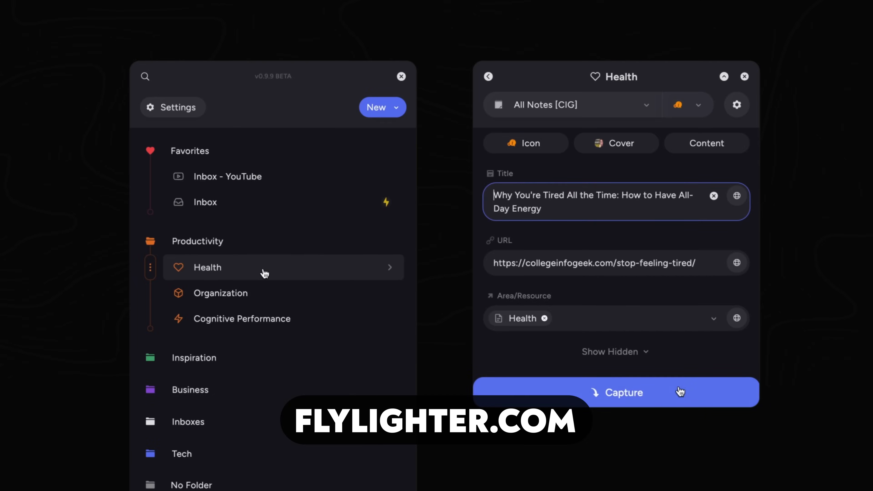
click(680, 391)
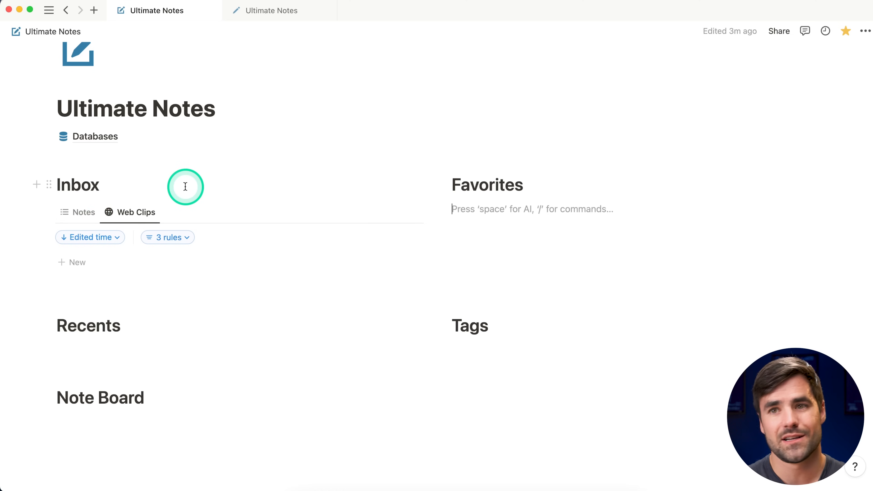
Return to the Ultimate Notes dashboard and hide the sort and filter bar of the Inbox's Web Clips view.
click(244, 215)
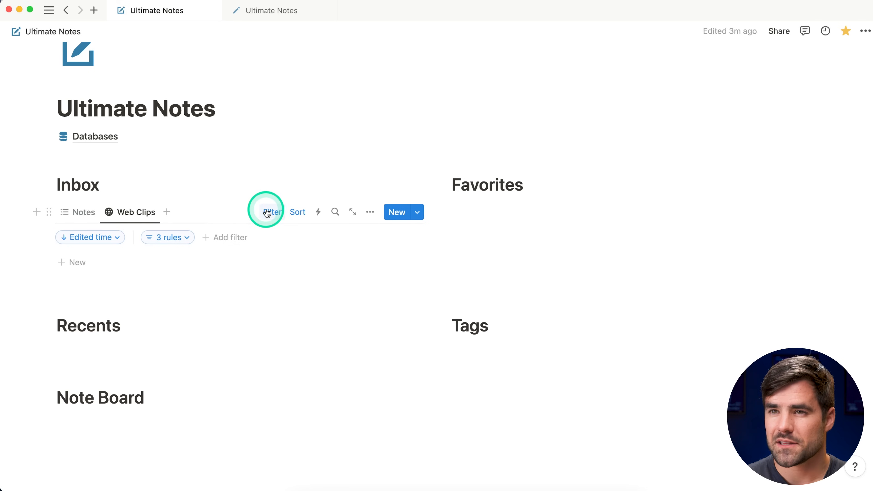
click(273, 213)
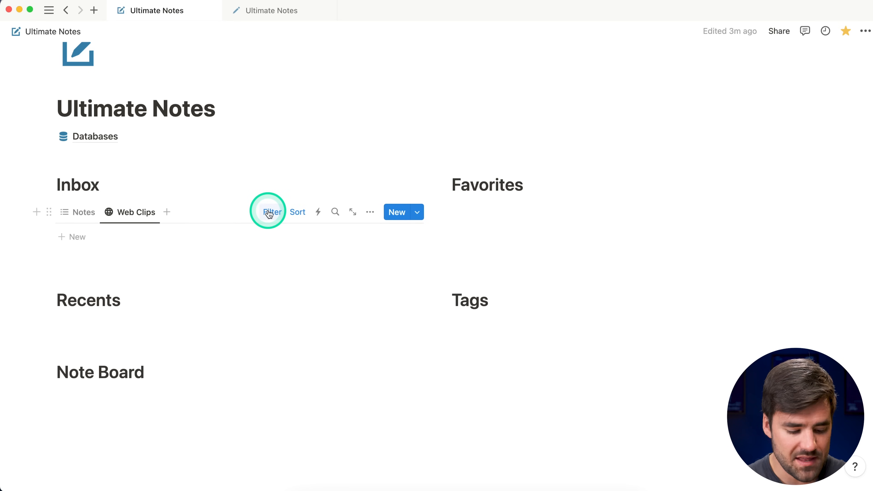
Duplicate the Inbox's linked database under the Favorites heading and delete the copy's Web Clips view.
key(alt)
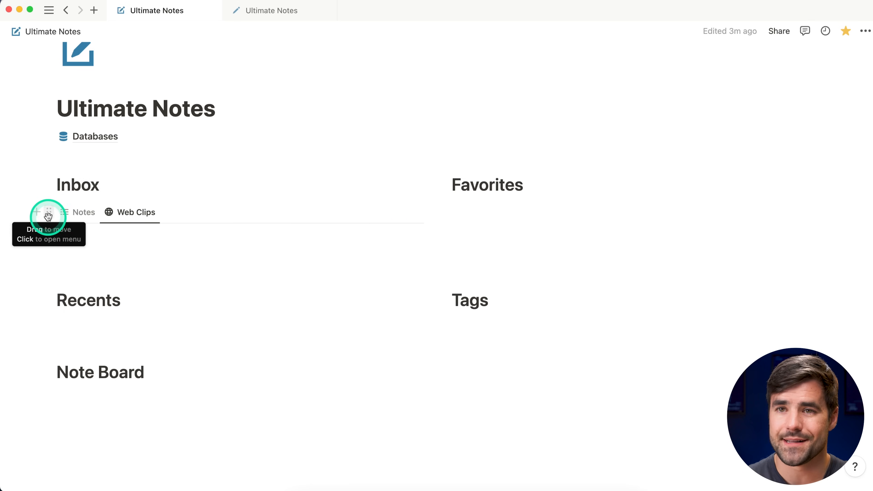
drag(50, 214, 469, 203)
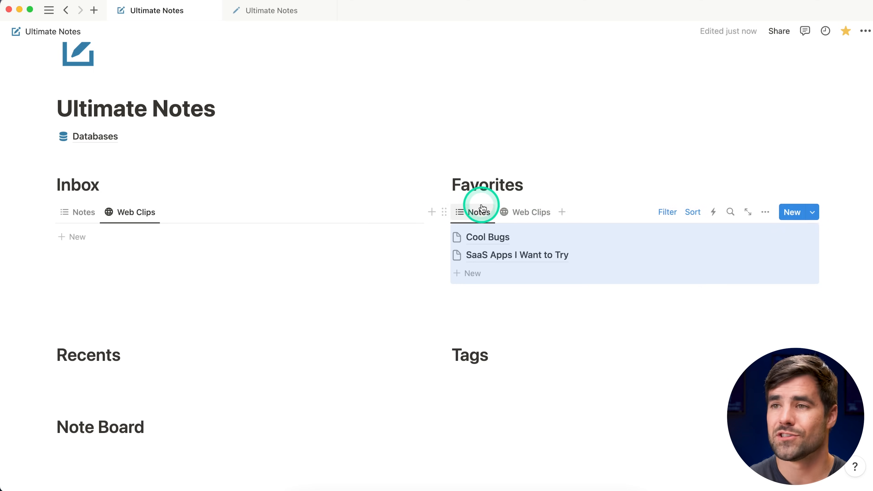
right_click(521, 219)
click(538, 331)
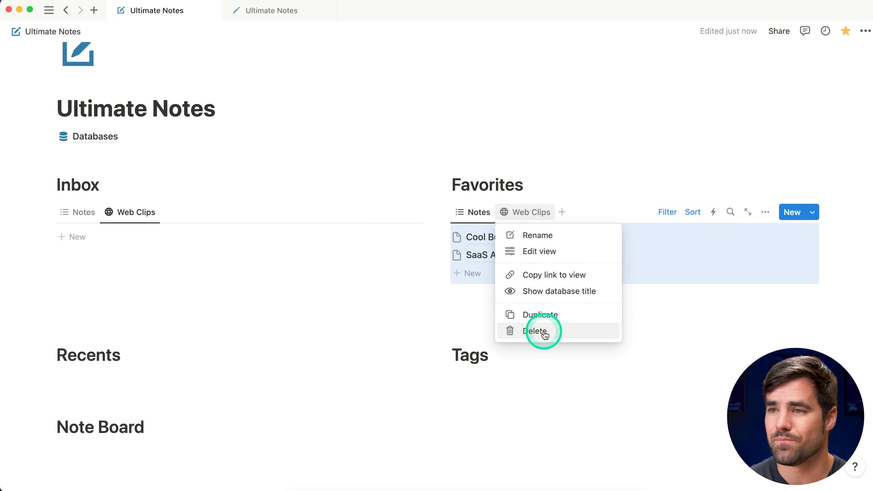
click(482, 261)
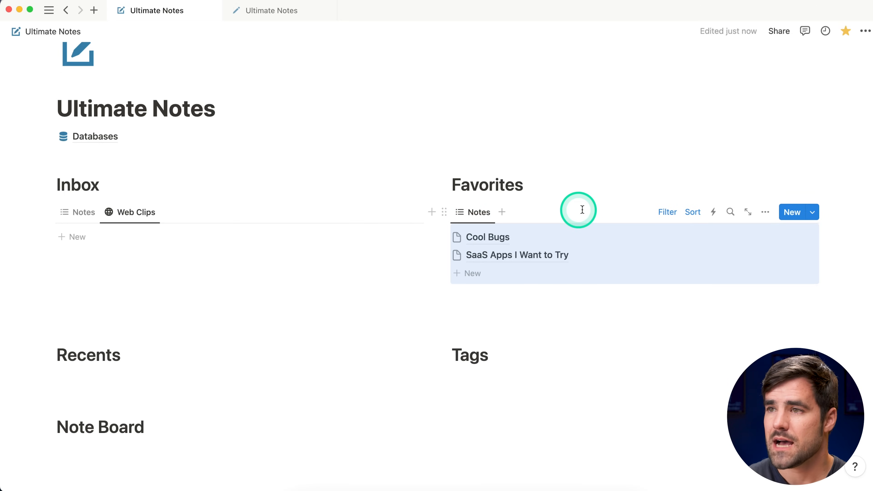
Remove the Tag and URL rules from the filter of the Favorites section's Notes view.
click(668, 213)
click(571, 238)
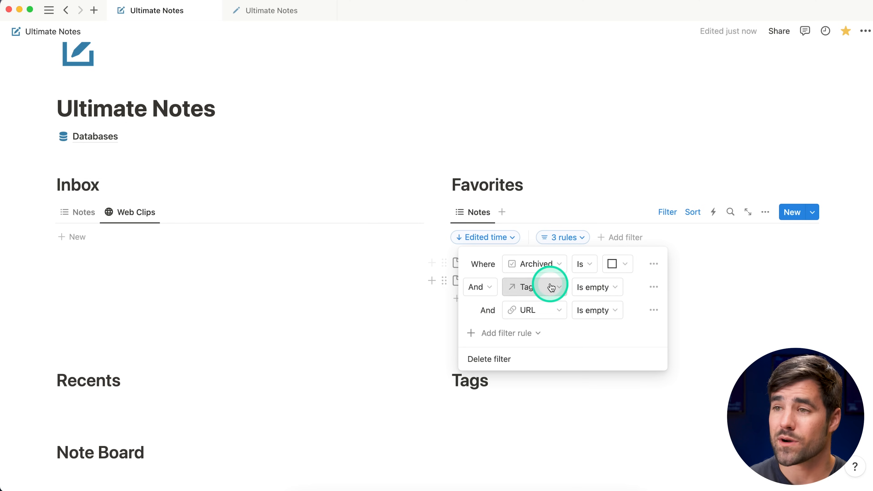
click(654, 286)
click(646, 307)
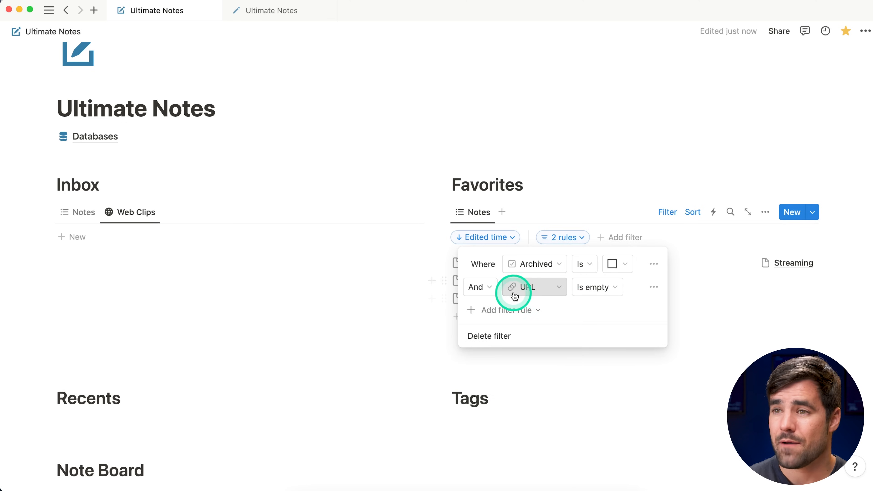
click(653, 287)
click(648, 308)
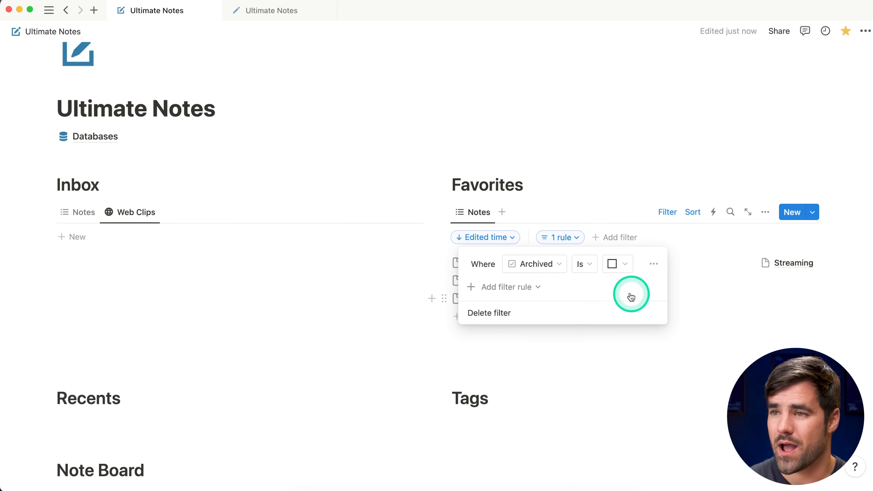
Add a filter rule to the Favorites section's Notes view requiring Favorite Is Checked.
click(558, 292)
click(526, 306)
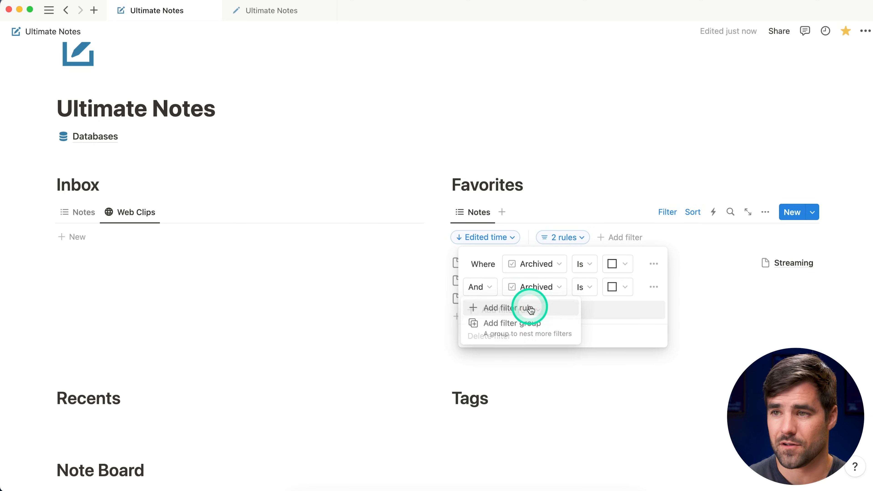
click(557, 292)
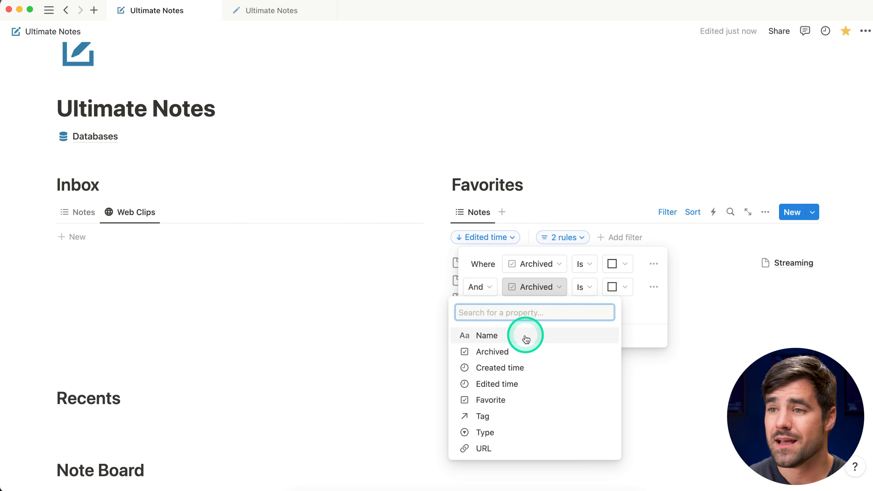
click(526, 398)
click(614, 291)
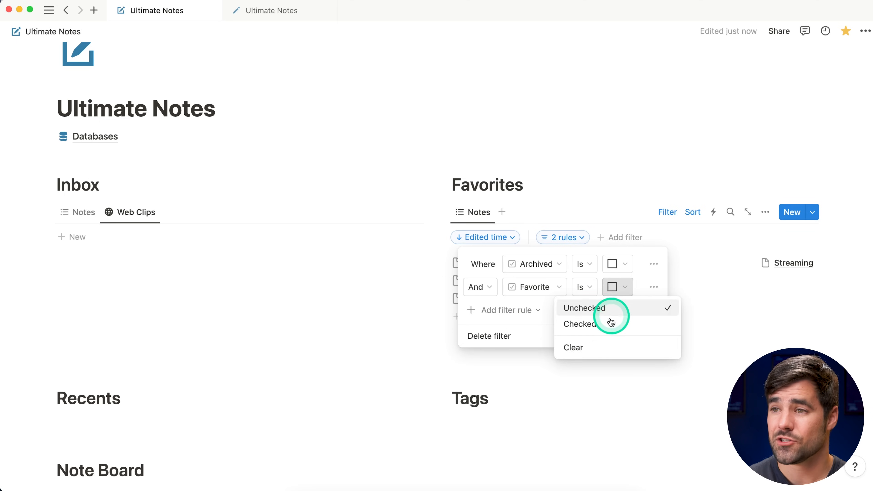
click(605, 324)
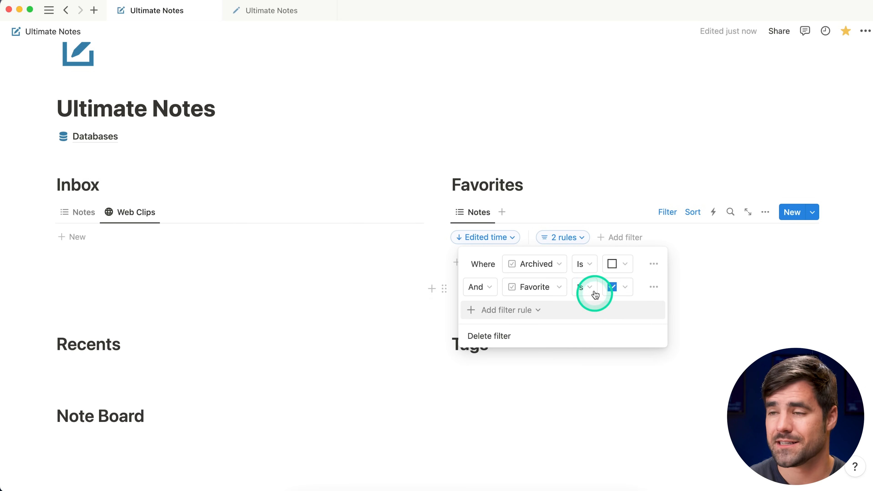
click(837, 225)
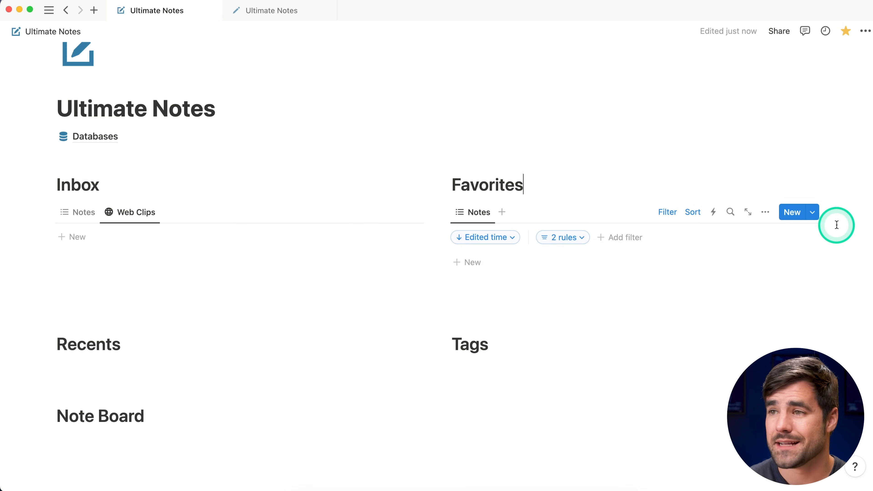
Remove the Edited time sort from the Favorites section's Notes view.
click(701, 217)
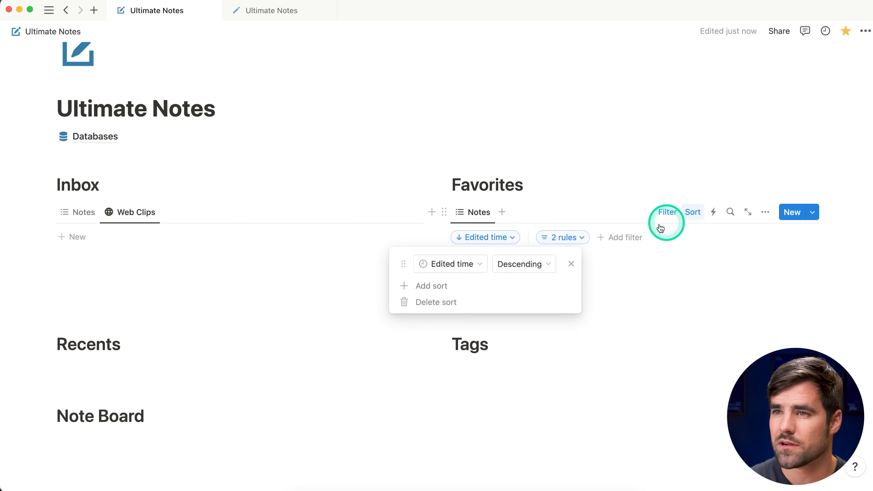
click(571, 263)
click(837, 194)
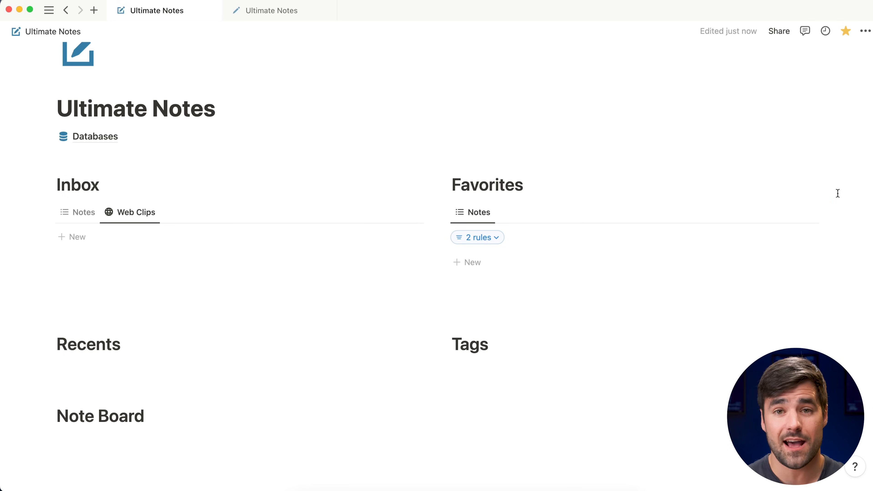
key(super+backslash)
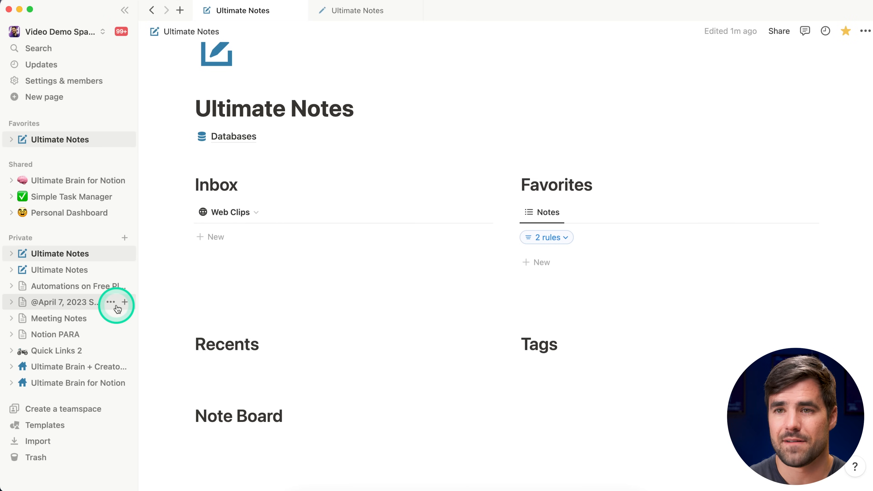
click(116, 307)
click(147, 90)
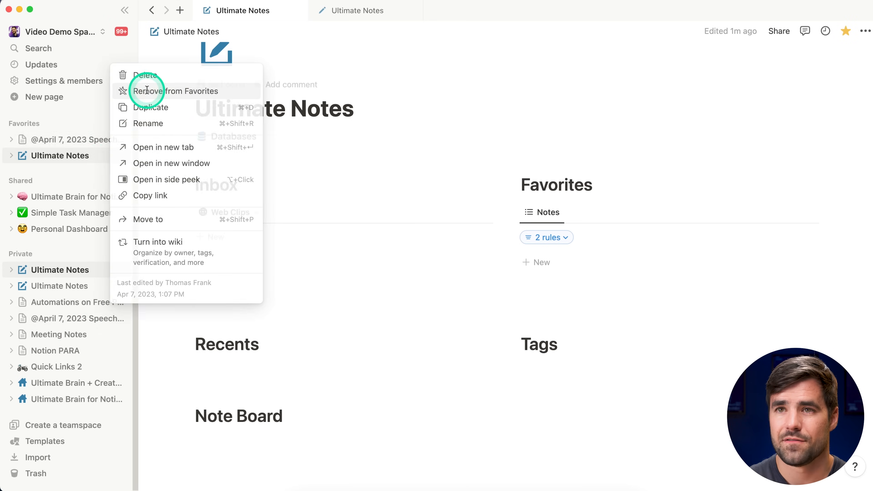
click(109, 334)
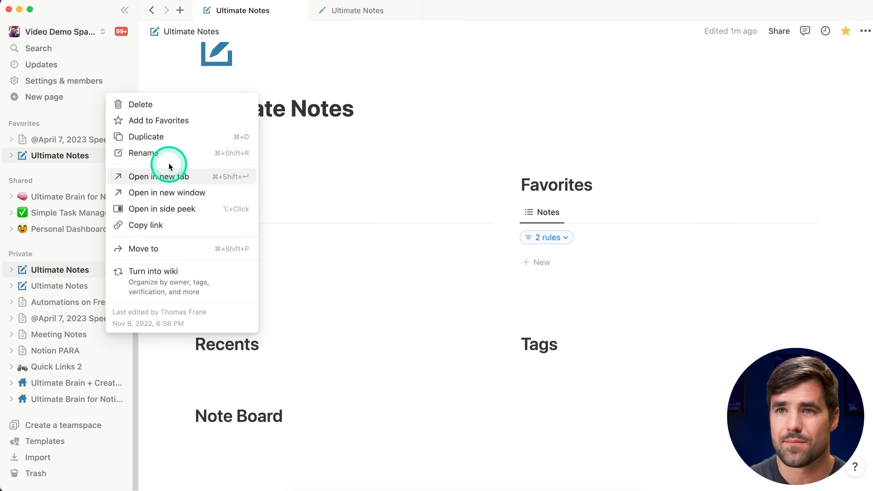
click(166, 125)
drag(68, 154, 58, 137)
click(104, 139)
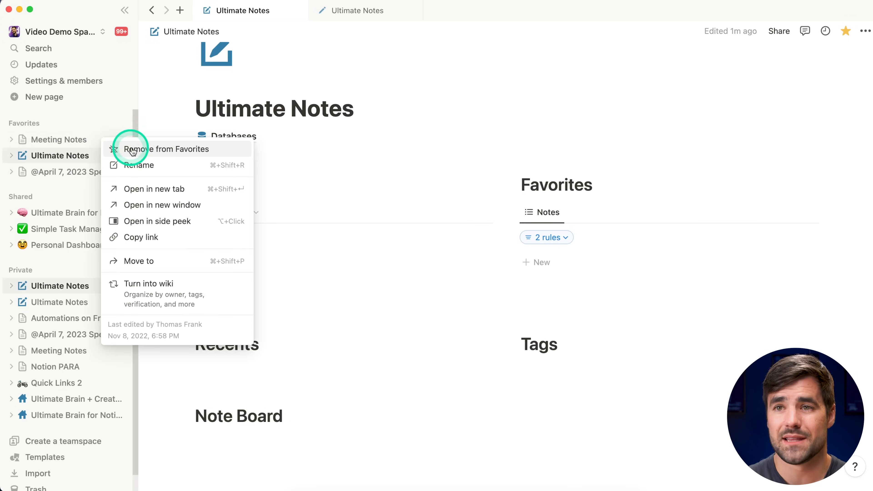
click(126, 149)
click(107, 156)
click(132, 168)
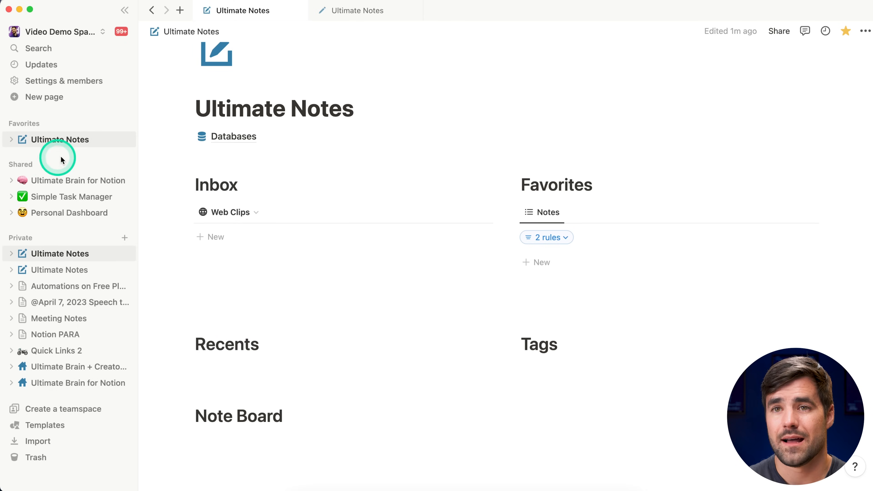
click(124, 13)
Duplicate the Inbox's linked database under the Recents heading, keeping its Notes and Web Clips views.
scroll(220, 232, down, 2)
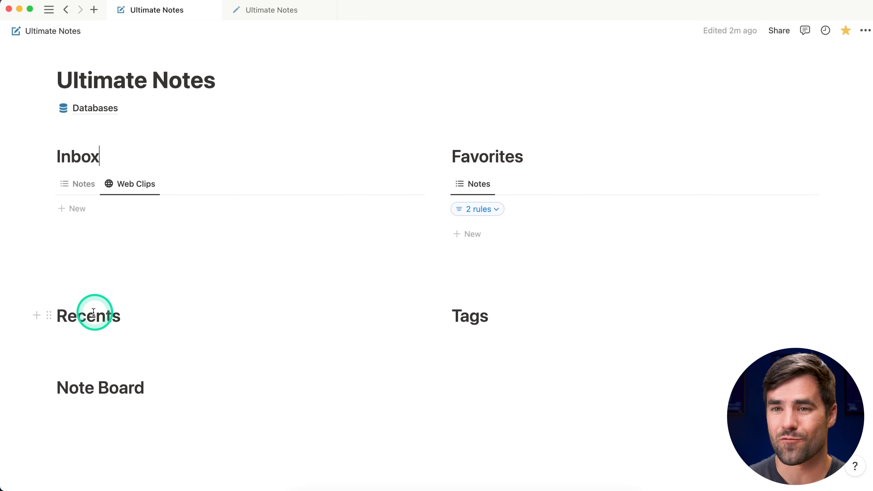
scroll(213, 309, down, 1)
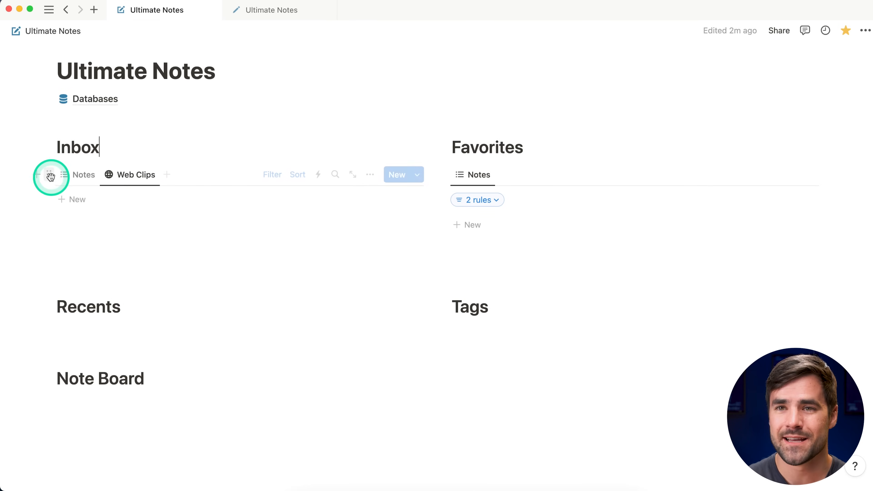
key(alt)
drag(44, 175, 64, 320)
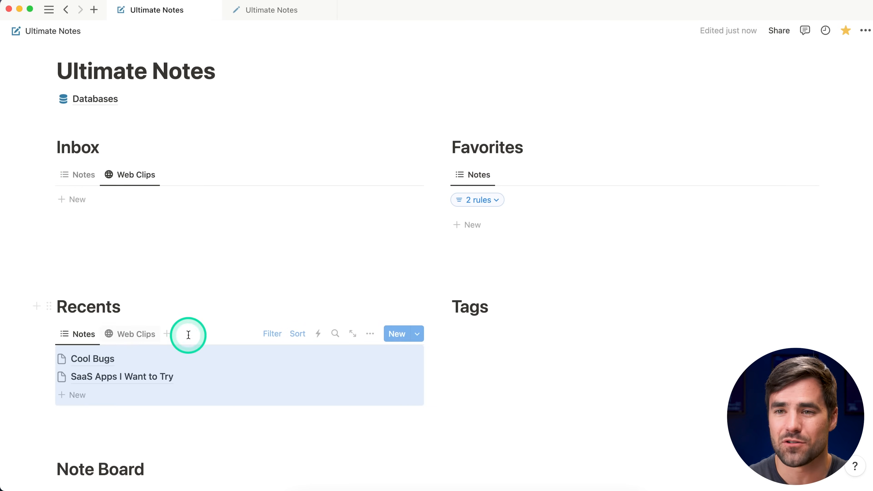
scroll(146, 335, down, 3)
scroll(141, 275, down, 3)
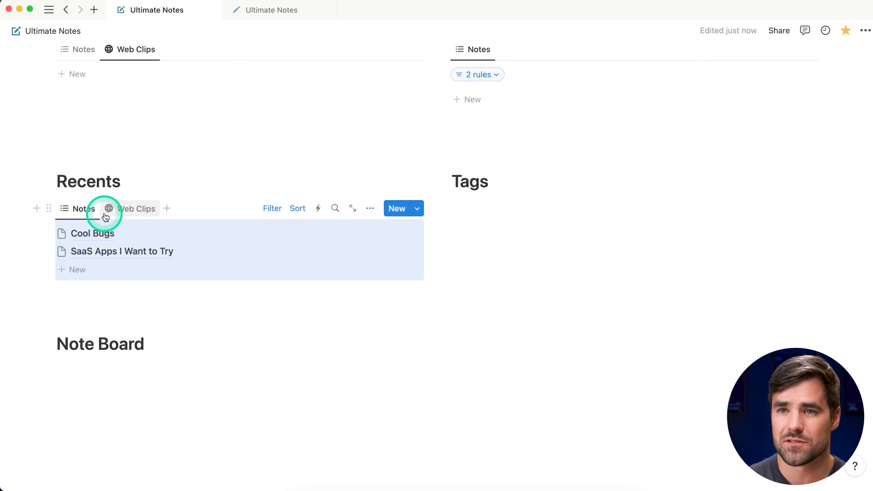
click(199, 203)
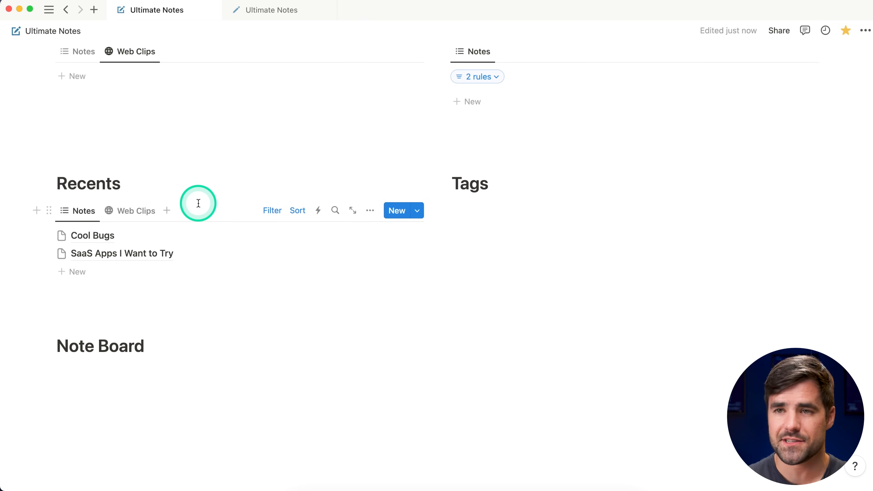
click(198, 204)
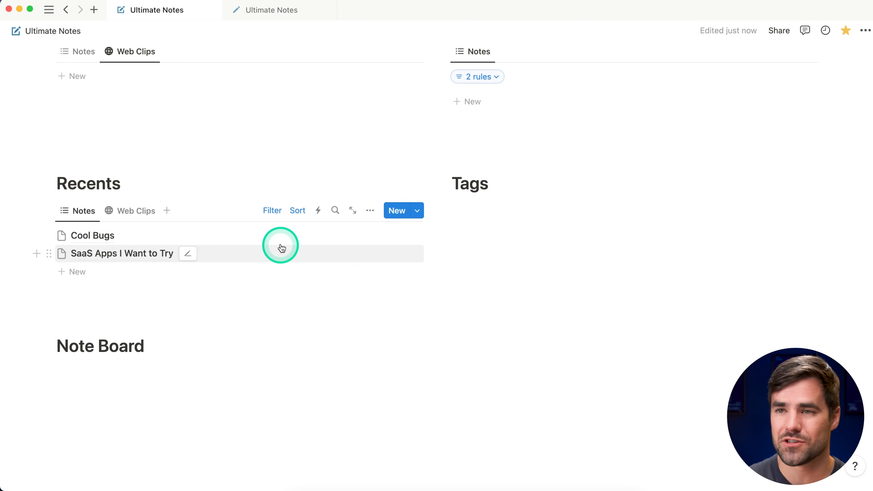
Set the load limit of the Recents section's Notes view to 10 pages.
click(370, 210)
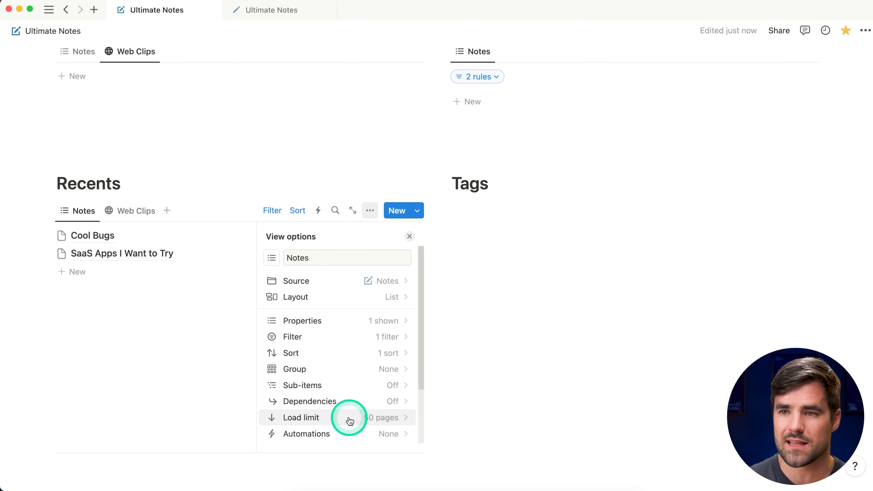
click(368, 419)
click(335, 350)
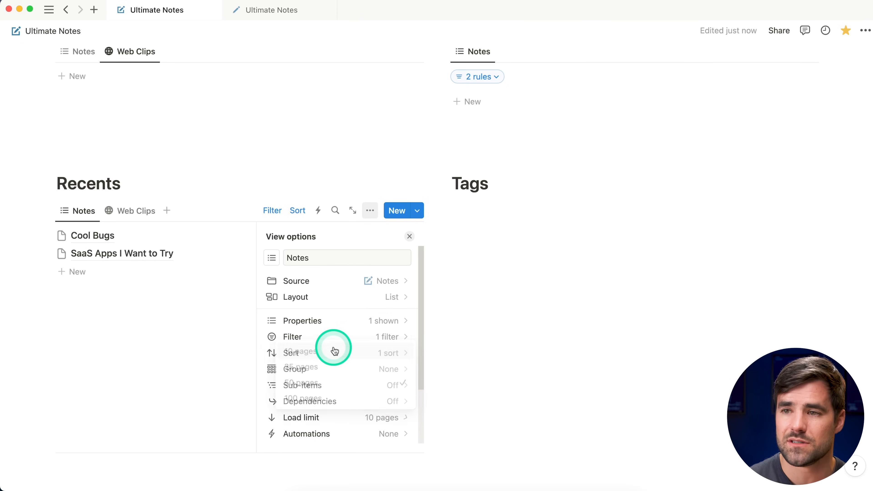
click(409, 236)
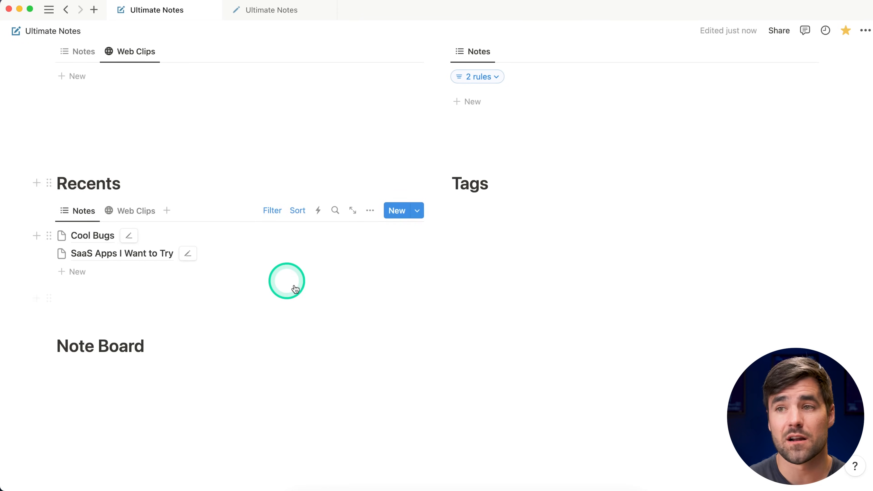
Open the Ultimate Notes (Demo) page in the other tab and examine how its Recents section lists notes.
click(265, 14)
click(134, 30)
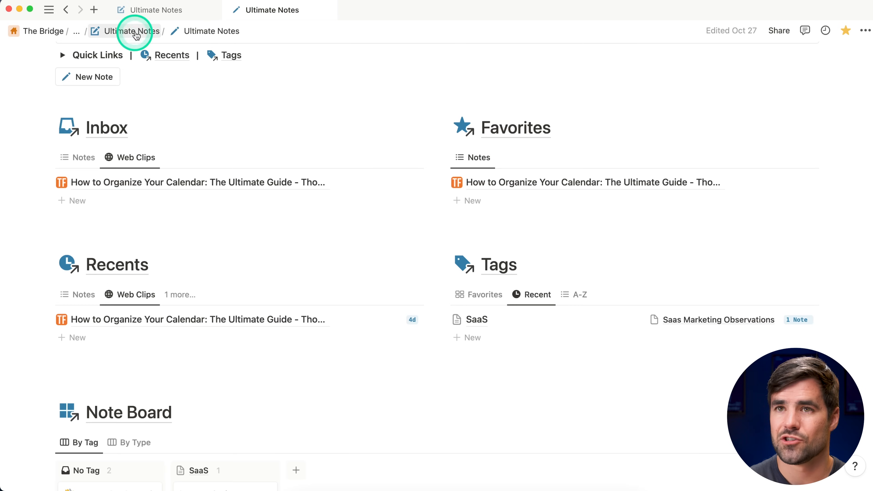
scroll(323, 179, down, 5)
scroll(282, 247, down, 2)
click(552, 273)
scroll(788, 294, down, 5)
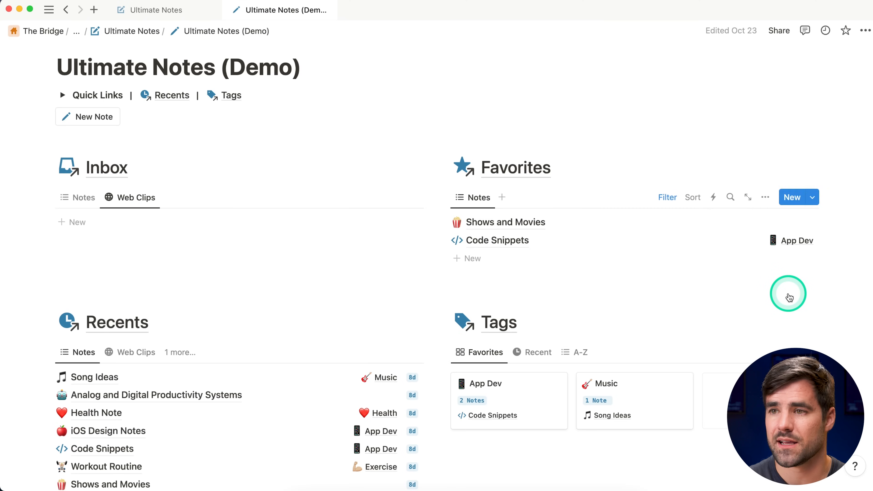
scroll(446, 317, down, 6)
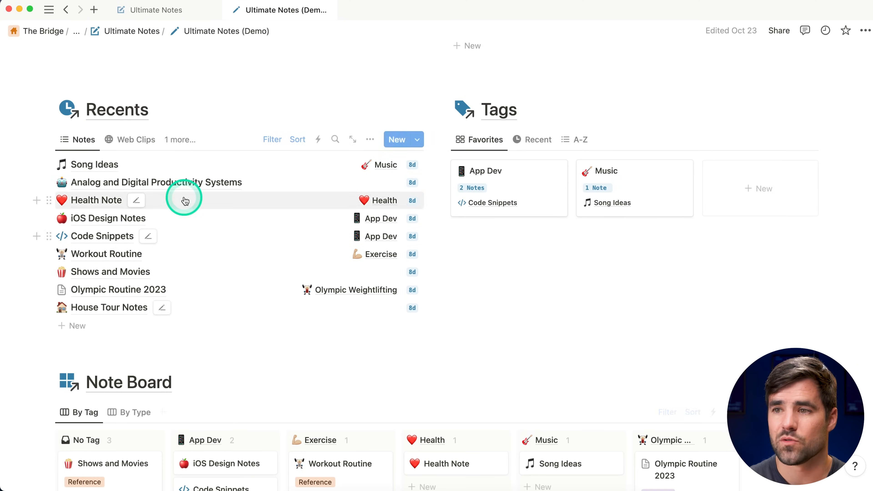
scroll(550, 316, up, 3)
scroll(384, 283, down, 3)
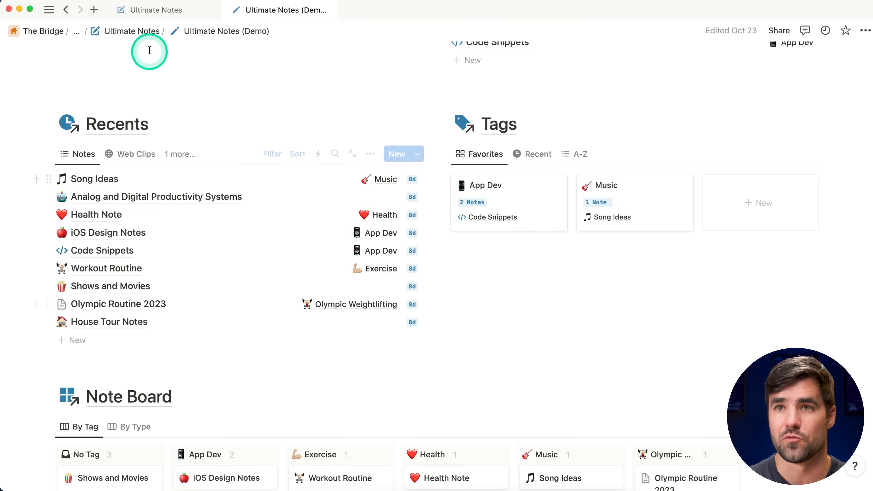
Return to the Ultimate Notes dashboard and display the Inbox's Notes view and the Recents section's Web Clips view.
click(152, 10)
scroll(367, 305, up, 1)
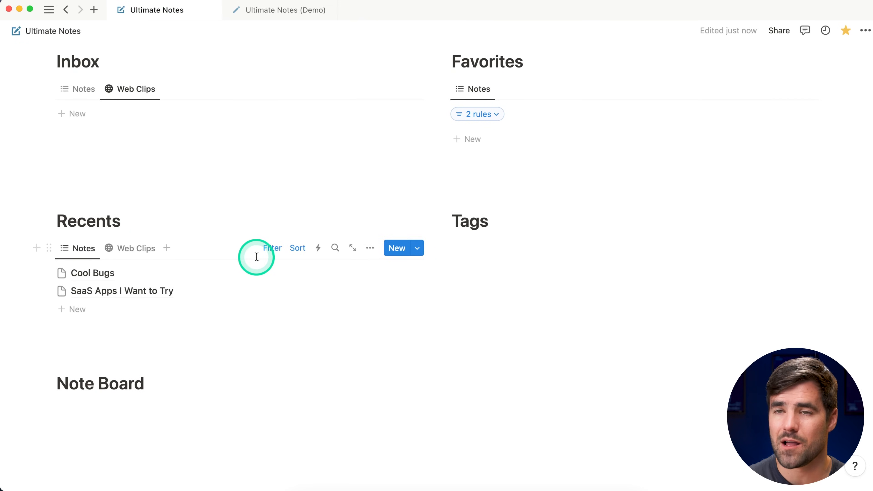
scroll(258, 257, up, 1)
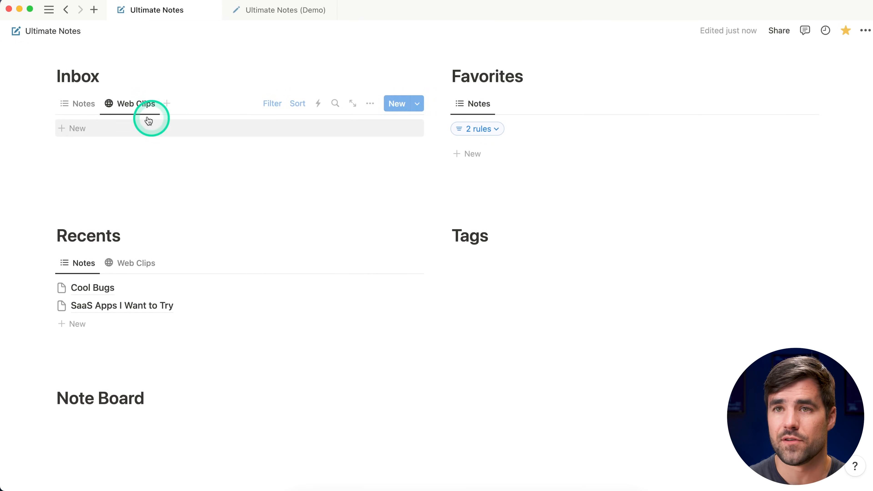
click(86, 103)
scroll(371, 207, down, 2)
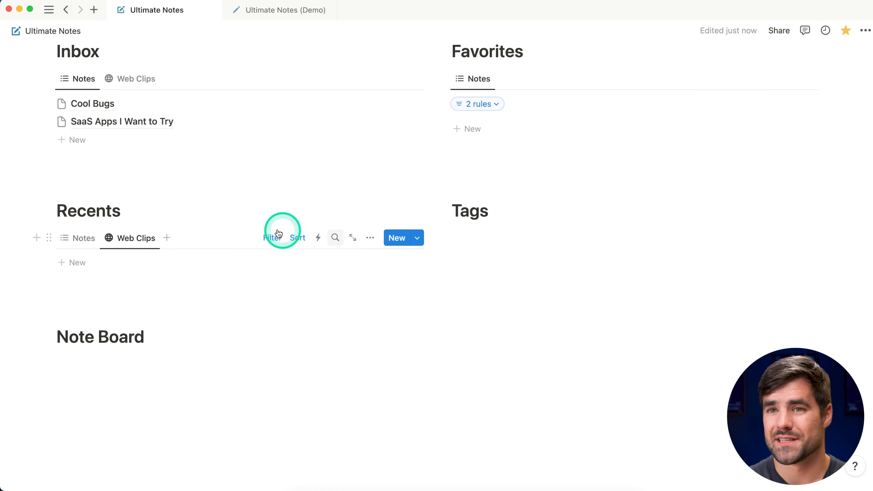
Display the Recents section's Notes view and re-create its sort on Edited time in descending order.
click(84, 238)
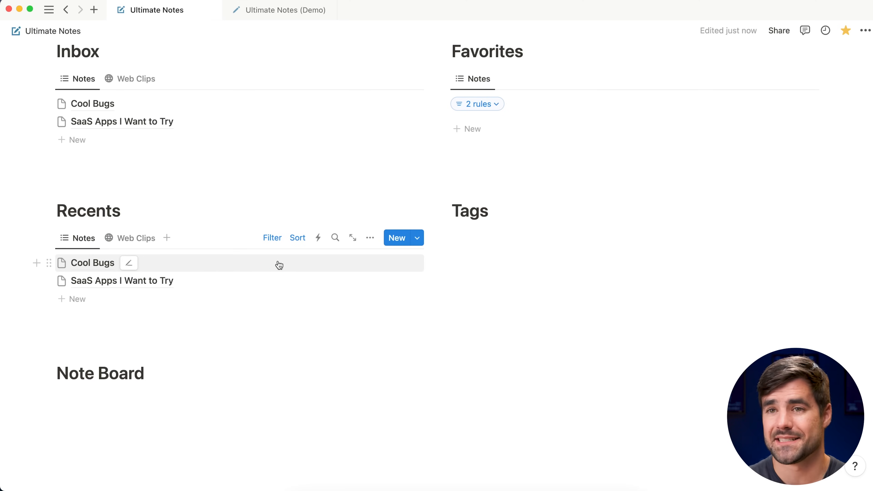
click(273, 238)
click(298, 238)
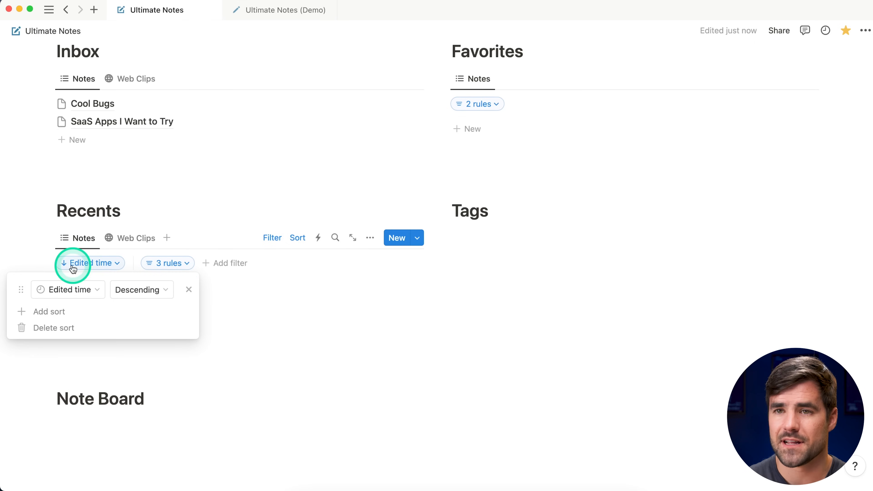
click(188, 290)
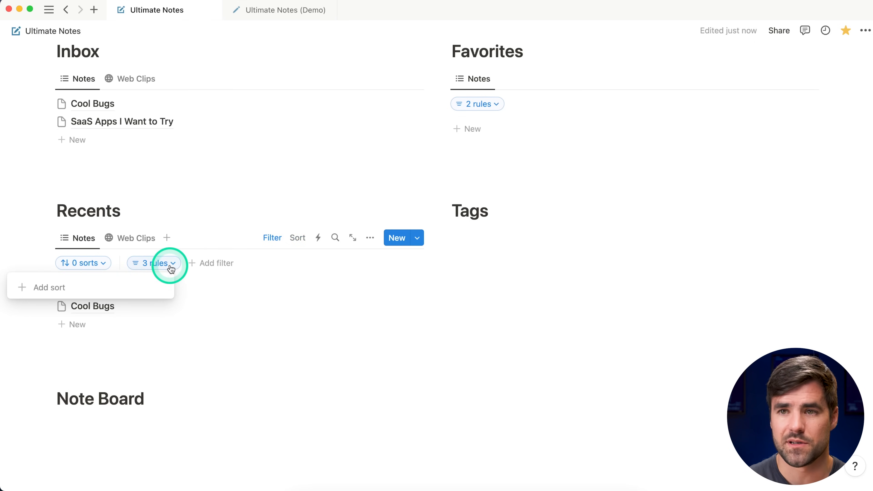
click(98, 290)
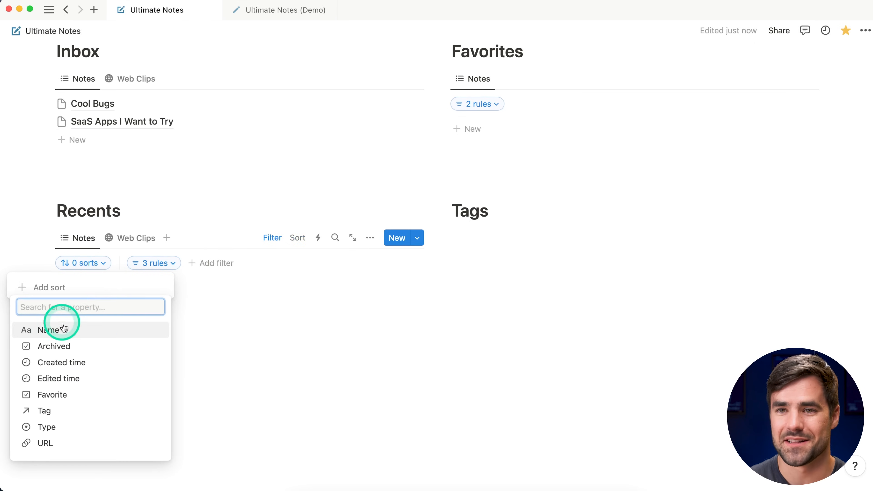
click(113, 379)
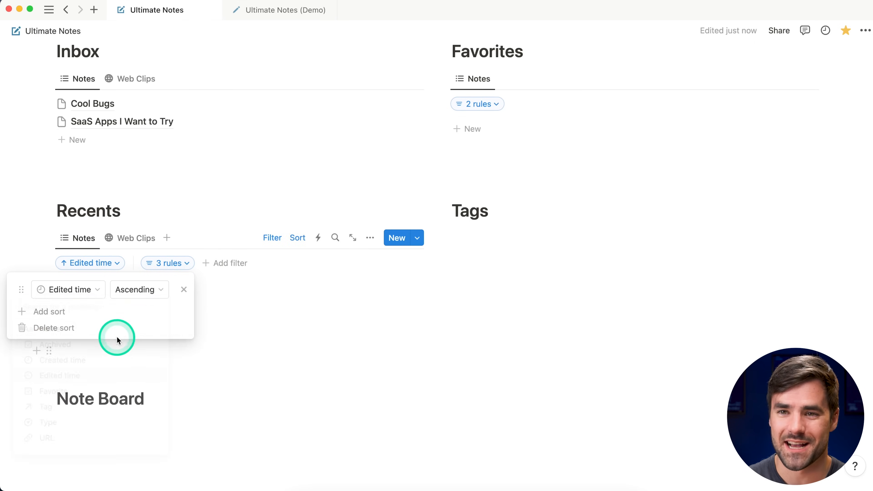
Remove the Tag rule from the filter of the Recents section's Notes view.
click(175, 262)
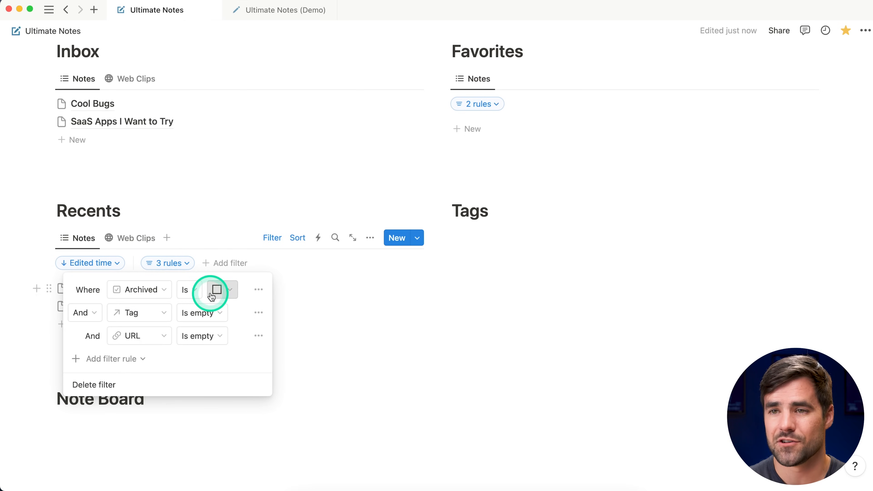
click(258, 313)
click(254, 333)
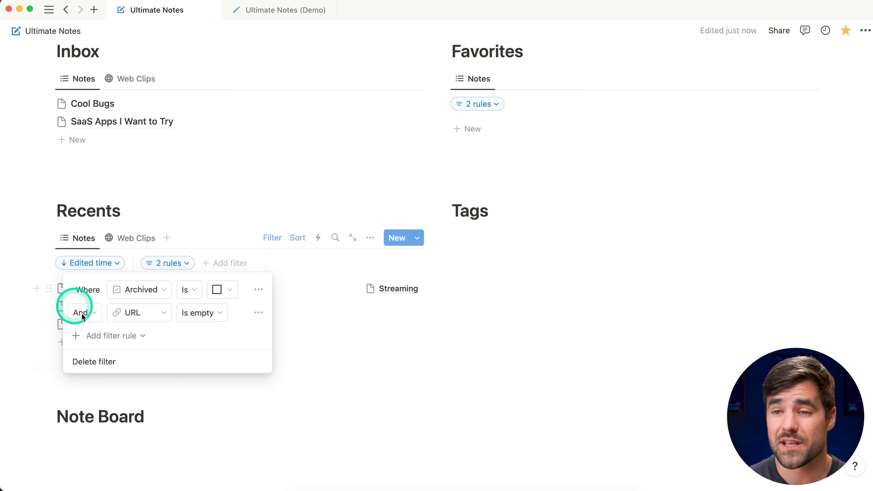
click(614, 274)
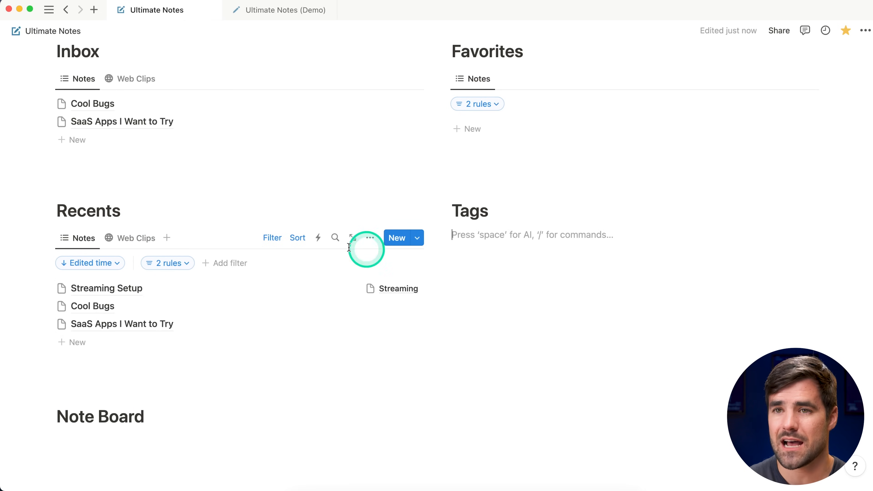
Switch Recents to its Web Clips view and remove the Tag rule from that view's filter.
click(149, 244)
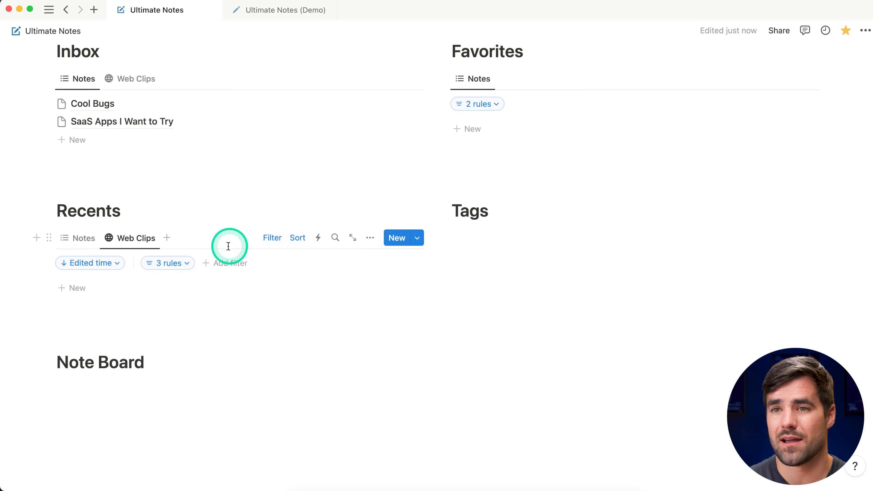
click(186, 263)
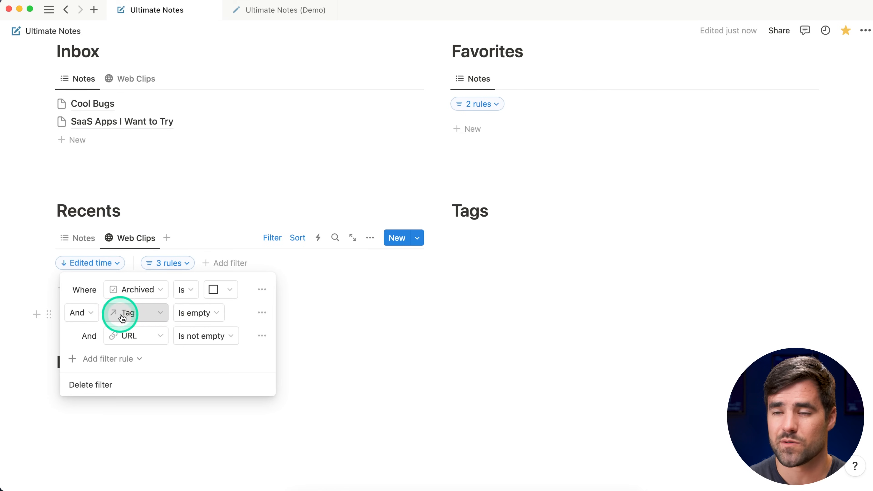
click(262, 313)
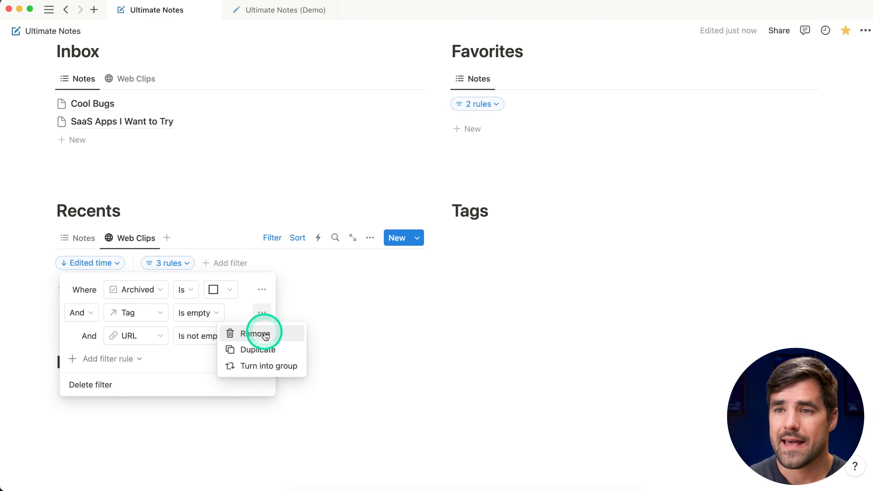
click(266, 335)
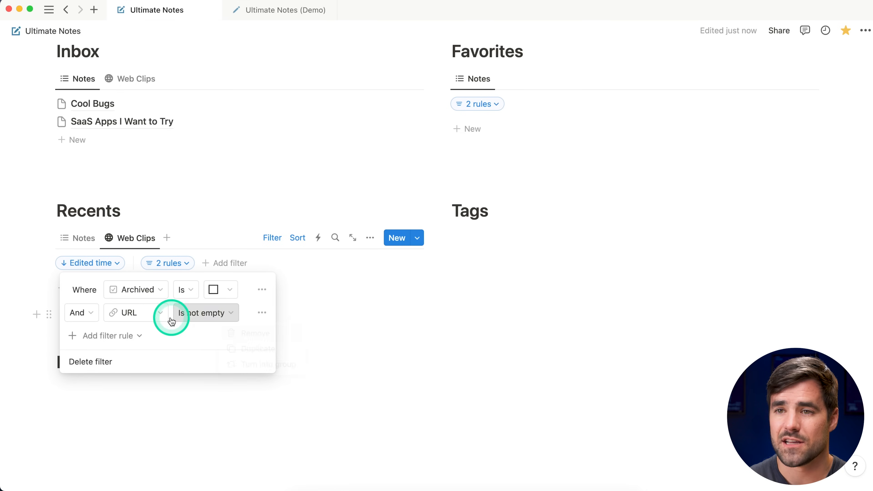
click(232, 211)
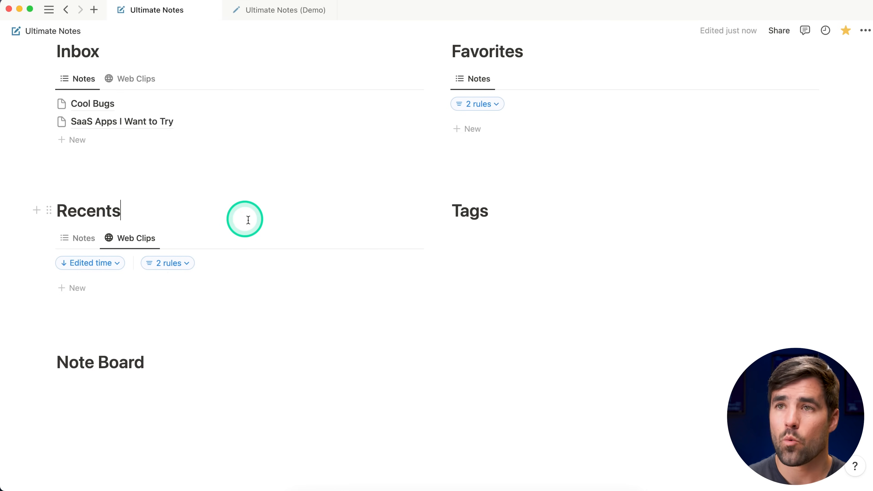
Open the Ultimate Notes (Demo) page and examine the filter rules of its Recents section's Voice Notes view.
click(274, 10)
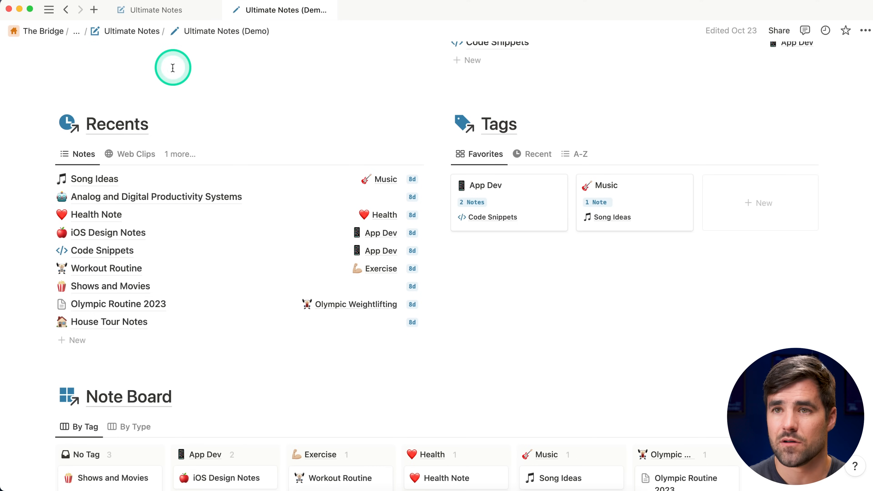
click(180, 155)
click(178, 236)
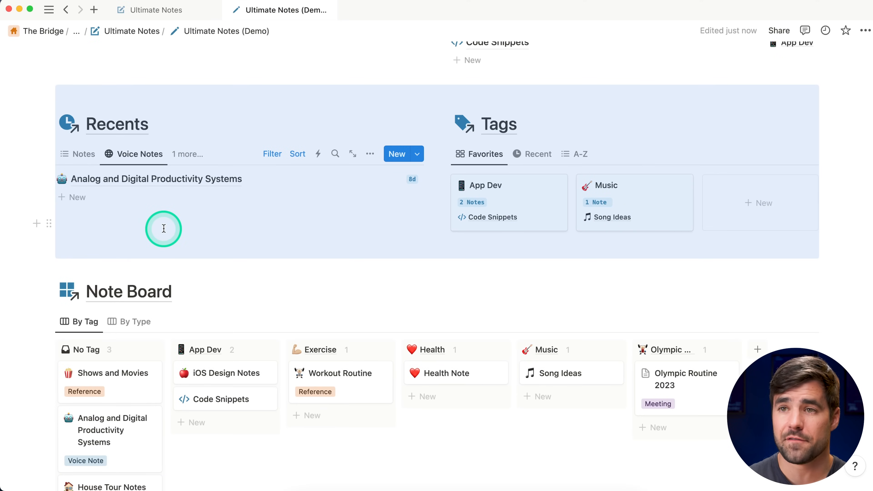
click(272, 153)
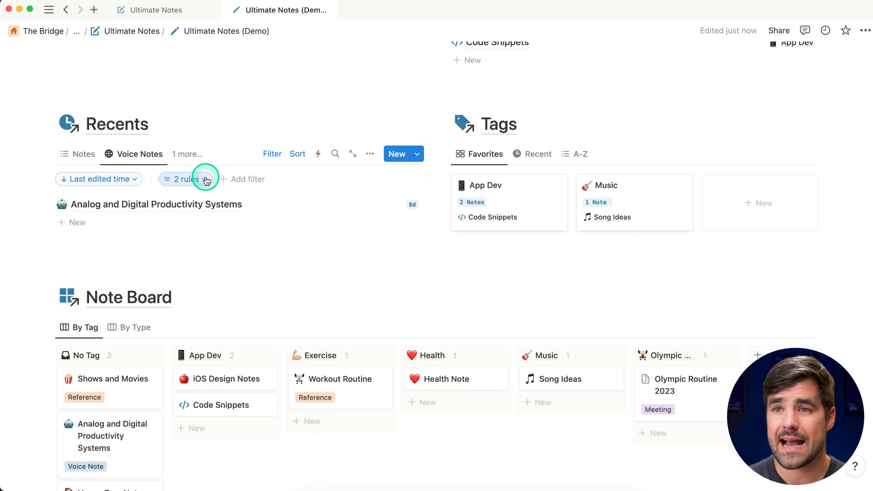
click(206, 179)
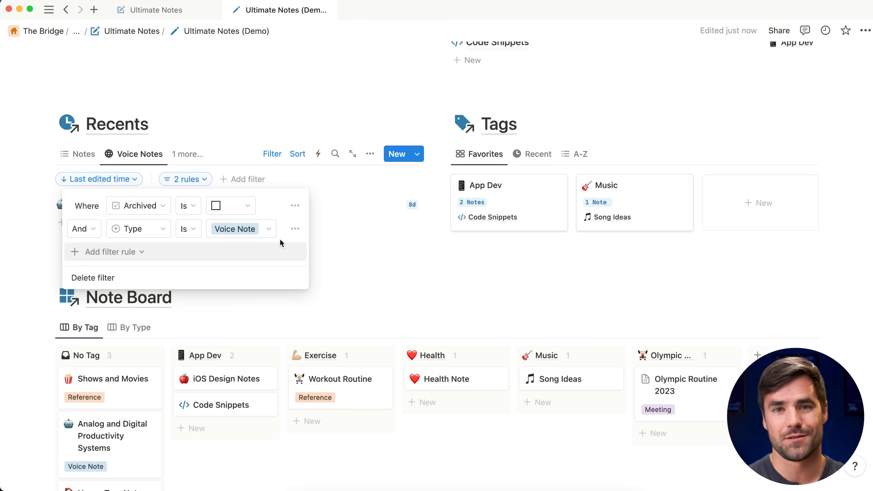
Return to the Ultimate Notes dashboard, duplicate the Recents section's Web Clips view and name the copy Voice Notes.
click(165, 10)
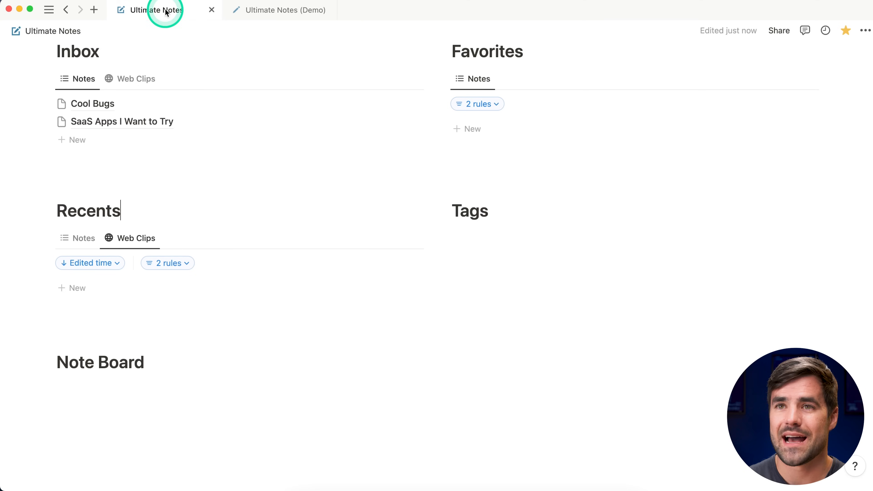
click(132, 240)
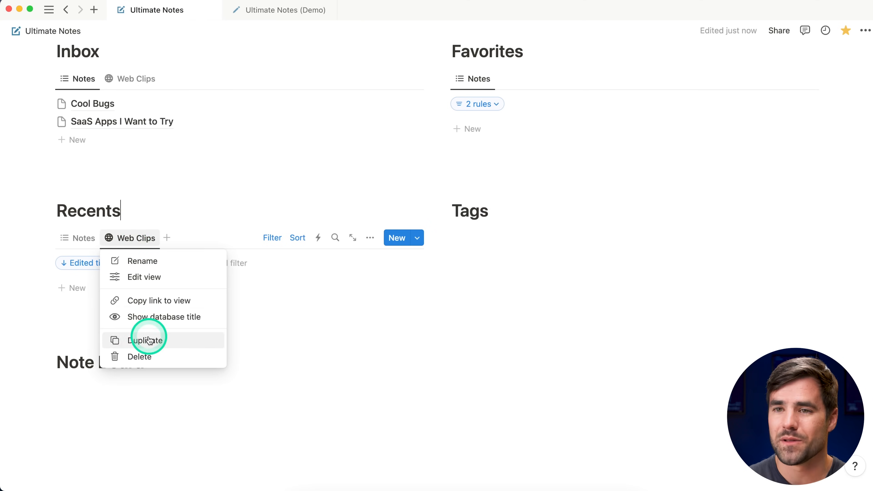
click(148, 336)
click(333, 279)
drag(337, 285, 290, 284)
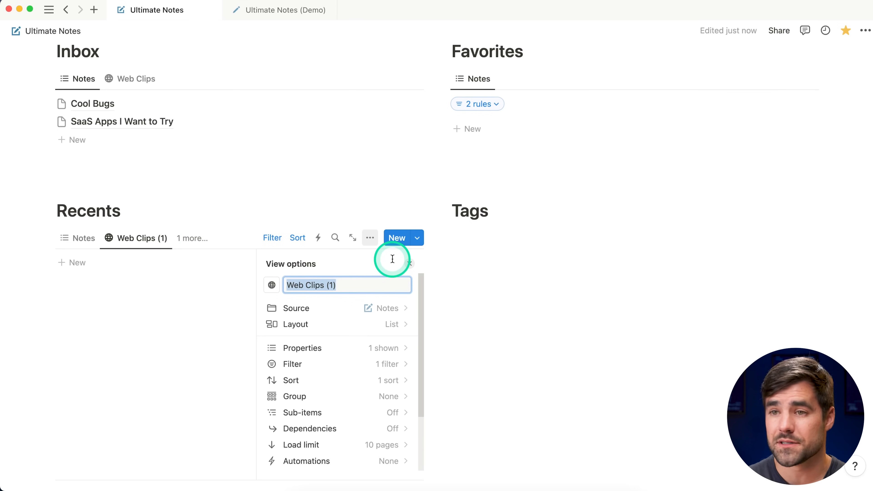
text(Voice)
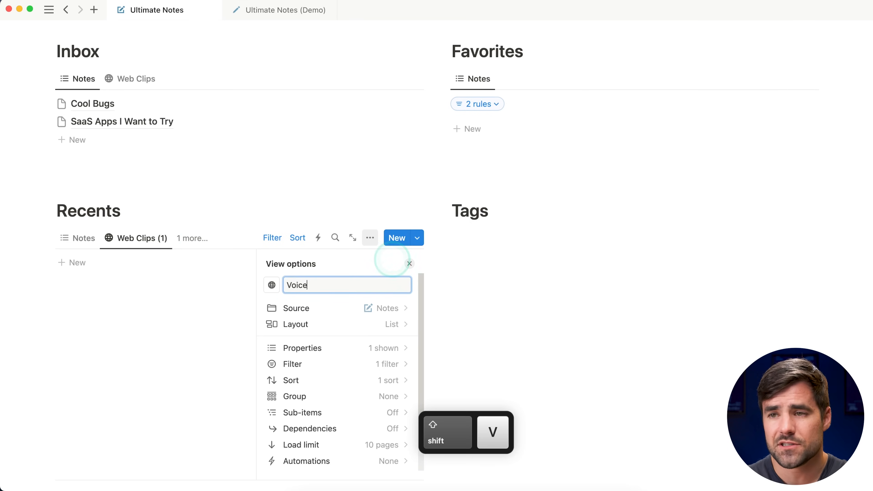
text( Notes)
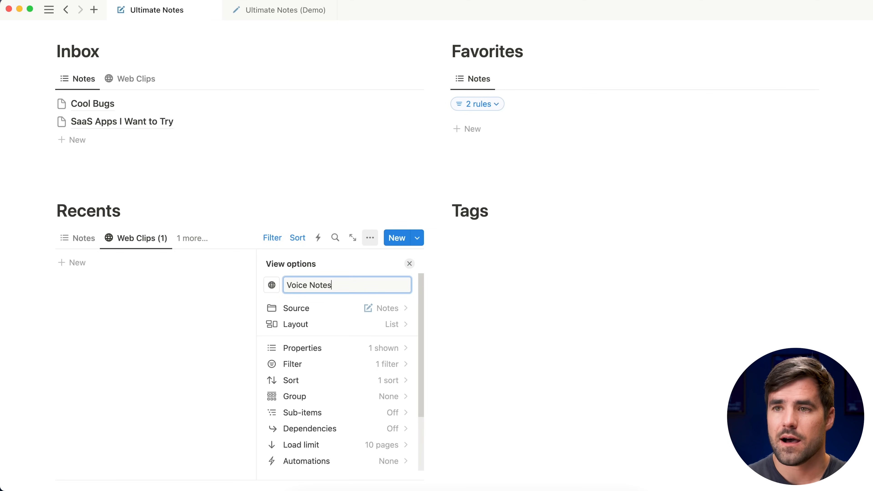
Give the Voice Notes view in Recents a microphone icon, found by searching for "mic".
click(271, 284)
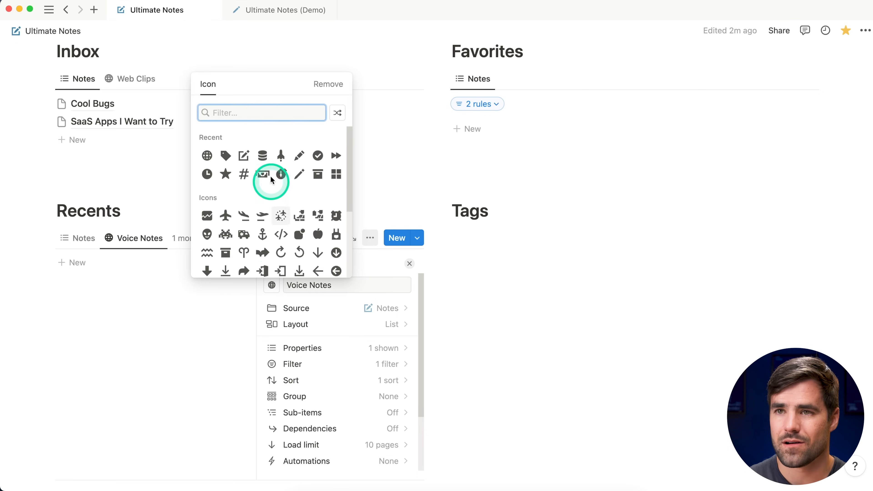
text(mic)
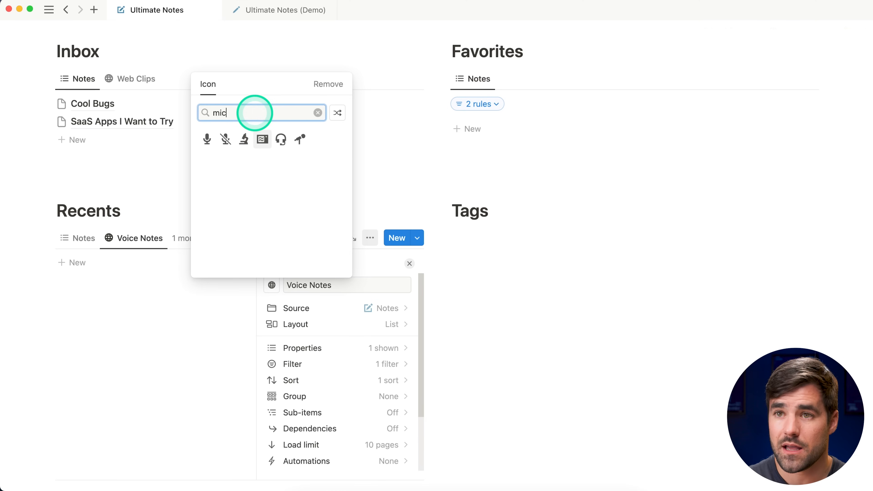
click(207, 139)
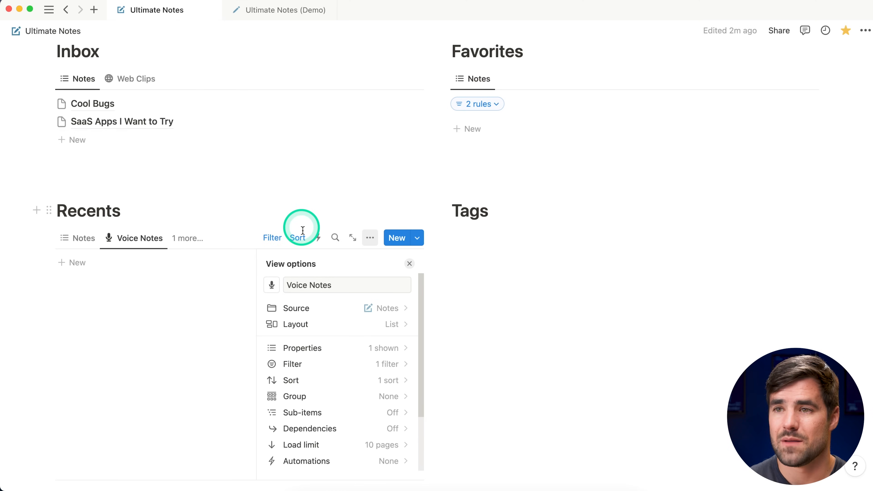
Shorten the name of the Recents section's Voice Notes view to Voice and close its view options.
click(360, 279)
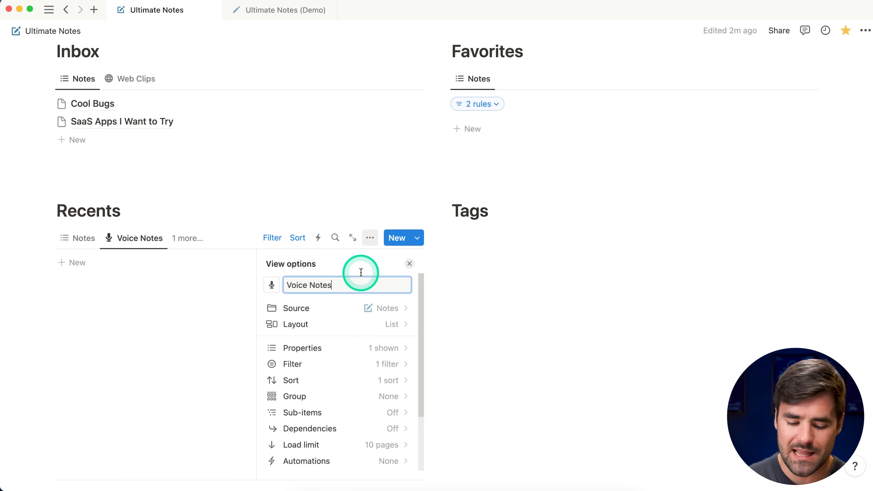
key(BackSpace)
key(BackSpace)
key(BackSpace)
key(BackSpace)
key(BackSpace)
key(BackSpace)
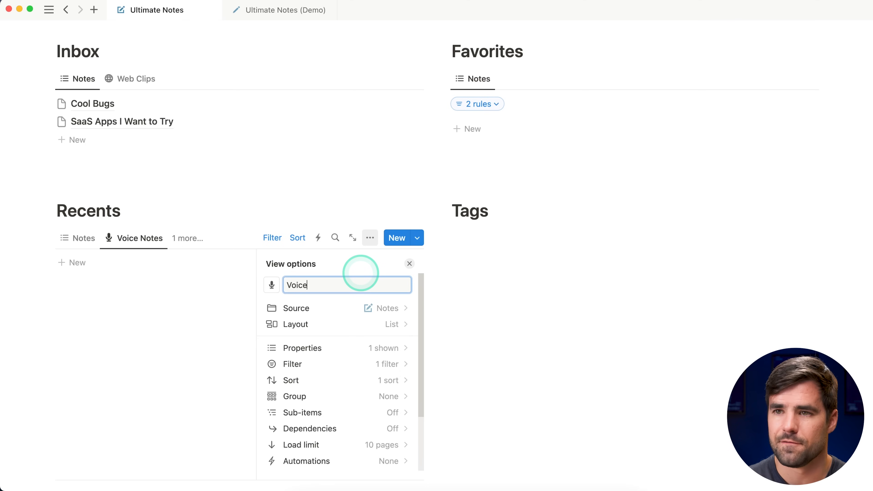
click(409, 264)
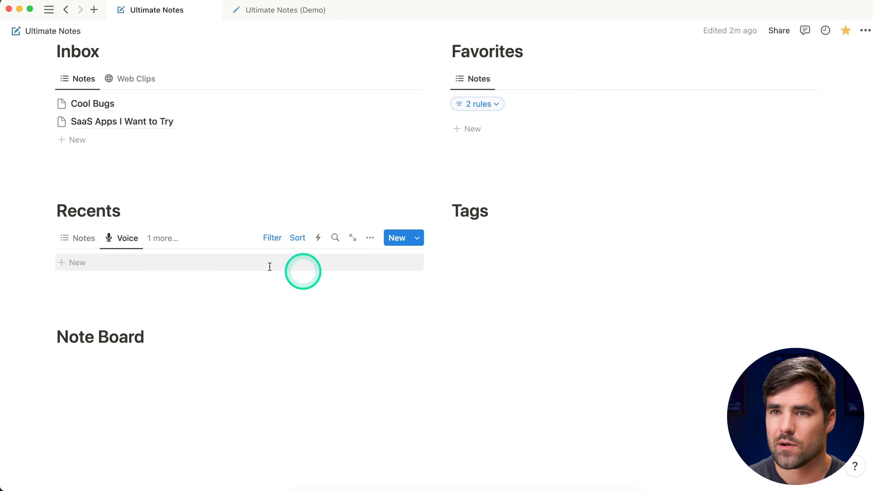
Rename the Recents section's Web Clips view to Web and close its view options.
click(151, 241)
click(233, 300)
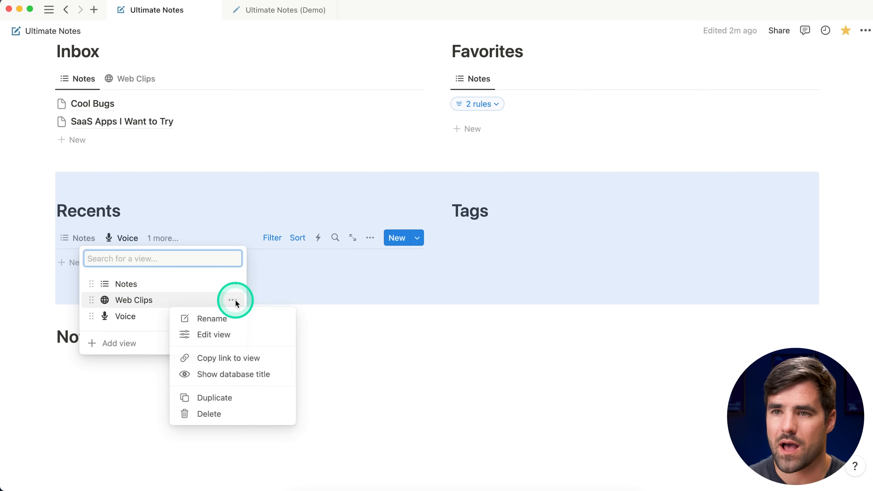
click(239, 318)
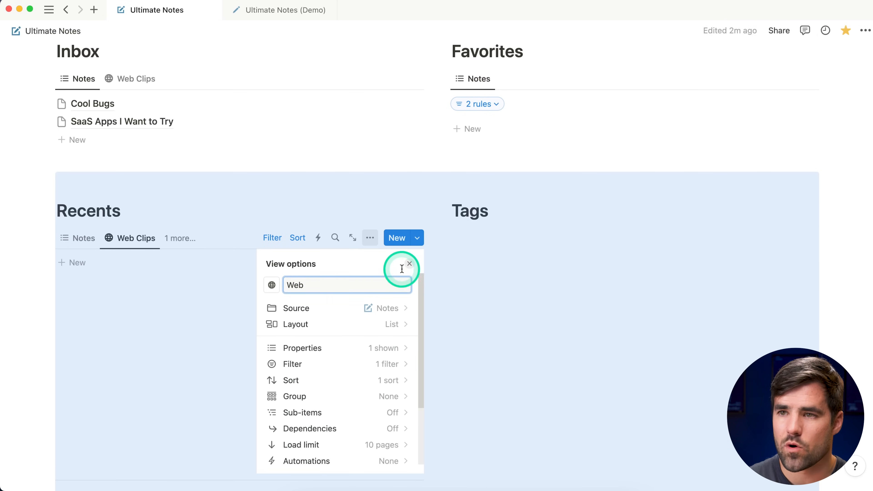
click(409, 264)
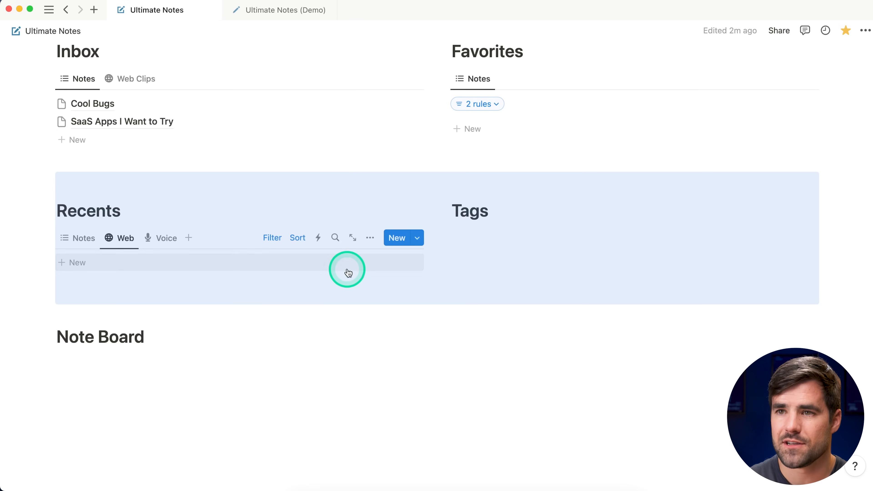
click(301, 210)
Show the Recents section's Voice view and remove the URL rule from its filter.
click(158, 239)
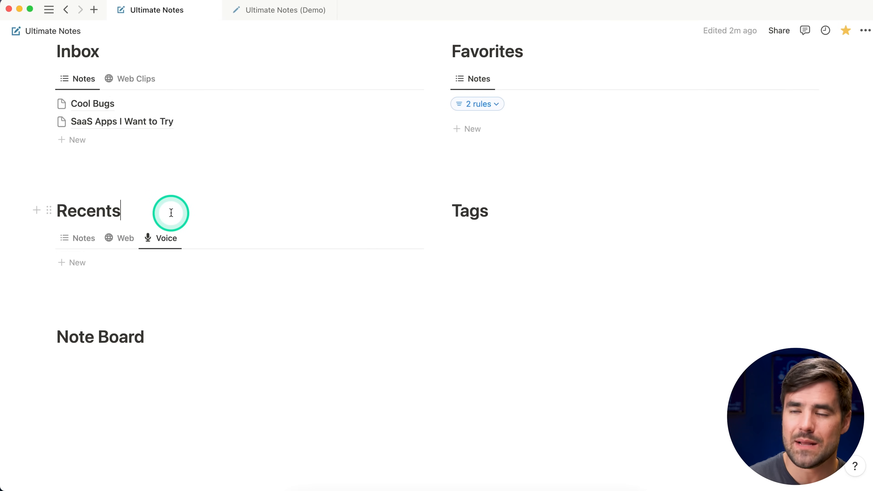
click(171, 213)
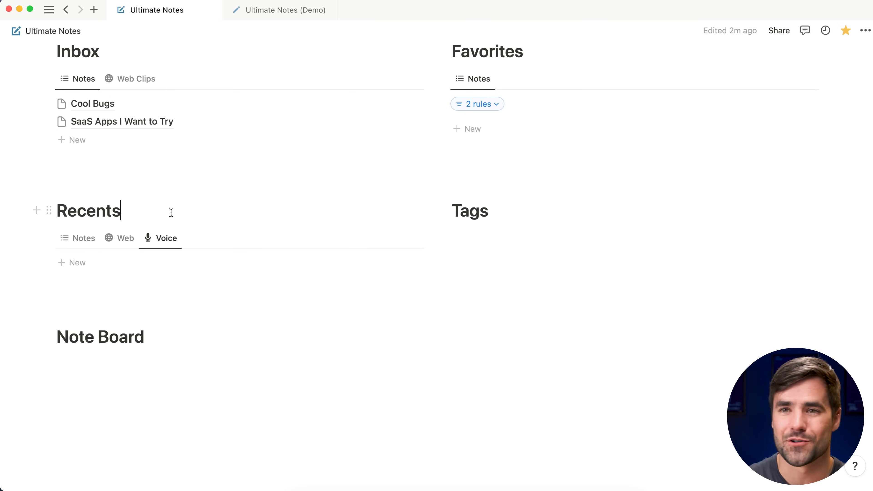
click(165, 238)
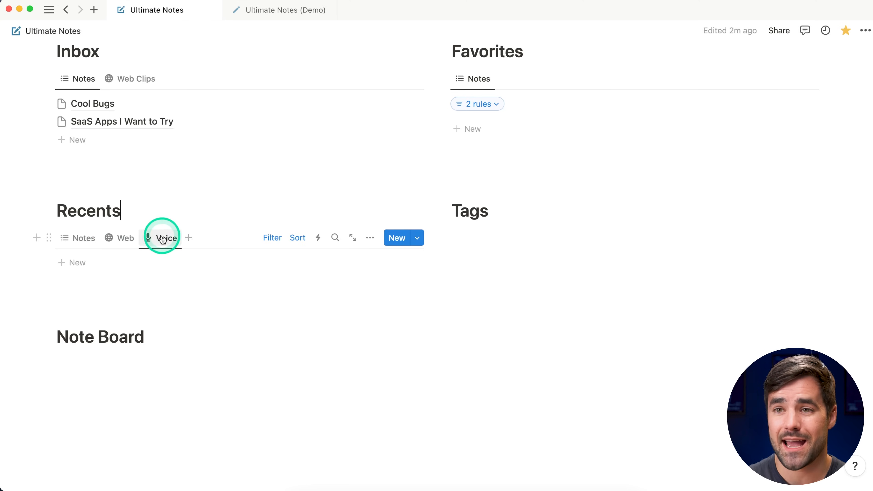
click(271, 238)
click(187, 264)
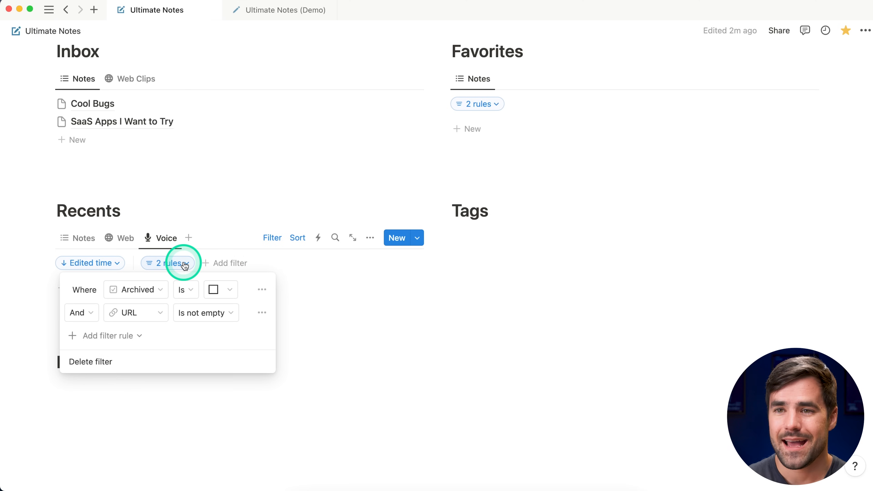
click(261, 312)
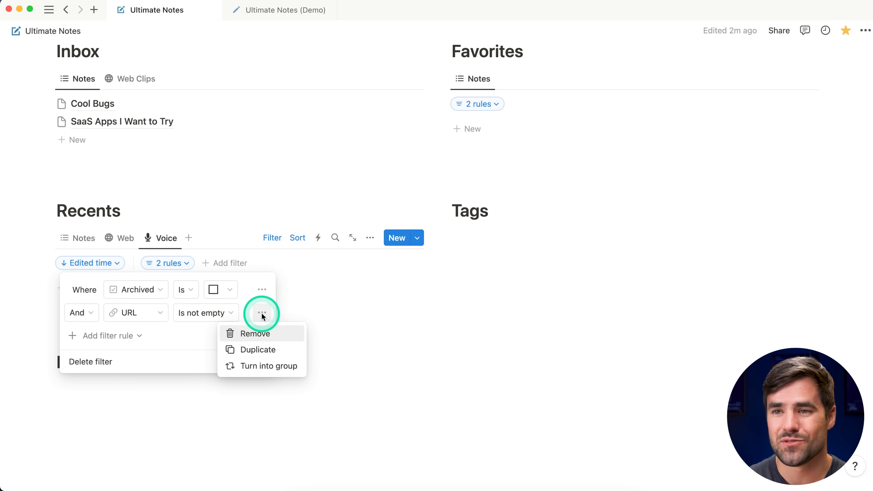
click(261, 334)
Add a filter rule on the Type property to the Voice view and open its option list.
click(139, 312)
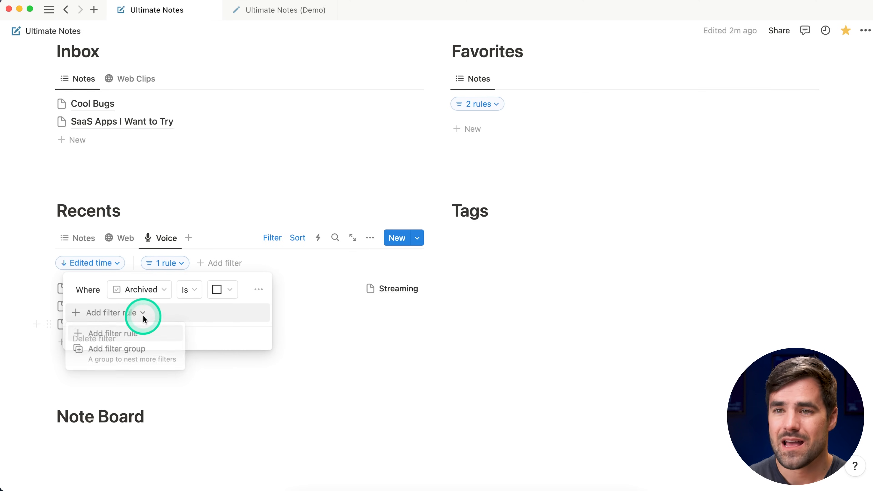
click(130, 334)
text(type)
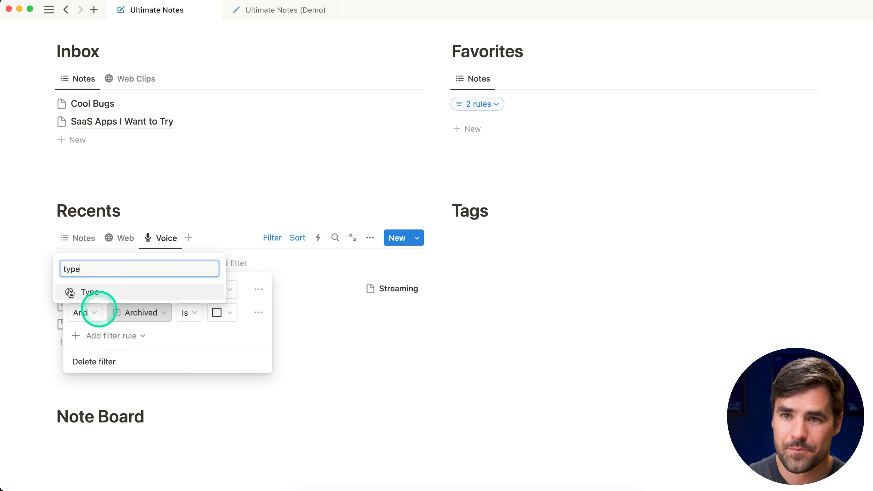
click(111, 288)
click(235, 313)
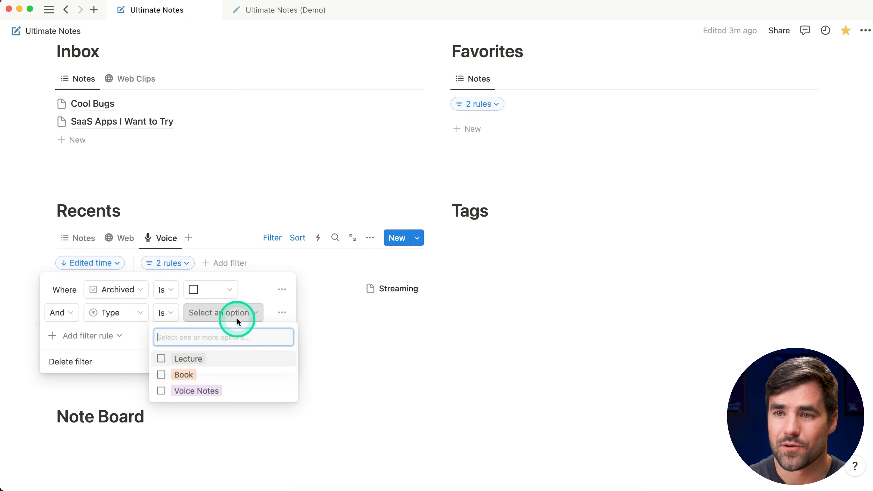
Set the Type filter rule of the Voice view under Recents to Voice Notes.
click(237, 397)
click(263, 325)
click(165, 207)
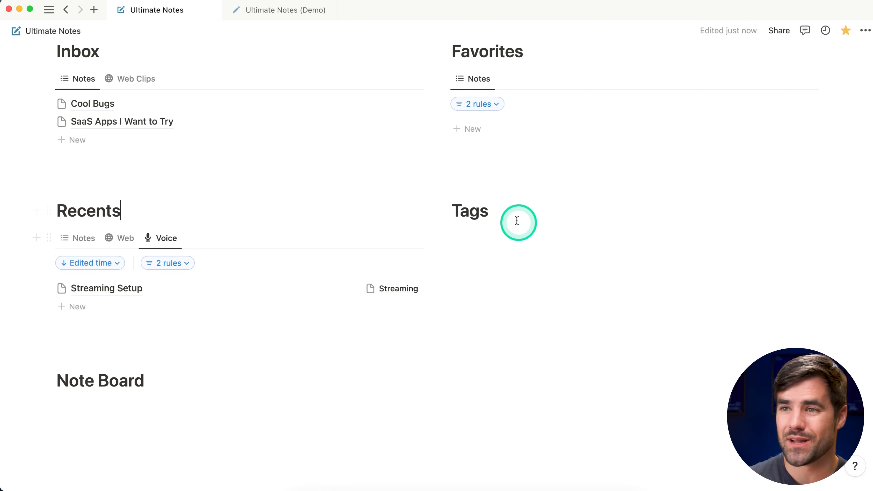
Insert a new empty list view of the Tags database under the Tags heading.
click(502, 237)
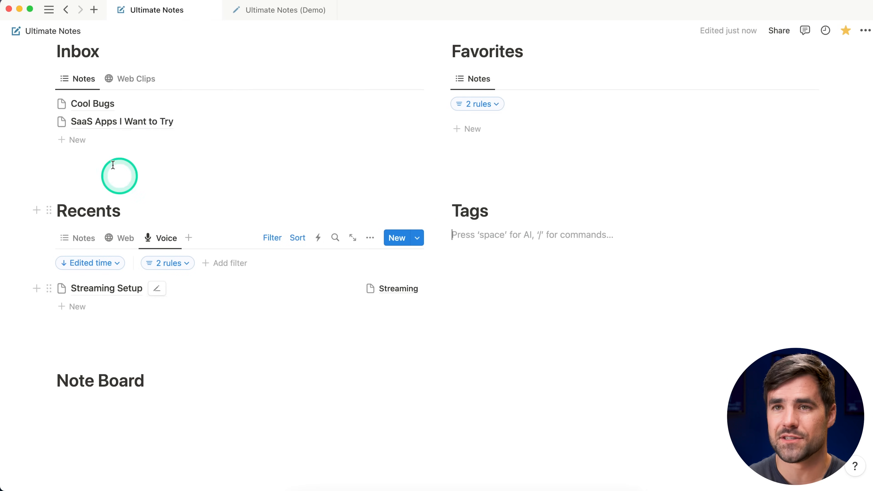
click(577, 252)
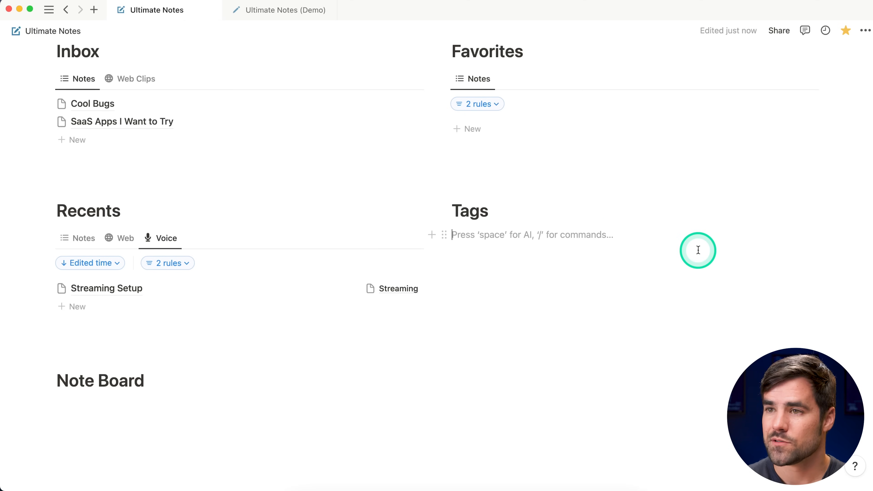
text(/list)
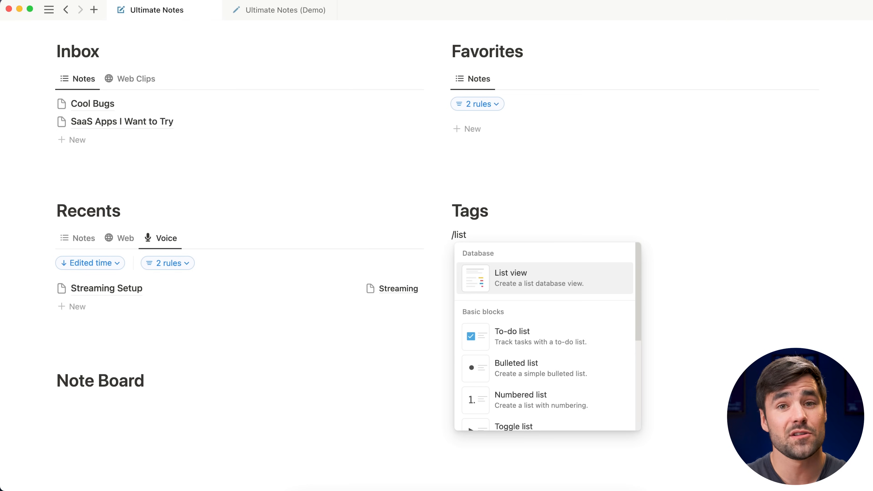
key(Return)
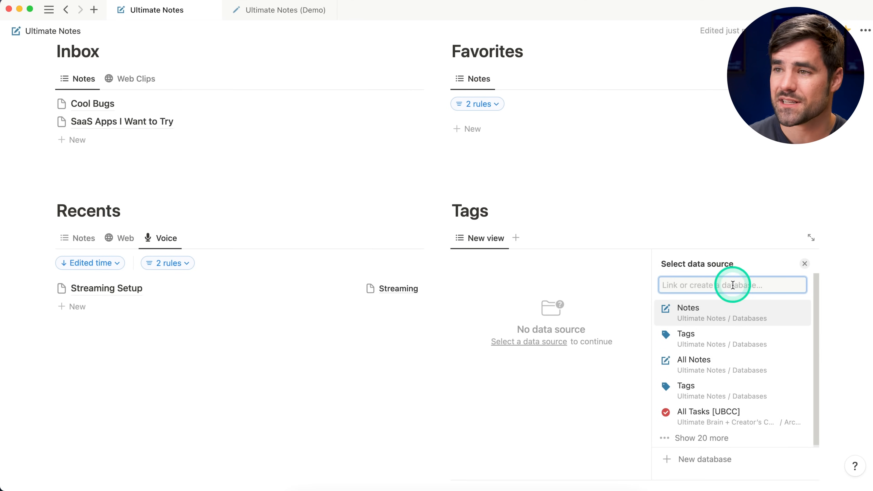
click(739, 336)
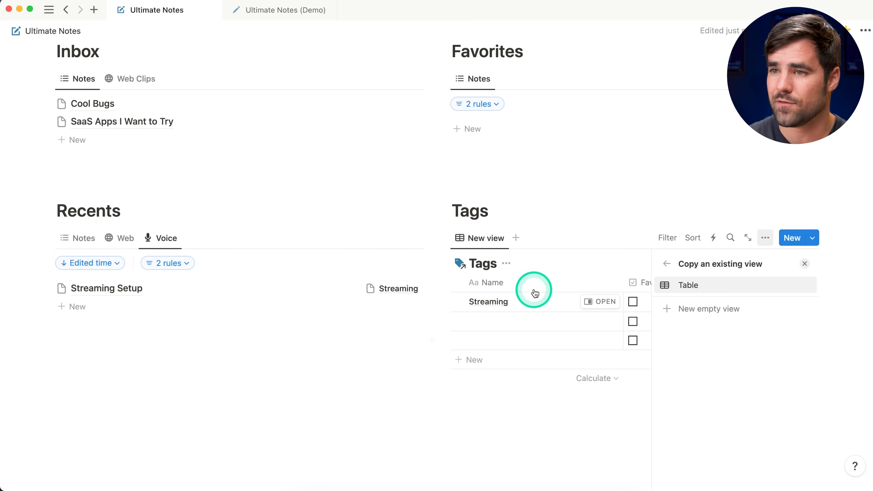
click(728, 314)
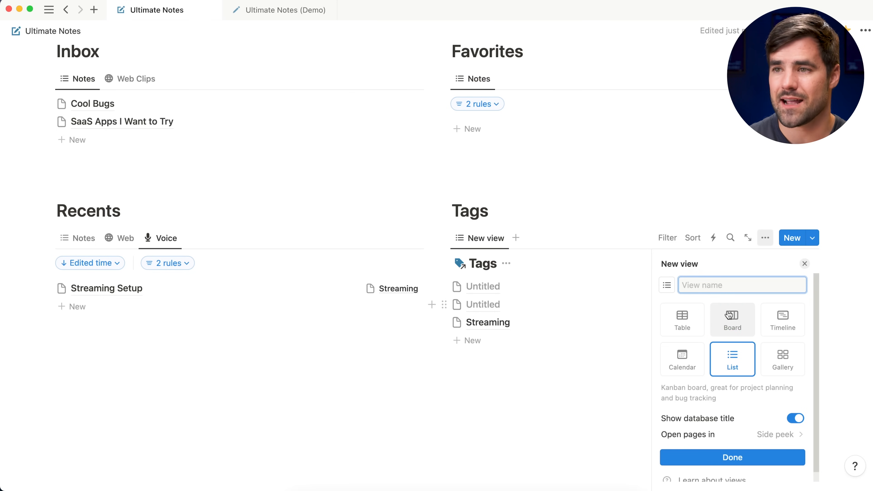
click(804, 263)
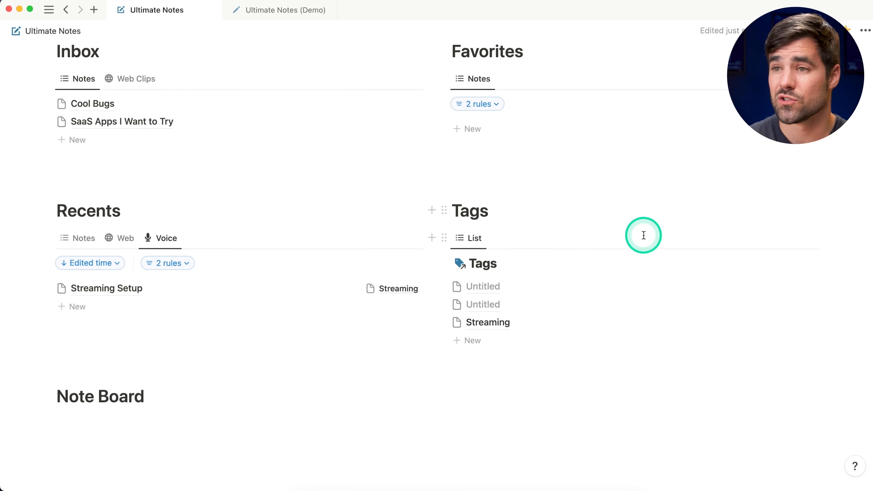
Hide the database title of the Tags list view and delete the two untitled tag entries.
click(508, 264)
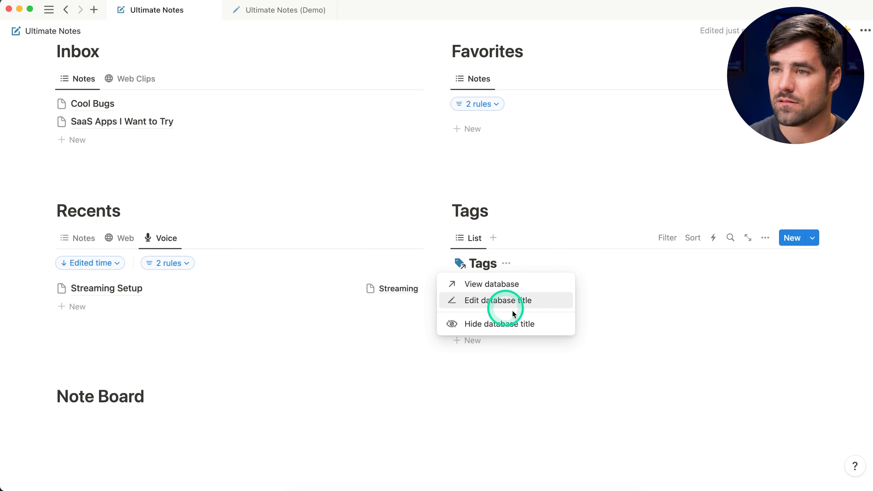
click(516, 324)
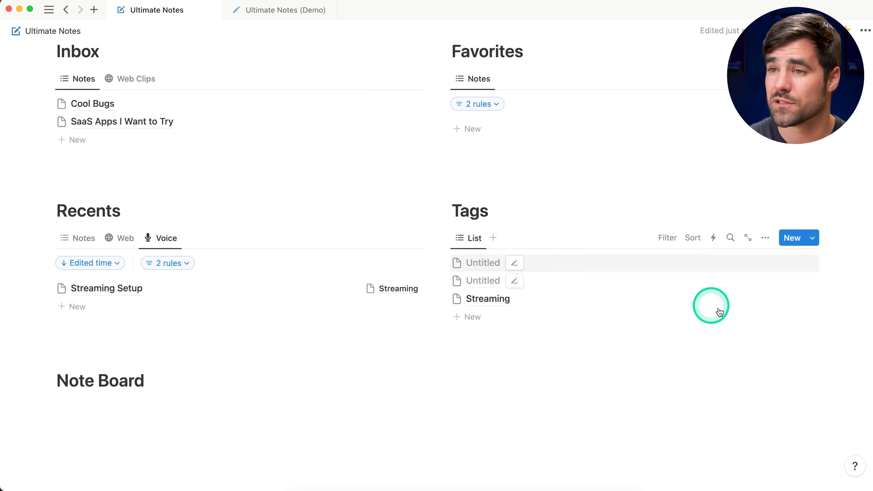
drag(836, 279, 474, 265)
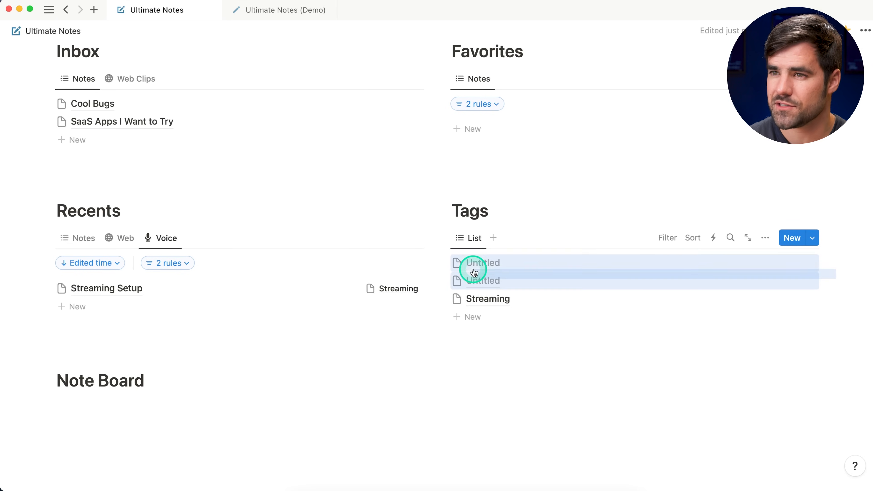
key(BackSpace)
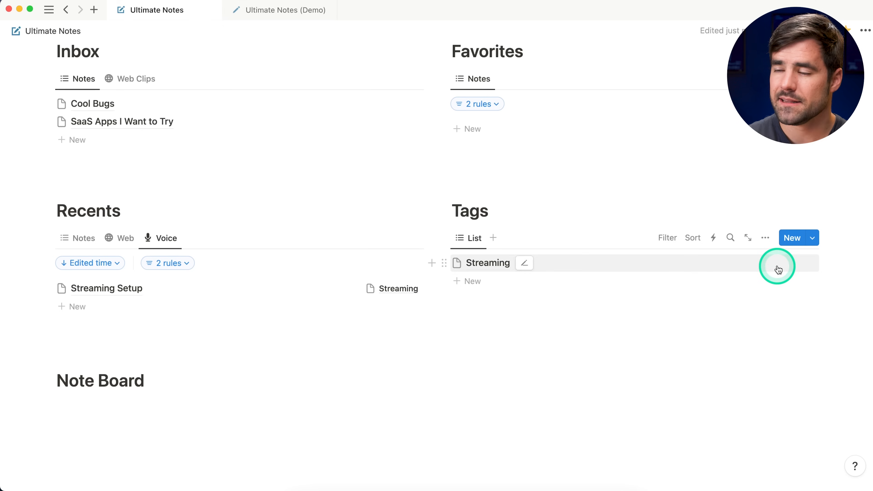
Rename the Tags list view as A-Z.
click(475, 238)
click(507, 263)
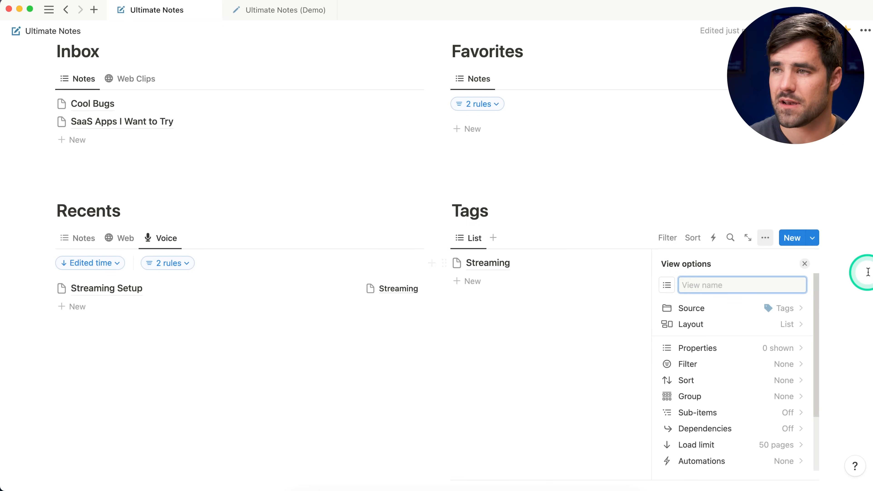
text(A-Z)
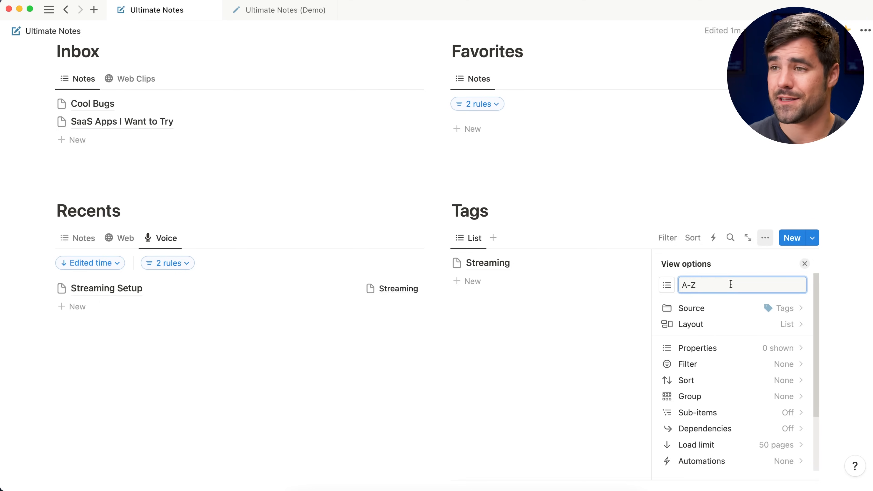
click(804, 264)
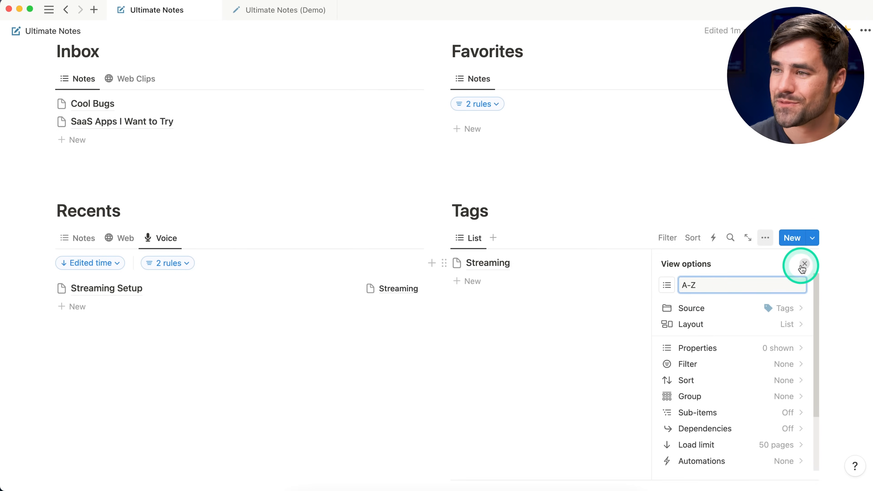
Add an advanced filter to the A-Z tags view requiring Archived to be unchecked.
click(668, 238)
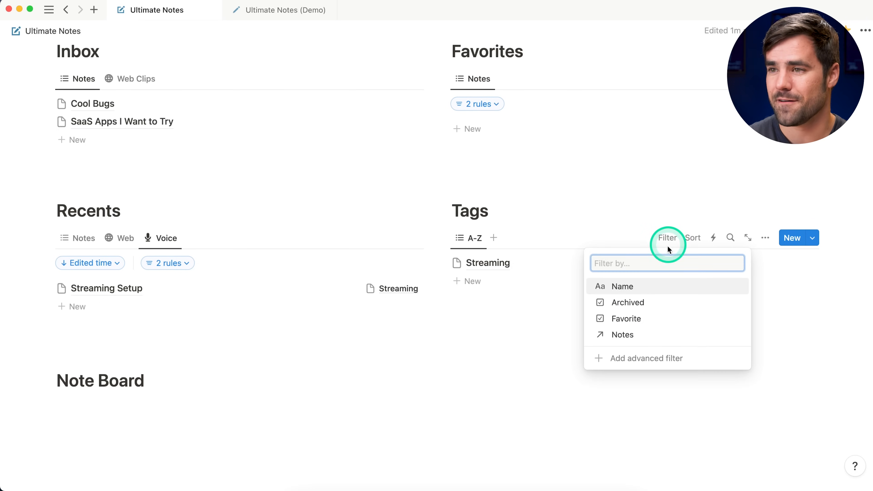
click(655, 358)
click(415, 296)
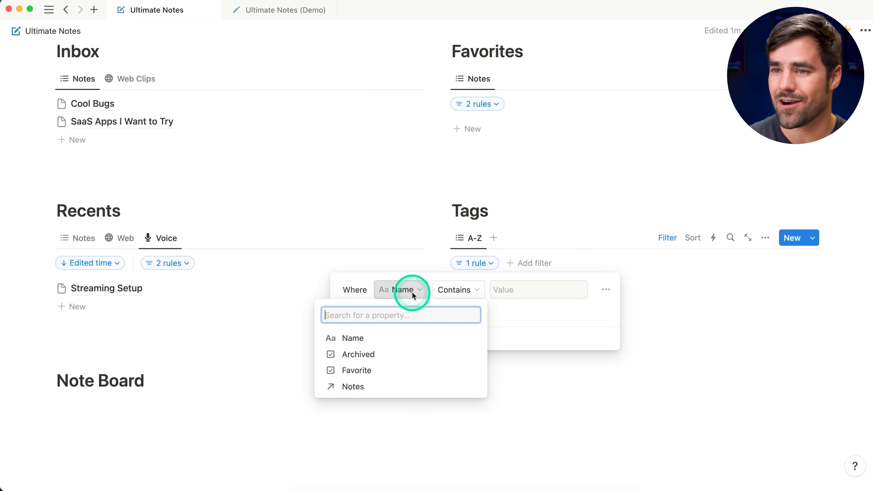
click(390, 354)
click(552, 289)
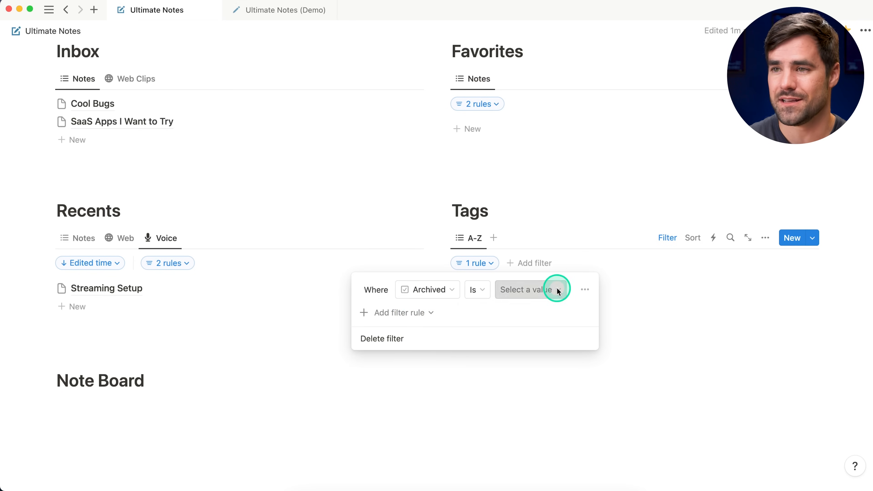
click(527, 309)
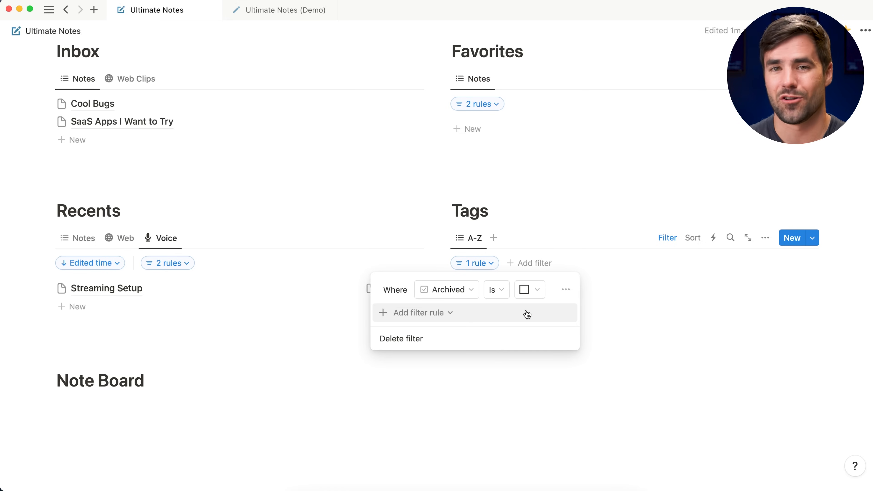
Sort the A-Z tags view by Name in ascending order.
click(692, 237)
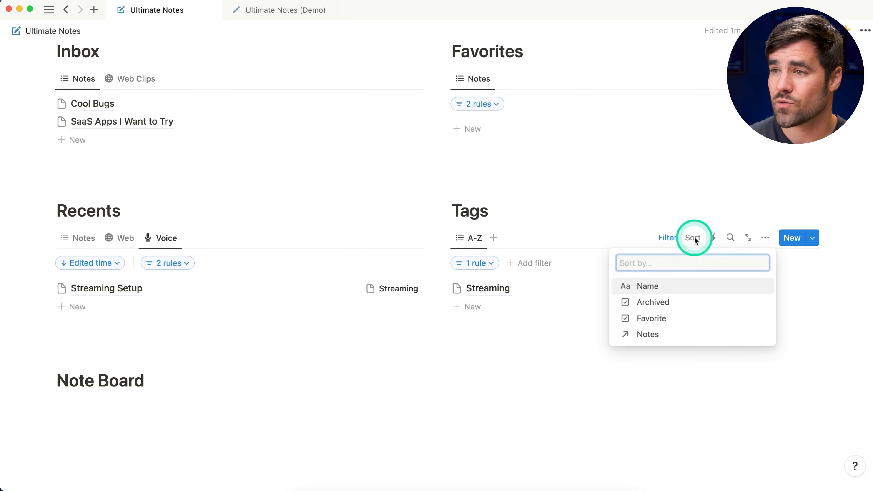
click(682, 286)
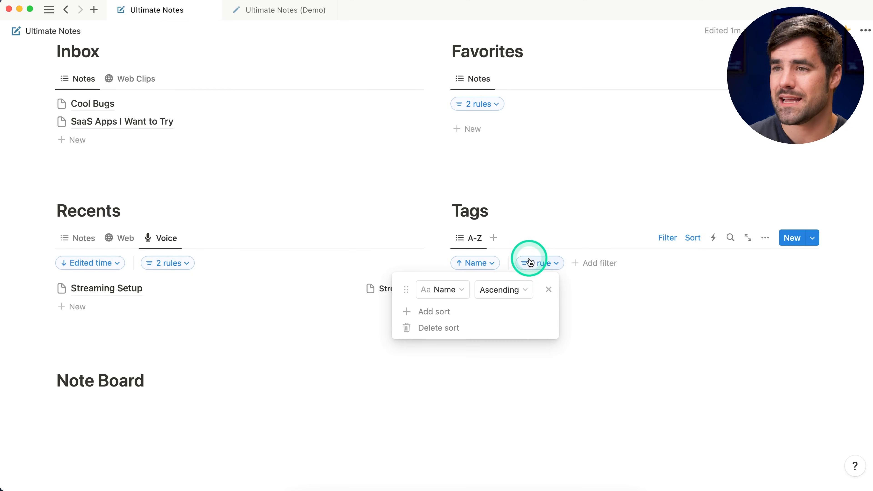
click(858, 240)
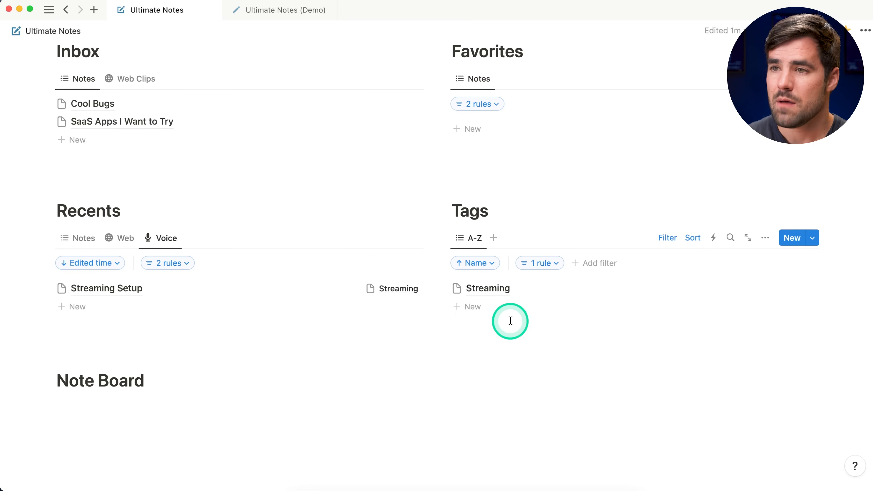
Add two new tags named Bugs and Marketing to the A-Z view.
click(470, 307)
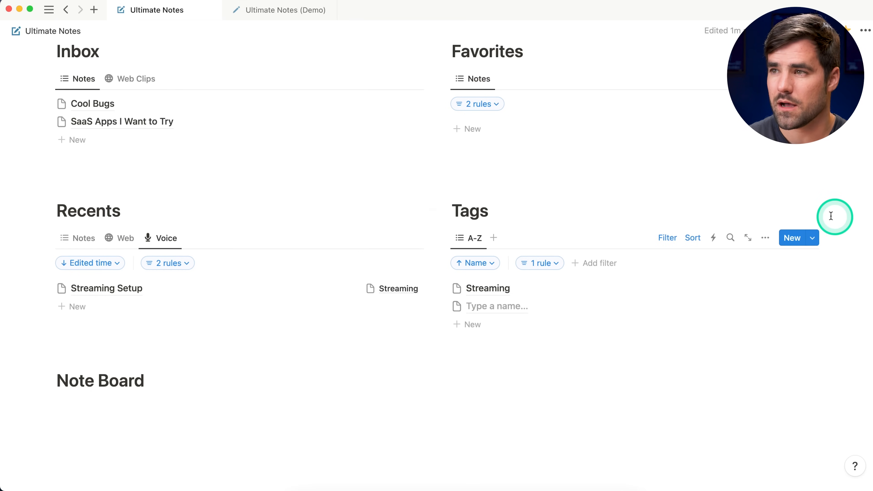
text(Bugs)
key(Escape)
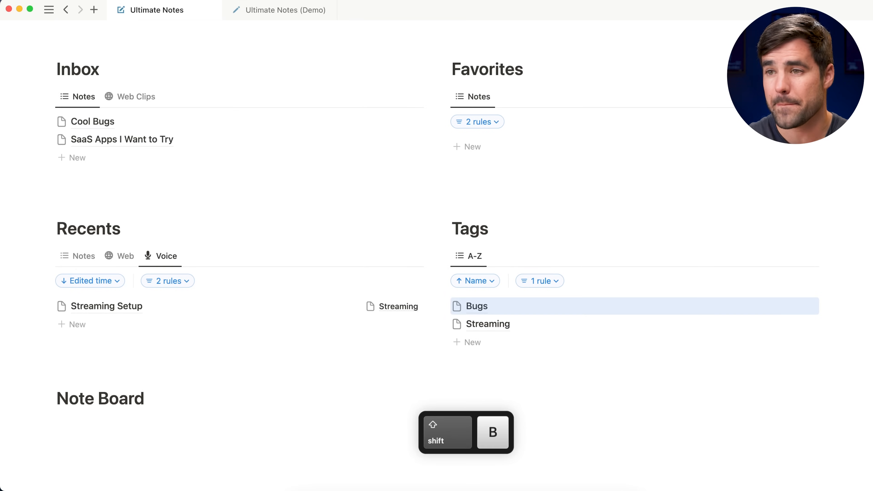
click(468, 343)
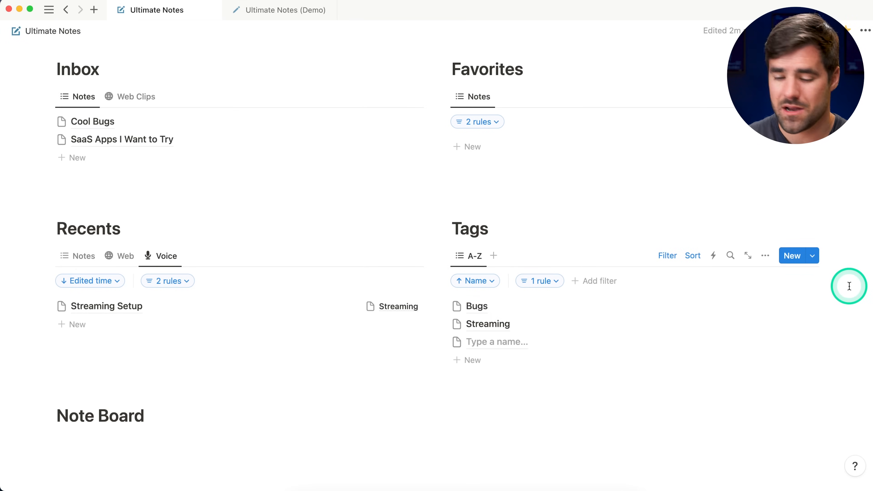
text(Marketing)
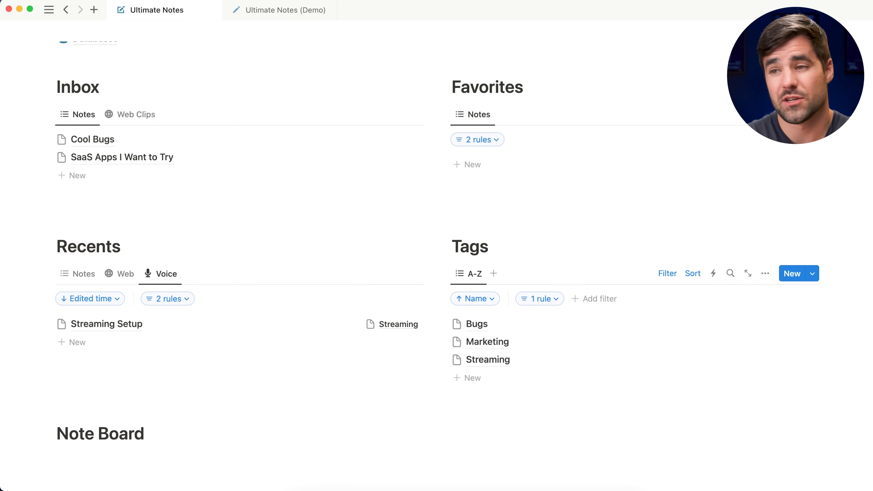
key(Escape)
click(852, 300)
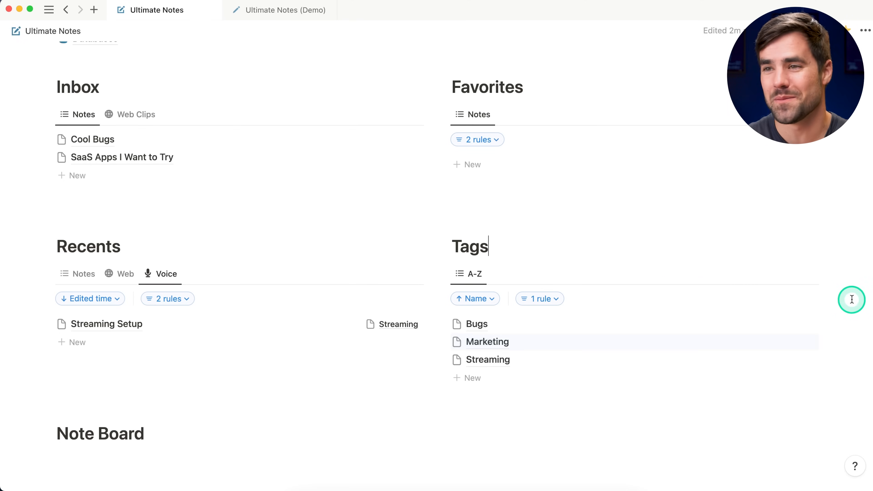
Examine the note-count formula shown beside the tags on the Ultimate Notes (Demo) page.
scroll(852, 300, down, 1)
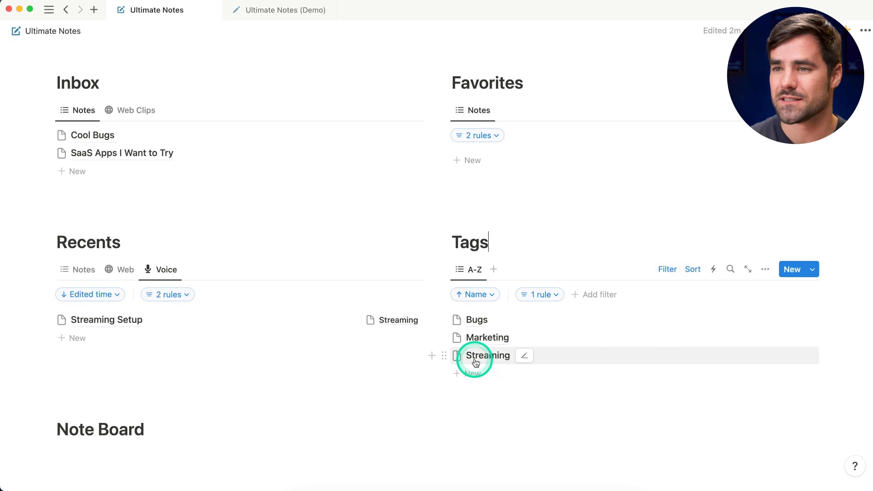
click(270, 20)
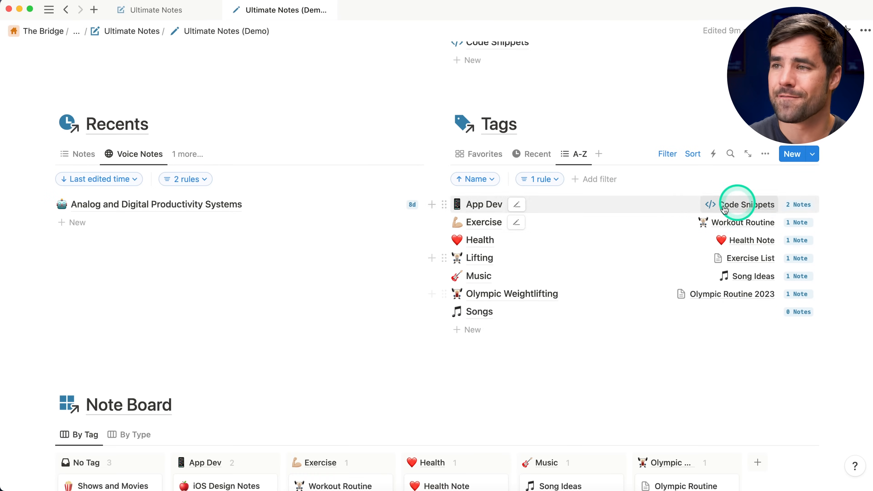
click(806, 223)
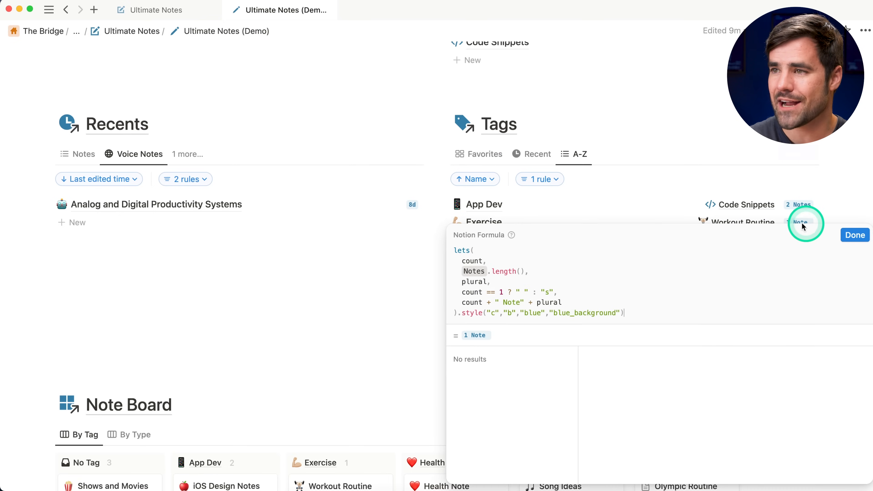
click(852, 237)
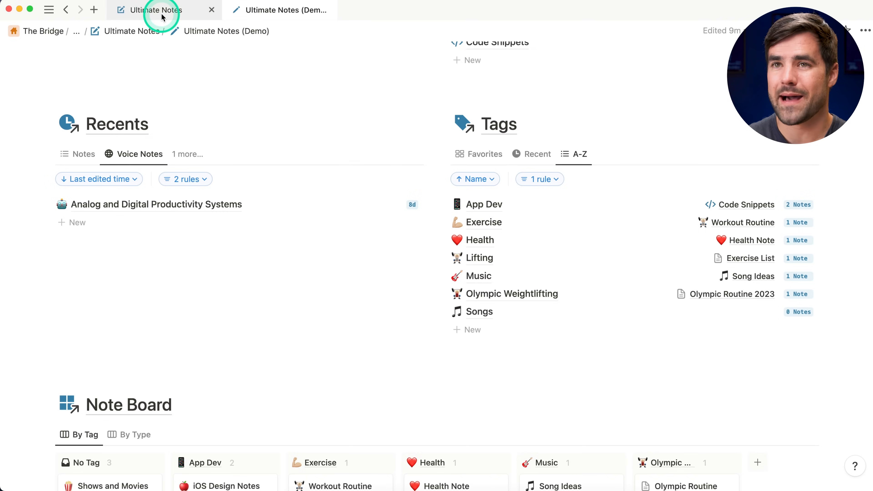
Duplicate the A-Z tags view on the Ultimate Notes page and name the copy Favorites.
click(162, 14)
click(474, 195)
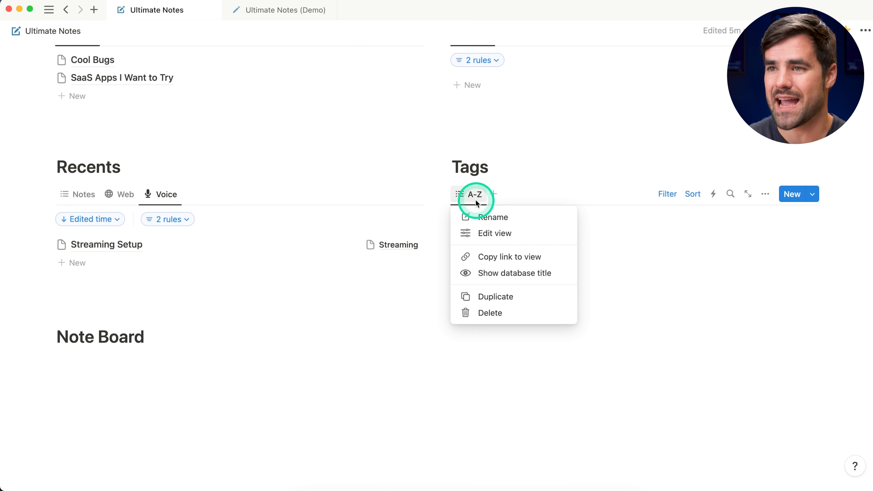
click(505, 296)
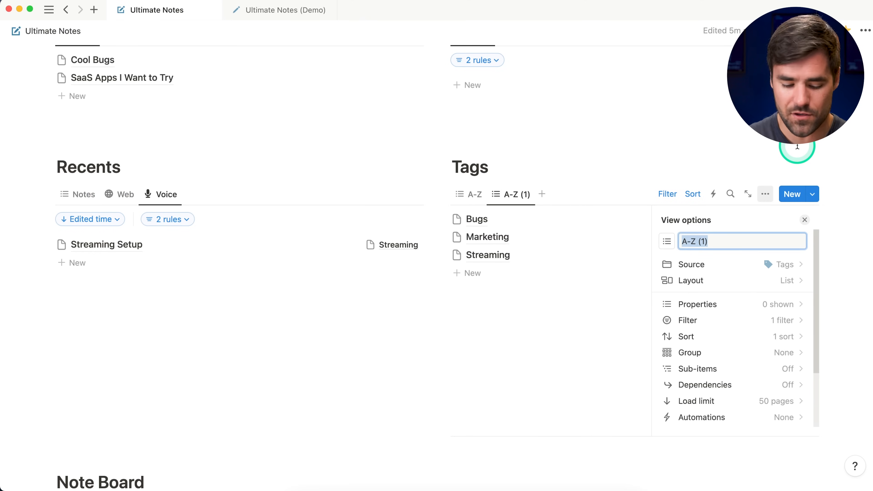
text(Favorites)
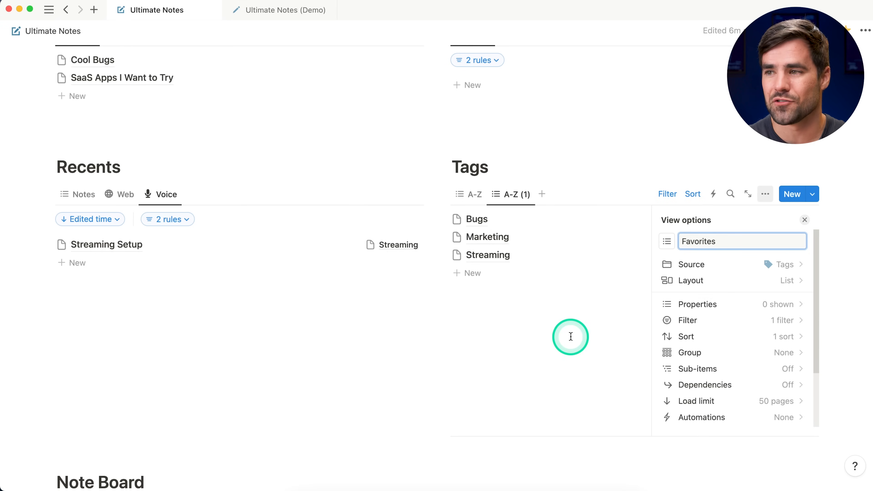
Set the load limit of the Favorites tags view to 10 pages.
scroll(751, 388, down, 1)
click(751, 387)
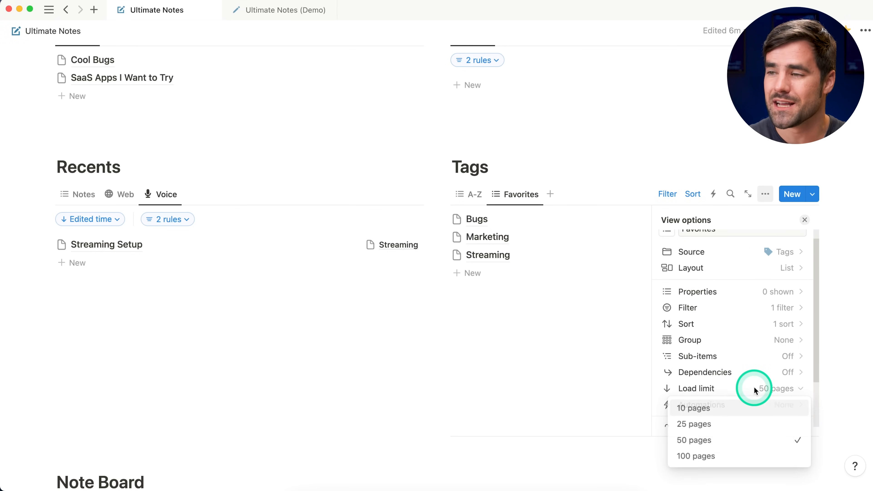
click(737, 406)
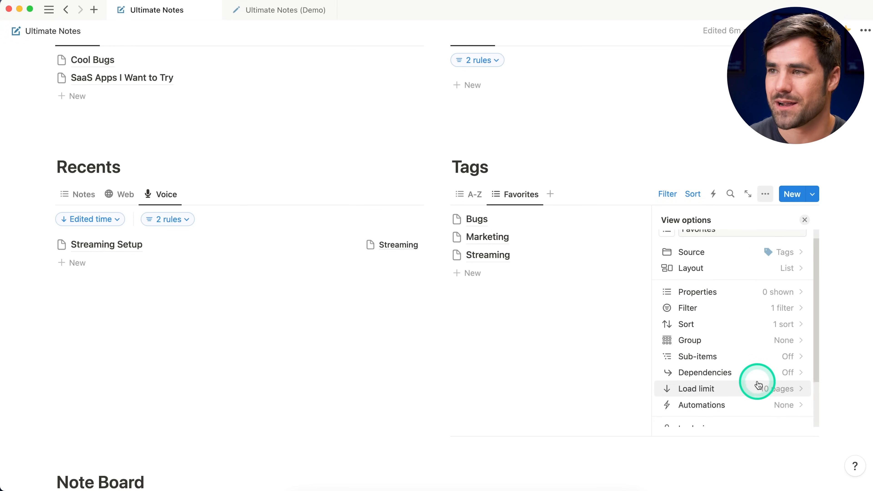
scroll(756, 383, up, 1)
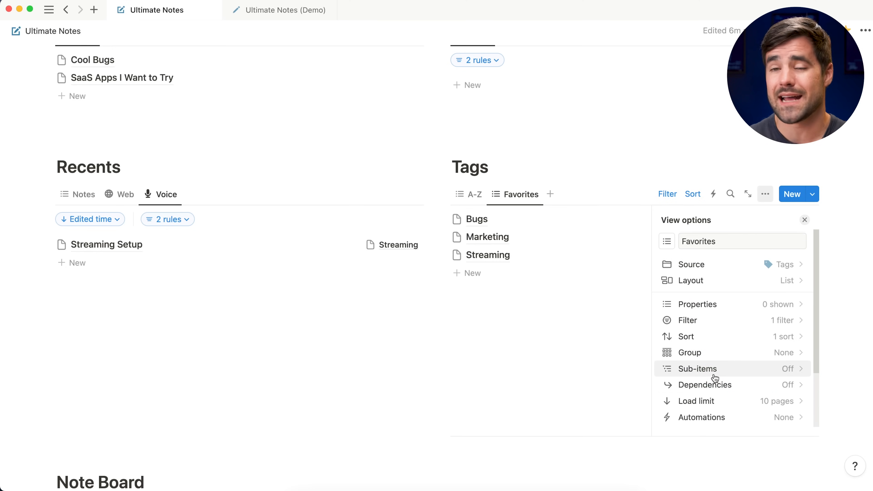
click(804, 220)
Set the load limit of the A-Z tags view to 10 pages.
click(478, 203)
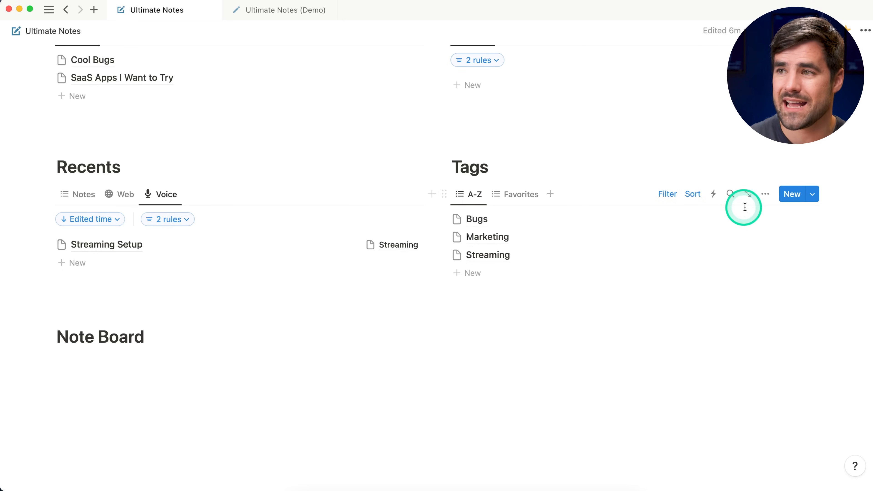
click(765, 194)
click(750, 402)
click(712, 419)
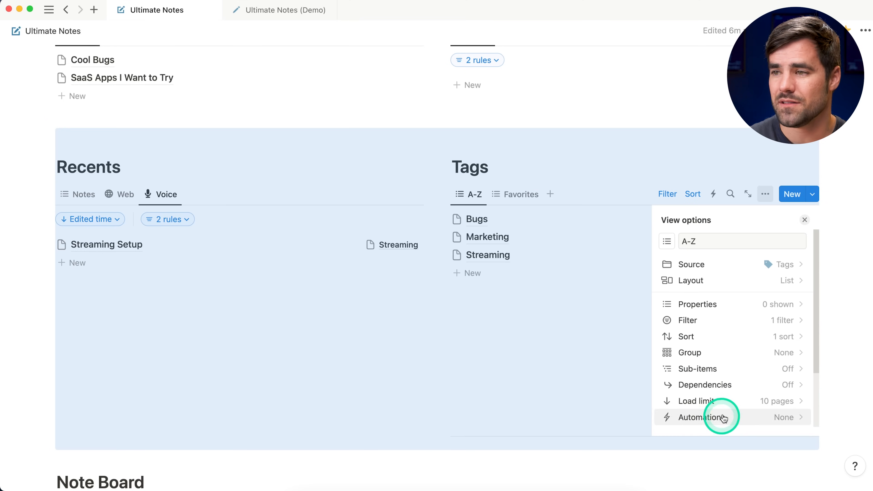
click(804, 220)
Change the Favorites tags view to the Gallery layout.
click(530, 199)
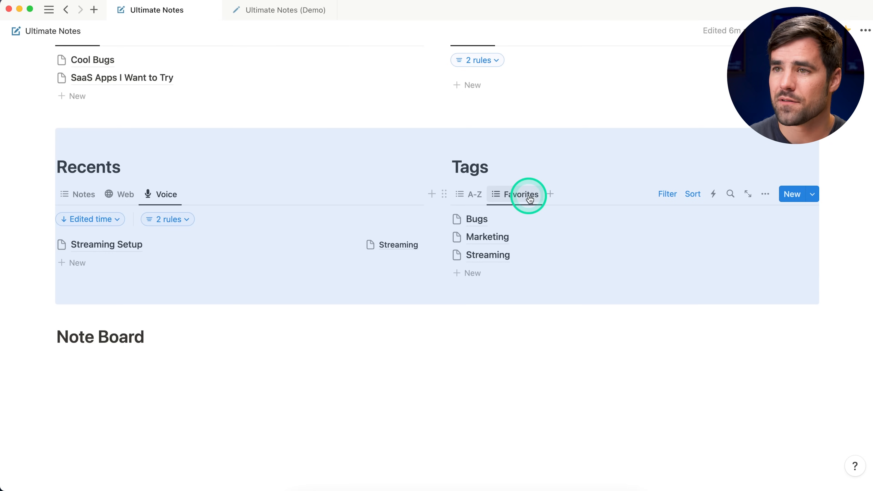
click(807, 241)
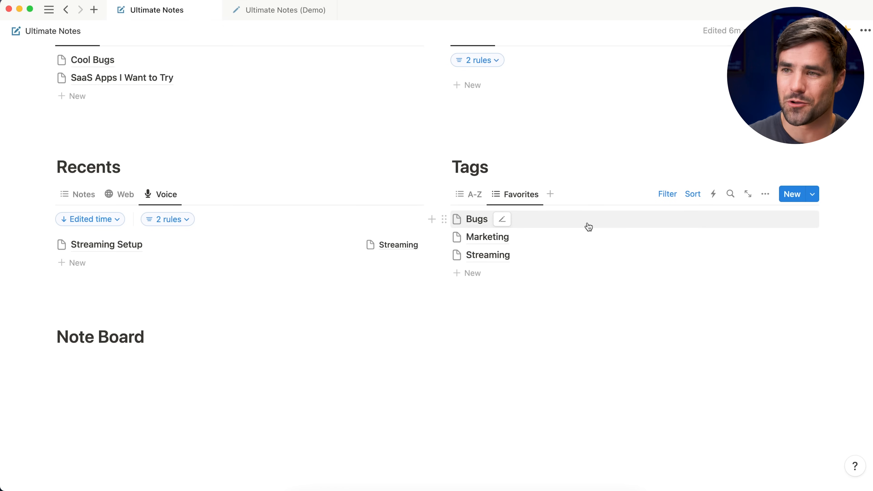
click(763, 194)
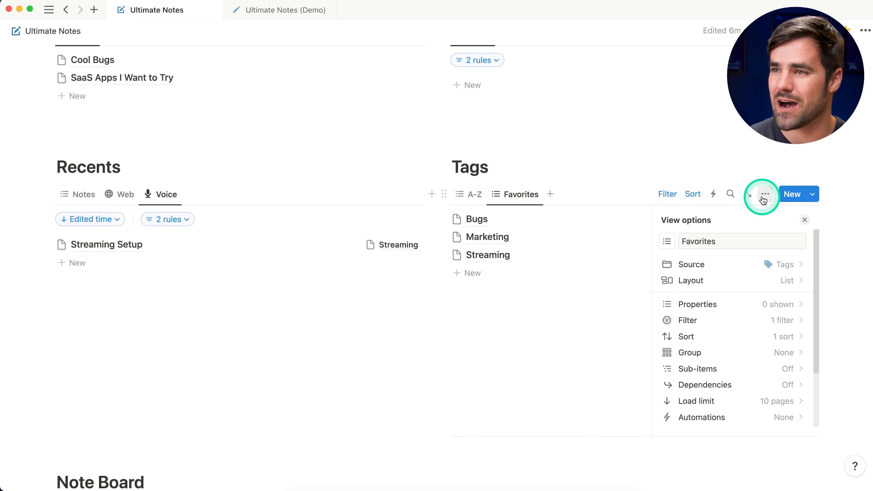
click(719, 278)
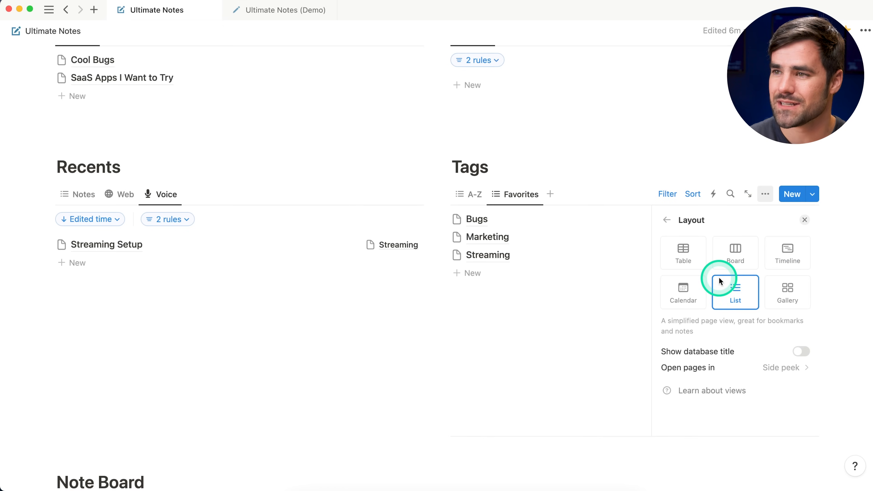
click(790, 294)
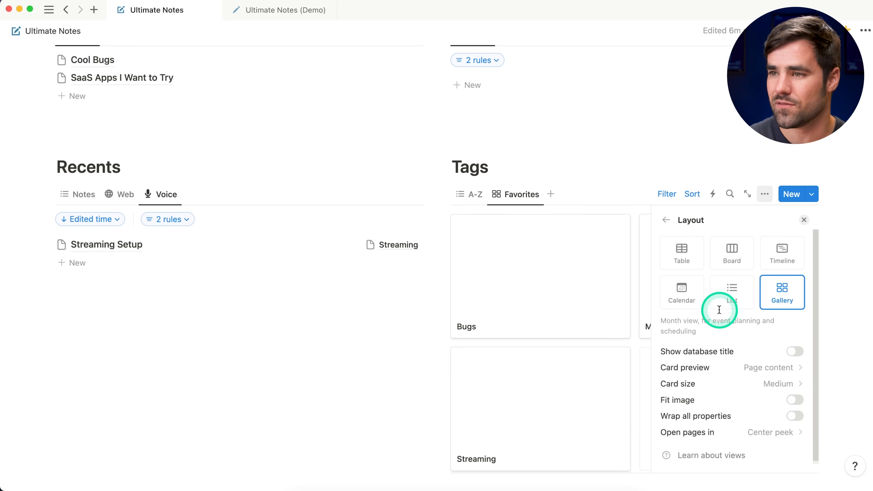
Set the Favorites gallery's card preview to Page cover and its card size to Small.
scroll(720, 310, down, 1)
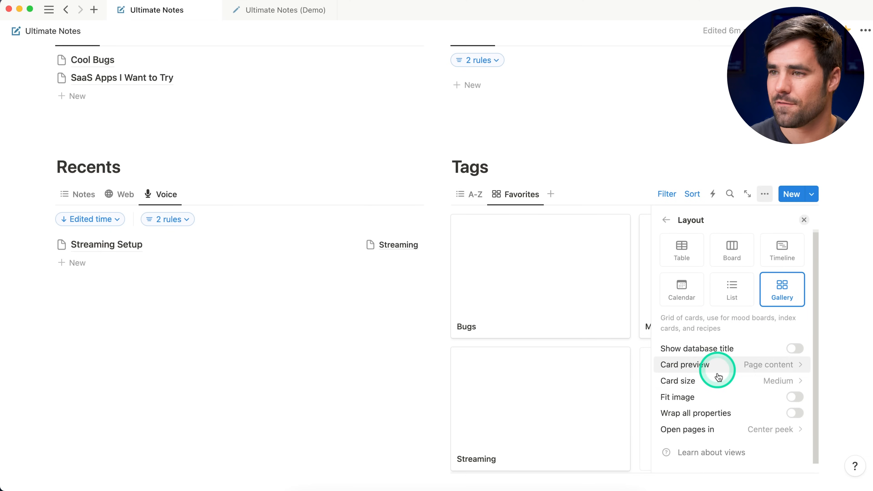
click(793, 366)
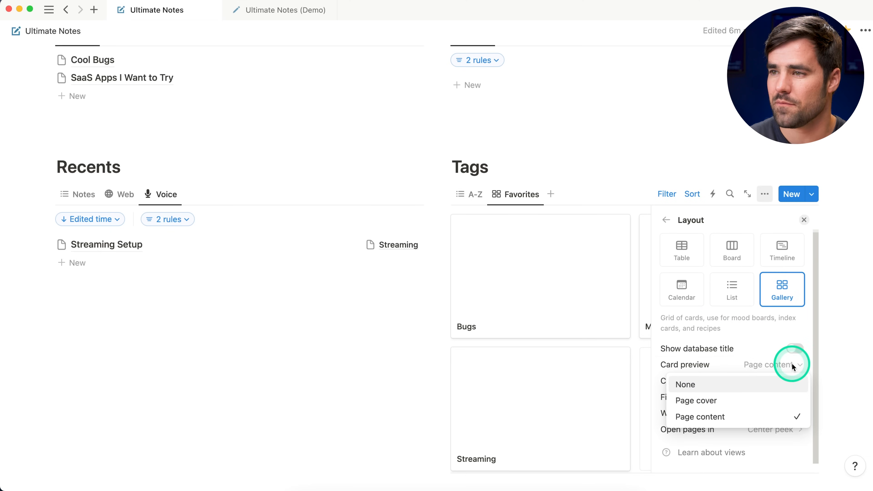
click(744, 401)
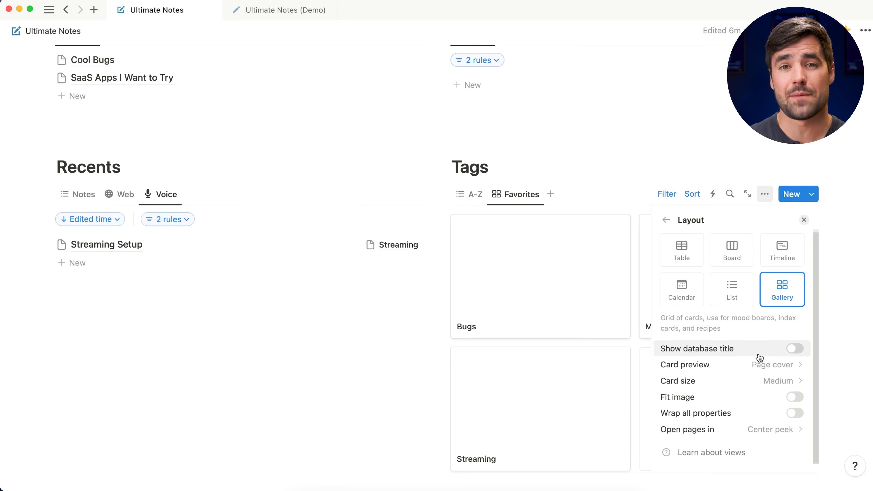
click(756, 379)
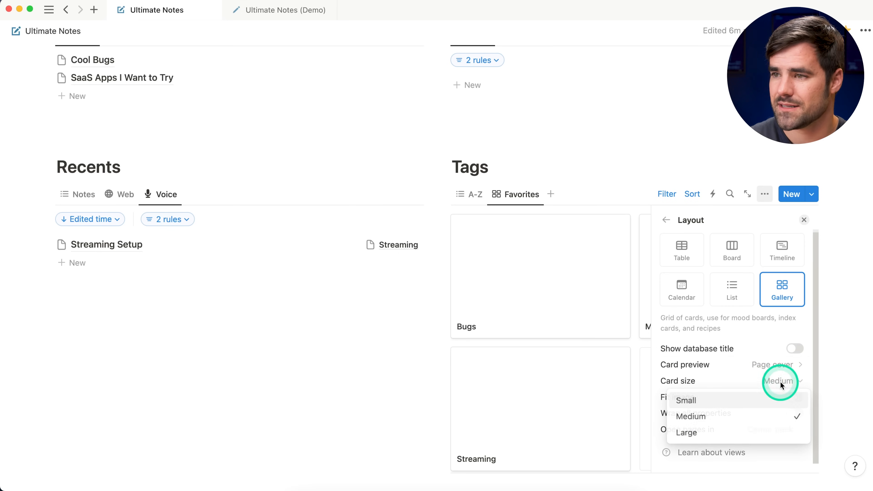
click(732, 400)
Turn on wrapping of all properties in the Favorites gallery and make its pages open in Side peek.
scroll(756, 385, down, 2)
click(795, 377)
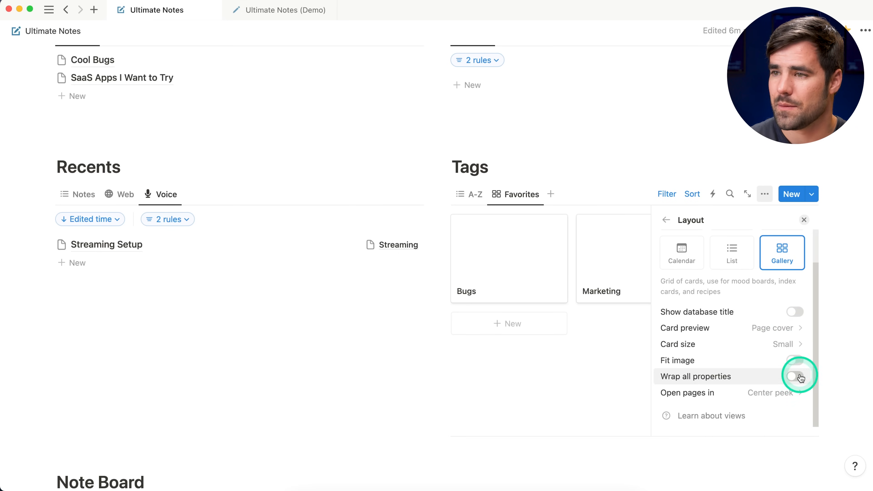
click(802, 377)
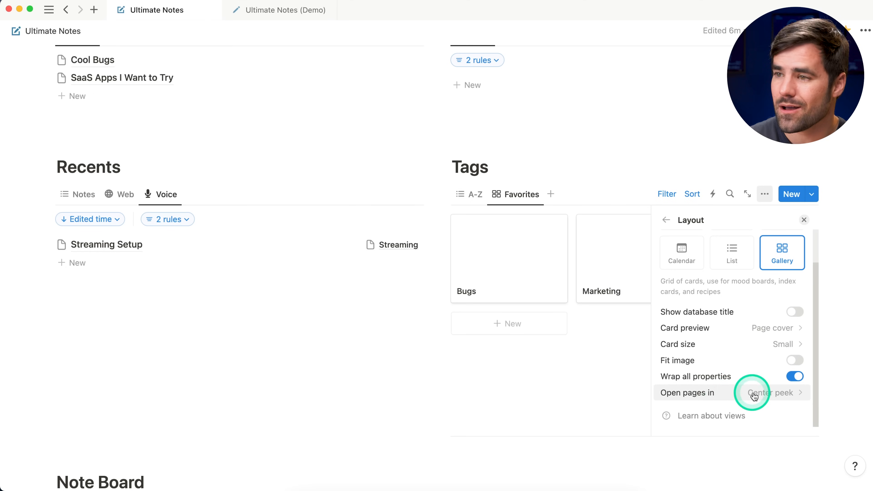
click(776, 396)
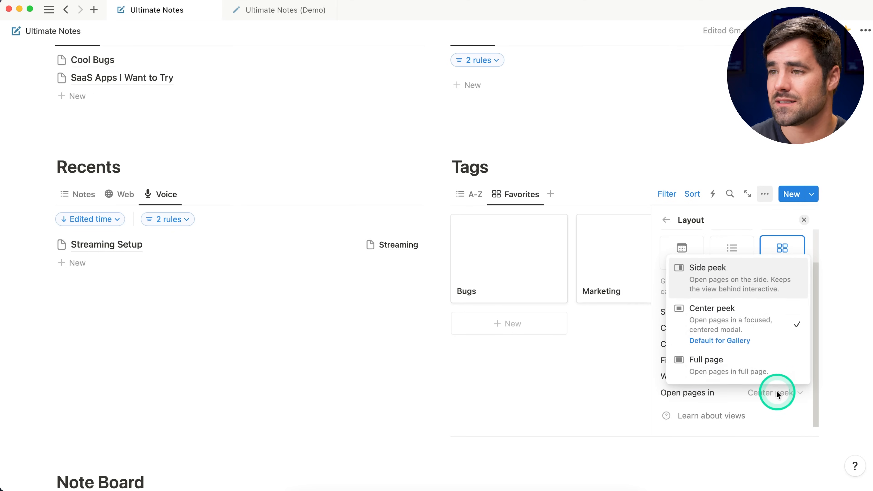
click(679, 276)
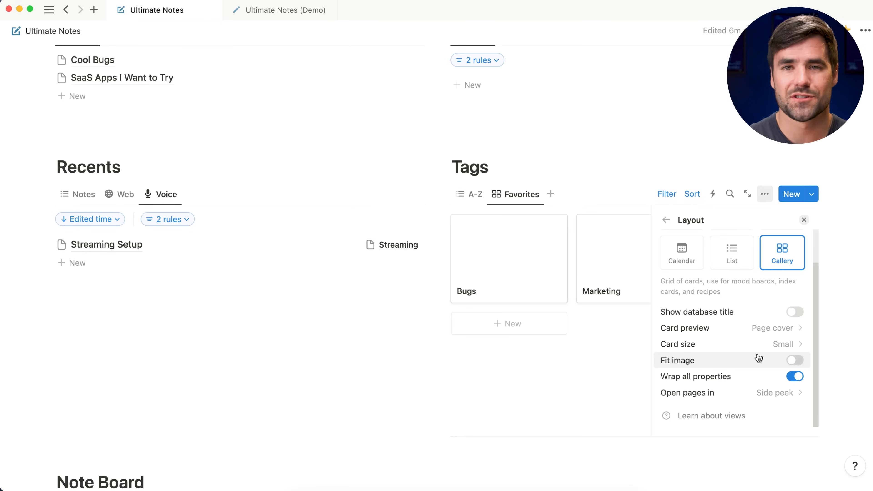
click(785, 249)
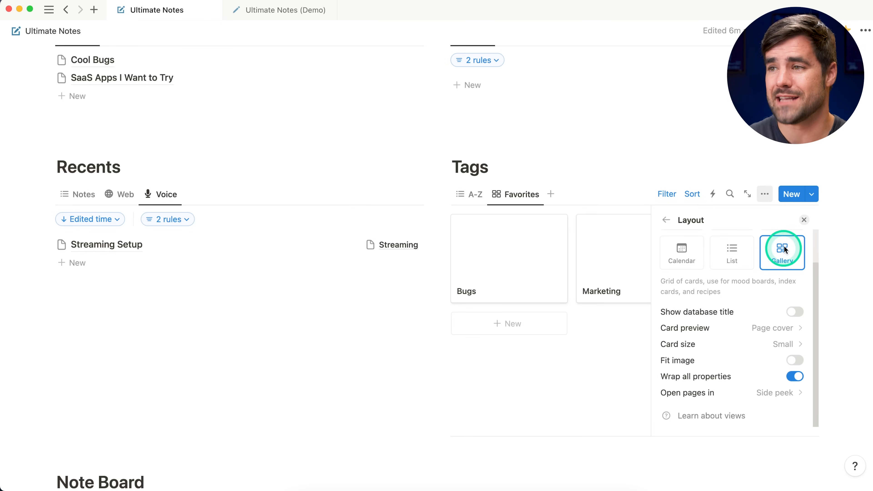
click(803, 220)
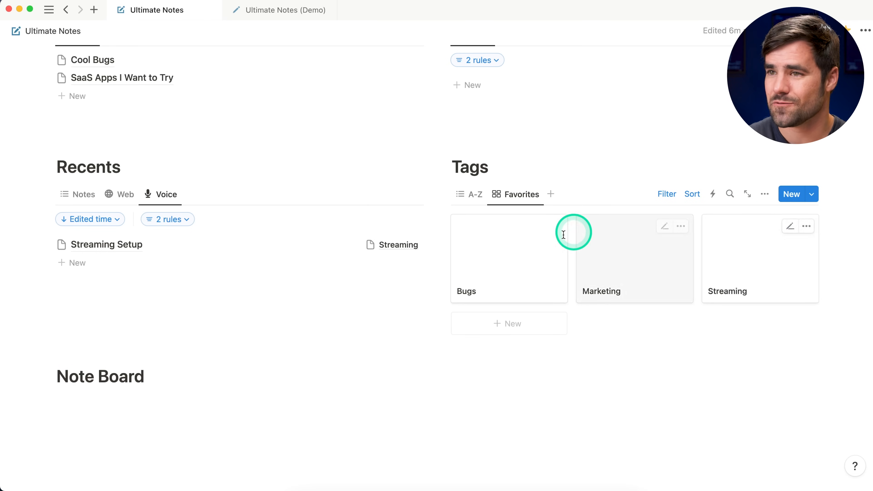
Preview the Bugs tag in side peek next to the dashboard, and close the preview.
click(510, 279)
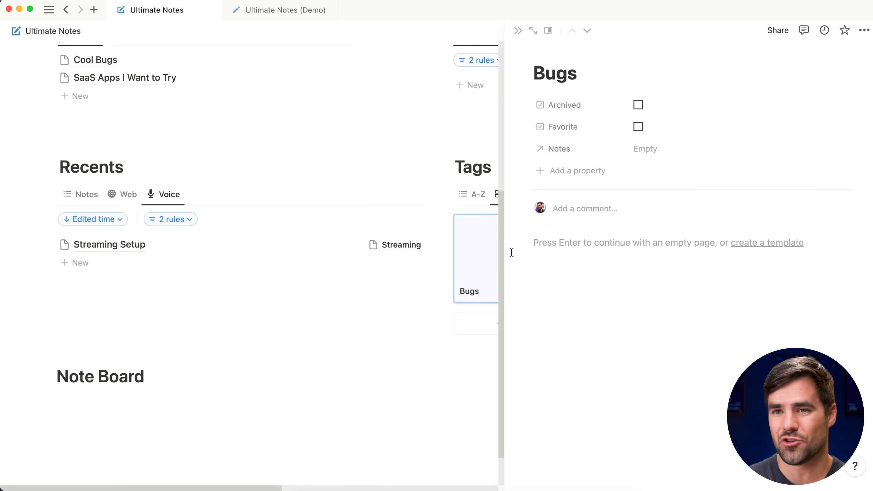
scroll(365, 238, up, 5)
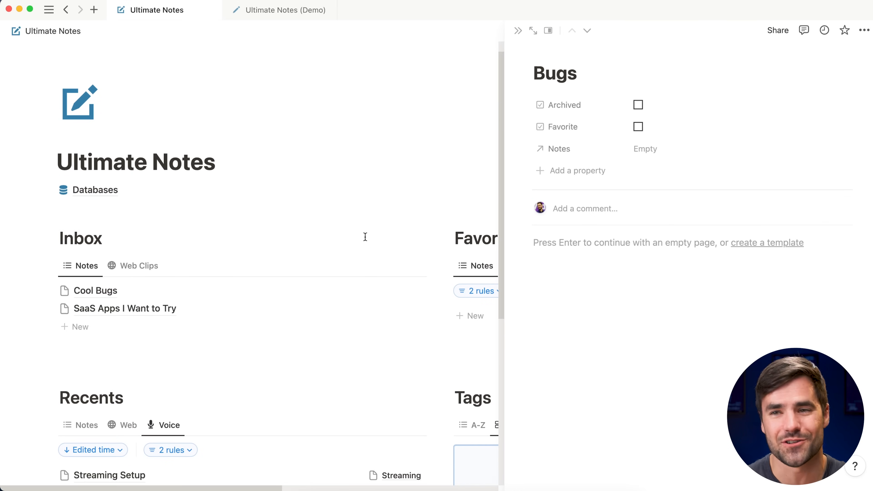
scroll(364, 239, down, 3)
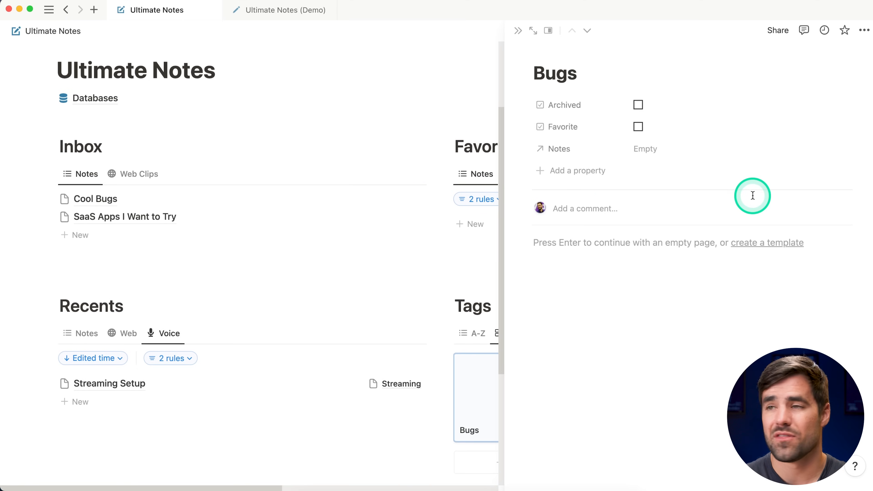
click(517, 31)
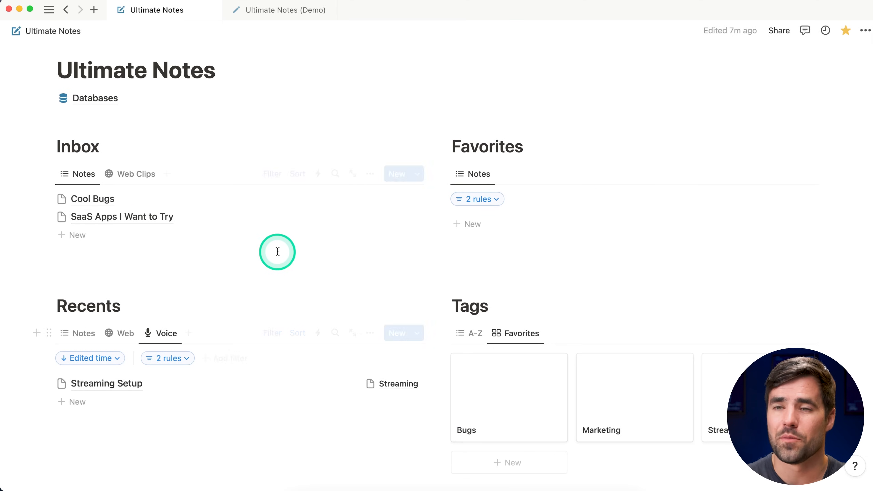
Add a second filter rule to the Favorites tags view so that Favorite is checked.
scroll(276, 257, down, 3)
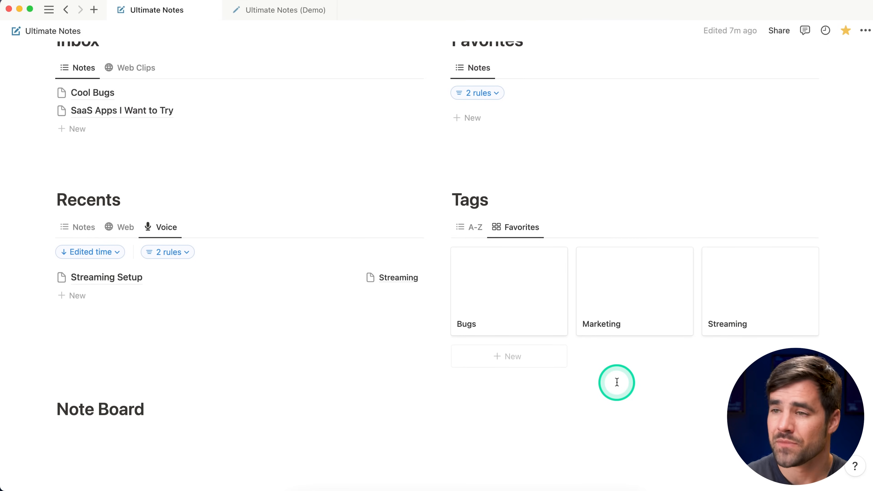
scroll(615, 382, down, 1)
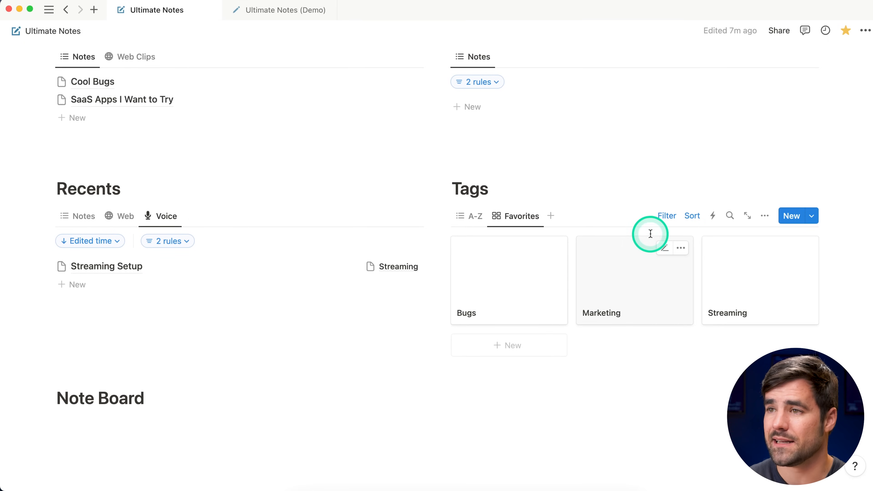
click(661, 220)
click(554, 243)
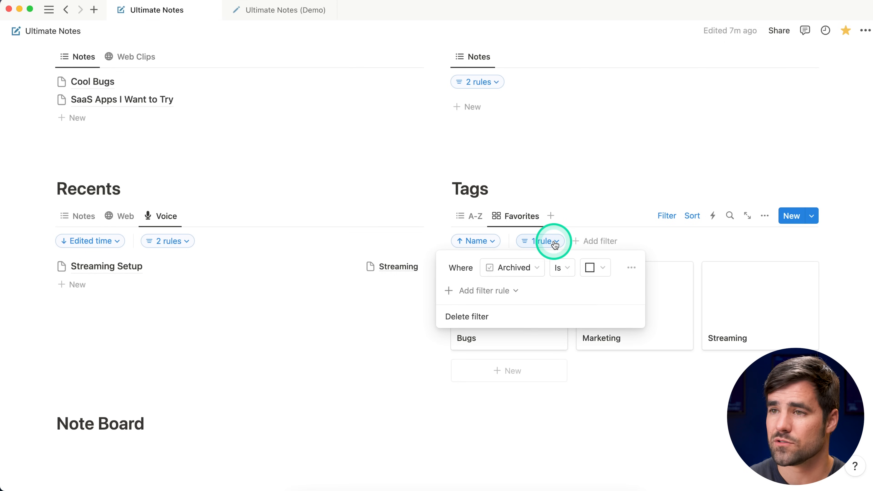
click(499, 290)
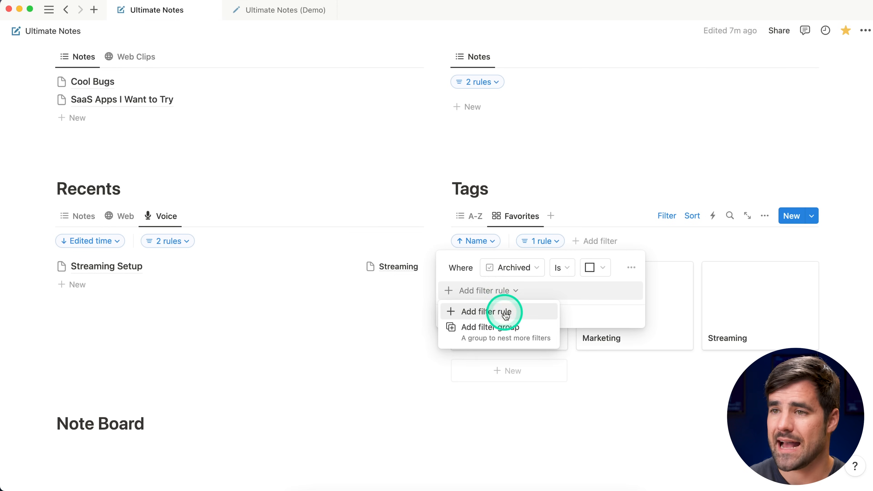
click(503, 308)
click(519, 296)
click(497, 370)
click(598, 291)
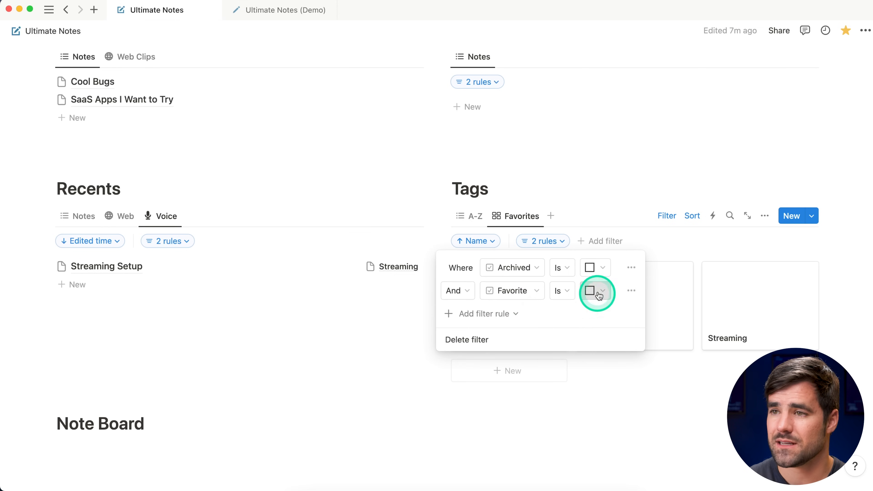
click(584, 327)
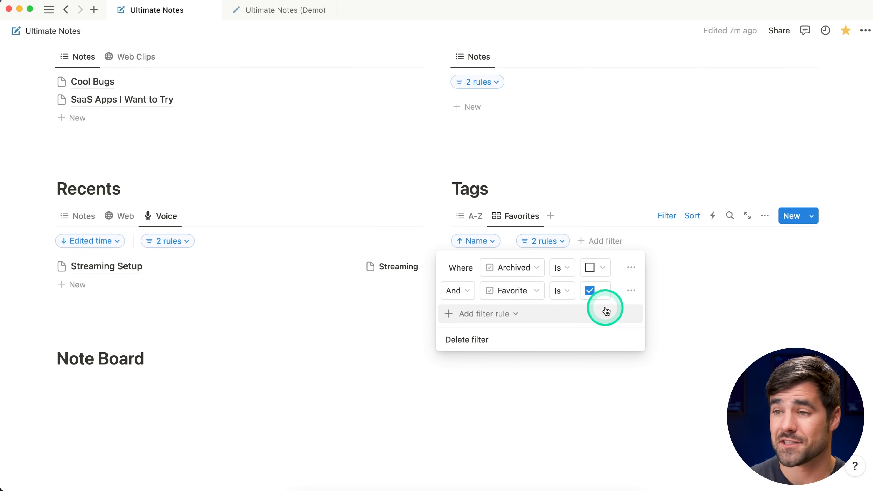
click(857, 175)
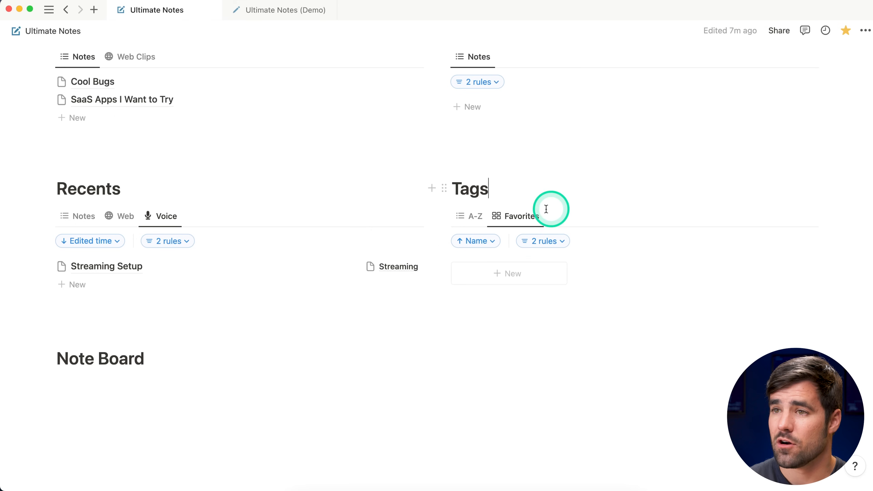
Mark the Marketing tag as a favorite from the A-Z view and return to the Favorites gallery.
click(473, 216)
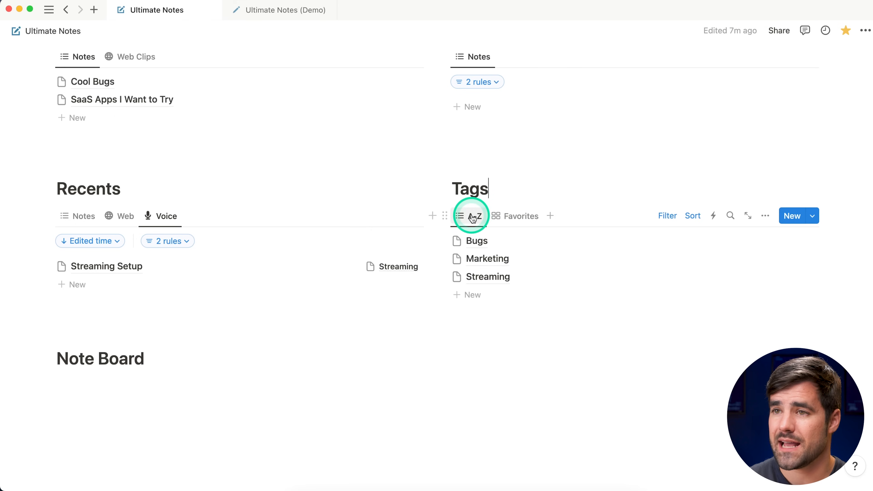
click(485, 259)
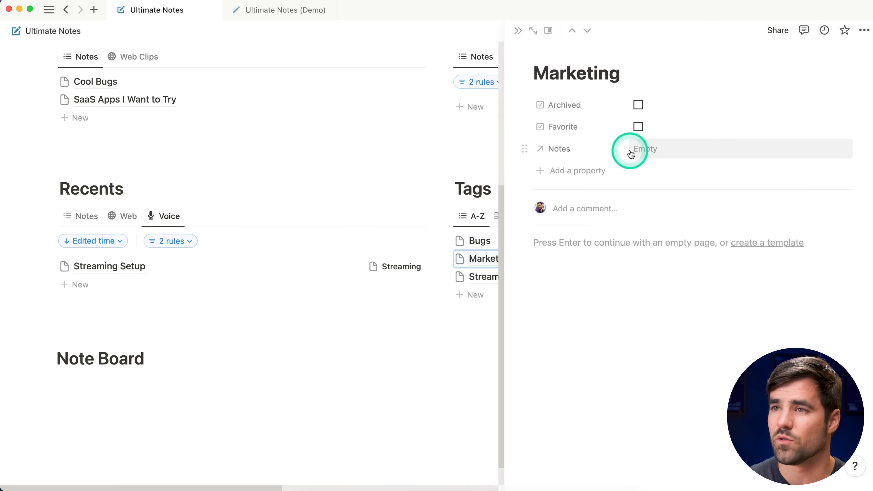
click(633, 121)
click(517, 31)
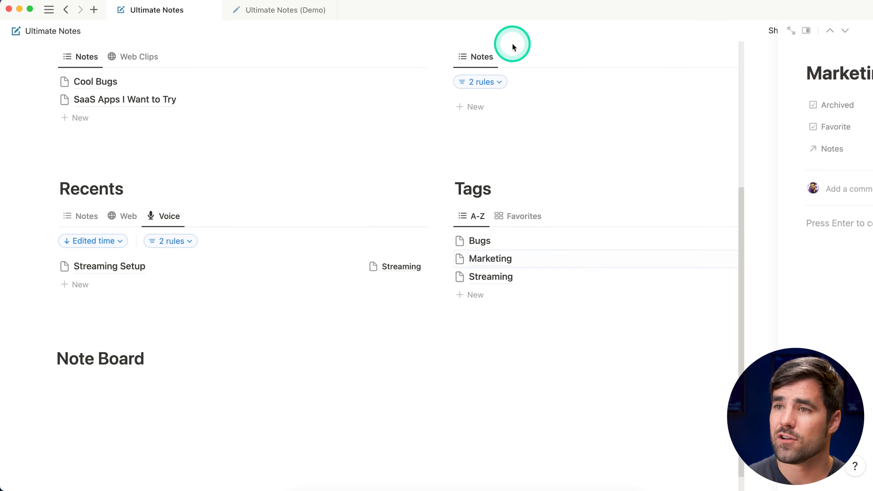
click(513, 215)
click(504, 287)
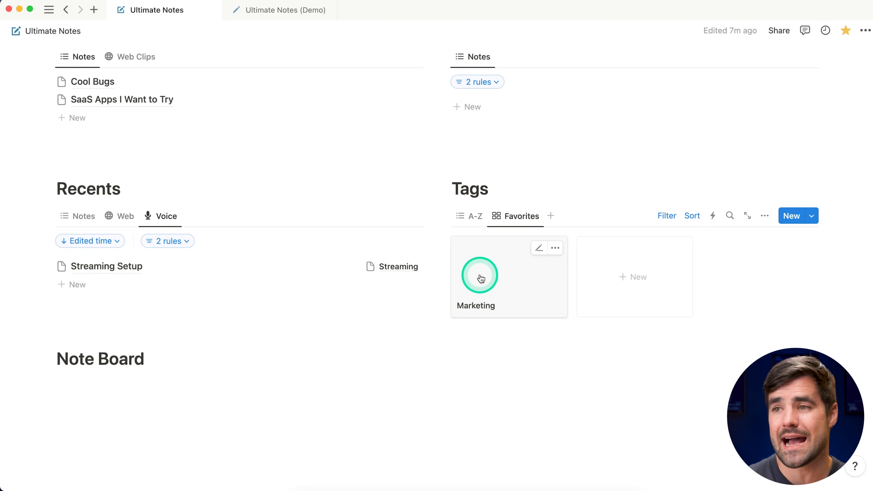
Add an empty text line directly below the Note Board heading.
scroll(498, 276, down, 1)
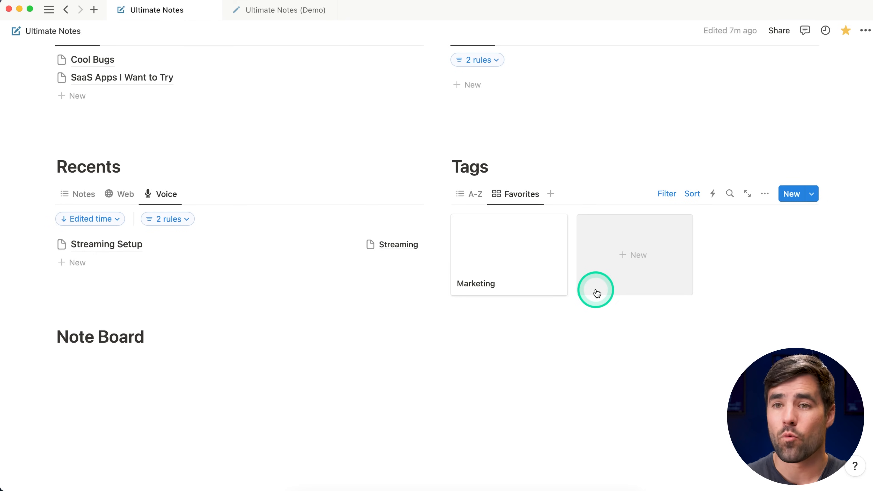
drag(150, 341, 62, 338)
click(241, 347)
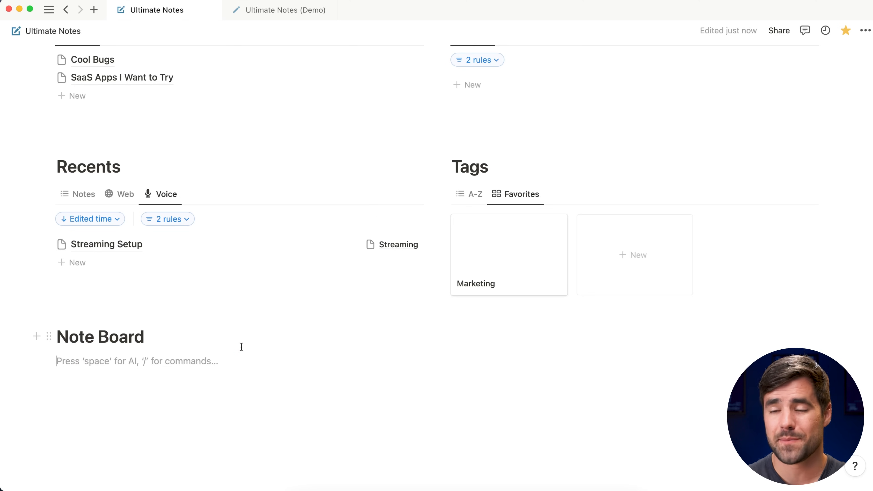
On the Ultimate Notes (Demo) page, move the House Tour Notes card from No Tag to Music and back to No Tag.
scroll(347, 147, down, 1)
click(266, 13)
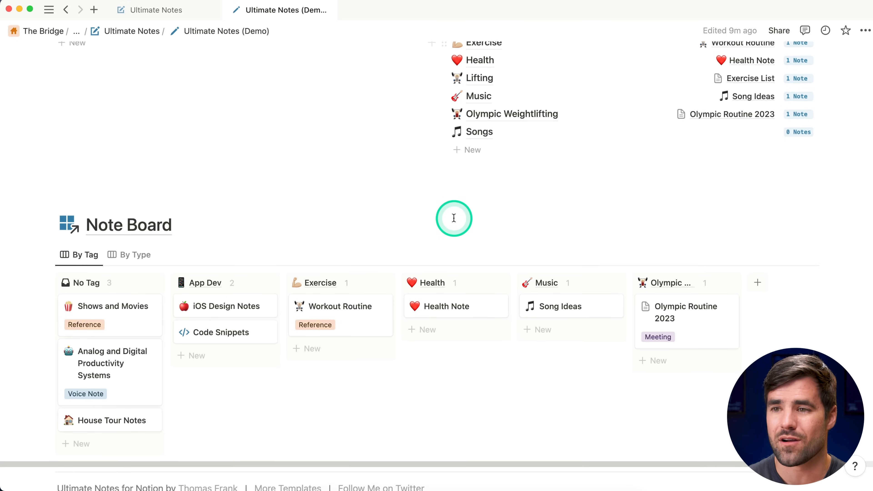
scroll(453, 218, down, 1)
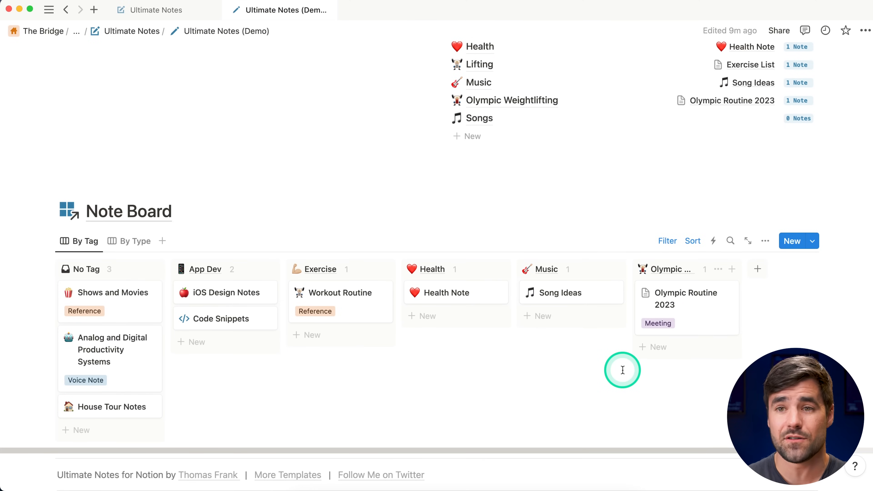
scroll(437, 333, down, 1)
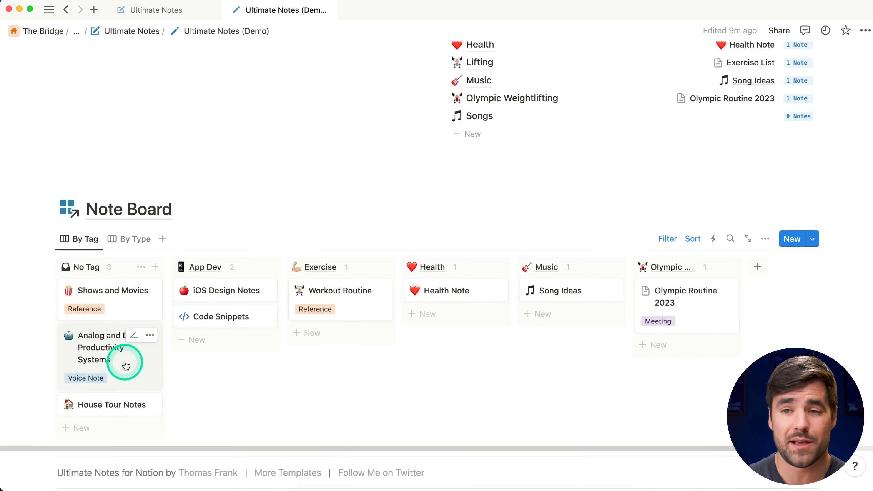
mouse_move(98, 405)
mouse_down()
mouse_move(91, 409)
mouse_move(392, 388)
mouse_move(562, 330)
mouse_move(429, 318)
mouse_move(552, 314)
mouse_up()
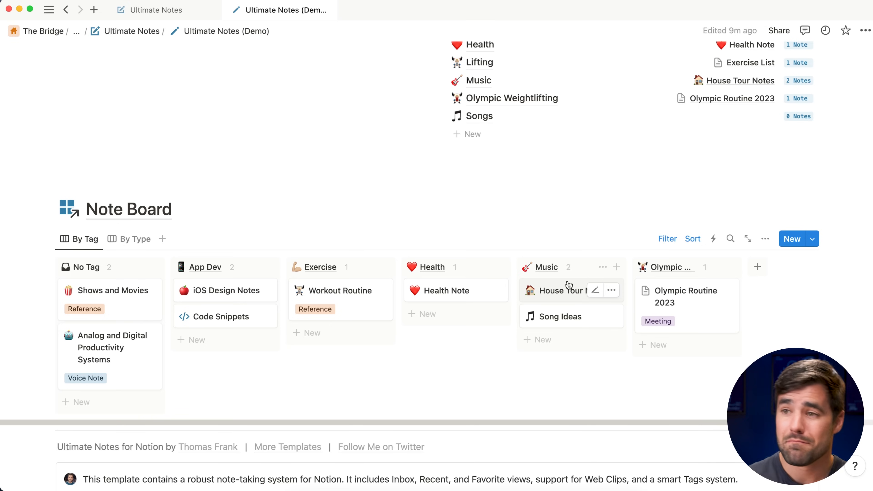
drag(569, 285, 250, 399)
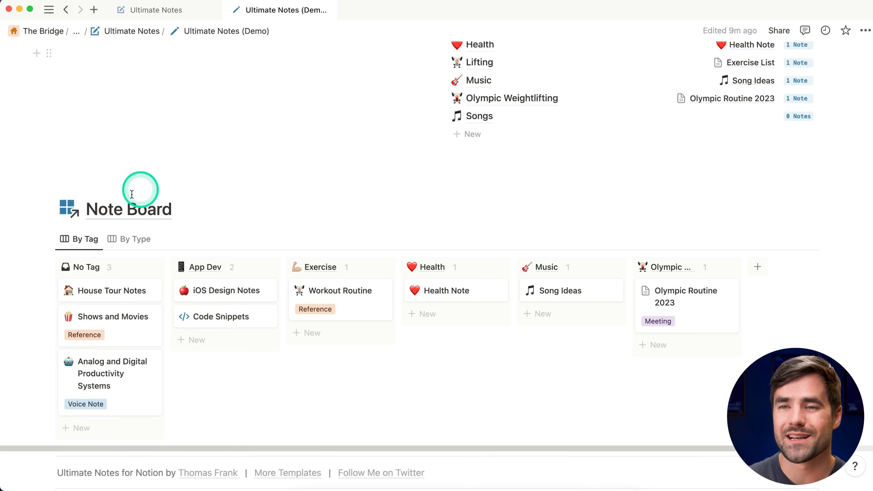
Back on the Ultimate Notes page, insert a board under the Note Board heading as a new empty view of the Notes database.
click(156, 10)
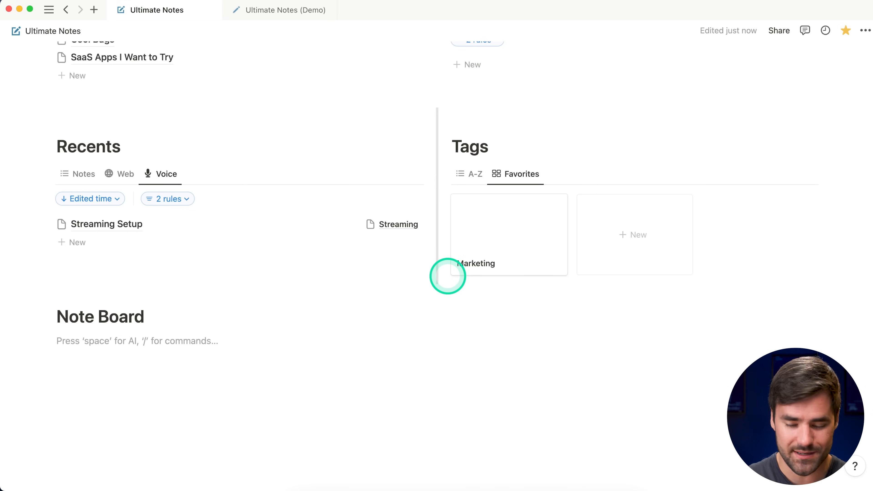
text(/boar)
key(Return)
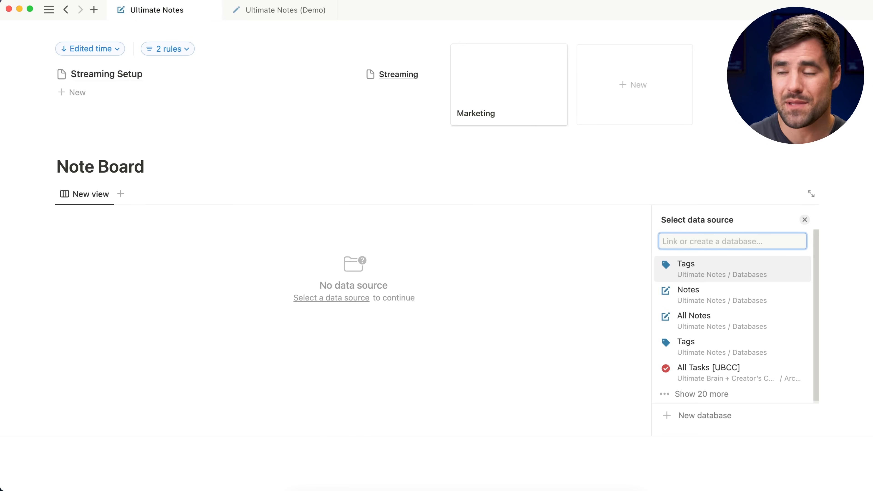
click(772, 299)
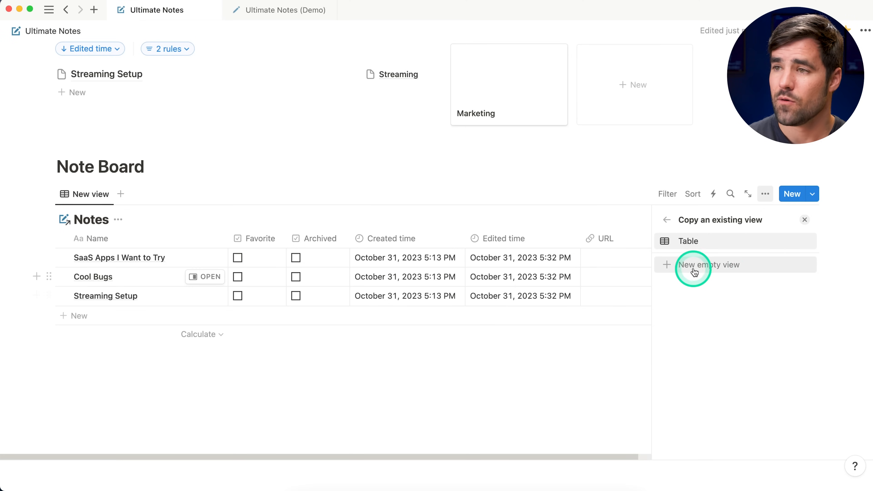
click(765, 267)
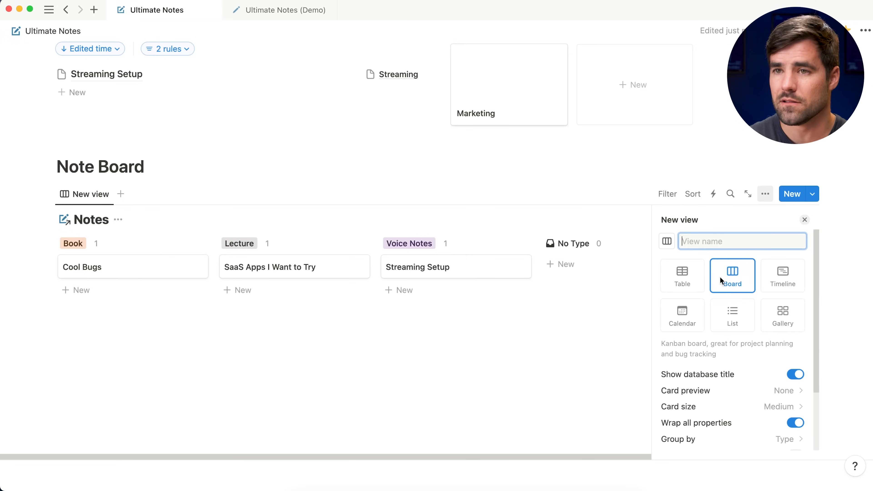
click(138, 205)
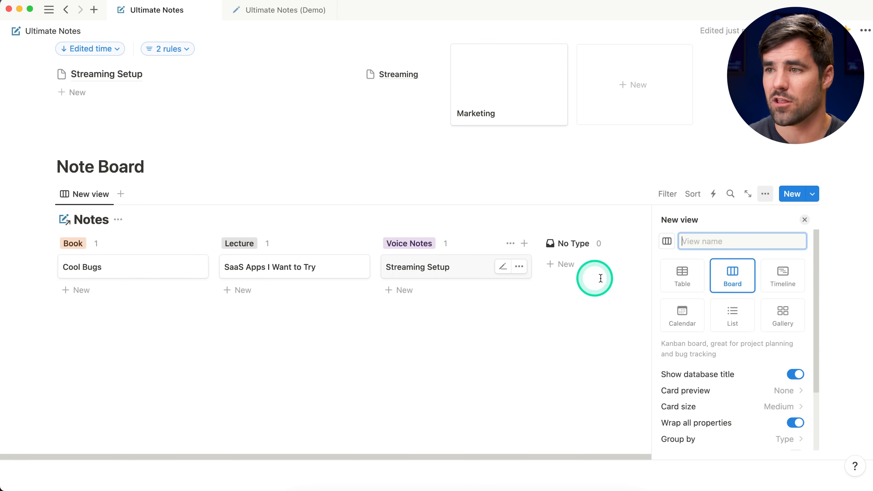
Group the note board by Tag and turn on color columns.
scroll(717, 283, down, 3)
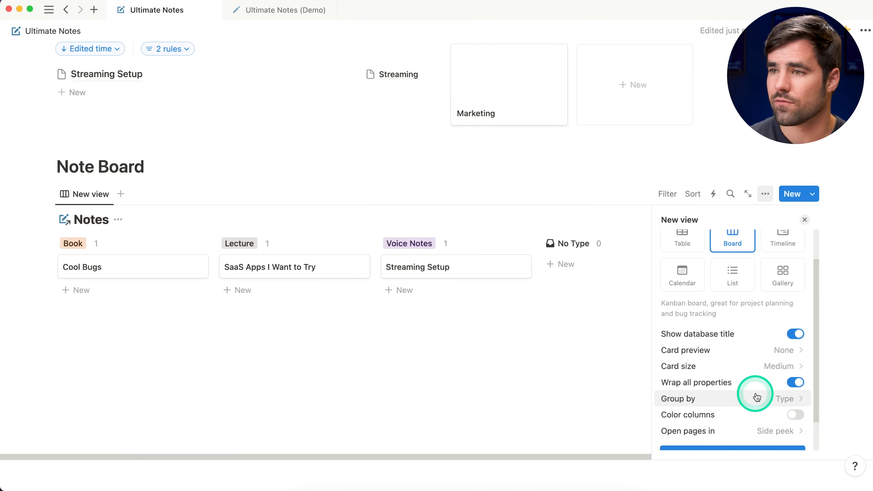
click(746, 399)
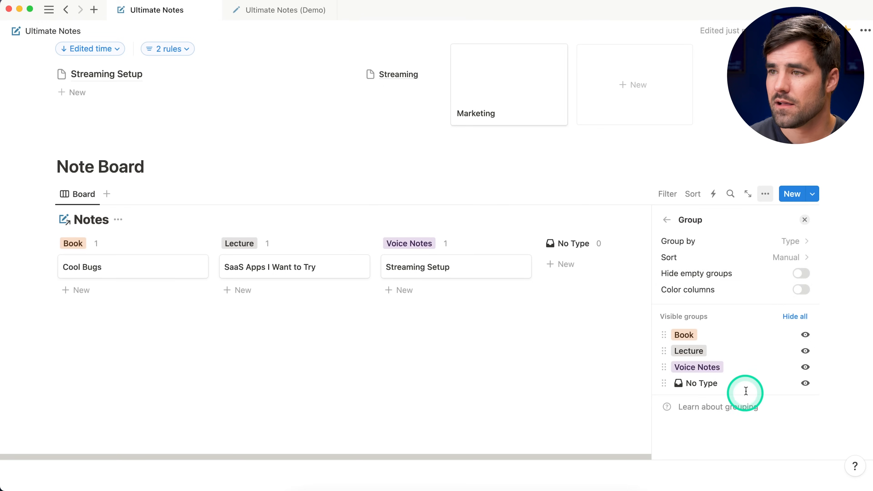
click(786, 245)
click(712, 346)
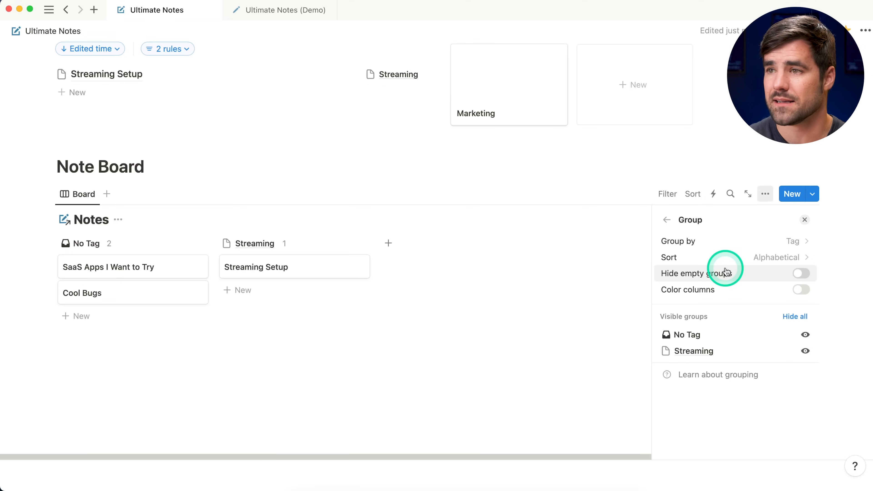
click(799, 289)
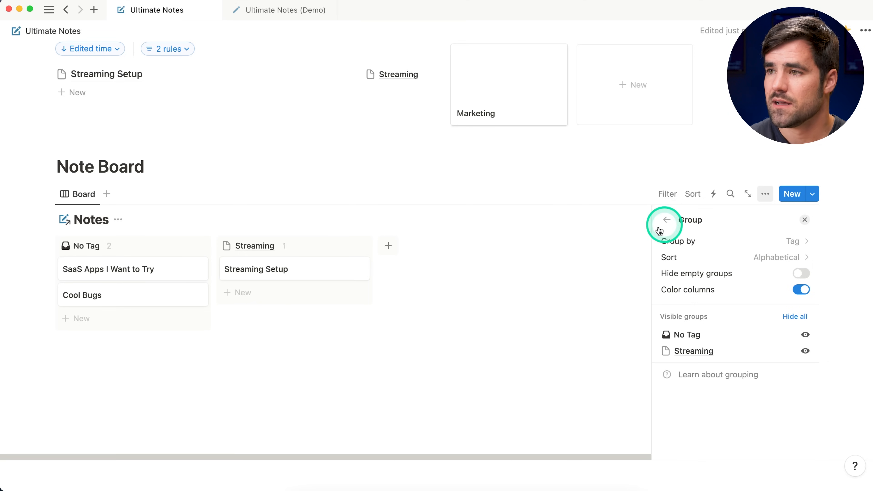
Set the note board's card size to Small and hide its Notes database title.
click(669, 221)
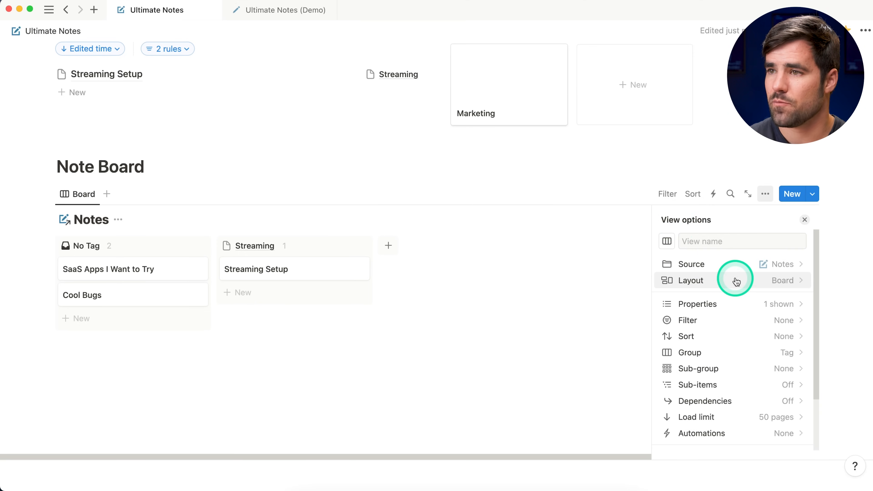
click(743, 282)
scroll(748, 296, down, 1)
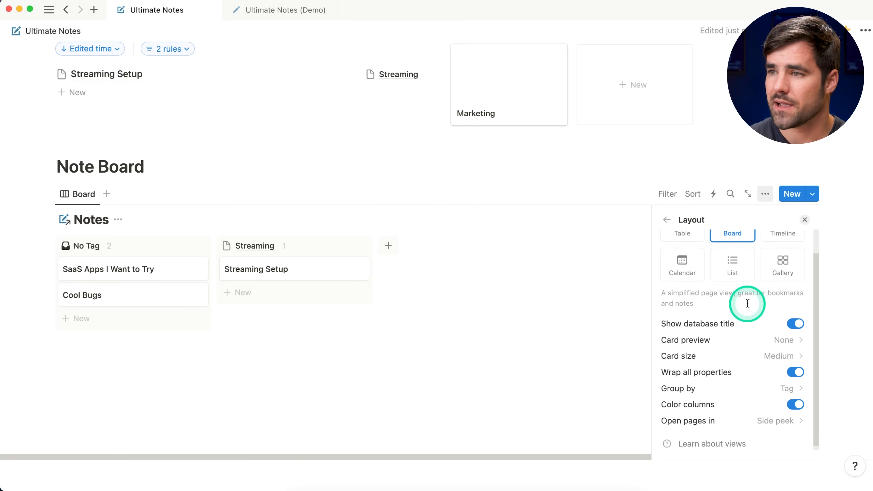
scroll(700, 379, down, 1)
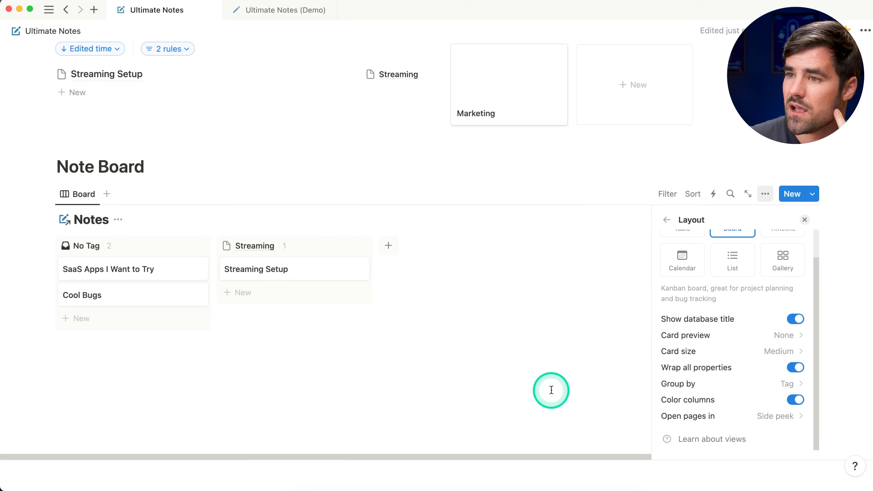
click(772, 352)
click(750, 367)
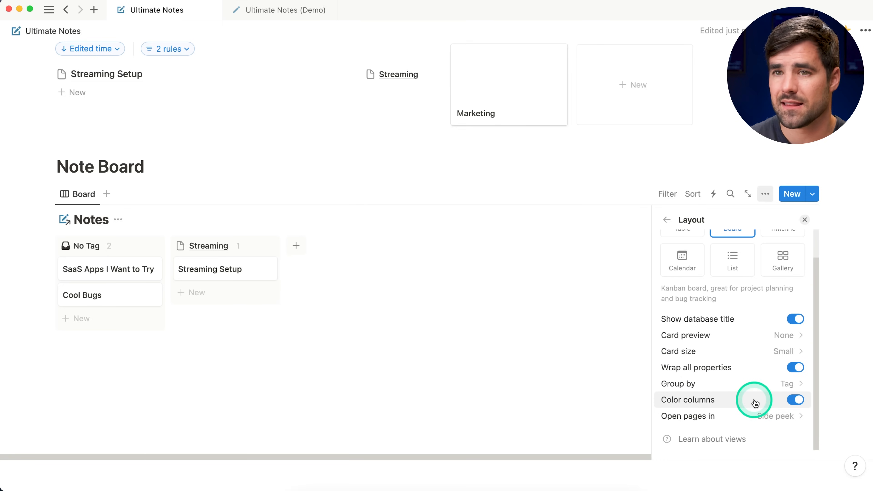
scroll(757, 395, up, 2)
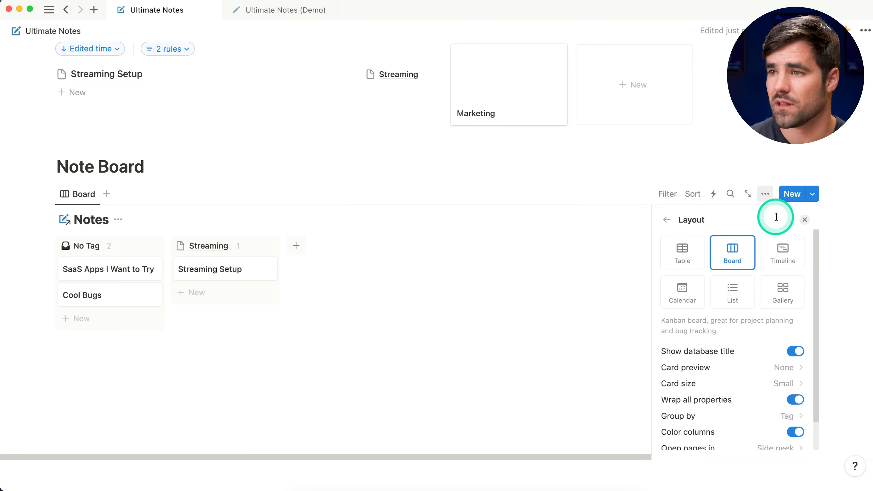
click(808, 219)
click(118, 227)
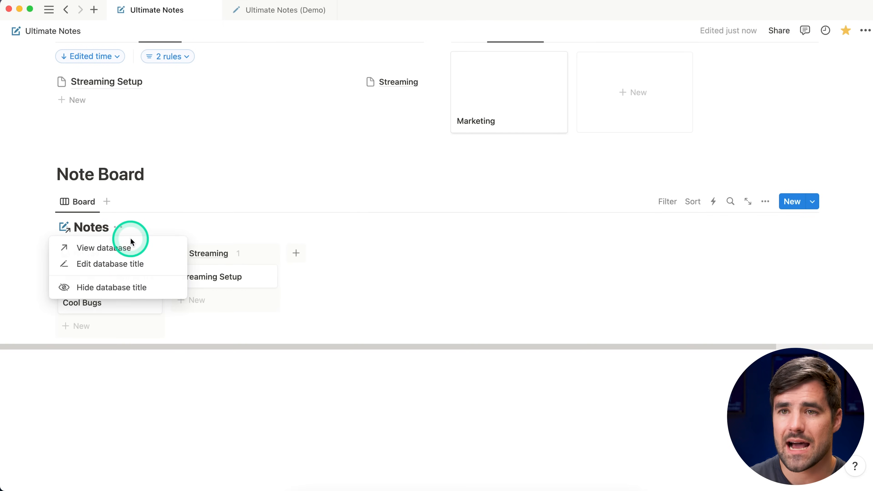
click(111, 288)
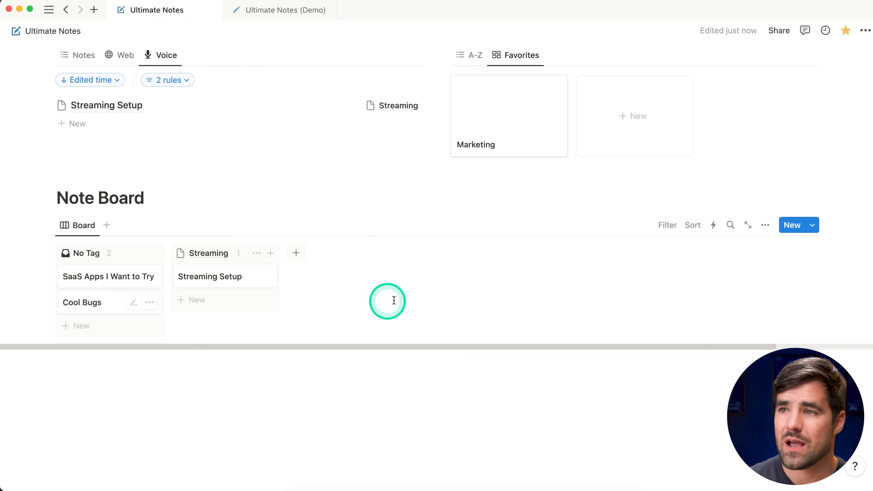
Add an advanced filter to the note board so that Archived is Unchecked.
click(667, 225)
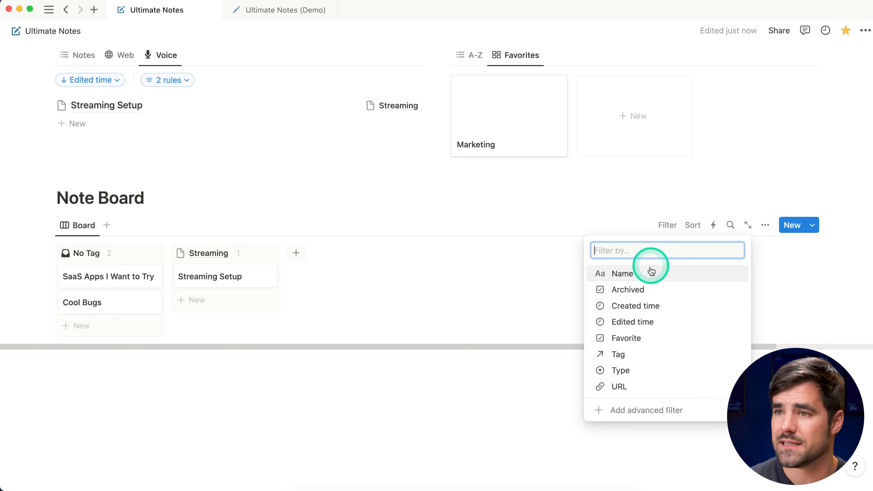
click(636, 410)
click(90, 282)
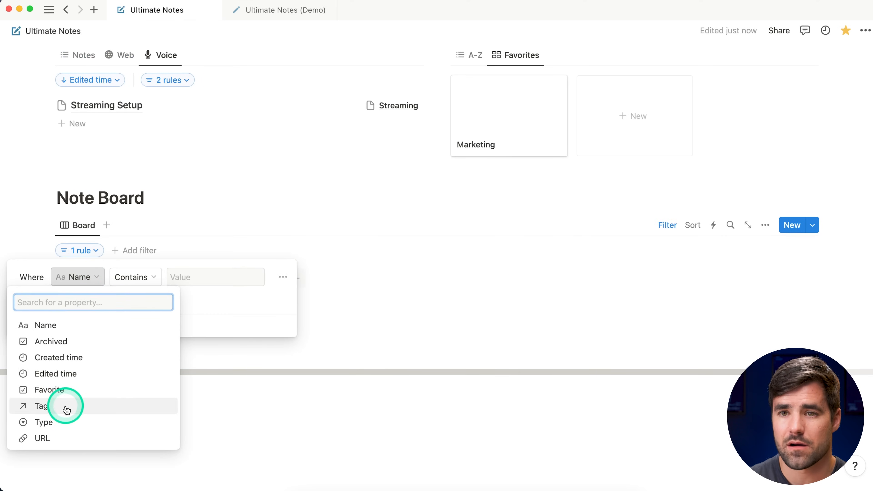
click(55, 342)
click(180, 277)
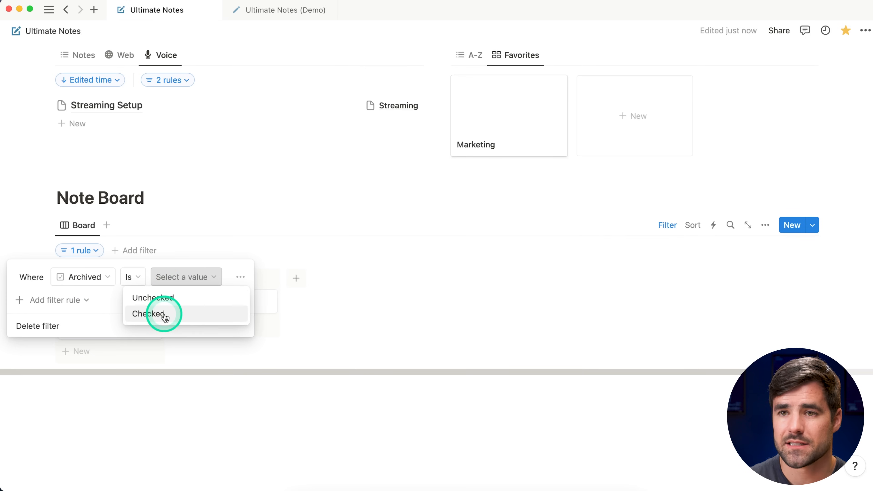
click(164, 298)
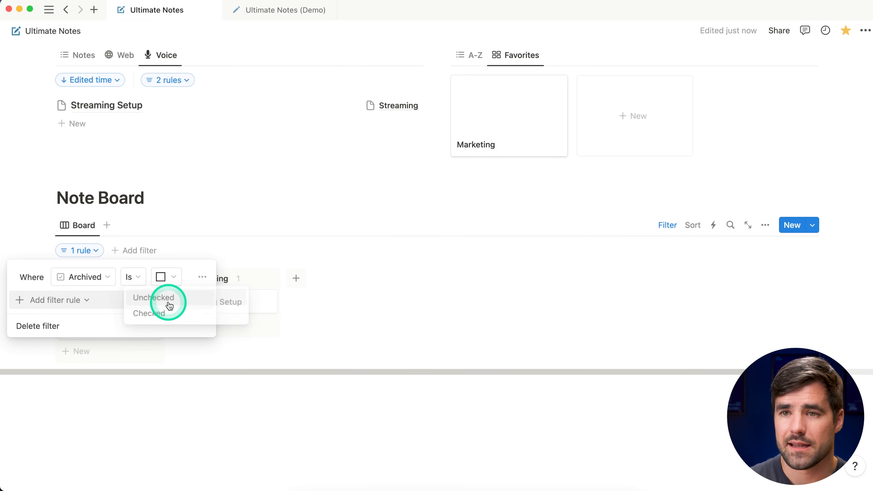
click(312, 218)
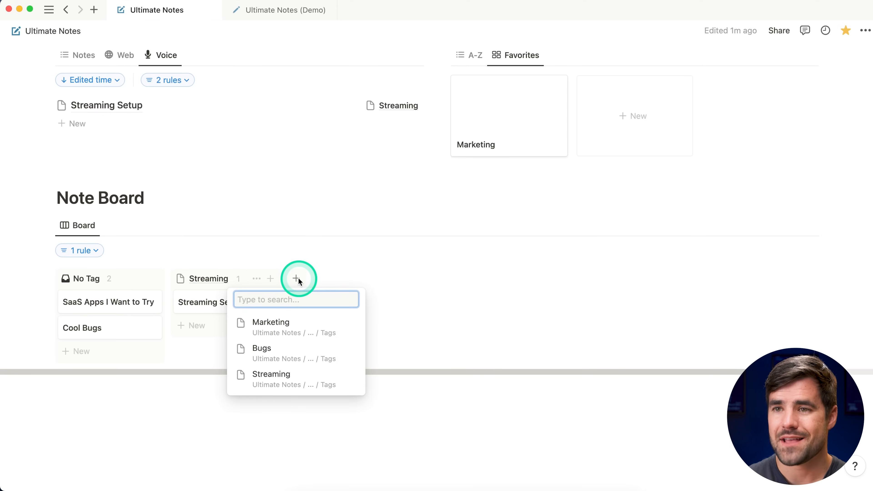
Add Marketing and Bugs tag columns to the note board.
click(330, 324)
click(419, 285)
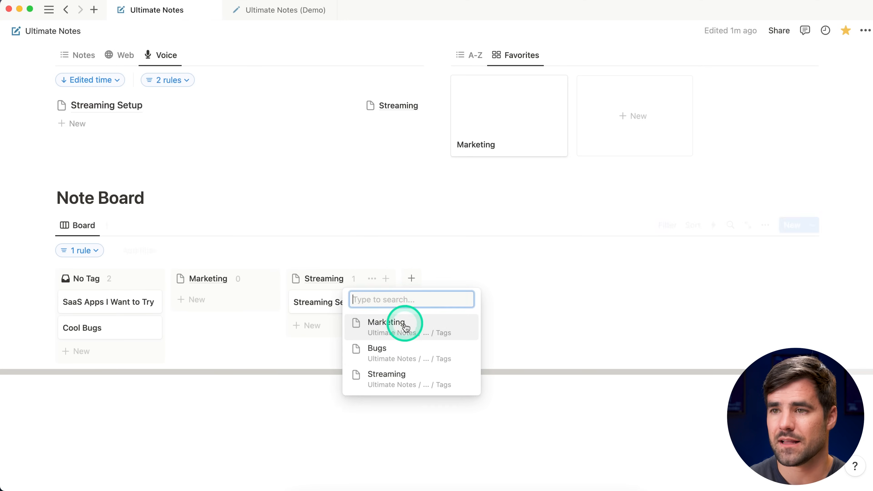
click(404, 347)
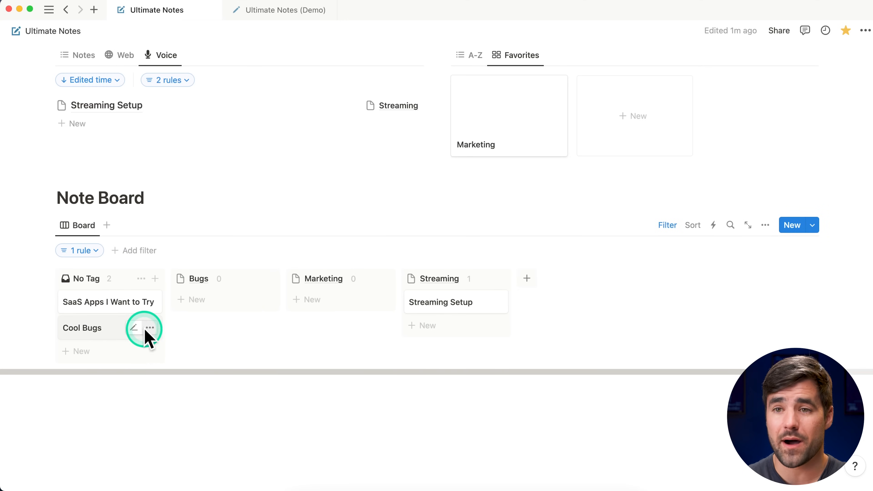
scroll(100, 332, up, 10)
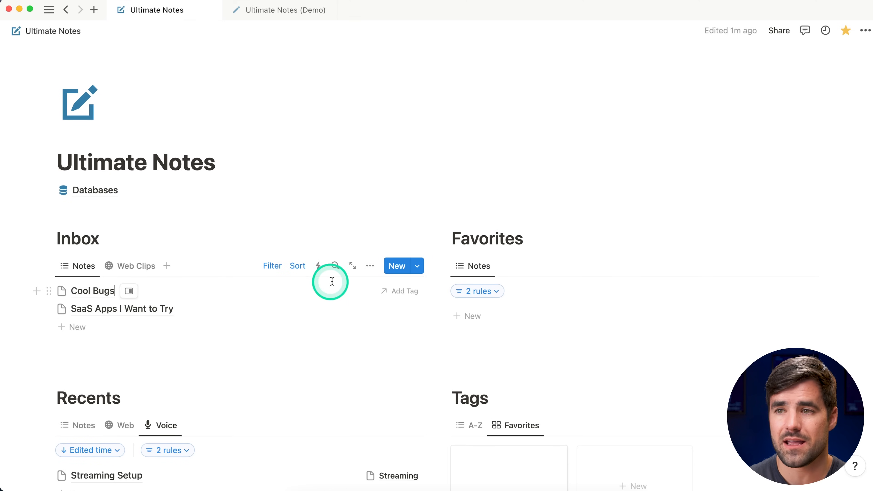
click(389, 291)
click(384, 261)
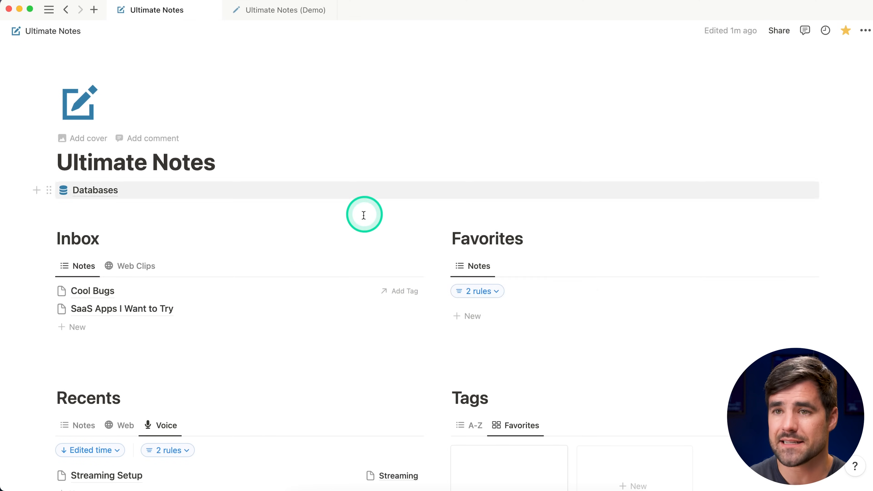
scroll(359, 228, down, 6)
scroll(359, 233, down, 4)
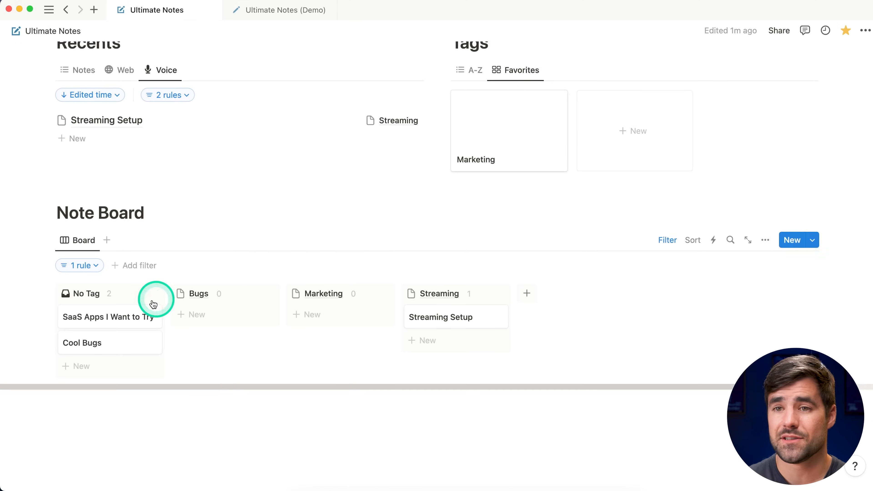
Move the Cool Bugs card from No Tag into the Bugs column of the note board.
drag(109, 343, 197, 316)
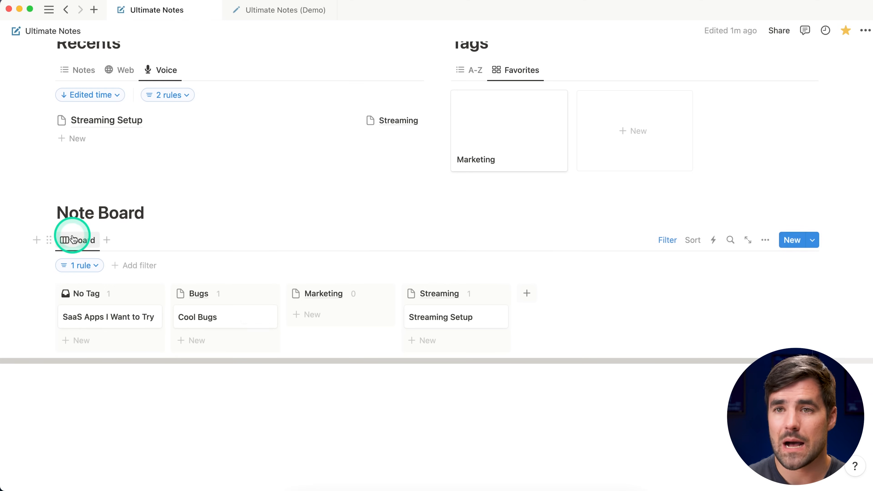
Rename the note board's view as By Tag.
click(80, 249)
click(99, 279)
text(By Tag)
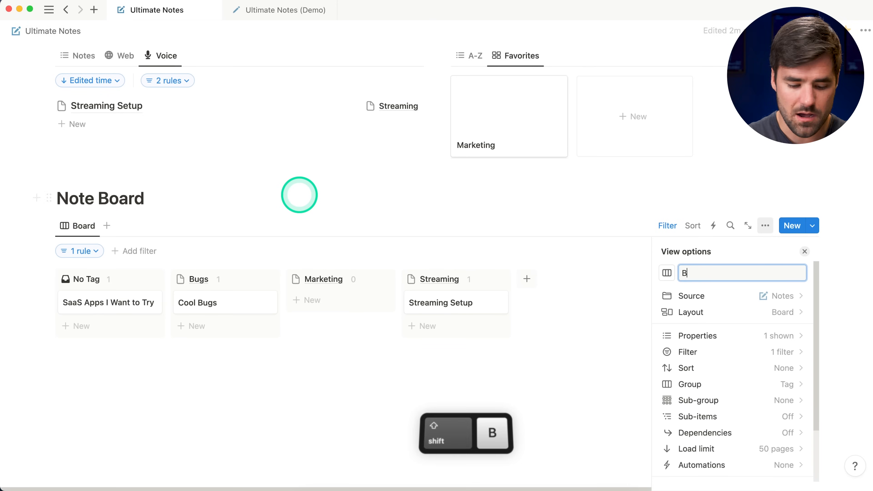
Duplicate the note board's By Tag view and name the copy By Type.
click(804, 251)
click(85, 235)
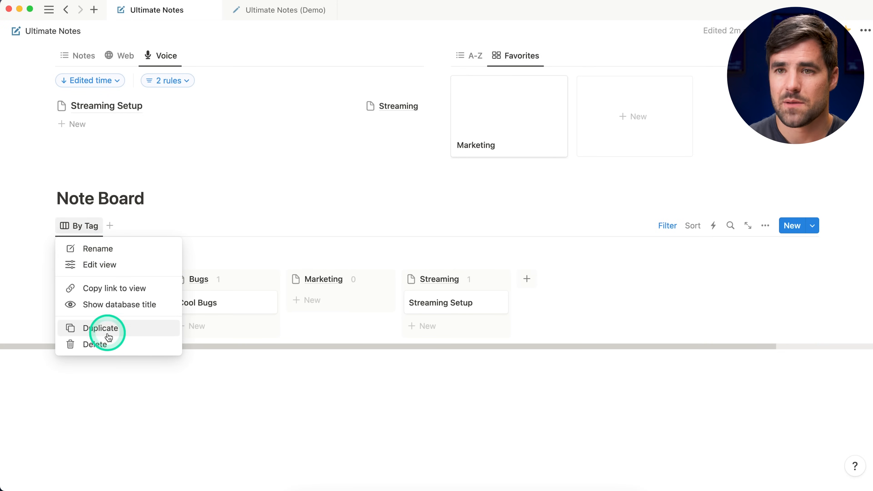
click(102, 329)
text(By Type)
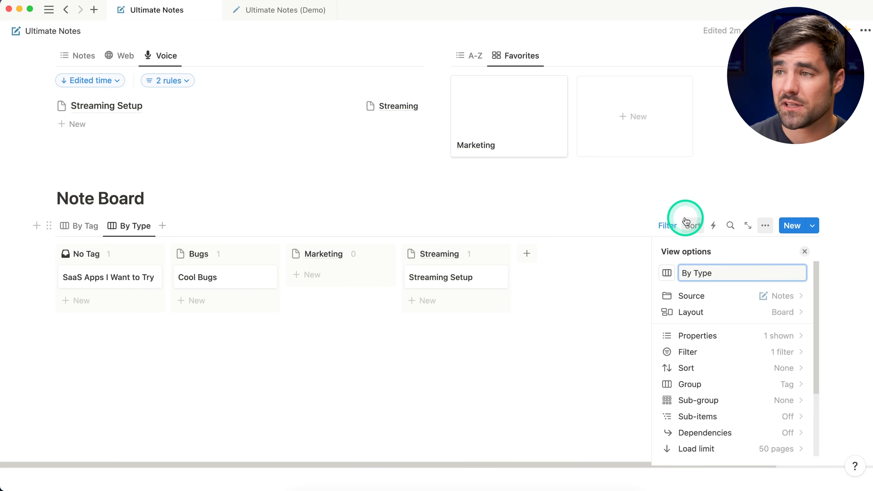
Group the By Type view of the note board by Type, with color columns turned on.
scroll(709, 379, down, 1)
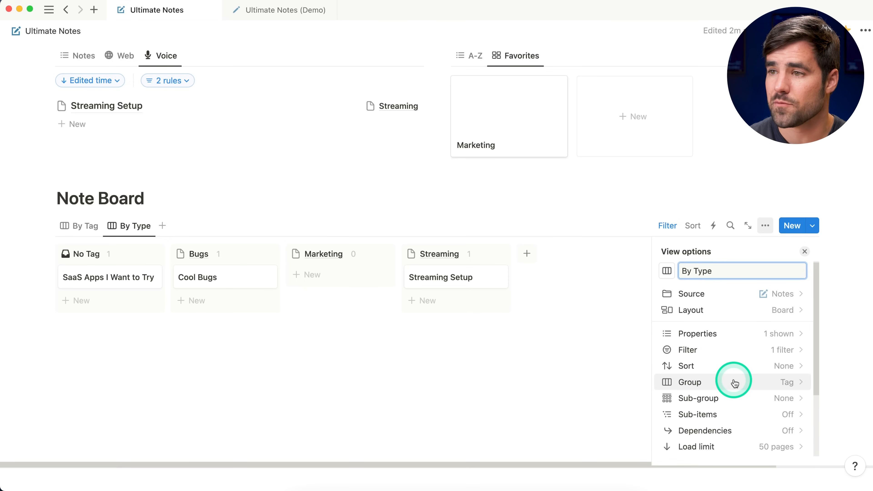
click(723, 382)
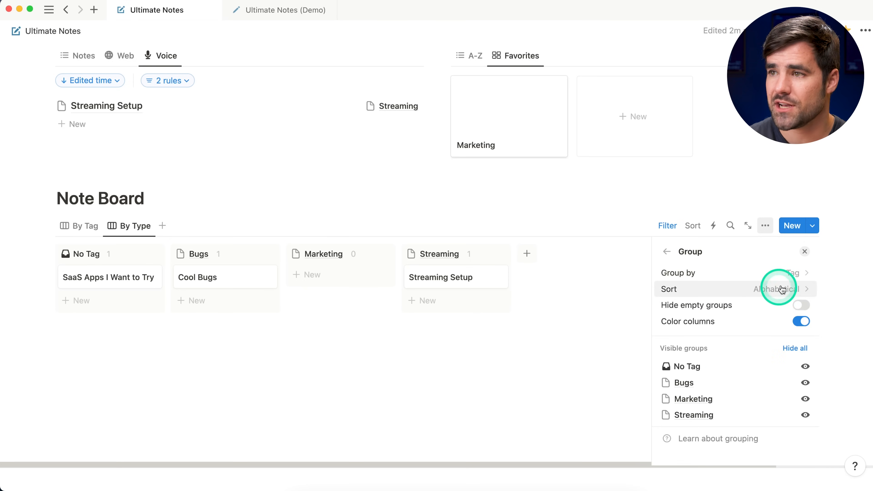
click(794, 274)
click(702, 391)
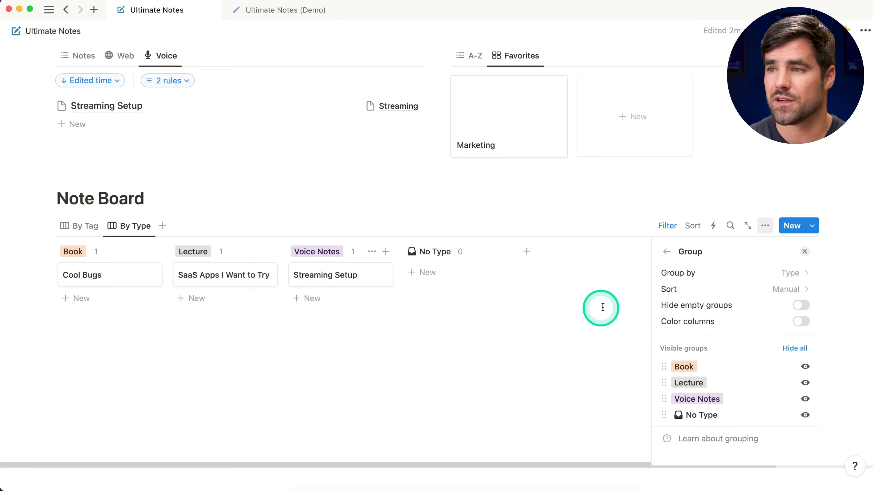
click(802, 323)
click(801, 323)
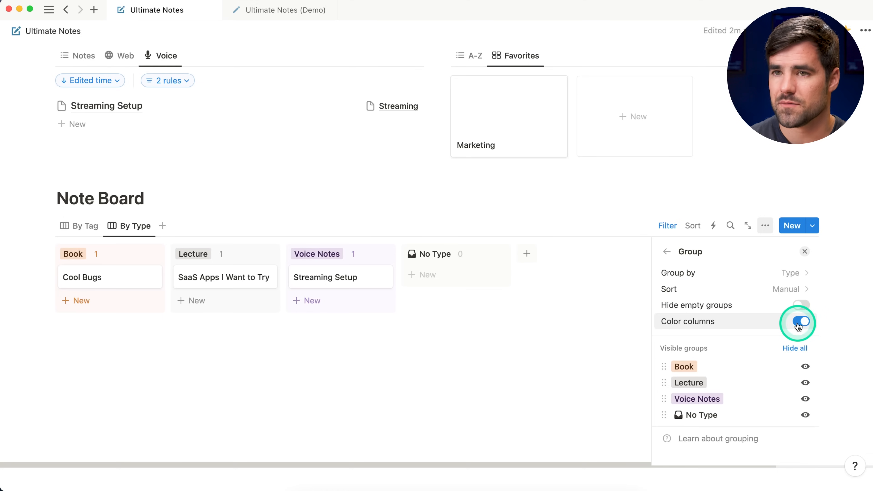
Reorder the By Type groups so that No Type comes first and Voice Notes precedes Lecture.
mouse_move(664, 398)
mouse_down()
mouse_move(663, 376)
mouse_move(672, 396)
mouse_move(660, 362)
mouse_move(670, 383)
mouse_up()
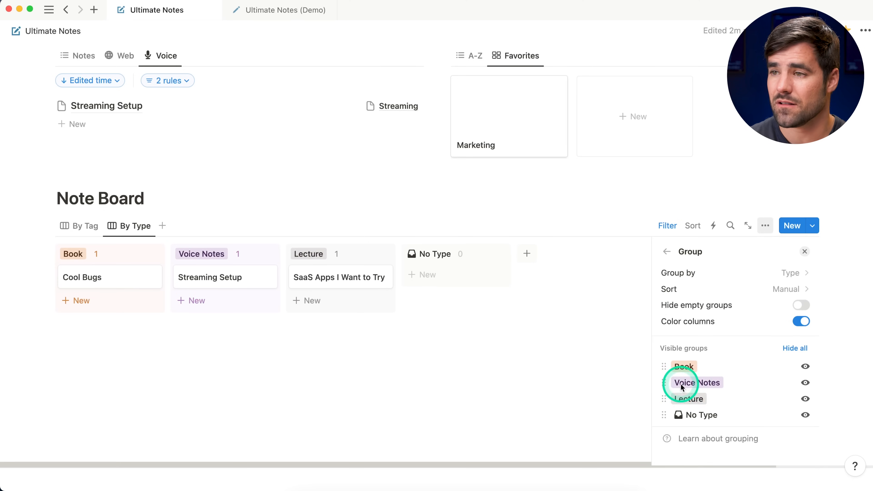
drag(664, 415, 663, 366)
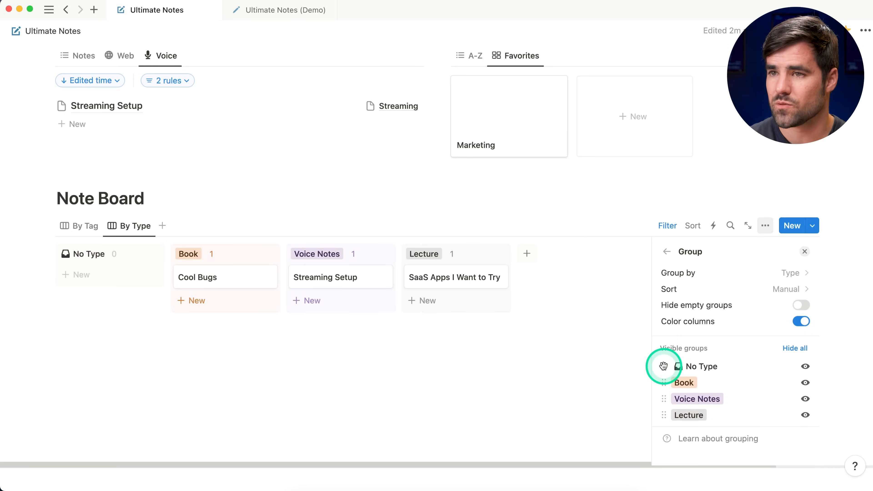
click(804, 252)
Compare the note board's By Tag and By Type views.
click(78, 258)
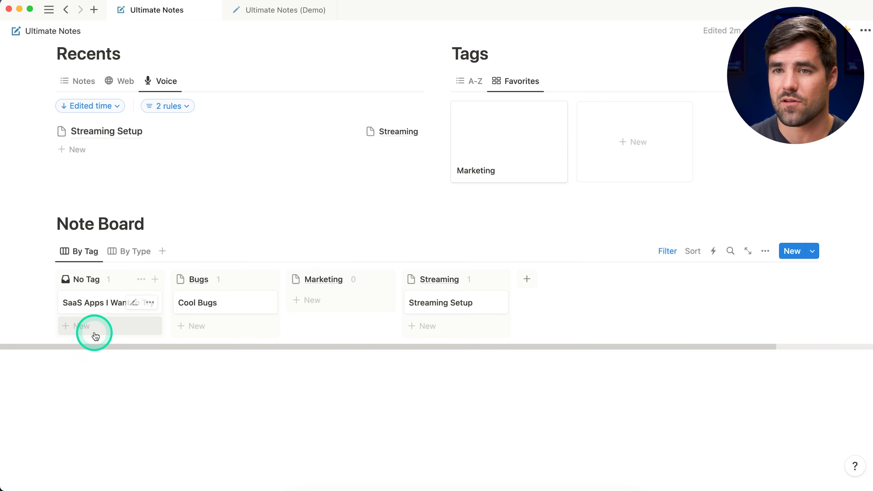
click(120, 252)
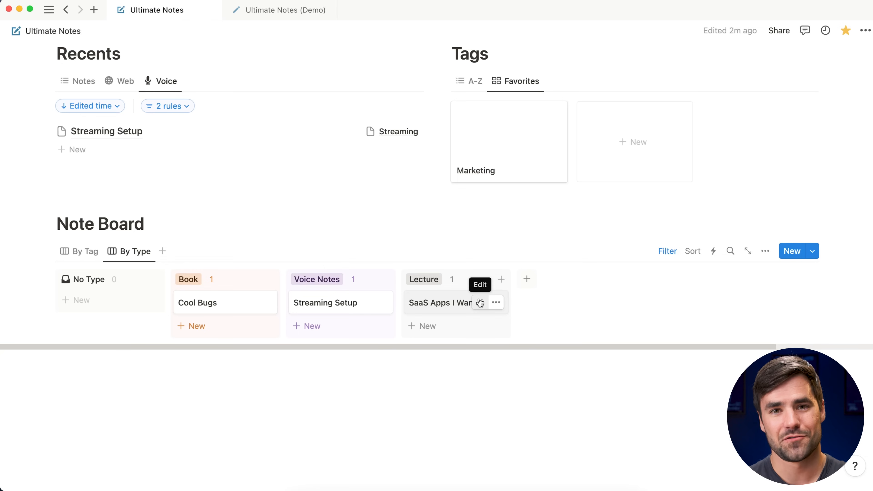
scroll(504, 298, up, 2)
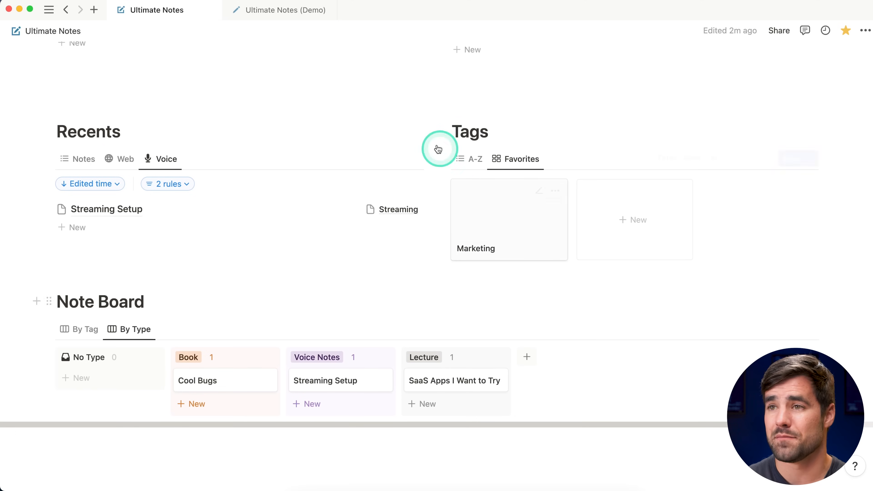
Examine the App Dev tag page in Ultimate Notes (Demo), including its Notes, Tag Favorites and Web Clips sections.
click(277, 16)
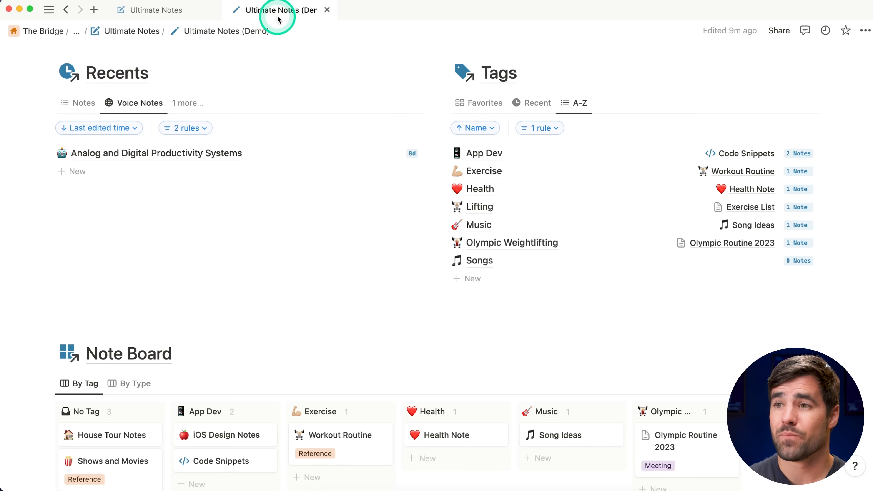
scroll(399, 112, up, 1)
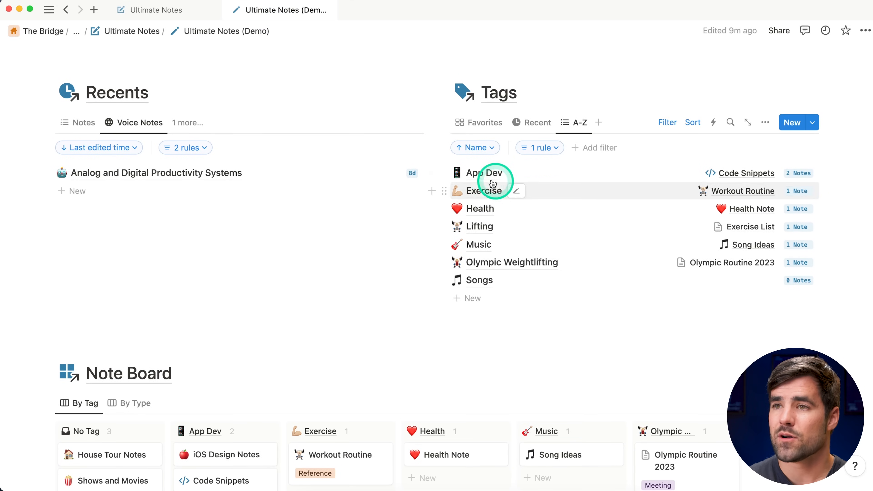
click(484, 172)
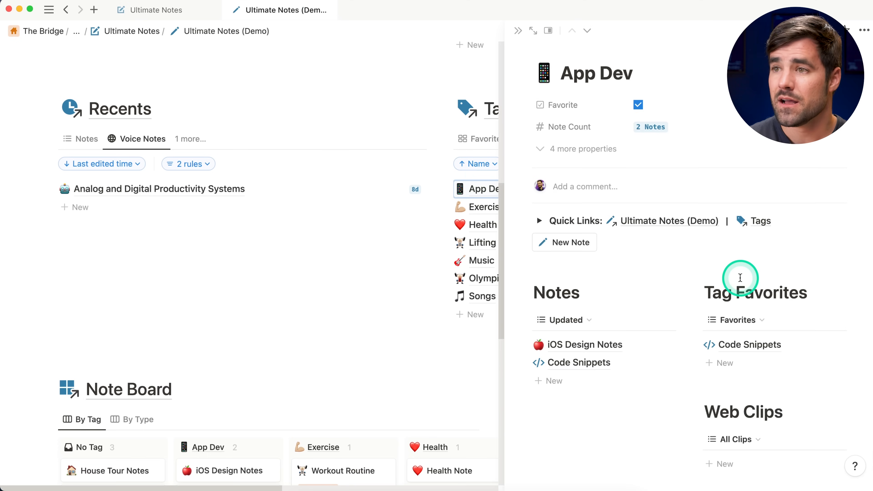
scroll(740, 278, down, 2)
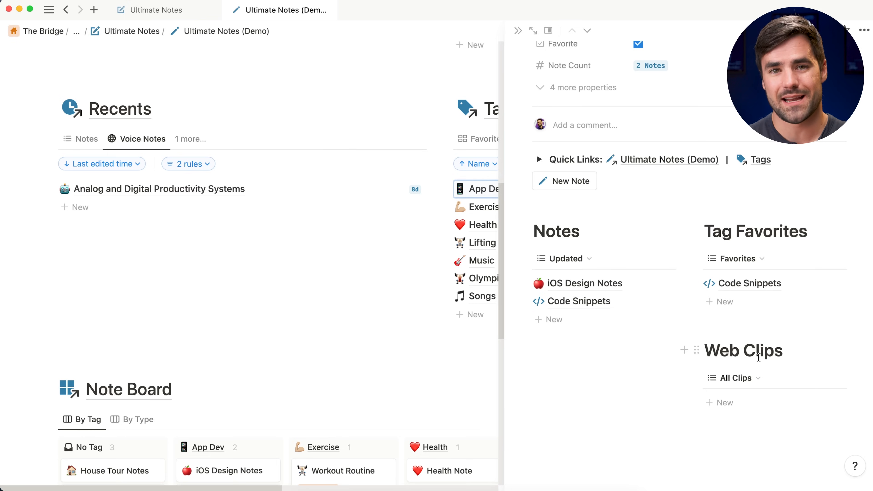
Return to the Ultimate Notes page and create a Tags database template titled Tag Template.
click(167, 17)
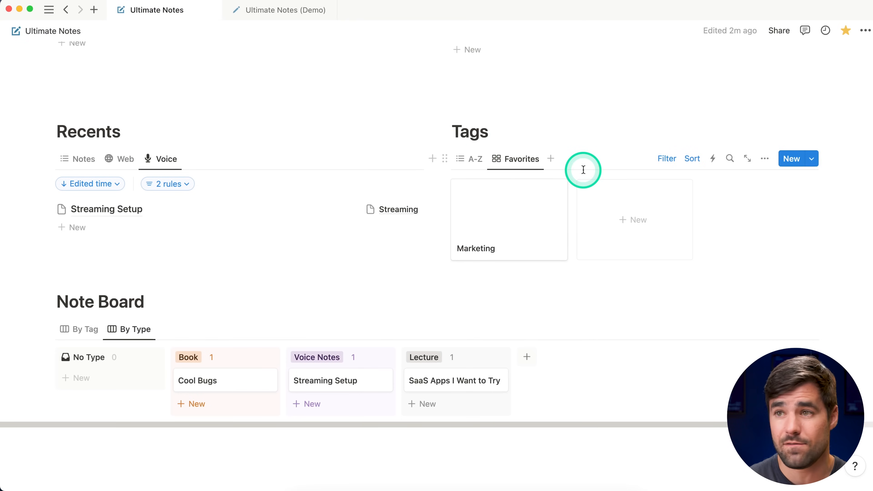
click(812, 159)
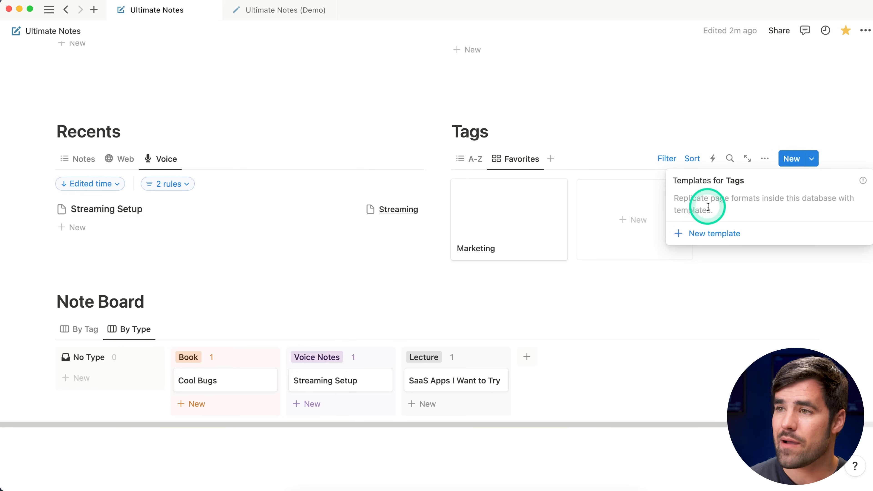
click(728, 233)
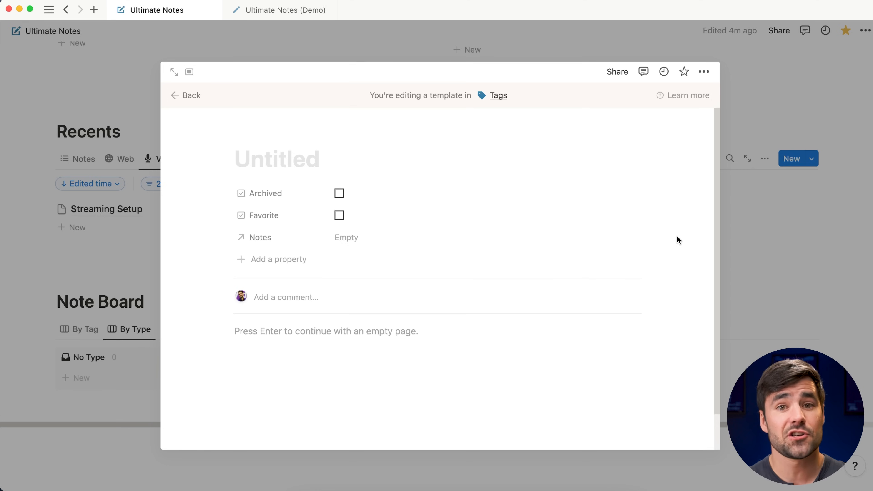
click(536, 165)
click(362, 165)
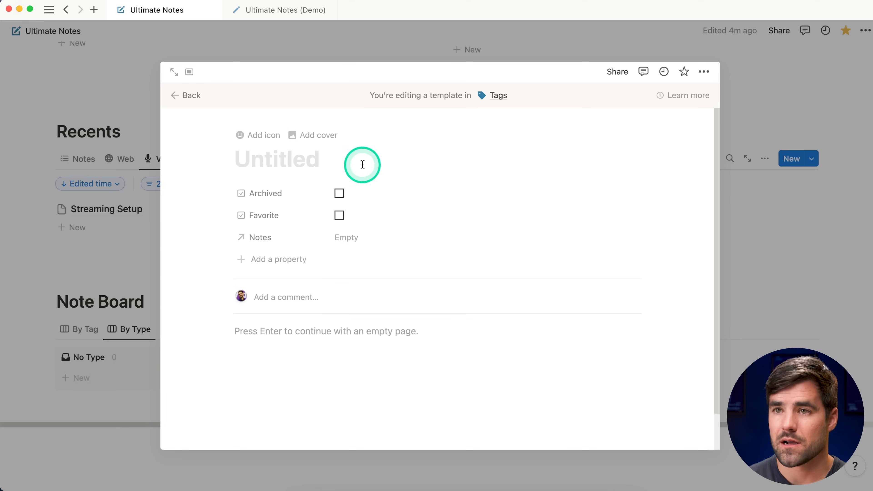
text(Tag Template)
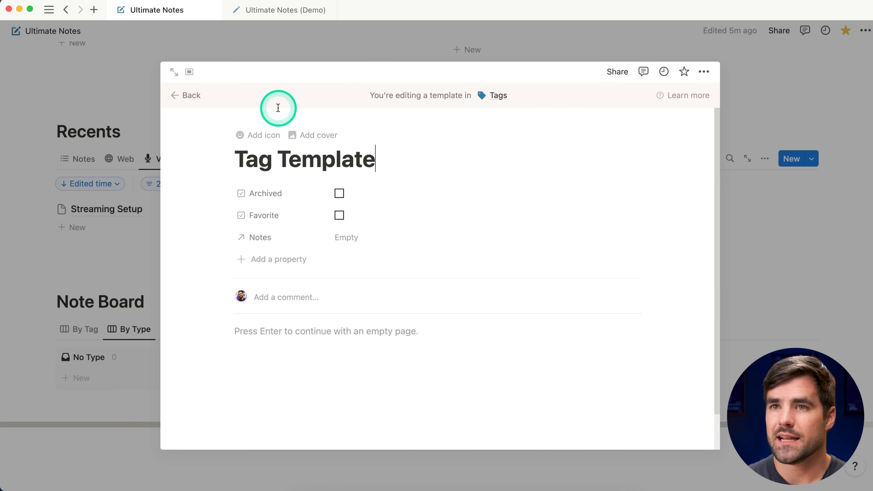
Open the Tag Template as a full page and set it to full width.
click(174, 74)
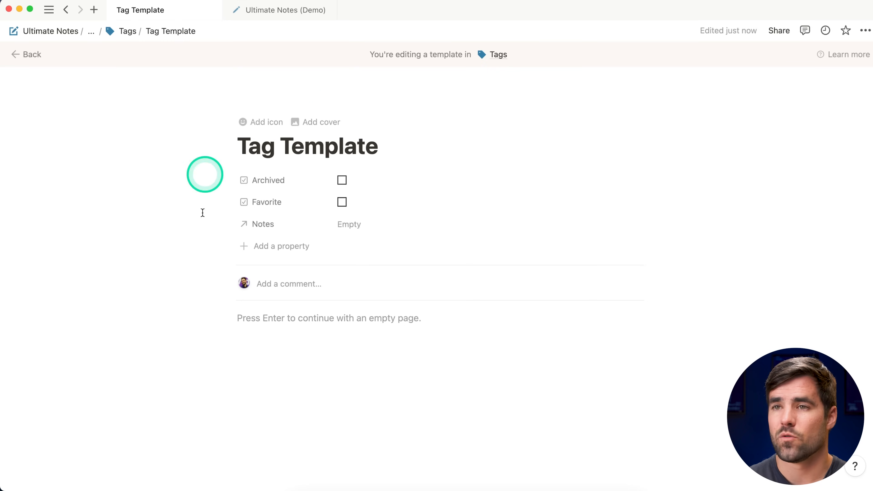
click(865, 32)
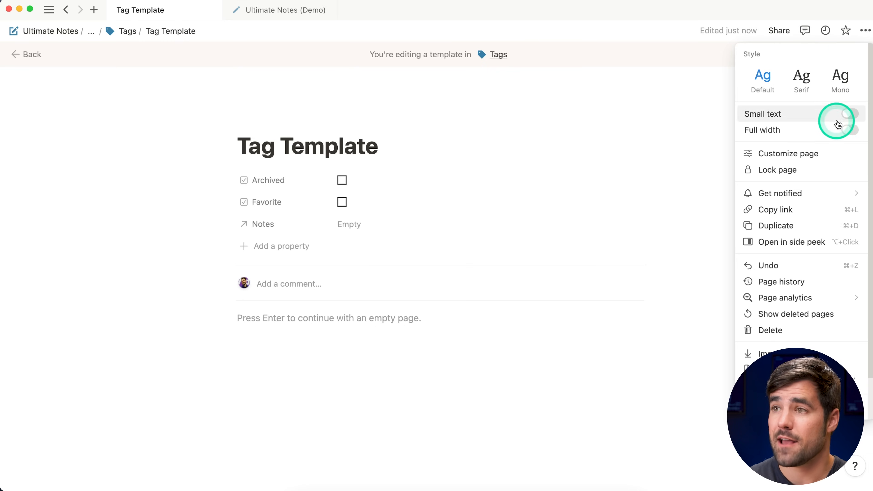
click(849, 130)
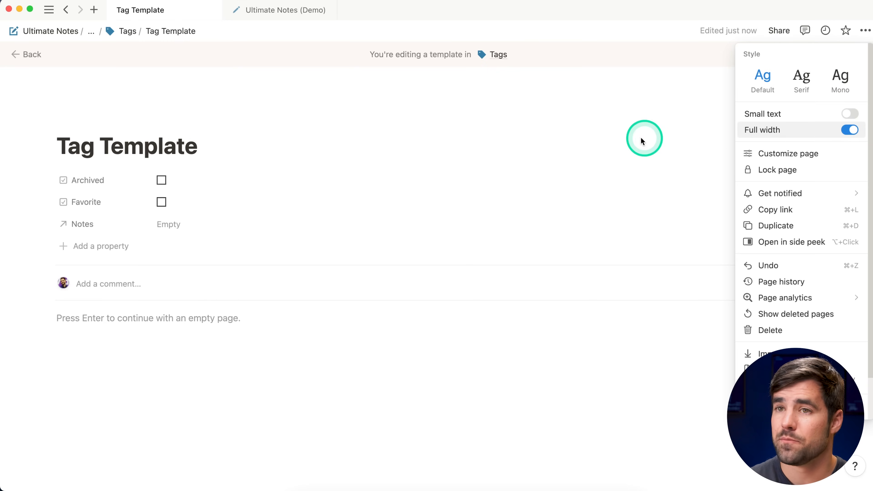
click(547, 312)
Insert a two-column layout in the template body and add a Heading 1 reading Notes in the first column.
click(172, 319)
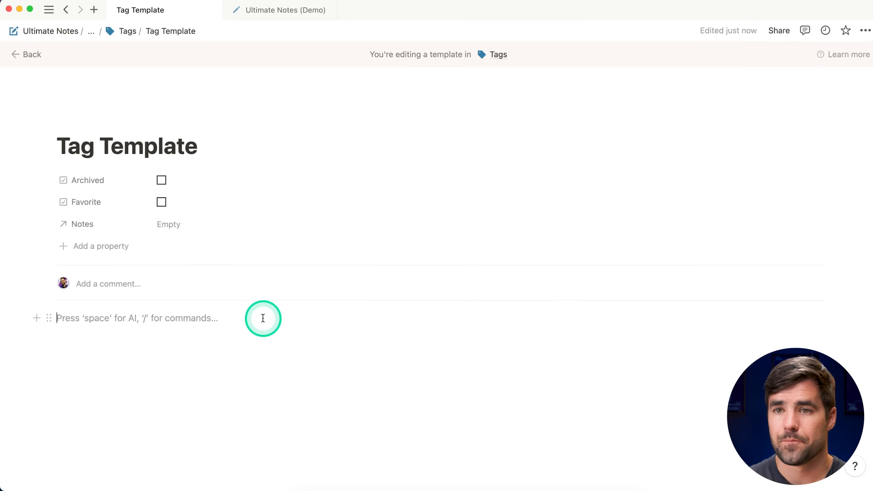
text(/2c)
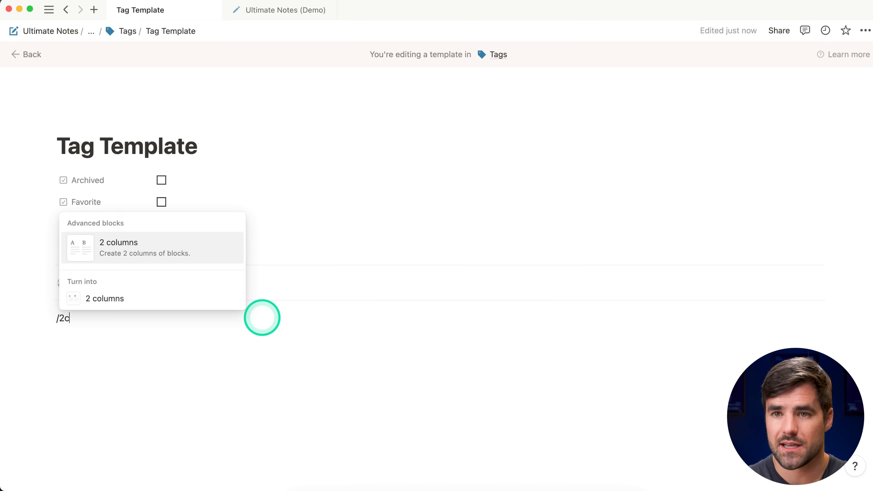
key(Return)
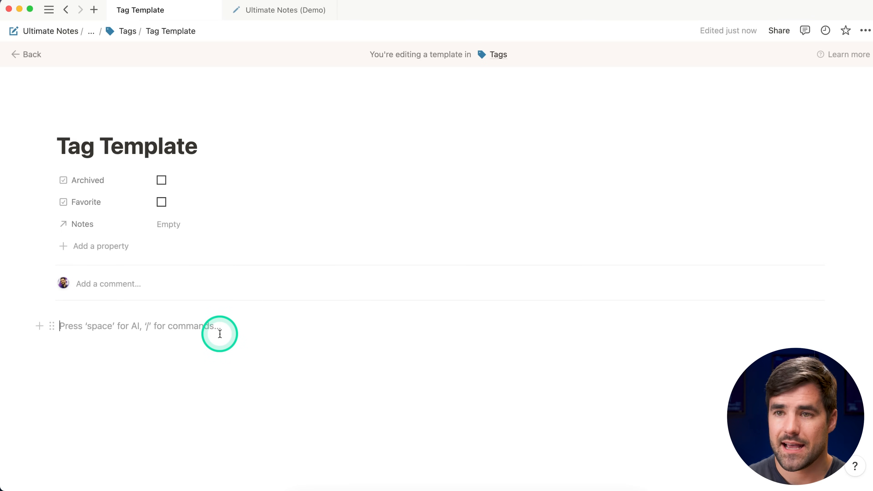
text(/1)
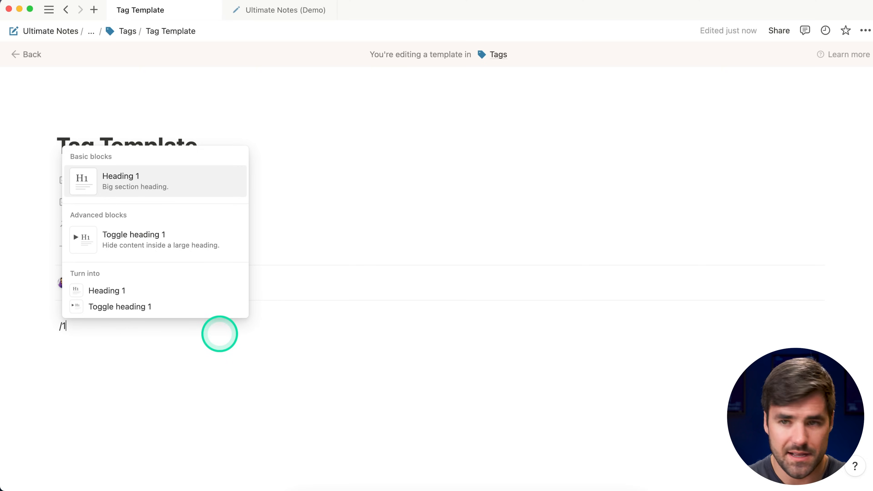
key(Return)
key(shift)
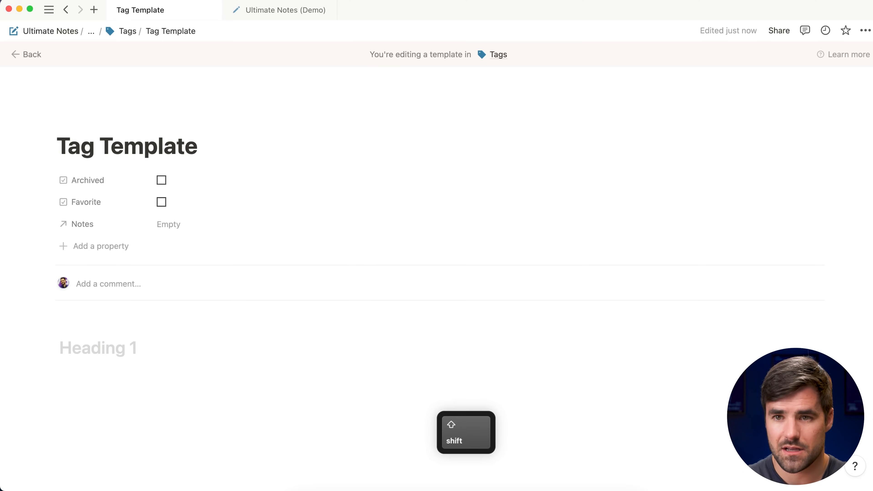
text(Notes)
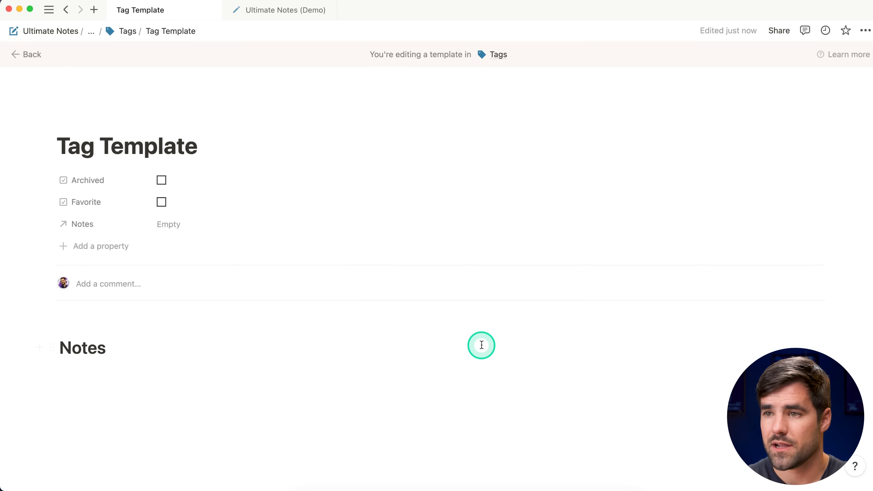
Add a Heading 1 reading Tag Favorites in the second column of the template.
click(485, 343)
text(/h1)
key(Return)
text(T)
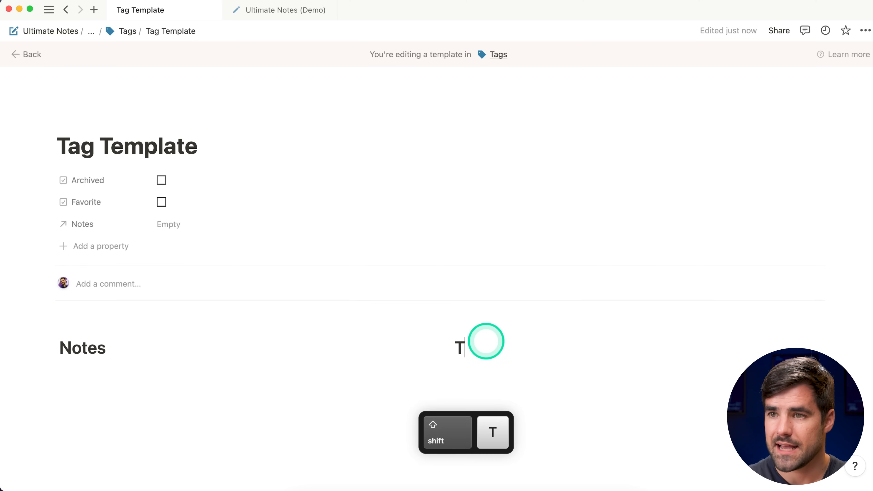
text(ag Favorites)
key(Return)
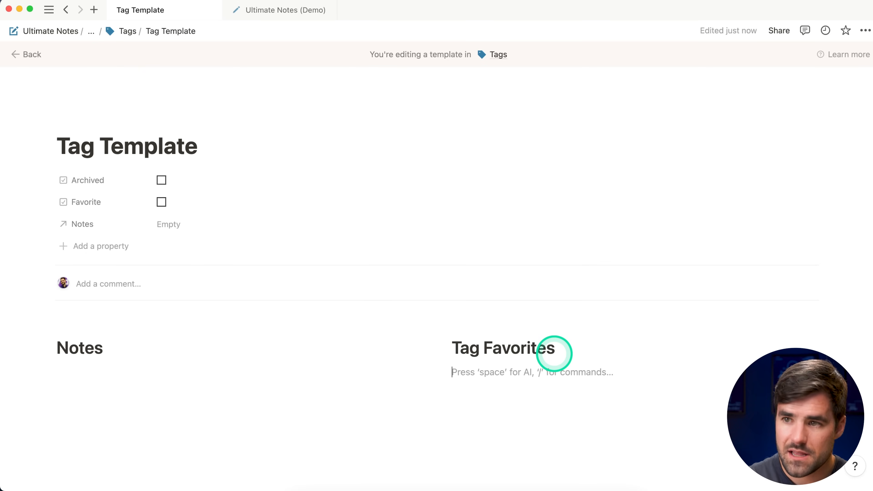
Add a Heading 1 reading Web Clips below Tag Favorites in the second column.
text(/h1)
key(Return)
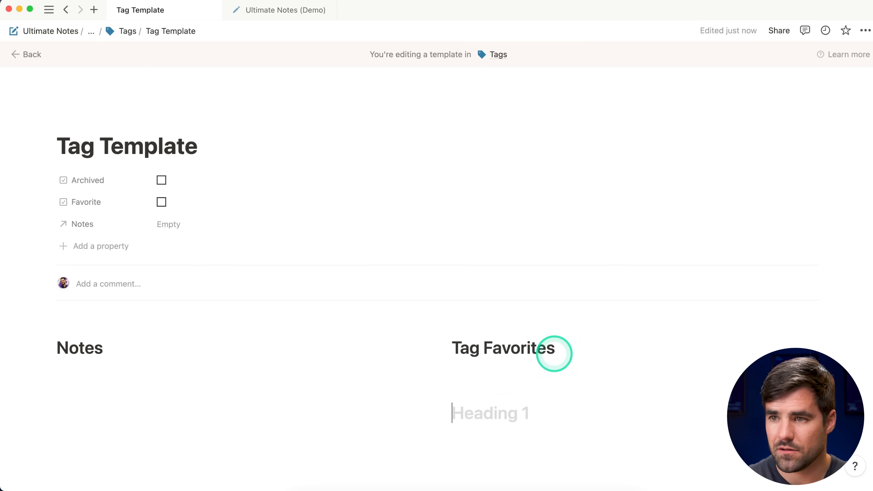
text(Web Clips)
scroll(555, 355, down, 3)
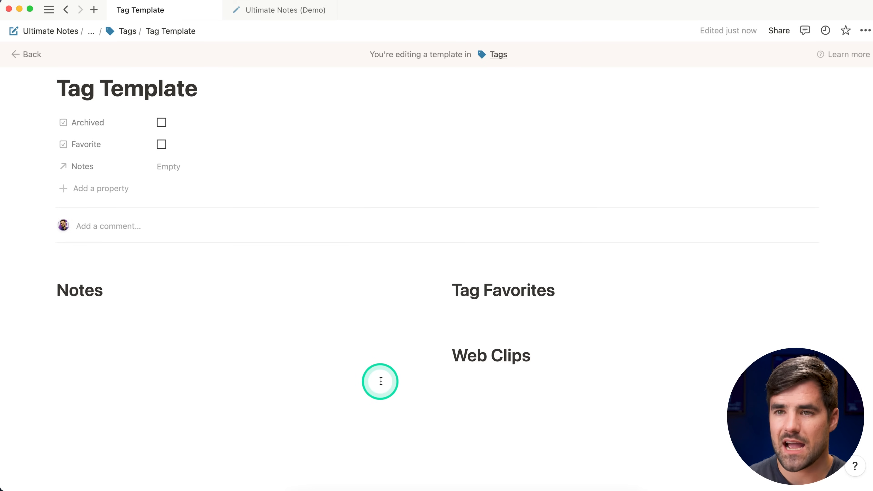
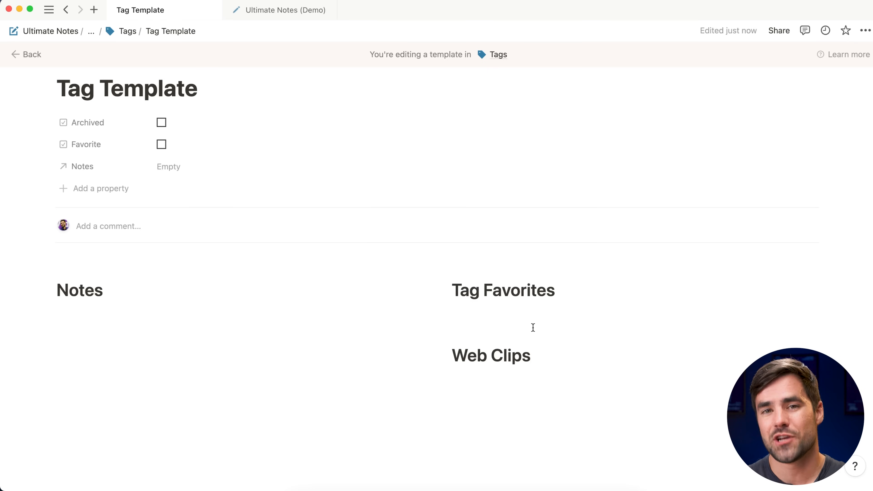
click(543, 356)
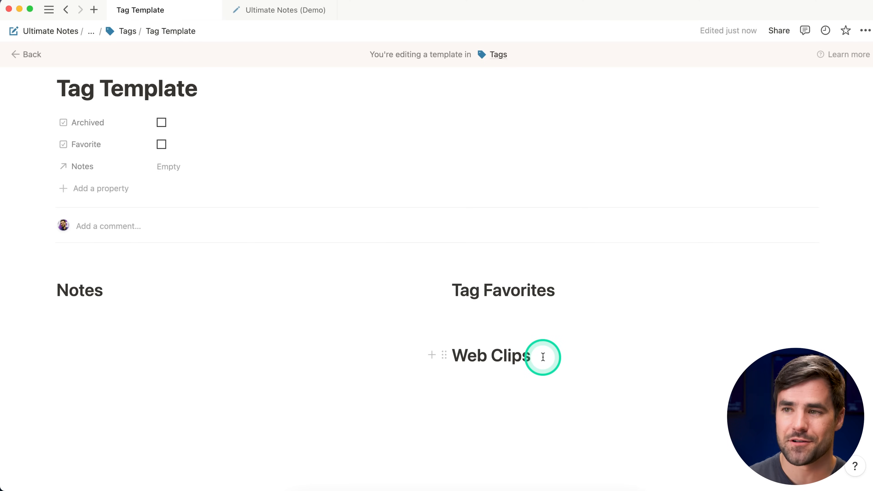
Insert a linked list view of the Notes database under the Notes heading, using a new empty view.
click(111, 314)
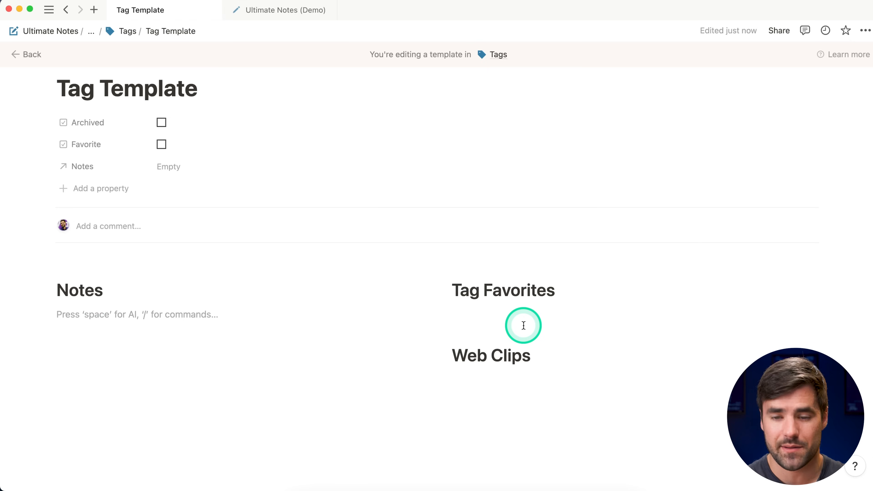
text(/list)
key(Return)
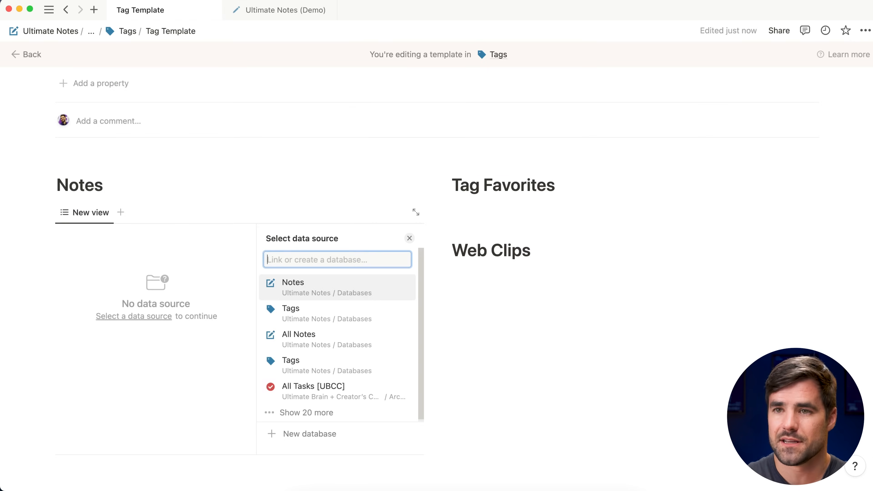
click(348, 278)
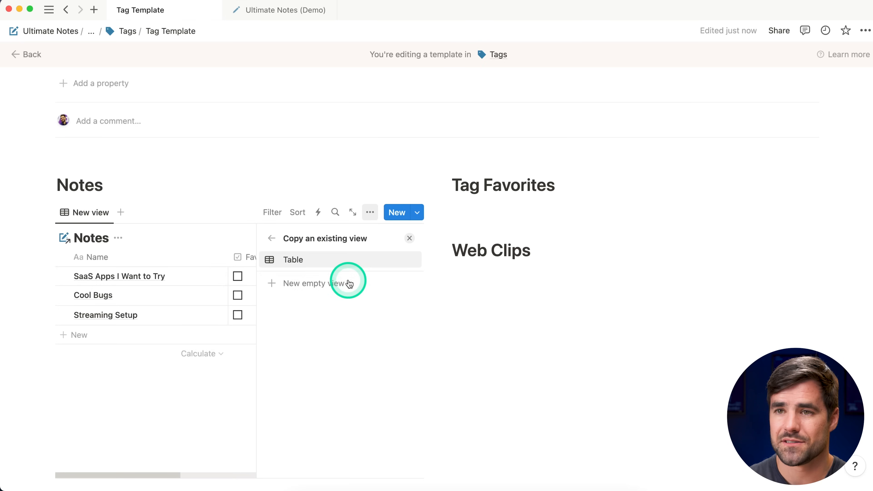
click(352, 283)
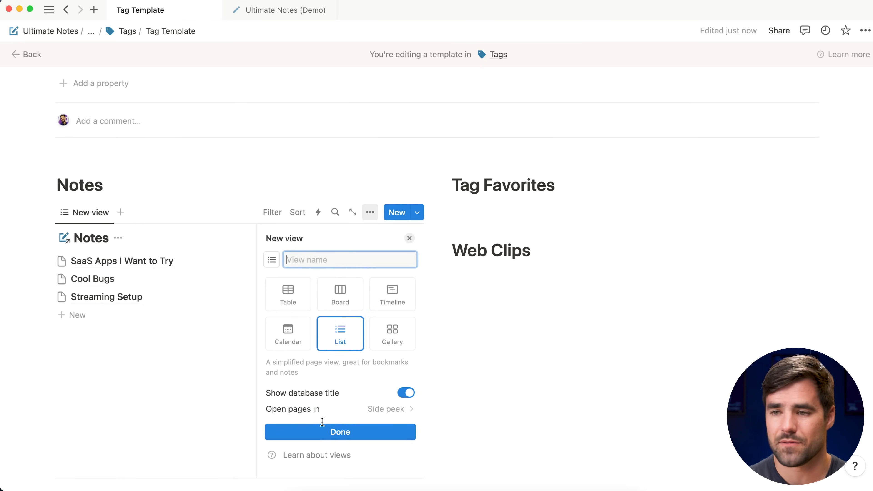
click(370, 435)
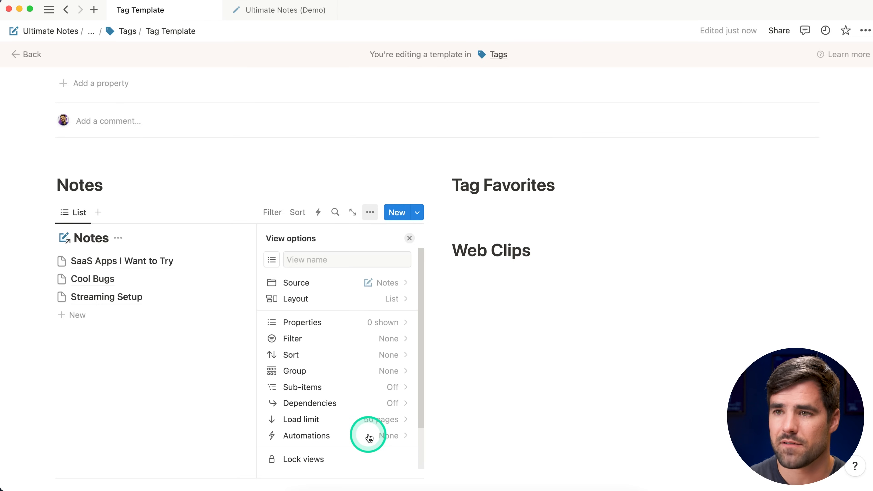
Show the Type property in the Notes list view and hide the database title.
click(374, 323)
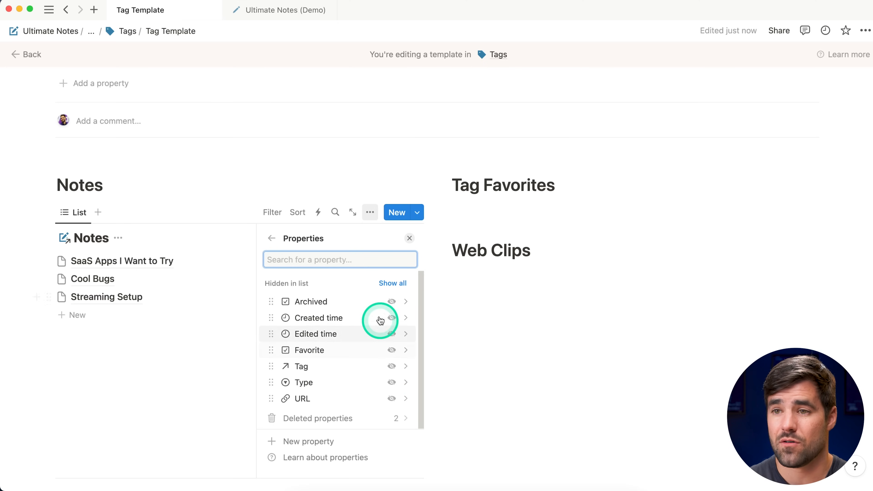
click(391, 382)
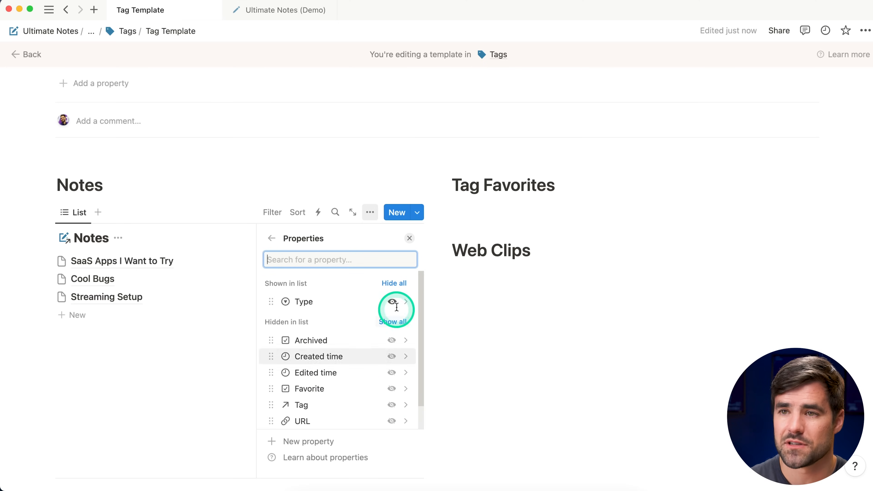
click(409, 238)
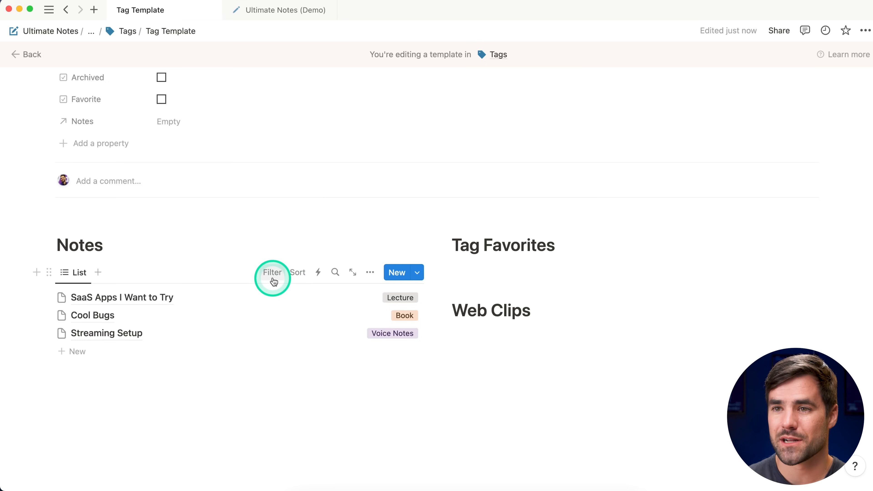
Add an advanced filter to the Notes list where Tag contains Tag Template.
click(273, 272)
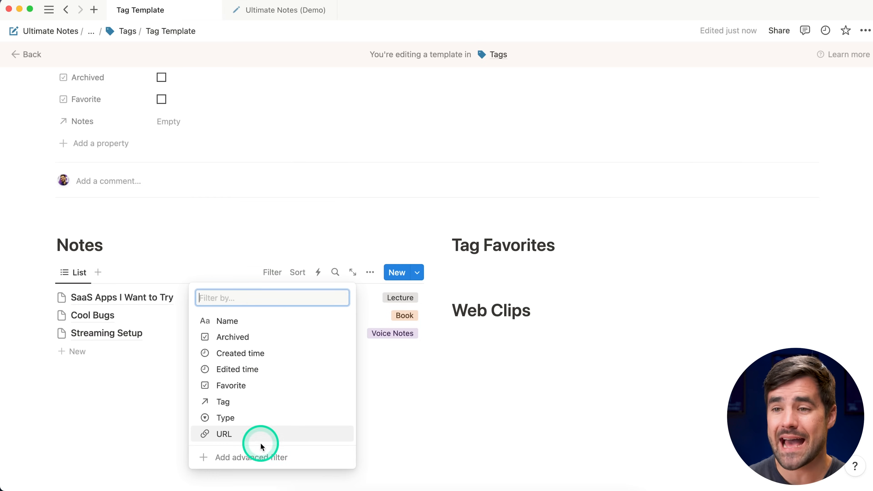
click(288, 457)
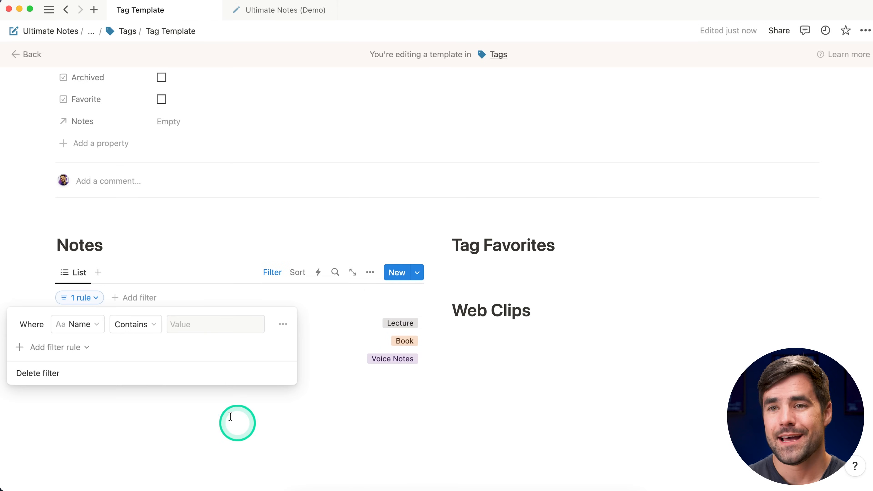
click(104, 332)
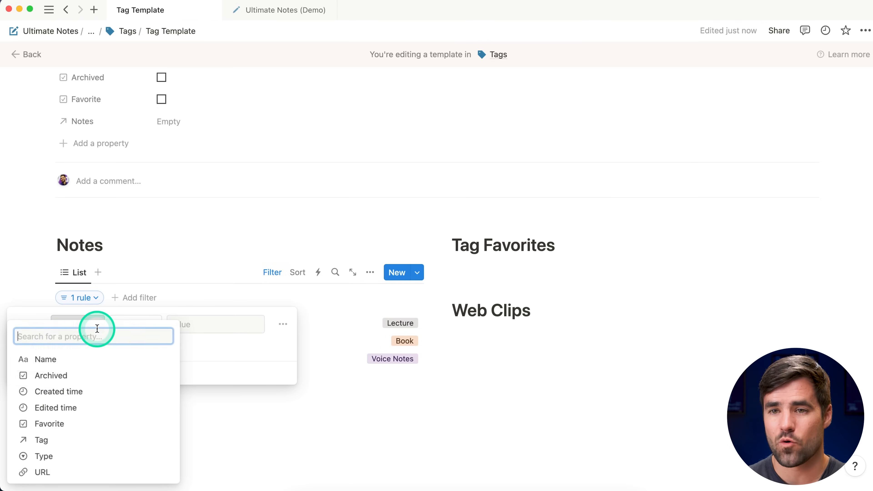
click(68, 441)
click(185, 331)
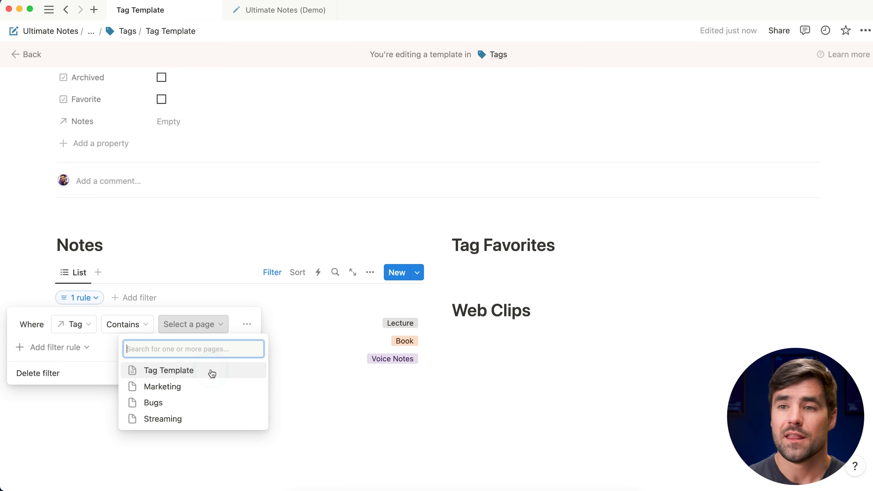
click(175, 370)
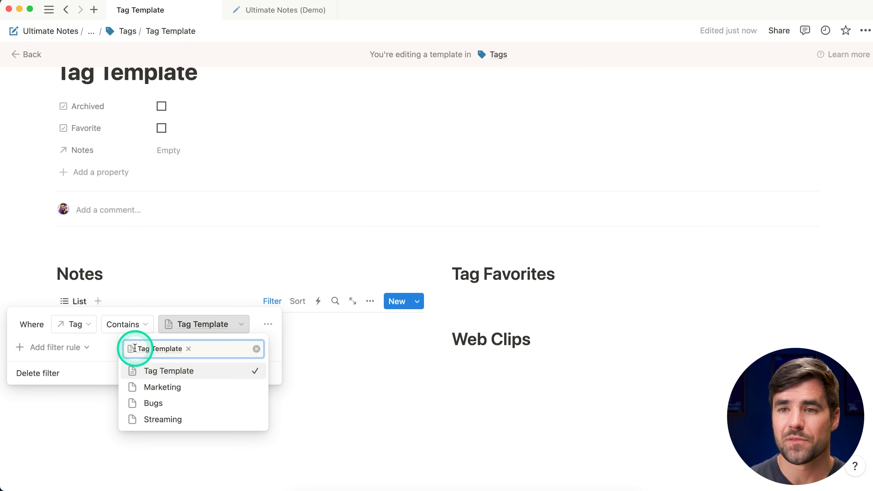
click(115, 347)
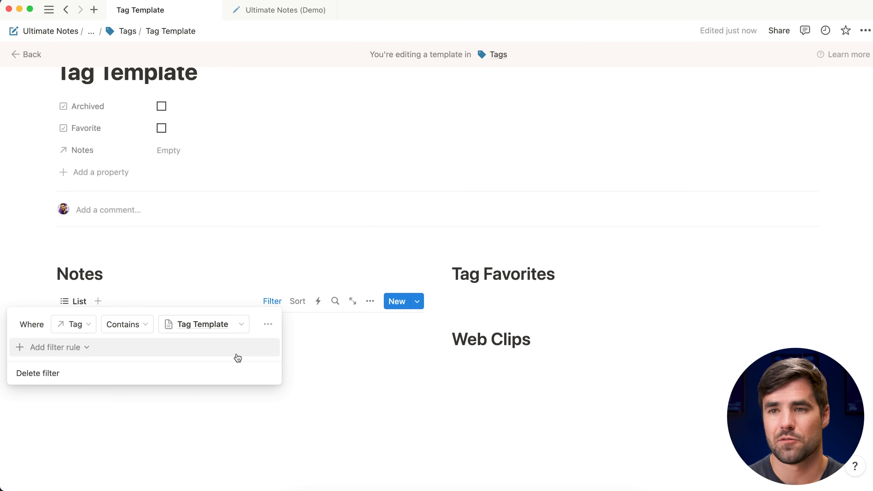
Add a second filter rule to the Notes list requiring Archived to be unchecked.
click(131, 351)
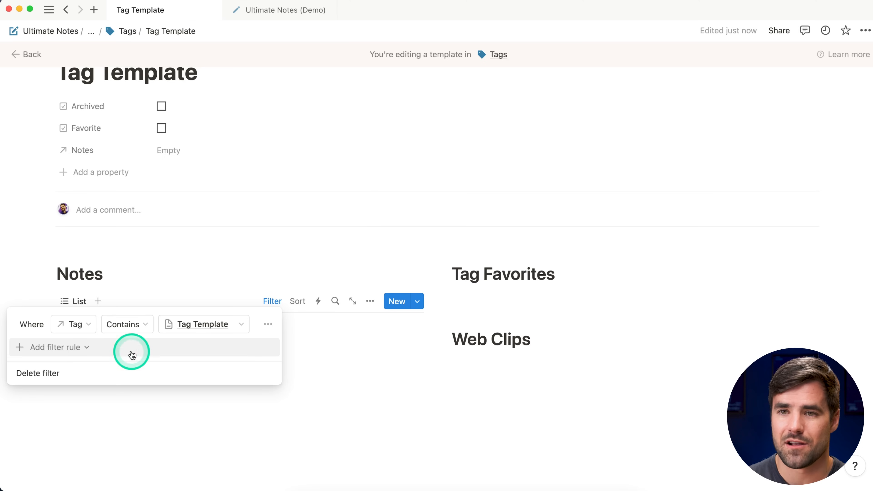
click(78, 367)
click(93, 357)
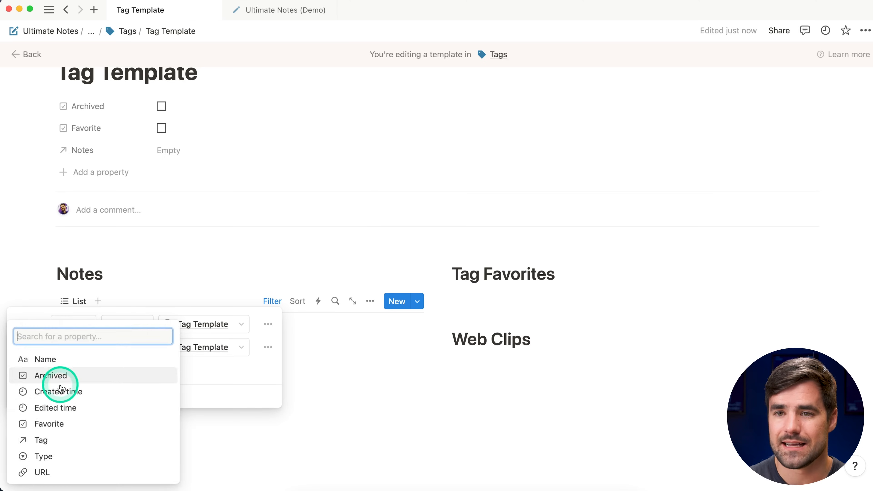
click(55, 375)
click(191, 347)
click(177, 373)
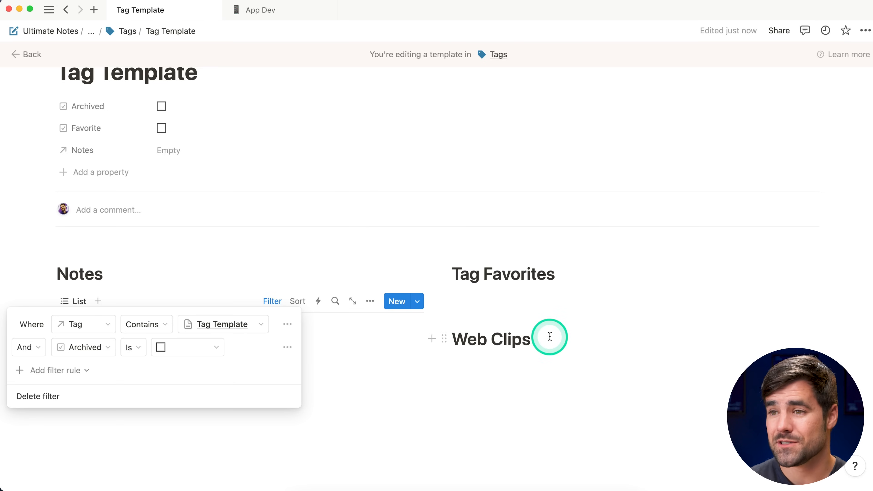
Add a third filter rule to the Notes list requiring URL to be empty.
click(89, 370)
click(99, 387)
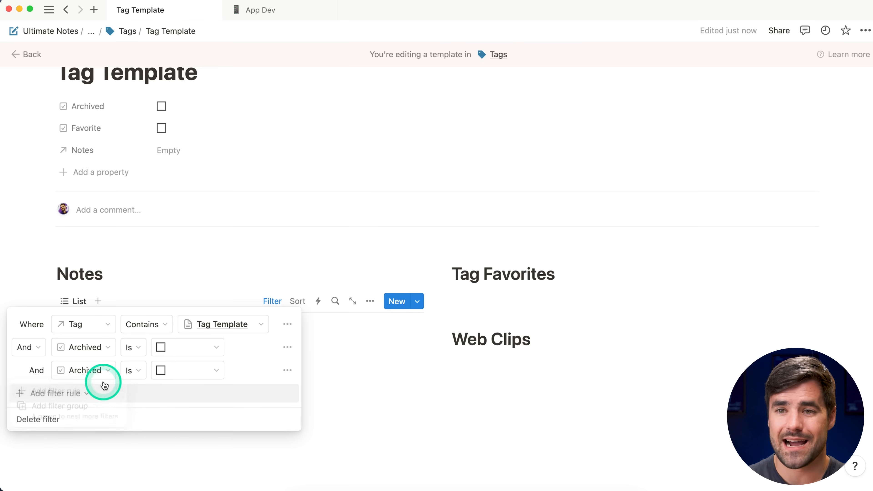
click(98, 378)
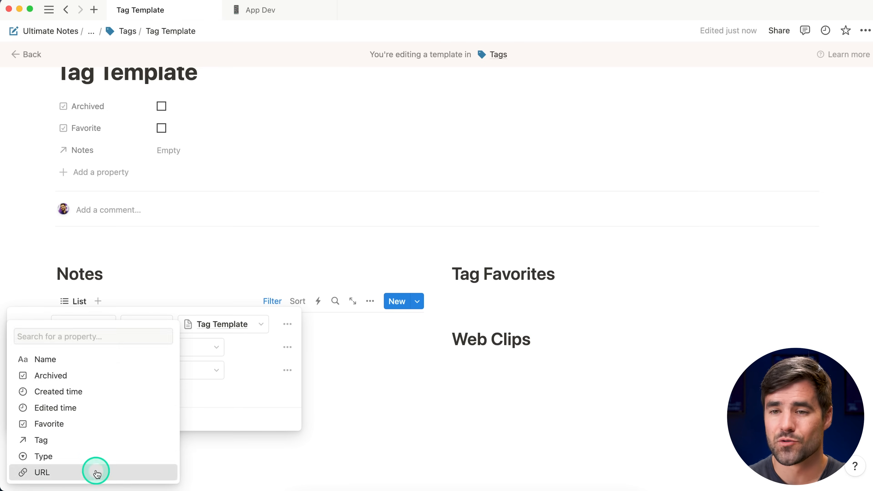
click(93, 472)
click(148, 371)
click(137, 332)
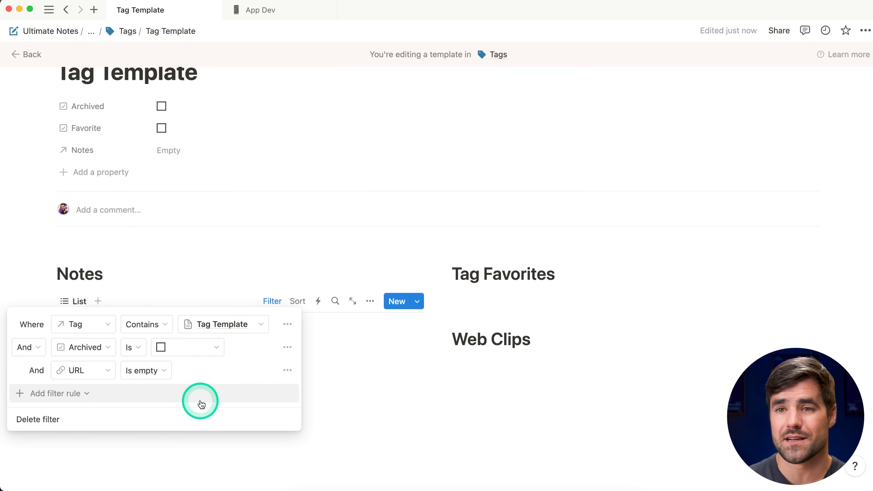
click(181, 280)
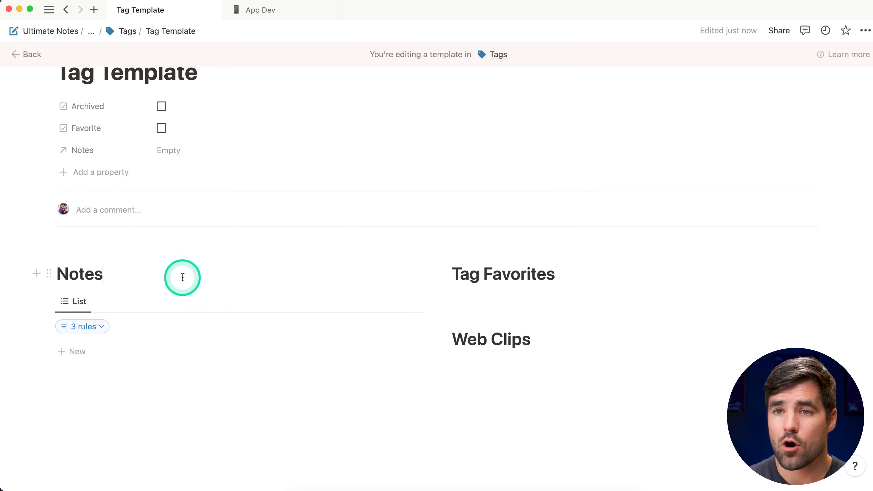
Review the Updated, A-Z and By Type note views on the App Dev demo page.
click(271, 11)
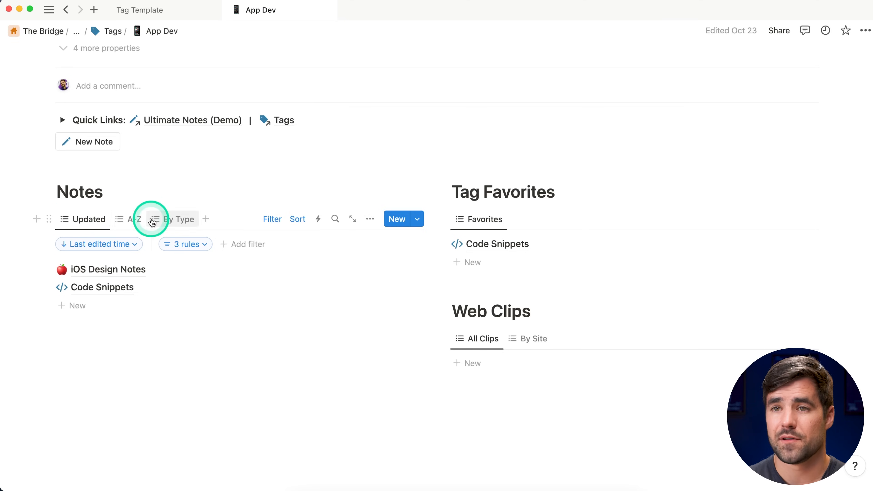
click(132, 219)
click(171, 222)
click(90, 219)
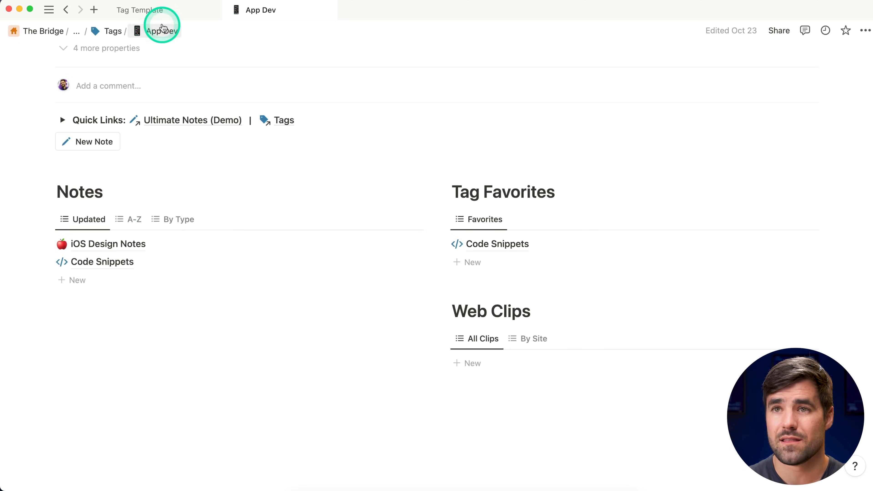
Back in the Tag Template, rename the Notes list view to A-Z and sort it by Name ascending.
click(162, 15)
click(78, 300)
click(94, 323)
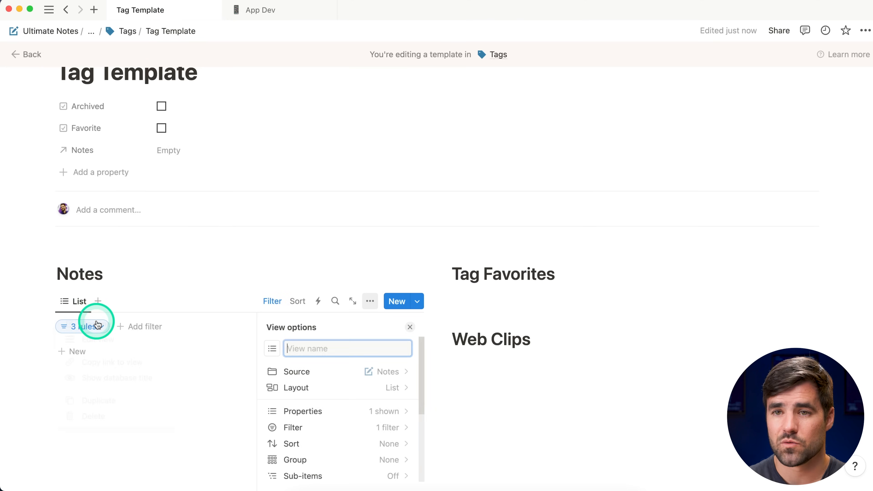
text(A-Z)
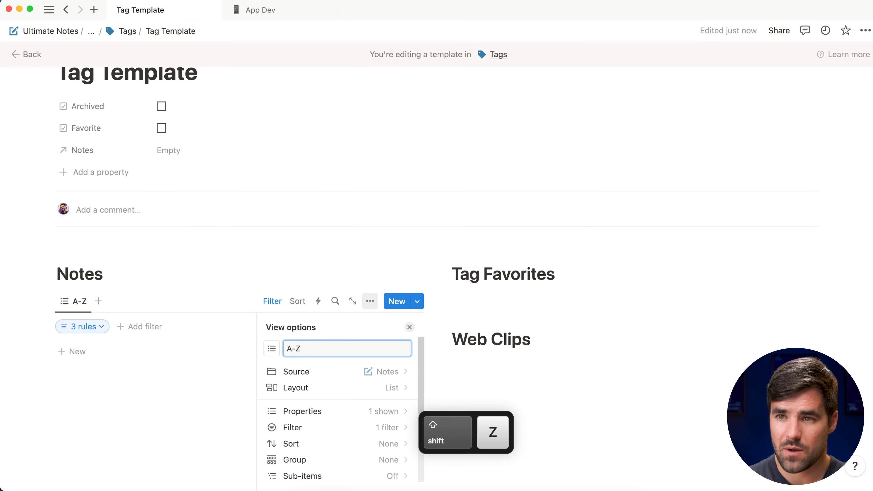
click(409, 327)
click(298, 301)
click(275, 351)
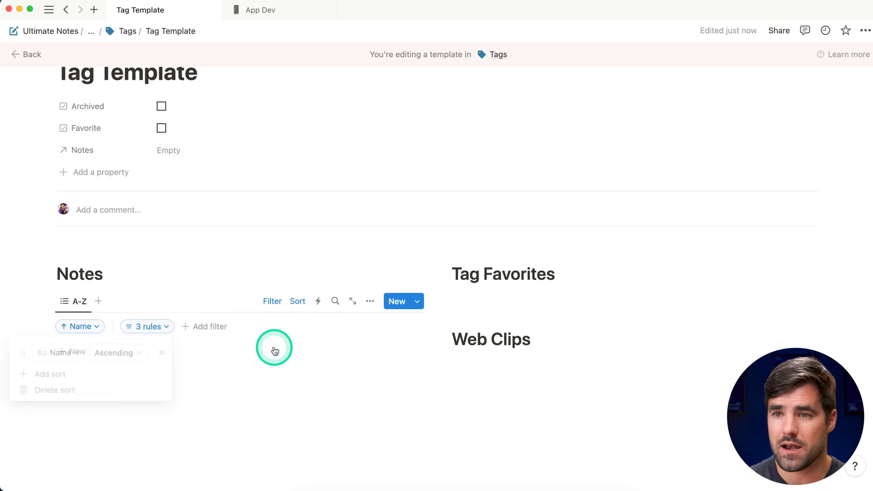
click(181, 292)
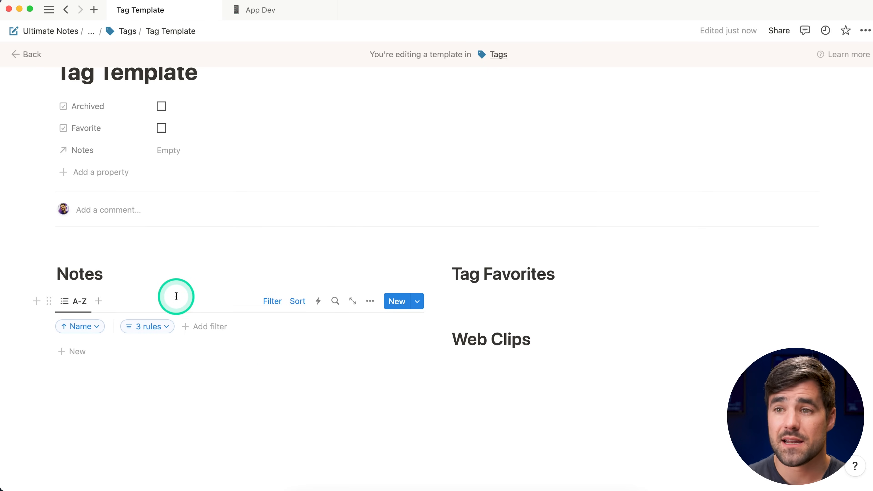
Duplicate the A-Z view under Notes and name the copy Updated.
click(84, 305)
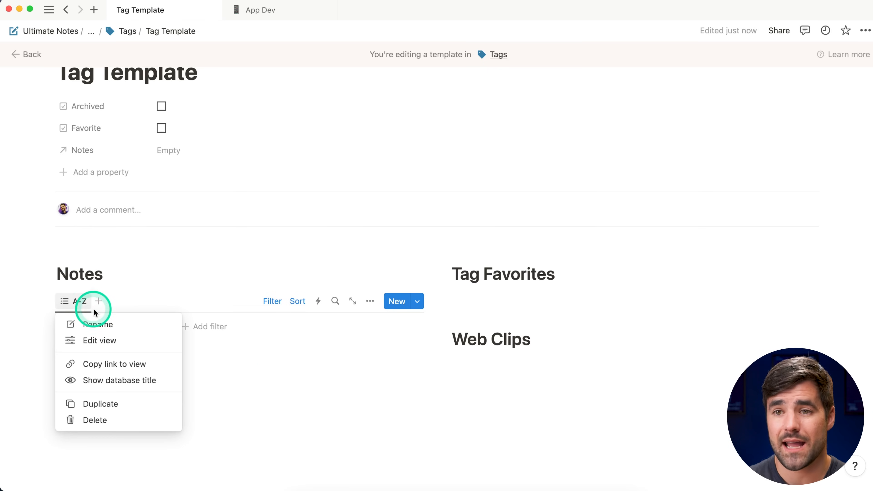
click(116, 404)
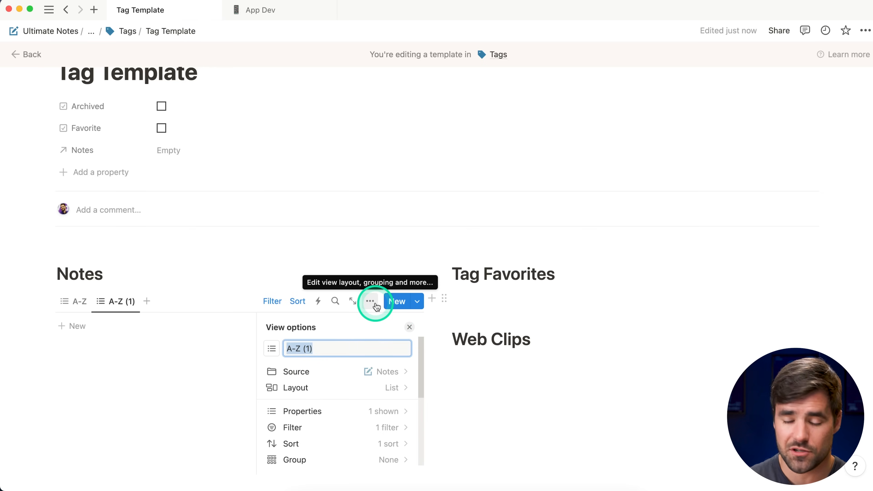
text(Recen)
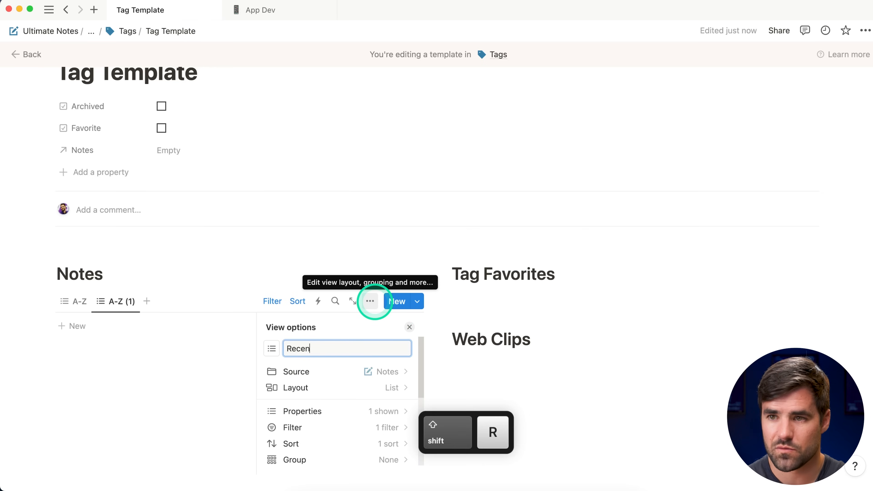
key(BackSpace)
key(BackSpace)
key(BackSpace)
key(BackSpace)
key(BackSpace)
text(Updated)
click(409, 327)
Change the Updated view's sort to Edited time, descending.
click(297, 317)
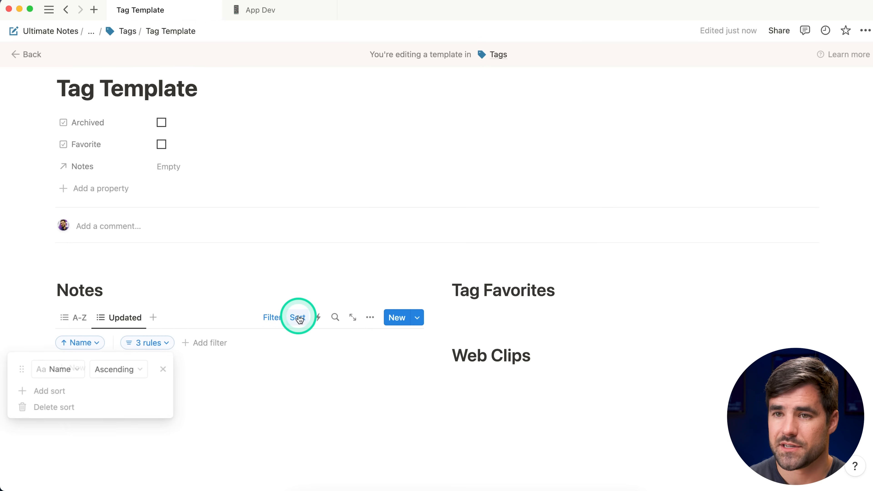
click(80, 368)
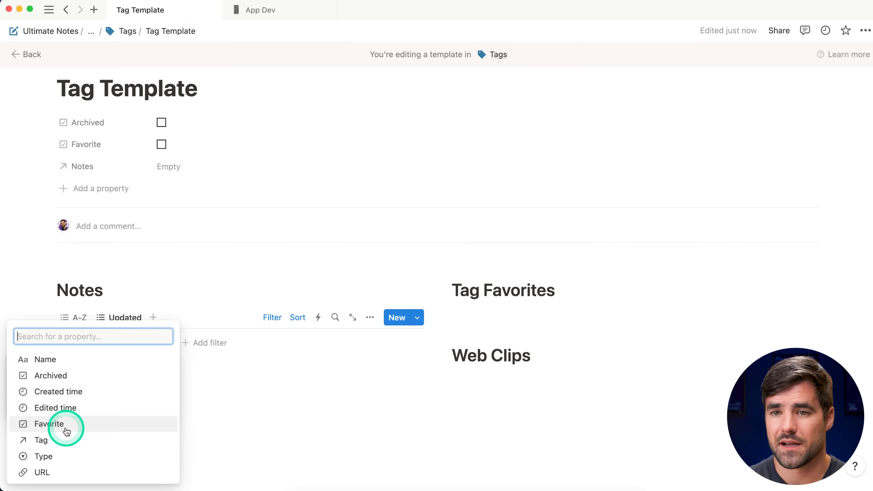
click(65, 407)
click(130, 369)
click(124, 409)
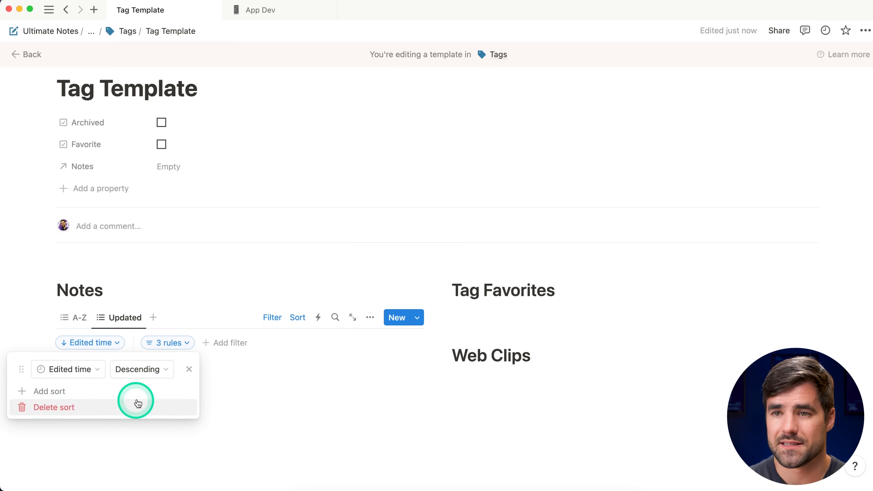
Remove the Edited time sort from the Updated view.
click(189, 369)
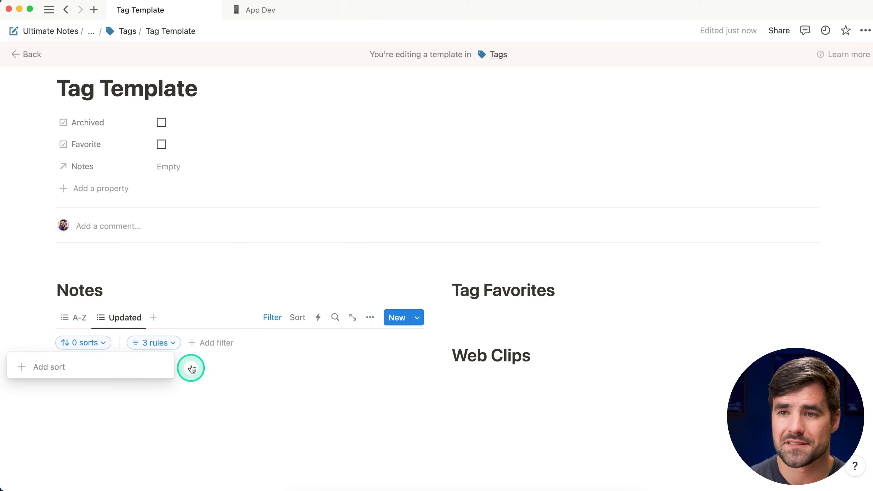
click(208, 299)
scroll(208, 299, down, 1)
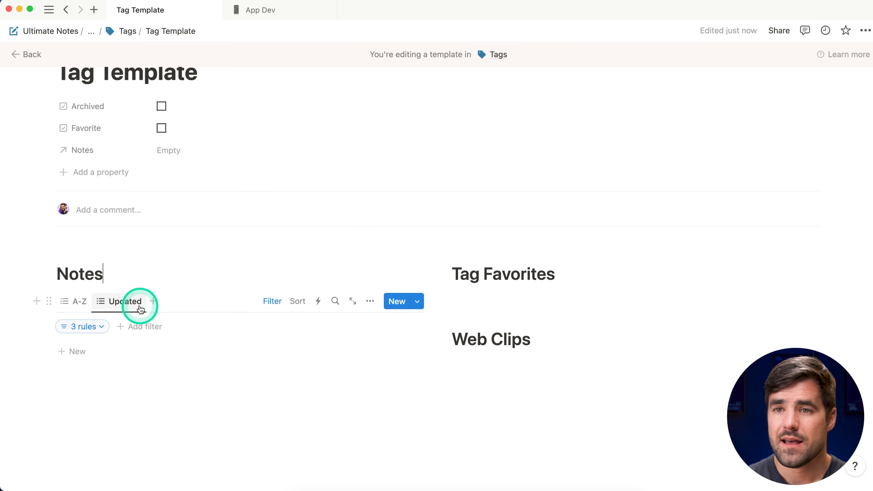
Duplicate the Updated view under Notes and name the copy By Type.
click(125, 302)
click(152, 399)
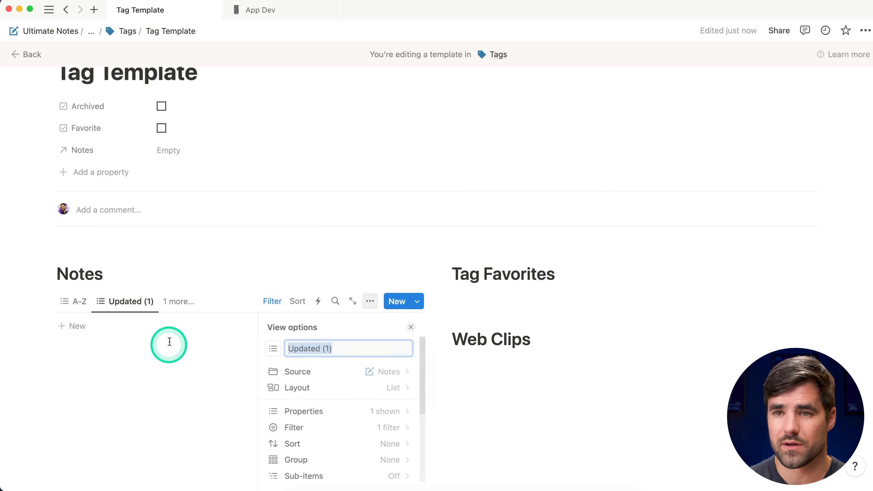
text(By Type)
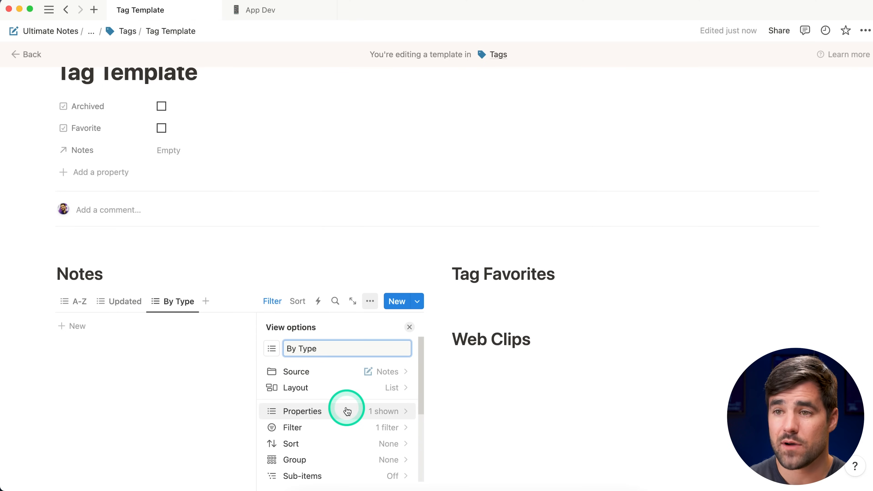
scroll(348, 411, down, 1)
scroll(384, 377, up, 1)
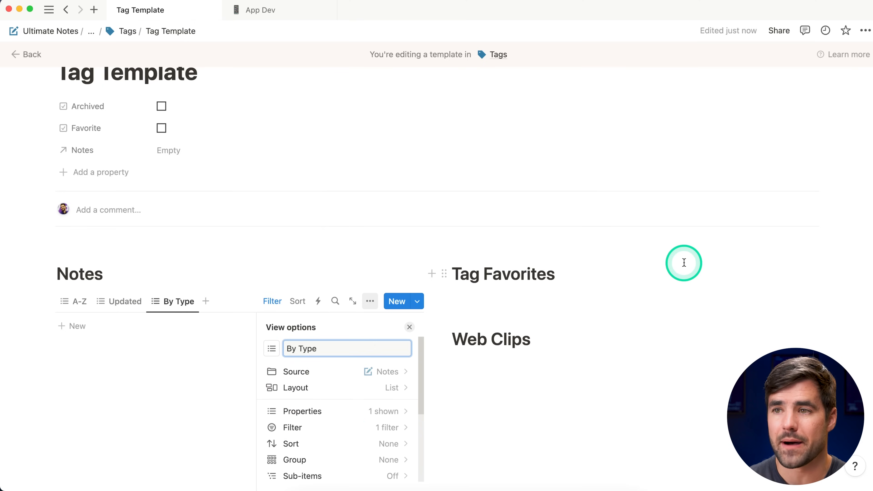
Add about ten blank lines at the end of the Tag Template, below the columns.
click(622, 252)
click(507, 399)
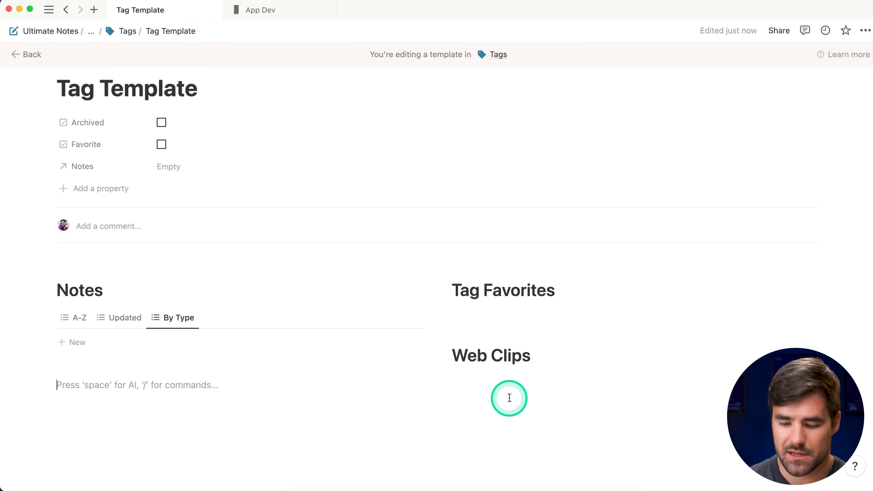
key(Return)
key(Return)
key(Return)
key(Return)
key(Return)
key(Return)
key(Return)
key(Return)
key(Return)
key(Return)
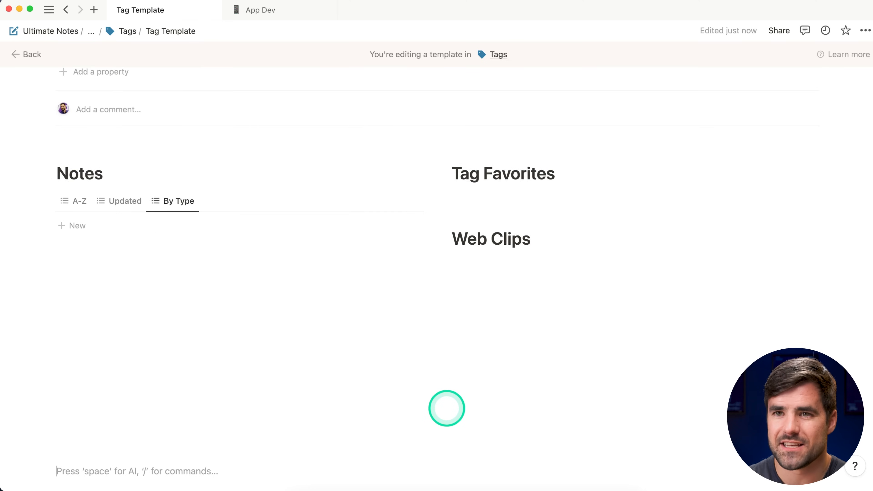
Group the By Type view under Notes by the Type property.
scroll(354, 309, down, 1)
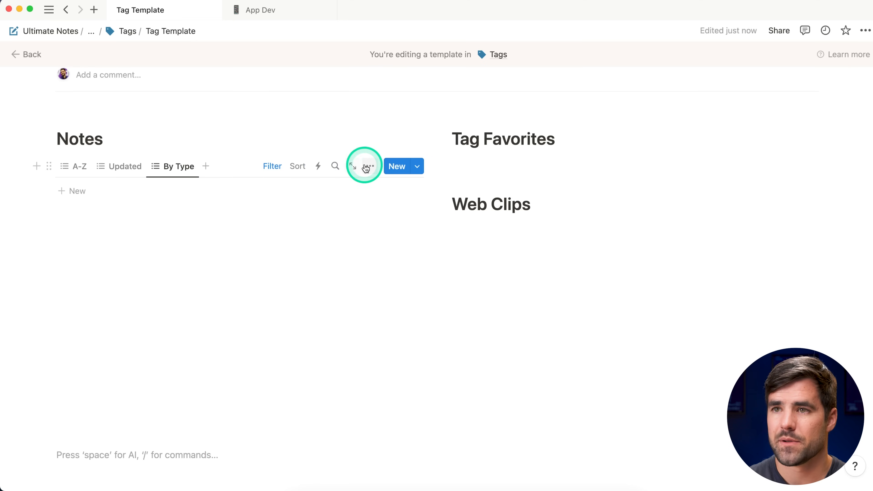
click(371, 167)
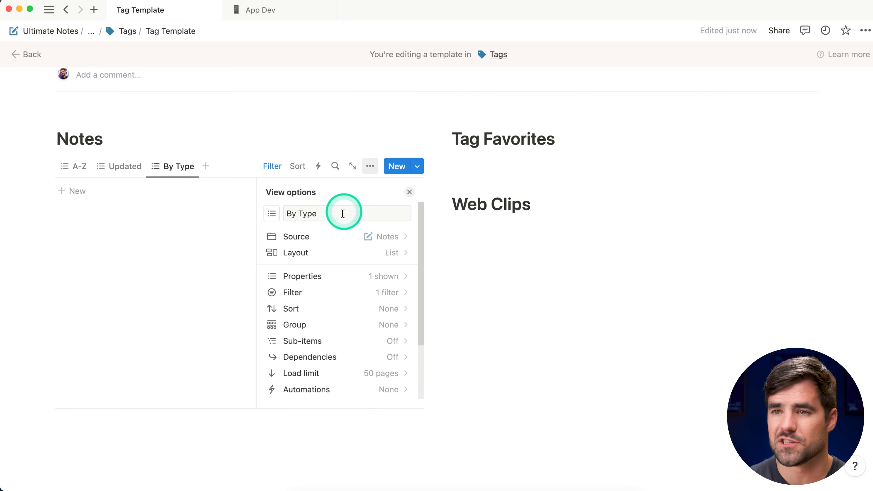
click(343, 325)
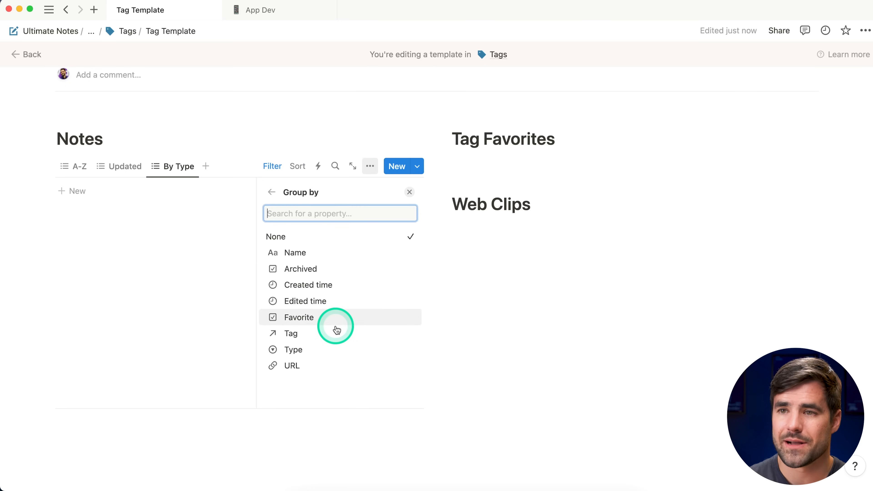
click(334, 351)
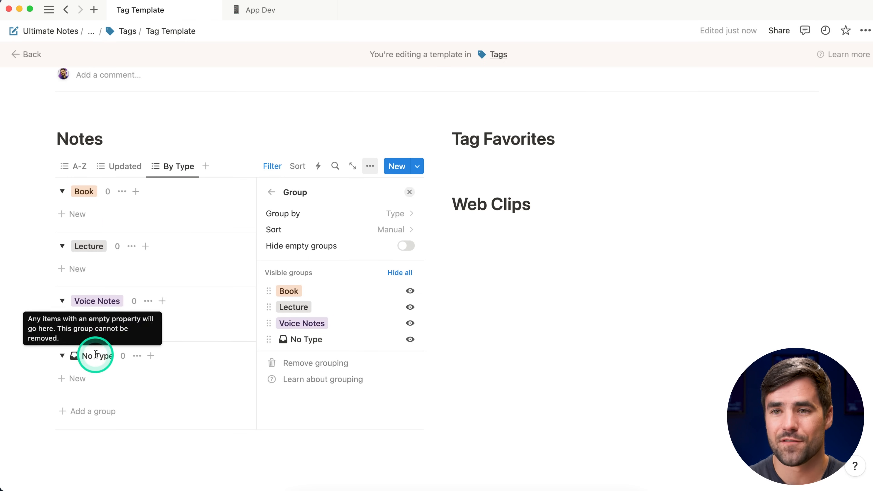
Try hiding the empty groups in the By Type view, leaving the group sort on Manual.
click(390, 230)
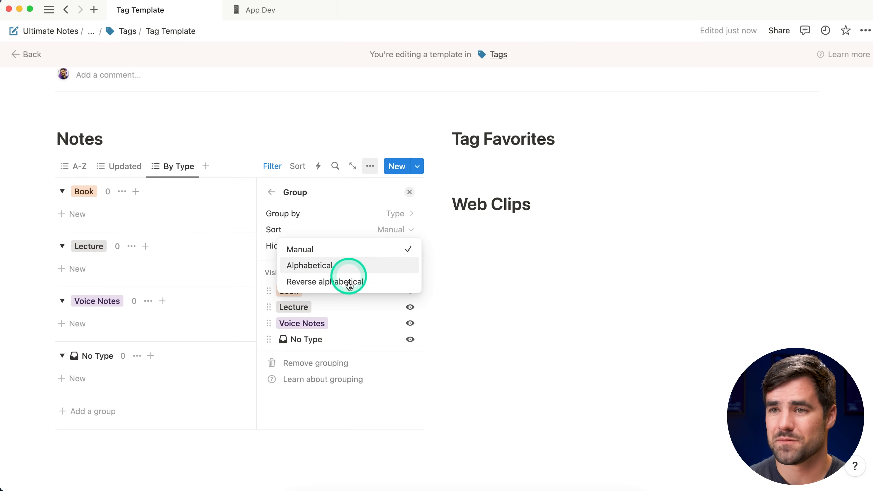
click(386, 224)
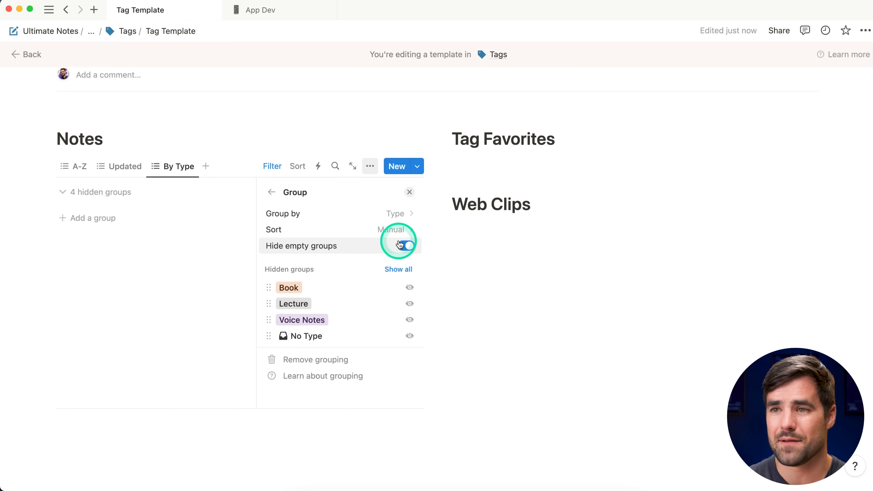
click(407, 246)
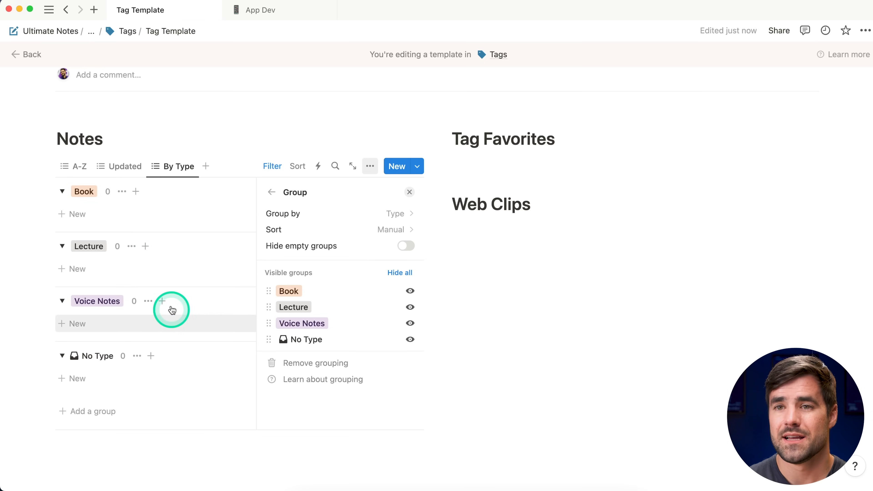
Collapse the Book, Voice Notes and No Type groups in the By Type view, leaving Lecture expanded.
click(411, 194)
click(63, 193)
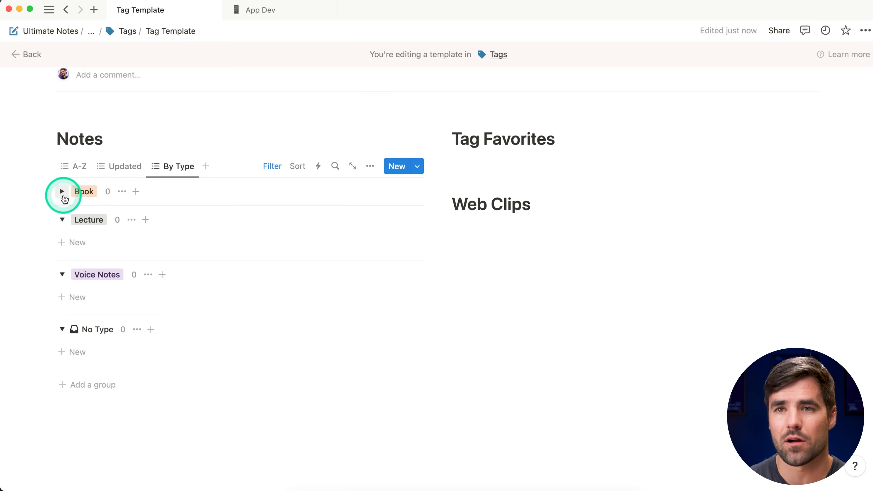
click(62, 220)
click(62, 248)
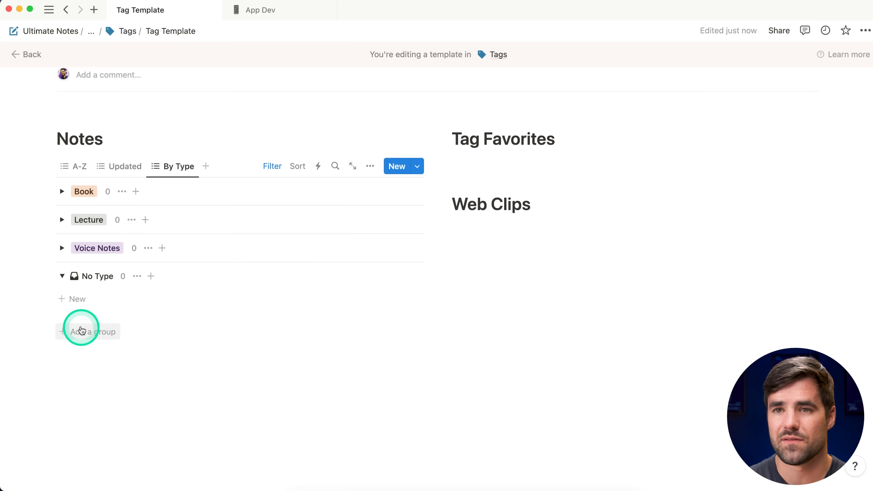
click(62, 277)
click(62, 220)
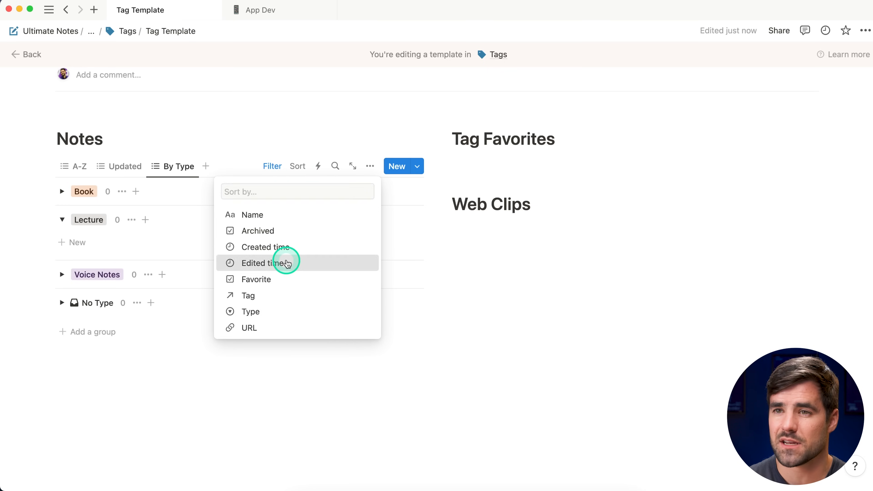
Try sorting the By Type view by Edited time, descending.
click(286, 263)
click(164, 220)
click(128, 257)
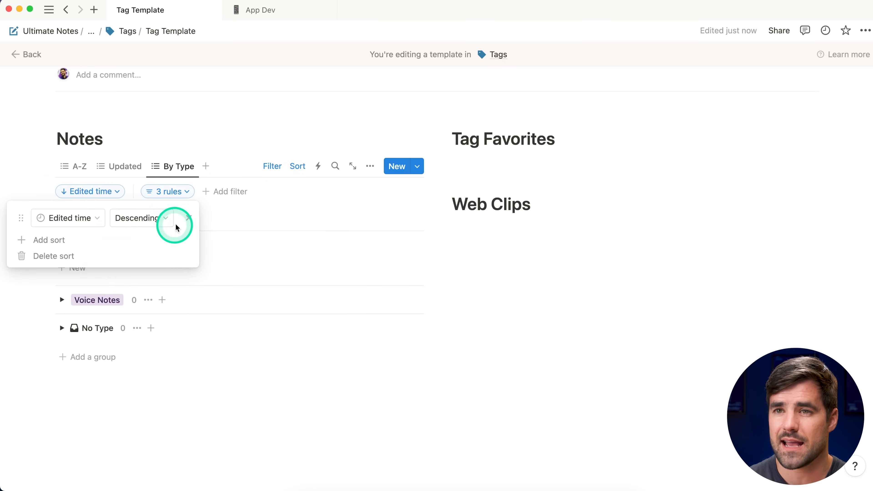
click(183, 218)
Try sorting the Updated view under Notes by Edited time, descending.
click(139, 174)
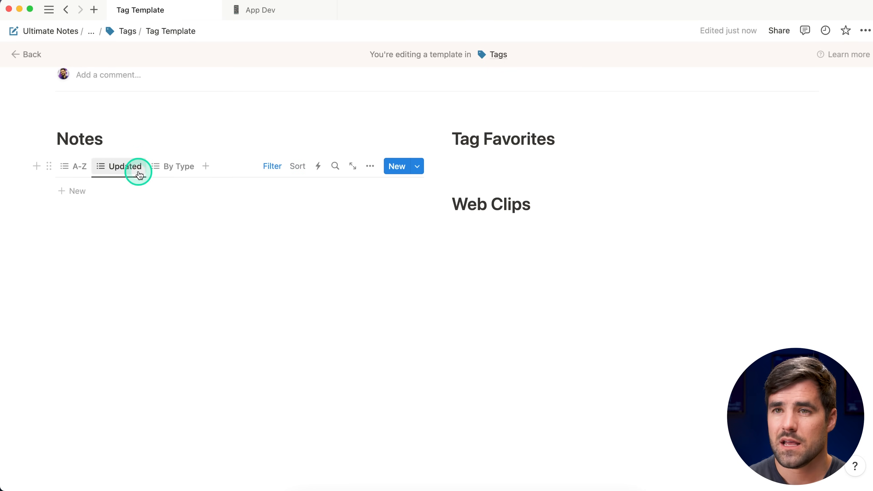
click(297, 166)
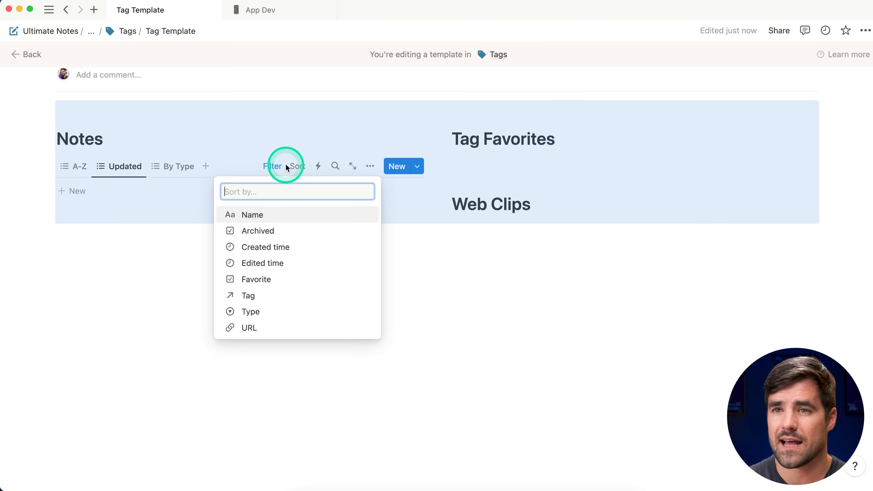
click(269, 262)
click(134, 222)
click(128, 254)
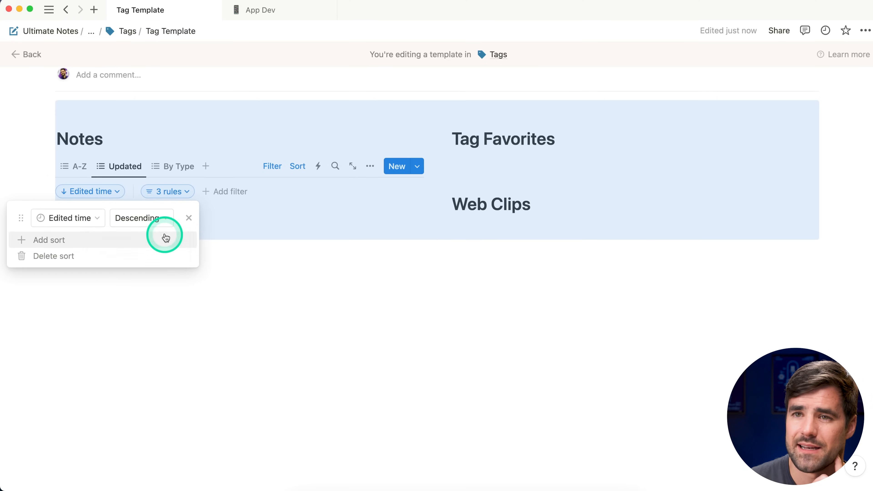
click(183, 218)
click(256, 137)
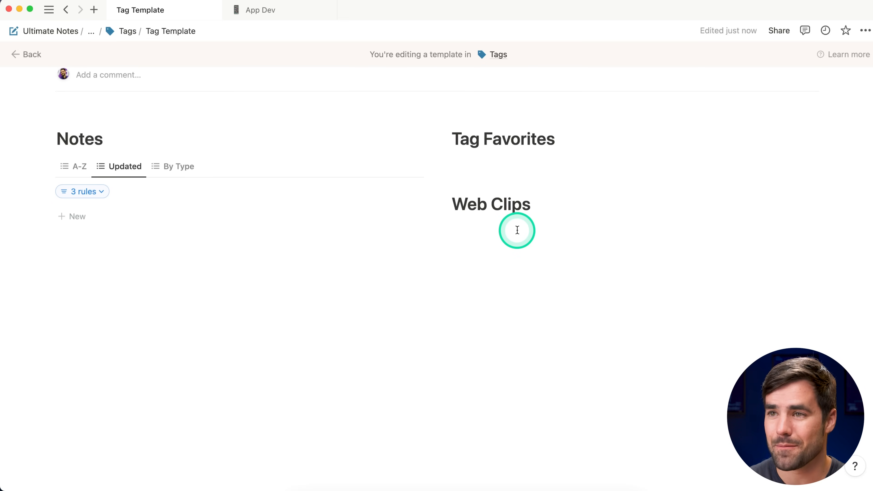
Place a copy of the Notes database block with its A-Z view active under the Tag Favorites heading.
click(81, 169)
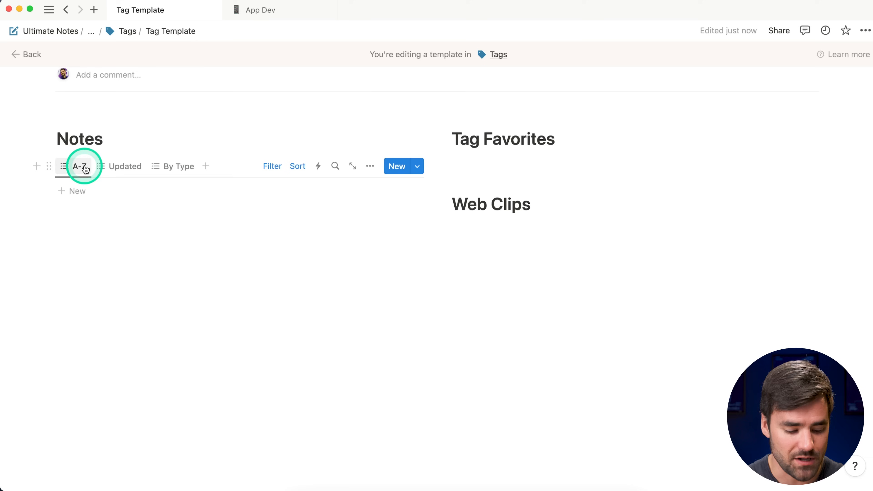
drag(48, 167, 208, 157)
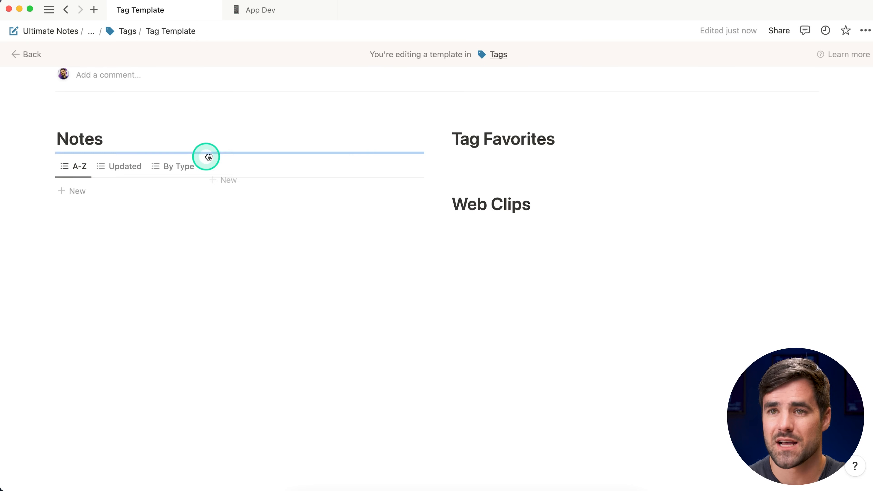
drag(471, 154, 503, 154)
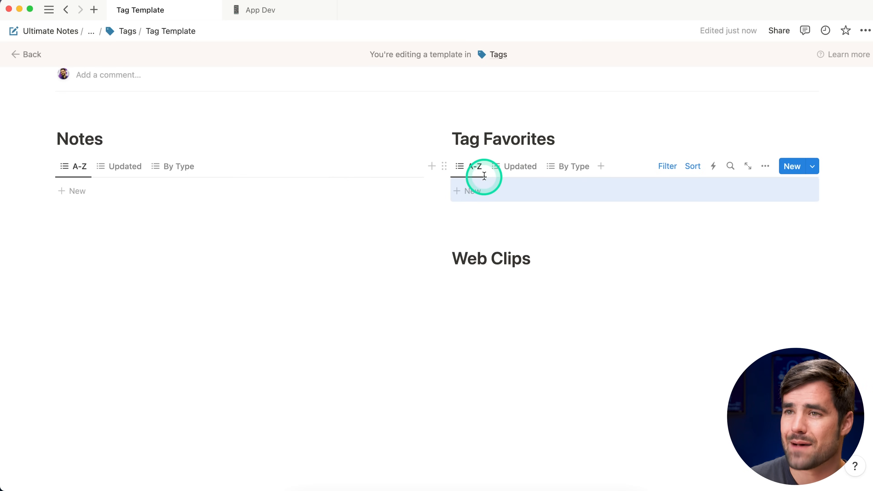
Delete the Updated and By Type views from the database block under Tag Favorites.
right_click(497, 165)
click(540, 286)
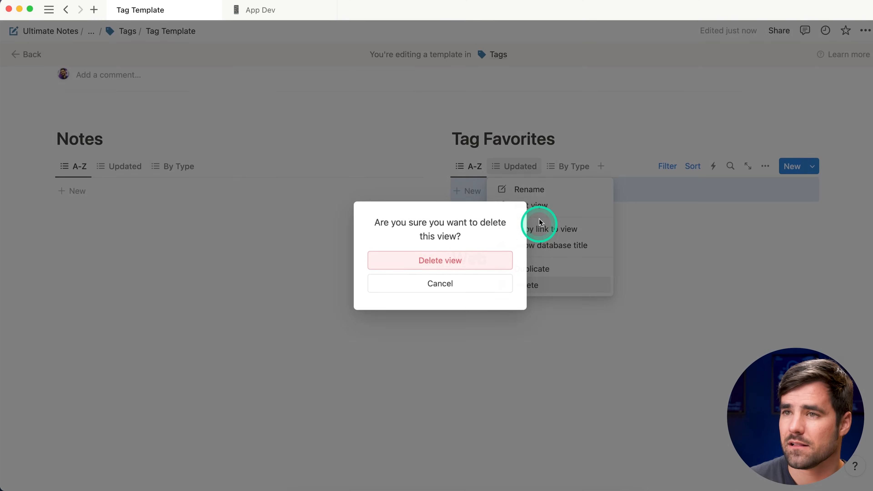
click(421, 266)
right_click(530, 169)
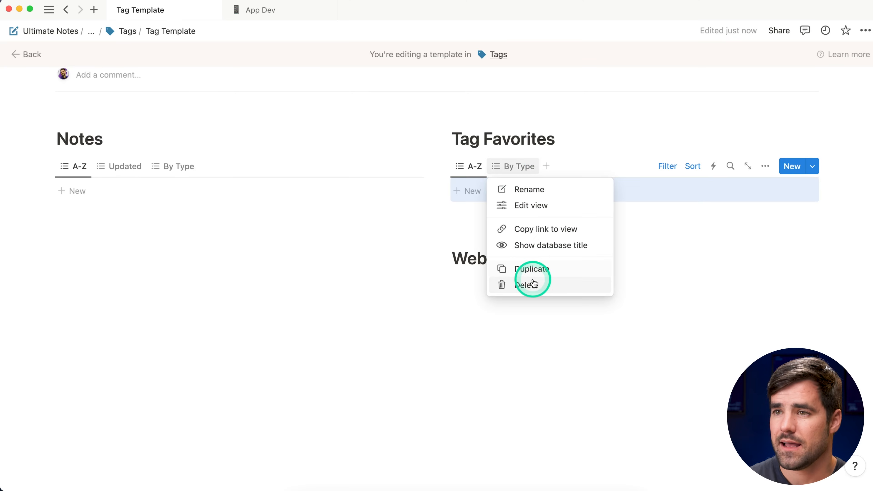
click(531, 284)
click(485, 260)
Rename the A-Z view under Tag Favorites to Favorites.
right_click(467, 167)
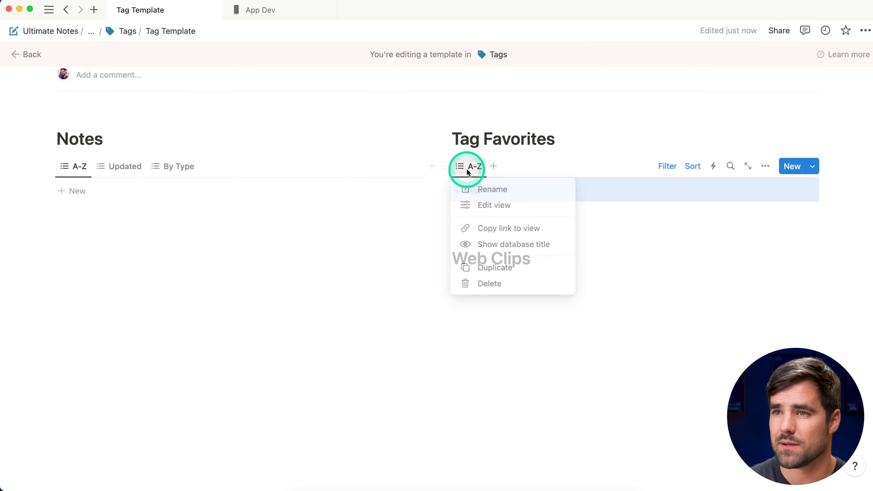
click(483, 191)
text(Favorites)
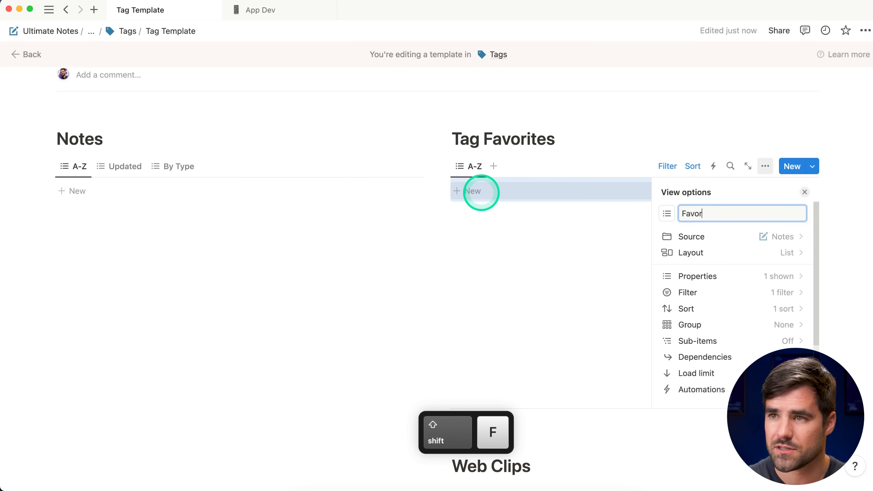
Remove the URL is empty rule from the Favorites view's filter.
click(670, 167)
click(546, 191)
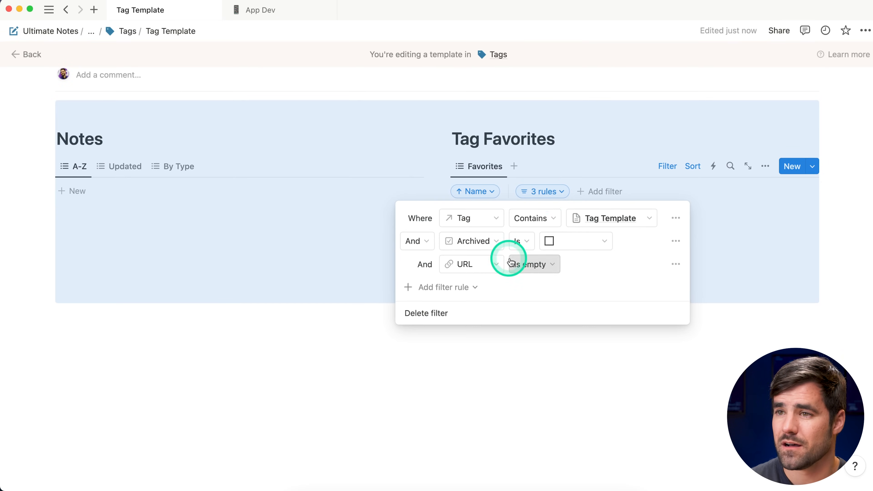
click(675, 264)
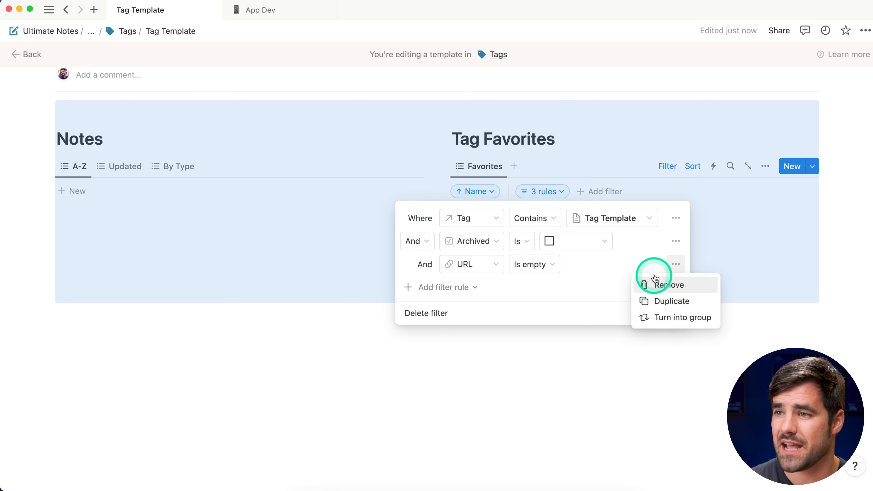
click(670, 286)
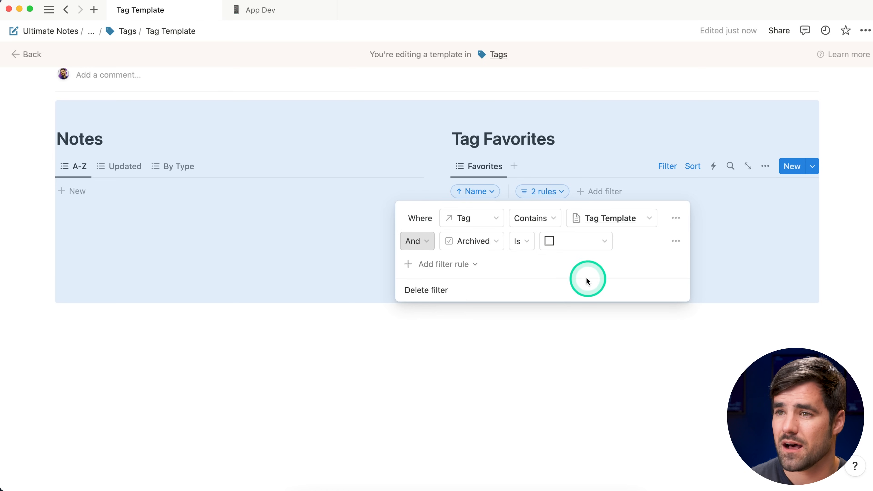
Add a filter rule to the Favorites view requiring Favorite to be Checked.
click(469, 268)
click(465, 286)
click(486, 270)
text(fav)
key(Return)
click(552, 270)
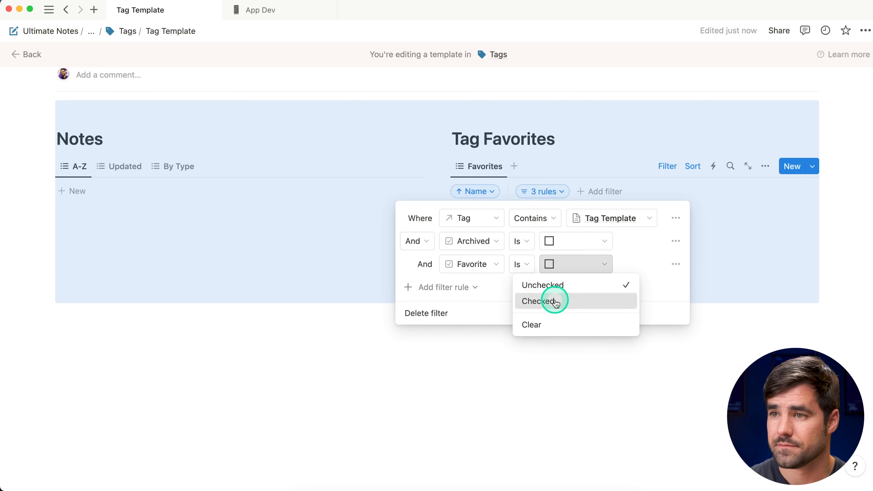
click(545, 301)
click(839, 222)
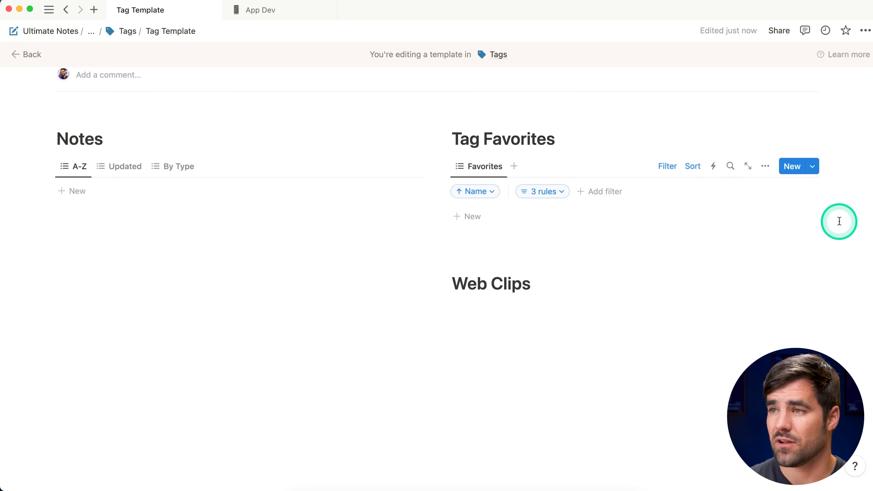
Place a copy of the Tag Favorites database block under the Web Clips heading.
click(607, 249)
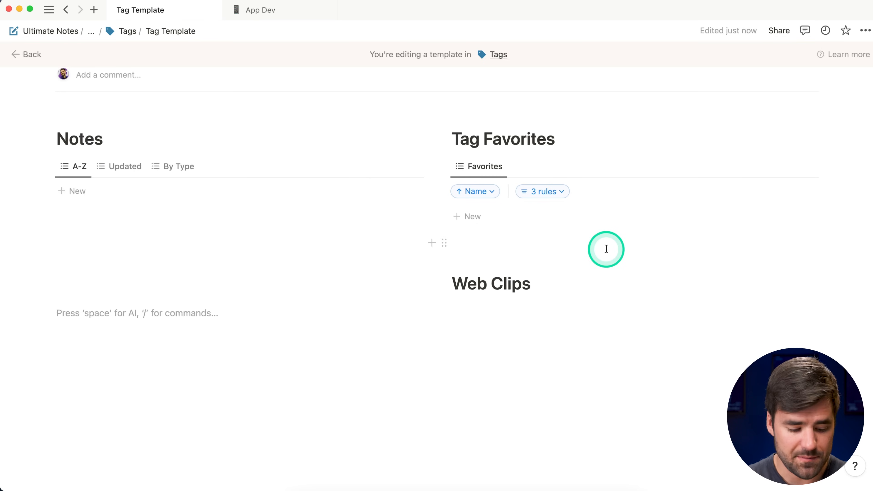
drag(444, 167, 467, 297)
scroll(610, 279, down, 5)
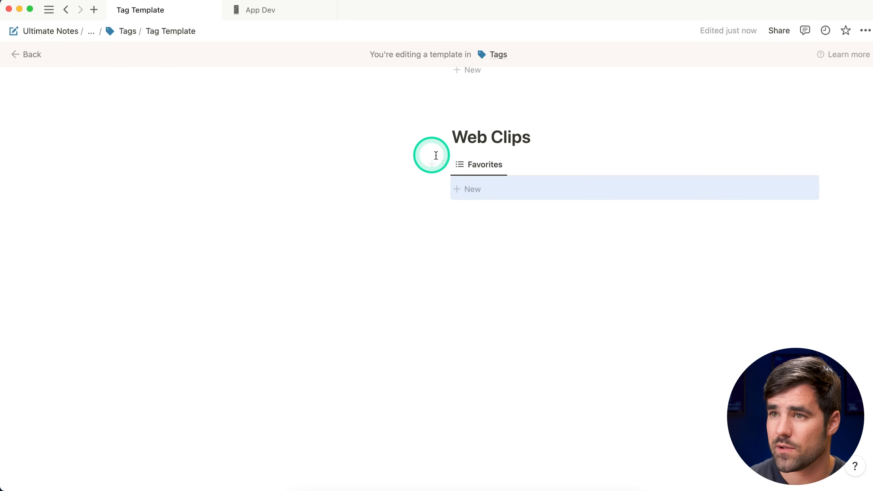
Rename the copied Favorites view under the Web Clips heading to Web Clips.
click(485, 168)
click(488, 189)
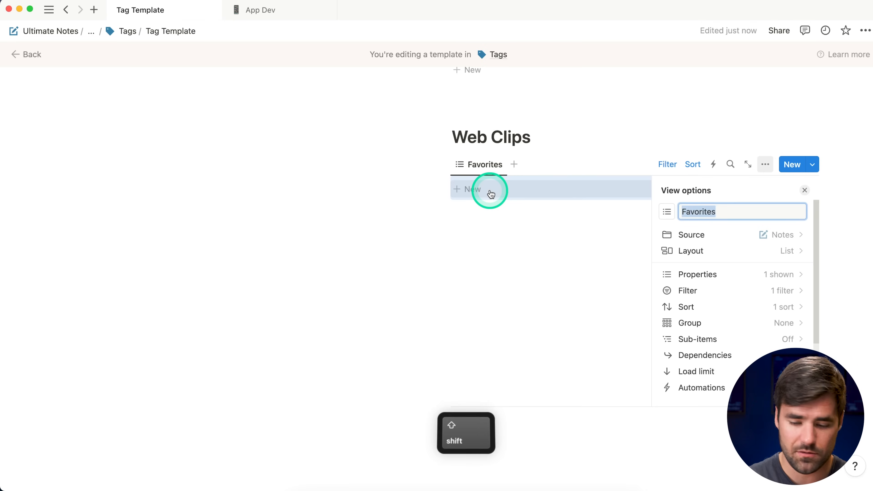
text(WEb Clips)
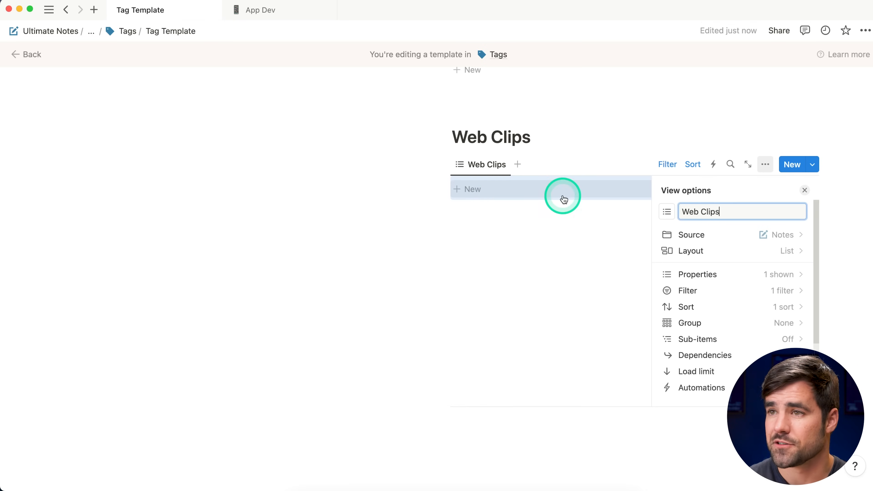
click(804, 191)
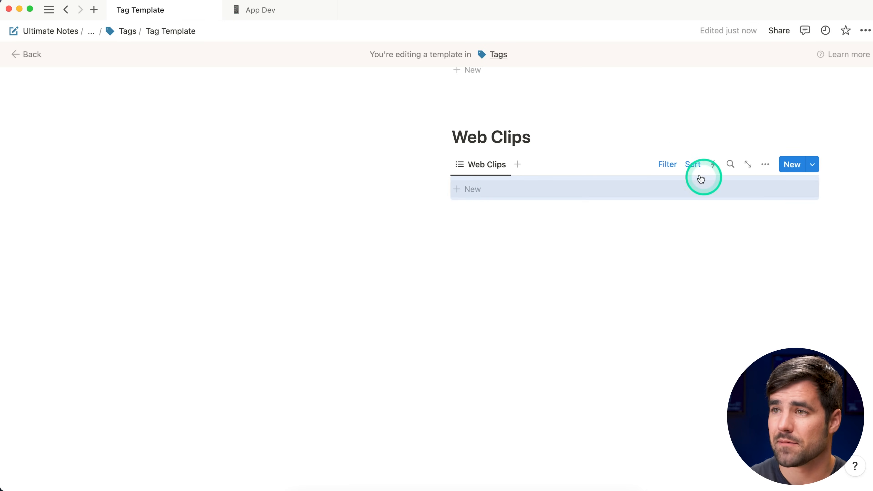
Remove the Favorite is Checked rule from the Web Clips view's filter.
click(663, 165)
click(559, 190)
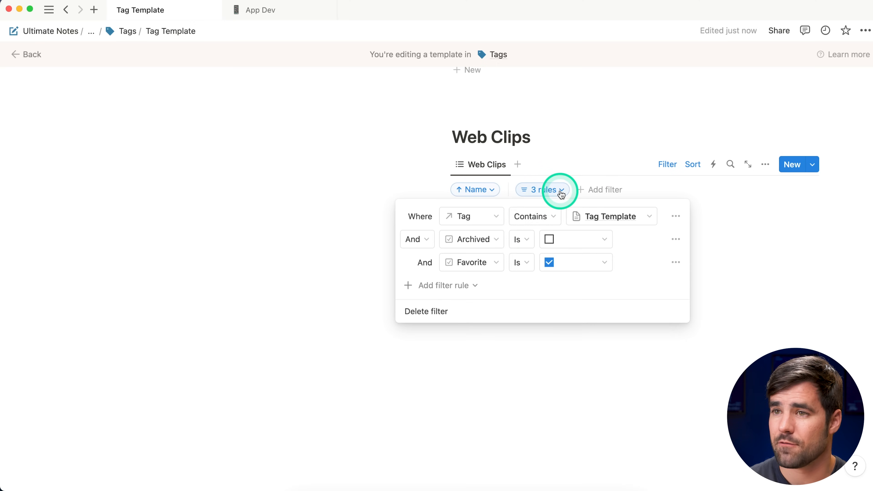
click(675, 263)
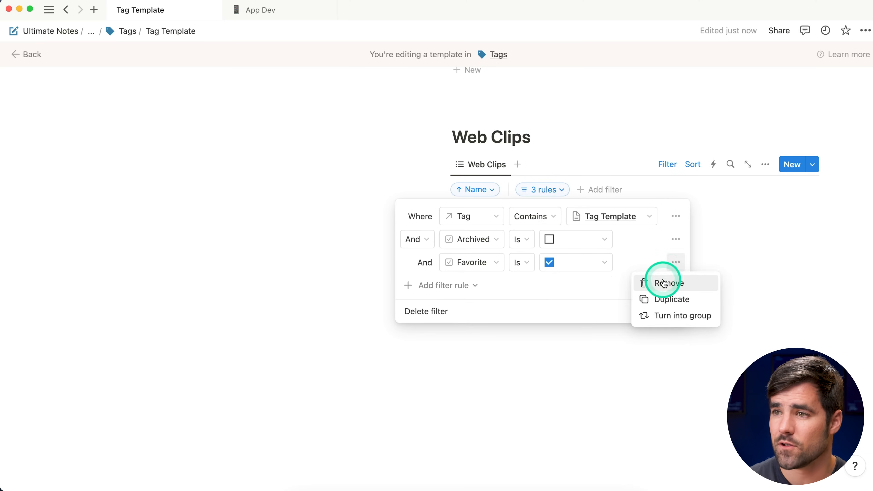
click(665, 281)
Add a filter rule to the Web Clips view requiring URL to be Is not empty.
click(477, 262)
click(448, 283)
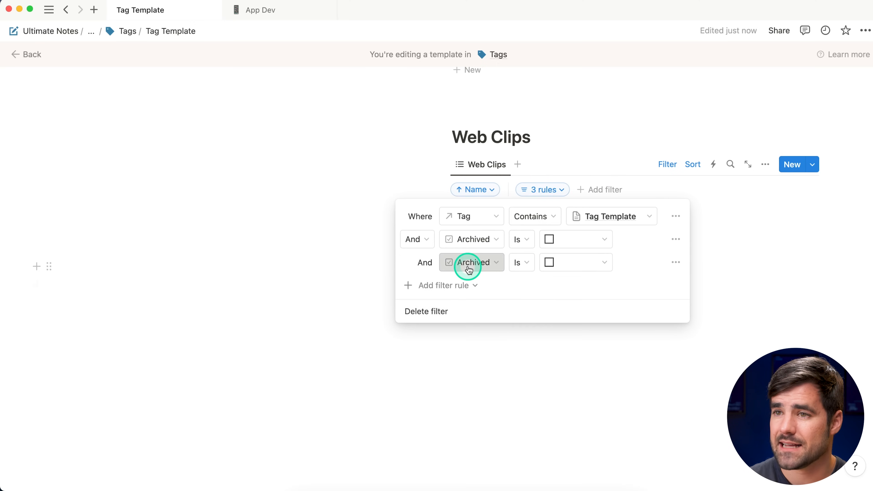
click(467, 263)
text(ur)
click(474, 311)
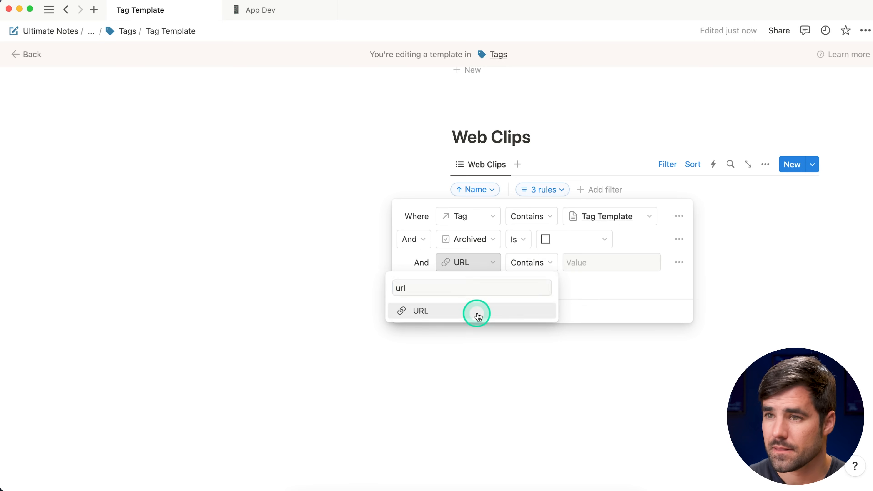
click(516, 263)
click(526, 396)
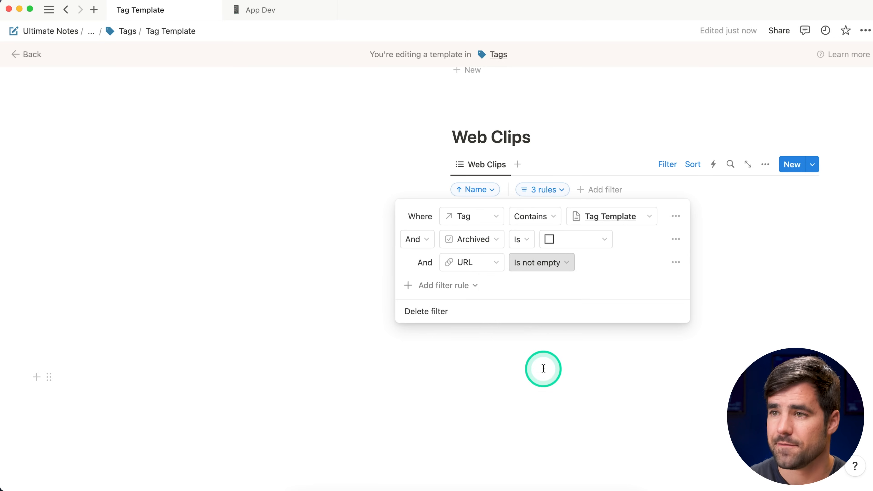
click(847, 220)
Delete all the empty text blocks below the Web Clips section of the tag template.
scroll(847, 219, up, 5)
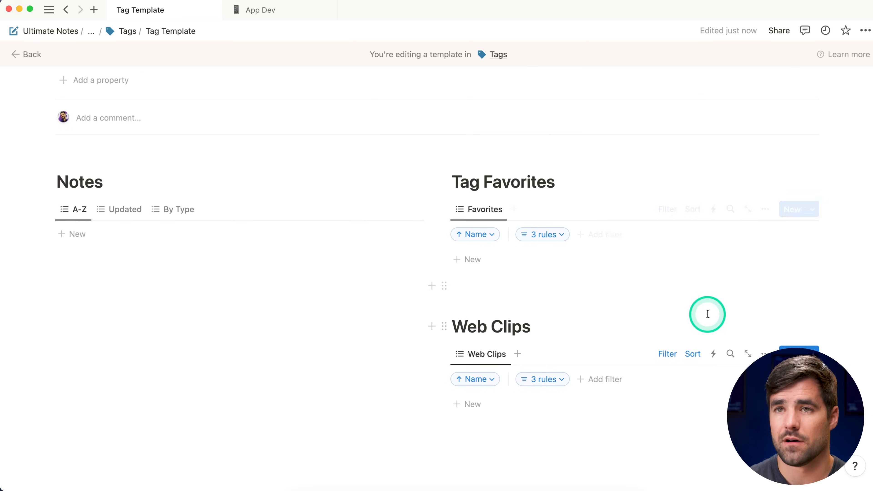
scroll(711, 310, down, 8)
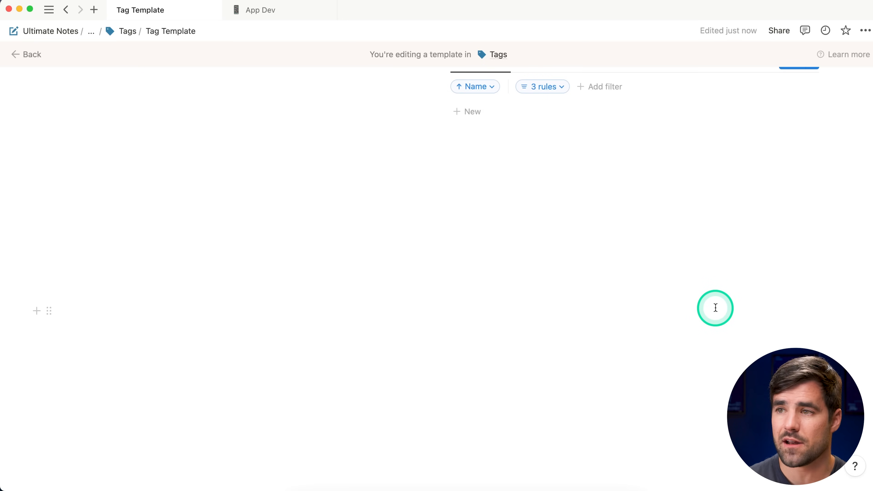
drag(83, 406, 77, 144)
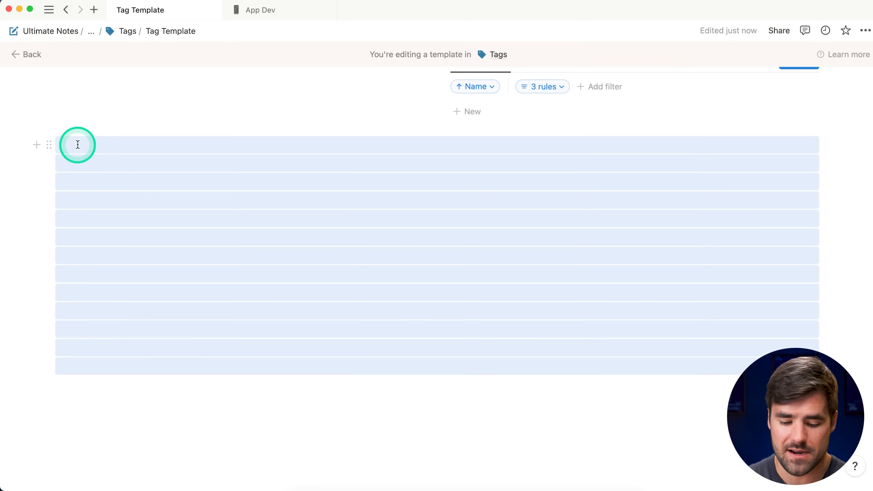
key(BackSpace)
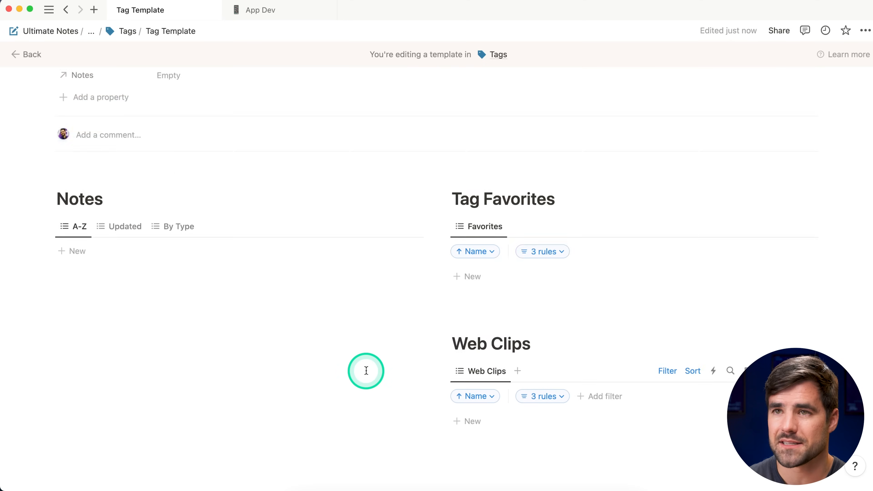
Return to the Ultimate Notes dashboard and apply Tag Template to the Marketing page in the Tags gallery.
scroll(366, 370, up, 5)
key(super+bracketleft)
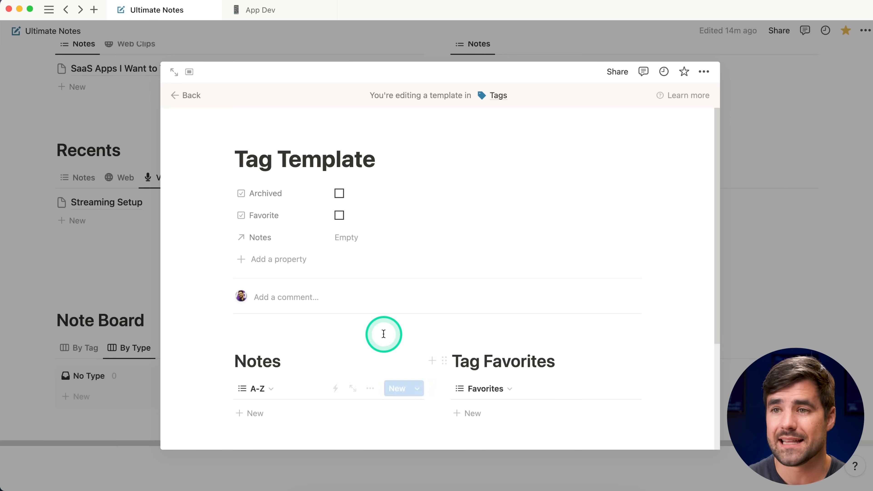
scroll(384, 333, down, 3)
click(781, 260)
scroll(781, 260, down, 1)
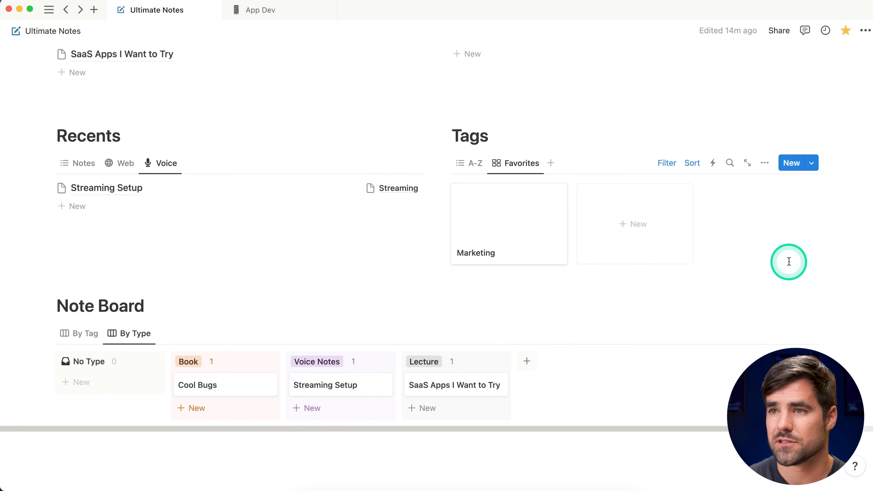
click(510, 212)
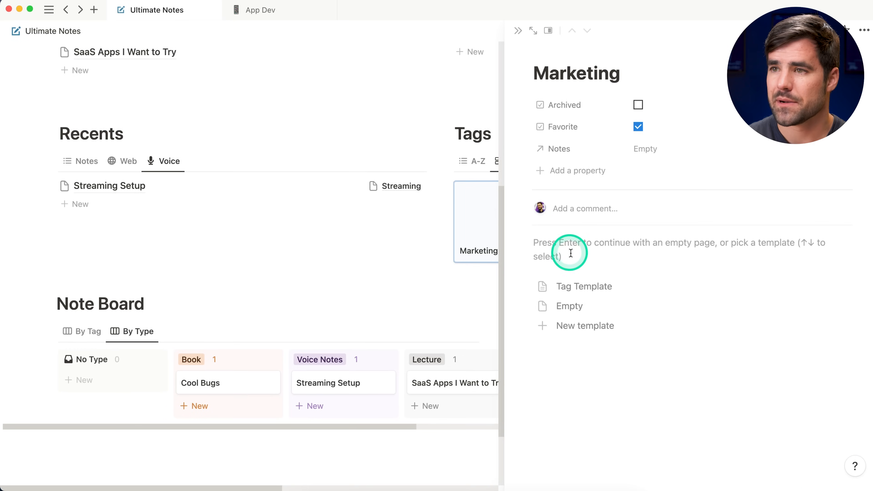
click(594, 288)
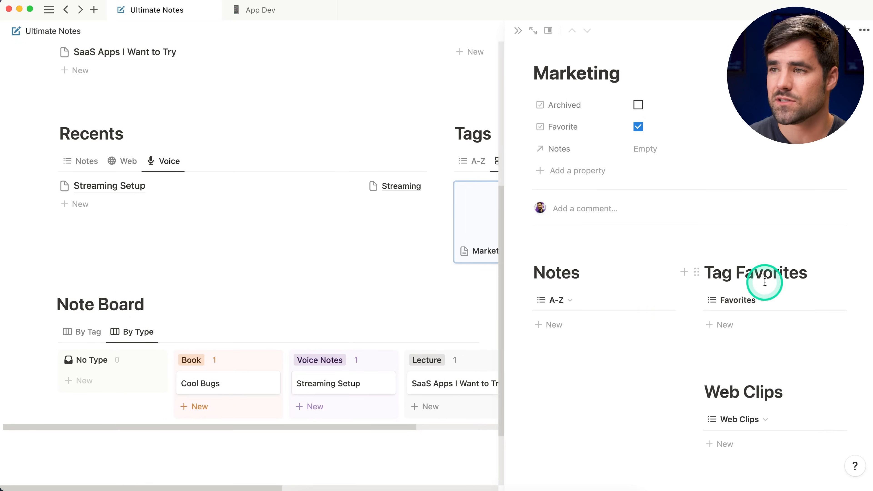
View the Marketing page in full, examine the filter rules of its Notes A-Z view, and return to the dashboard.
click(534, 31)
scroll(494, 177, down, 3)
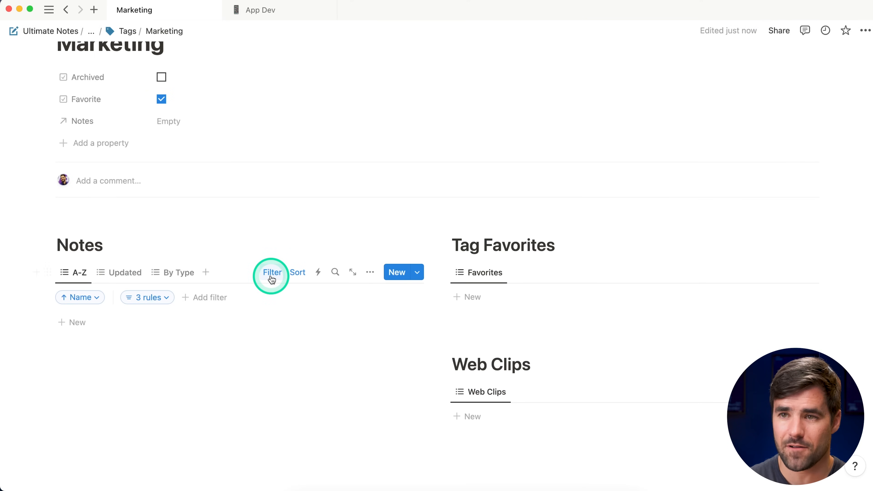
click(164, 297)
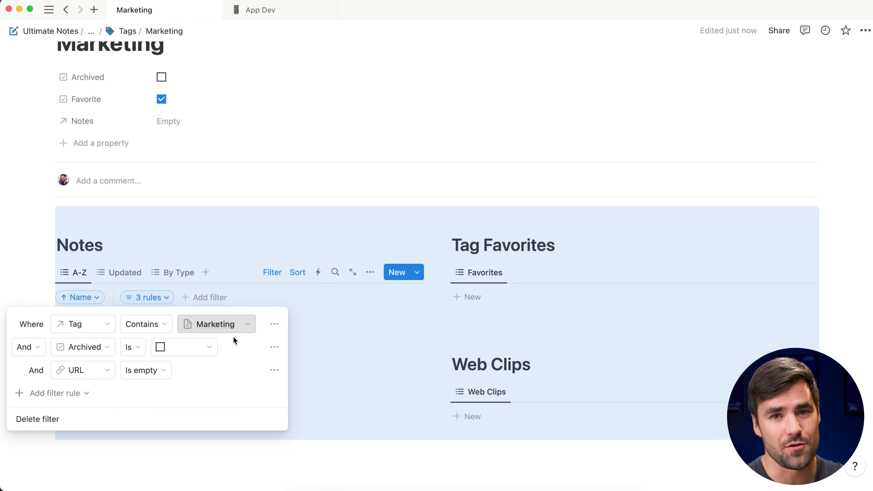
click(220, 237)
key(super+bracketleft)
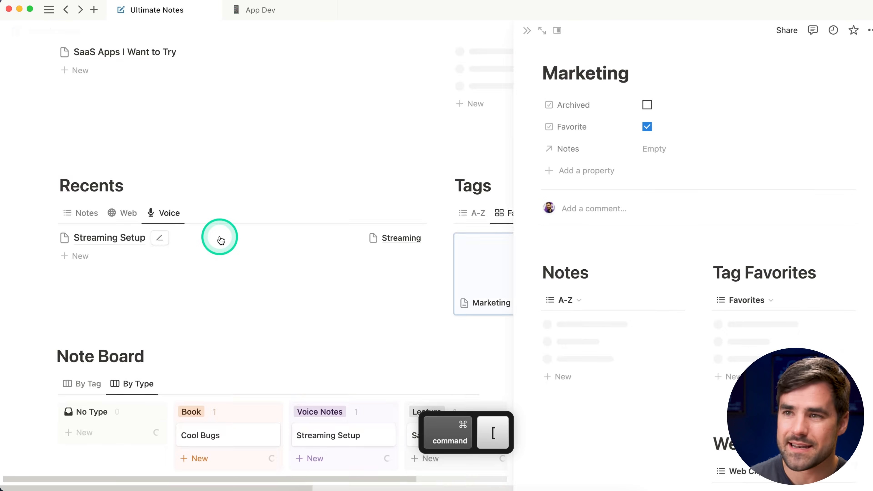
click(519, 29)
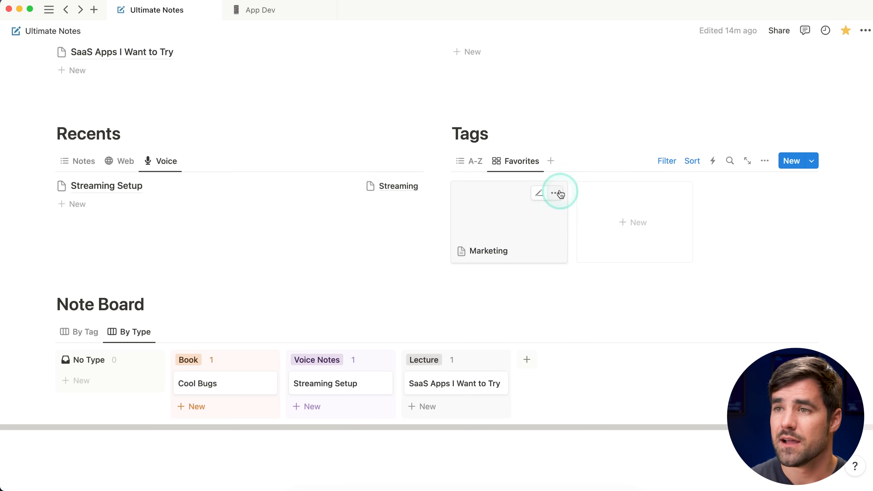
Set Tag Template as the default template for all views in the Tags database.
click(473, 162)
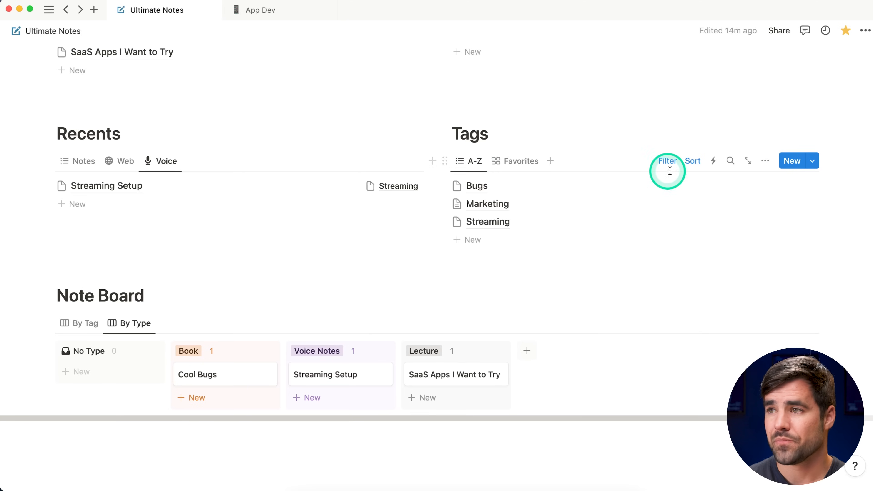
click(812, 160)
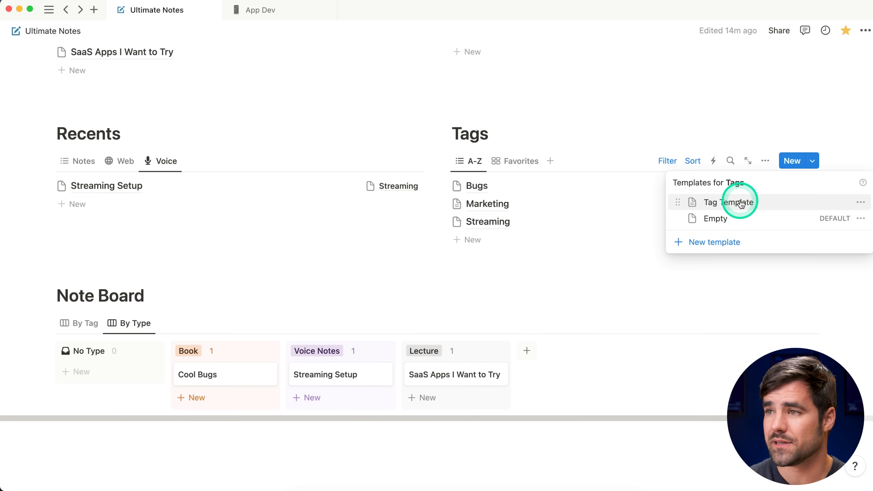
click(861, 202)
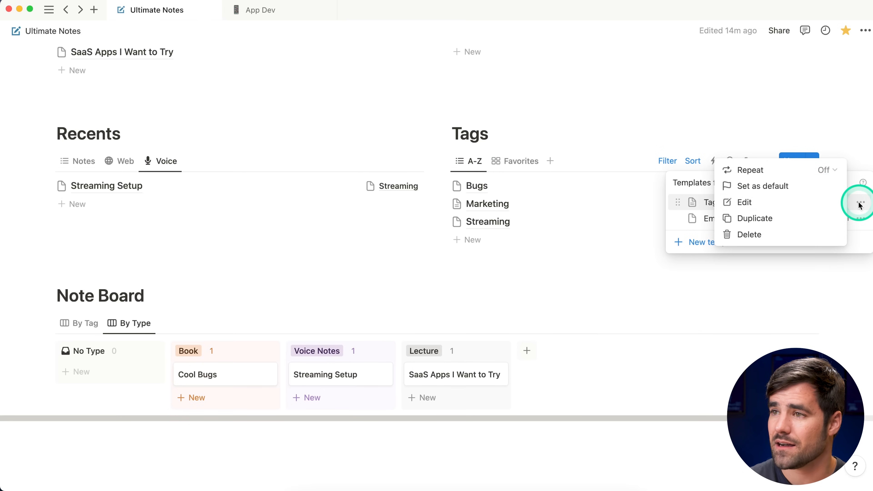
click(798, 188)
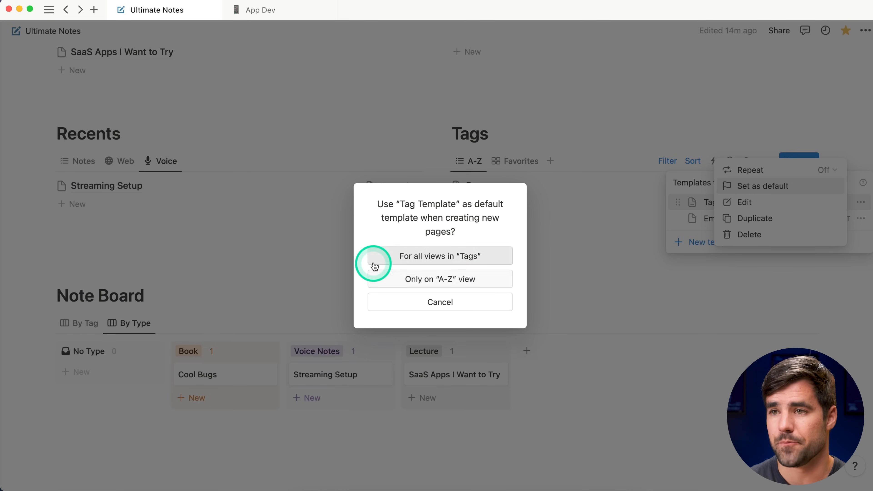
click(444, 257)
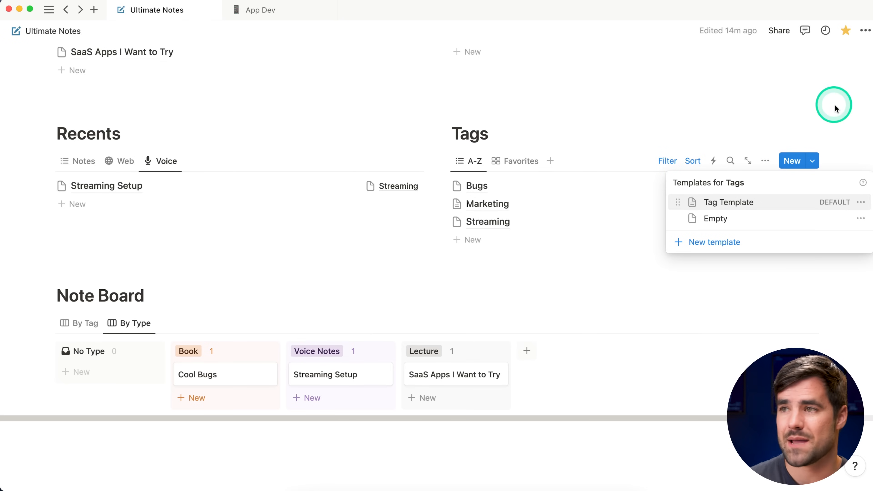
click(835, 106)
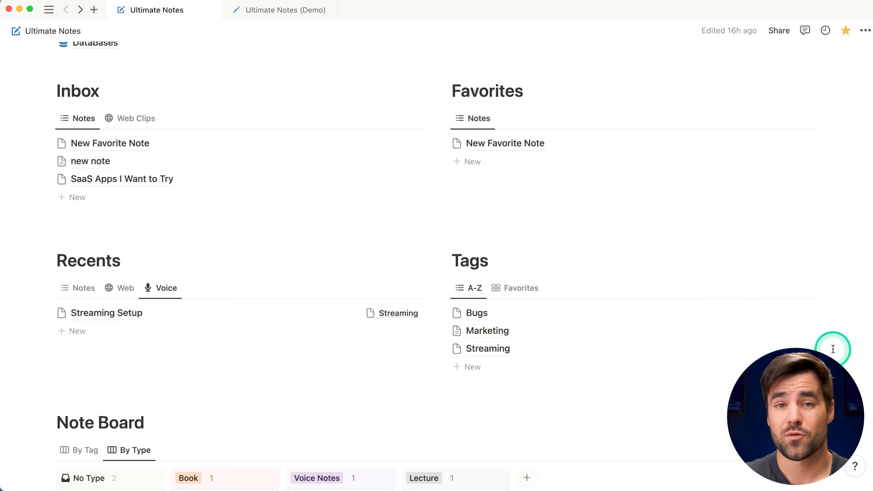
Move the Databases page link below the Note Board and insert a divider above it.
scroll(437, 364, up, 5)
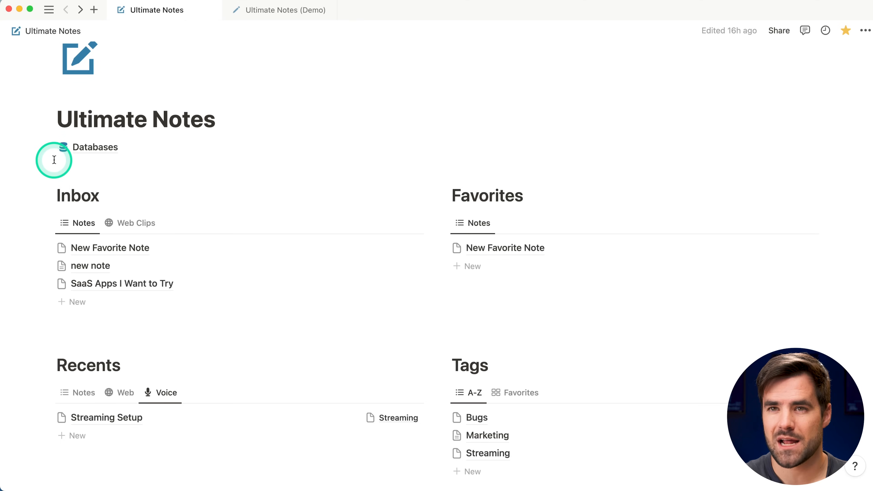
drag(49, 146, 89, 294)
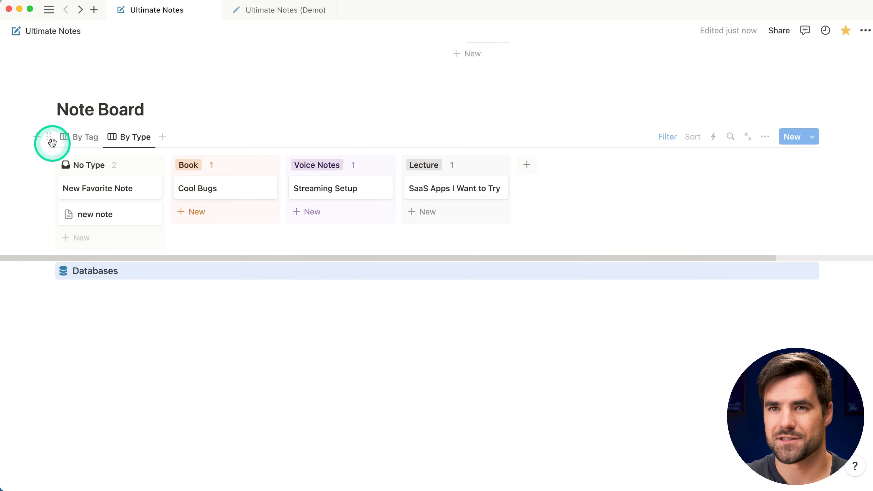
click(38, 139)
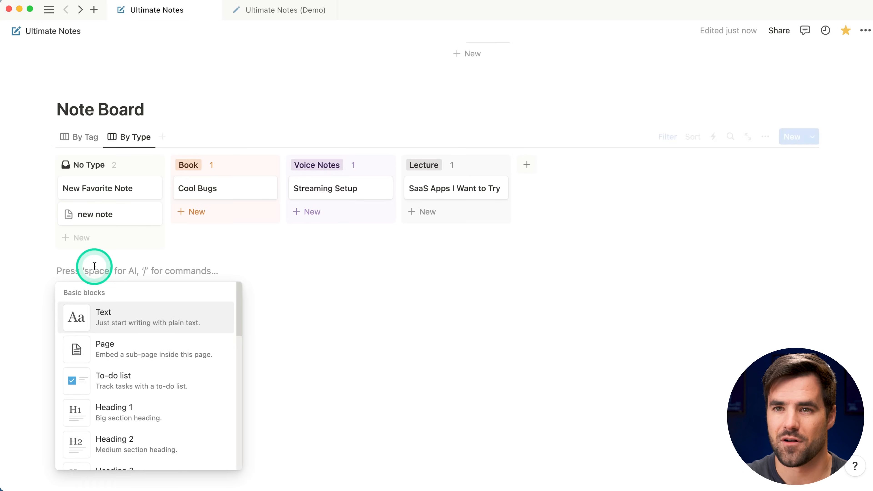
click(390, 298)
key(Return)
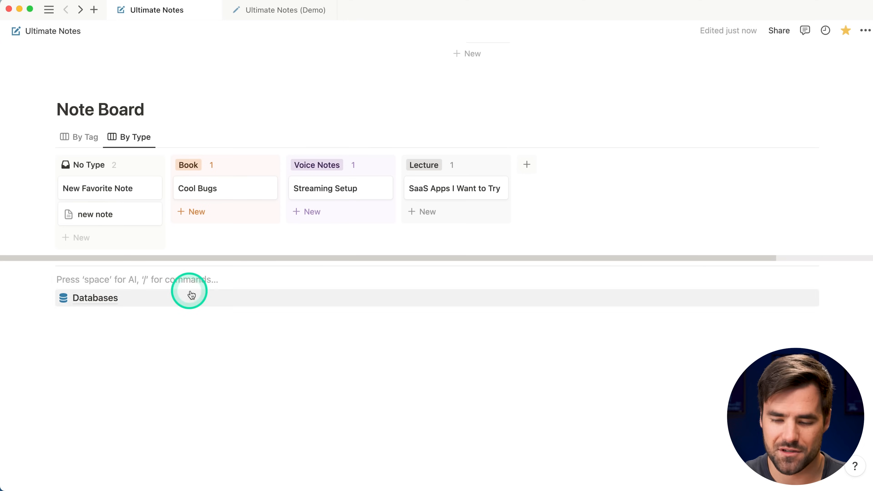
key(BackSpace)
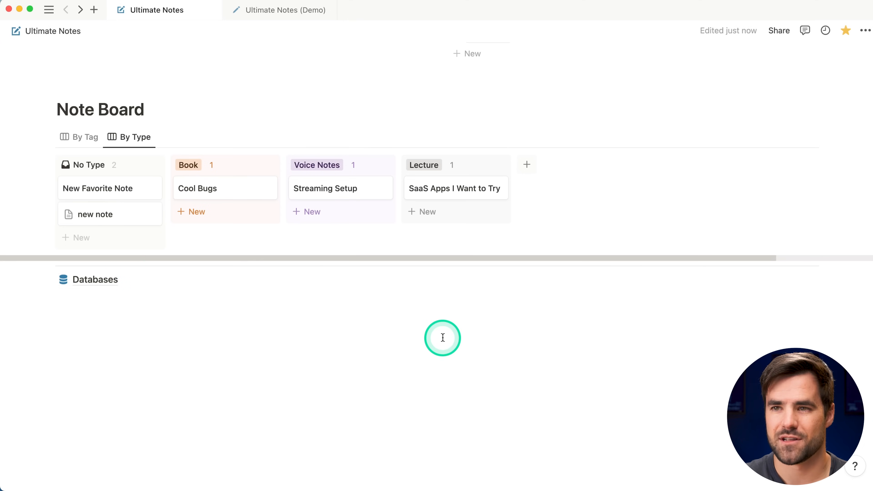
Insert a button block below the Ultimate Notes title, name it New Note and give it the blue pencil-and-square icon.
scroll(443, 337, up, 12)
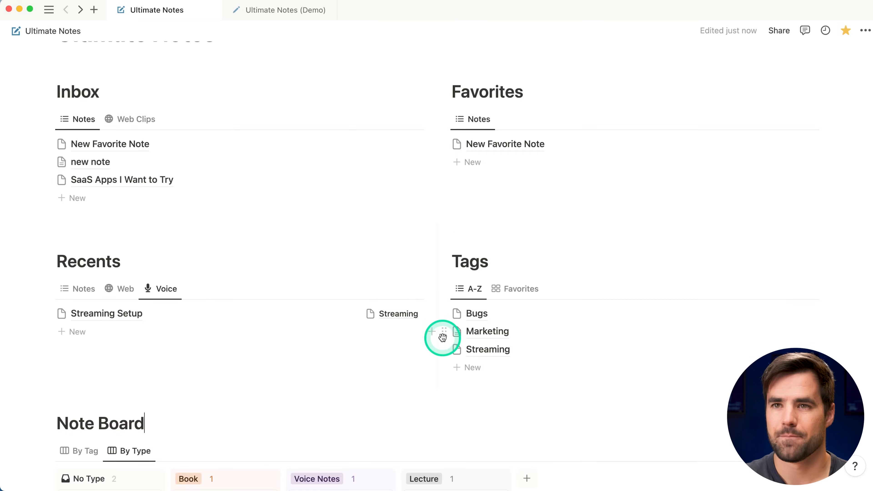
click(256, 185)
key(Return)
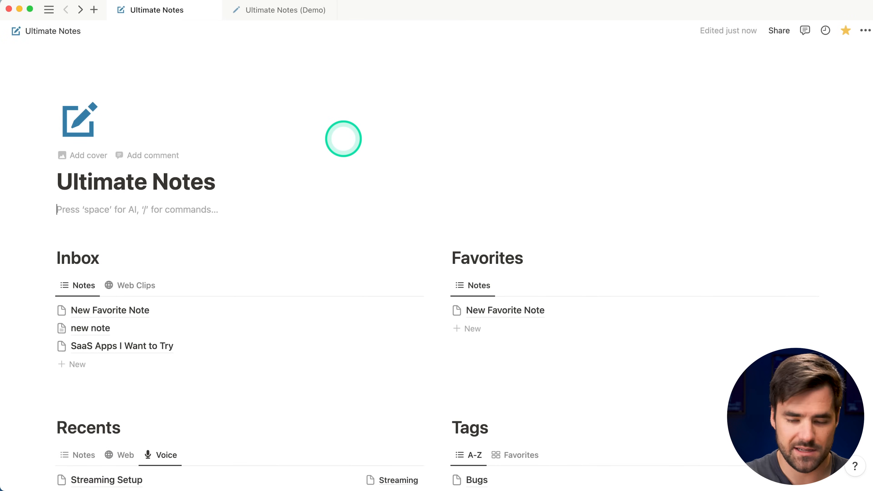
text(/but)
key(Return)
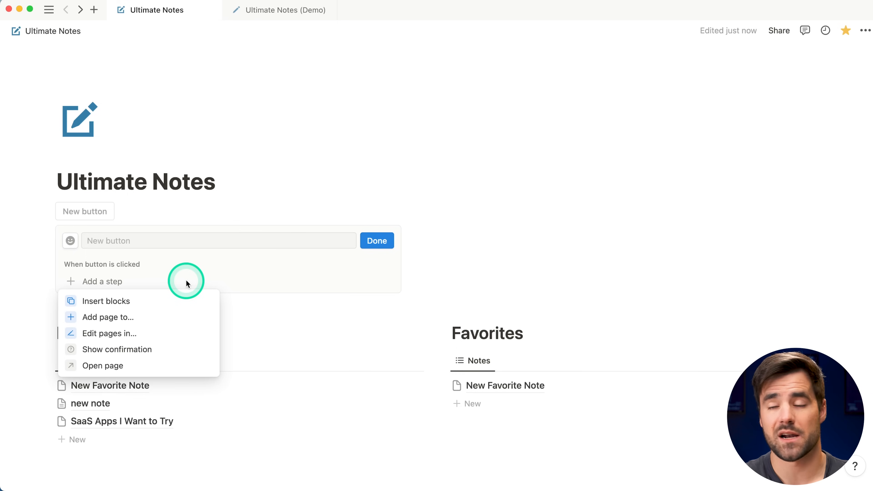
click(164, 242)
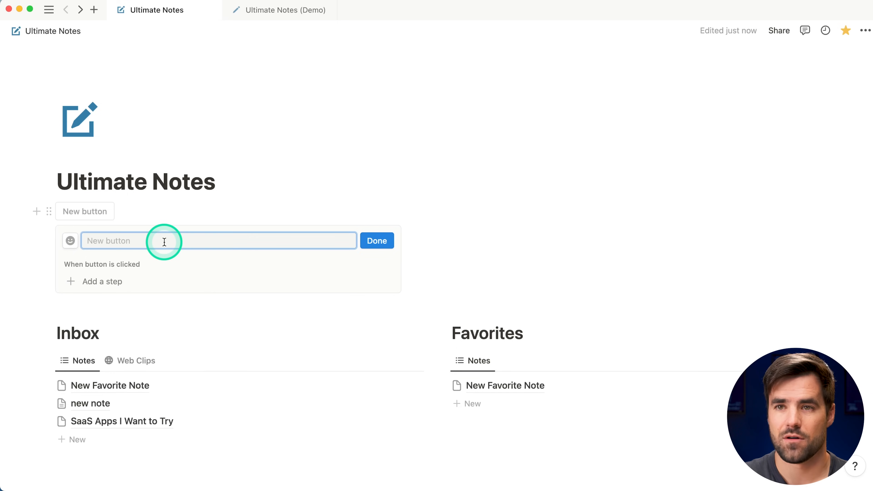
text(New Note)
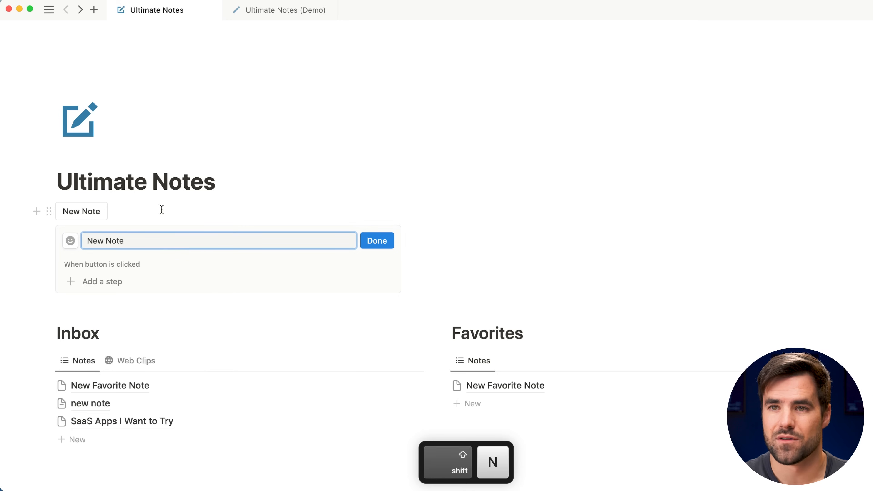
click(68, 240)
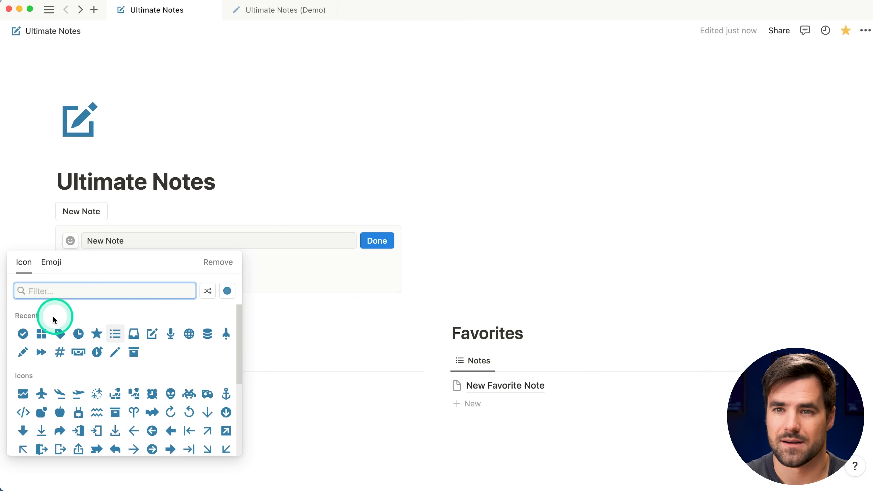
click(152, 333)
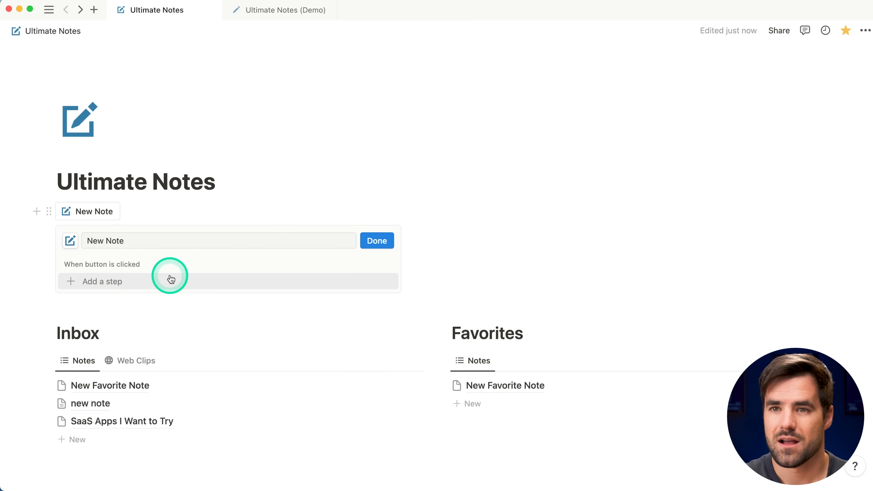
Give the New Note button a step that adds a page to the Notes database, and view its editable properties.
click(156, 280)
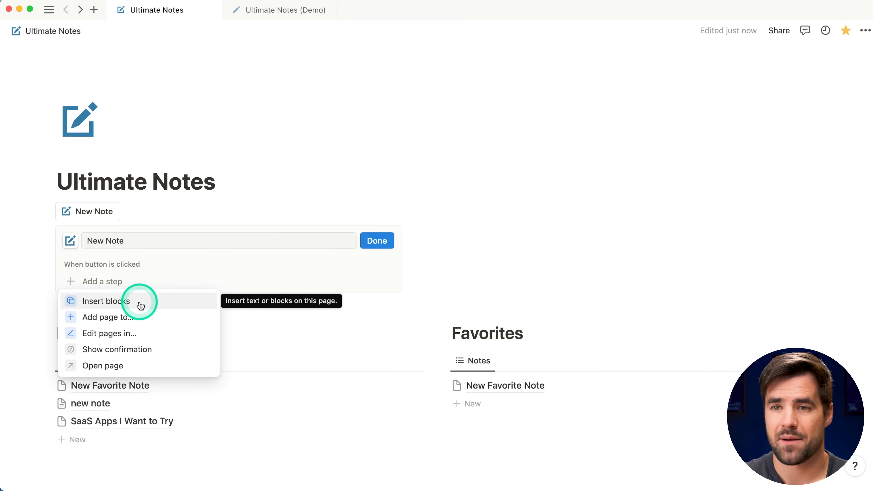
click(167, 318)
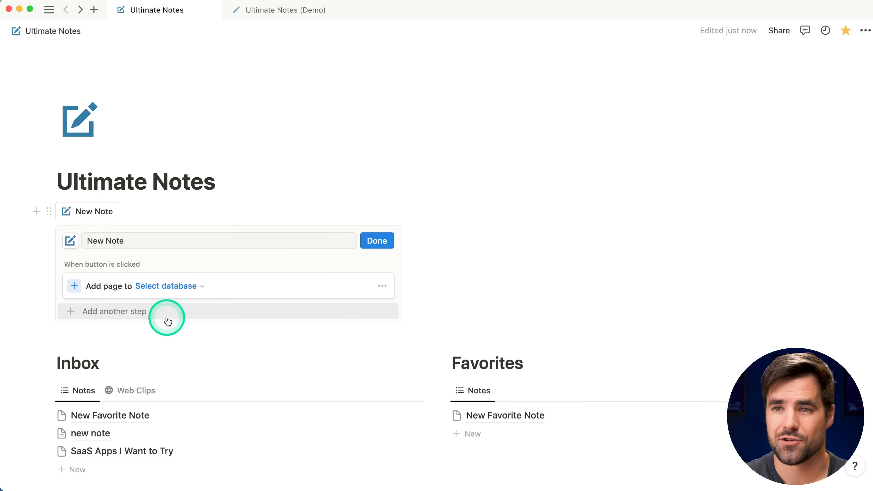
click(184, 289)
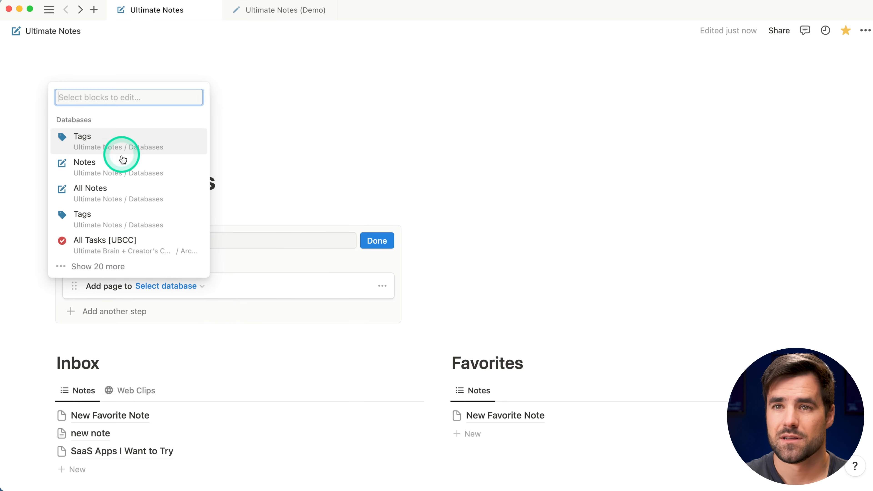
click(117, 166)
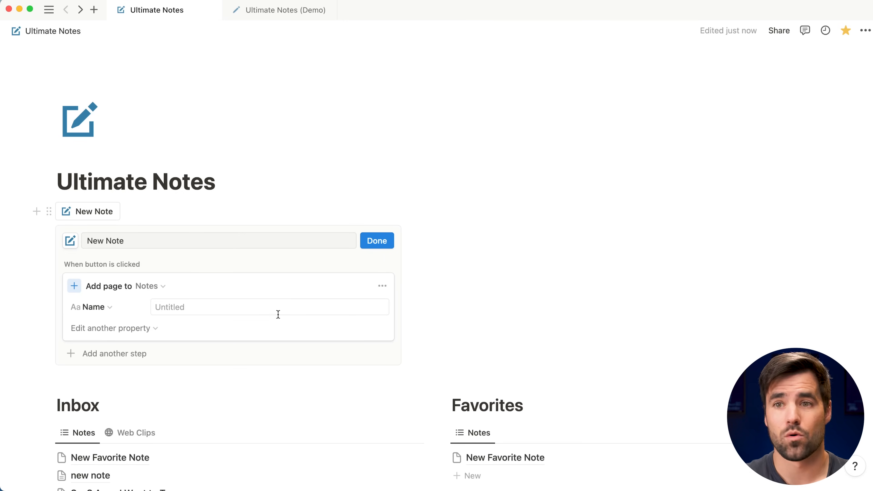
click(122, 330)
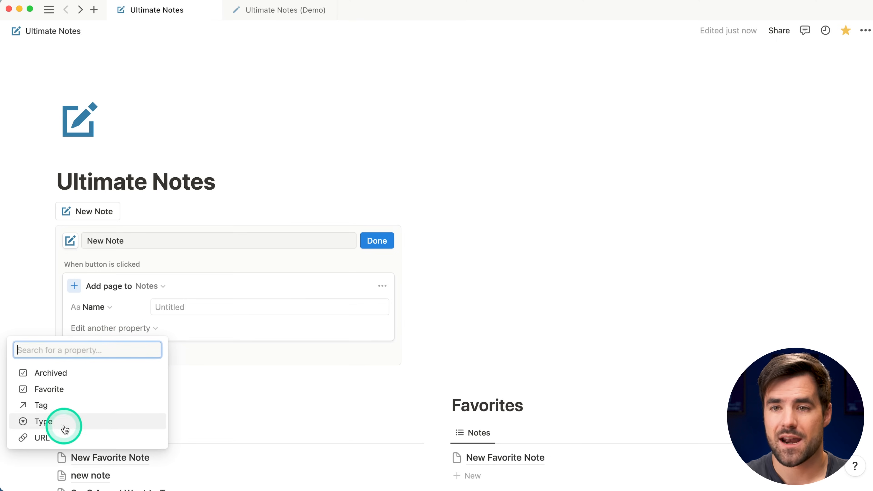
click(203, 329)
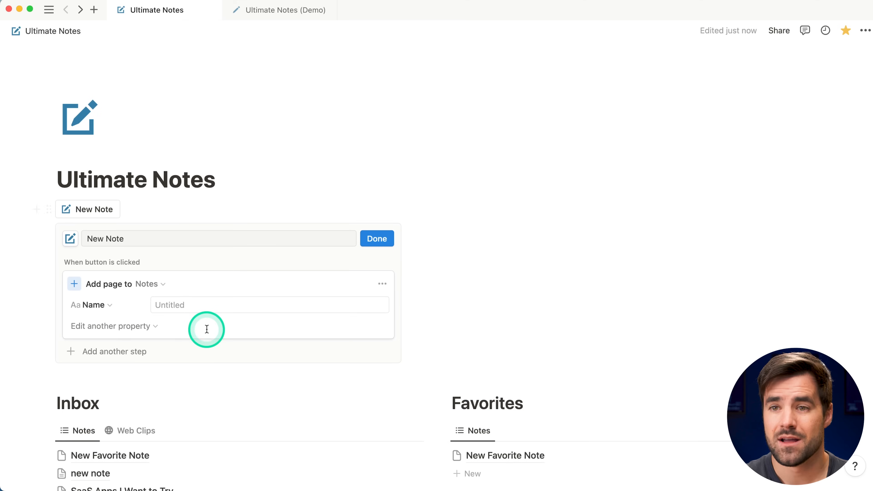
Add a second step that opens the newly added page in Side peek, and finish the New Note button.
click(139, 353)
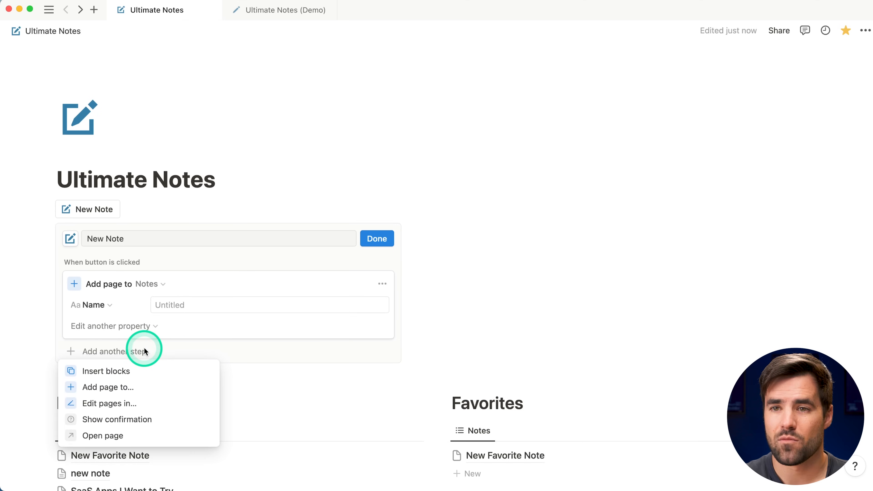
click(146, 436)
click(147, 360)
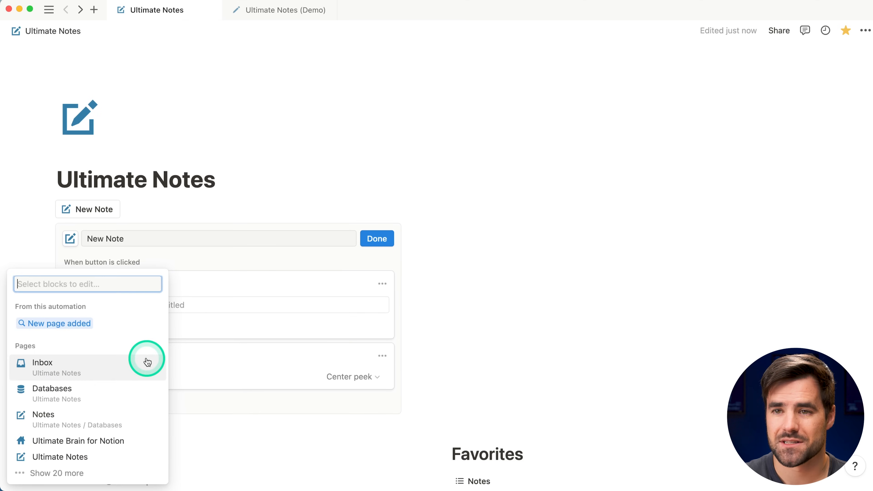
click(107, 323)
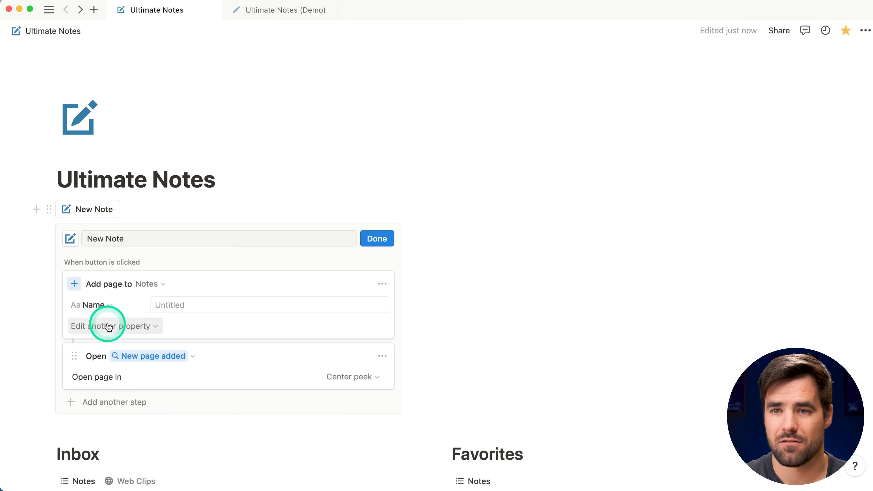
click(364, 374)
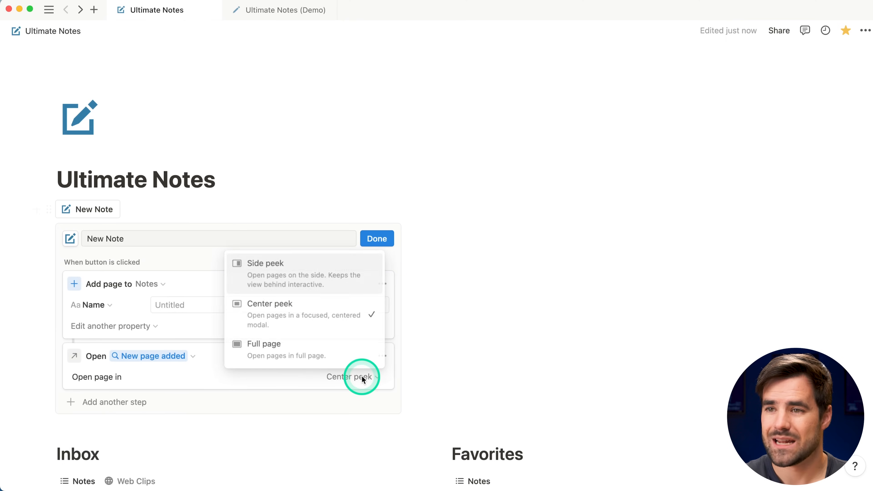
click(302, 269)
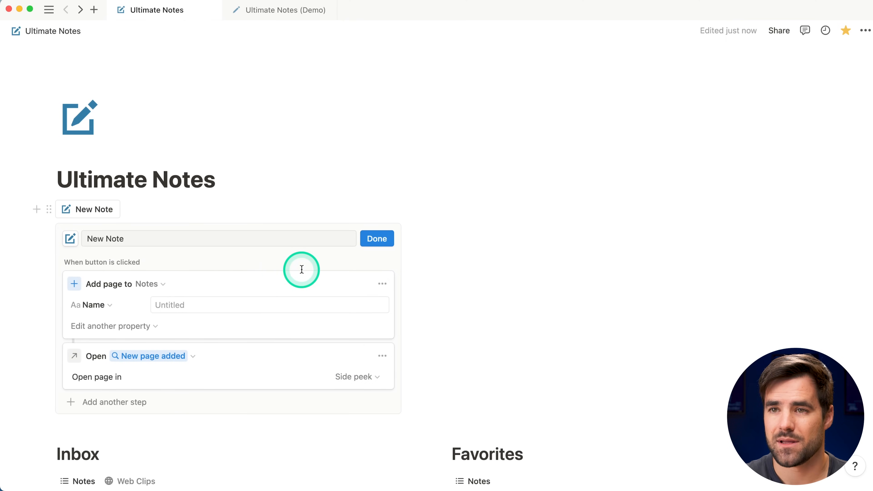
click(384, 229)
Use the New Note button to create a note titled Gardening Tips with the bullet "Water the flowers", and close it.
click(95, 206)
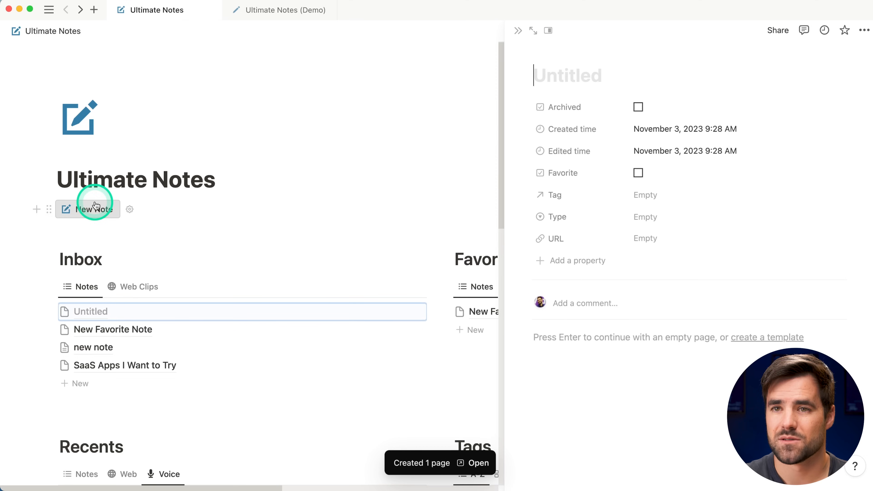
text(Gardening Tips)
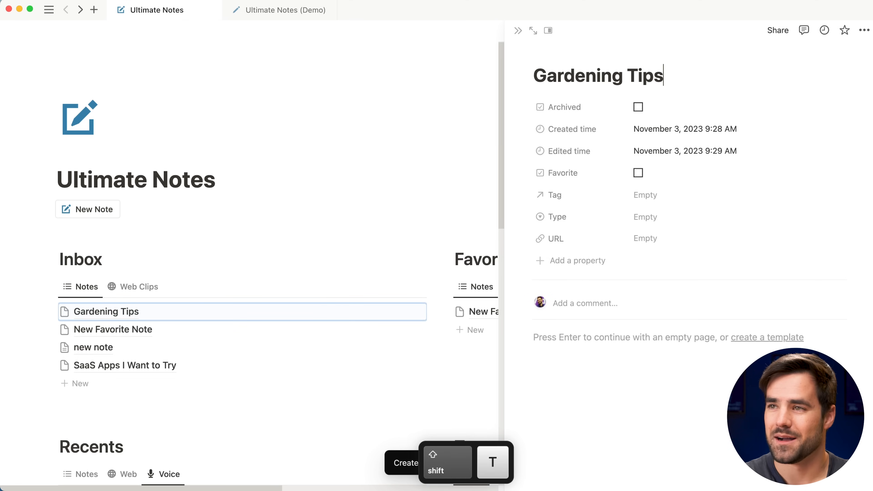
click(644, 348)
text(* Water the flowers)
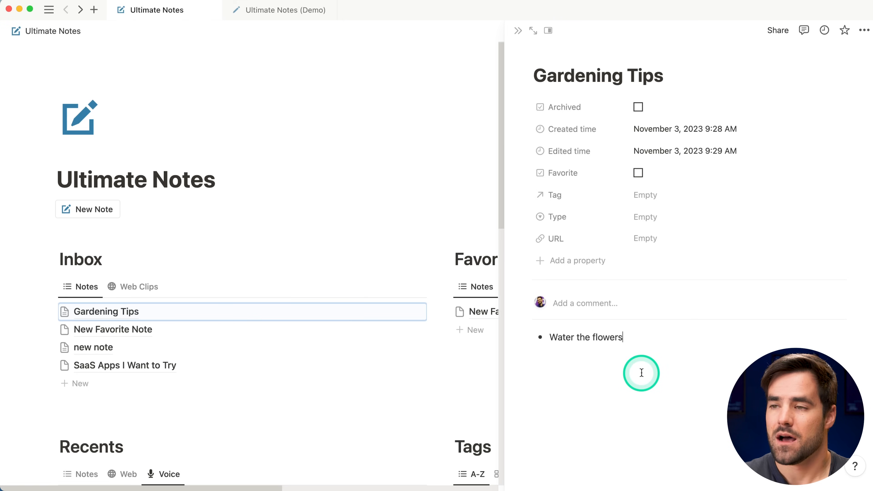
click(518, 31)
View the Inbox's Web Clips view and return to its Notes view.
scroll(219, 195, down, 1)
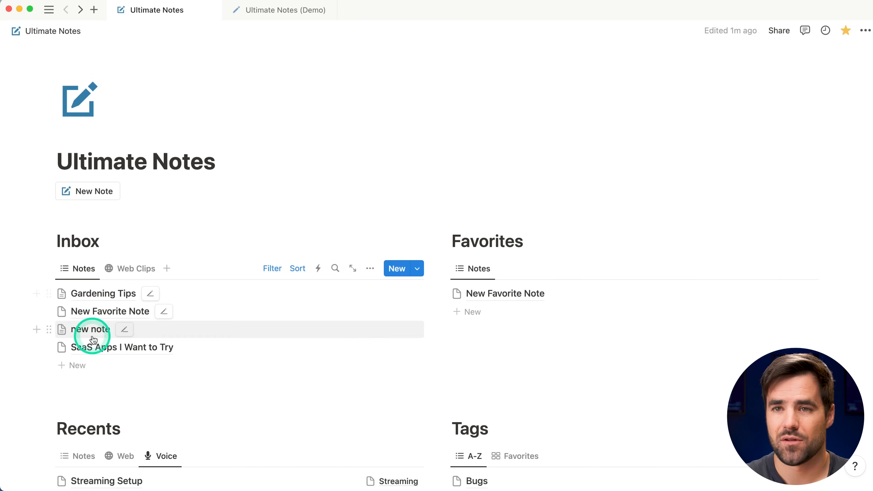
click(125, 271)
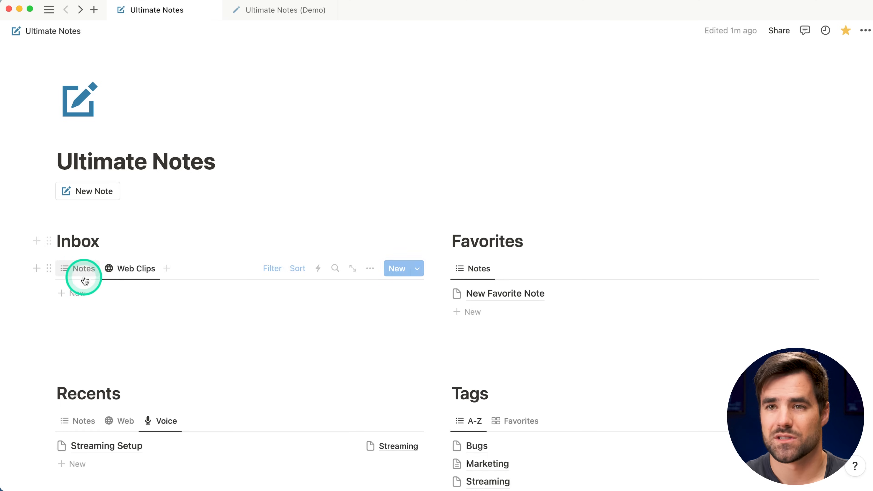
click(83, 269)
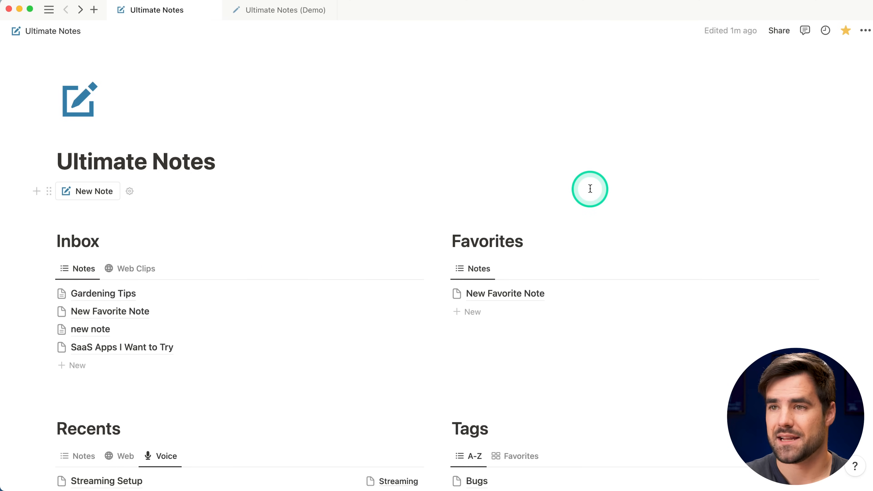
Add a toggle named Quick Links below the page title and put a table of contents inside it.
click(246, 157)
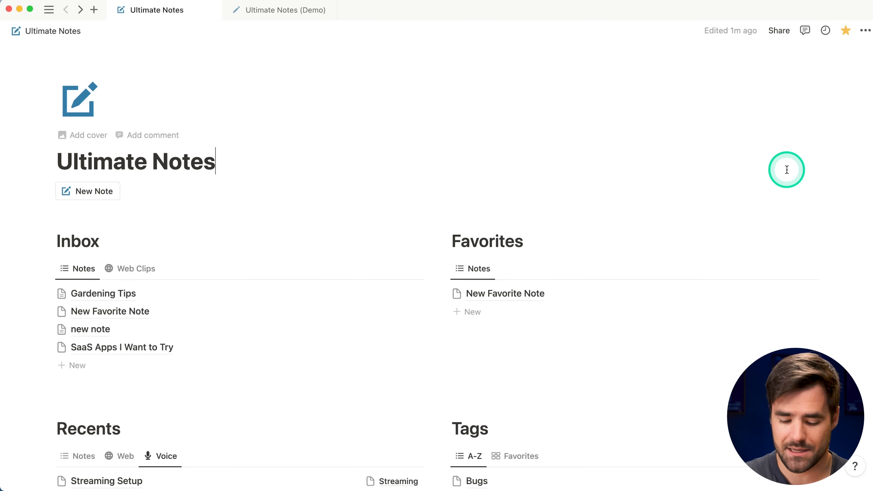
key(Return)
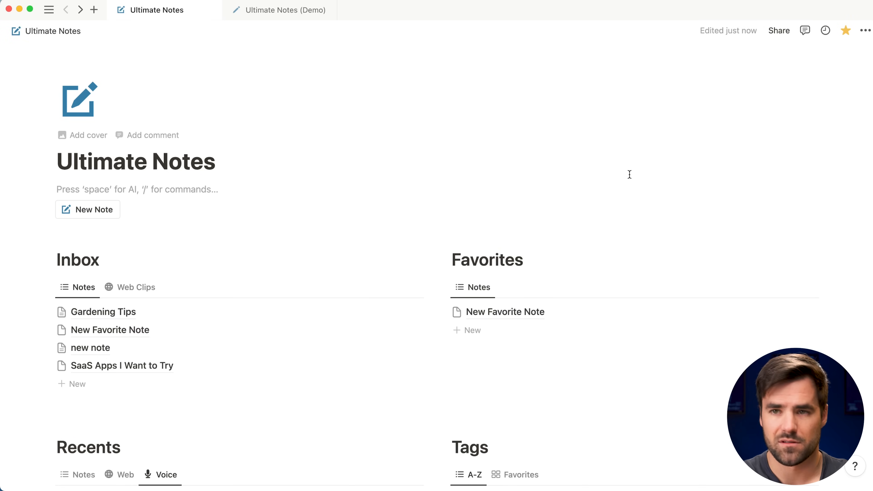
text(> )
text(Quick Links)
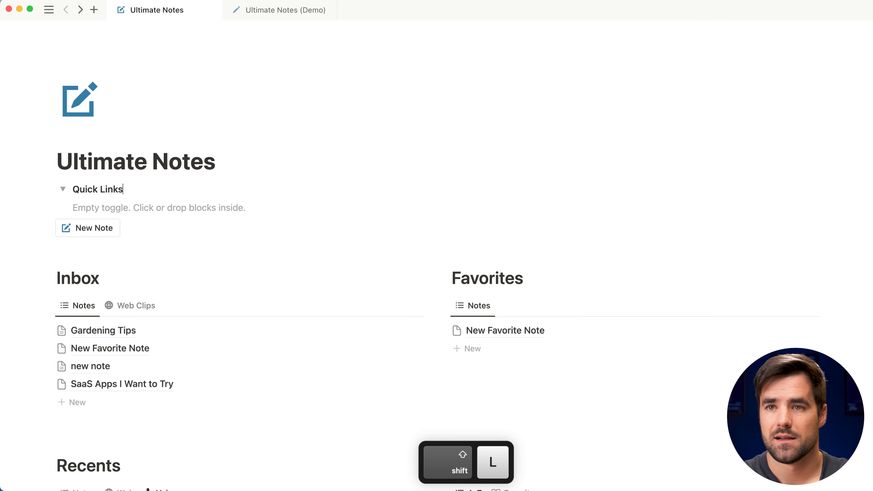
text(/toc)
key(Return)
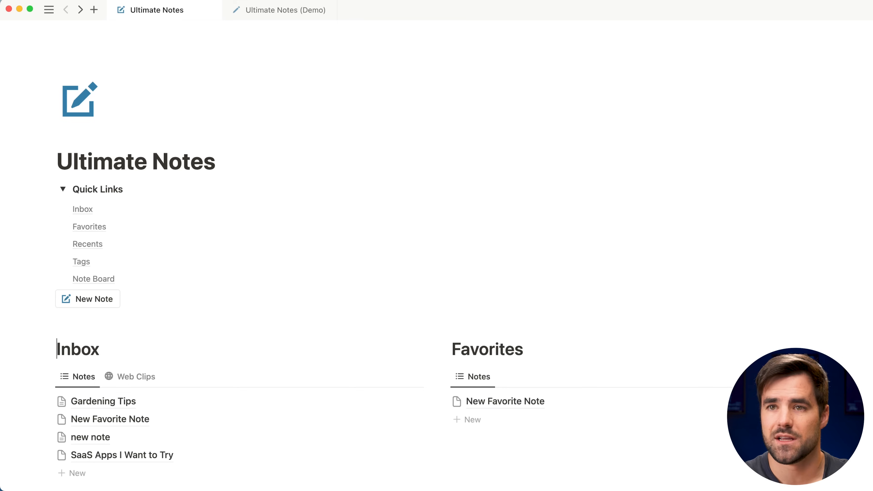
Jump to the Tags section from Quick Links and look over the dashboard's sections down to the Note Board.
click(104, 195)
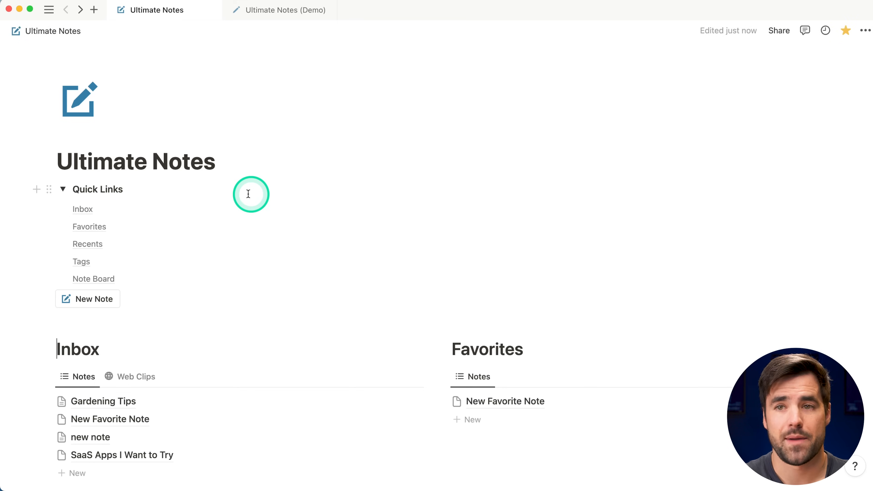
click(81, 261)
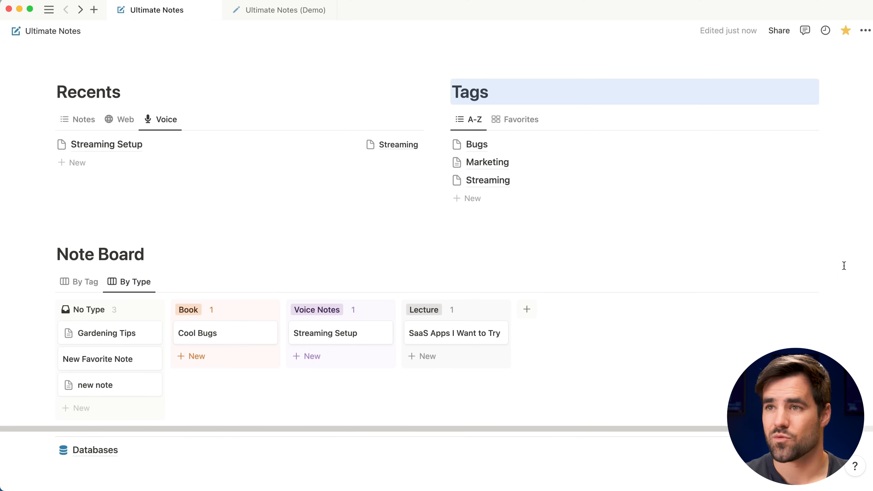
scroll(844, 265, up, 5)
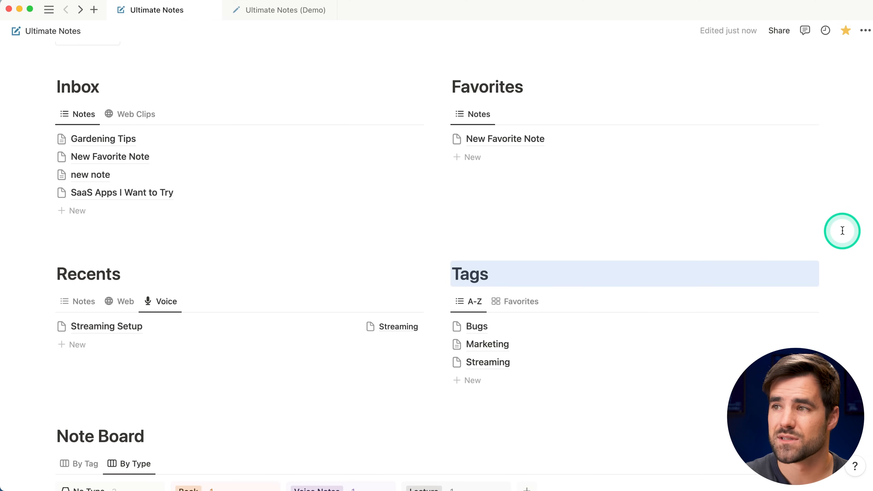
scroll(835, 231, up, 3)
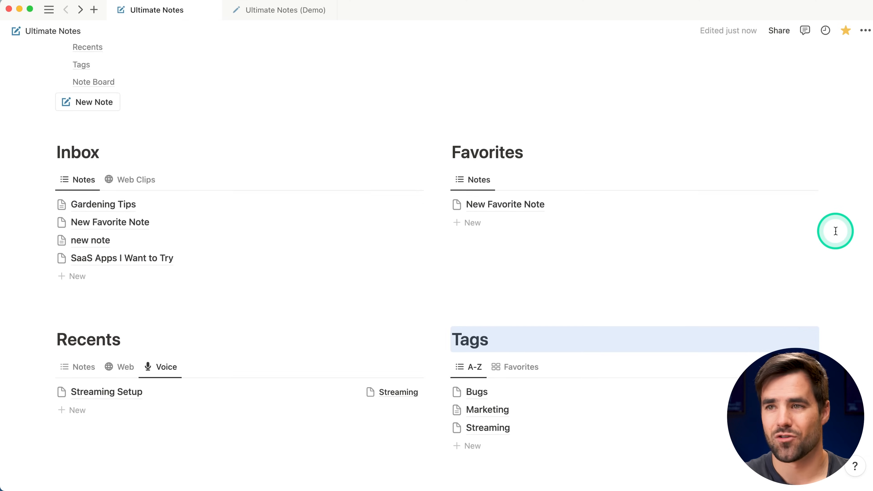
scroll(834, 230, down, 4)
scroll(834, 230, up, 1)
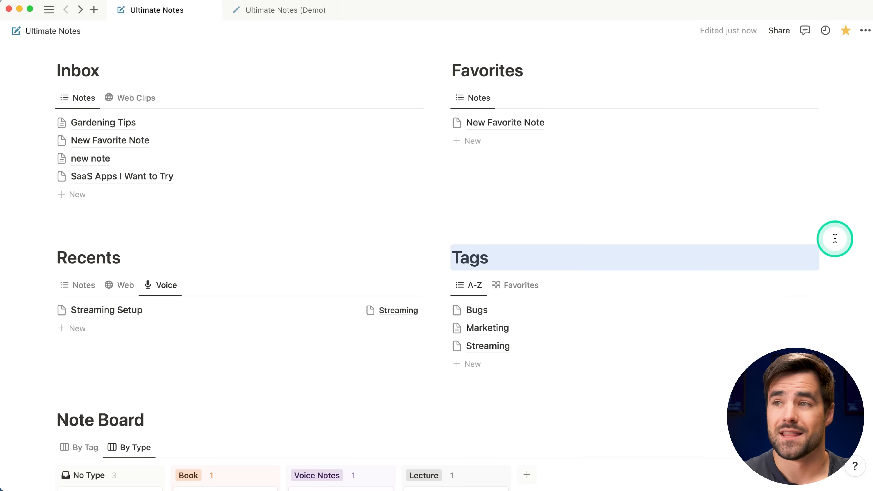
scroll(835, 238, up, 8)
scroll(822, 295, down, 5)
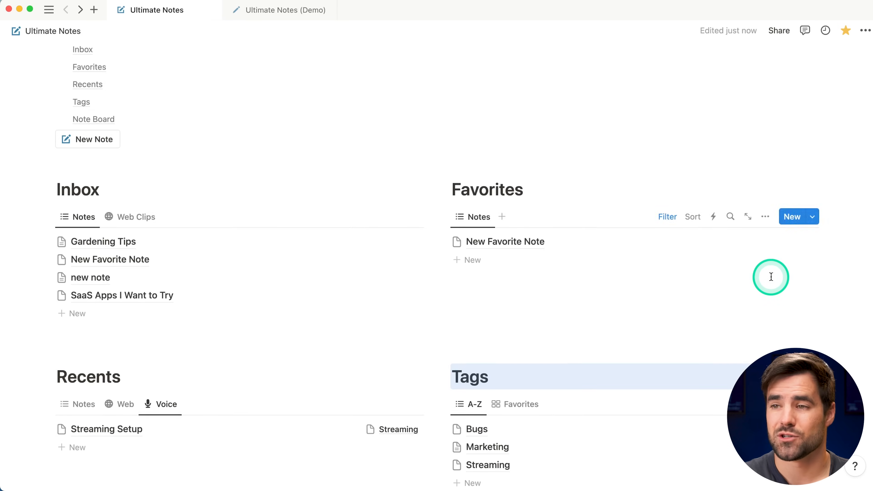
scroll(567, 329, down, 2)
scroll(826, 308, down, 4)
scroll(826, 308, down, 1)
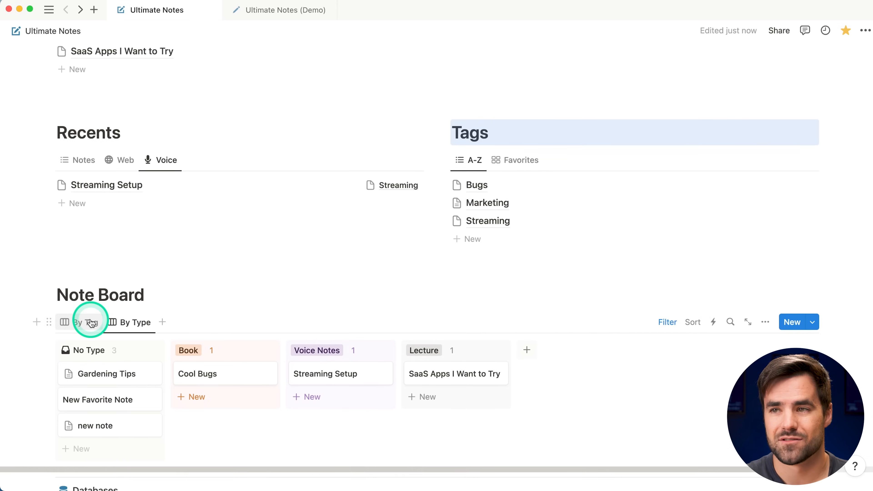
Open New Favorite Note from the Favorites section, look at its properties, and close it.
scroll(577, 273, up, 7)
scroll(129, 147, up, 1)
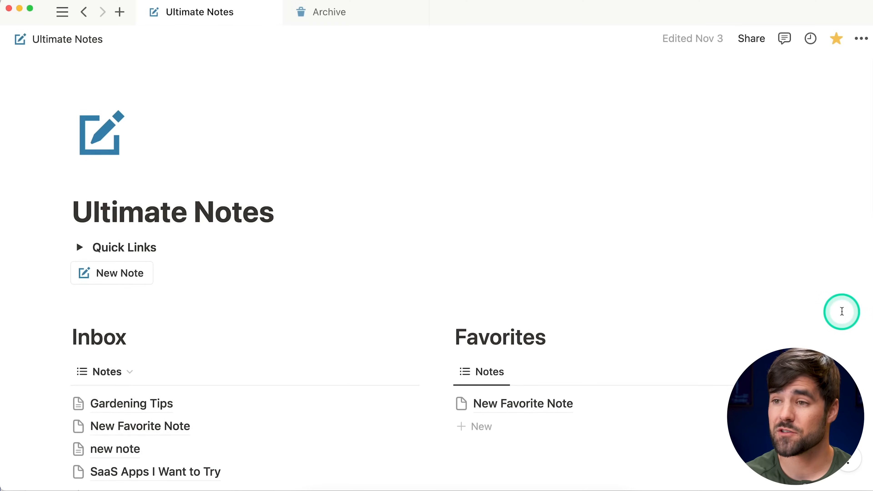
scroll(573, 324, down, 3)
click(567, 323)
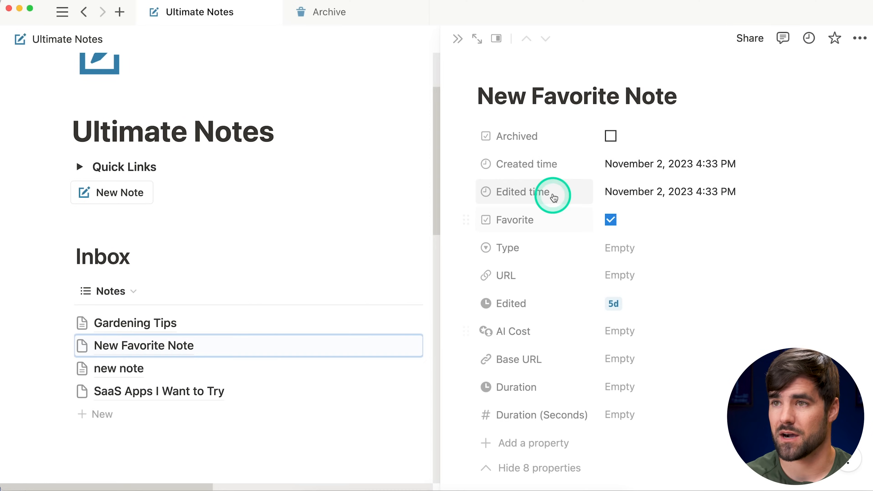
click(456, 42)
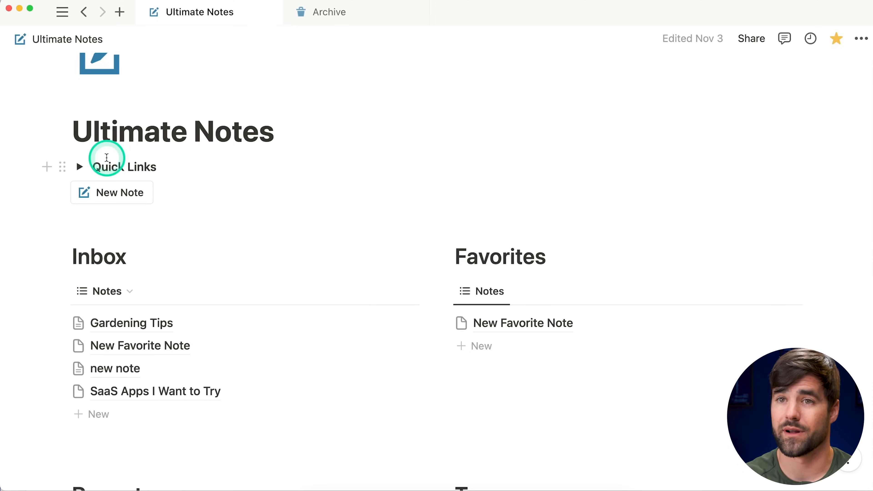
Expand Quick Links and embed a sub-page titled Archive inside it, below the table of contents.
click(80, 167)
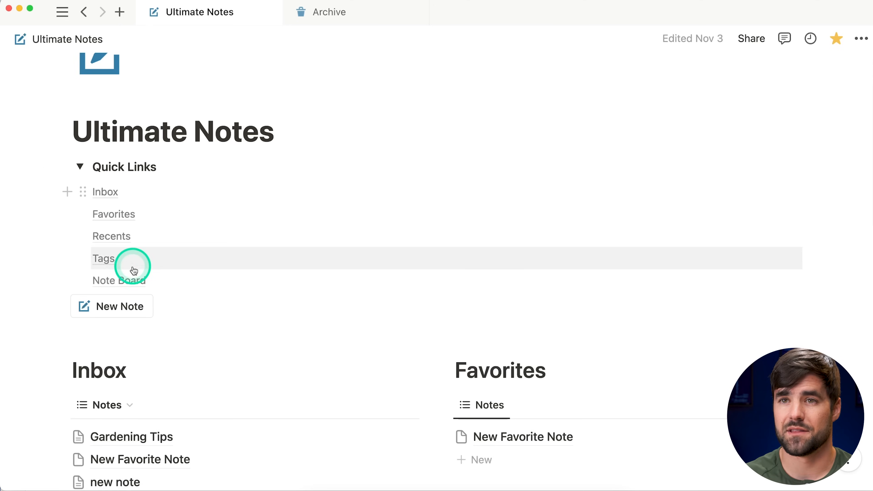
click(66, 192)
click(131, 307)
text(/page)
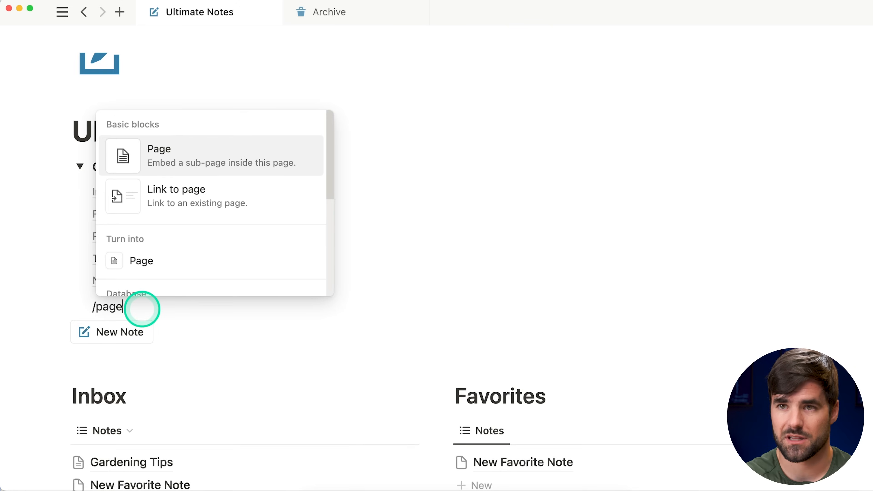
key(Return)
text(Archive)
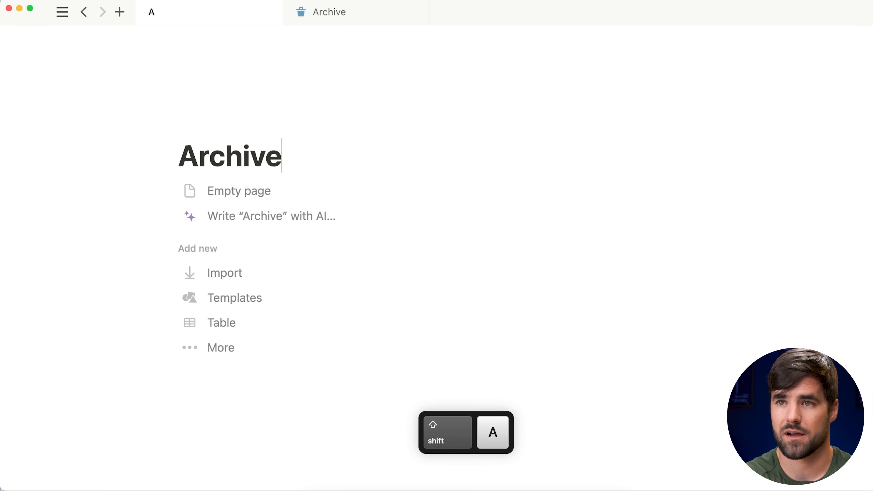
View the sub-pages nested under Ultimate Notes and return to the Ultimate Notes page.
key(super+backslash)
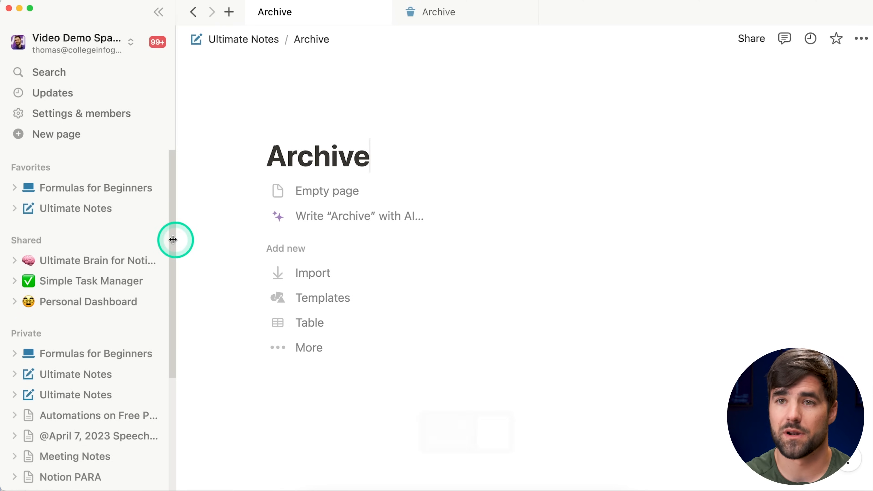
click(16, 208)
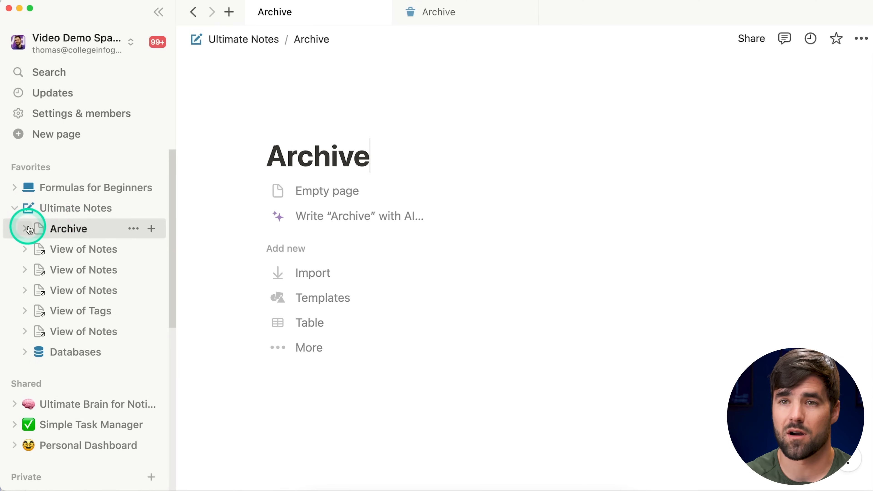
click(78, 209)
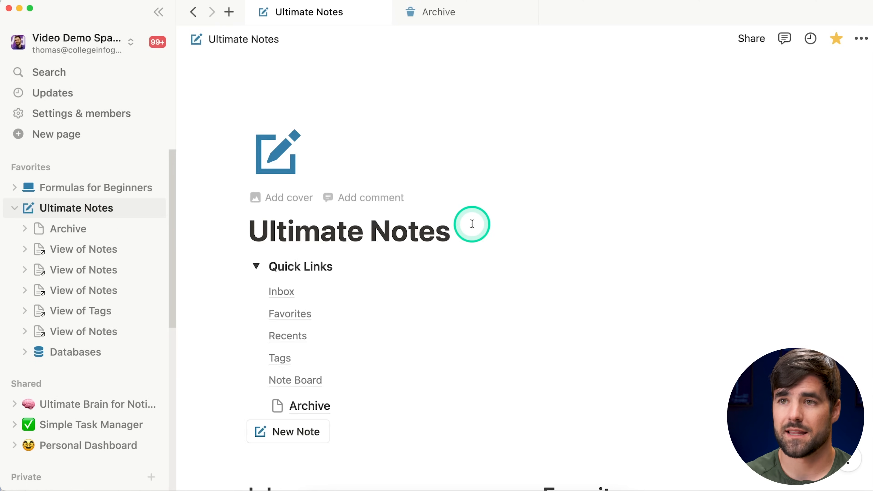
Move the Databases page from below the Note Board into Quick Links, directly under Archive.
scroll(534, 267, down, 8)
scroll(533, 268, down, 15)
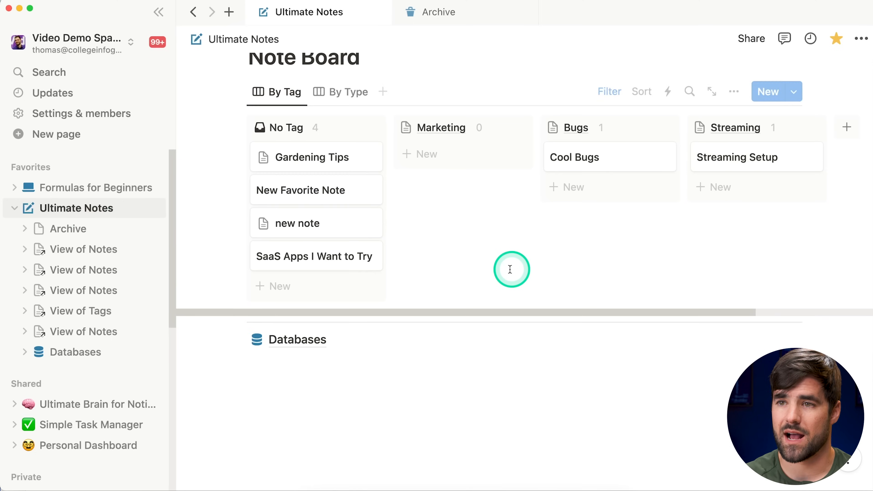
drag(246, 344, 277, 146)
scroll(378, 182, up, 1)
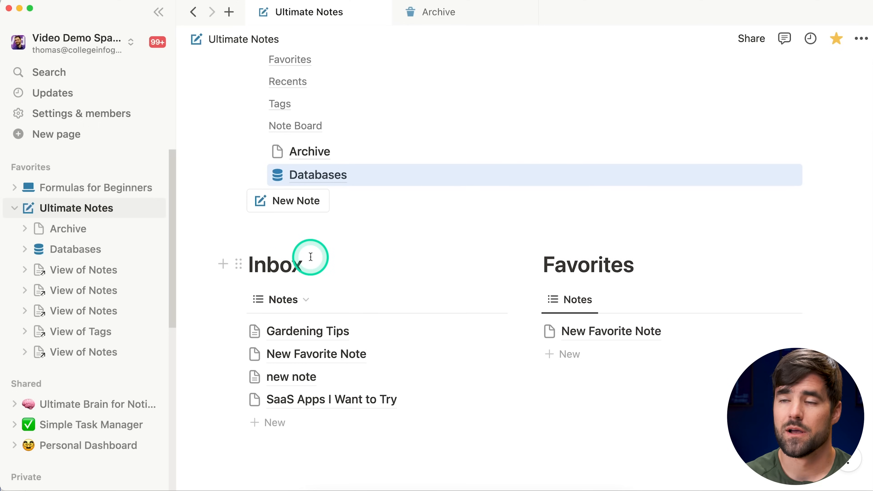
scroll(362, 273, up, 4)
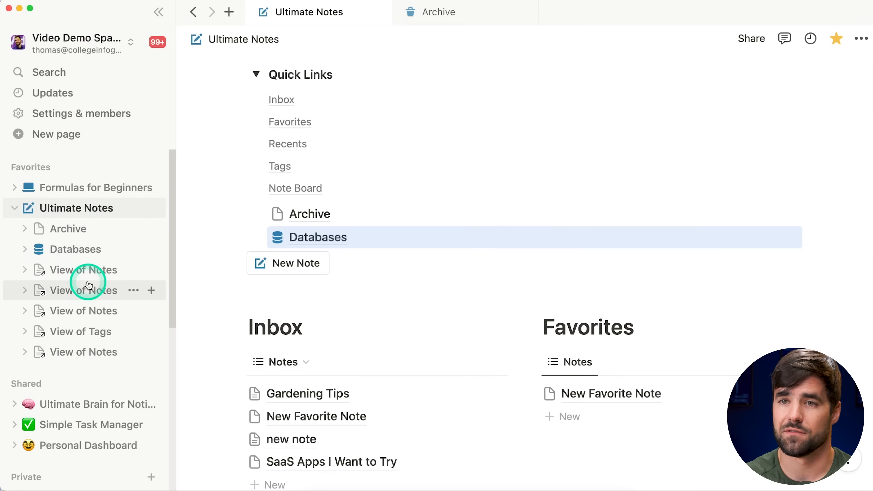
click(14, 209)
key(super+backslash)
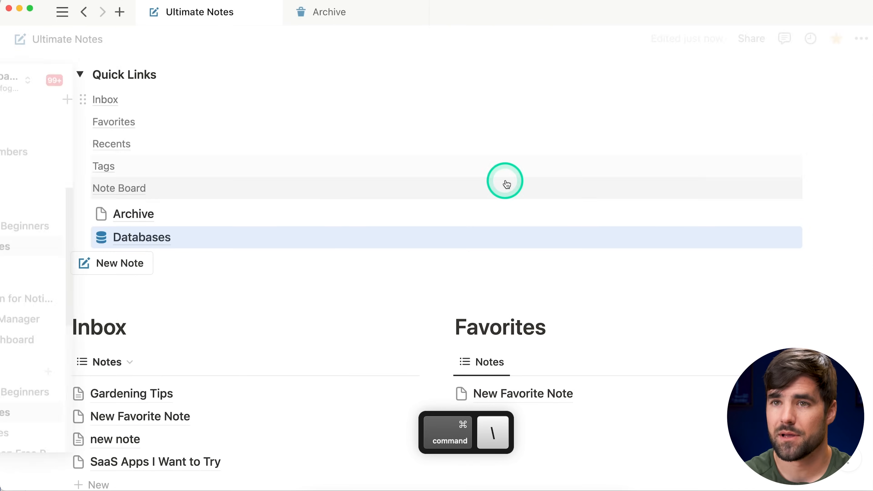
Open the Archive page and give it the blue trash can icon.
click(126, 215)
click(205, 123)
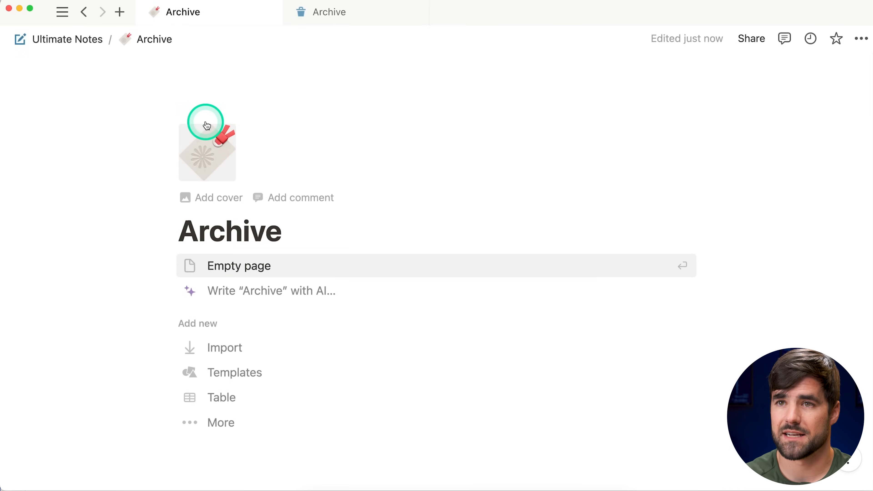
click(208, 142)
click(129, 198)
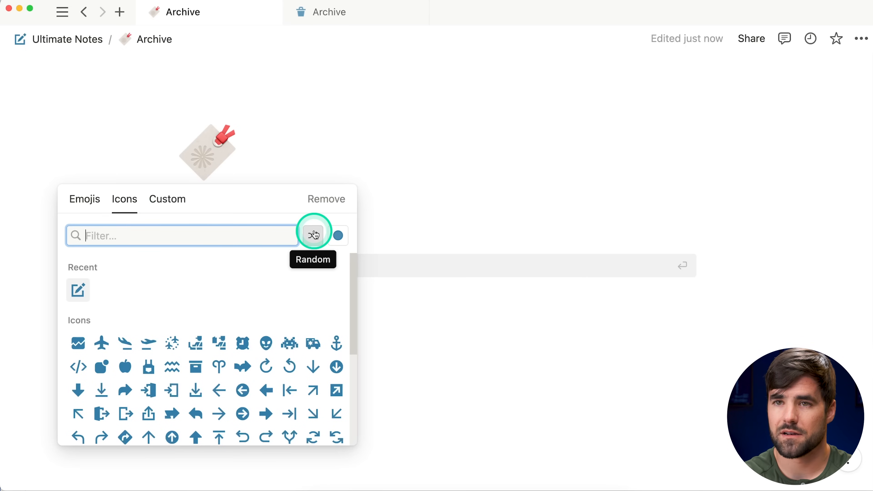
text(trash)
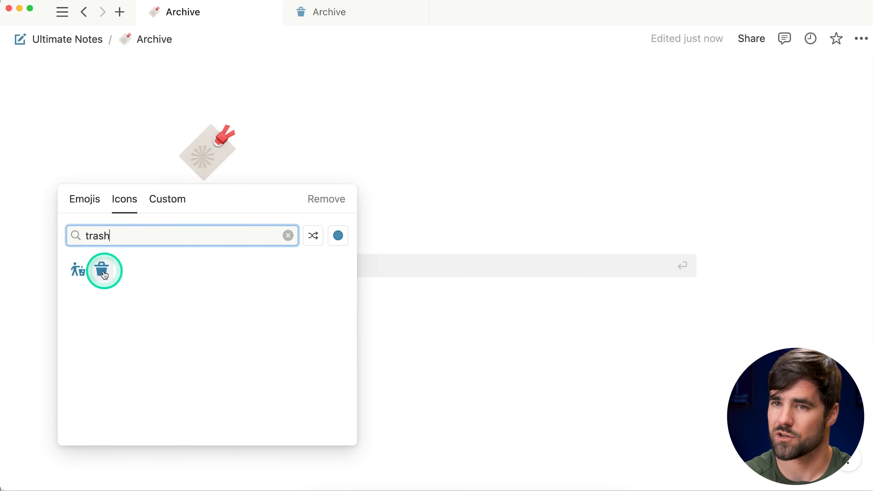
click(102, 272)
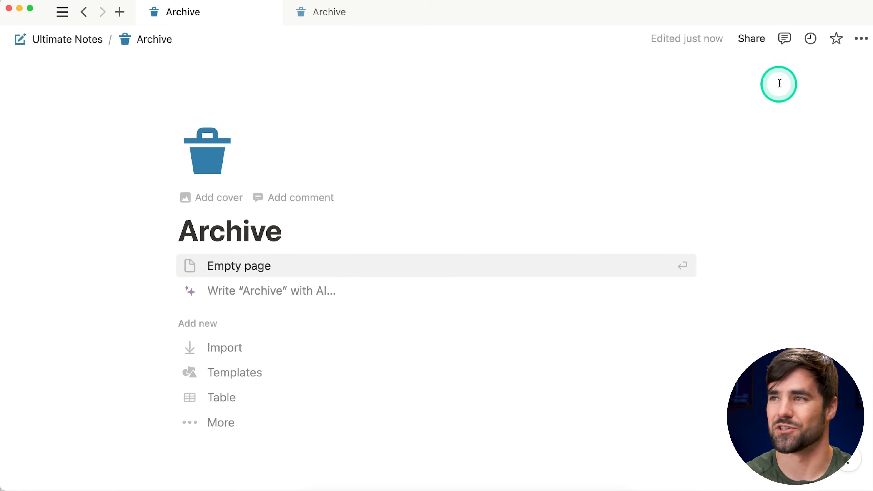
Make the Archive page full width, turn its top-level page discussions off, and customize its backlinks and page comments display.
click(860, 41)
click(842, 165)
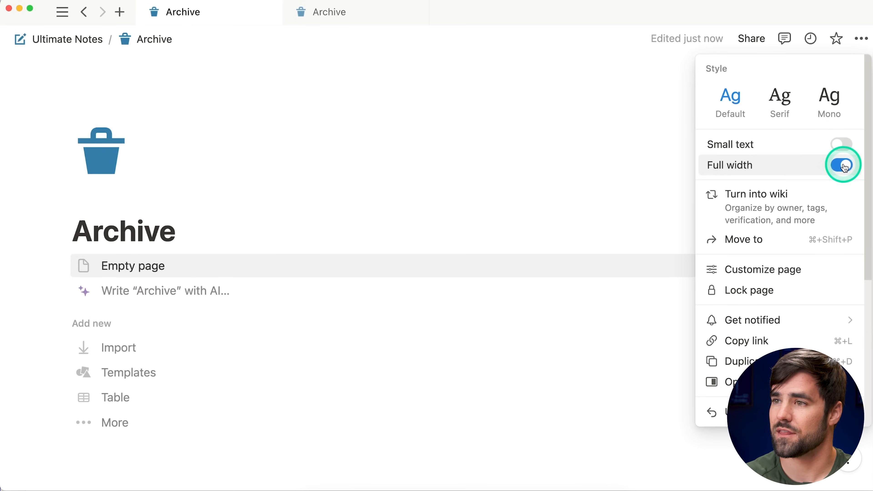
click(763, 269)
click(823, 117)
click(820, 137)
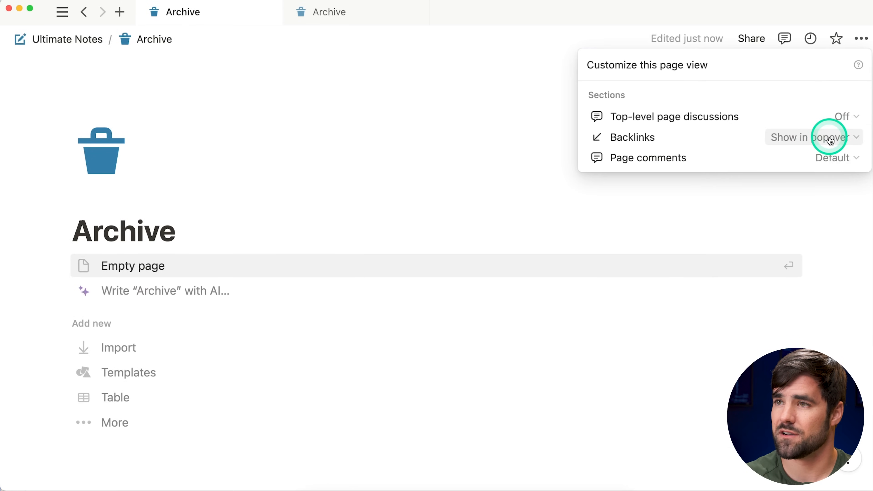
click(785, 175)
click(819, 163)
click(770, 199)
click(518, 131)
Add two Heading 1 blocks to the Archive page, Archived Notes and Archived Tags.
click(179, 265)
text(/1)
key(Return)
text(Archived Notes)
key(Return)
text(/)
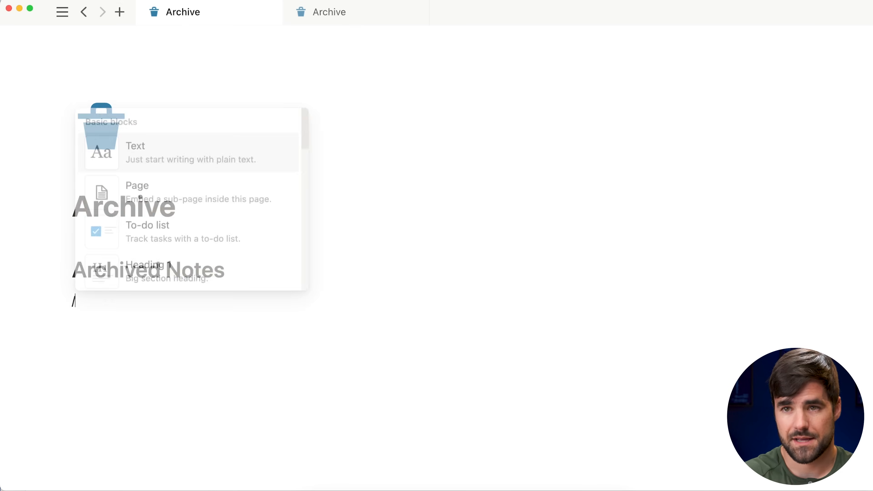
text(1)
key(Return)
text(Archived Tags)
Insert a linked table view of the Notes database under the Archived Notes heading, starting from a new empty view.
click(328, 264)
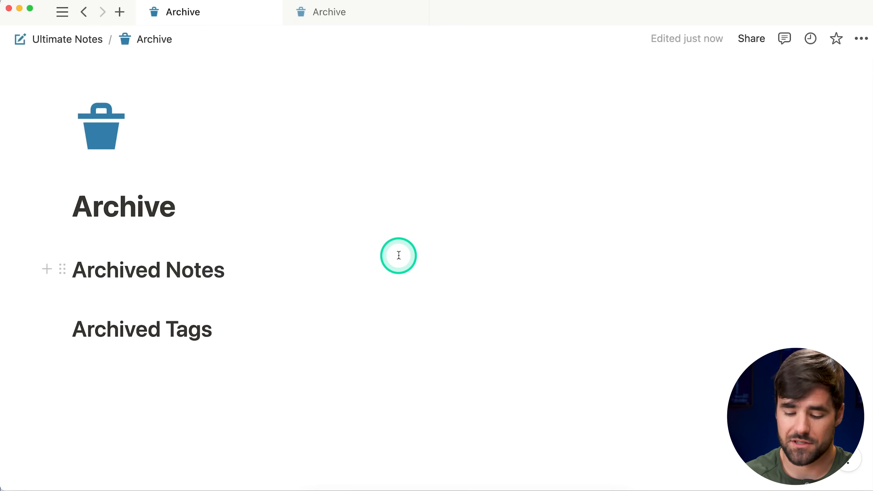
key(Return)
scroll(427, 256, down, 1)
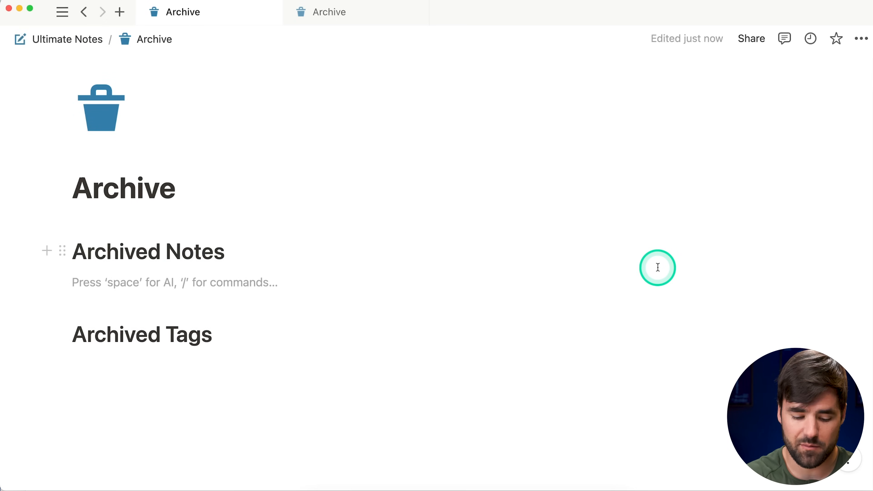
text(/tab)
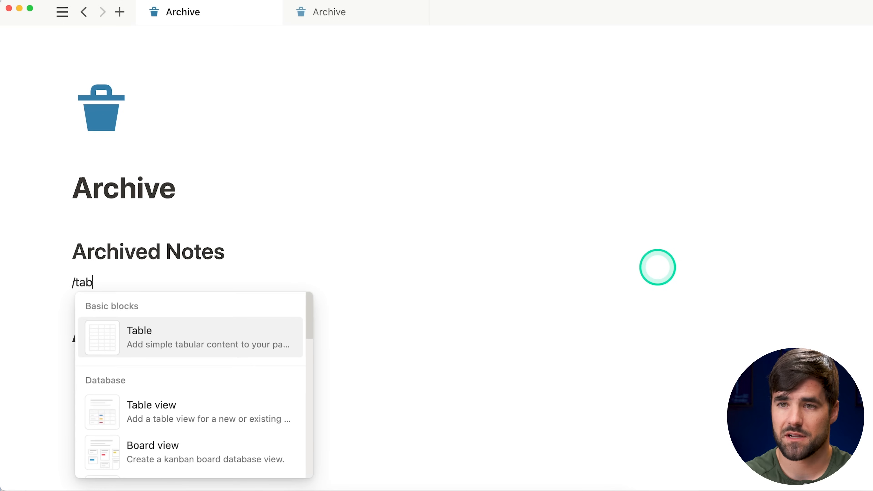
key(Down)
key(Return)
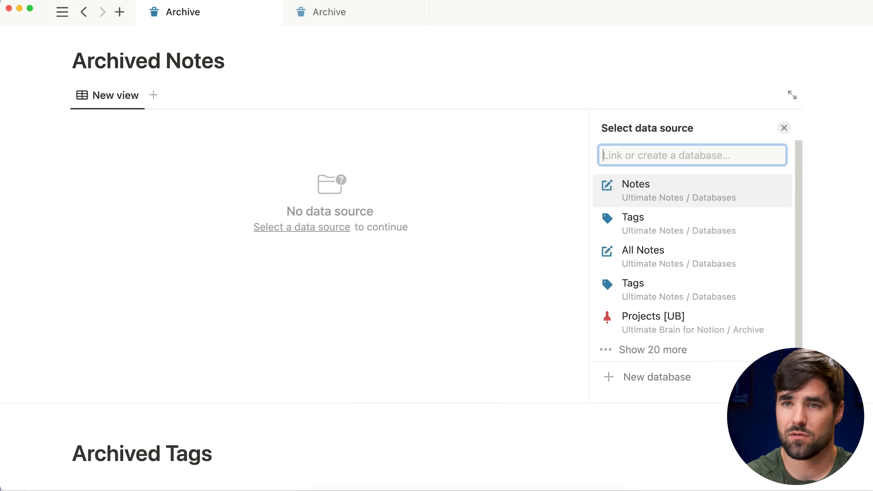
click(680, 185)
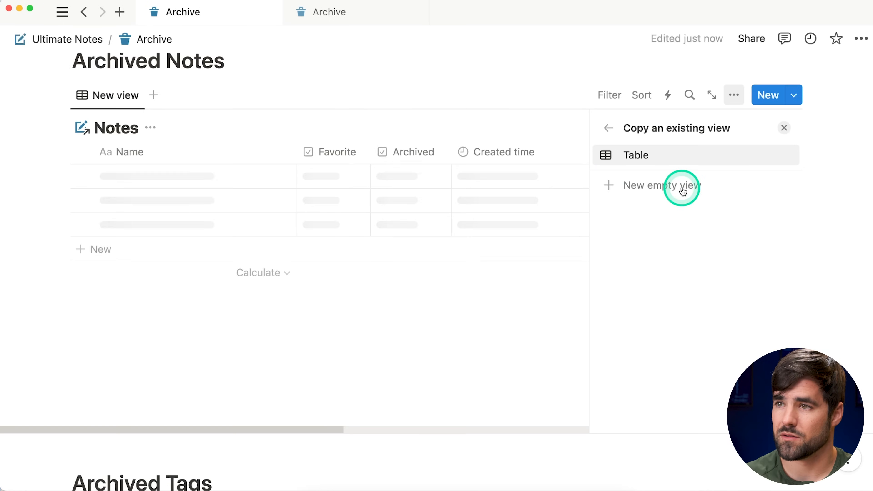
click(654, 188)
Name the new Notes table view Archived and close its settings.
click(674, 155)
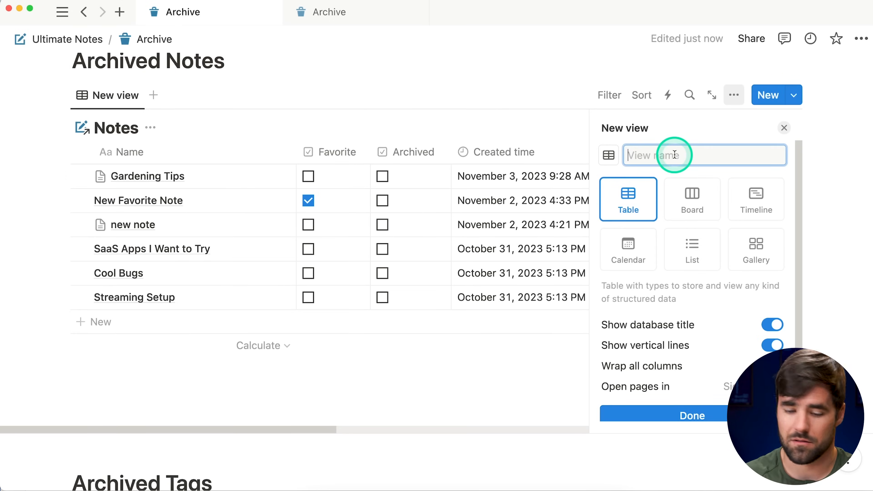
text(Archived)
key(Return)
click(783, 130)
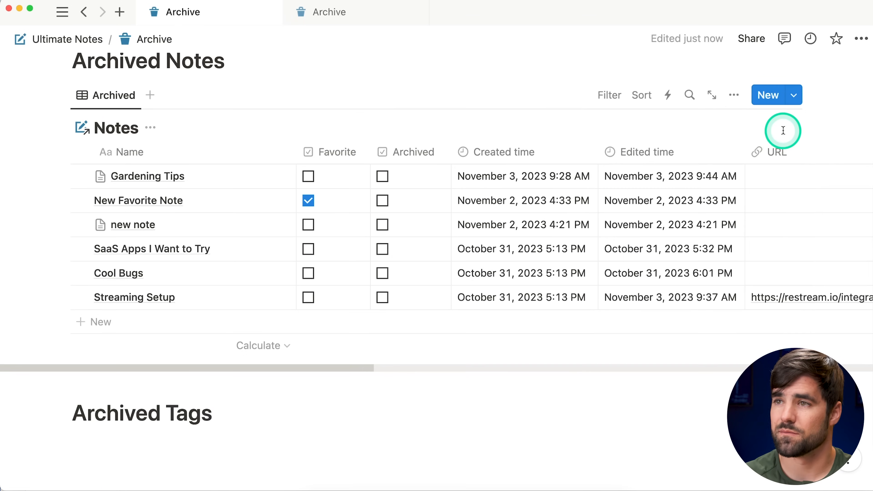
Add an advanced filter to the Archived view where the Archived property is Checked.
click(611, 103)
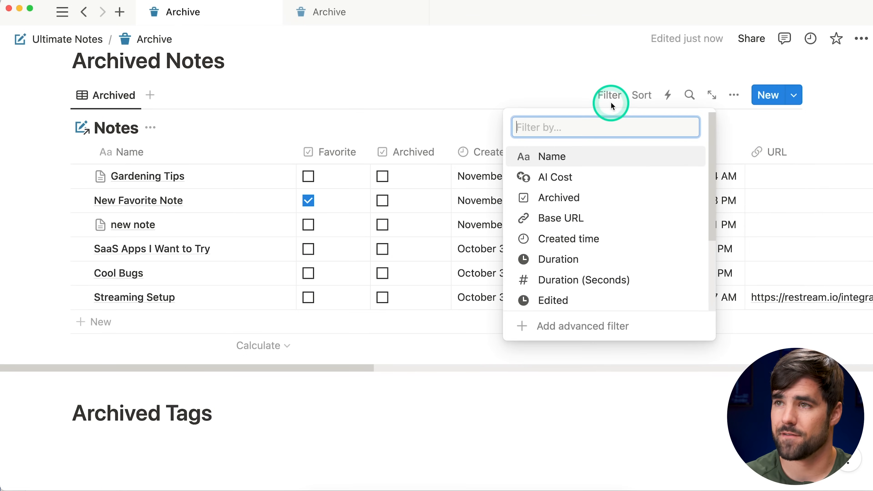
click(600, 325)
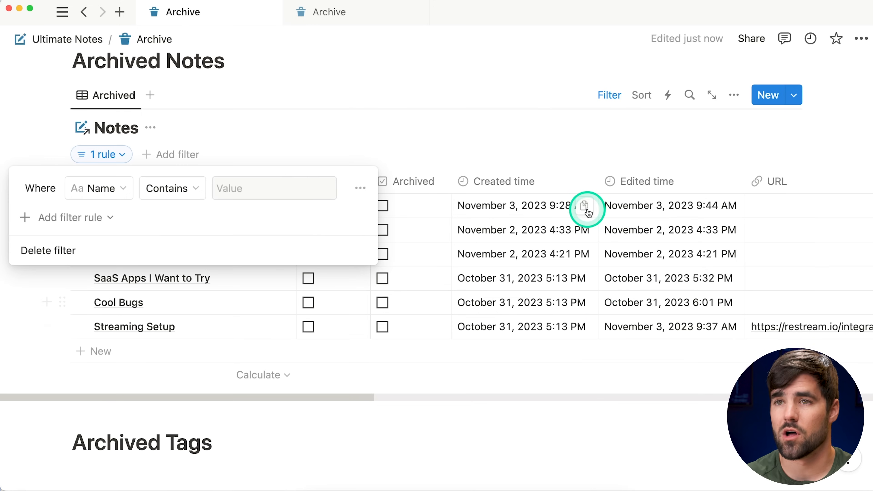
click(102, 191)
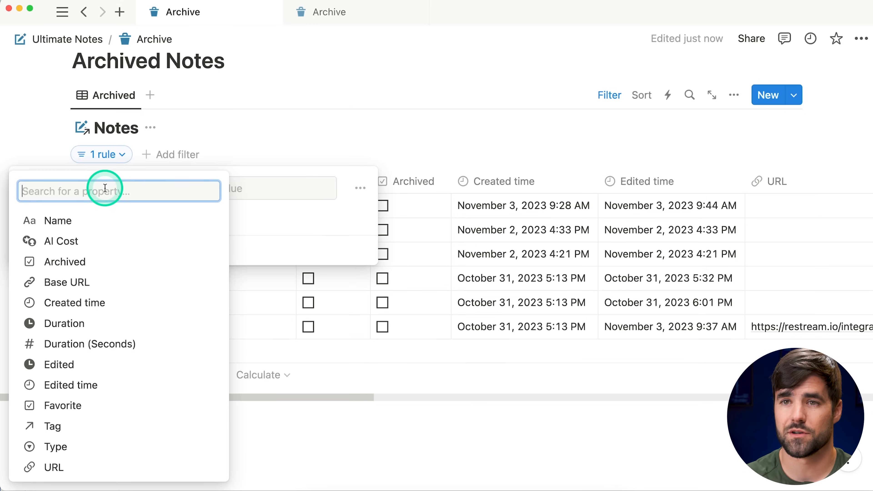
click(104, 261)
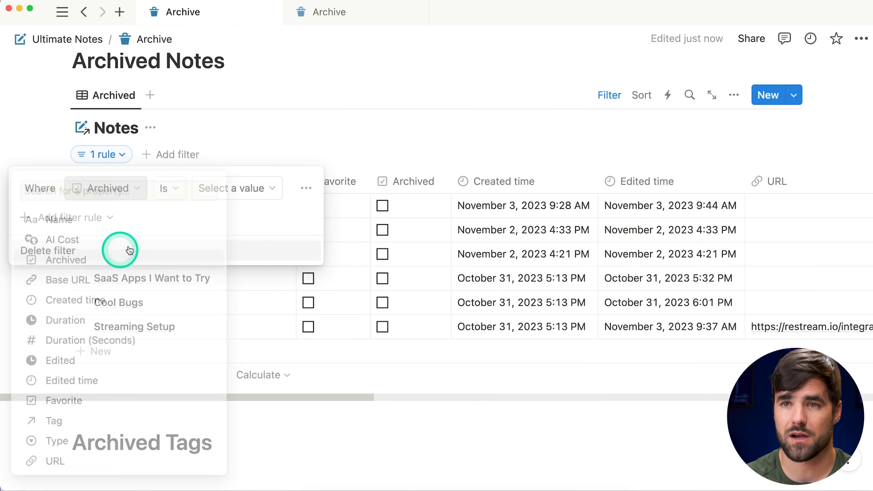
click(236, 190)
click(227, 234)
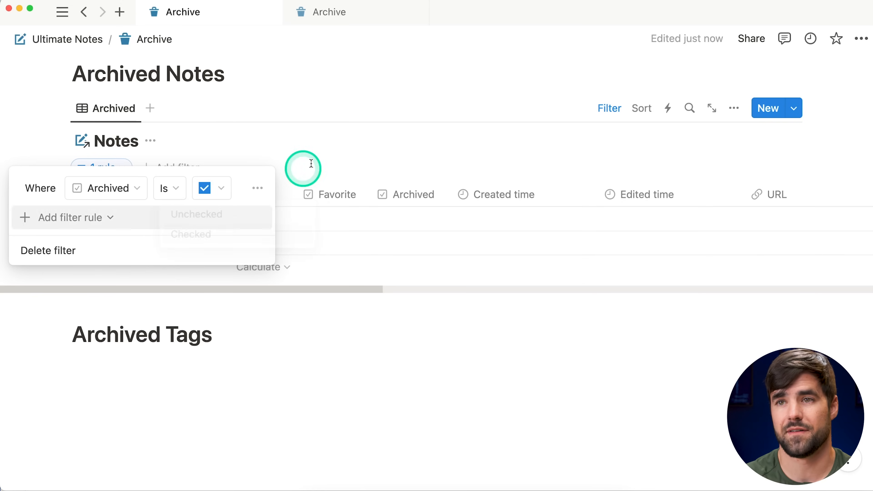
click(424, 135)
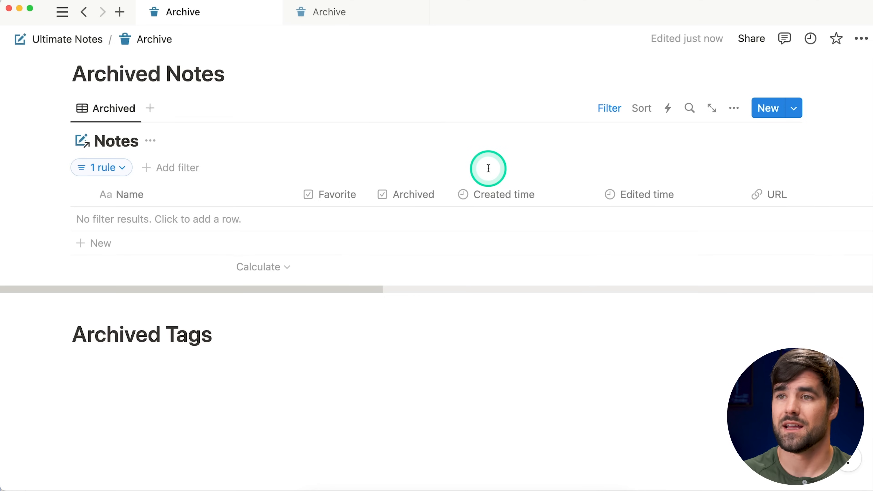
Sort the Archived view by Edited time in descending order and hide the database title.
click(641, 110)
scroll(641, 198, down, 2)
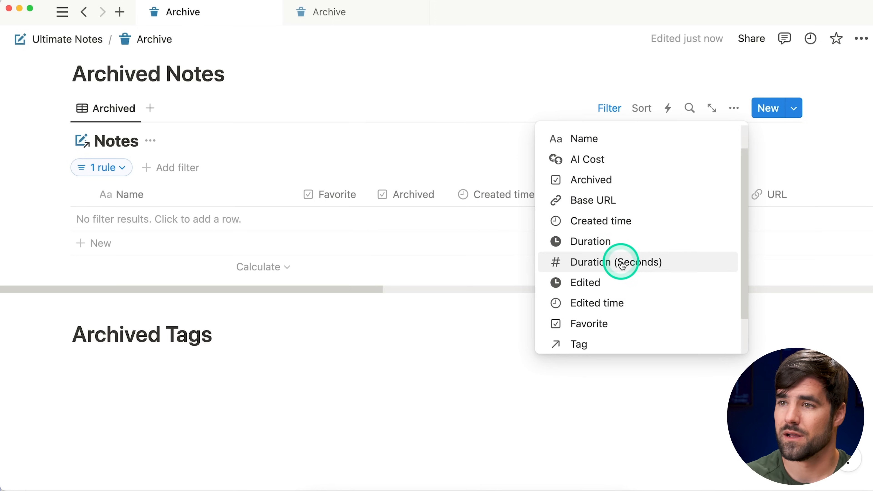
click(587, 302)
click(176, 203)
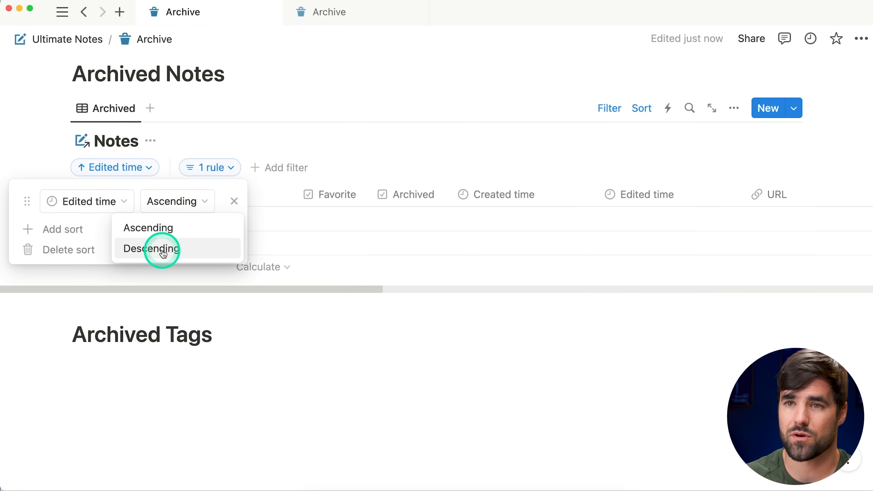
click(163, 249)
click(344, 137)
click(151, 141)
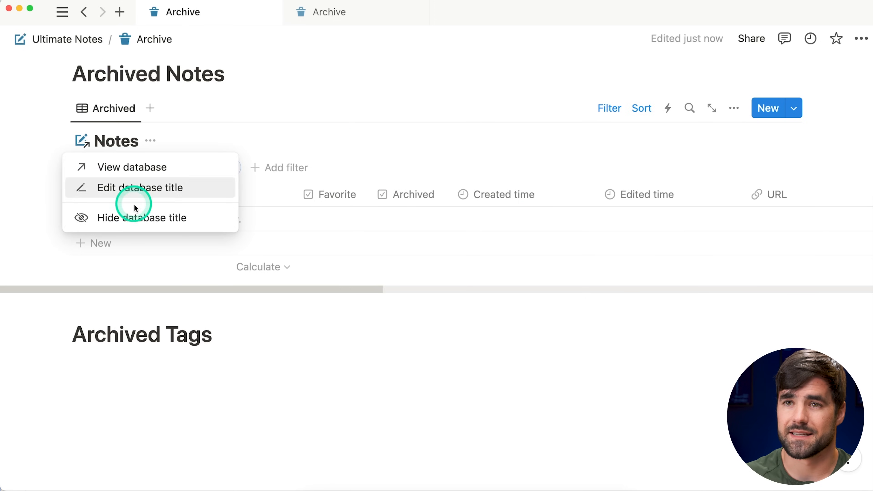
click(136, 217)
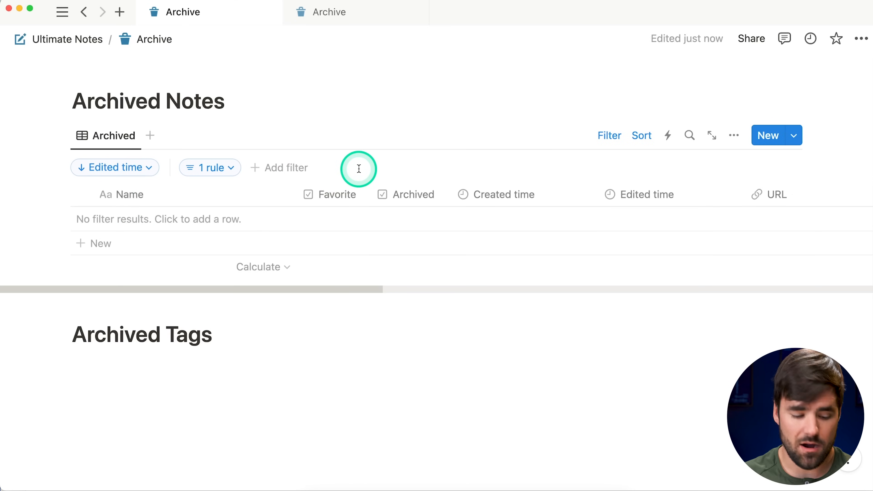
Look through the Archived view's columns and open the options of the Archived property.
scroll(361, 198, right, 10)
scroll(376, 209, left, 5)
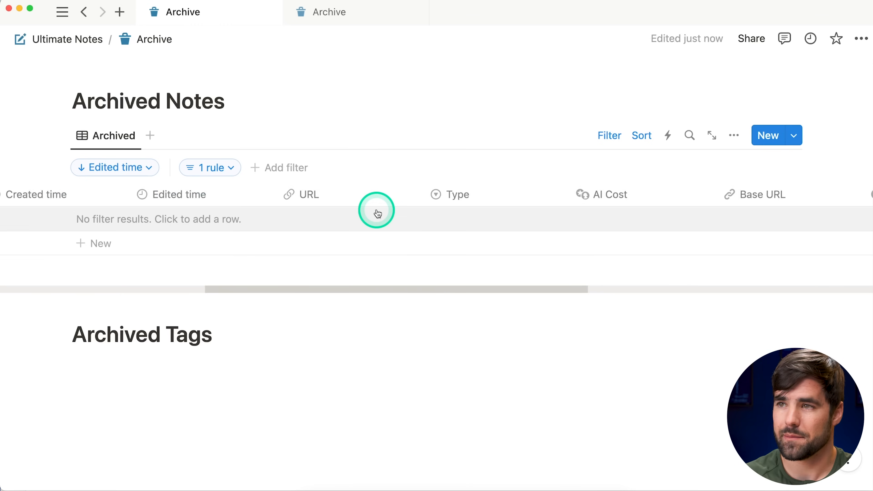
scroll(378, 214, left, 5)
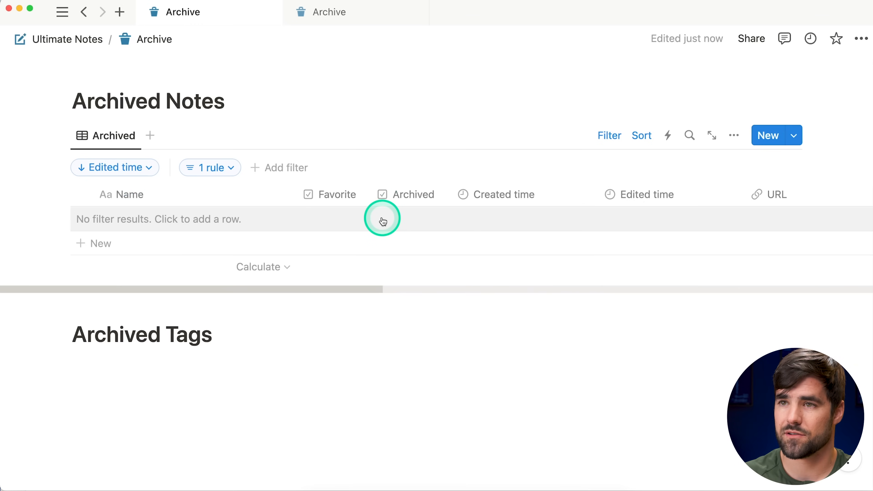
click(404, 196)
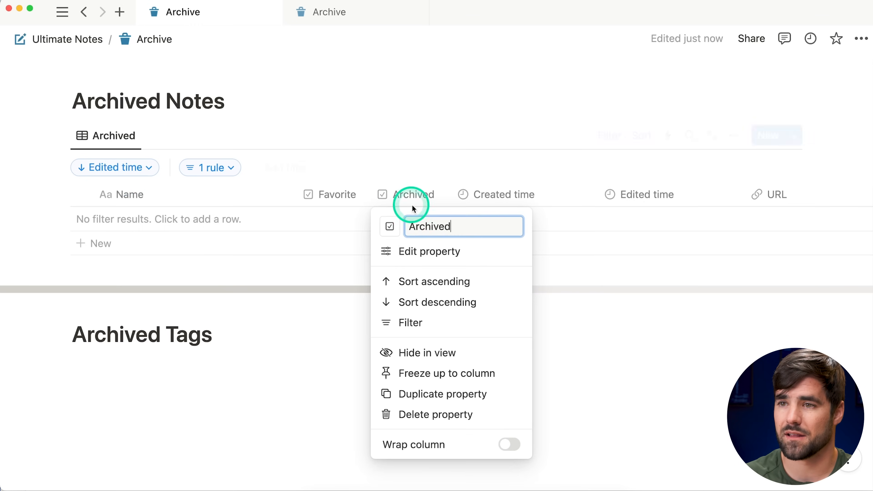
Hide every property except Name in the Archived Notes table view.
click(455, 142)
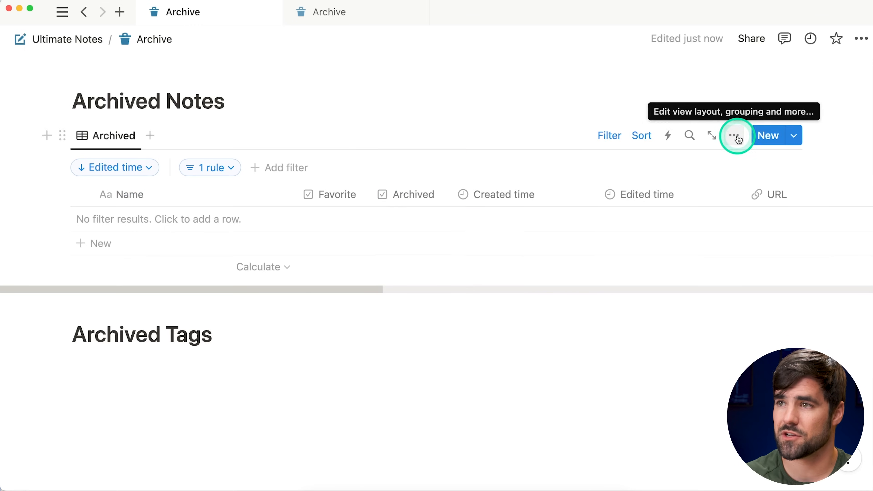
click(735, 138)
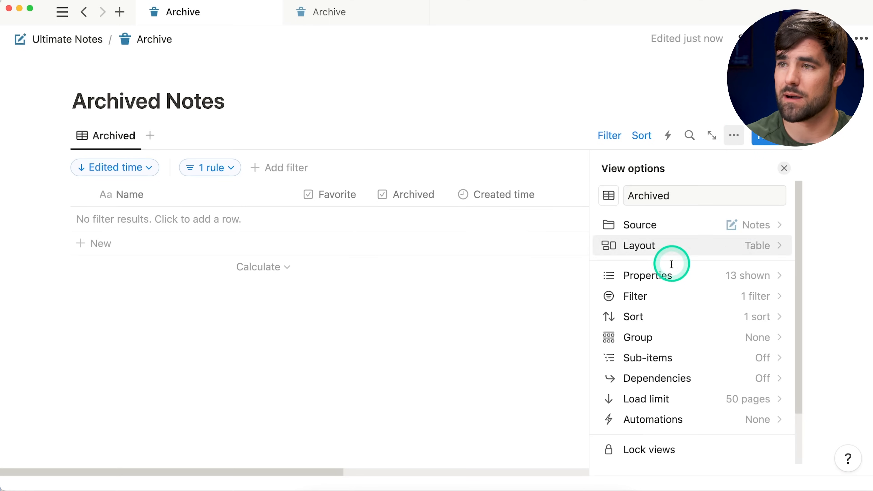
click(696, 275)
click(765, 226)
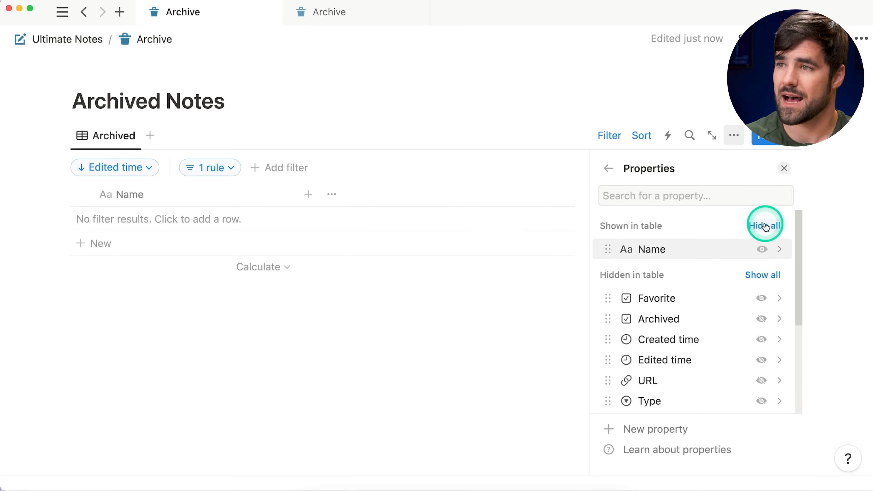
Show the Archived, Edited time, Created time and URL properties in the Archived Notes table, in that order.
scroll(681, 282, down, 2)
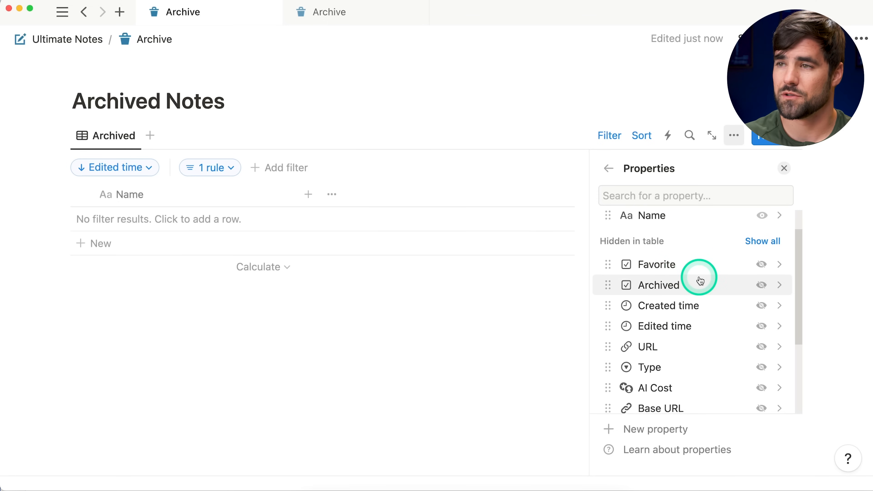
scroll(700, 281, up, 2)
scroll(679, 255, down, 1)
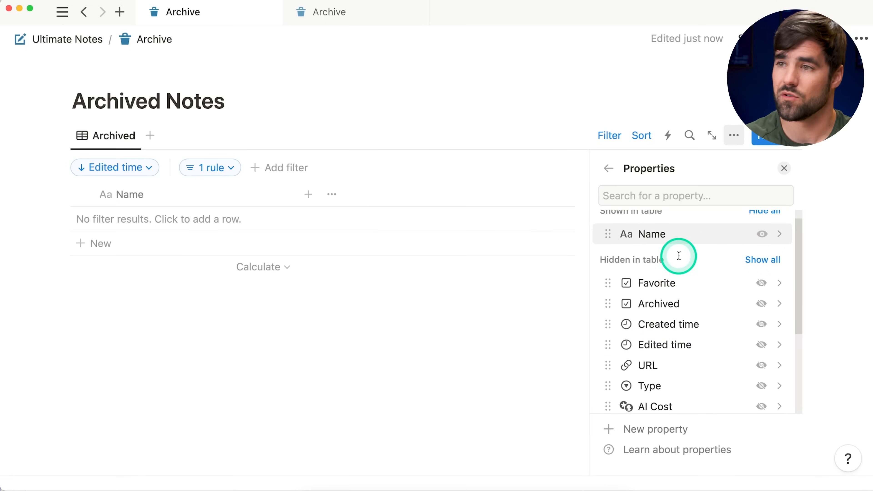
click(756, 306)
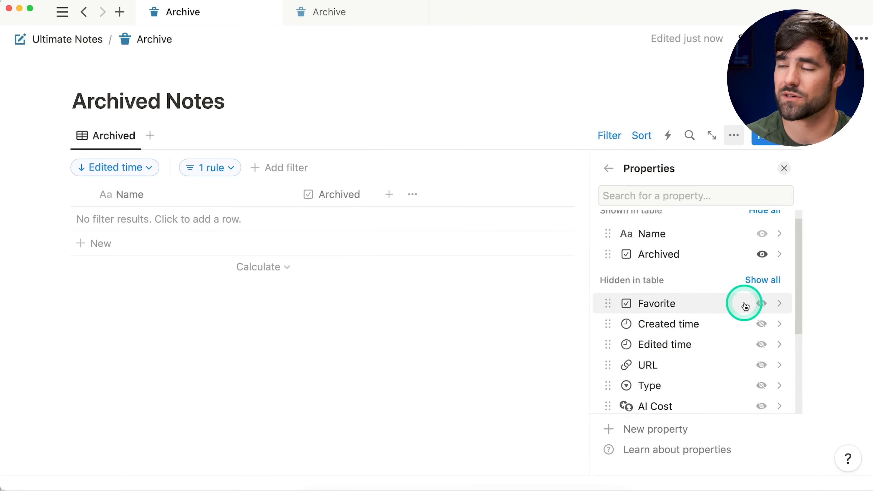
scroll(743, 311, down, 1)
click(761, 330)
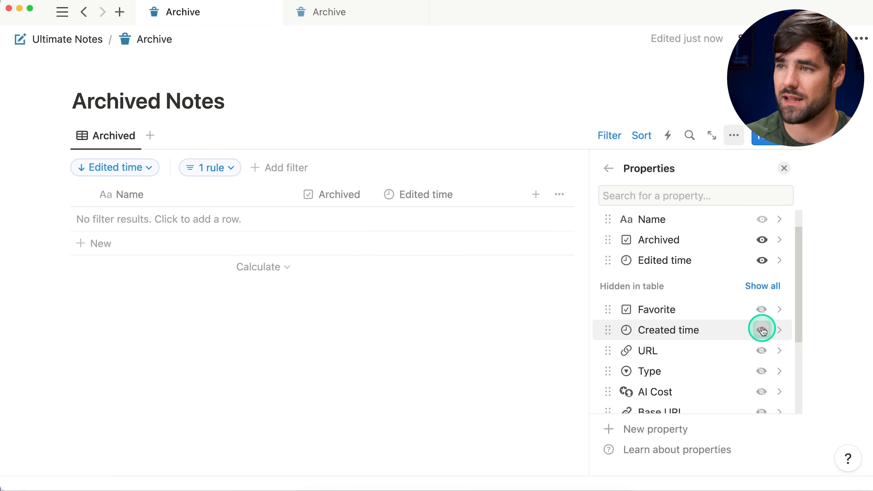
click(762, 330)
scroll(711, 324, down, 3)
click(751, 306)
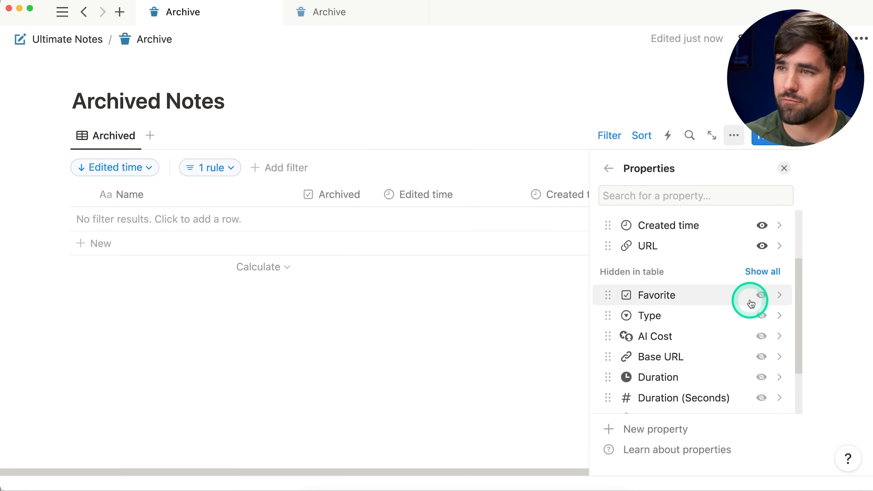
Show the Favorite, Type and Tag properties in the Archived Notes table and close the view options.
scroll(756, 295, down, 1)
click(764, 283)
click(759, 304)
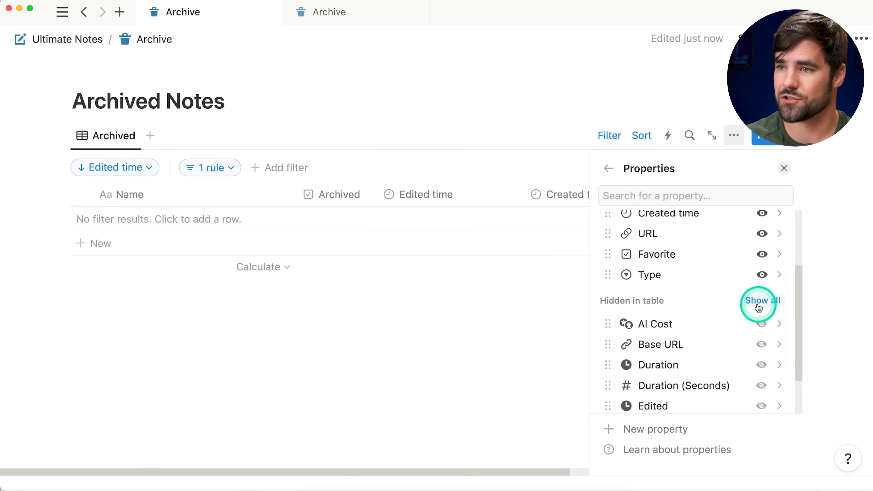
scroll(731, 313, down, 3)
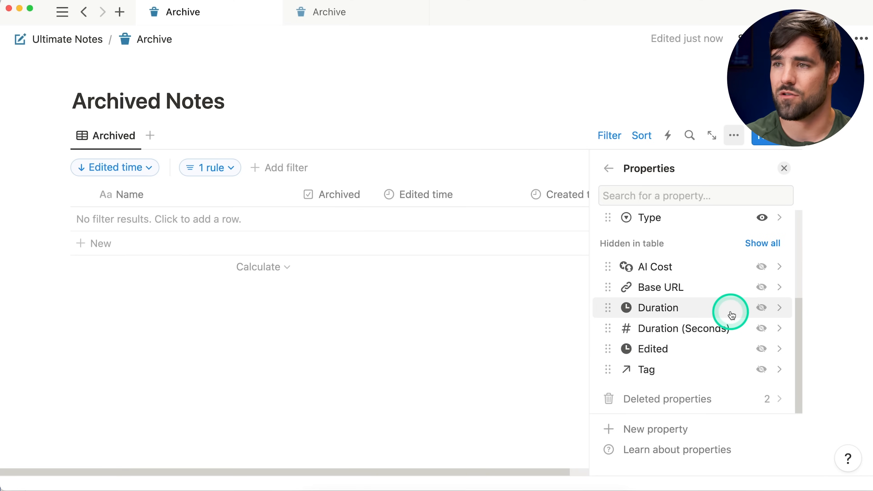
click(761, 370)
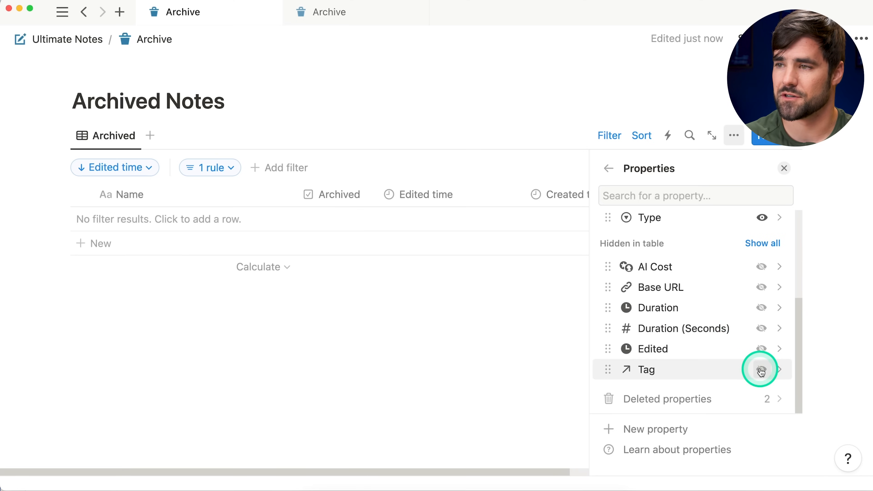
scroll(684, 344, up, 5)
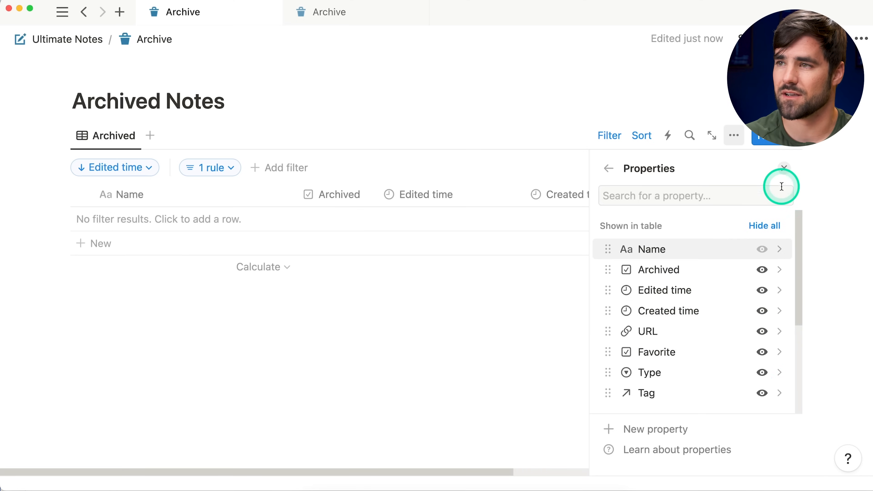
click(784, 168)
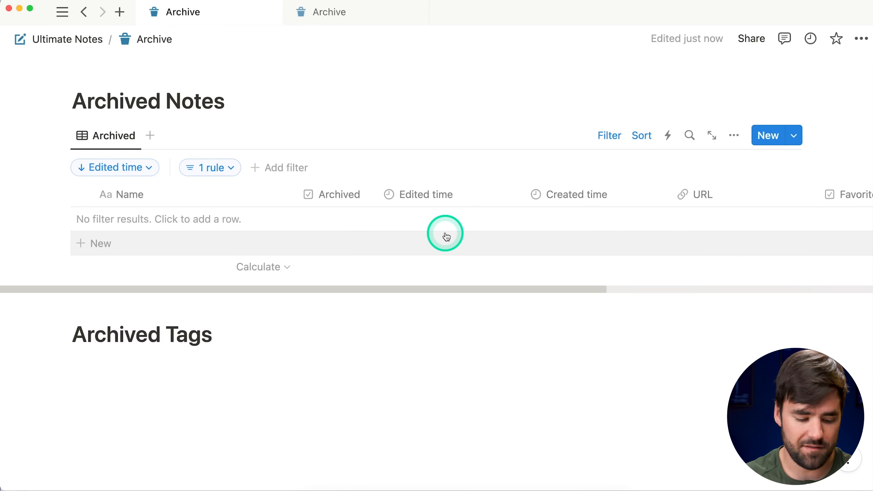
Move the Archived column in front of the Name column in the Archived Notes table.
scroll(446, 237, right, 10)
scroll(448, 234, left, 10)
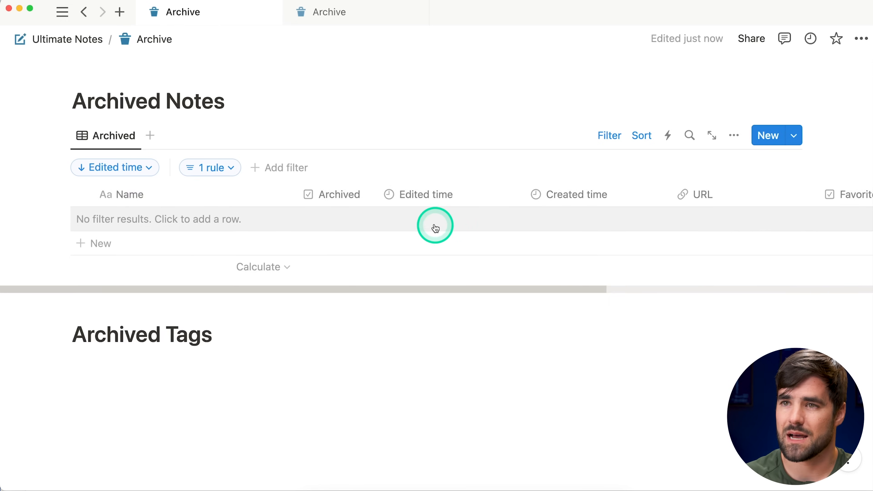
drag(337, 199, 132, 206)
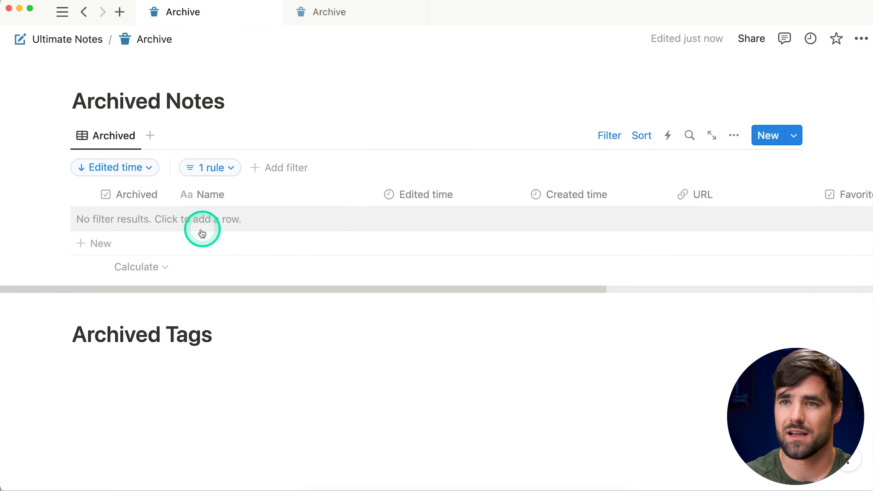
Add a new row named "Archived Note" to the Archived Notes table.
click(150, 245)
text(A)
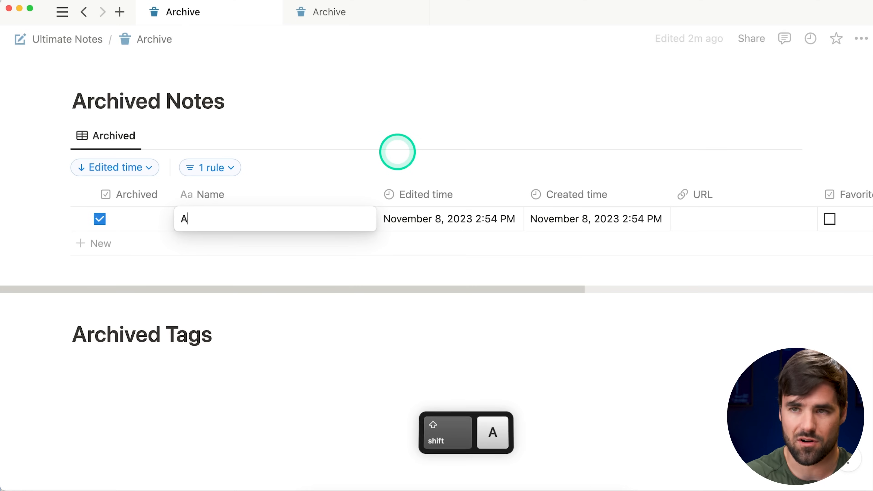
text(rchived Note)
key(Escape)
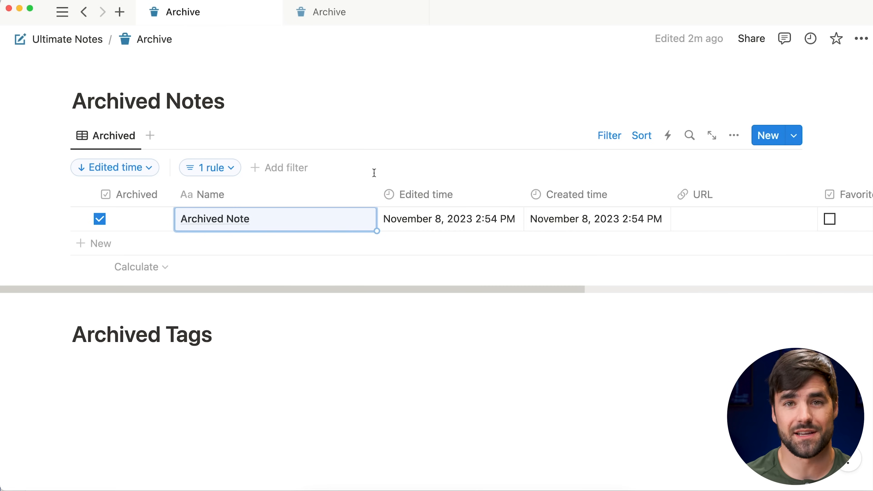
Freeze the Archived Notes table up to the Archived column and check how the remaining columns scroll.
click(147, 195)
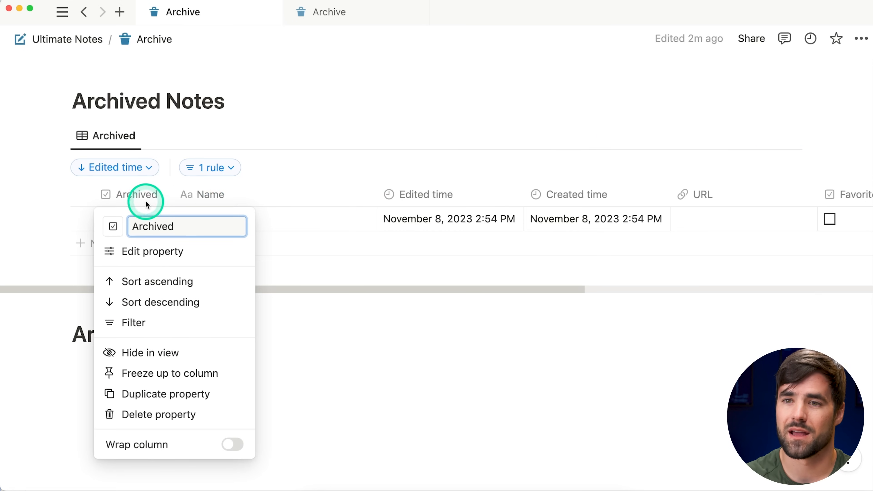
click(200, 375)
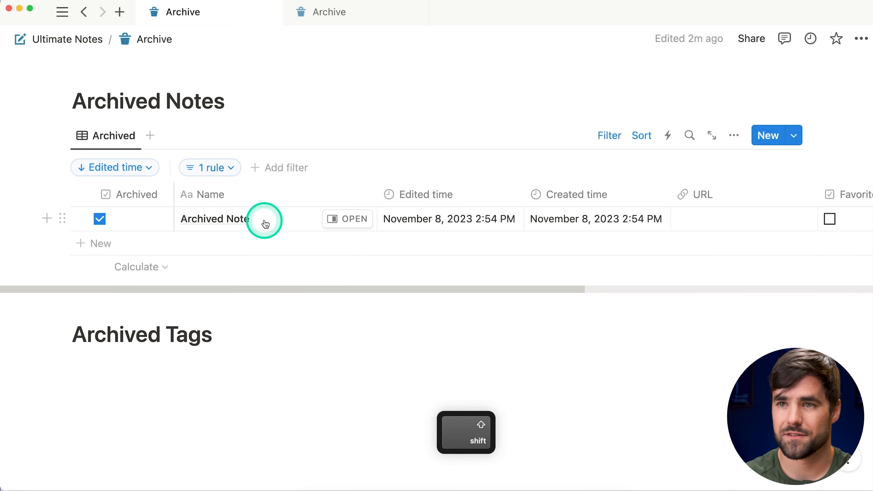
scroll(266, 223, right, 10)
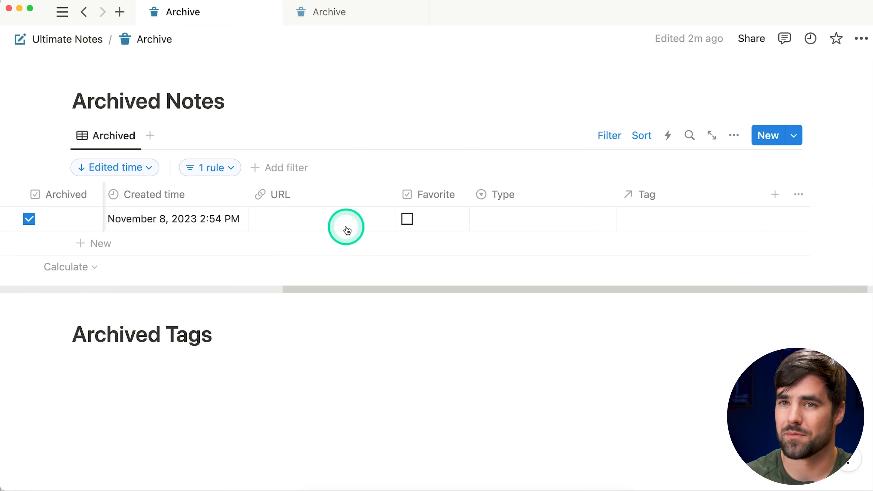
scroll(258, 220, left, 10)
scroll(137, 224, right, 4)
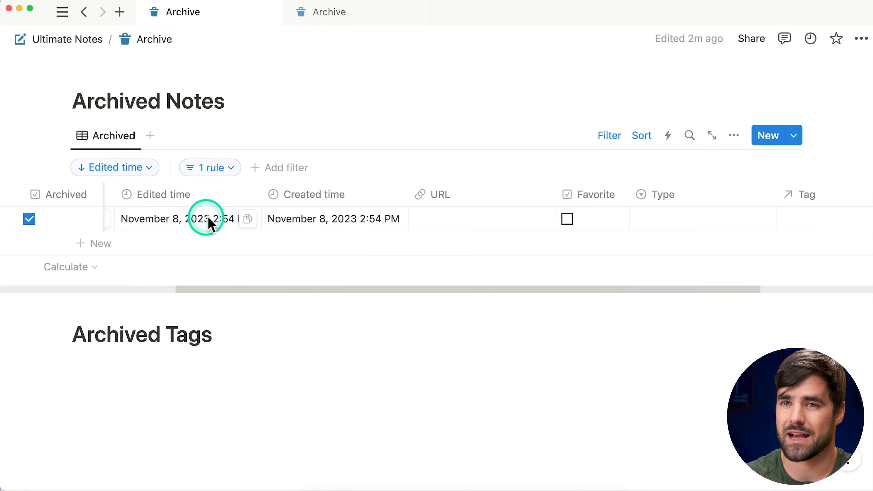
scroll(221, 220, right, 4)
scroll(224, 218, left, 10)
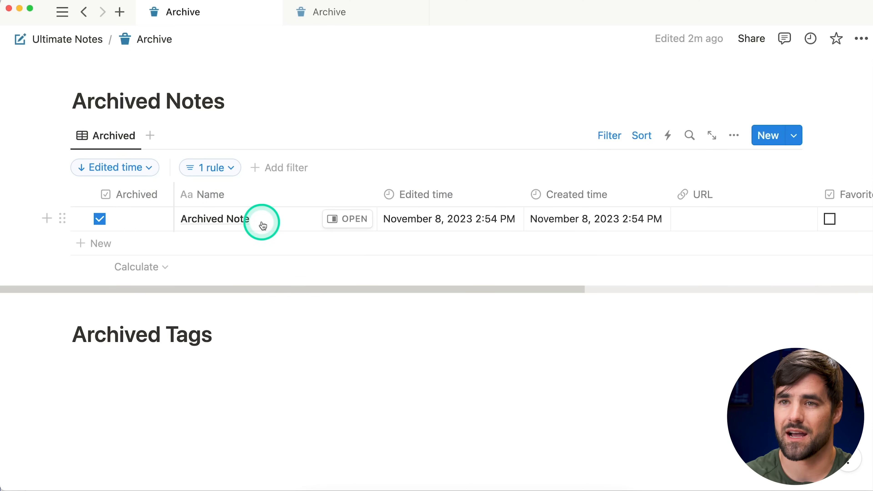
Freeze the Archived Notes table up to the Name column and narrow the Archived column to its checkbox.
click(248, 197)
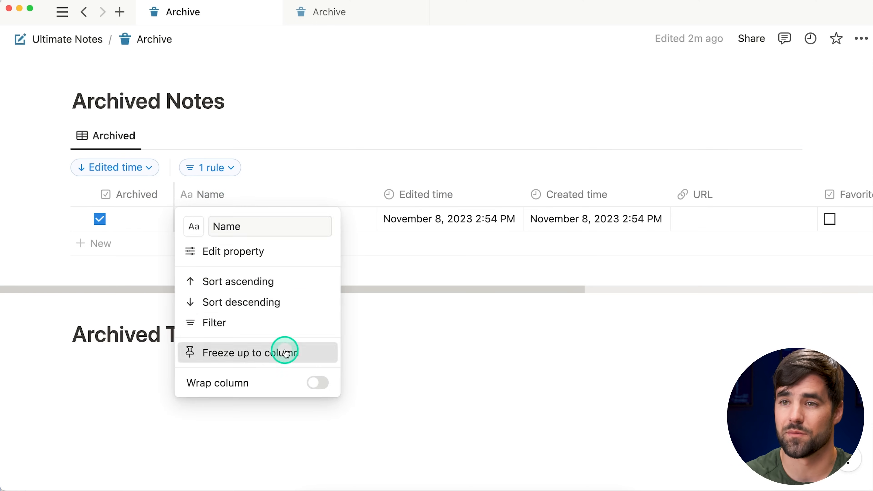
click(284, 353)
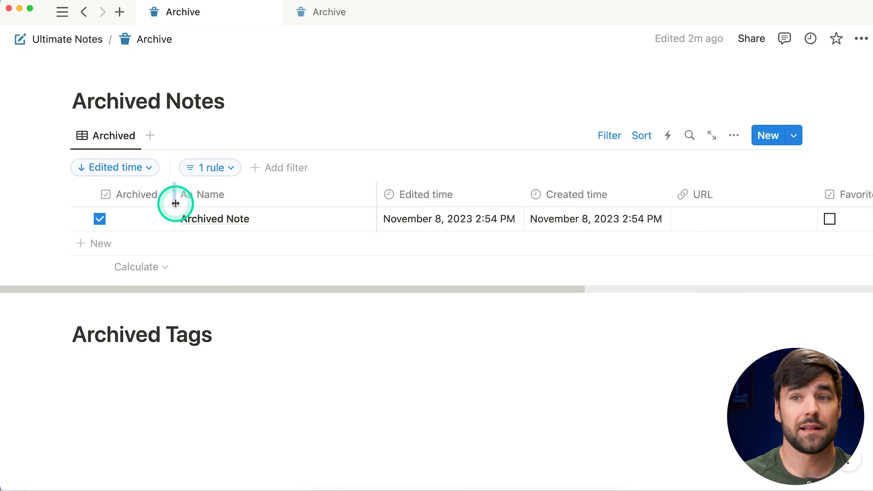
drag(175, 199, 101, 203)
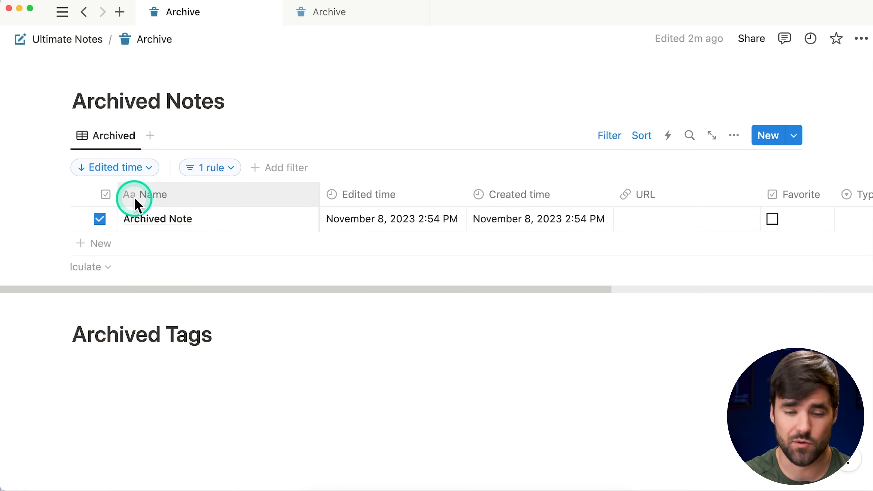
Check the frozen columns against the scrolling ones and narrow the Name column to fit the note title.
scroll(194, 225, right, 4)
scroll(194, 224, right, 5)
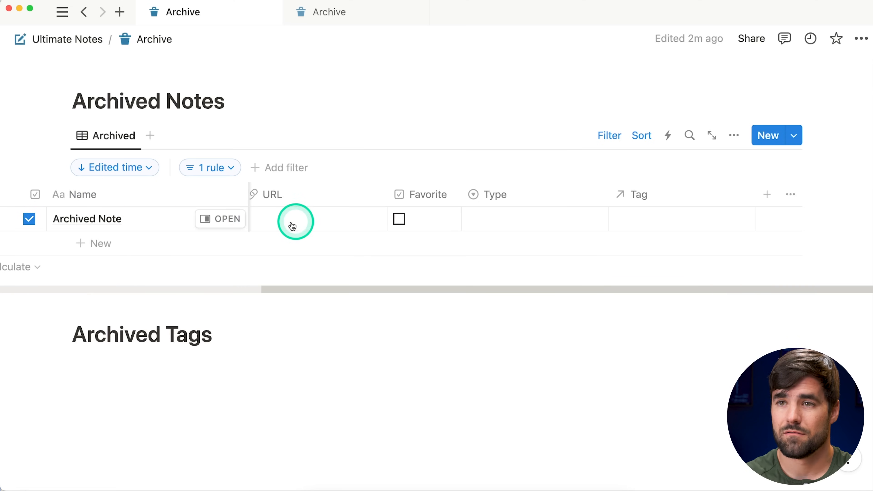
scroll(188, 227, left, 4)
scroll(429, 211, right, 3)
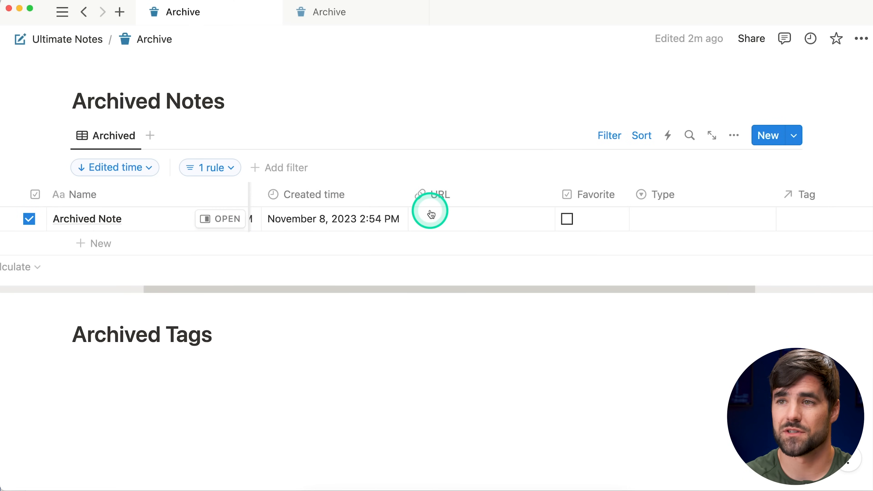
scroll(428, 212, left, 6)
drag(321, 195, 229, 200)
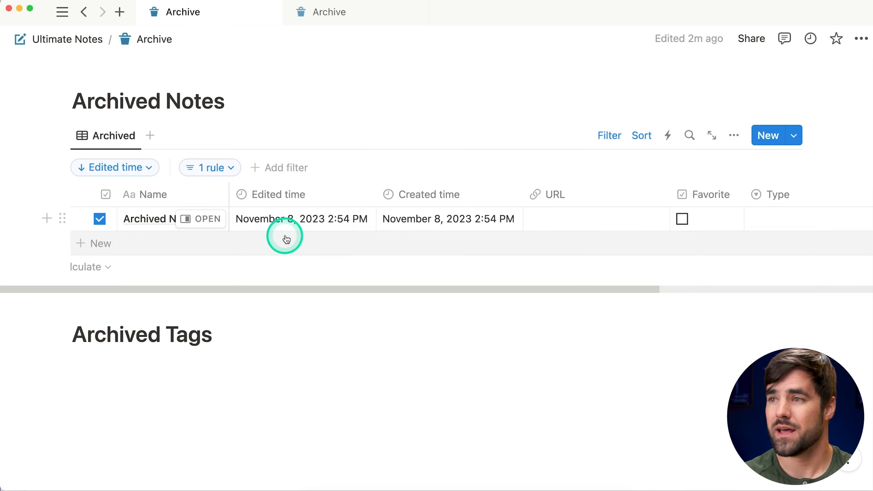
Insert a database table view block beneath the Archived Tags heading.
mouse_move(367, 271)
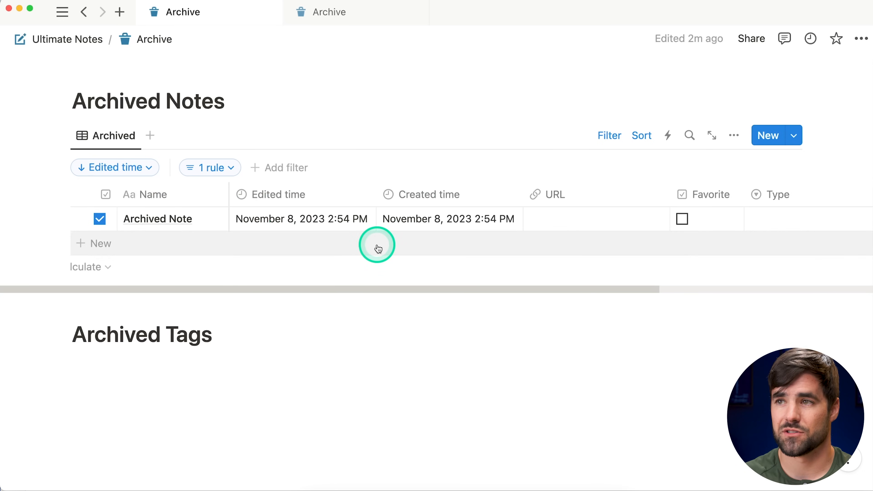
click(259, 355)
scroll(484, 347, down, 1)
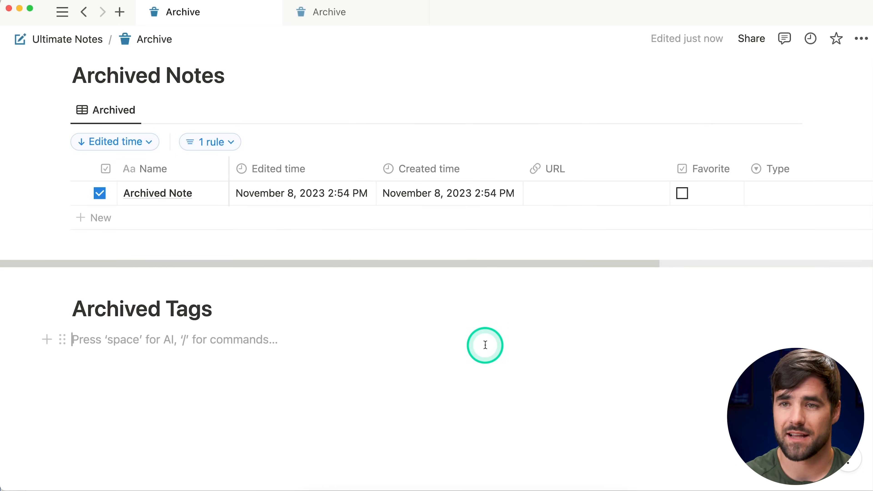
text(/table)
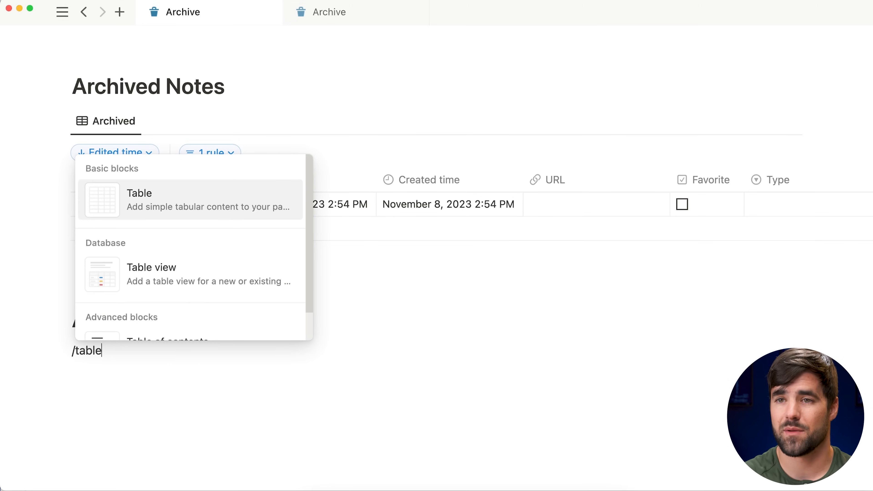
key(Down)
key(Return)
click(352, 324)
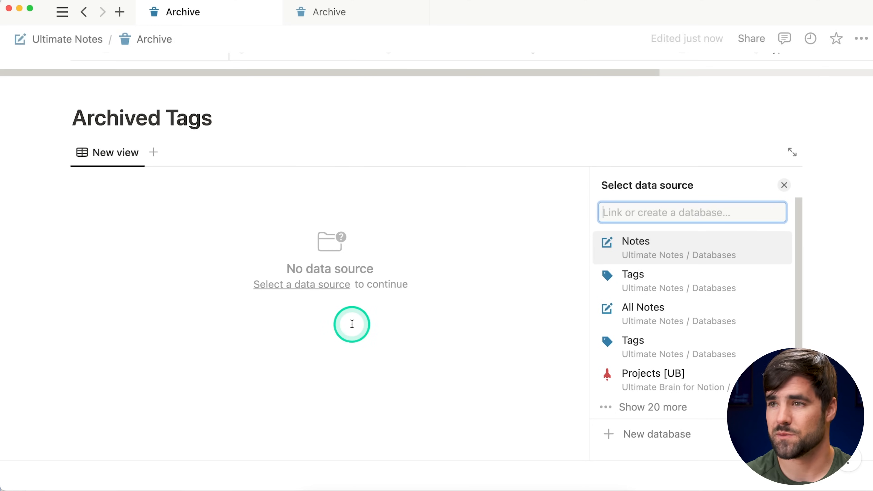
Link the new block to the Tags database in Ultimate Notes / Databases and create a new empty table view.
click(667, 279)
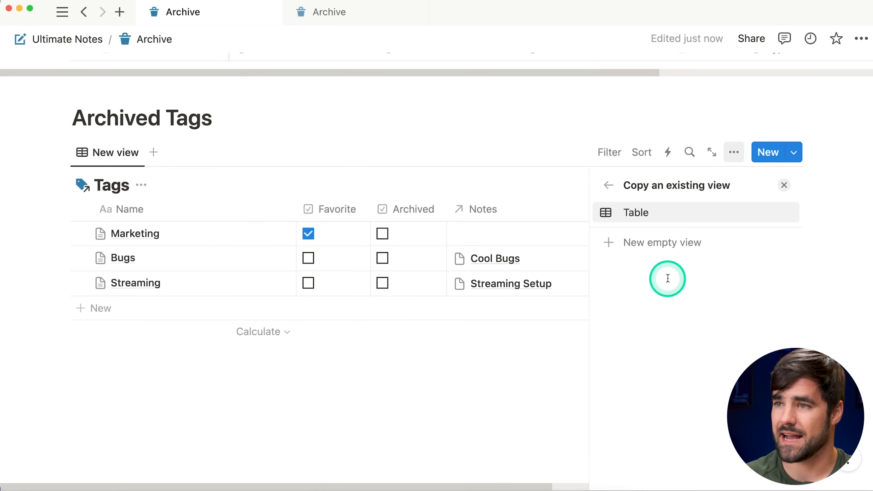
click(661, 245)
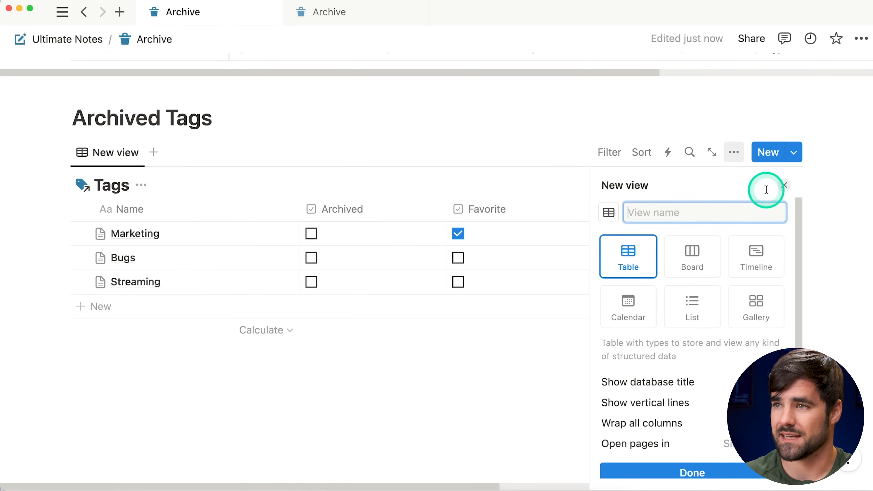
click(780, 184)
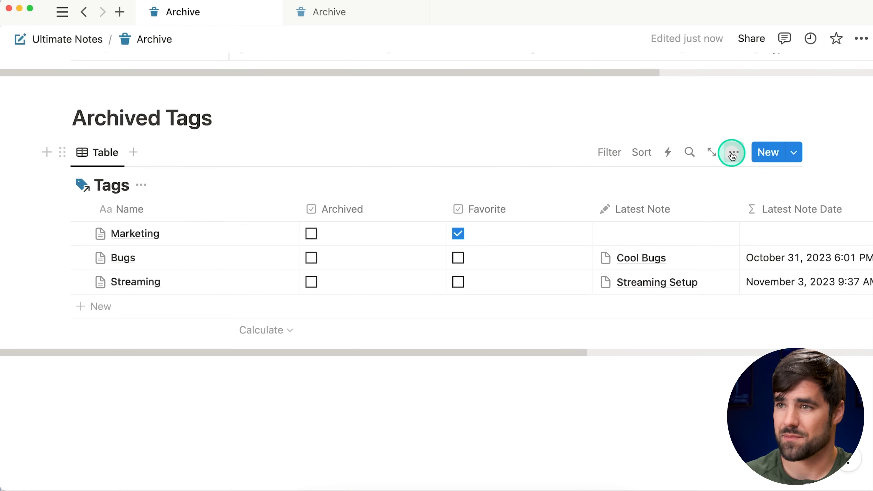
Show only the Name, Archived, Latest Note and Note Count properties in the Archived Tags table.
click(733, 156)
click(717, 286)
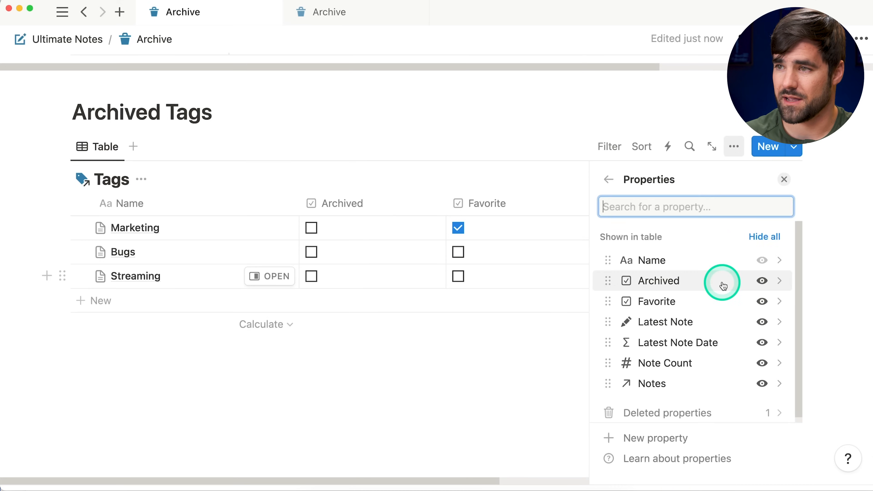
click(771, 238)
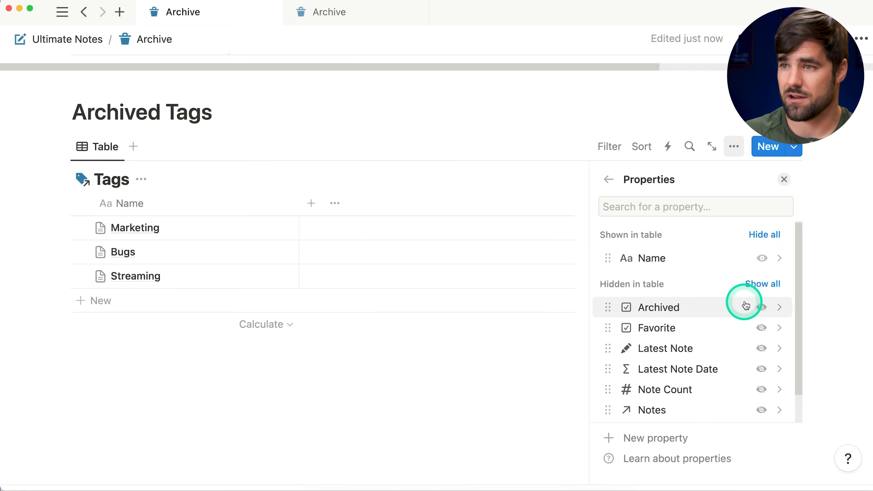
click(761, 306)
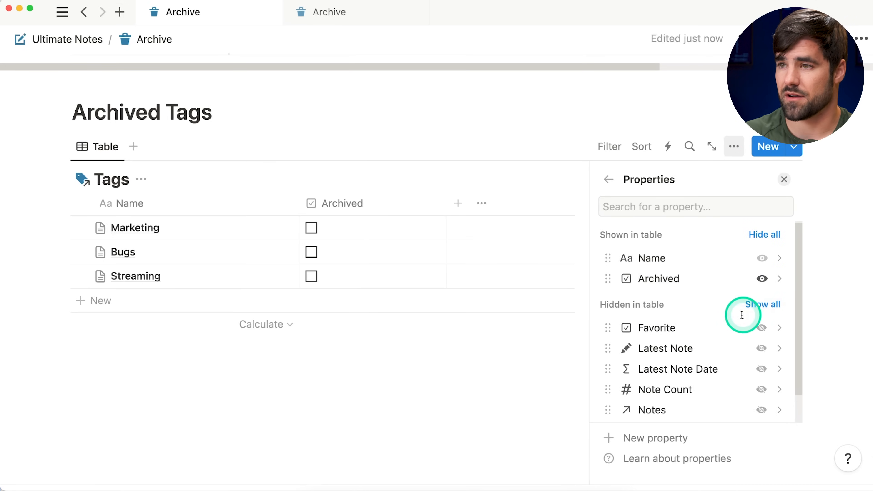
click(765, 331)
click(762, 371)
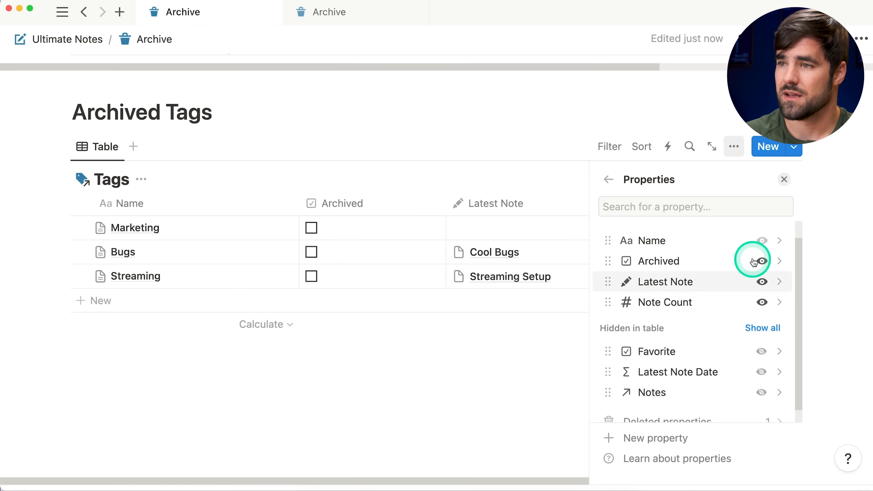
click(784, 179)
Move the Archived column ahead of Name in the Archived Tags table and narrow the Name column to fit the tag titles.
drag(444, 209, 93, 219)
drag(321, 209, 241, 215)
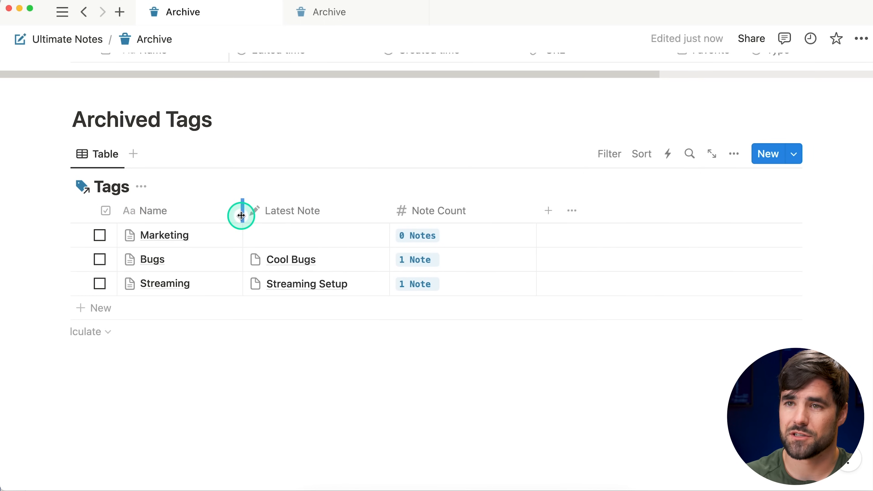
click(189, 214)
click(228, 370)
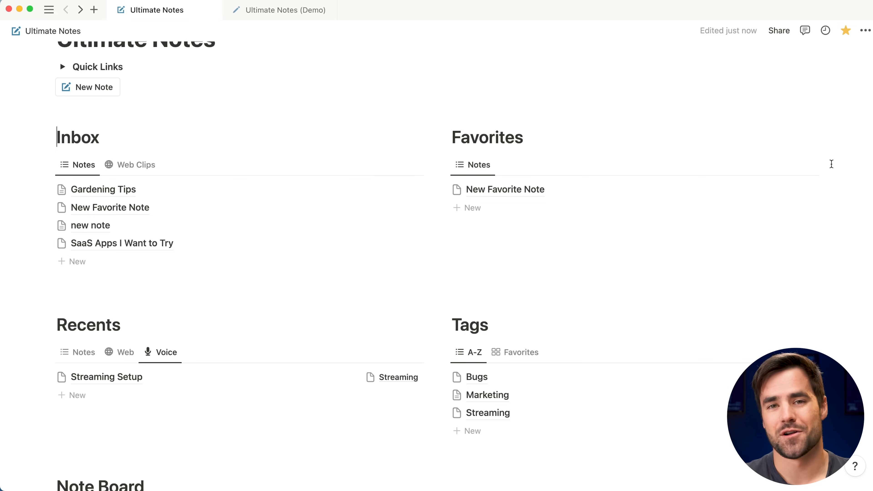
Compare the Ultimate Notes page with the Ultimate Notes (Demo) page, examining the latest notes and note counts in the demo's Tags section.
scroll(824, 175, down, 2)
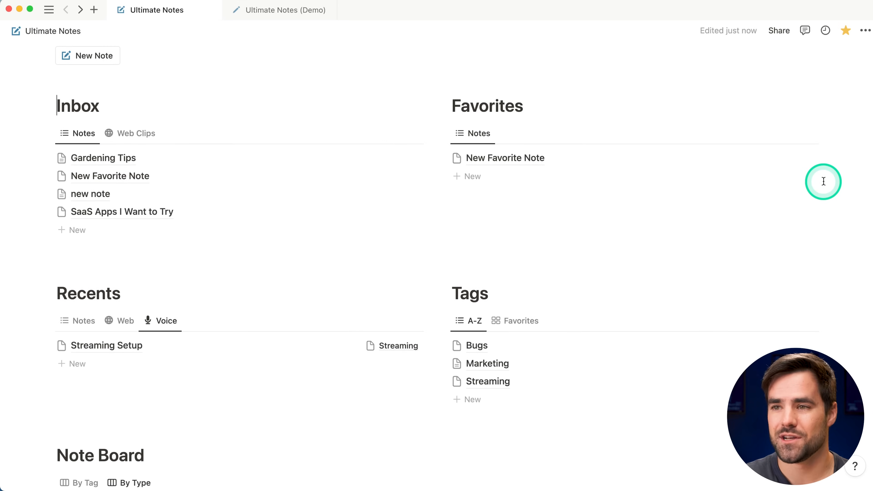
scroll(784, 226, down, 1)
scroll(784, 226, up, 1)
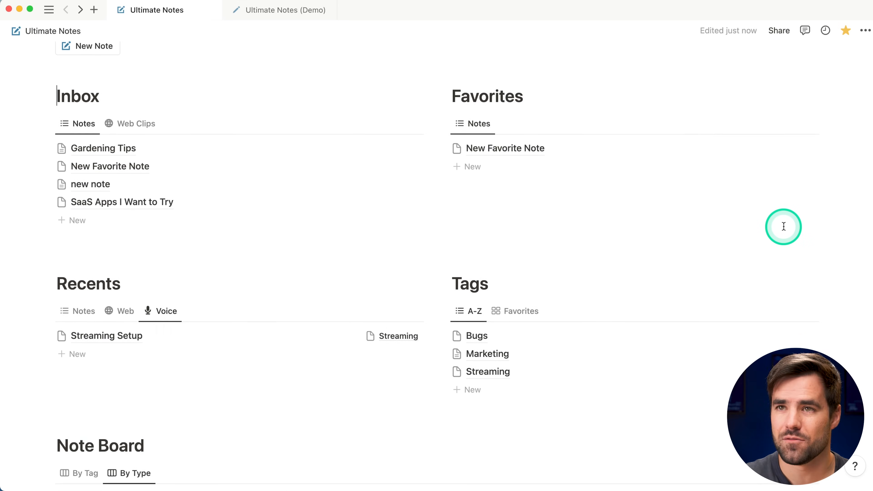
click(279, 14)
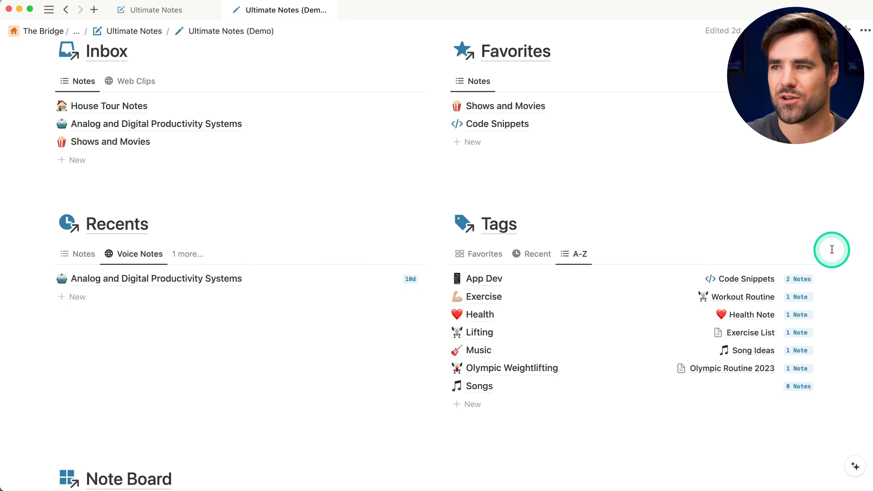
scroll(832, 248, down, 1)
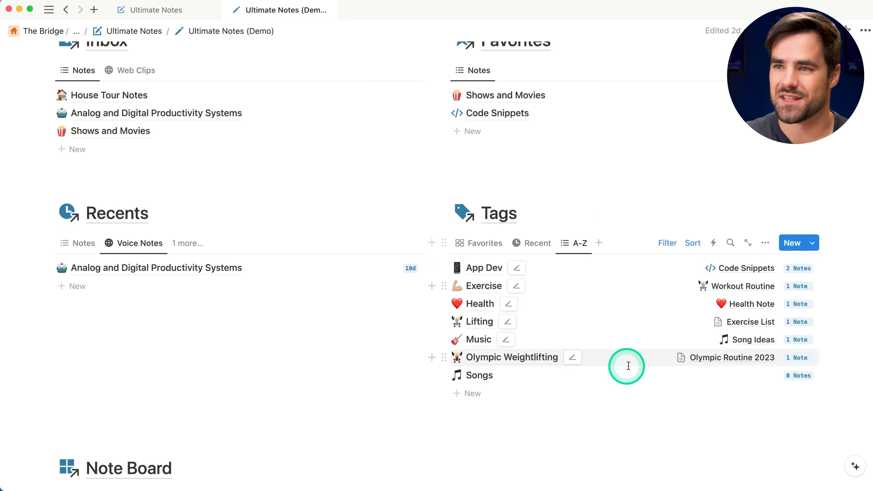
scroll(622, 356, down, 1)
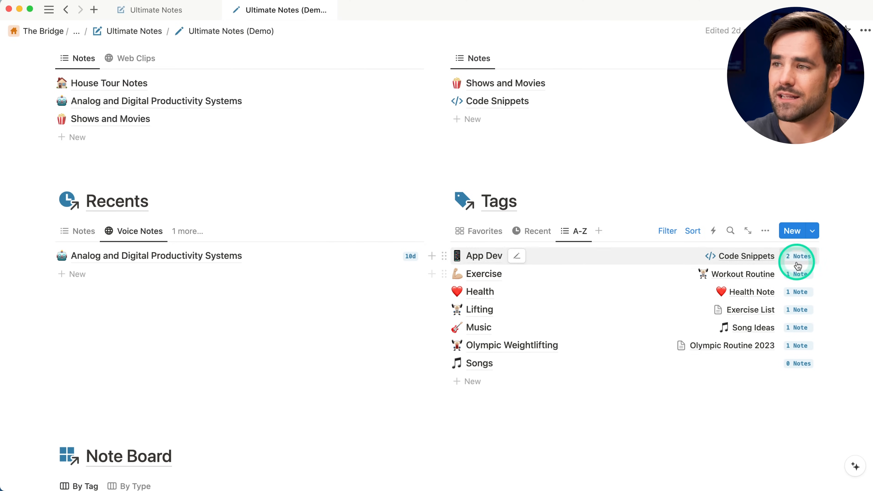
scroll(784, 305, down, 1)
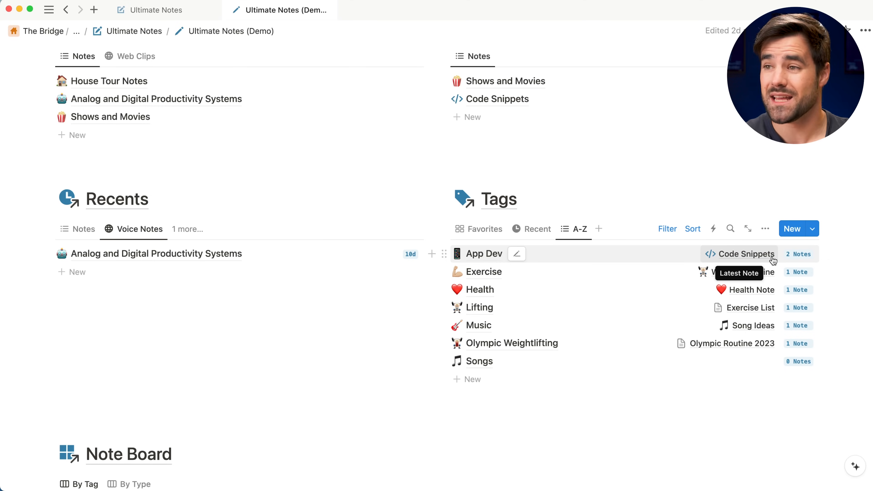
Preview the Code Snippets note listed for the App Dev tag, close it, and display the demo's tags in the Recent view.
click(761, 253)
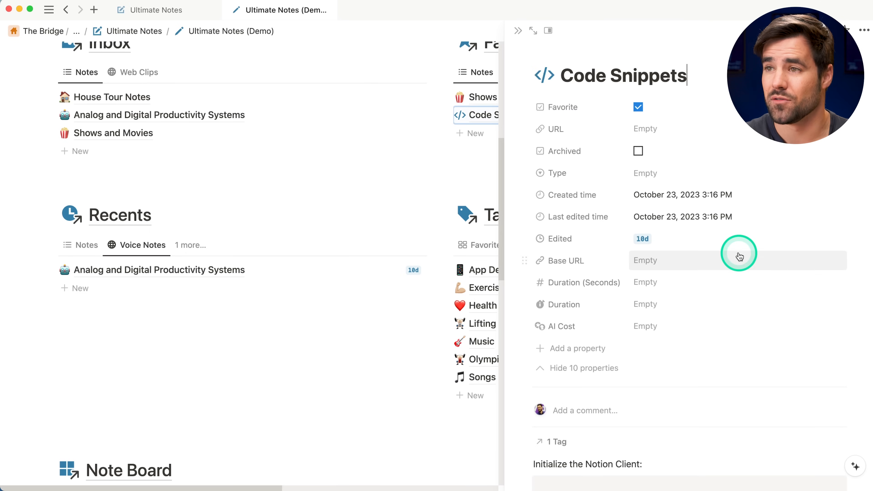
scroll(737, 272, down, 8)
scroll(737, 272, up, 3)
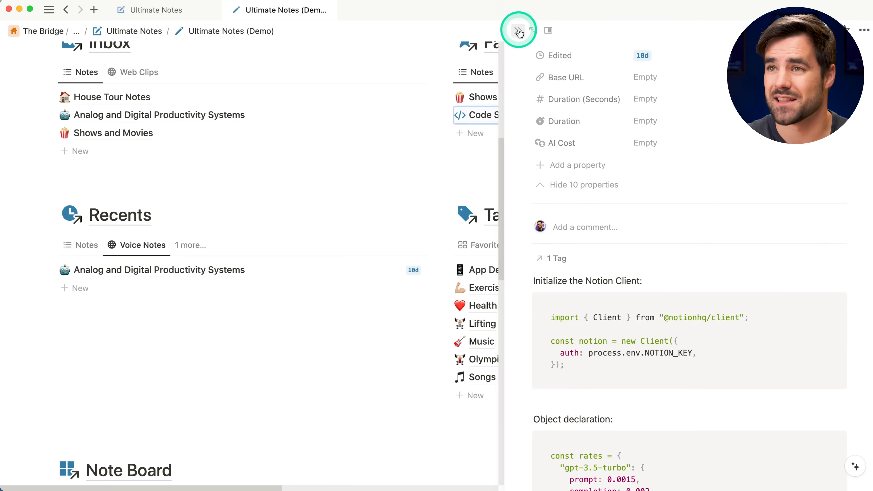
click(519, 32)
scroll(653, 137, down, 1)
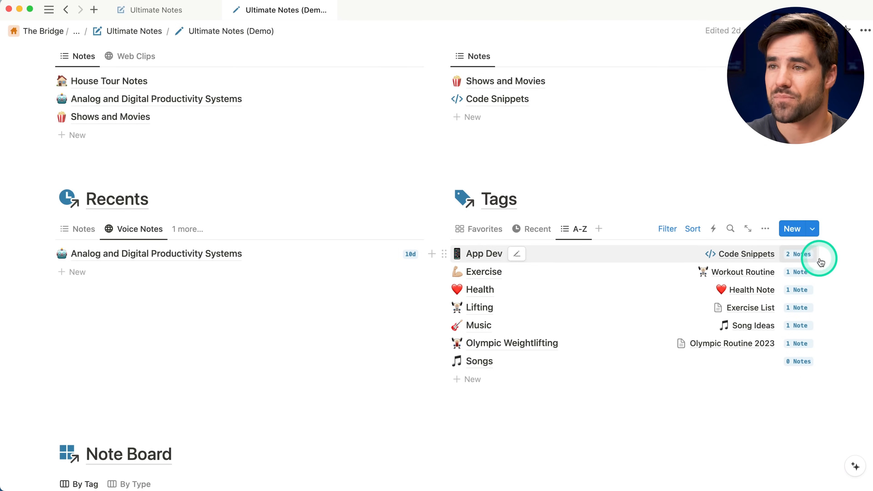
click(529, 229)
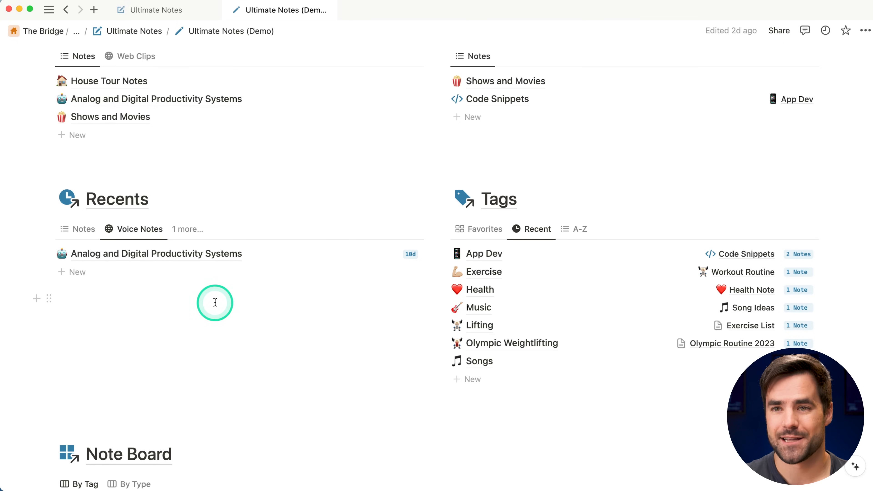
Open the Analog and Digital Productivity Systems voice note and set its Duration (Seconds) property to 300.
click(122, 254)
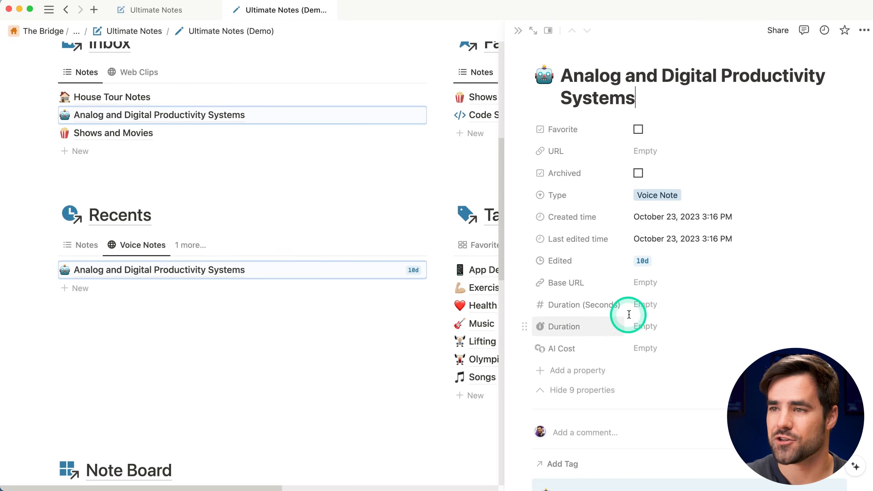
click(653, 303)
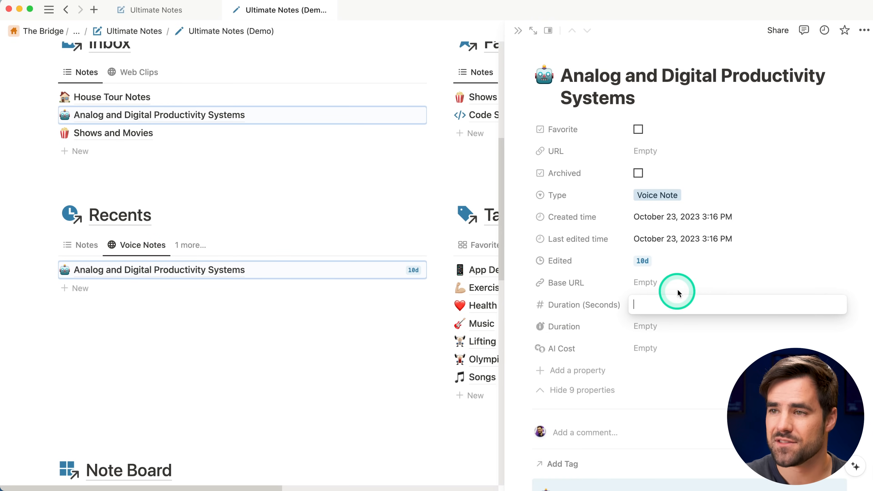
text(300)
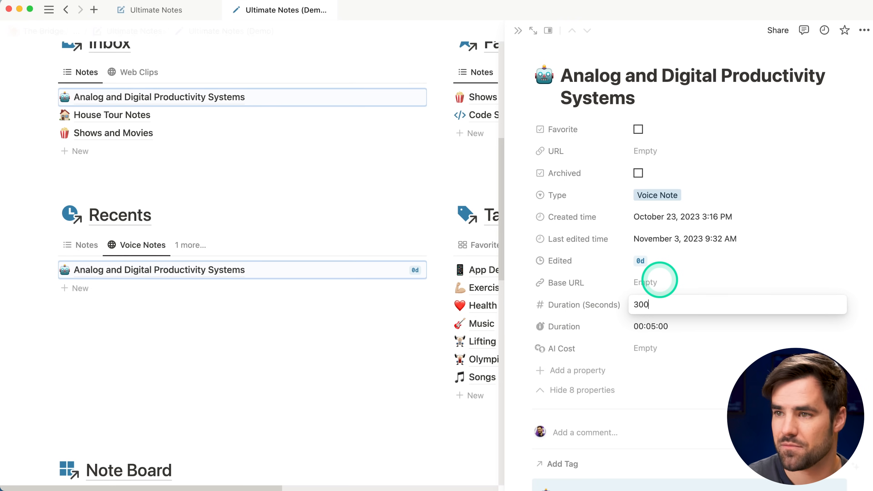
key(Return)
scroll(653, 303, down, 1)
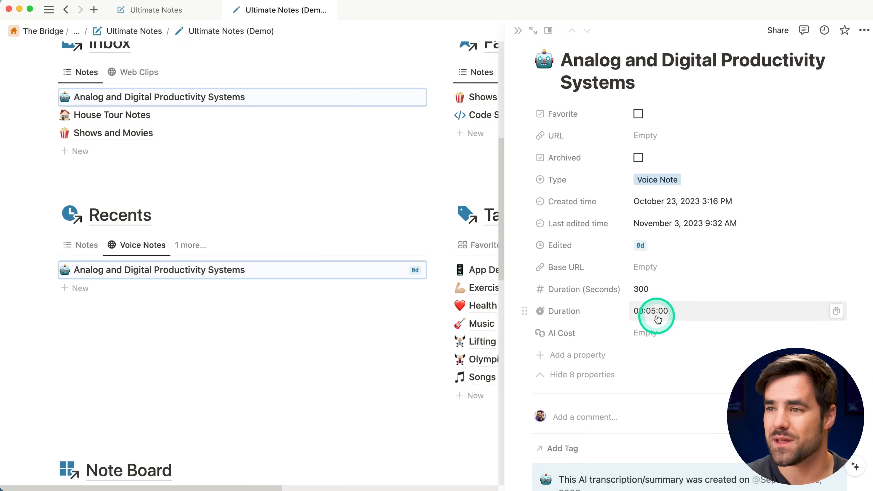
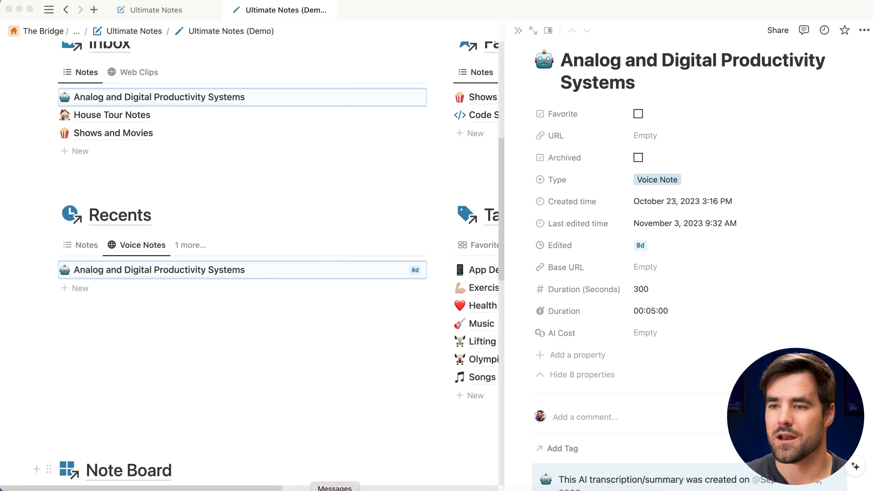
Switch to the web browser, go to thomasjfrank.com and open its Notion Formulas guide.
click(313, 490)
click(228, 27)
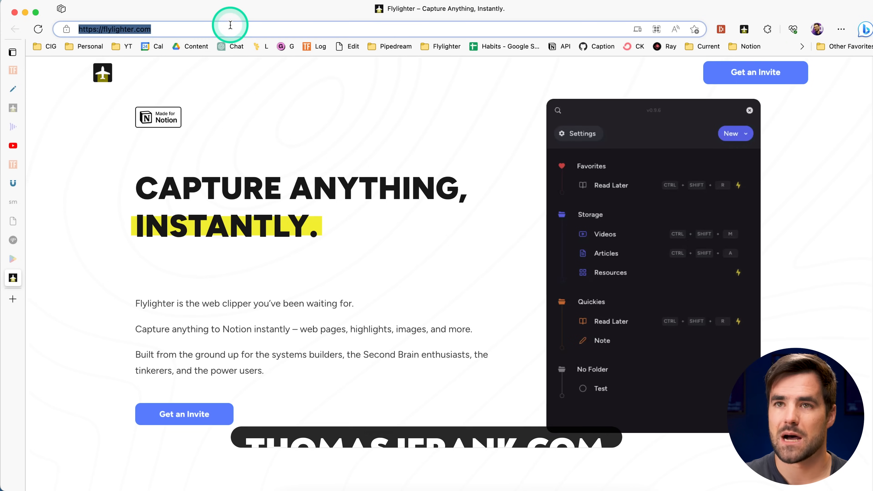
text(thomasjfrank)
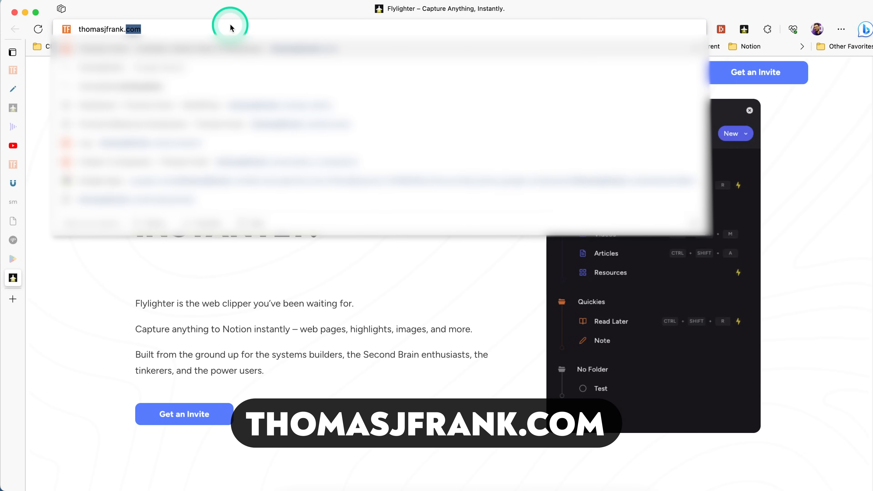
key(Return)
mouse_move(493, 101)
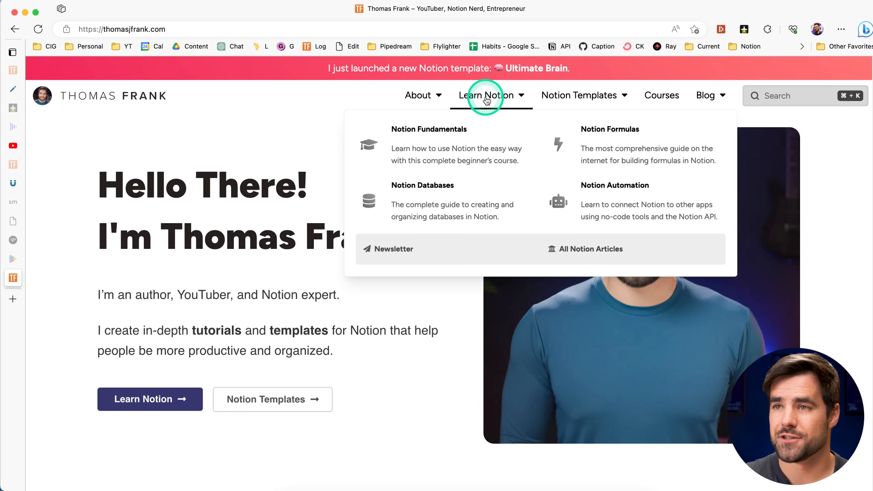
click(629, 149)
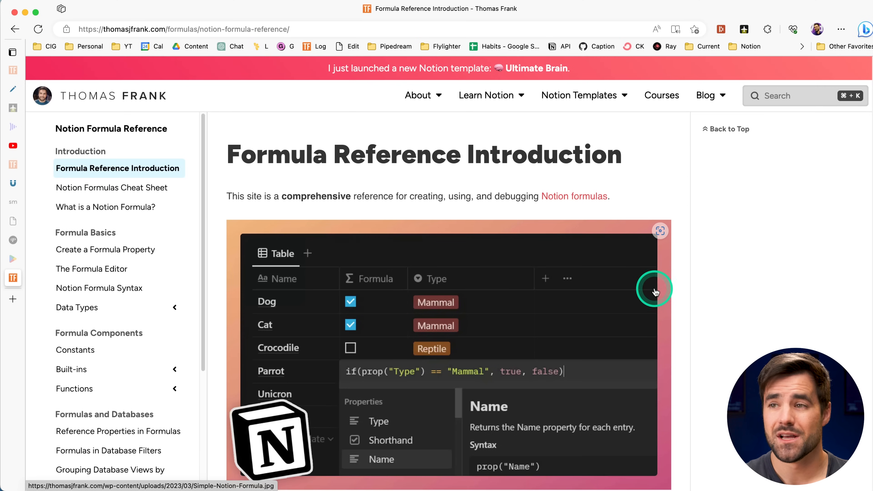
Open the Create a Formula Property article in the formula reference and read through its instructions.
scroll(193, 248, down, 1)
click(138, 237)
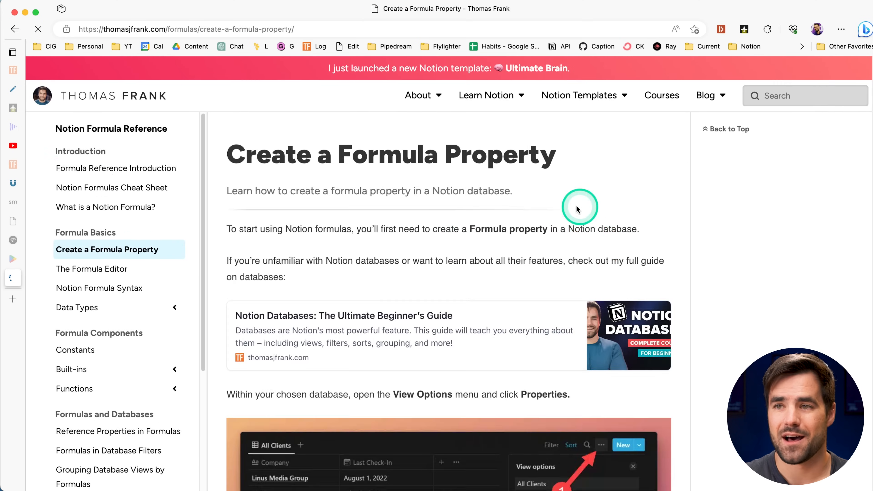
scroll(460, 241, down, 15)
scroll(471, 251, down, 1)
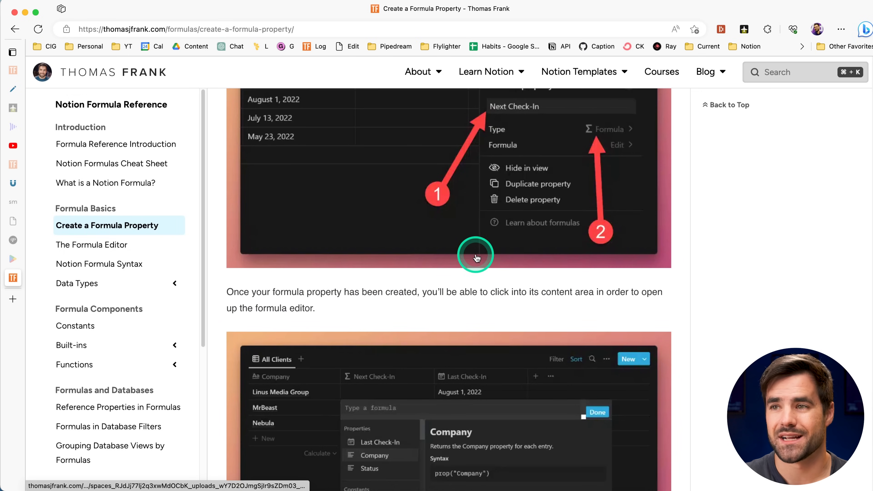
scroll(118, 328, down, 1)
scroll(144, 317, down, 3)
Expand the formula reference's Functions list, open the empty function page and review its syntax and example formulas.
click(172, 299)
scroll(155, 240, down, 6)
scroll(141, 279, down, 3)
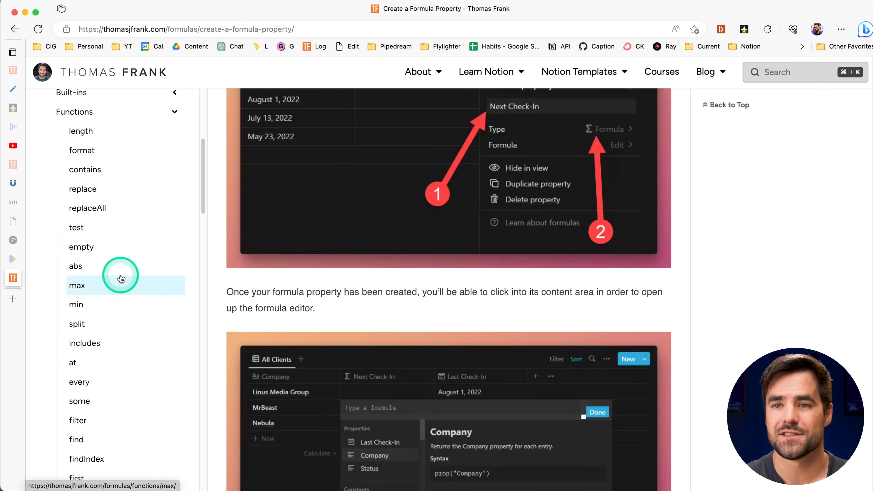
click(114, 252)
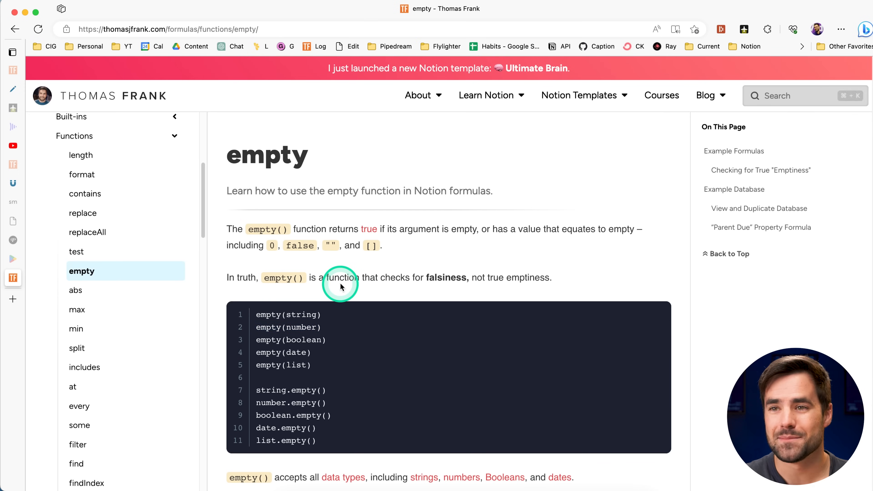
scroll(343, 286, down, 5)
scroll(347, 247, down, 12)
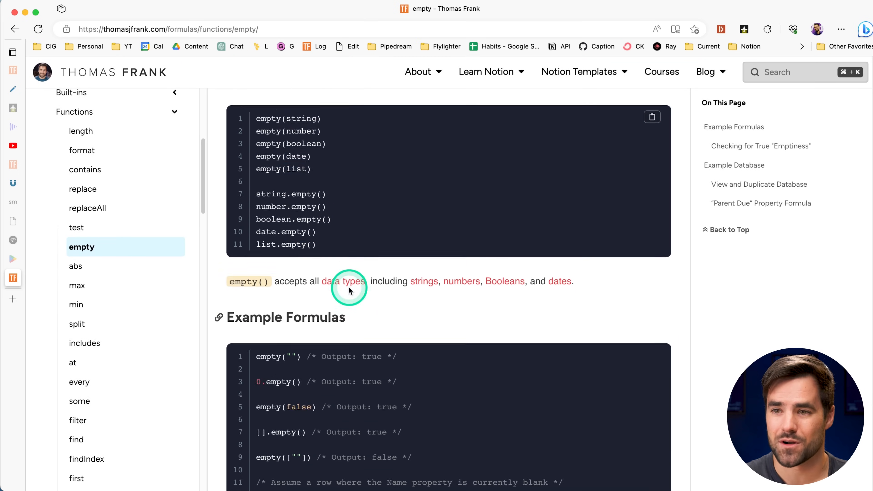
scroll(119, 310, down, 12)
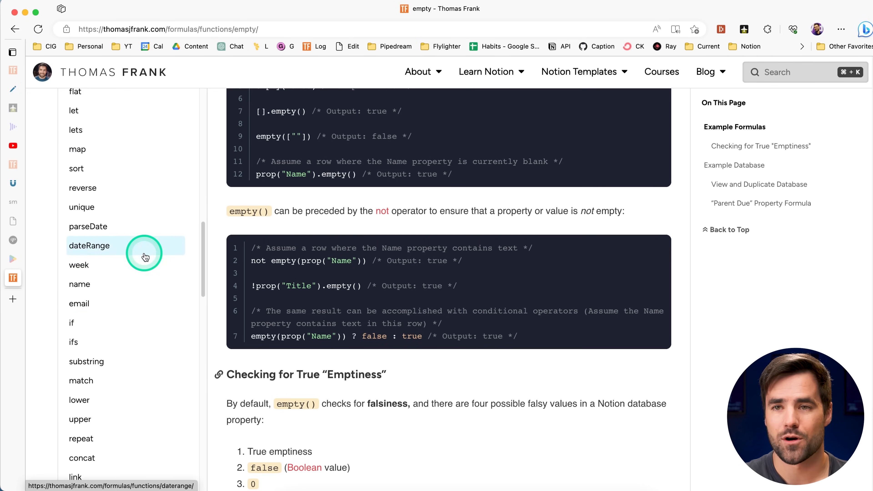
Open the parseDate function page and review its date format and token table.
click(121, 226)
scroll(561, 302, down, 10)
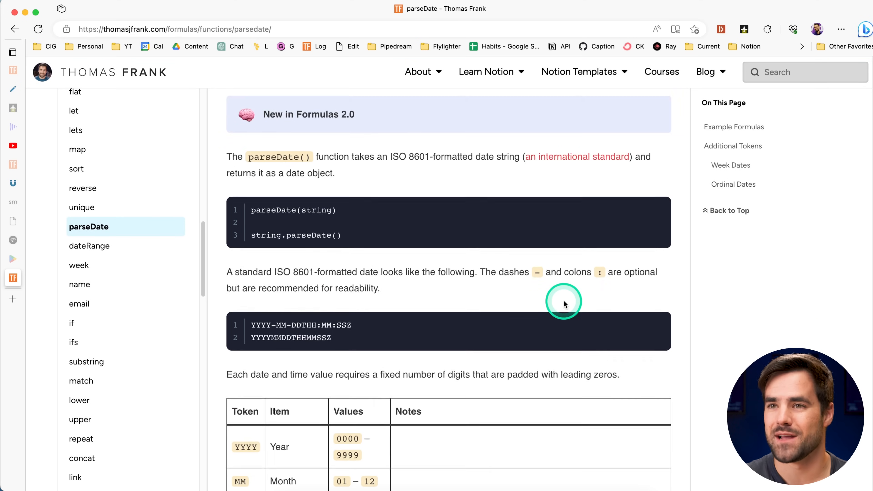
scroll(116, 355, down, 20)
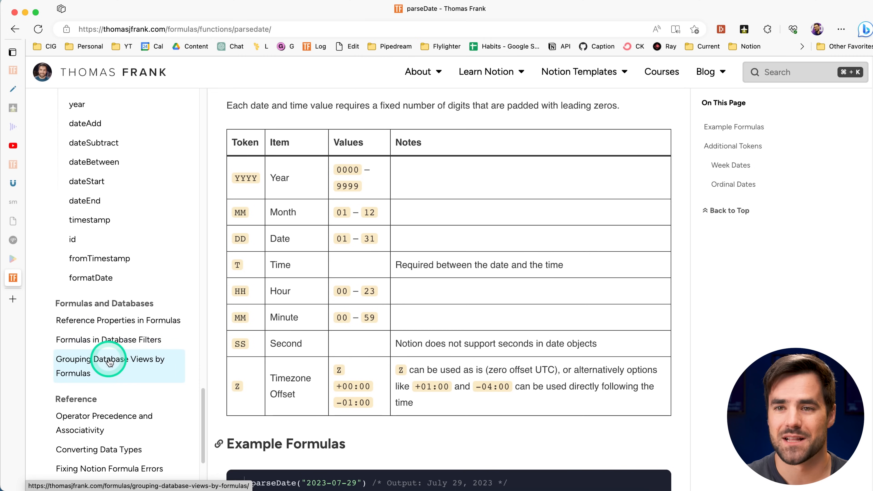
Find the Regular Expressions in Notion Formulas article under Reference and read its explanation of regular expressions.
scroll(119, 347, down, 3)
scroll(121, 347, down, 2)
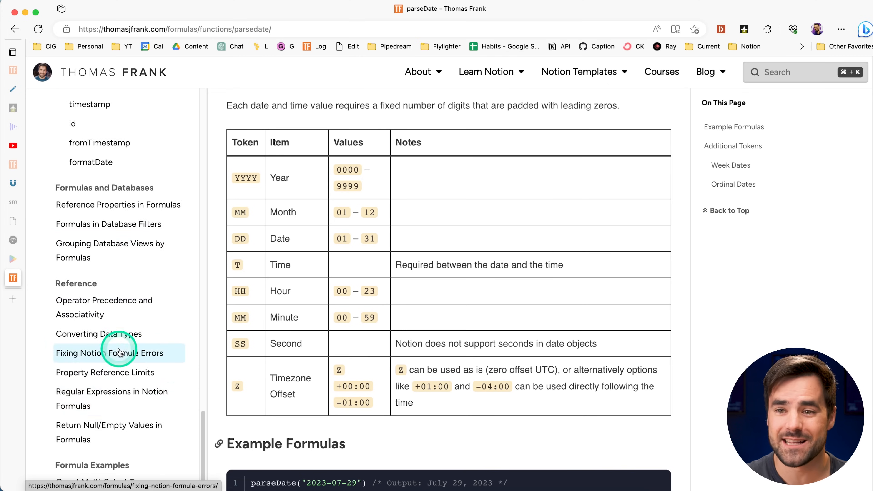
click(123, 444)
scroll(532, 341, down, 20)
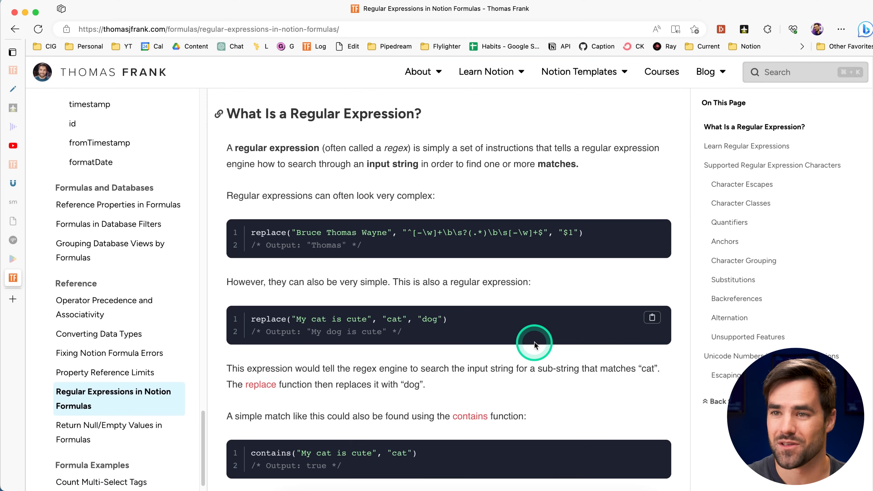
Read through the character escapes and character classes sections of the regular expressions article.
scroll(540, 349, down, 20)
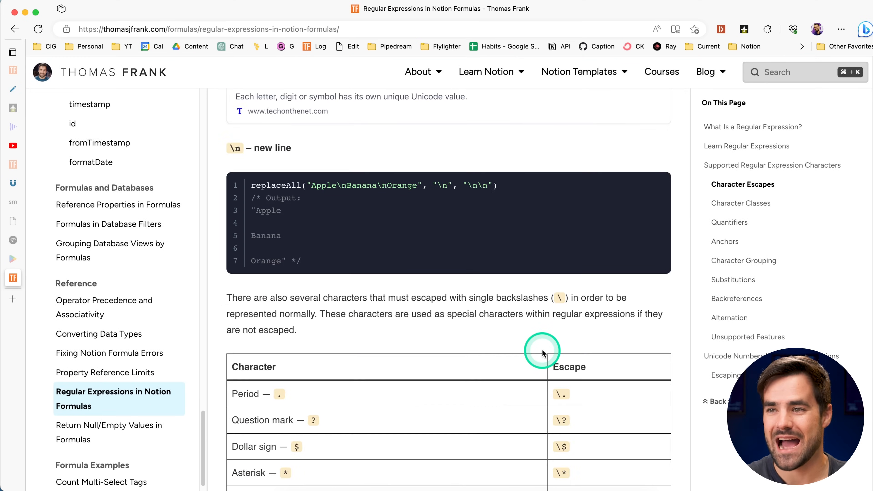
scroll(550, 351, down, 7)
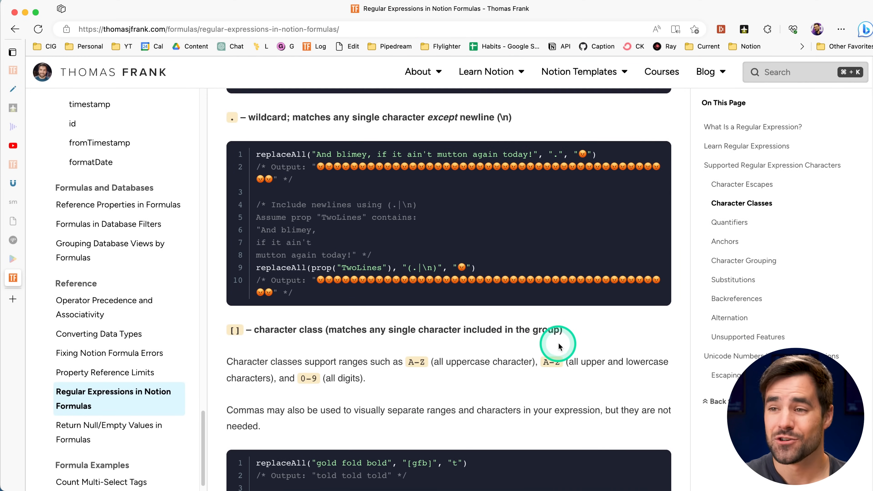
scroll(560, 345, up, 9)
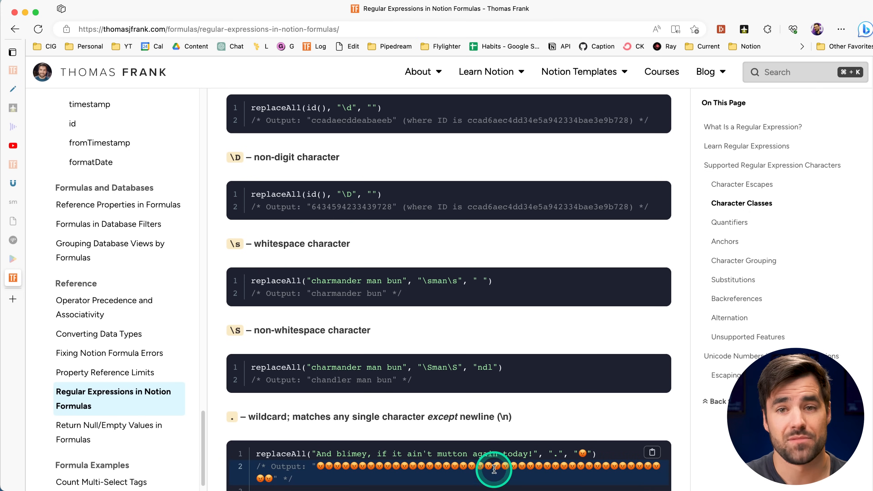
Switch back to Notion, close the open demo note, and open the Gardening Tips note from the Ultimate Notes Inbox.
click(401, 490)
click(466, 199)
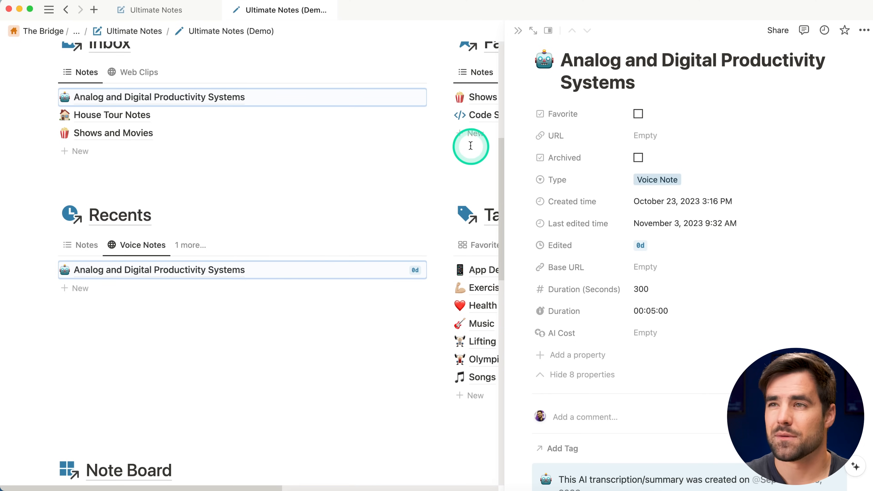
click(518, 31)
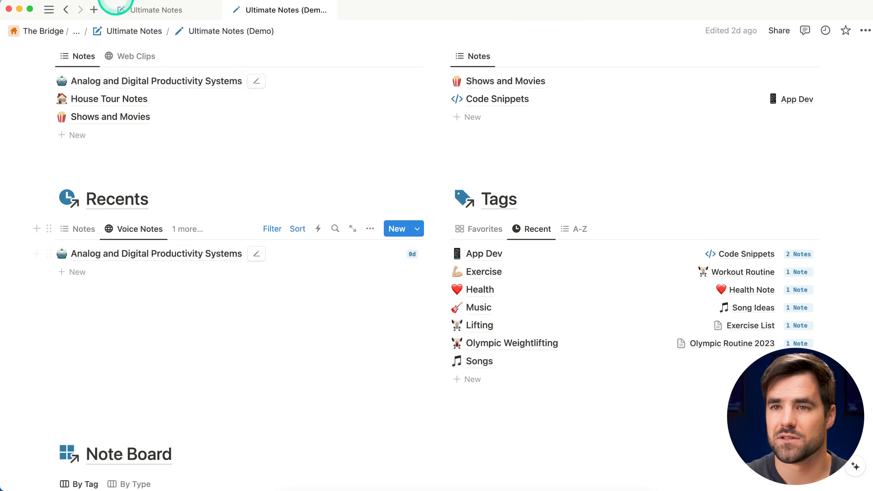
click(161, 10)
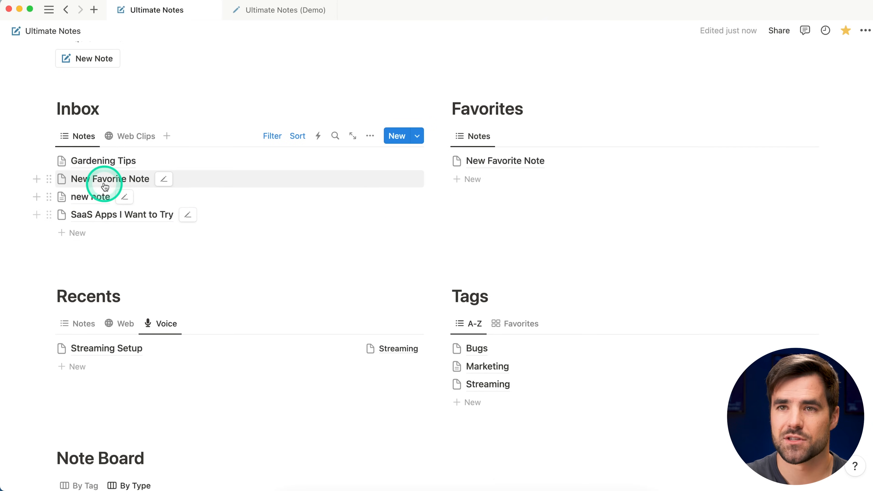
click(96, 161)
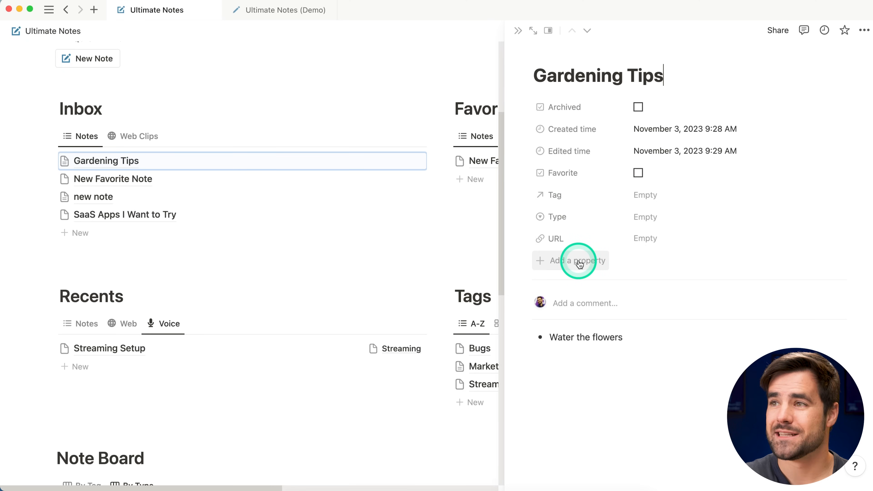
Open the Analog and Digital Productivity Systems note on the demo page and examine its Base URL formula.
click(277, 11)
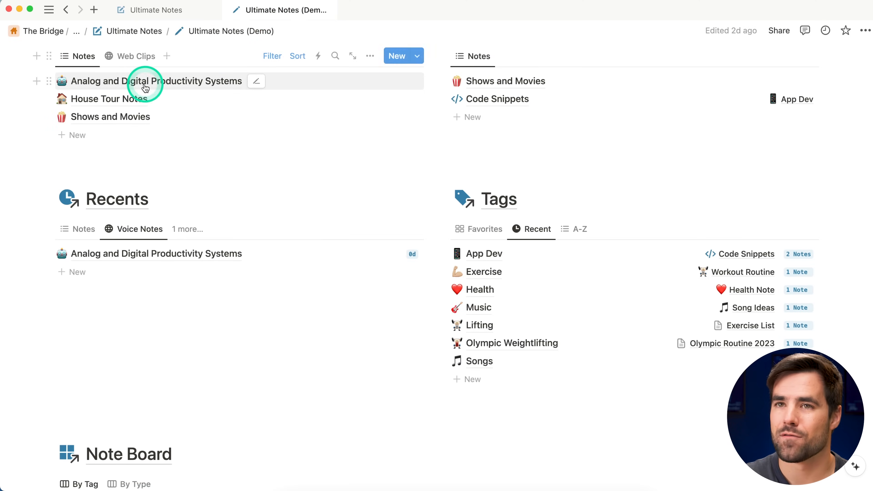
click(172, 83)
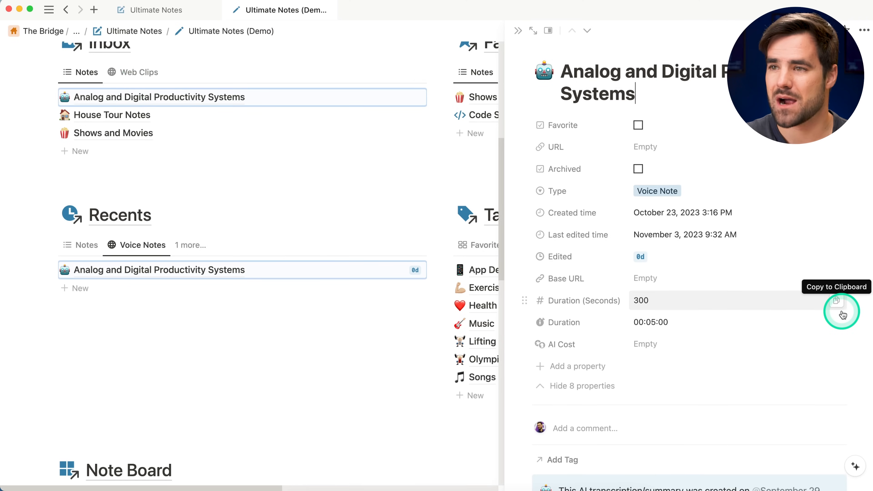
scroll(843, 314, down, 1)
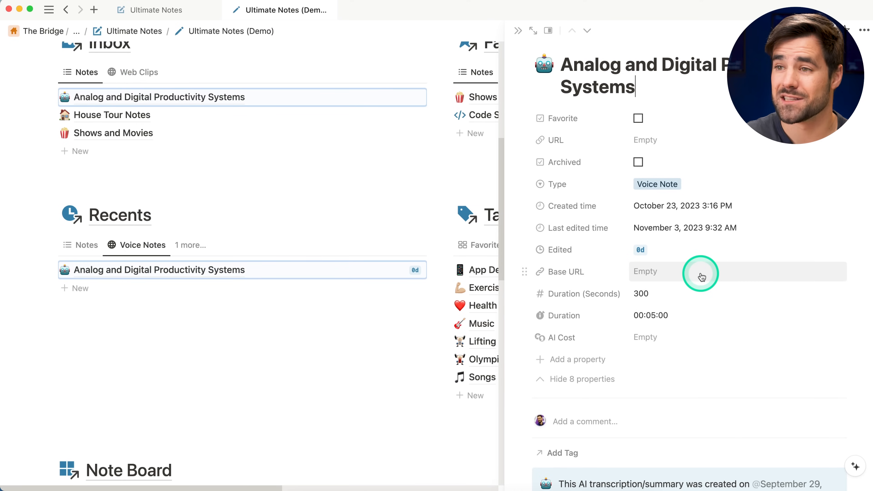
click(700, 274)
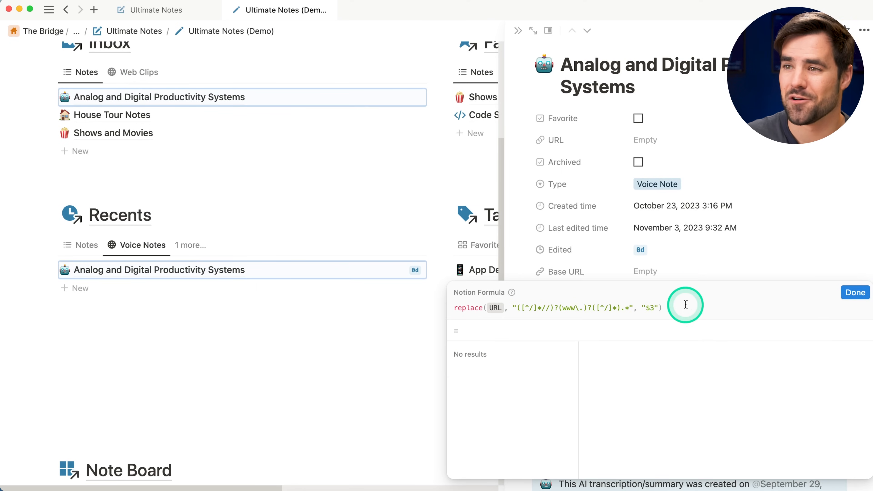
drag(696, 306, 490, 308)
click(809, 269)
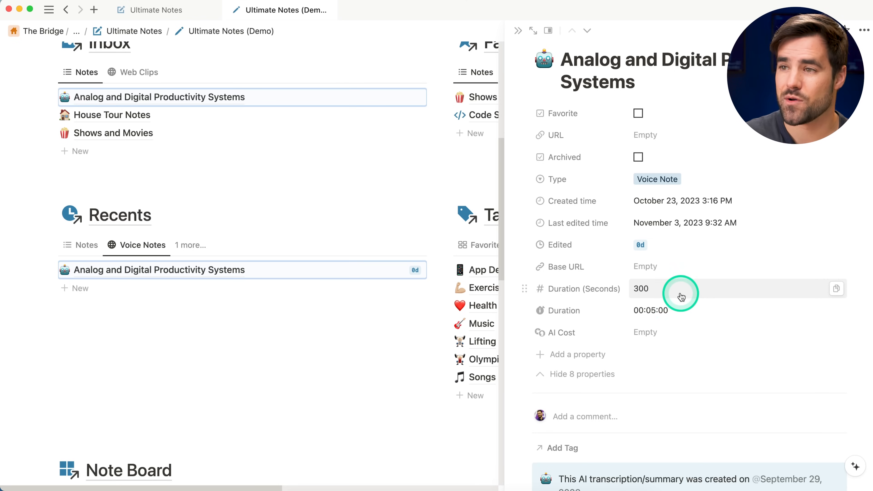
scroll(681, 297, down, 1)
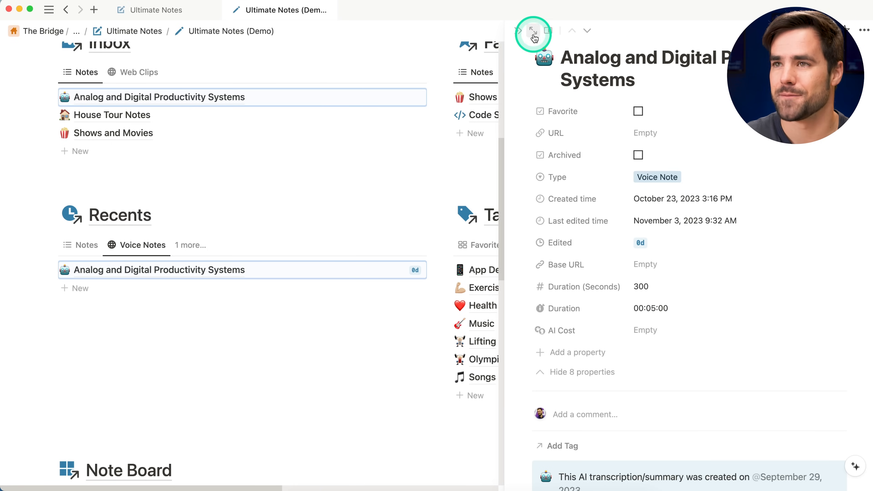
key(Escape)
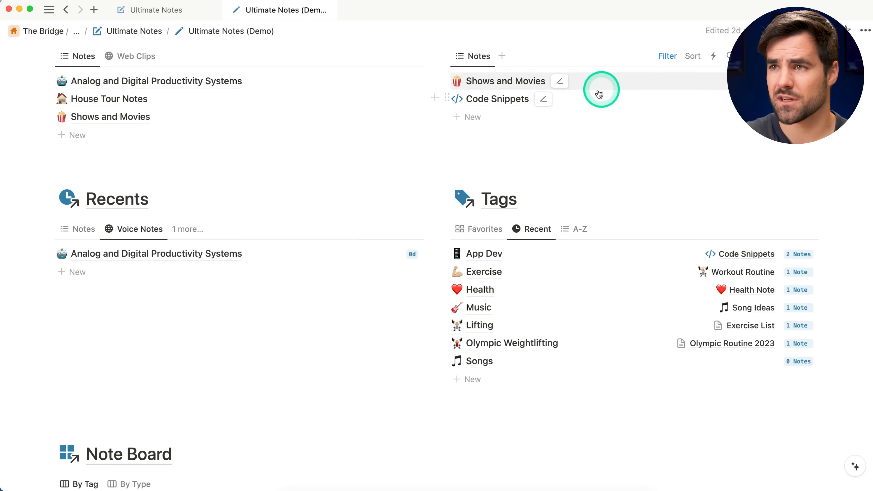
click(163, 85)
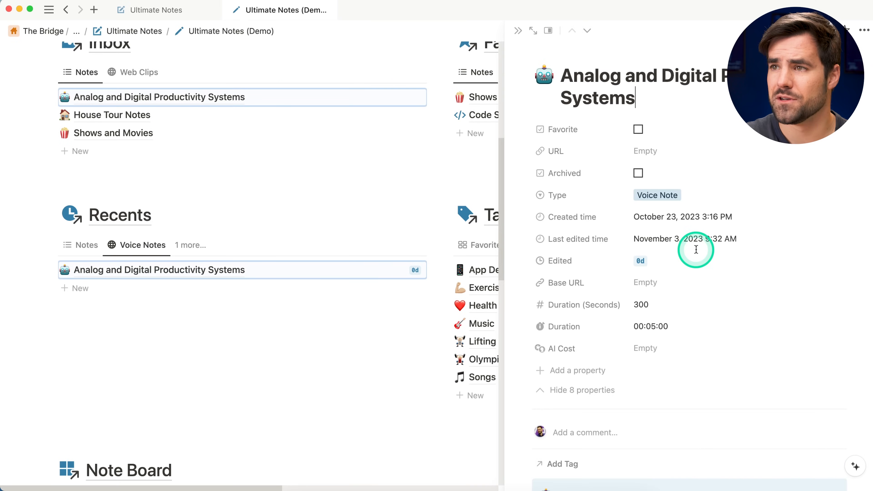
click(171, 10)
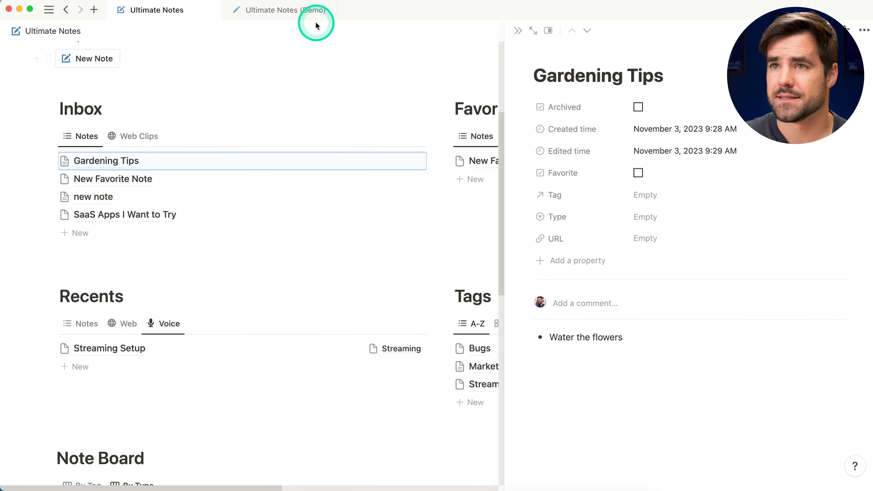
click(323, 12)
Add a formula property named Edited with a clock icon to the Gardening Tips note on the Ultimate Notes page.
click(167, 11)
click(578, 260)
text(form)
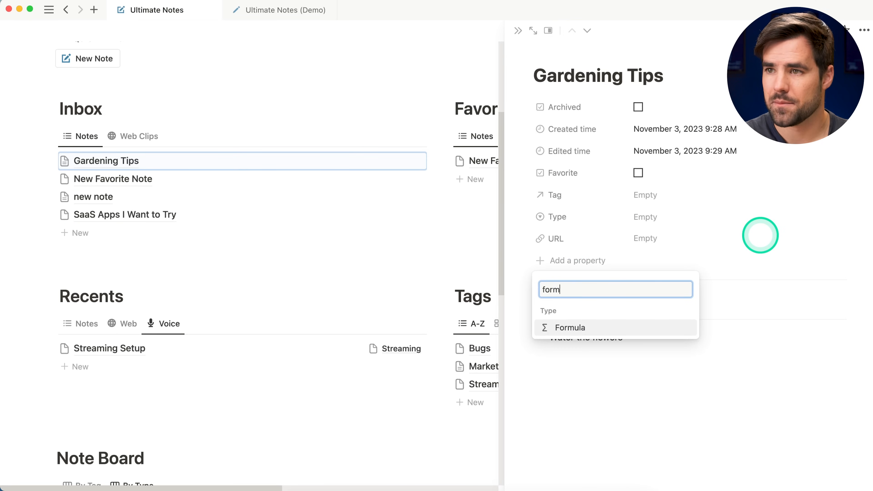
key(Return)
text(Edited)
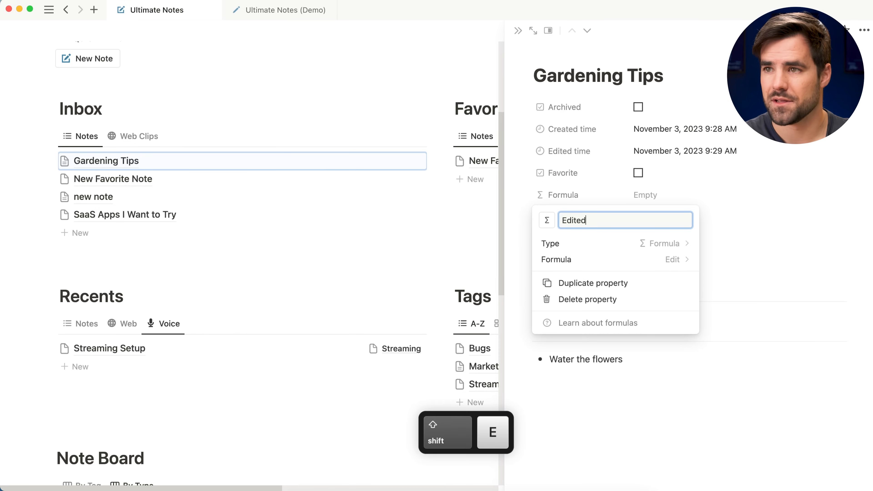
click(542, 222)
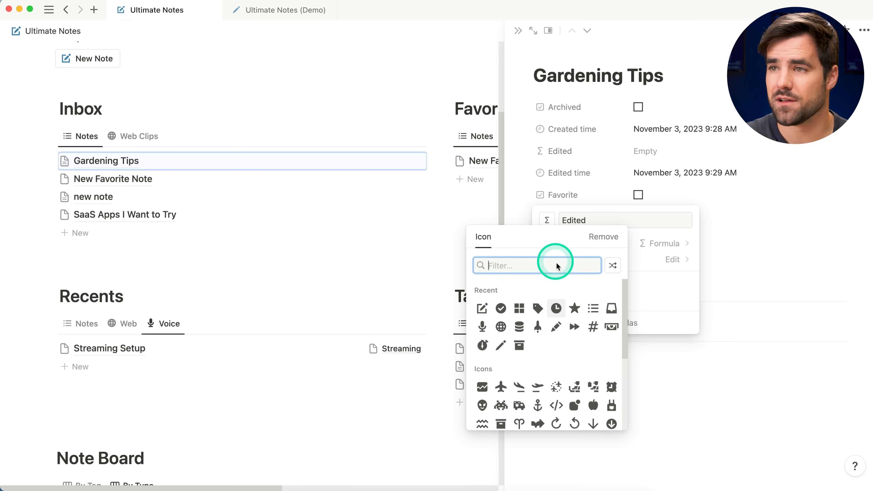
click(556, 308)
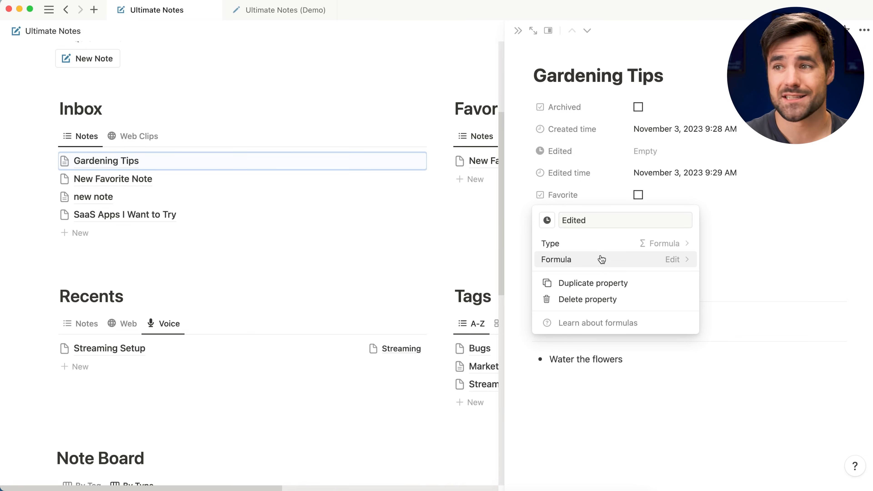
click(871, 207)
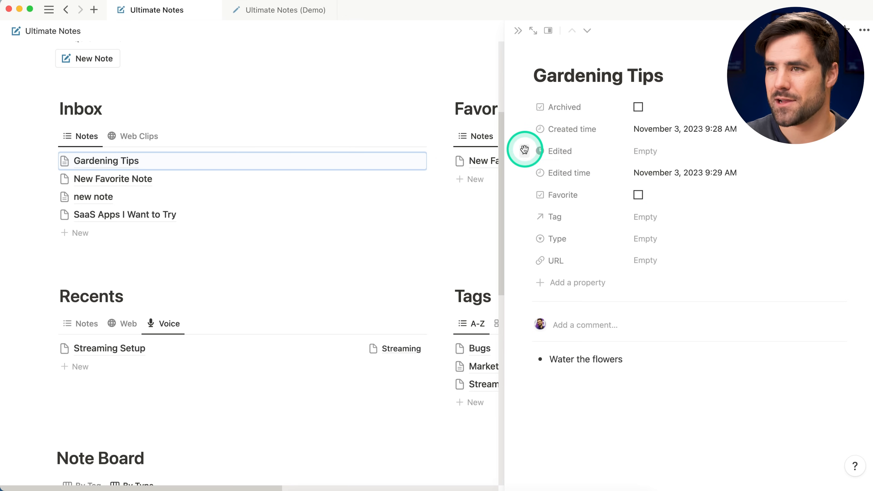
Move the Edited property below URL and set its visibility to Always hide.
drag(524, 150, 539, 264)
click(524, 260)
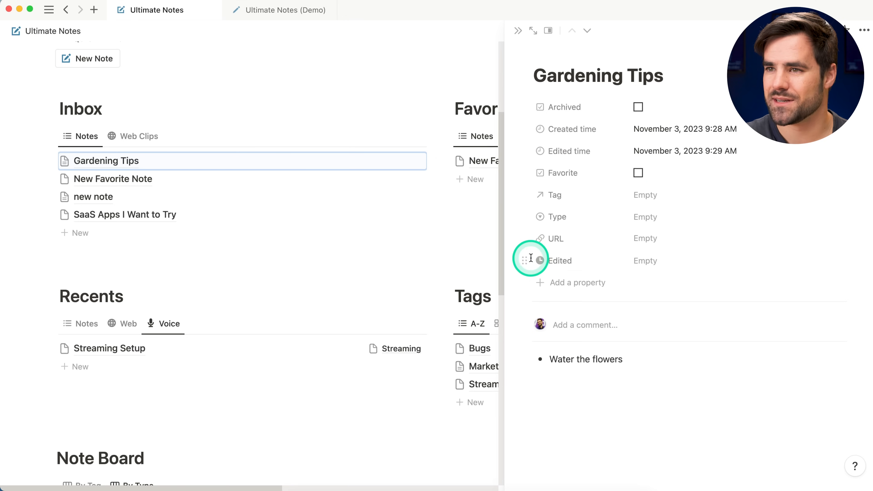
mouse_move(626, 322)
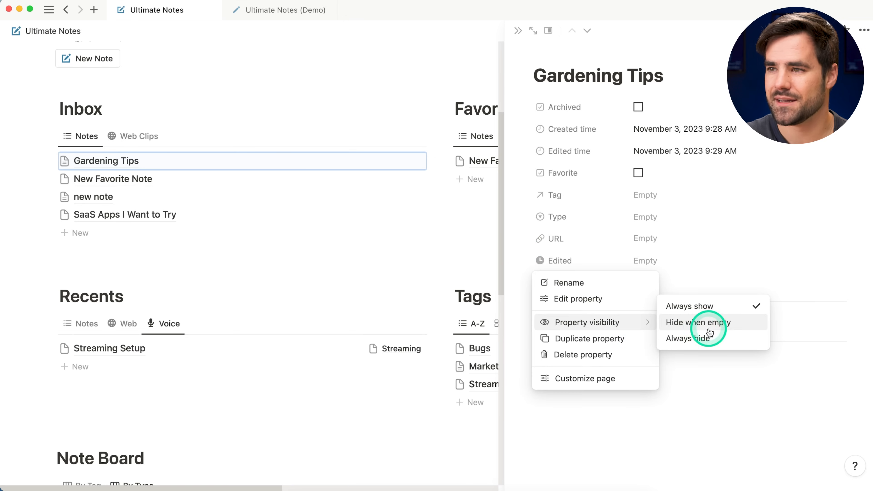
click(711, 338)
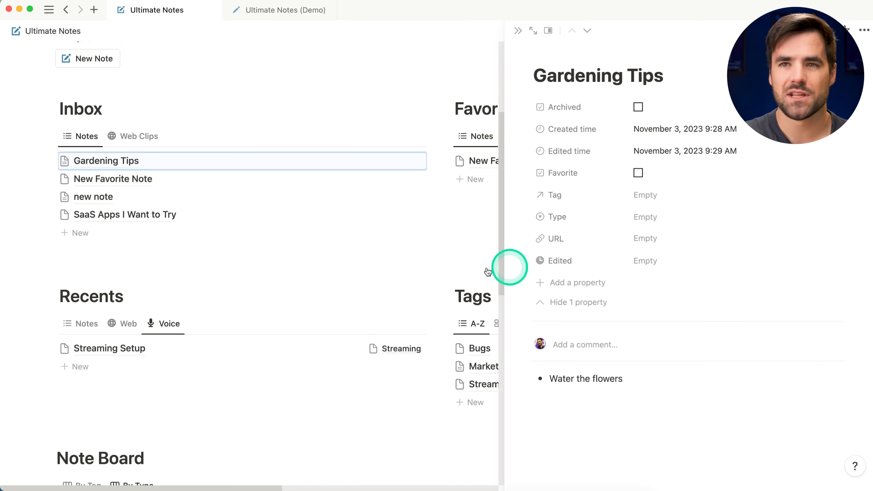
Copy the complete formula of the Edited property from the Analog and Digital Productivity Systems note on the demo page.
scroll(296, 359, down, 1)
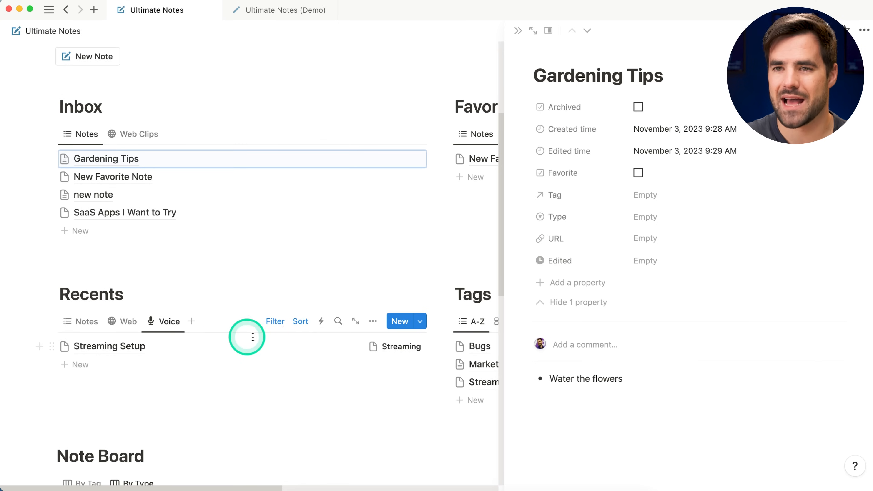
click(258, 5)
click(646, 256)
click(858, 306)
drag(850, 297, 447, 295)
key(super+c)
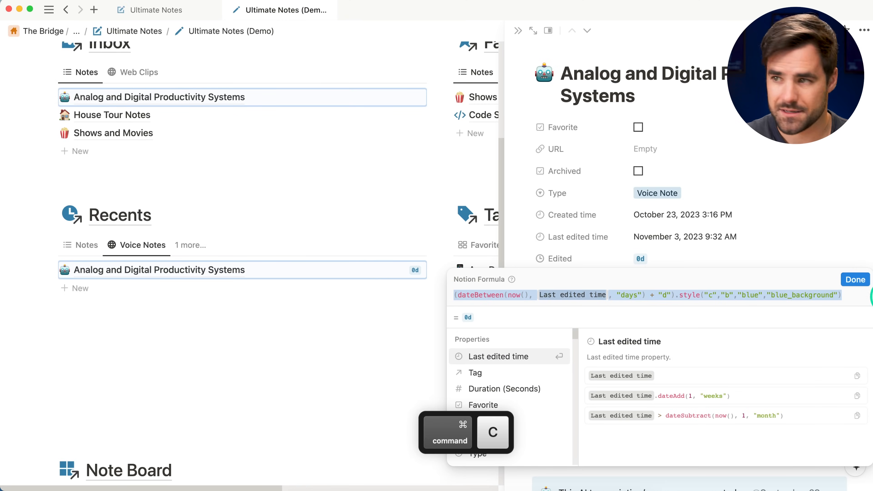
click(861, 284)
Paste the copied formula into the Gardening Tips note's Edited property, replacing the Last edited time reference with the Edited time property.
click(121, 11)
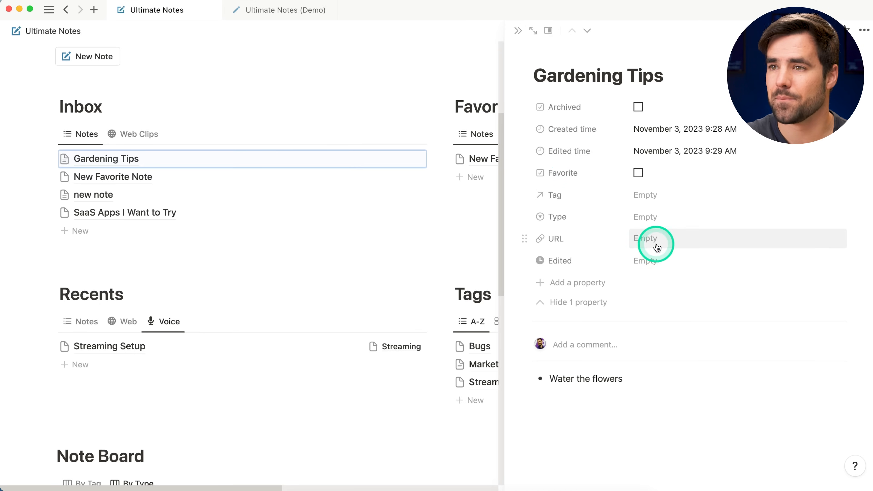
click(653, 260)
key(ctrl+v)
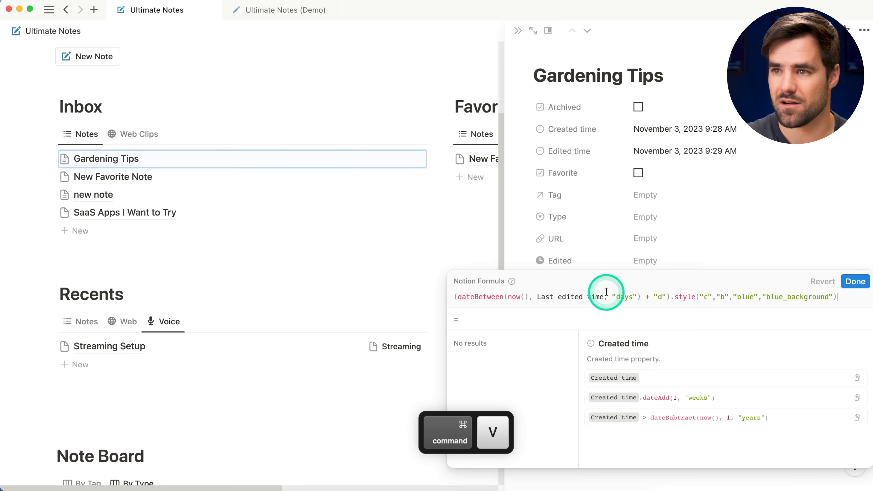
drag(604, 298, 535, 299)
drag(603, 299, 535, 297)
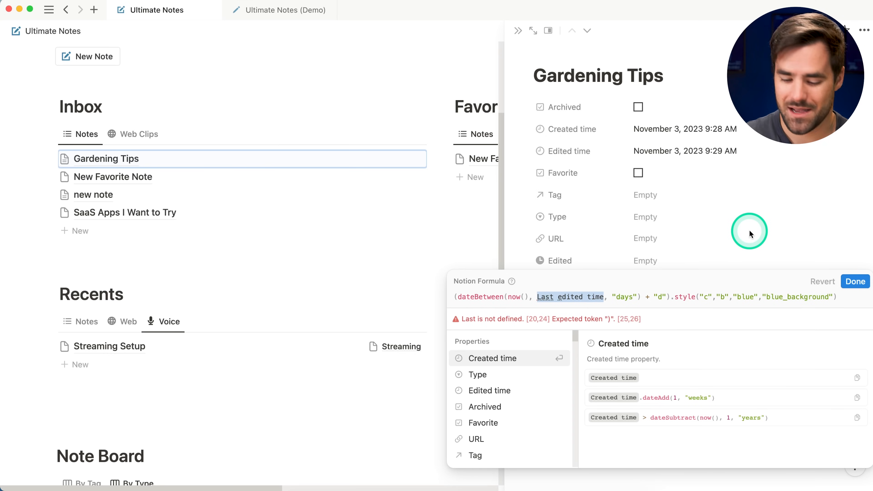
key(BackSpace)
text(ed)
key(Return)
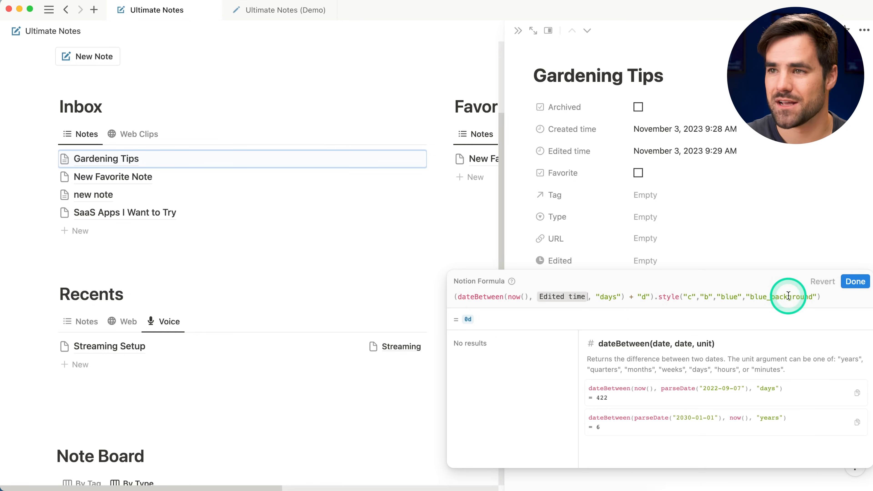
click(854, 281)
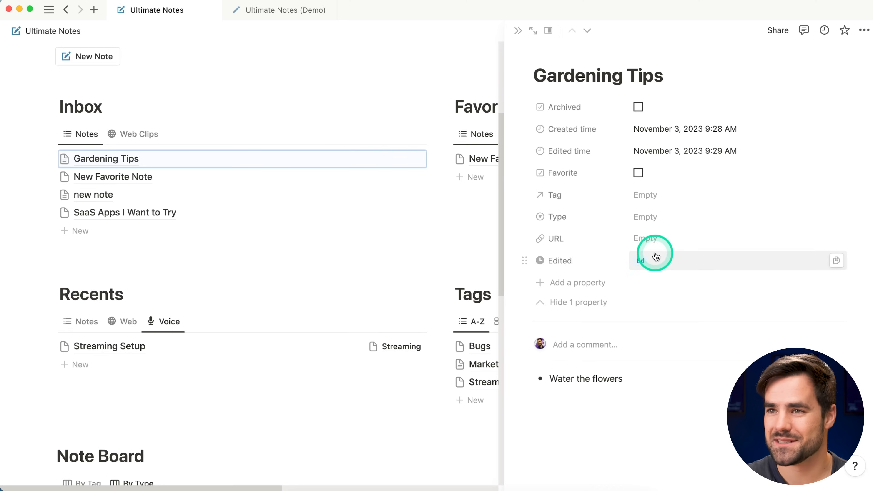
Check the Edited property on the SaaS Apps I Want to Try note and close the note.
click(518, 30)
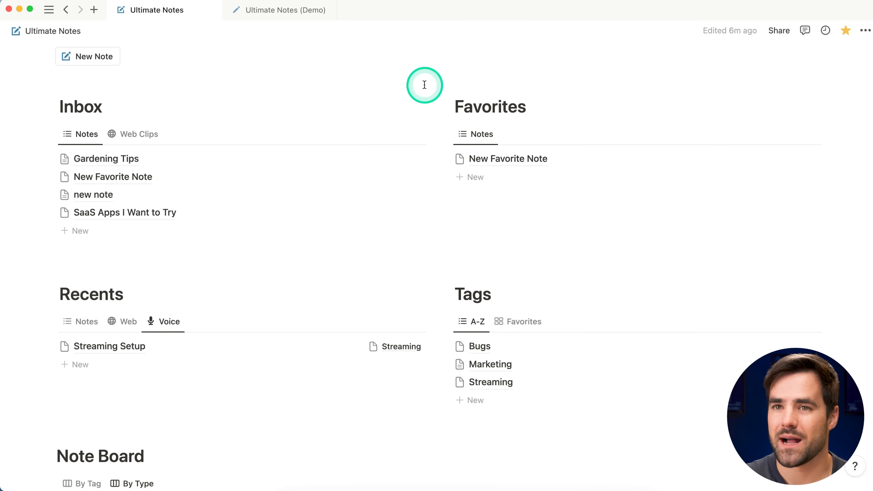
click(112, 213)
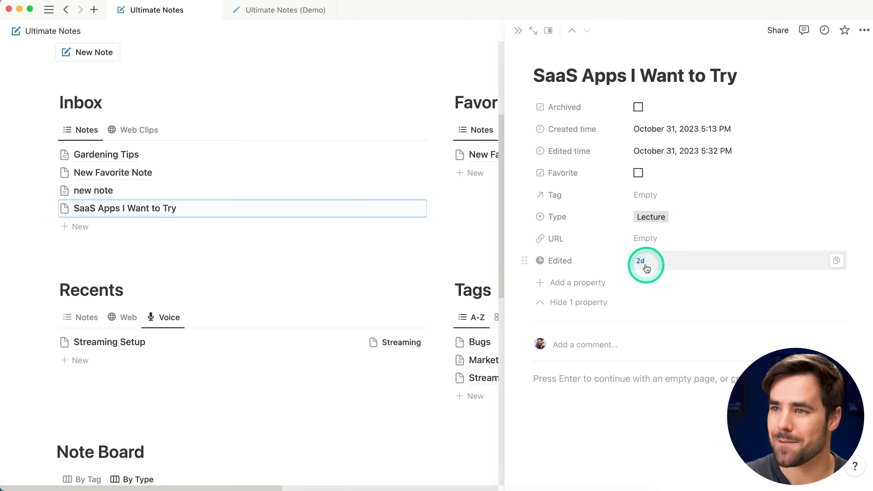
click(517, 33)
Show the Edited property in the Recents section's Voice view.
scroll(245, 351, down, 1)
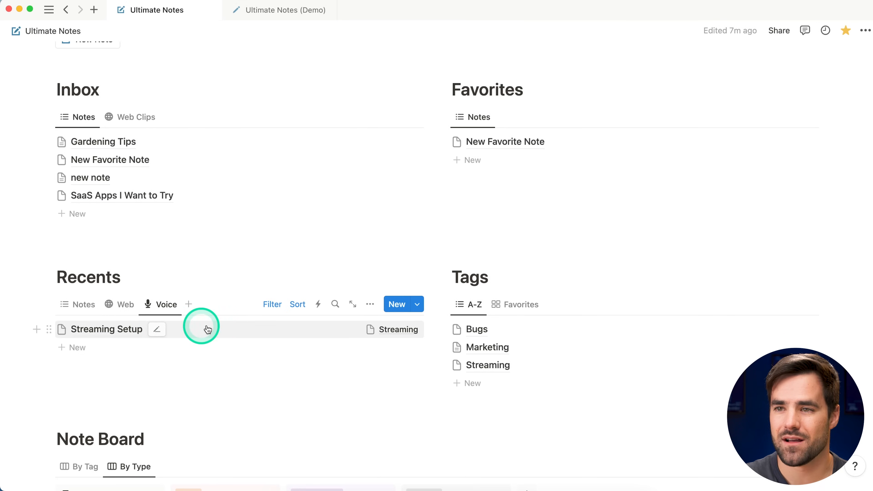
click(369, 304)
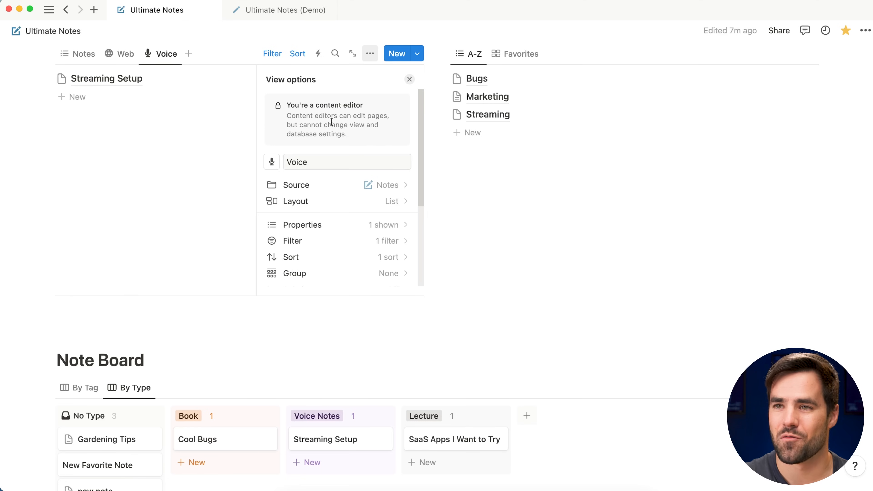
click(351, 224)
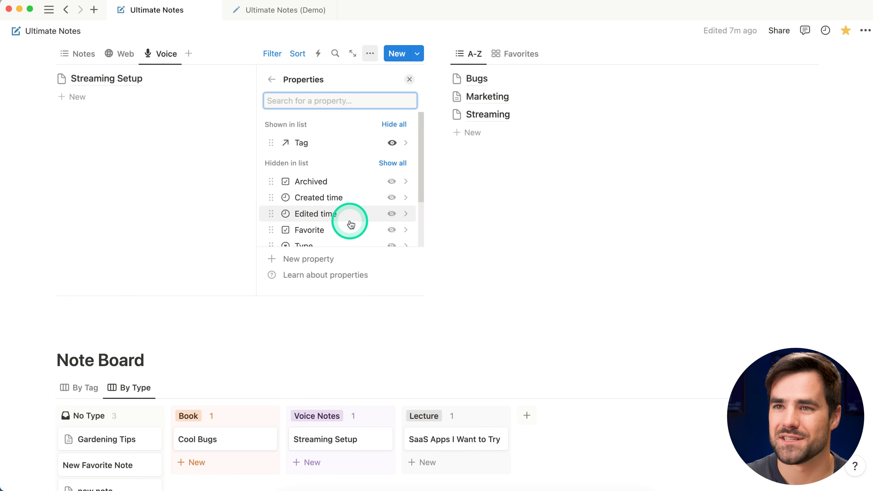
scroll(351, 215, down, 3)
click(394, 214)
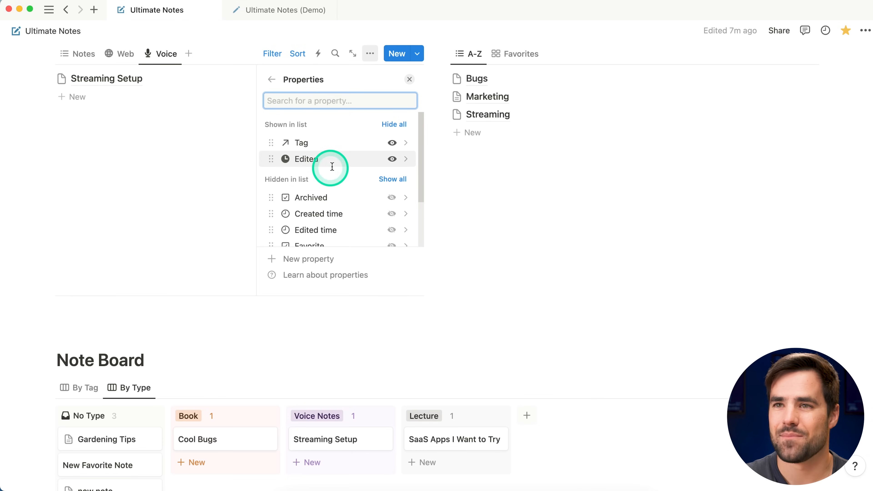
click(410, 80)
scroll(347, 203, up, 1)
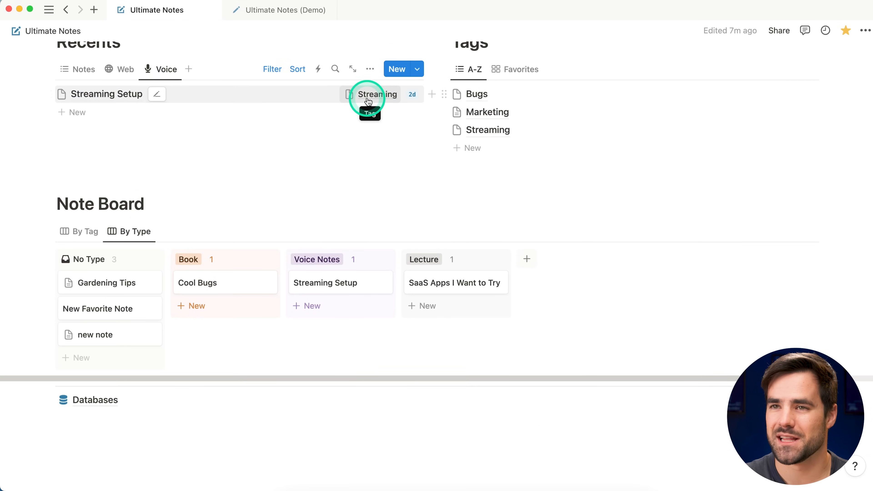
Show the Edited property in the Web view of Recents as well.
scroll(332, 152, up, 3)
click(120, 149)
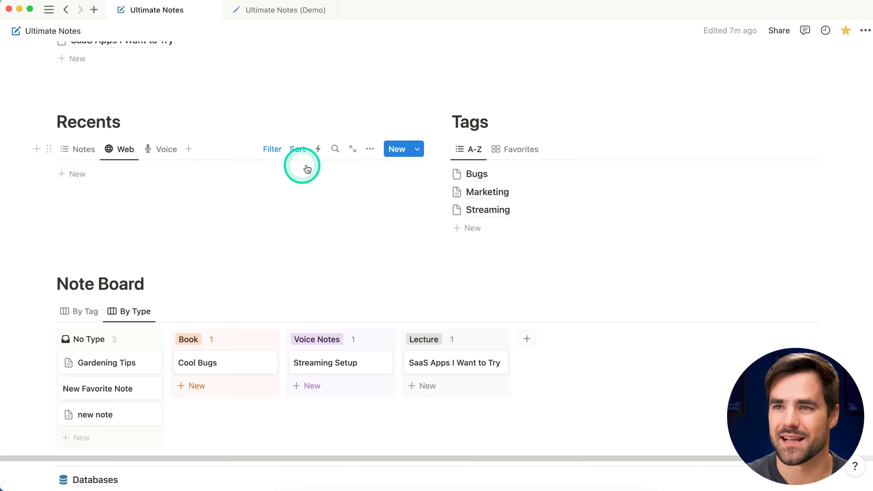
click(371, 149)
click(393, 322)
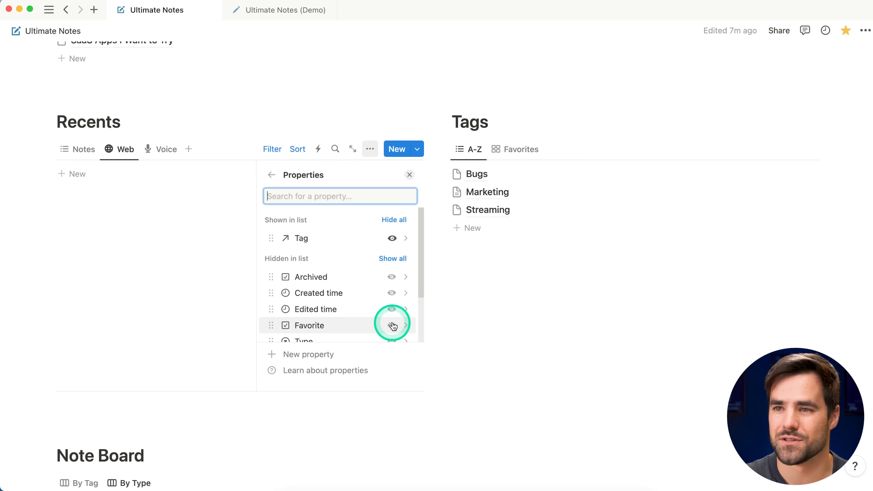
scroll(389, 292, down, 2)
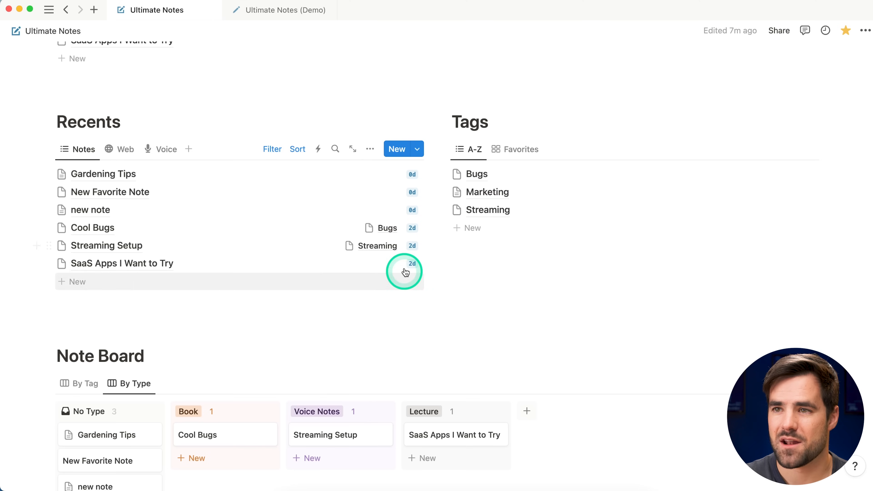
Copy the Base URL formula from the demo page's Analog and Digital Productivity Systems note, close that note and return to Ultimate Notes.
click(282, 10)
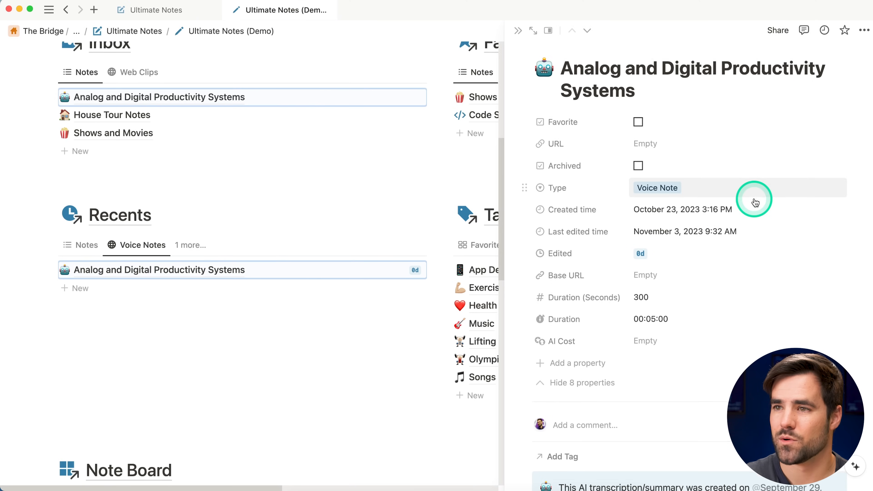
scroll(755, 203, down, 1)
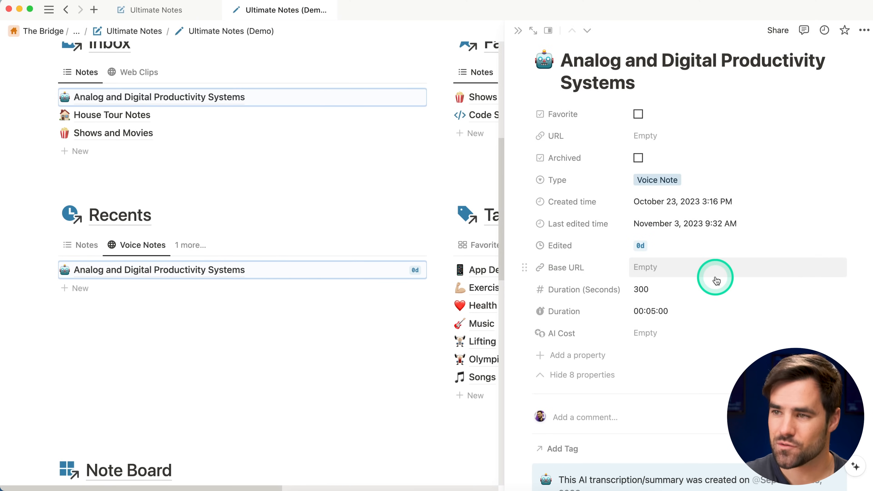
click(689, 271)
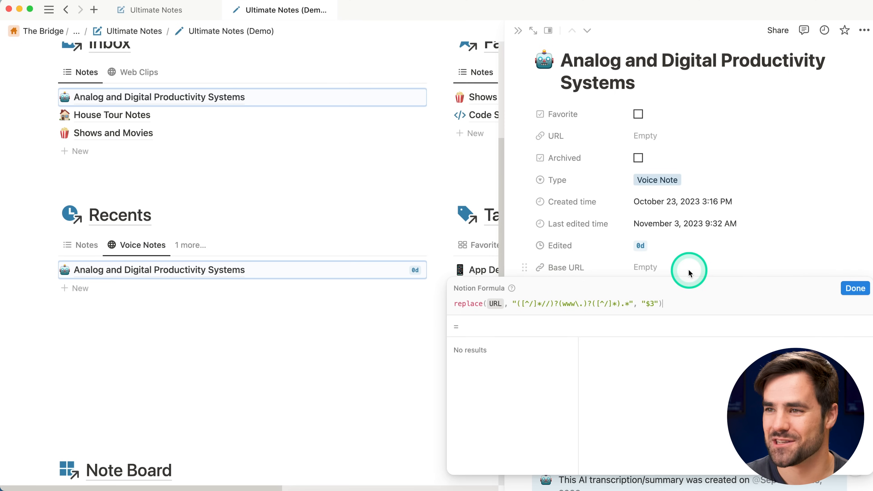
drag(669, 303, 444, 309)
key(super+c)
click(855, 289)
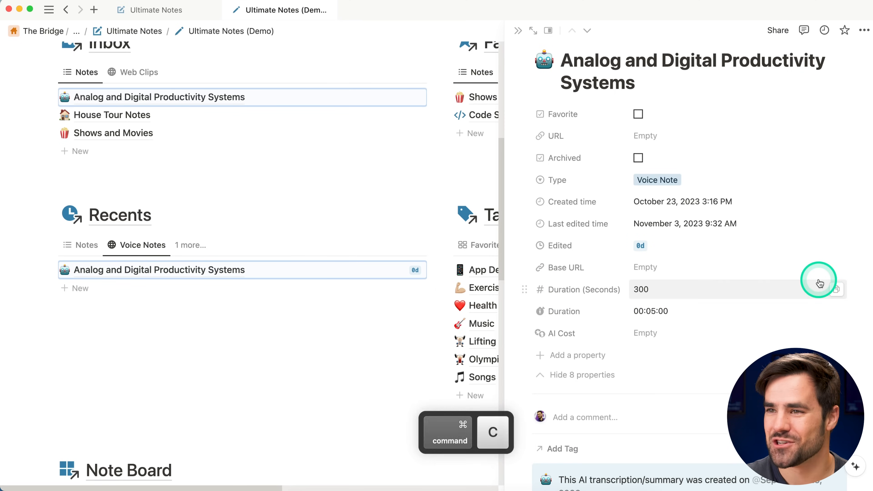
click(518, 33)
click(189, 14)
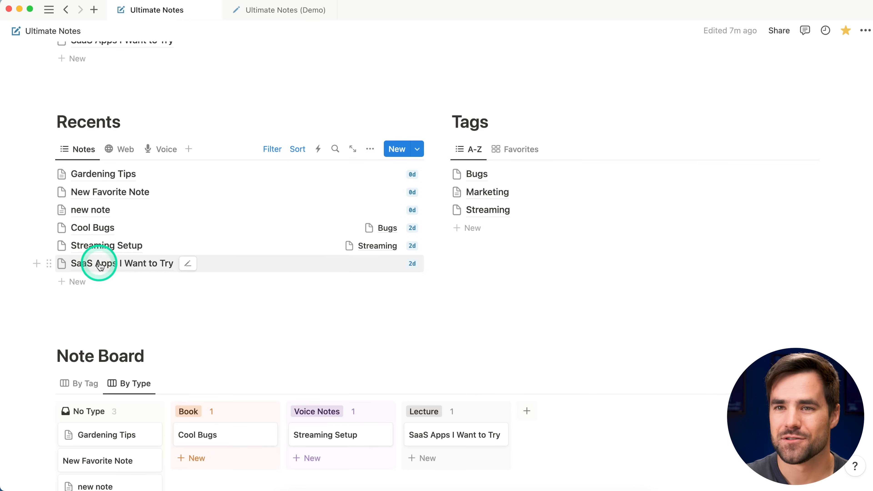
Open the Streaming Setup note, then search for streaming tips in the browser and copy the address of Restream's OBS settings article.
click(103, 245)
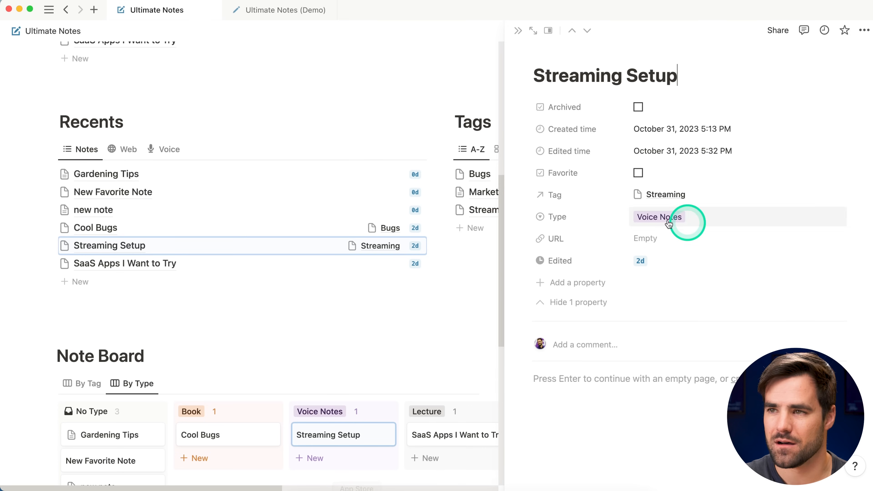
click(312, 490)
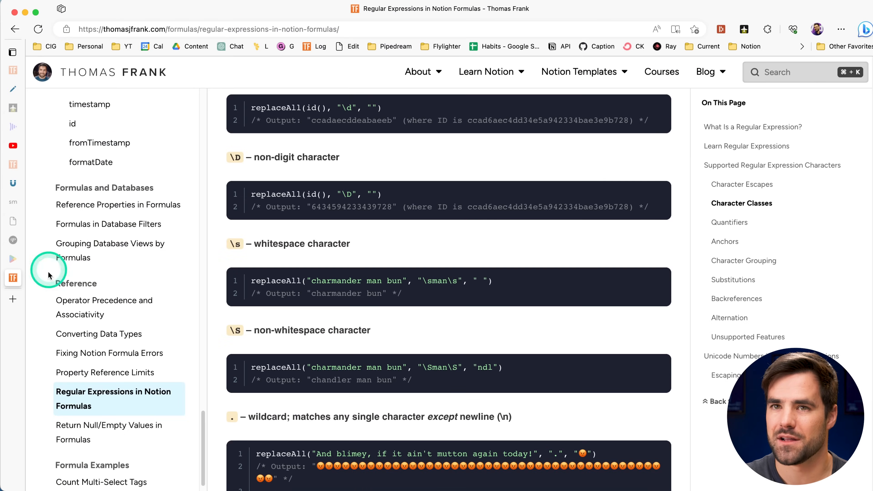
click(13, 299)
text(streaming tipe)
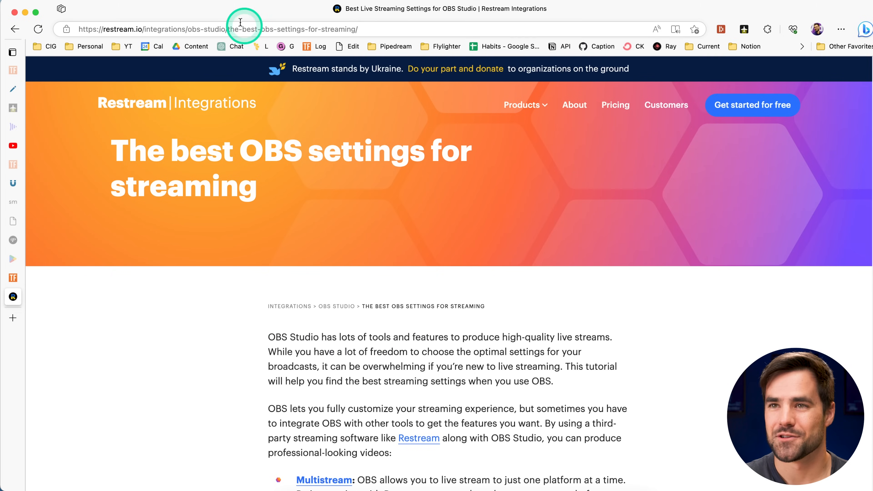
click(381, 29)
key(super+c)
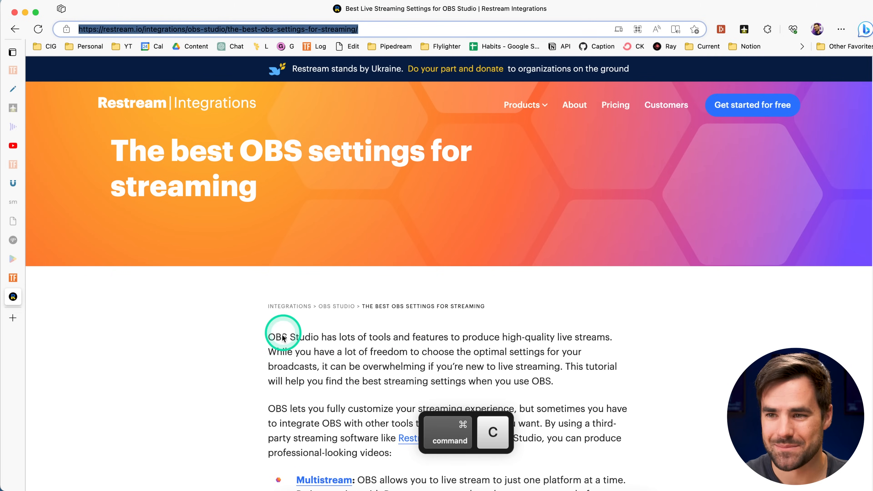
Back in Notion, paste the copied article address into the Streaming Setup note's URL property.
click(400, 490)
click(701, 237)
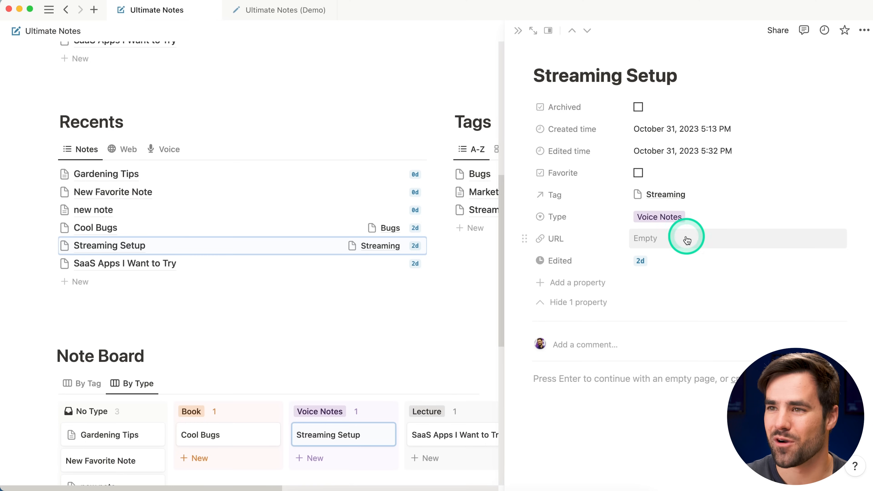
key(super+v)
click(657, 218)
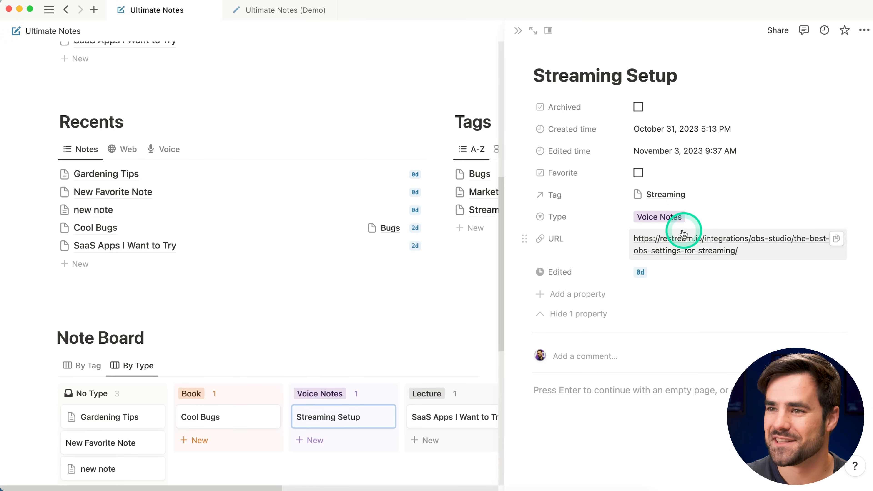
Add a formula property named Base URL to the Streaming Setup note and give it the chain link icon.
click(578, 297)
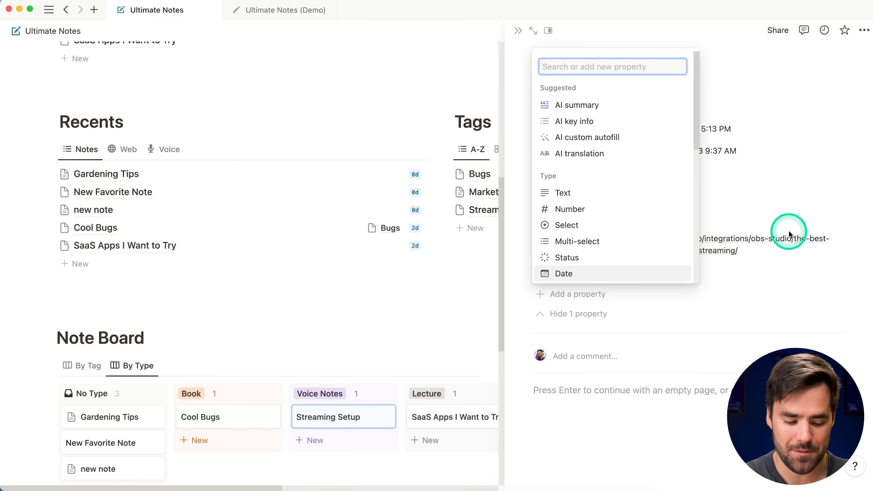
text(form)
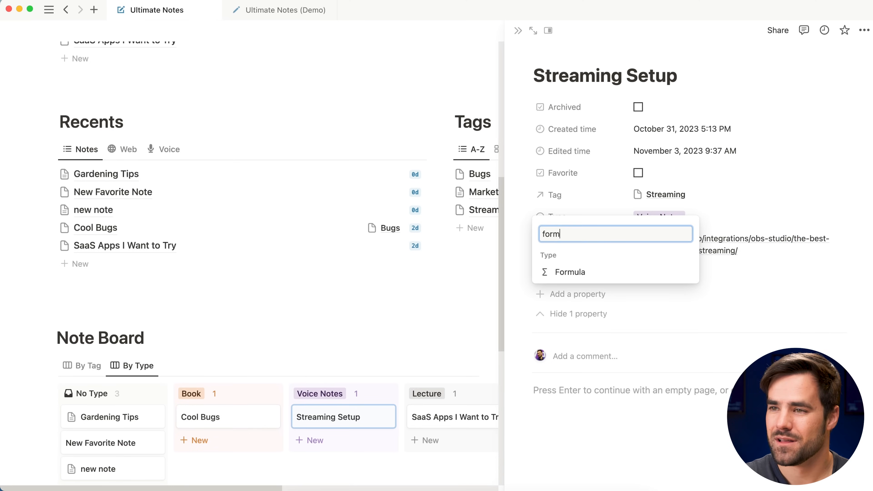
click(560, 273)
text(Bas)
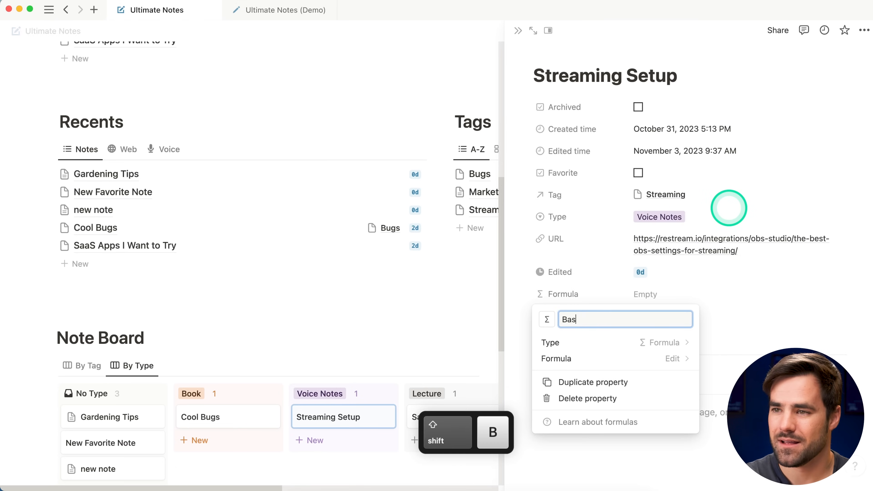
text(e URL)
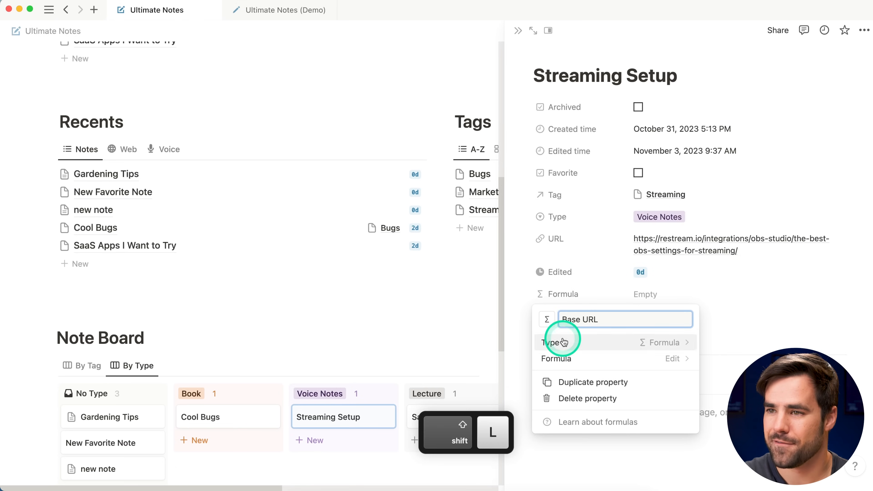
click(550, 321)
text(chai)
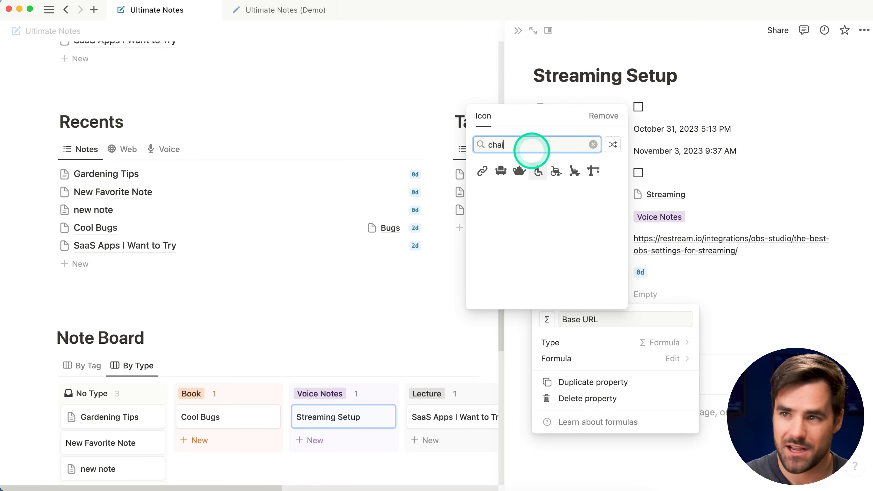
click(482, 171)
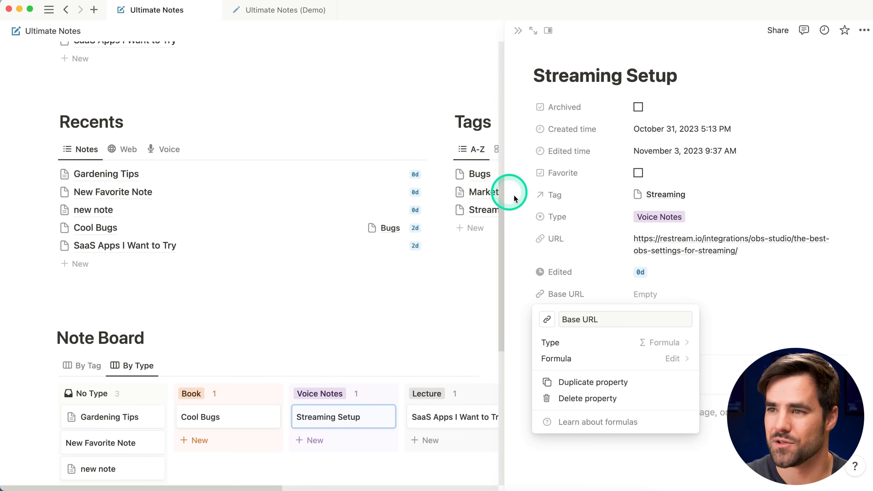
Set the Base URL formula to replace(URL, "([^/]*//)?(www\.)?([^/]*).*", "$3") and close the note.
click(536, 309)
text(replace(URL, "([^/]*//)?(www\.)?([^/]*).*", "$3"))
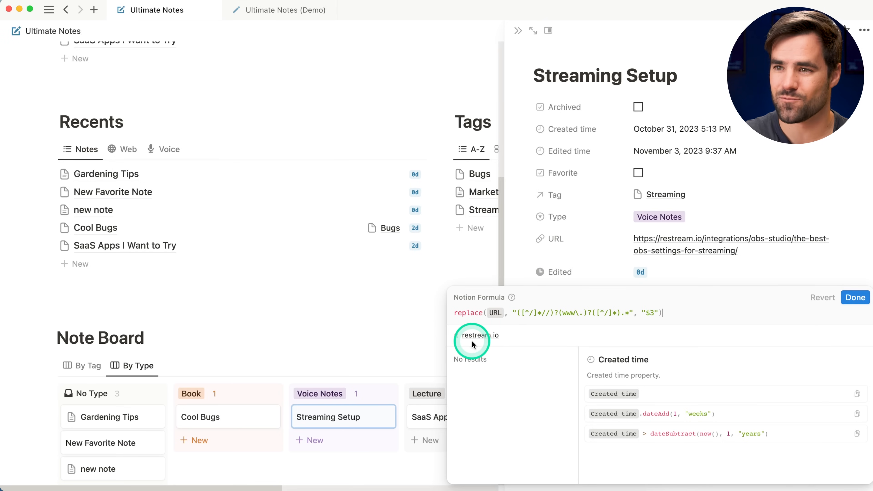
click(855, 297)
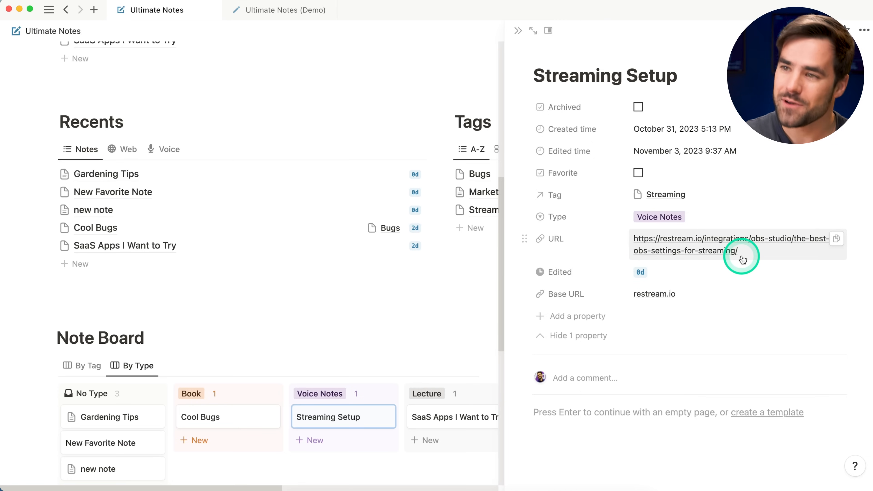
click(518, 31)
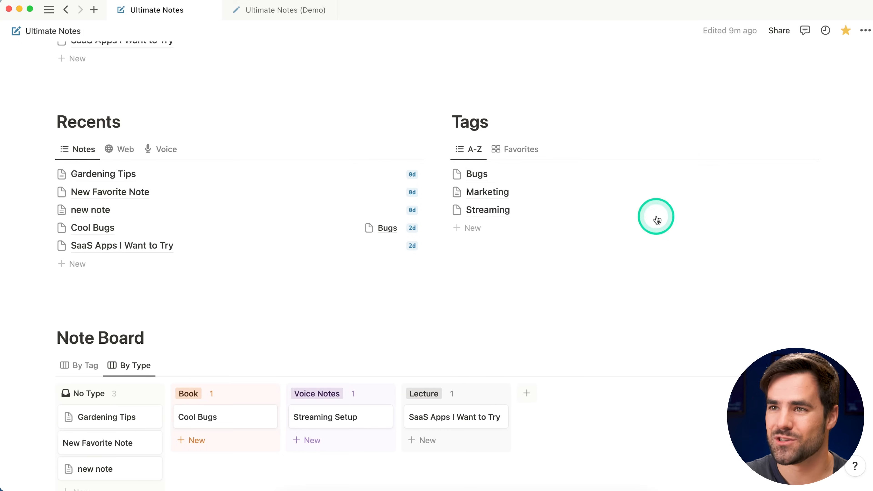
Open the Tags database's Tag Template for editing as a full page.
click(812, 149)
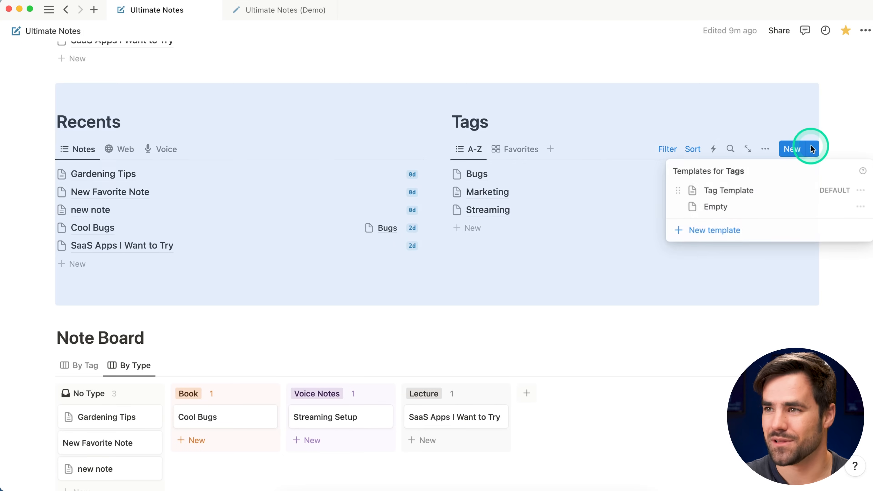
click(858, 192)
click(760, 189)
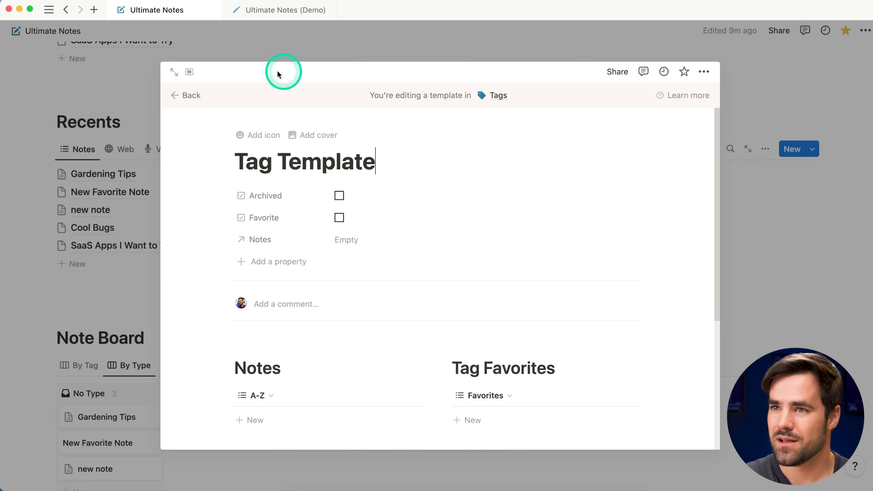
click(173, 73)
scroll(697, 273, down, 5)
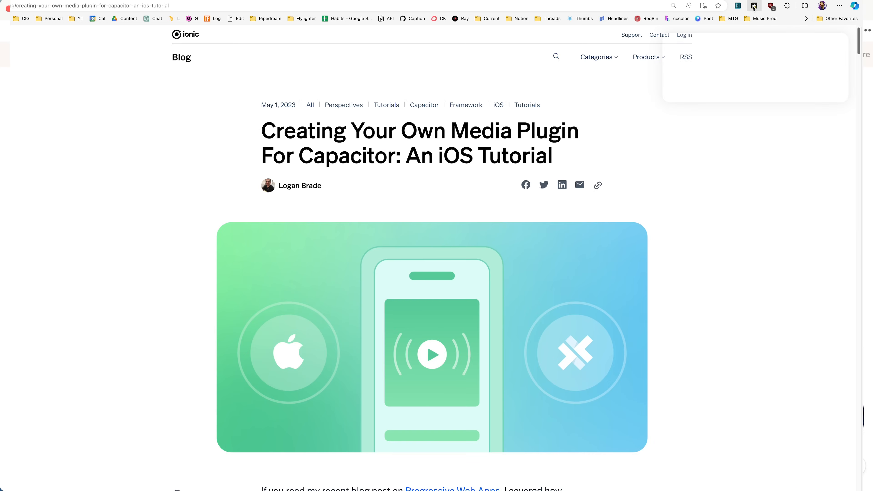
In the browser, capture Ionic's Capacitor media plugin article with the App Dev flow and open the capture in Notion.
click(716, 216)
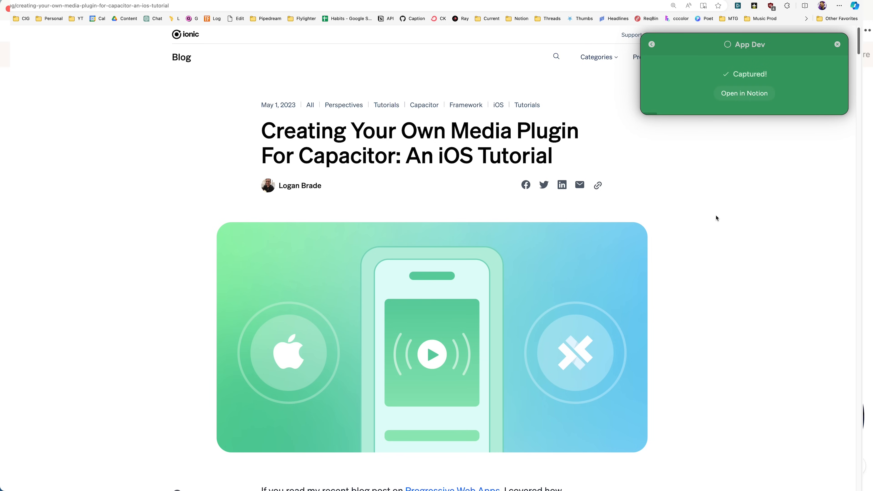
click(755, 94)
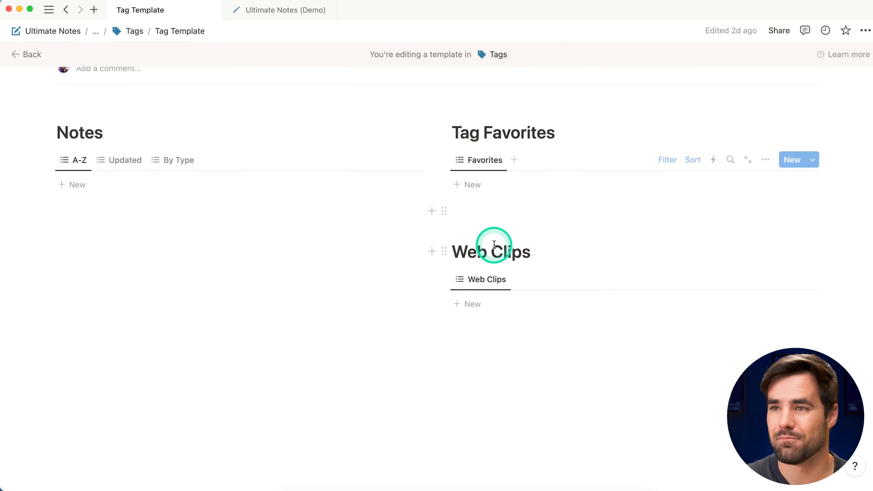
Duplicate the Tag Template's Web Clips view, name the copy By Base URL and give it the chain link icon.
click(495, 282)
click(501, 381)
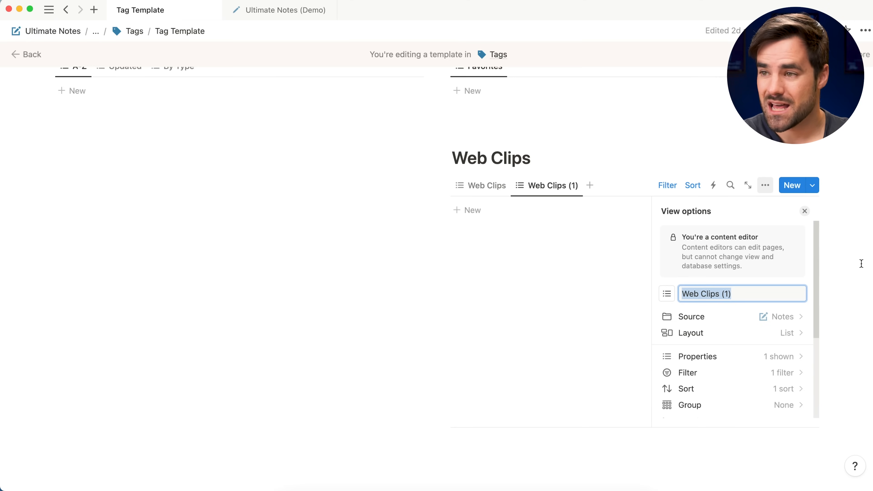
text(By Base Url)
key(BackSpace)
key(BackSpace)
text(RL)
click(664, 292)
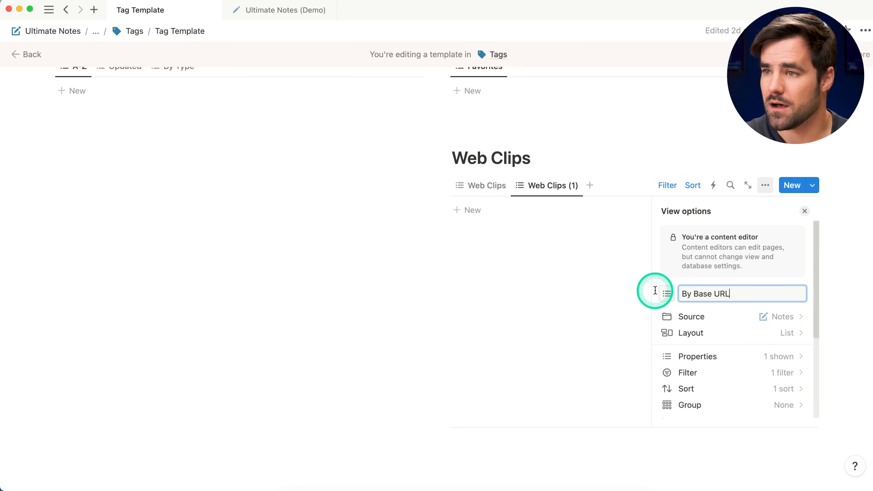
click(603, 166)
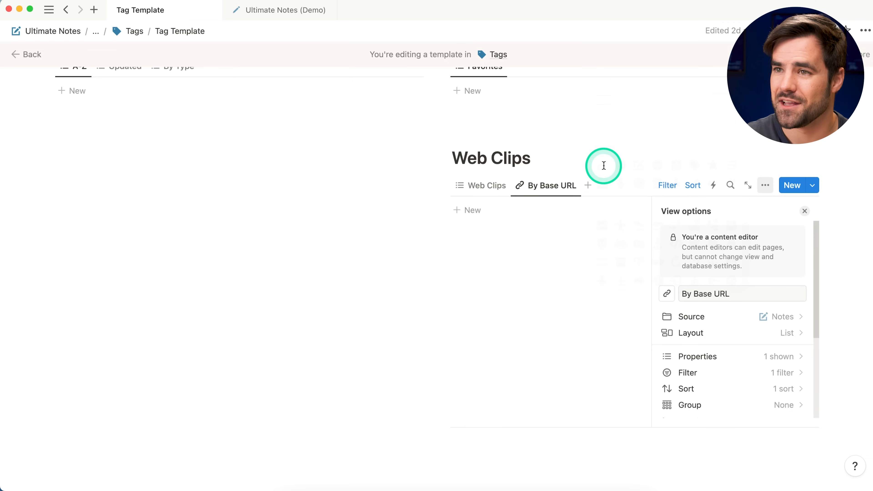
click(805, 210)
Group the By Base URL view by Base URL in alphabetical order and hide the No Base URL group.
click(765, 186)
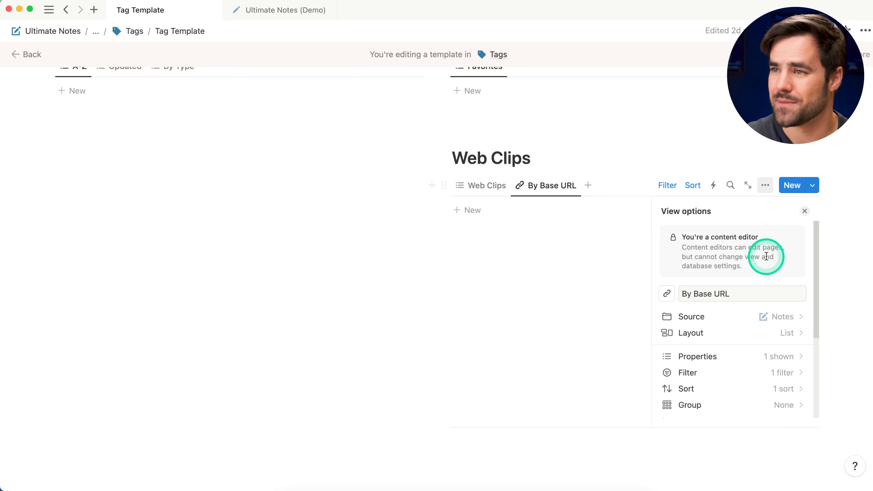
scroll(759, 299, down, 2)
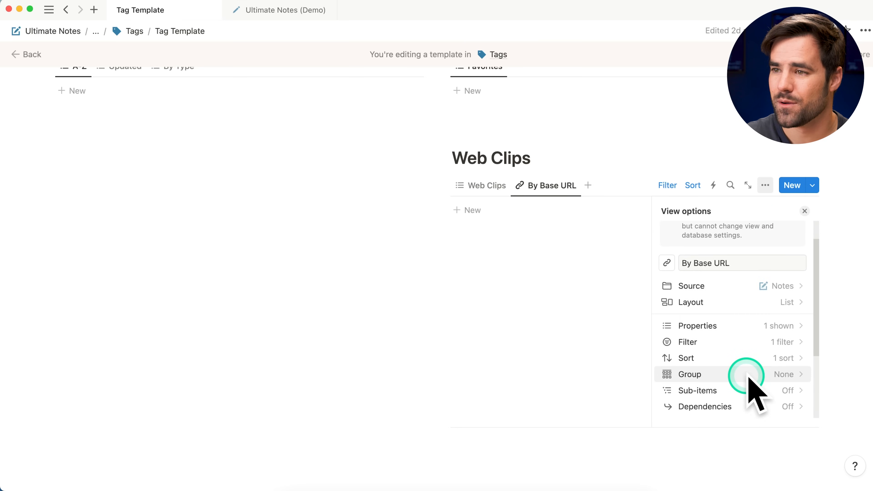
click(738, 379)
scroll(741, 357, down, 1)
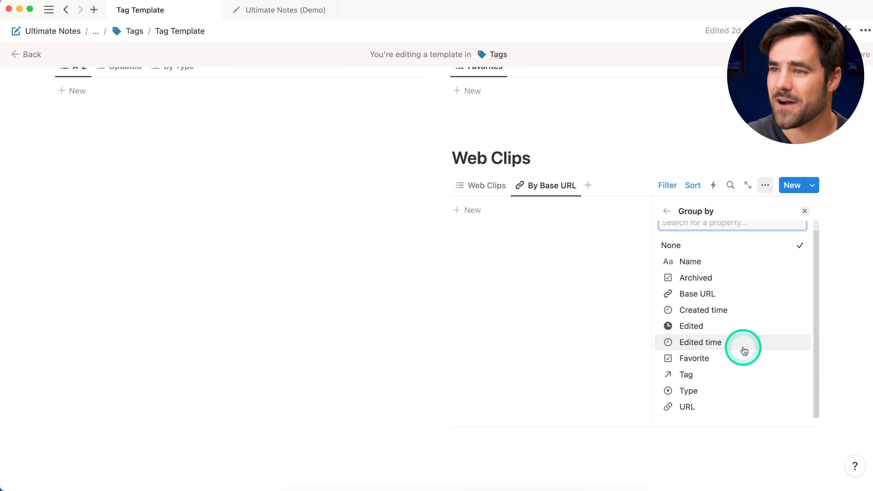
click(738, 294)
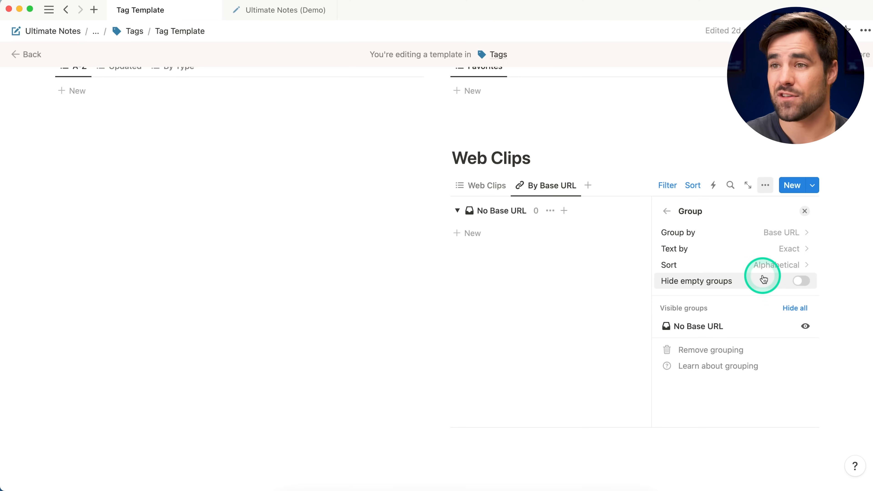
click(806, 331)
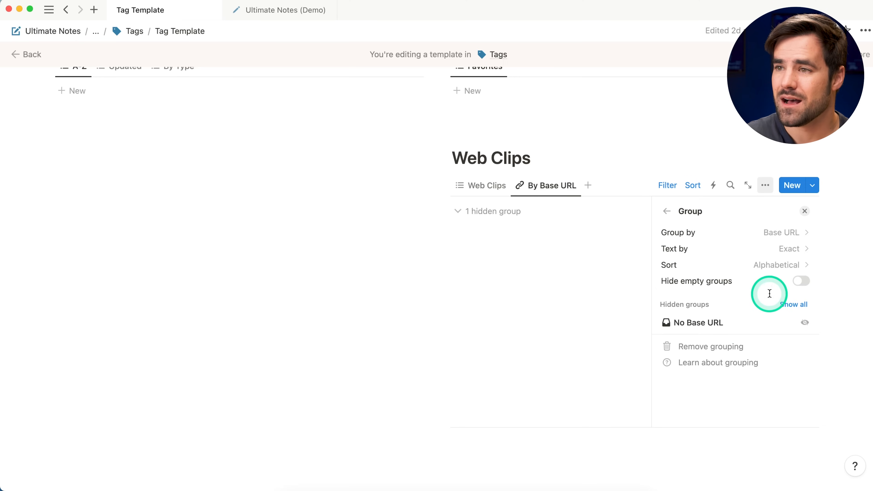
click(688, 265)
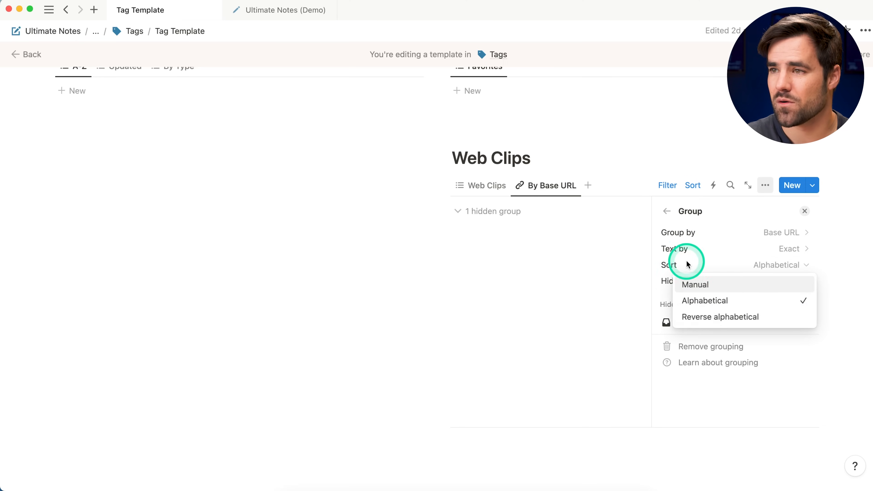
click(744, 300)
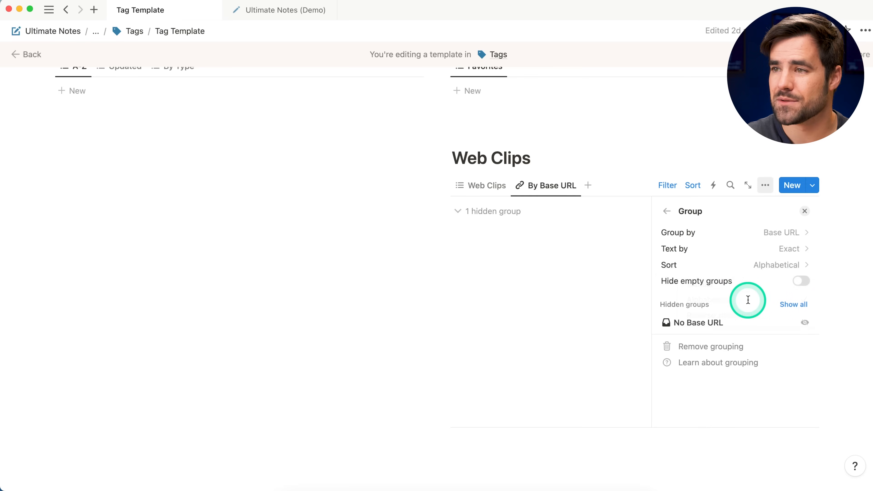
click(803, 211)
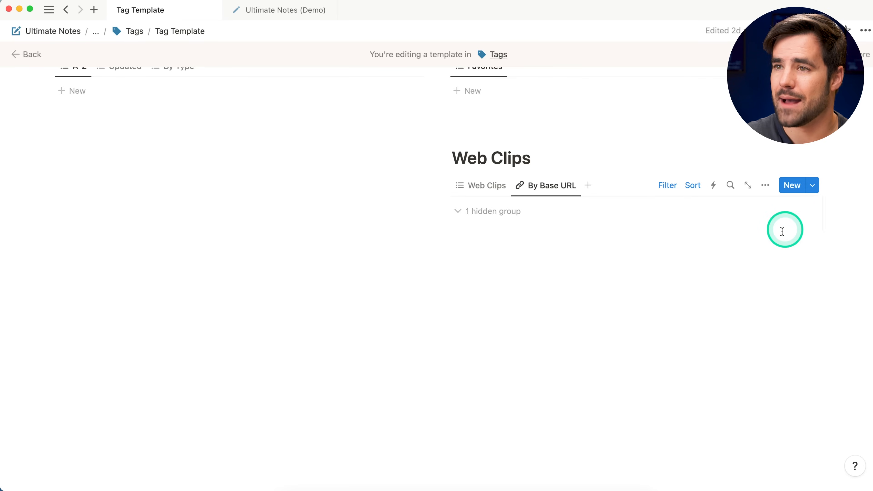
In the Tags database, replace the Marketing tag page's content with a fresh Tag Template and close the page.
scroll(708, 315, up, 3)
click(134, 32)
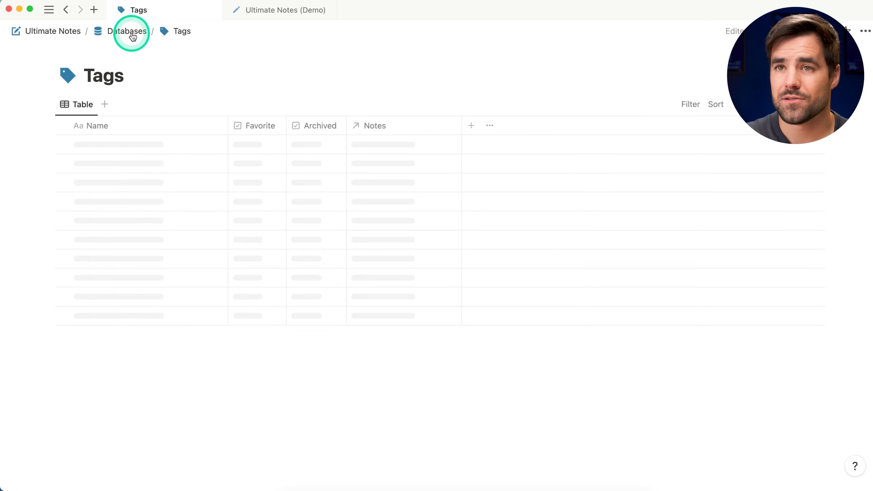
mouse_move(203, 166)
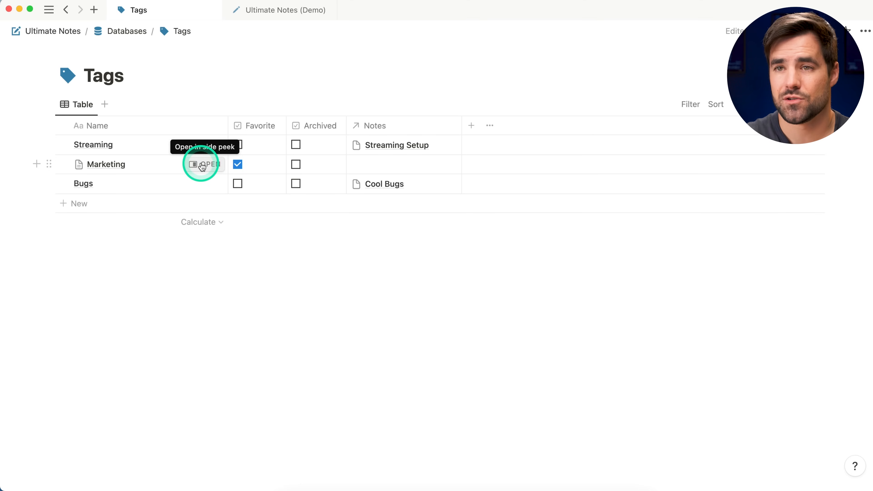
click(204, 167)
scroll(719, 289, down, 2)
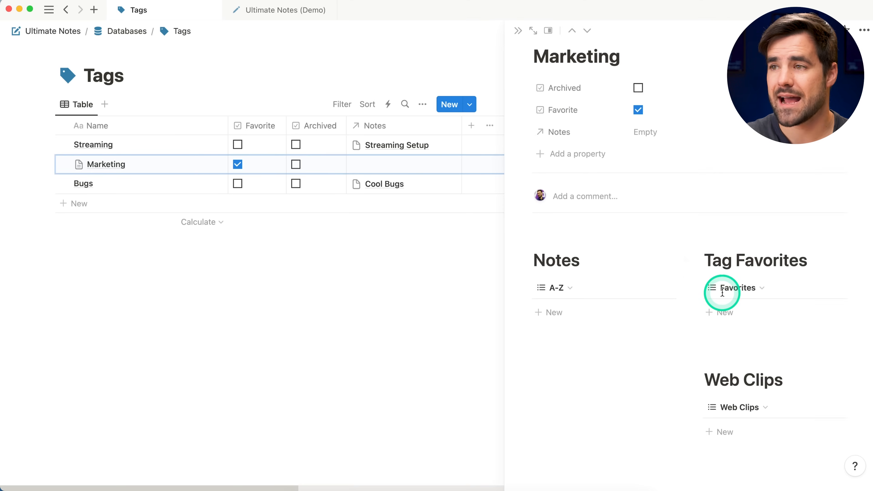
drag(767, 449, 533, 173)
key(BackSpace)
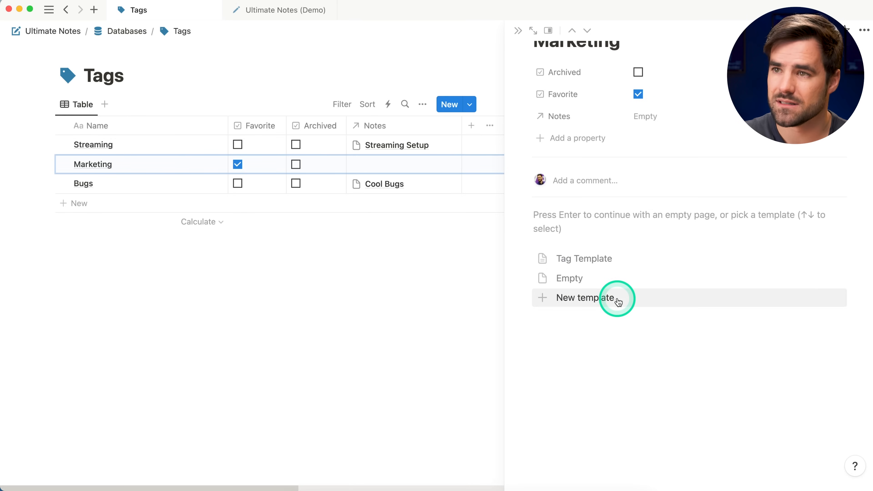
click(597, 263)
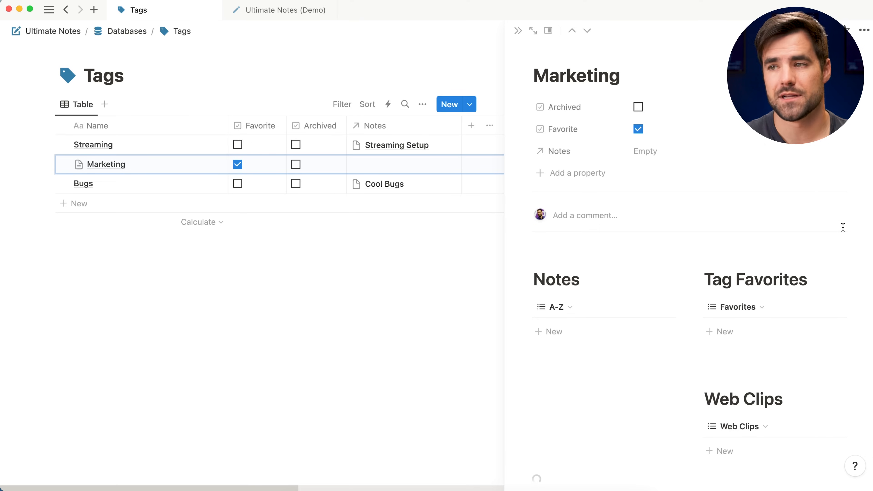
scroll(843, 228, down, 3)
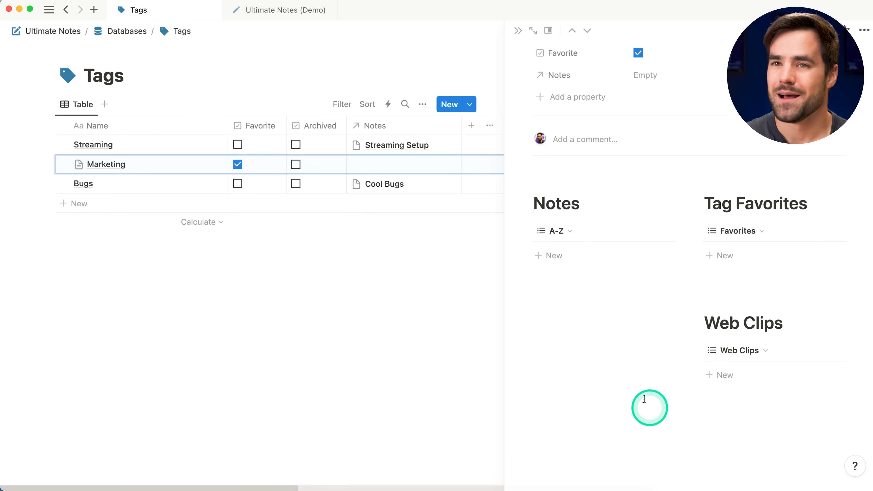
click(519, 32)
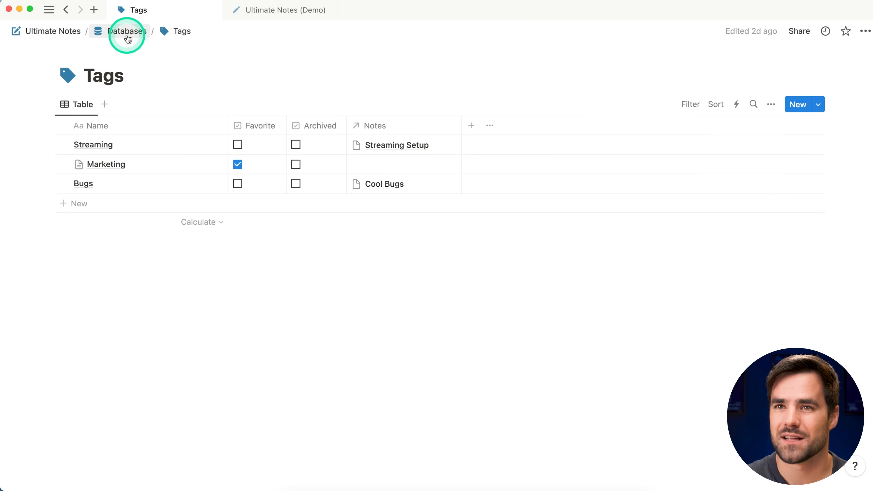
From the Ultimate Notes page's recent web notes, open the Streaming Setup note's Streaming tag and apply the Tag Template.
click(134, 38)
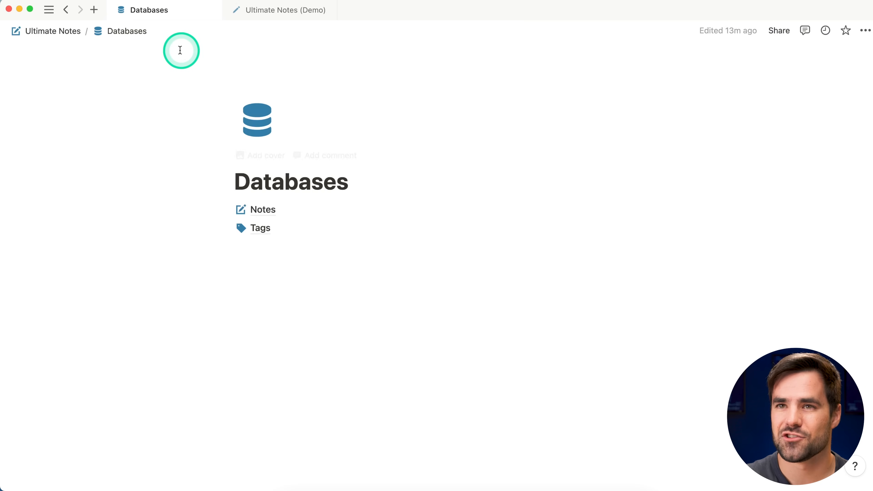
click(65, 33)
scroll(350, 230, down, 7)
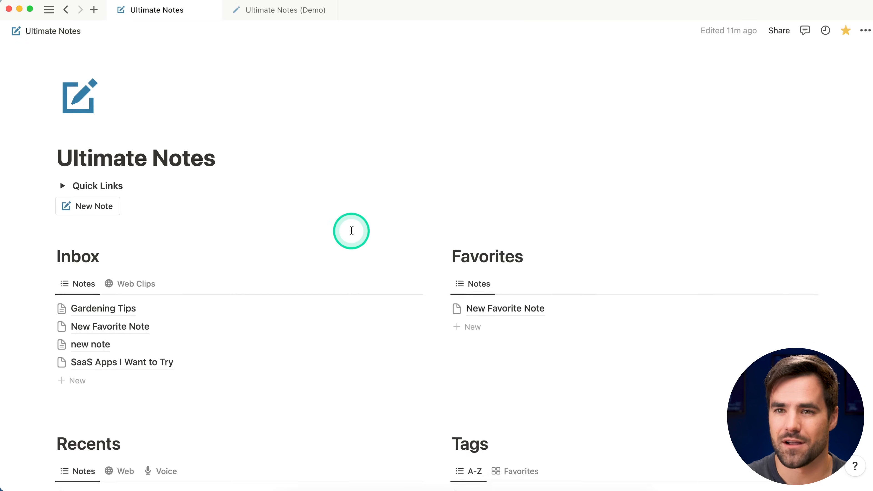
click(123, 246)
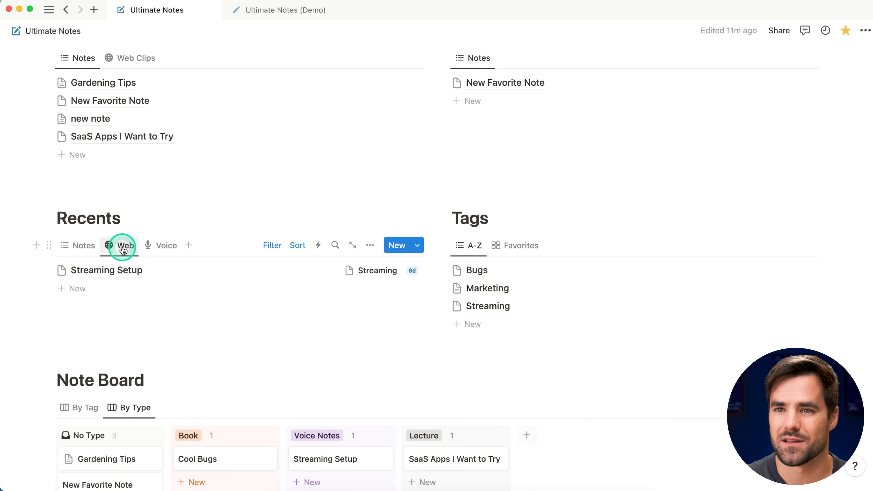
click(107, 271)
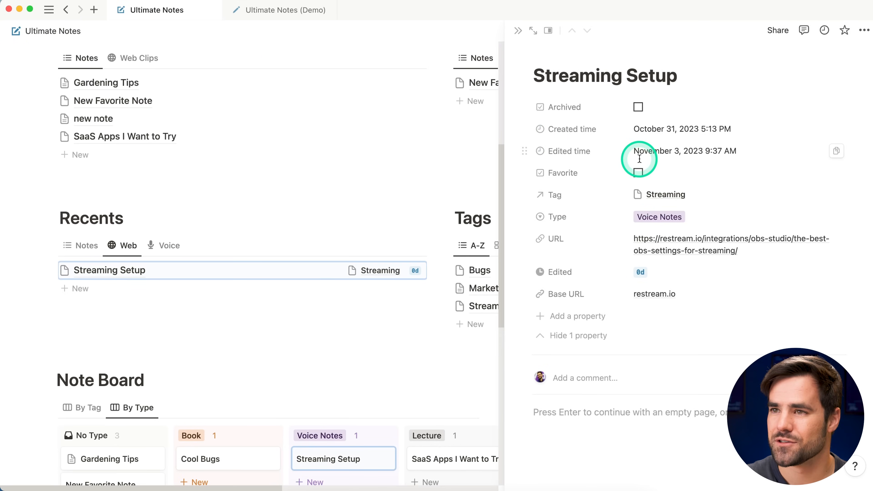
click(675, 196)
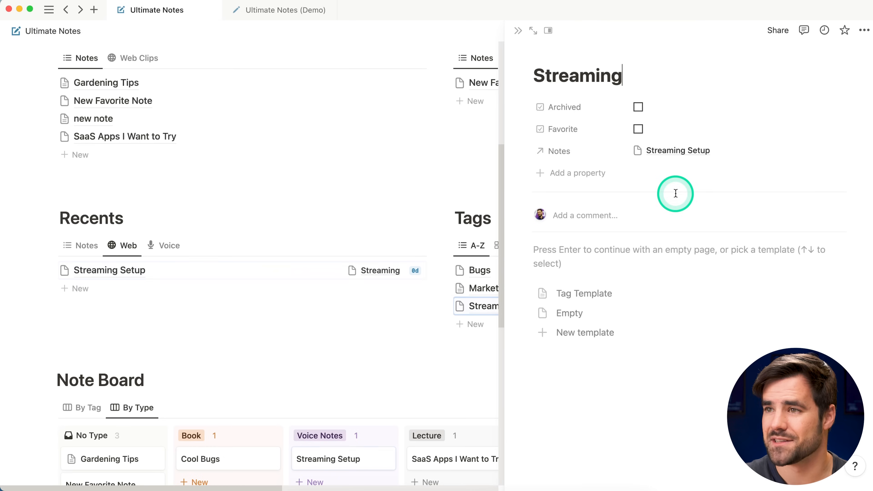
click(577, 295)
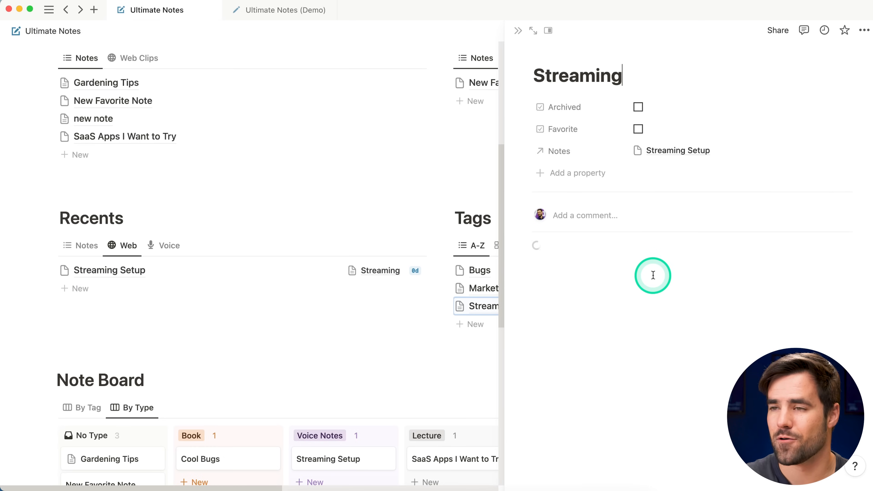
Open the Streaming tag as a full page and check its web clips by base URL, collapsing the restream.io group.
click(533, 30)
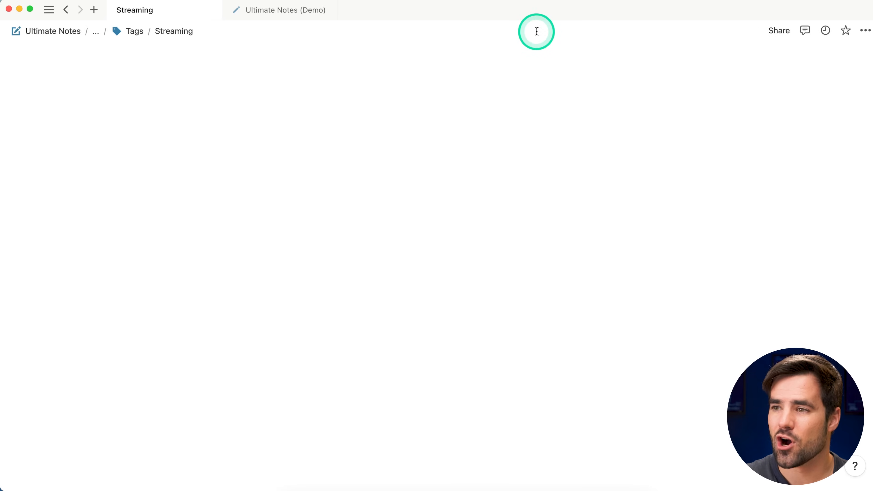
scroll(335, 298, down, 5)
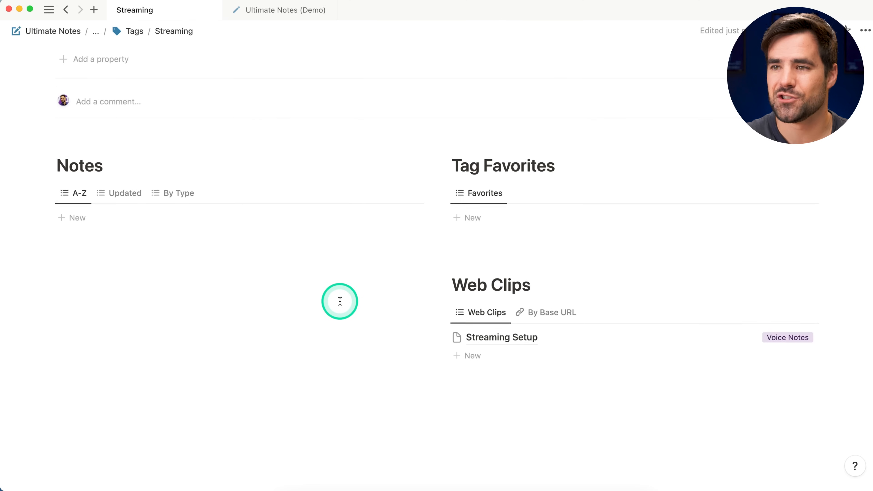
click(544, 320)
scroll(562, 343, down, 1)
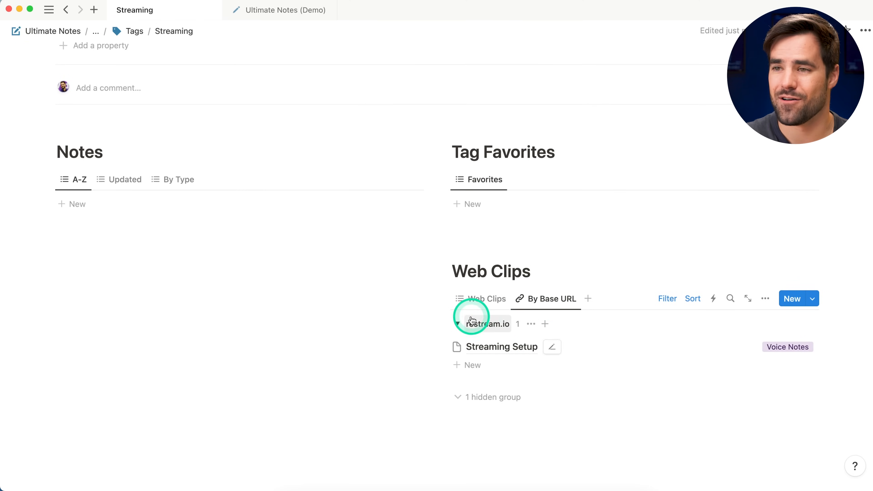
click(458, 324)
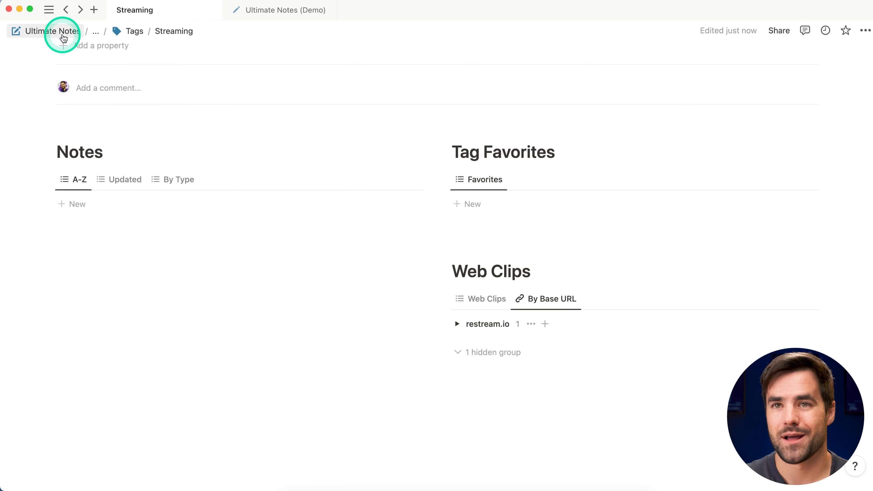
Return to the Ultimate Notes page and open the Gardening Tips note from the Inbox.
click(63, 37)
scroll(562, 318, down, 3)
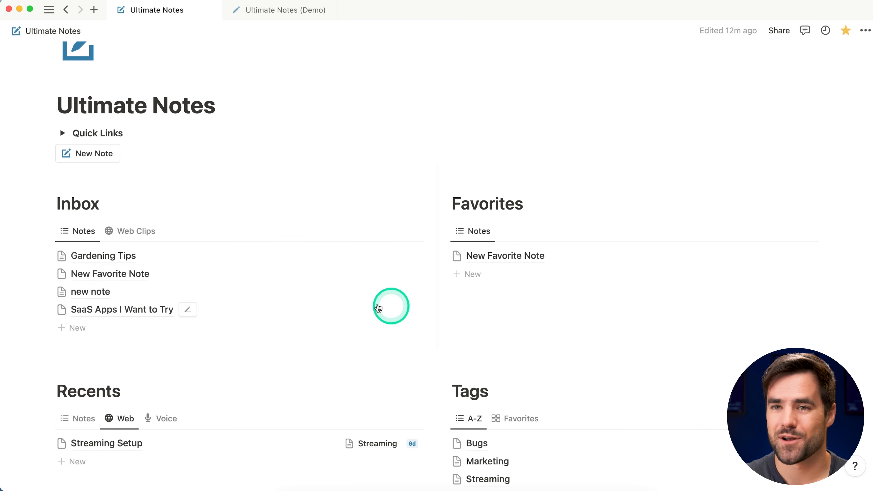
click(124, 255)
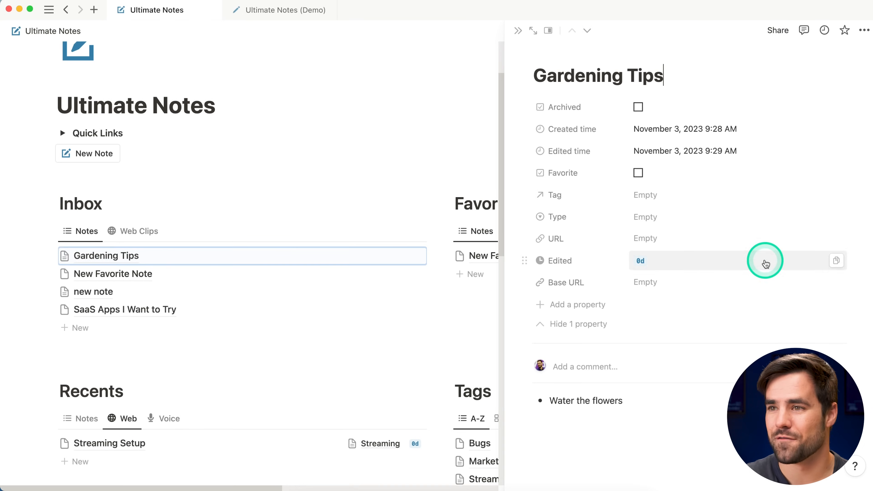
In the Ultimate Notes (Demo) page, close the Base URL formula and examine the open note's duration properties.
click(273, 10)
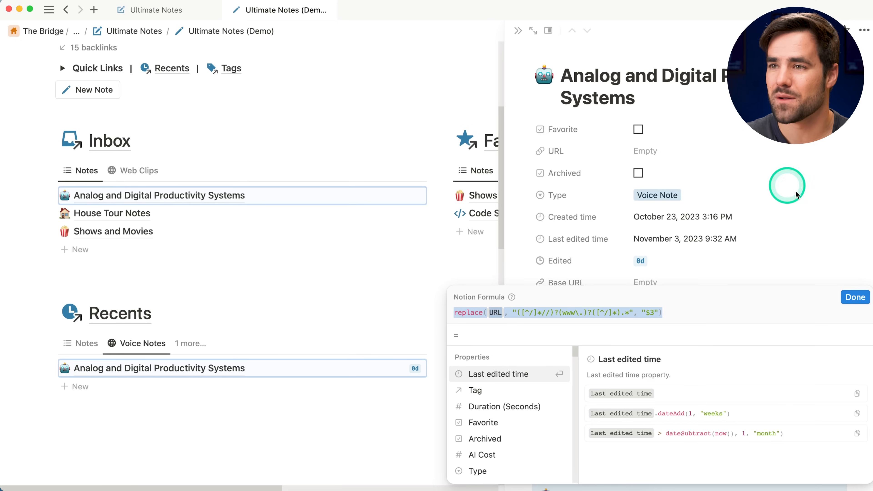
click(857, 297)
scroll(756, 287, down, 1)
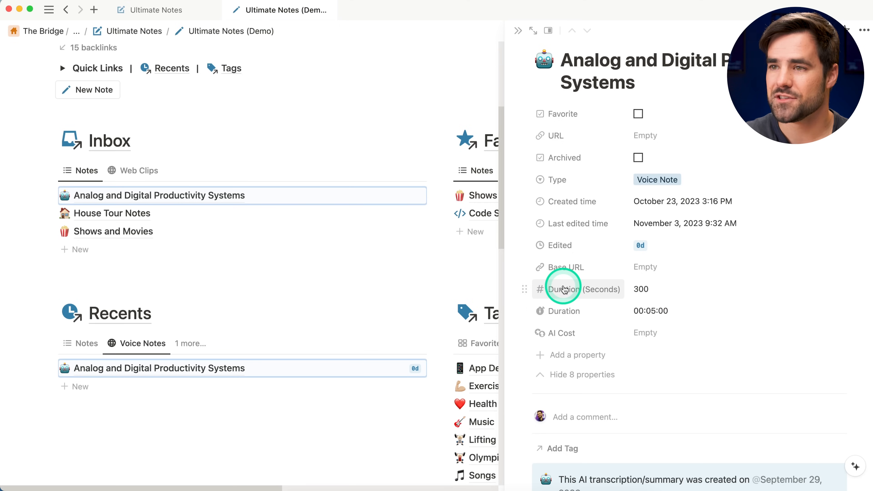
On the Ultimate Notes page, add a number property named Duration (Seconds) to the open Gardening Tips note.
click(133, 9)
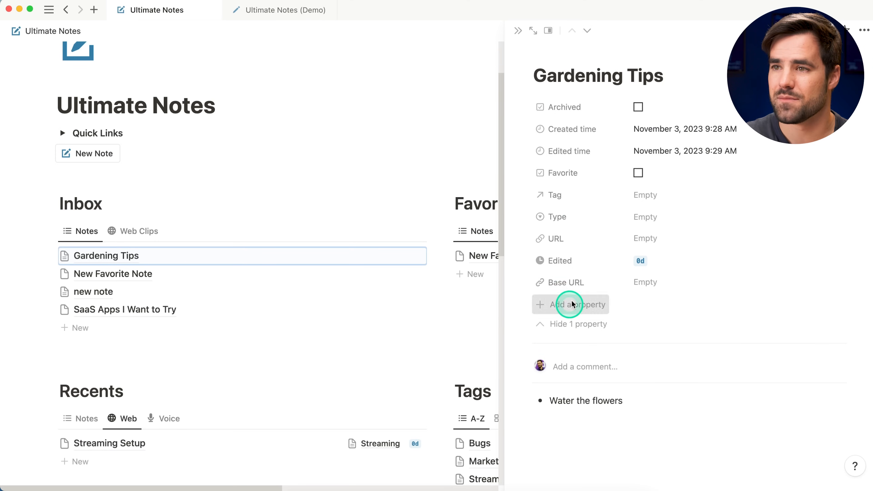
click(569, 309)
text(num)
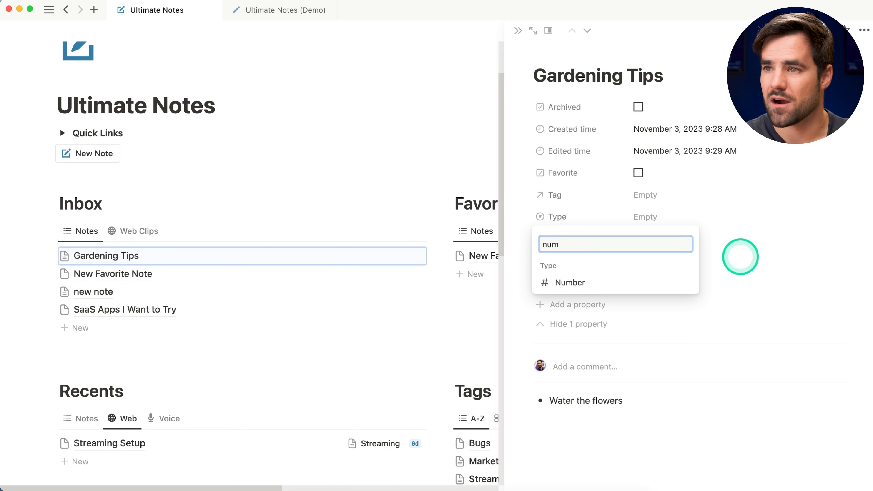
click(679, 281)
text('durat)
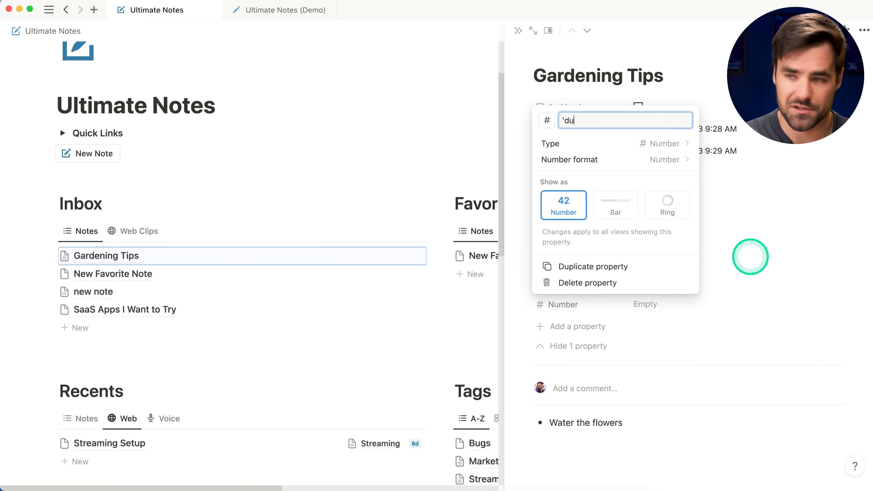
key(BackSpace)
key(BackSpace)
text(Duration (Seconds))
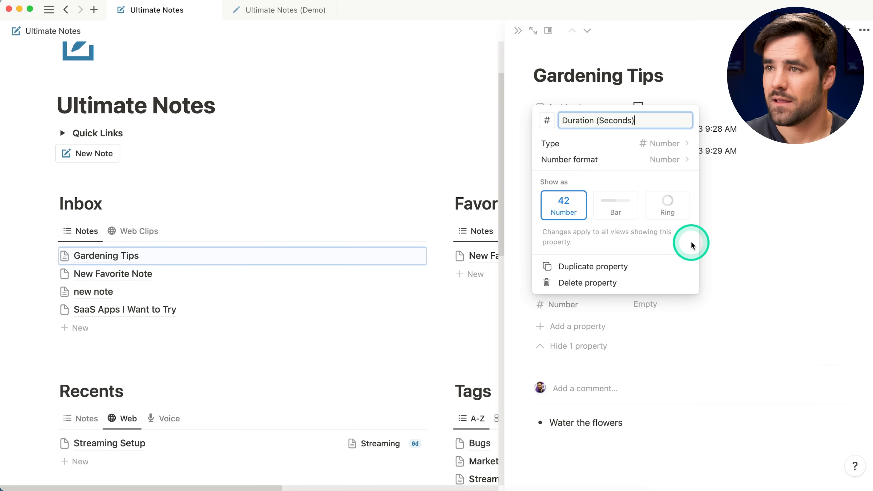
click(764, 255)
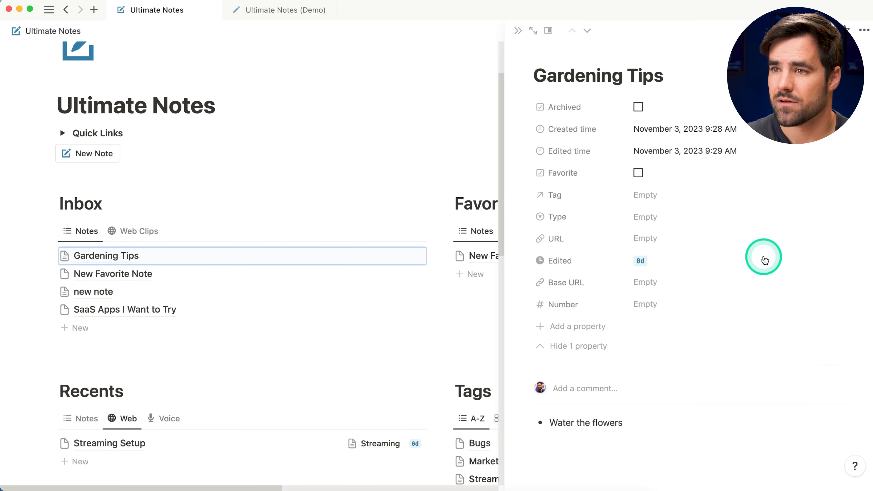
Add a formula property named Duration to the Gardening Tips note and give it the clock icon.
click(554, 329)
text(form)
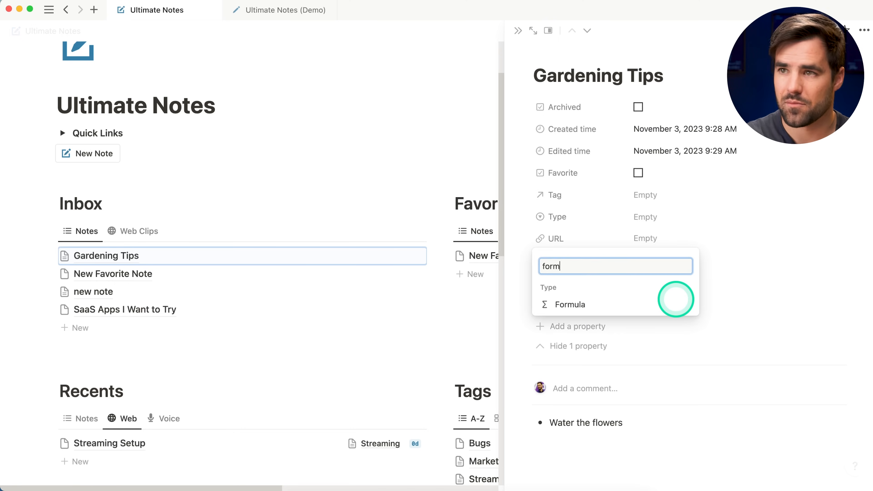
click(675, 299)
text(Duration)
click(547, 352)
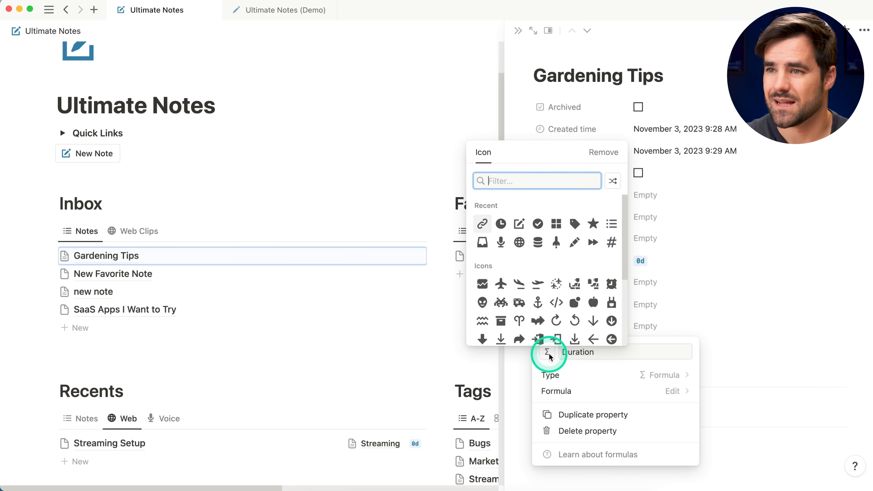
click(501, 224)
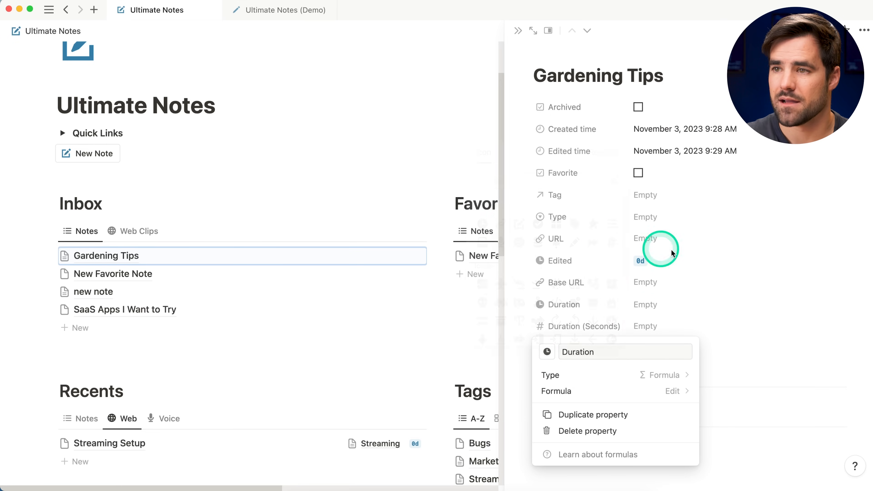
click(765, 317)
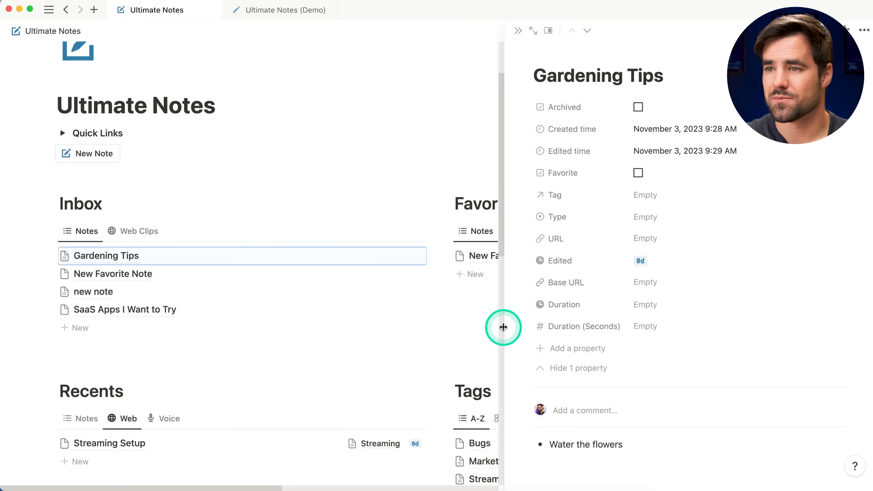
Set the visibility of the Duration (Seconds) property to Always hide.
click(524, 327)
mouse_move(618, 388)
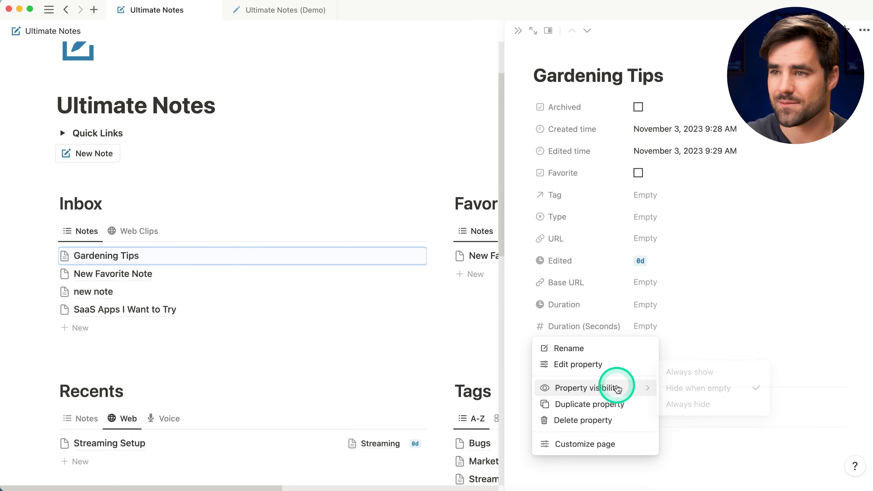
click(698, 404)
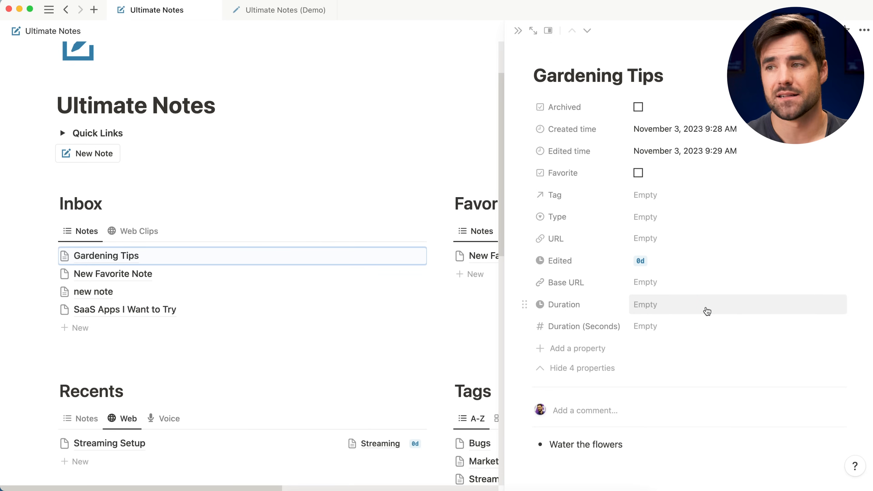
click(707, 325)
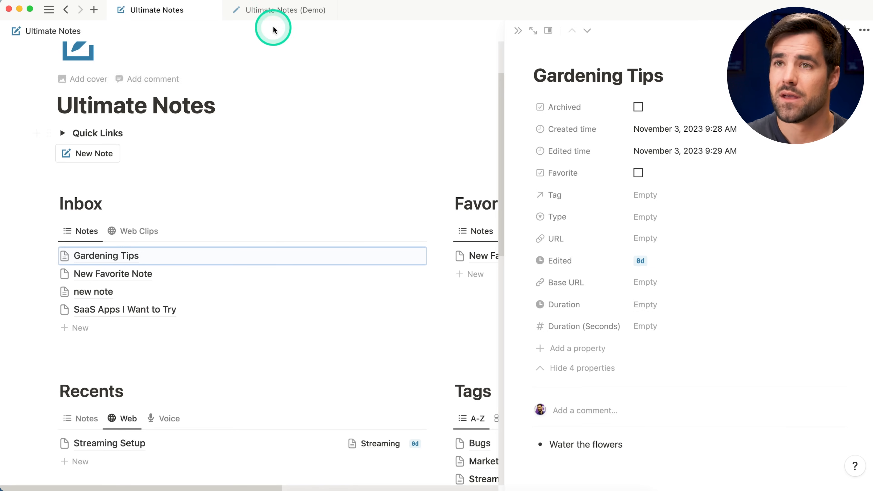
Copy the whole Duration formula from the Analog and Digital Productivity Systems note in Ultimate Notes (Demo).
click(260, 14)
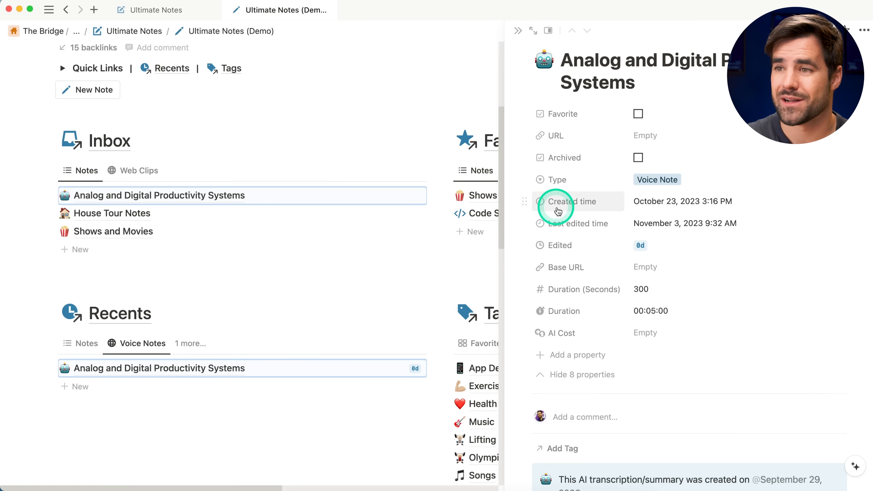
click(701, 311)
drag(521, 310, 444, 181)
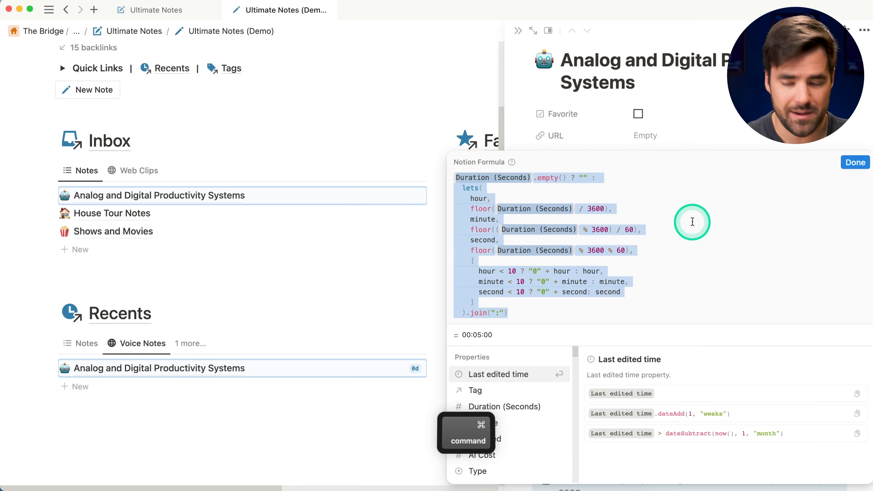
key(super+c)
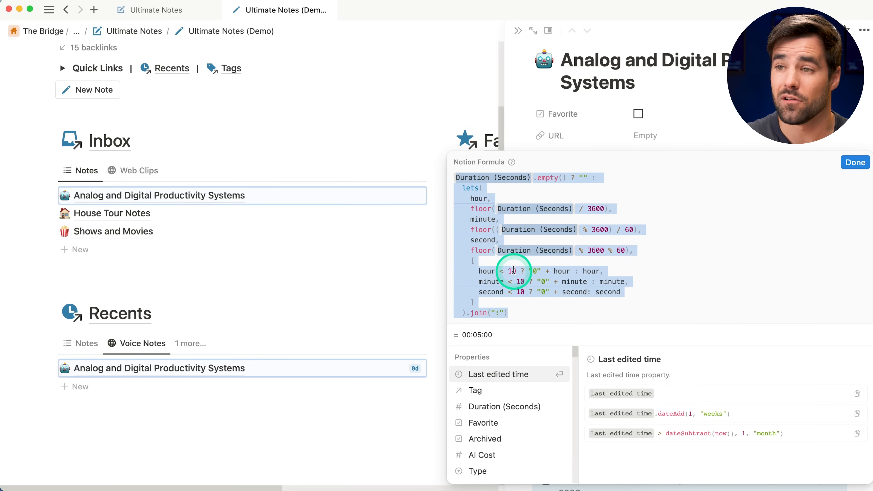
click(856, 163)
Paste the copied formula into the Duration property of the Gardening Tips note on the Ultimate Notes page.
click(158, 12)
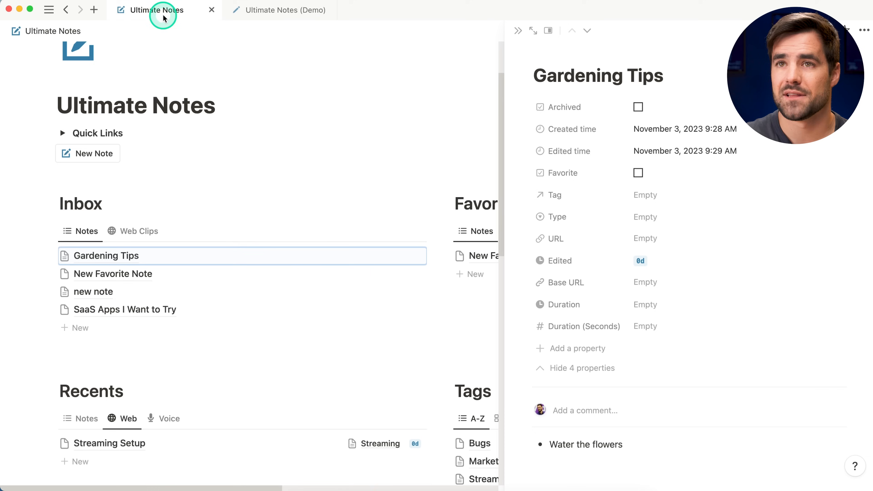
click(640, 305)
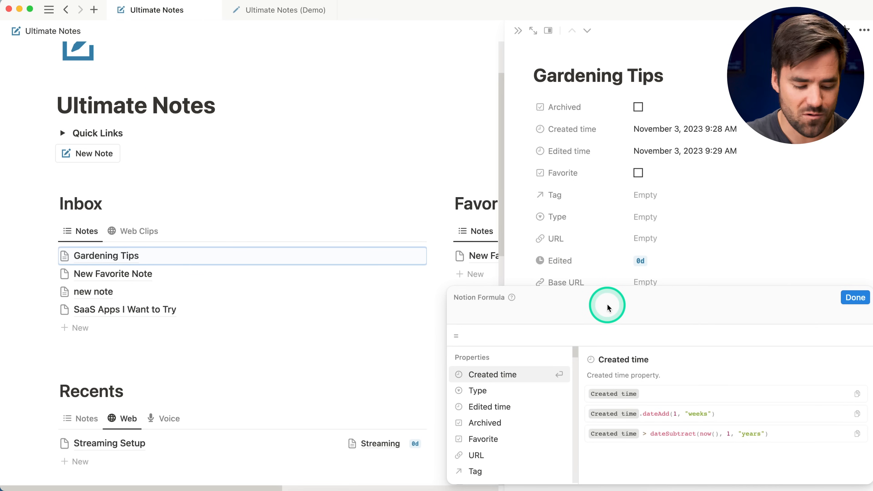
key(super+v)
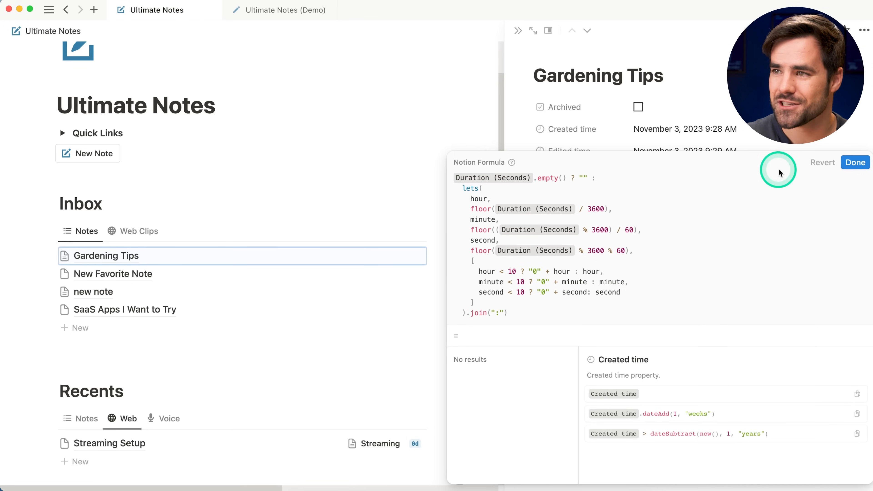
click(842, 163)
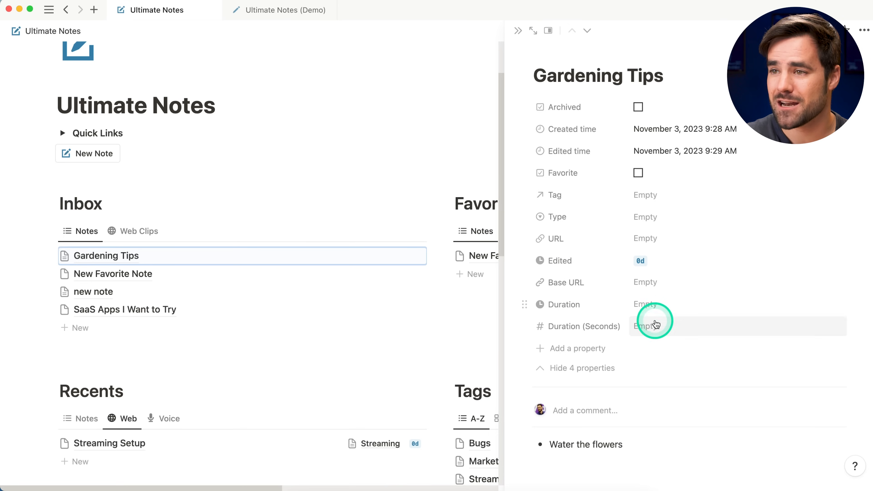
Set Duration (Seconds) of the Gardening Tips note to 7521.
click(763, 329)
text(752)
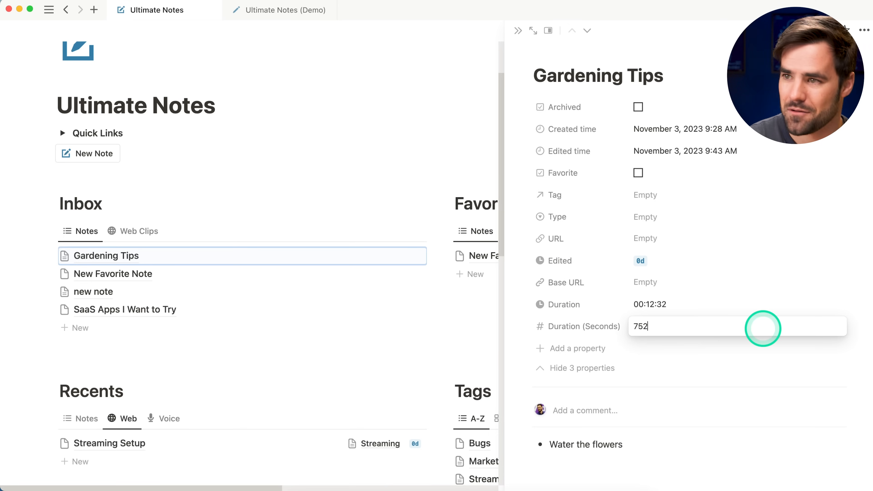
text(1)
key(Return)
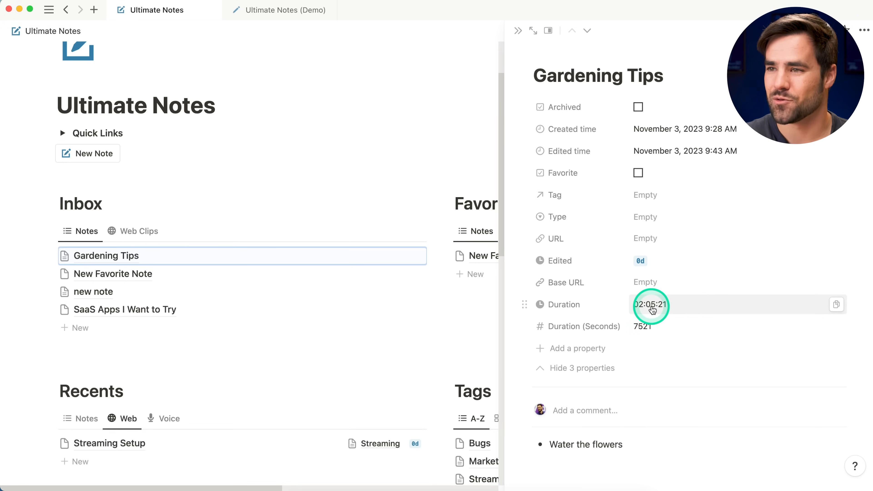
Add a number property named AI Cost with a coins icon and the US Dollar number format.
click(572, 348)
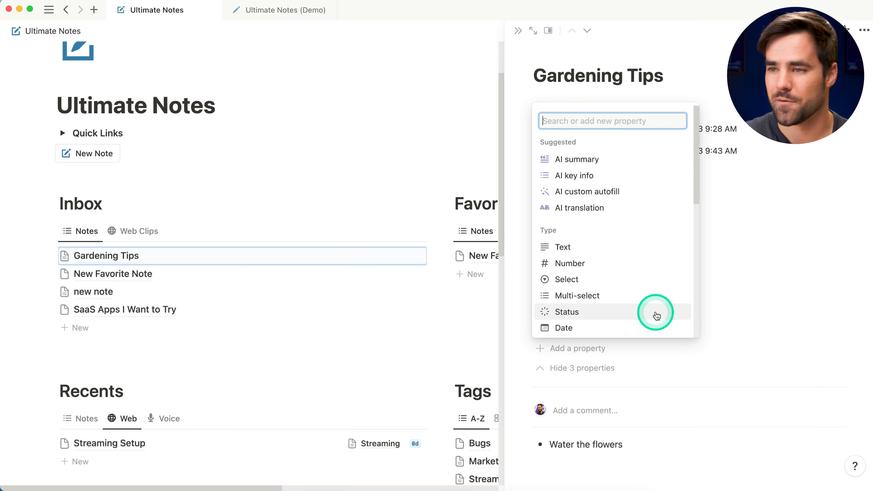
text(num)
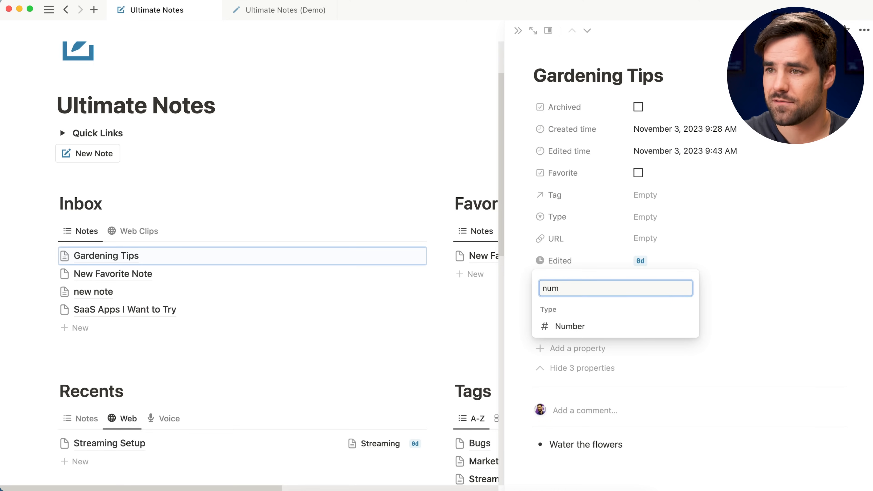
click(630, 324)
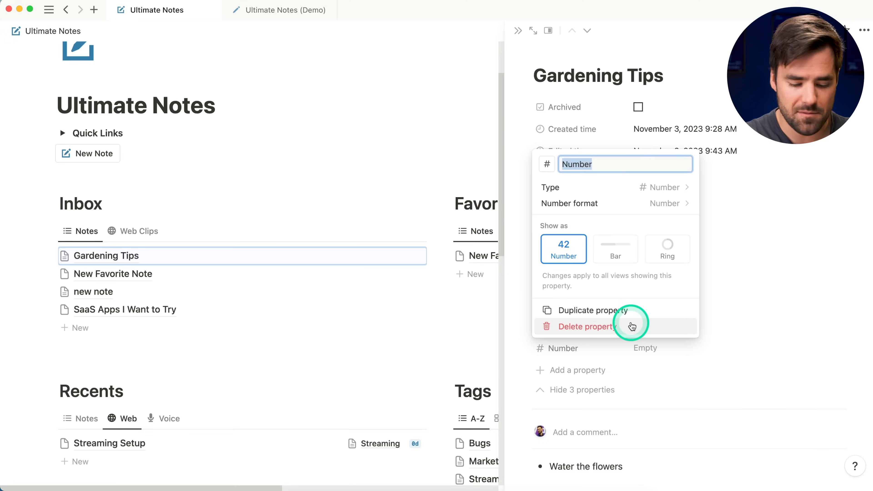
text(AI Cost)
click(547, 164)
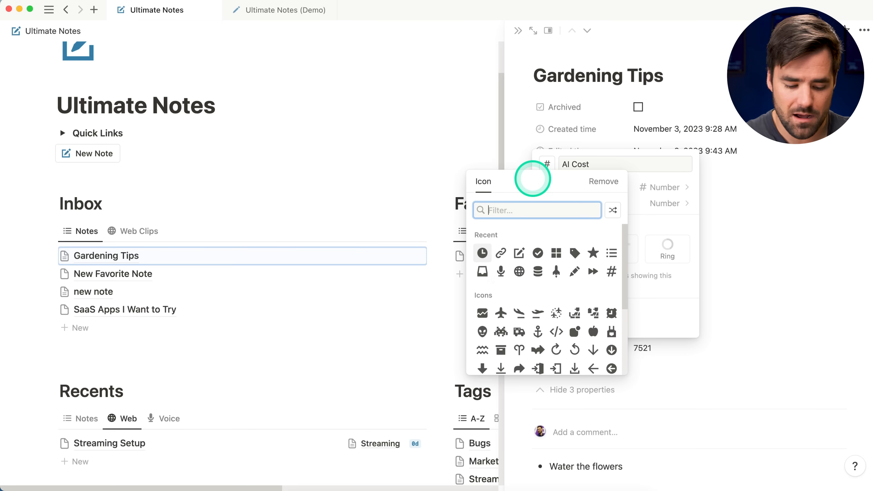
text(money)
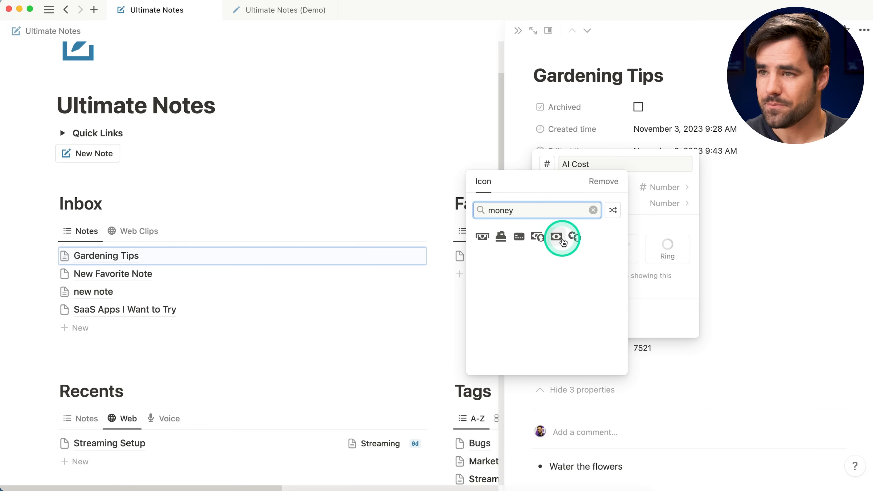
click(575, 237)
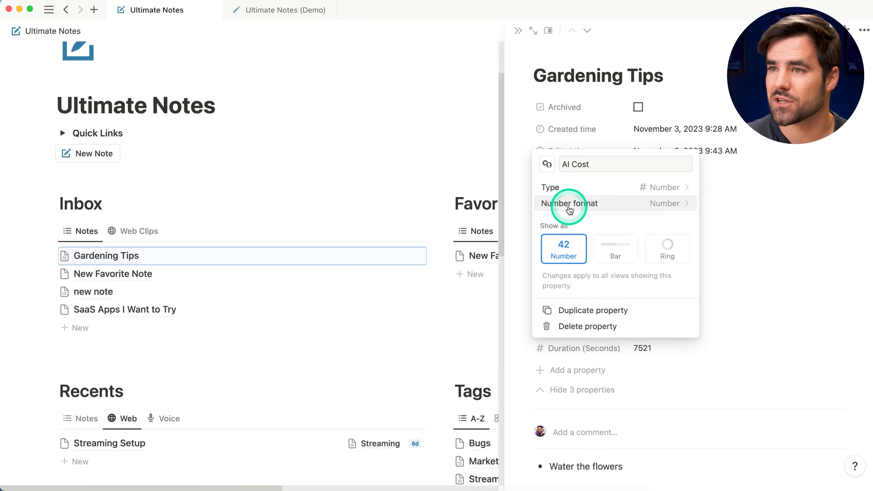
click(652, 206)
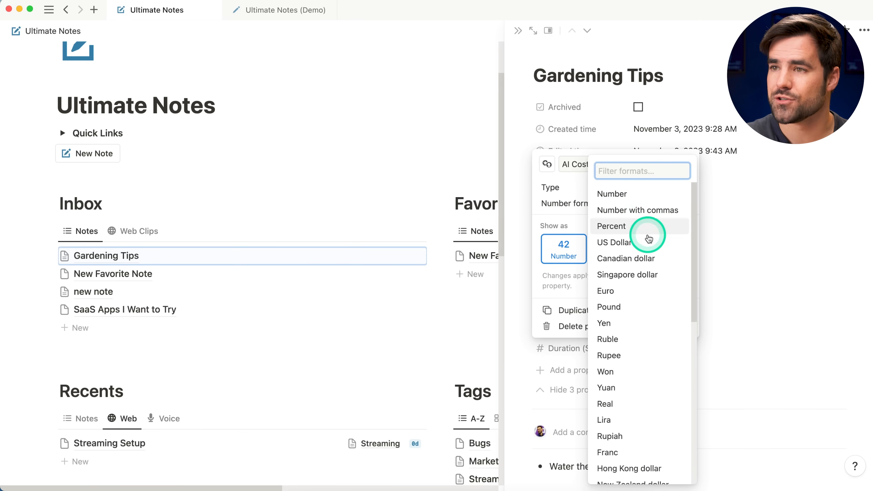
click(649, 247)
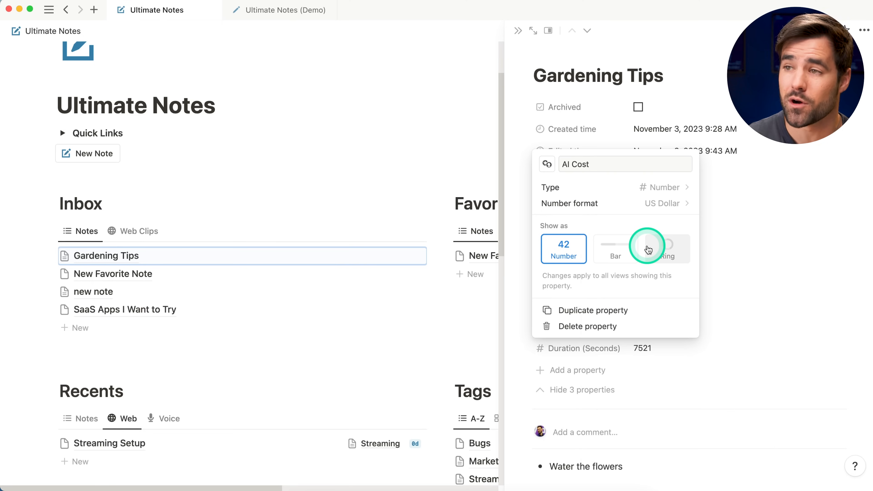
click(757, 260)
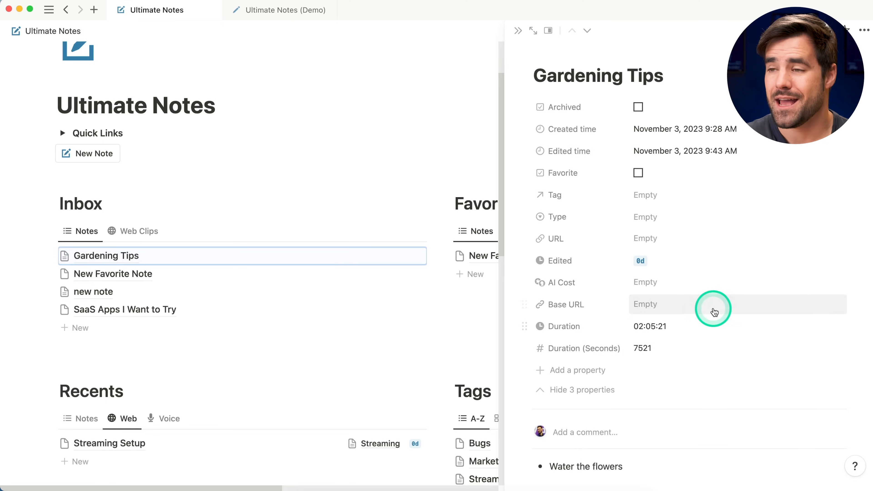
Set the AI Cost of the Gardening Tips note to 1.25.
click(677, 283)
text(1.25)
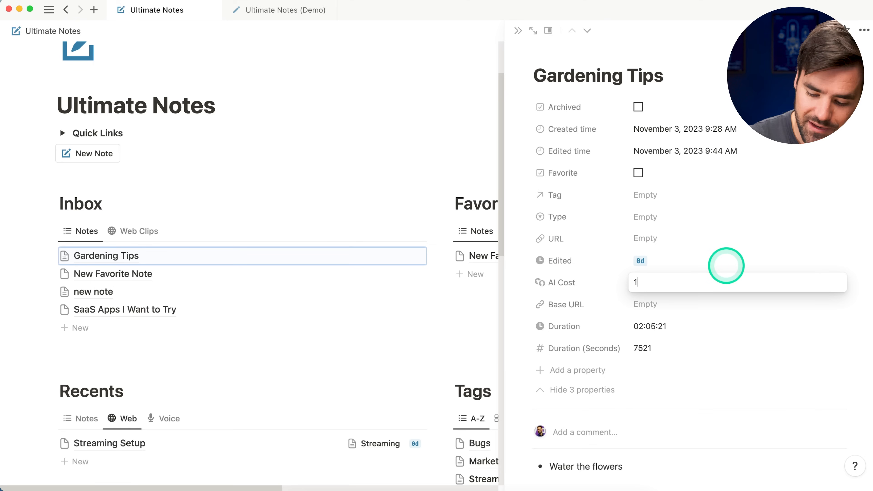
key(Return)
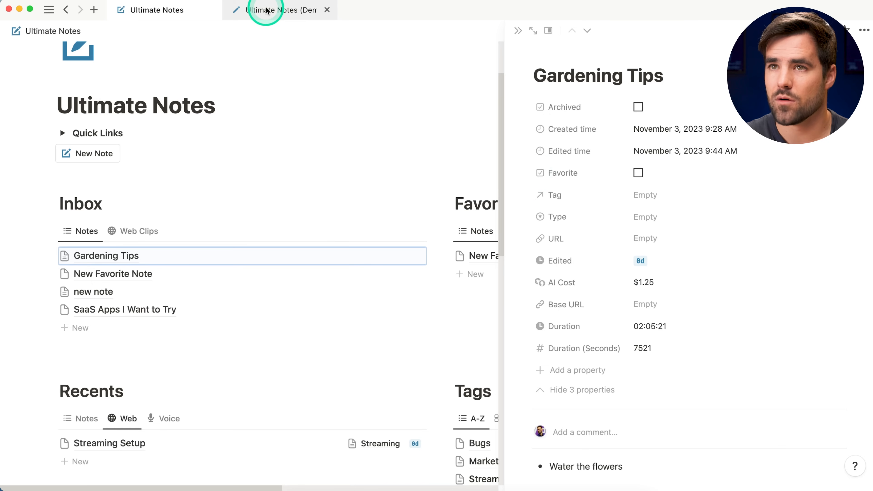
In Ultimate Notes (Demo), close the open note and open the App Dev tag from the Tags section.
click(271, 11)
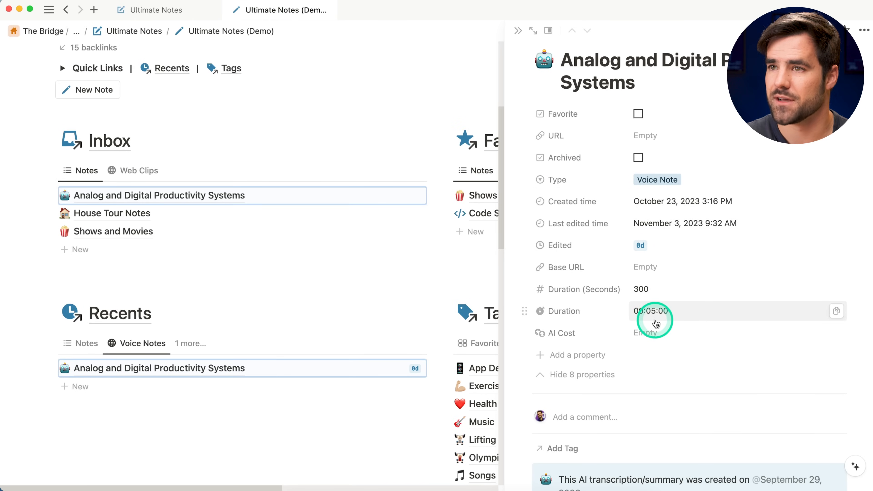
click(518, 30)
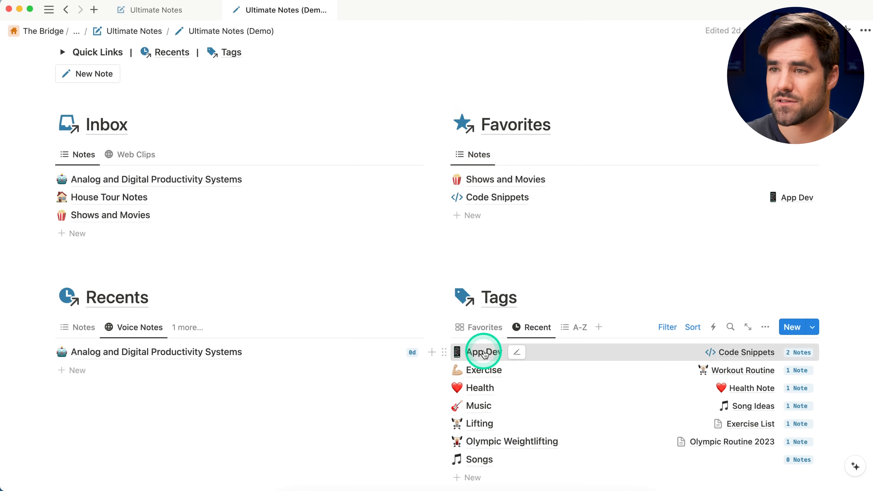
click(486, 351)
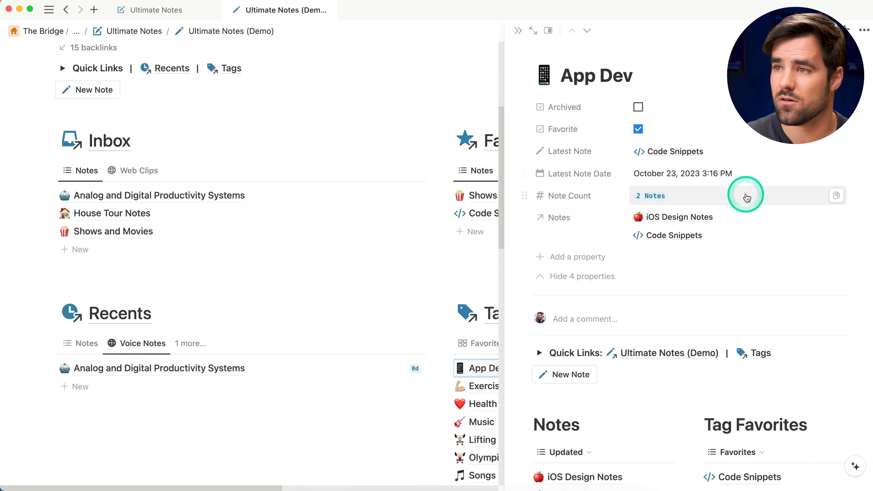
Copy the entire Latest Note formula from the App Dev tag in the demo.
click(744, 156)
drag(420, 303, 437, 190)
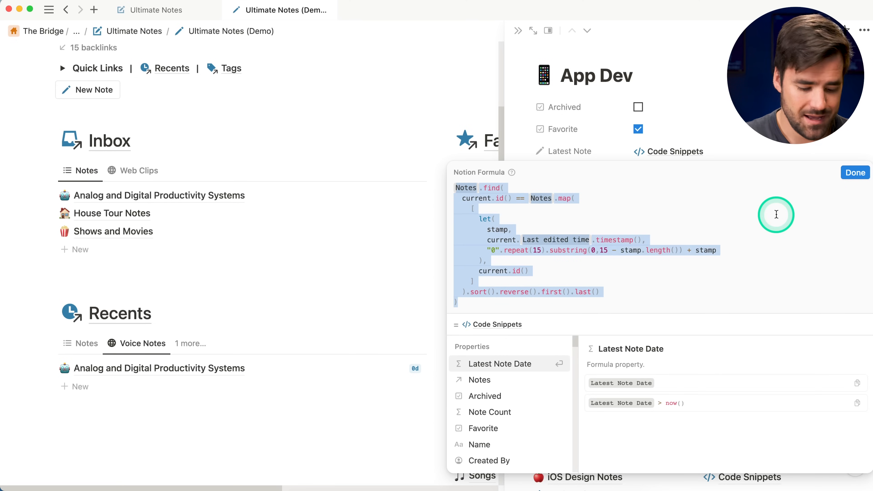
key(super+c)
click(848, 175)
Switch to the Ultimate Notes page, close the open note and open the Bugs tag from the Tags section.
click(148, 9)
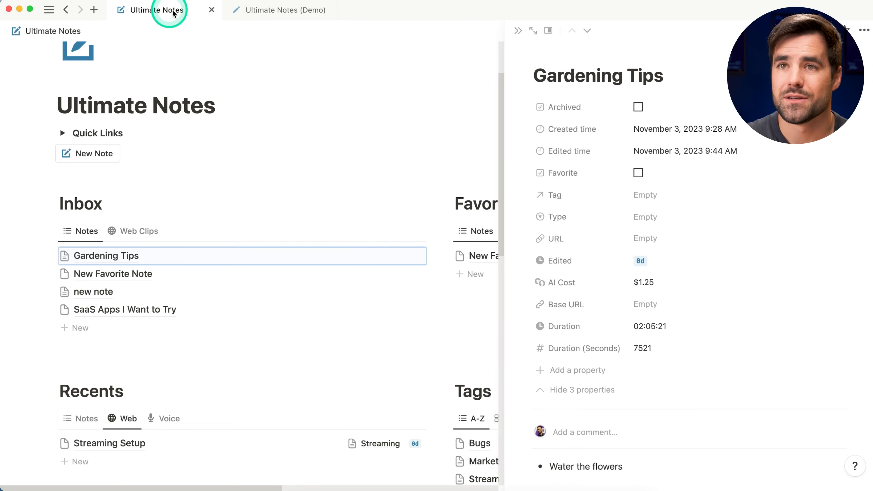
click(518, 31)
scroll(476, 197, down, 3)
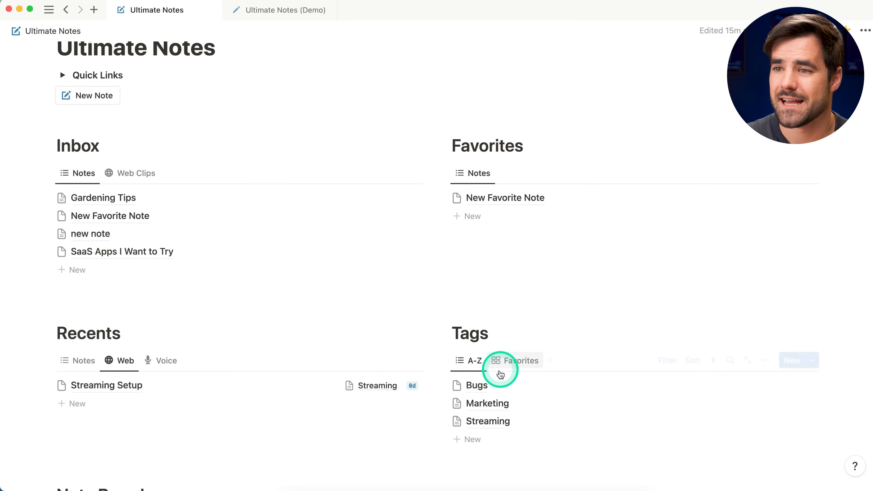
click(472, 382)
Add a formula property named Latest Note with a pencil icon to the Bugs tag.
text(formu)
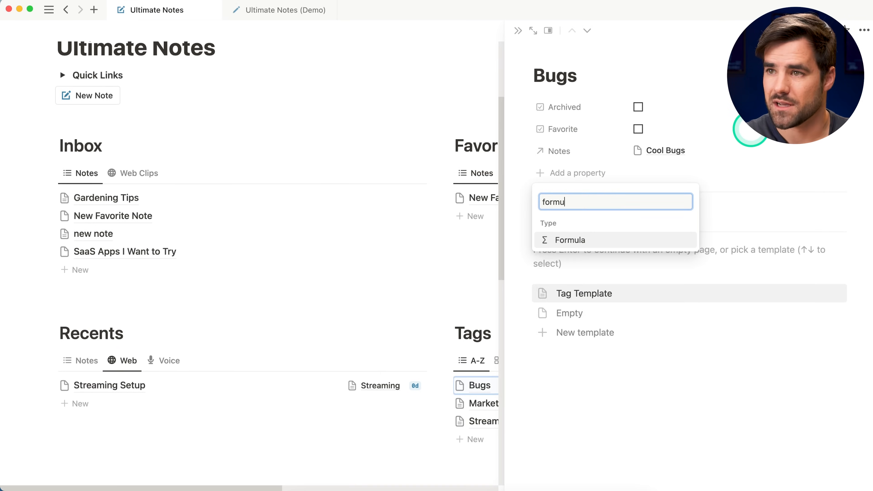
key(Return)
text(Latest Note)
click(549, 177)
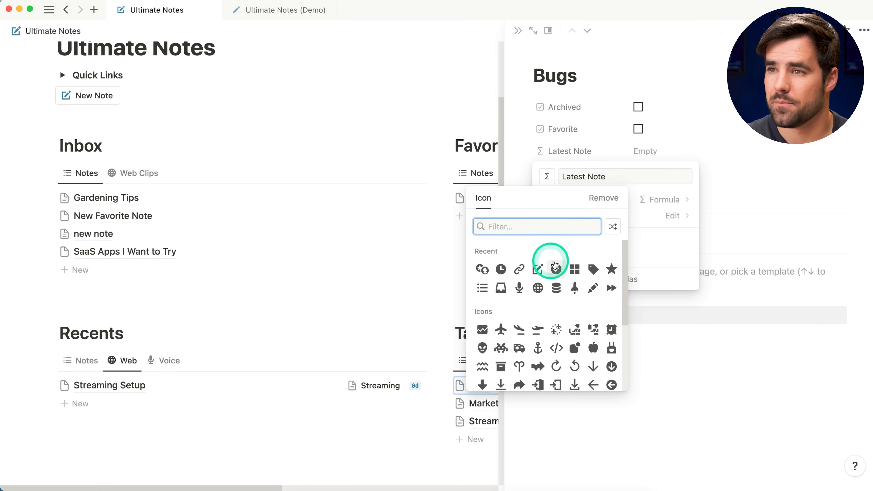
click(592, 292)
click(740, 133)
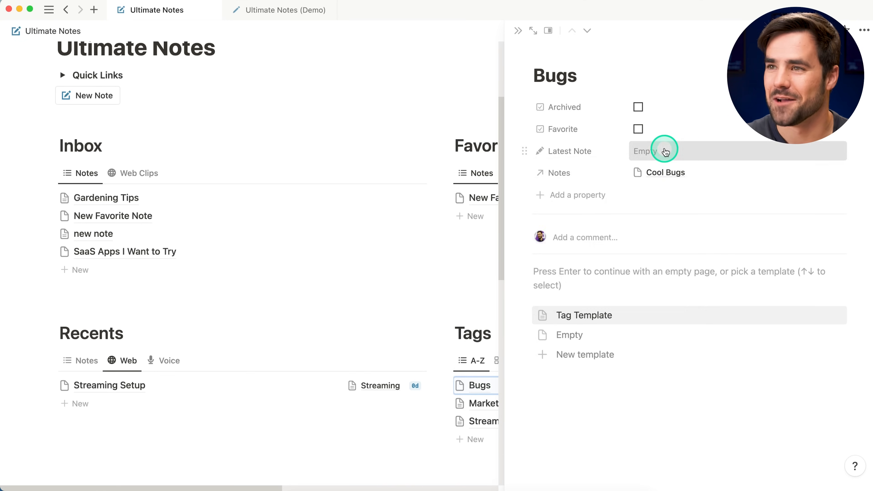
Paste the copied formula into Latest Note, replace Last edited time with the Edited time property and save it.
click(665, 149)
key(super+v)
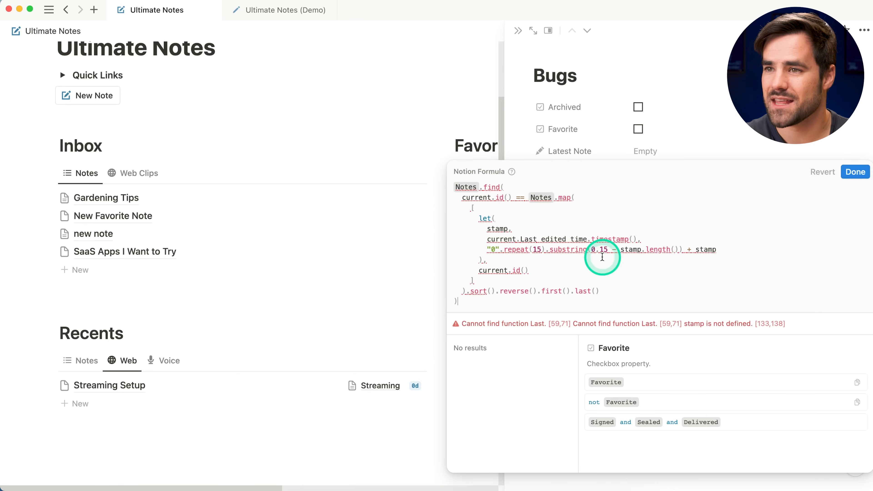
drag(519, 239, 586, 240)
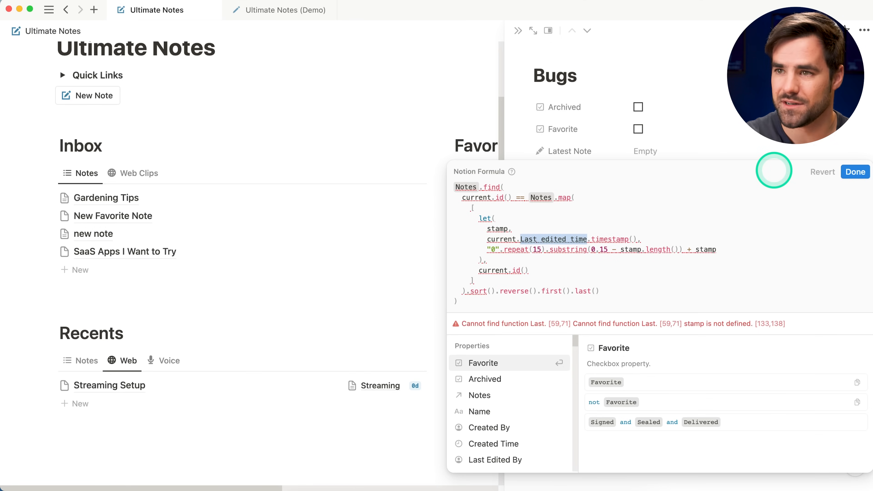
key(BackSpace)
text(ed)
key(Return)
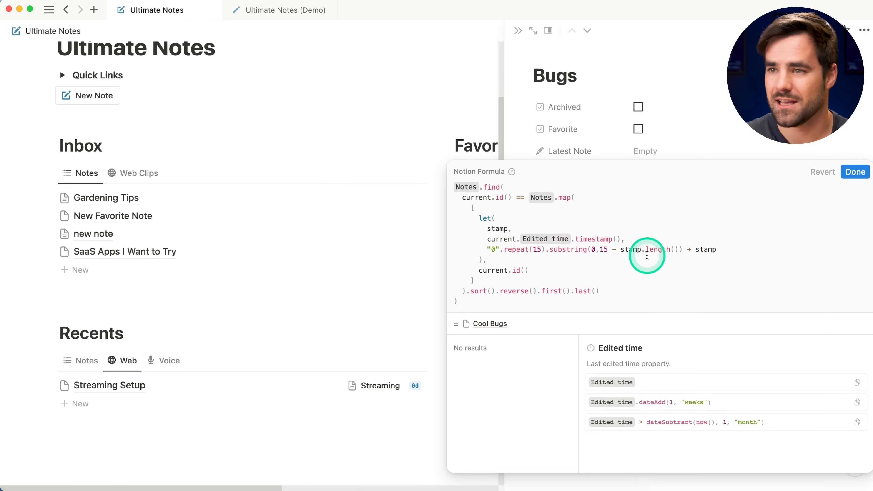
click(857, 172)
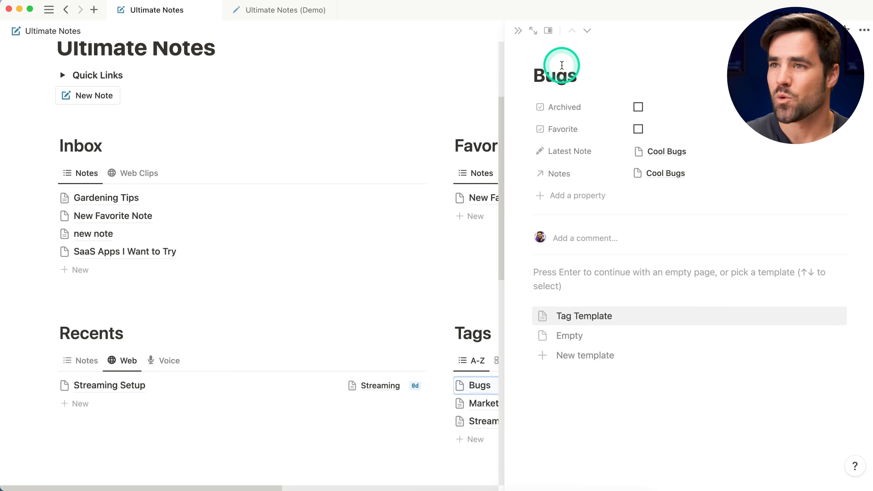
Apply the Tag Template to the Bugs tag page.
click(594, 307)
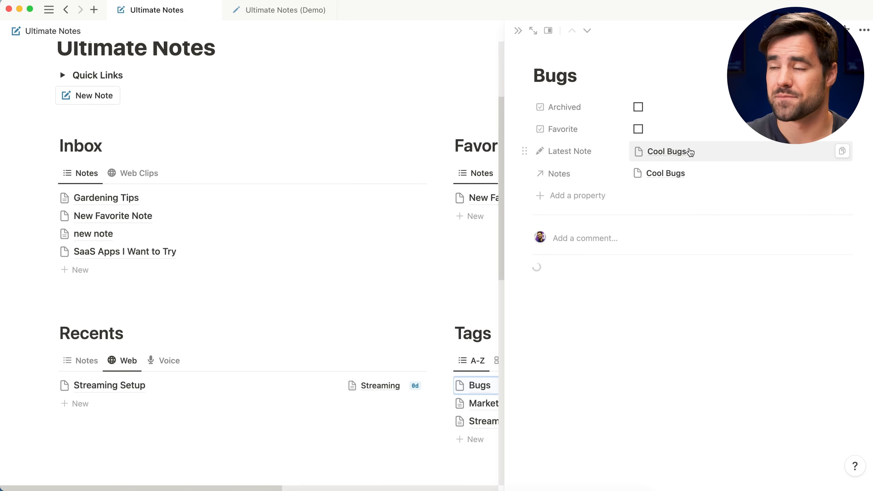
click(703, 153)
In Ultimate Notes (Demo), copy the entire Latest Note Date formula from the App Dev tag.
click(266, 12)
click(542, 173)
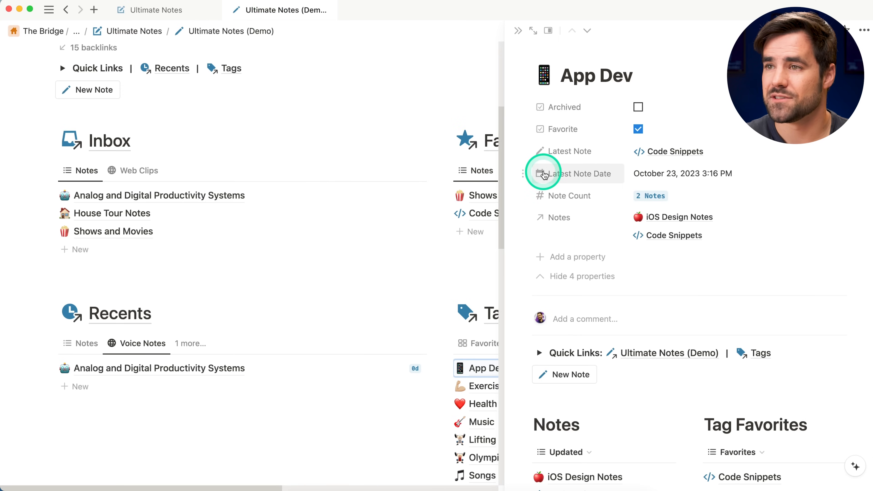
click(708, 174)
drag(702, 211, 454, 207)
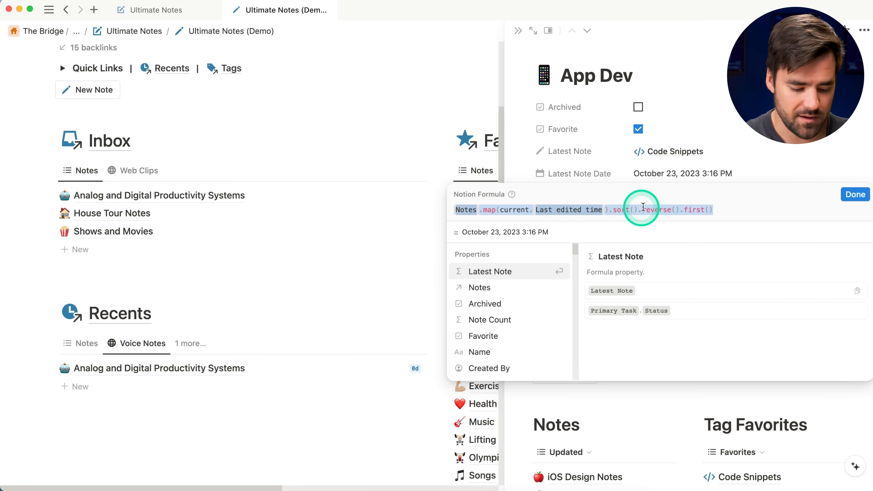
key(super+c)
click(855, 194)
Return to Ultimate Notes and add a formula property named Latest Note Date to the Bugs tag.
click(151, 12)
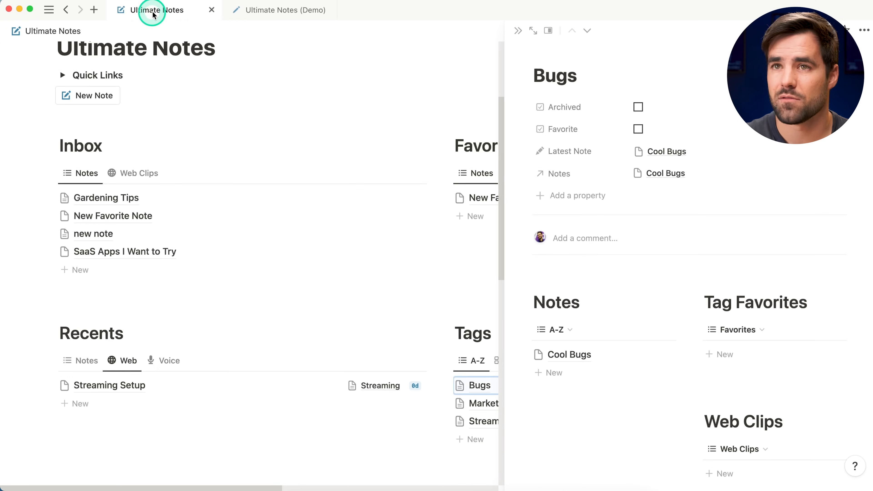
click(588, 196)
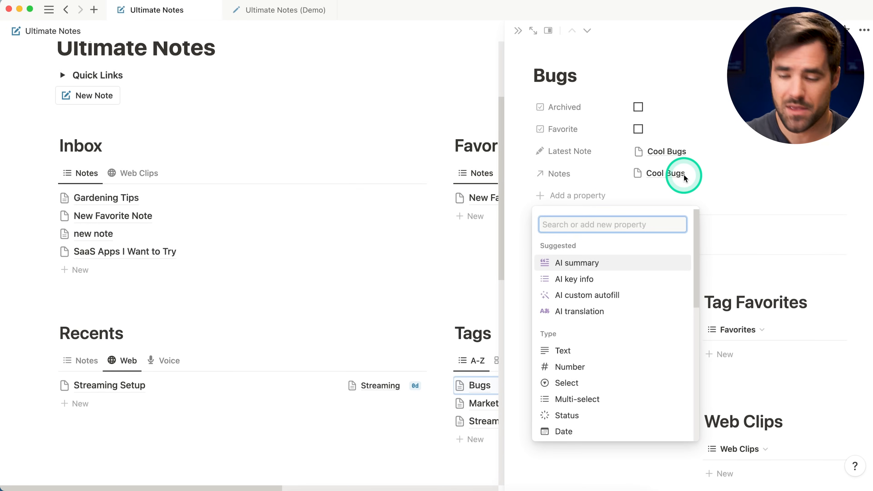
text(form)
key(Return)
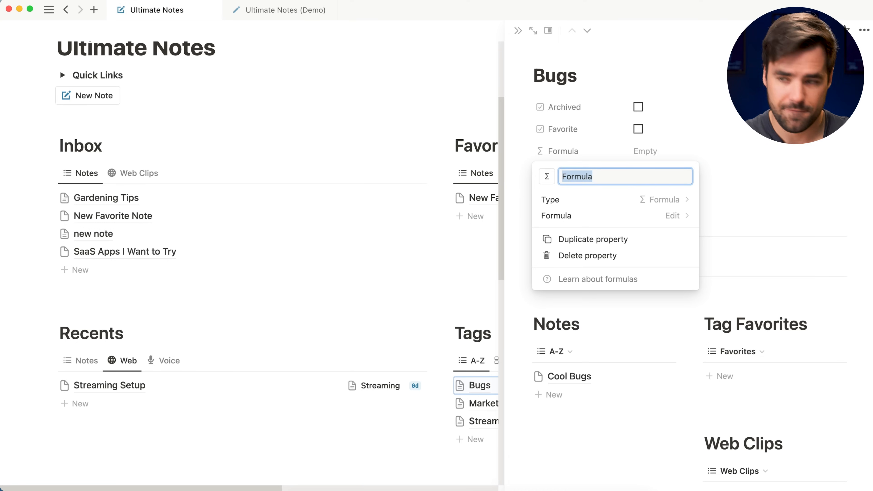
text(La)
click(678, 180)
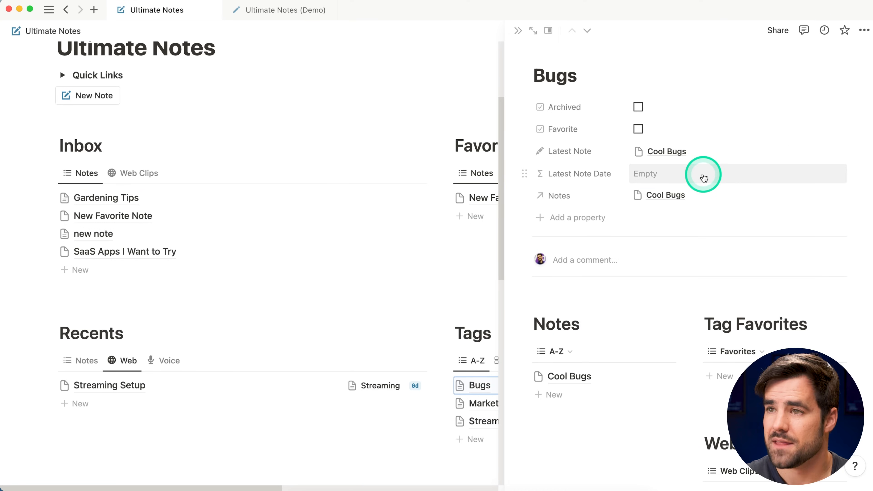
Paste the copied formula into Latest Note Date, replace Last edited time with the Edited time property and save it.
click(624, 182)
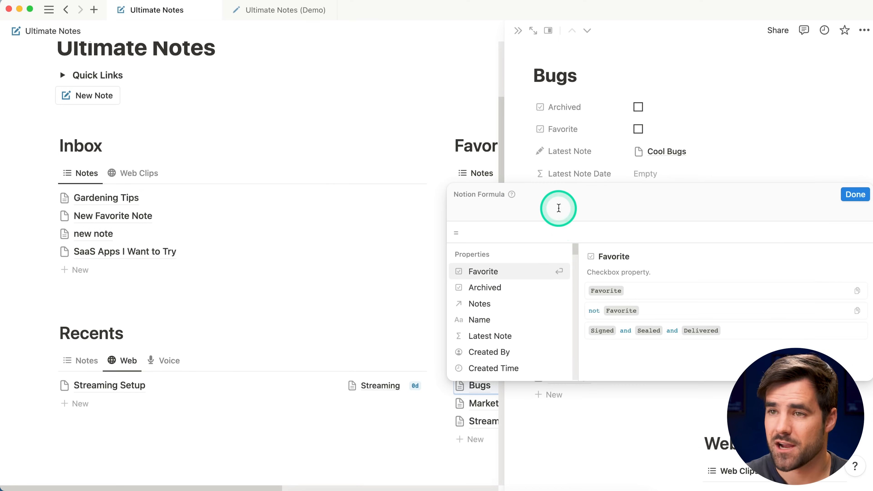
key(super+v)
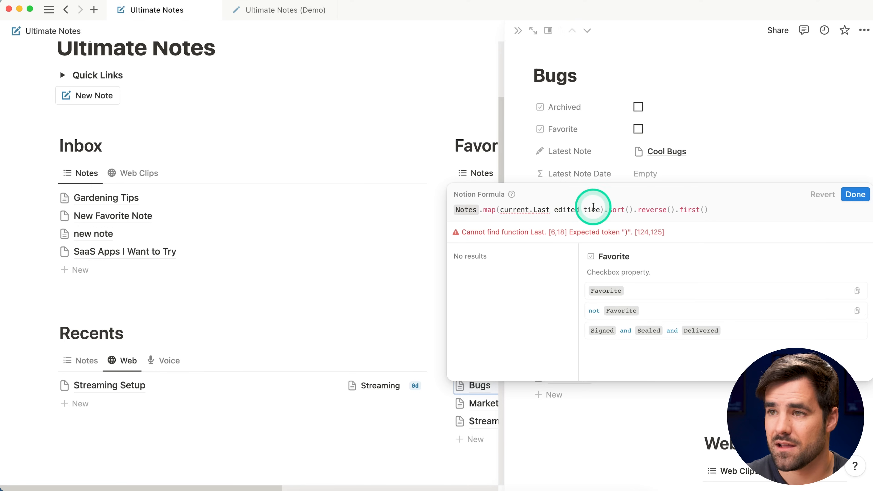
click(728, 216)
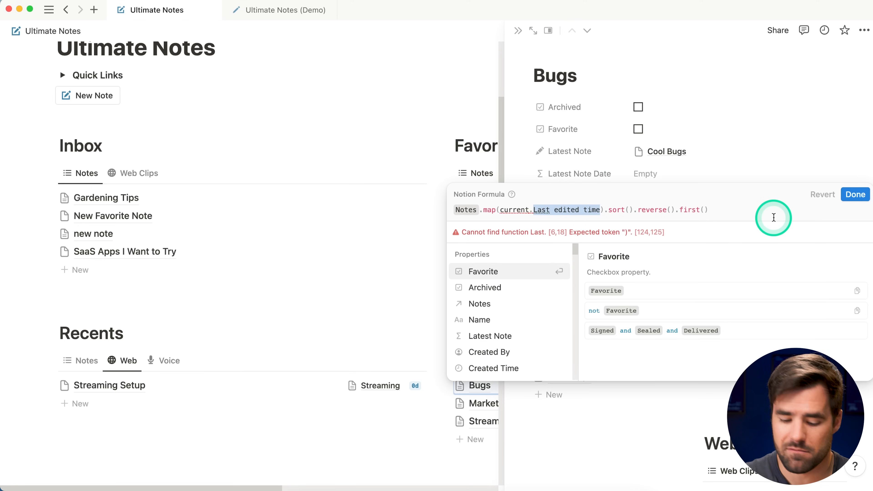
key(BackSpace)
text(Edit)
key(Return)
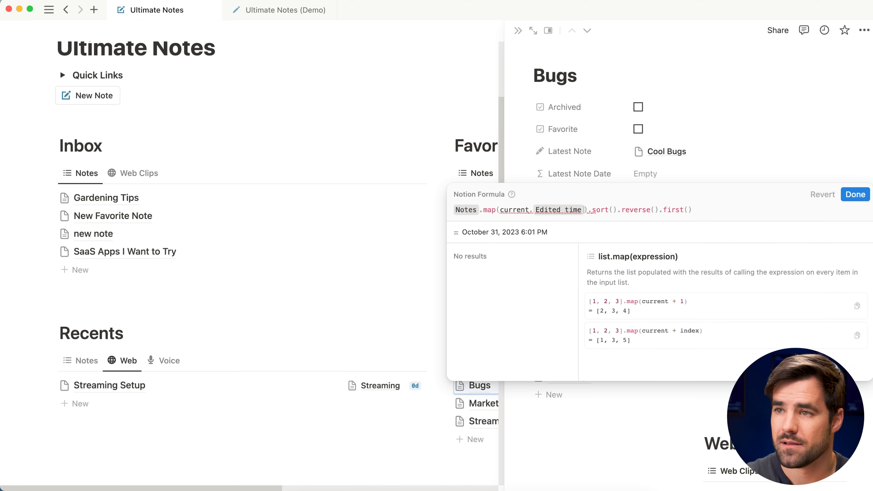
click(855, 195)
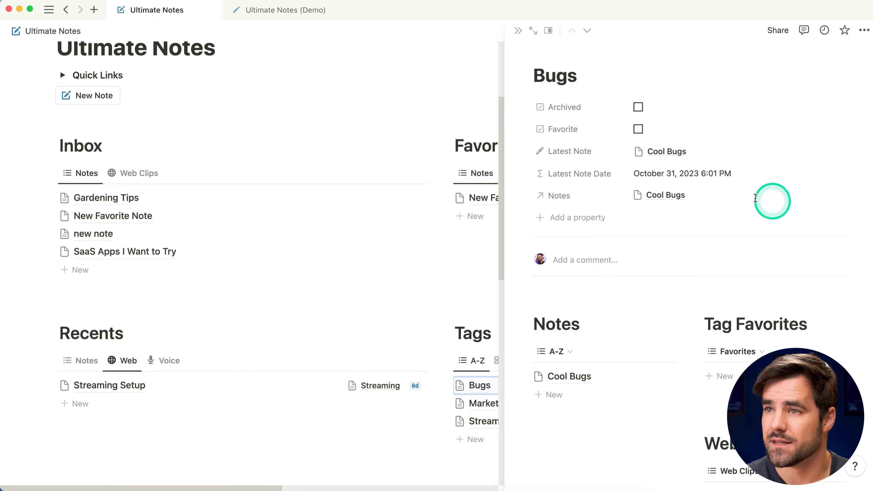
Set the visibility of the Latest Note Date property to Always hide.
click(525, 175)
mouse_move(628, 236)
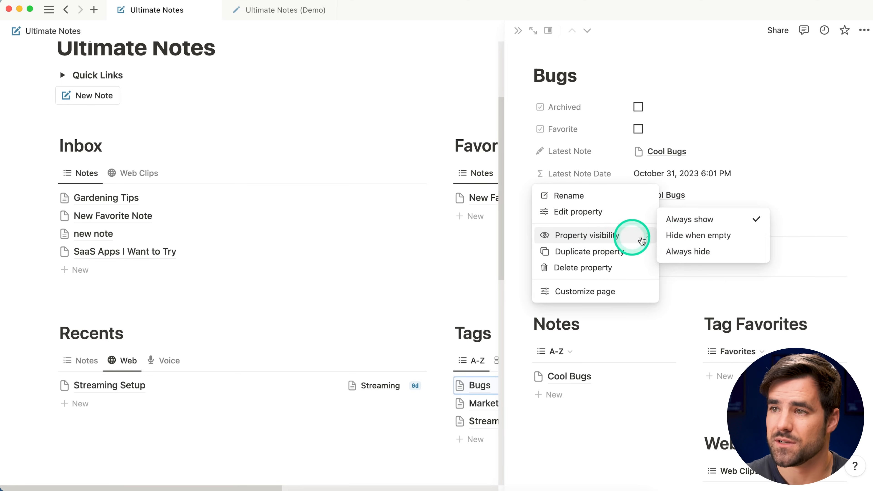
click(693, 248)
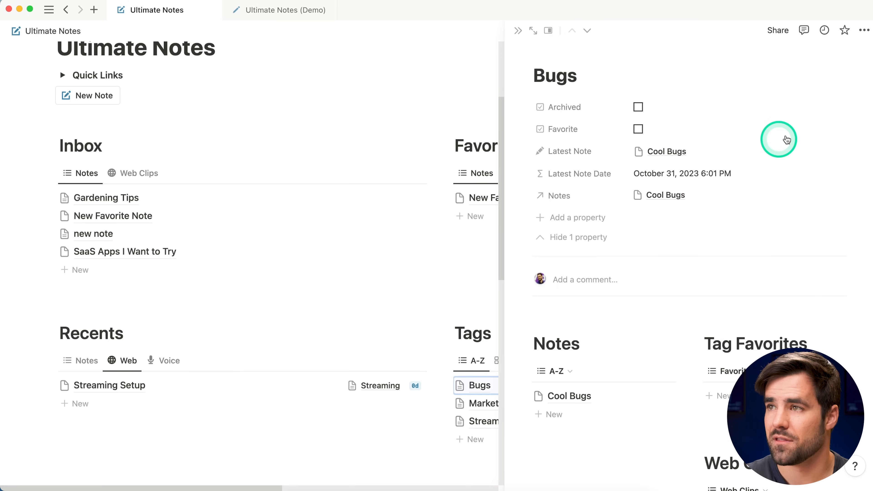
In the page customization for Tags, set the Latest Note property to Hide when empty.
click(863, 31)
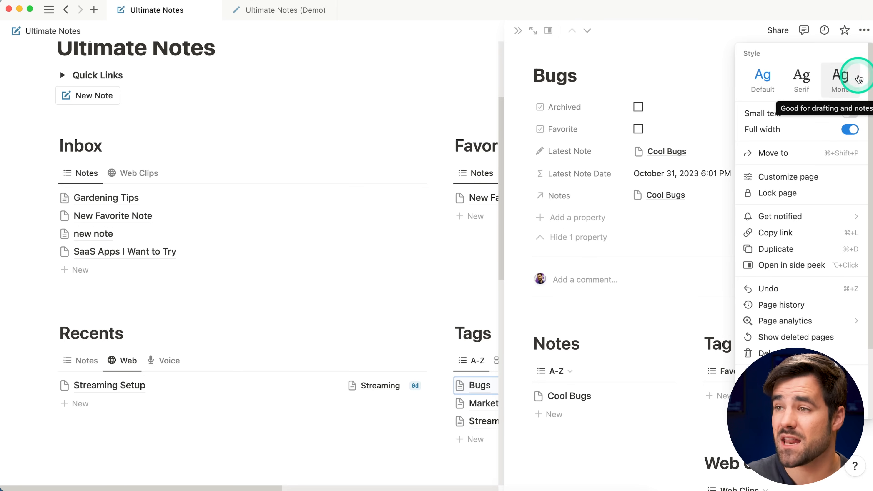
click(820, 173)
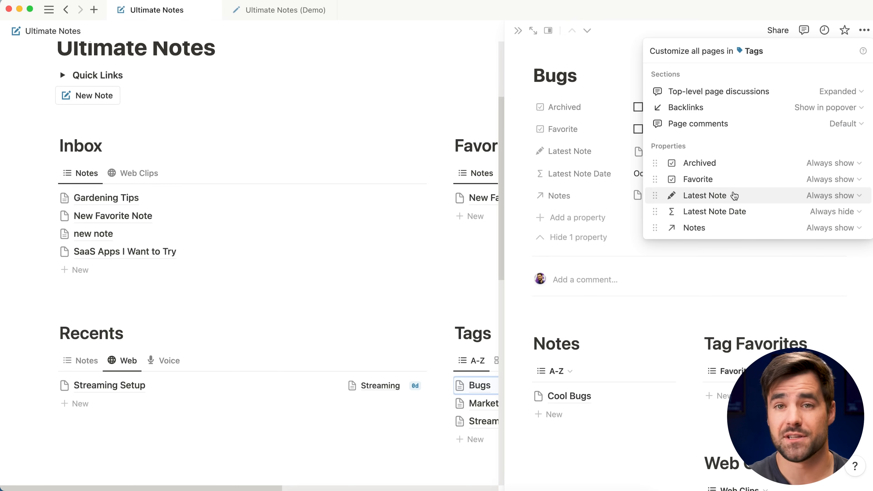
click(796, 197)
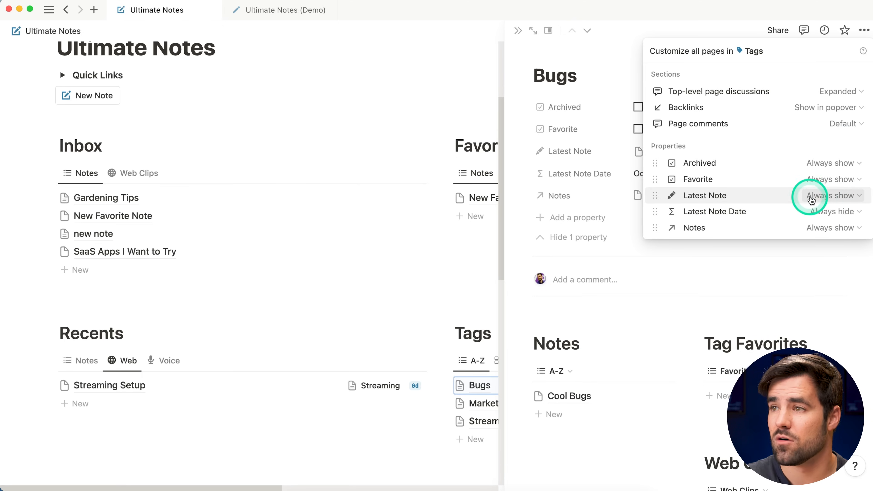
click(828, 231)
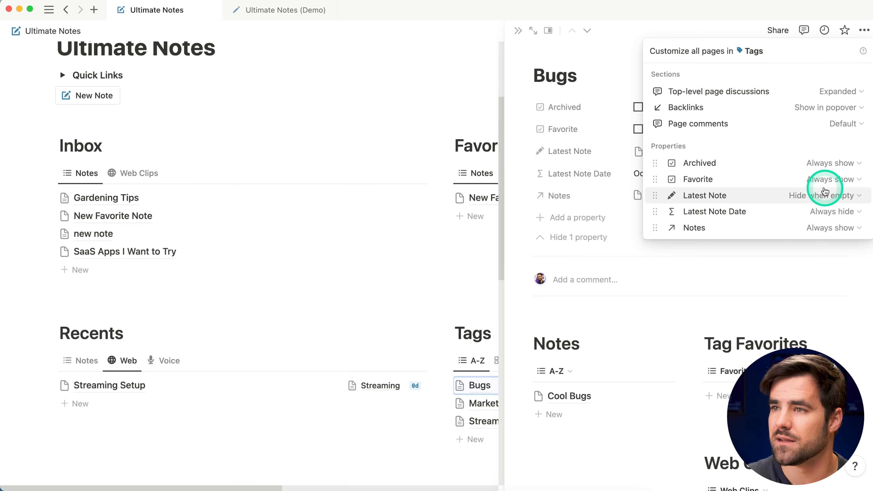
Set the Notes property of Tags to Always hide and collapse the hidden properties on the Bugs page.
click(816, 215)
click(726, 230)
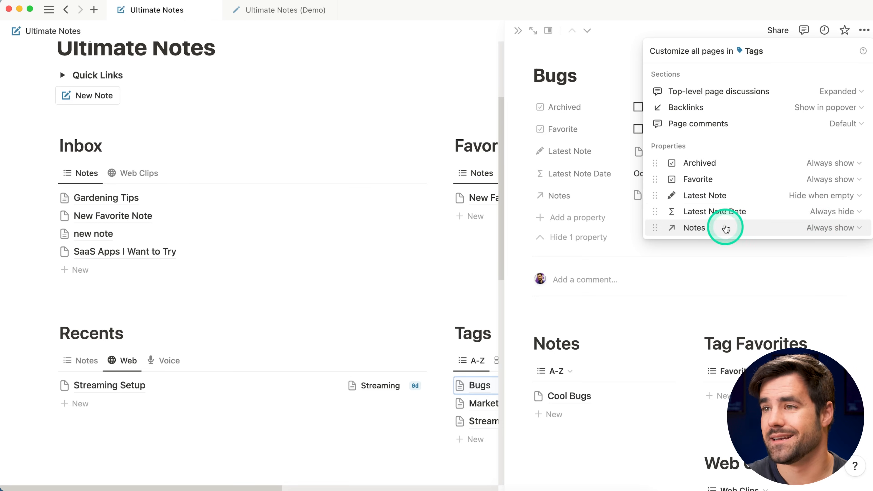
click(829, 238)
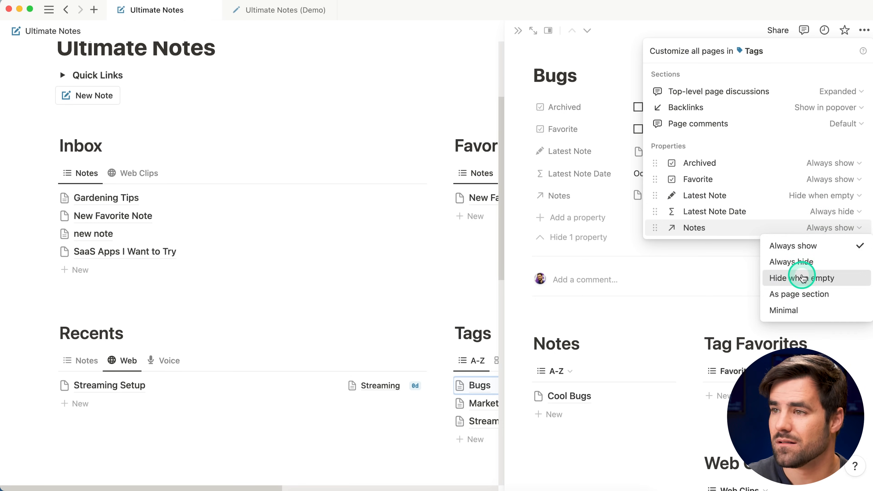
click(808, 262)
click(621, 45)
scroll(713, 299, down, 3)
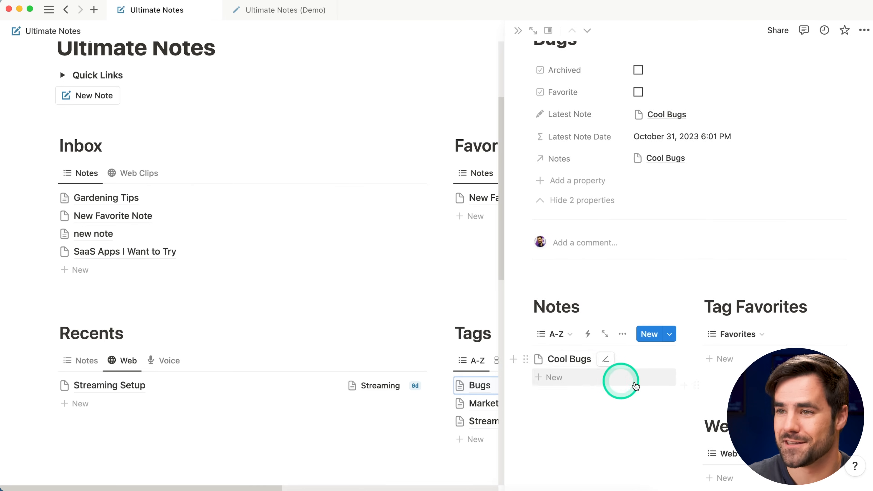
scroll(639, 332, up, 1)
click(574, 214)
scroll(653, 237, up, 1)
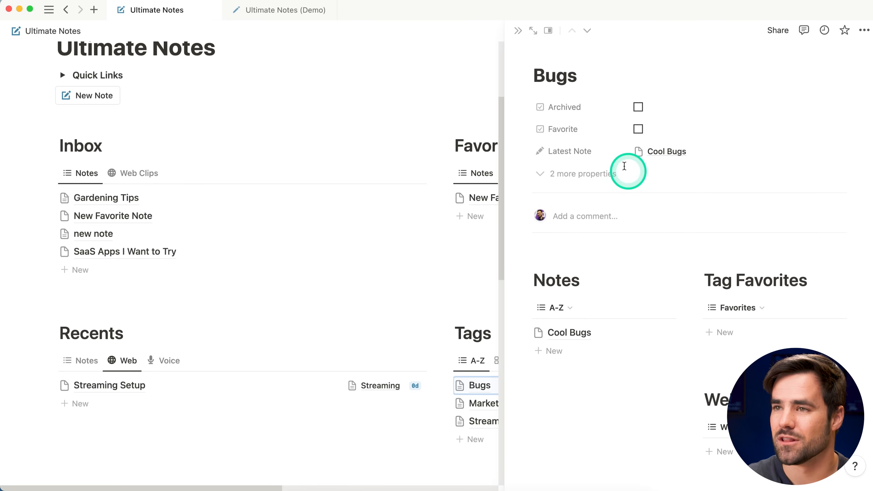
Set the visibility of the Archived property to Always hide.
click(525, 107)
mouse_move(634, 168)
click(721, 176)
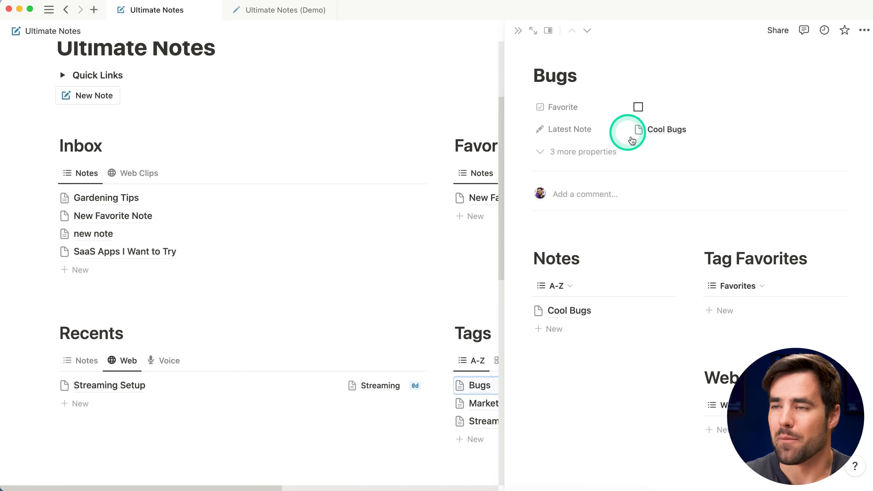
Look over the note sections of the Bugs tag and expand its hidden properties.
scroll(639, 234, down, 3)
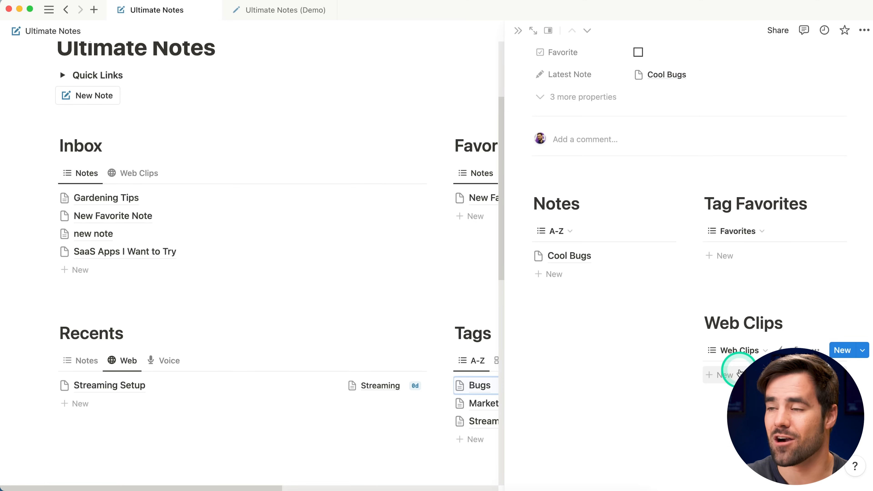
scroll(735, 365, up, 3)
click(582, 151)
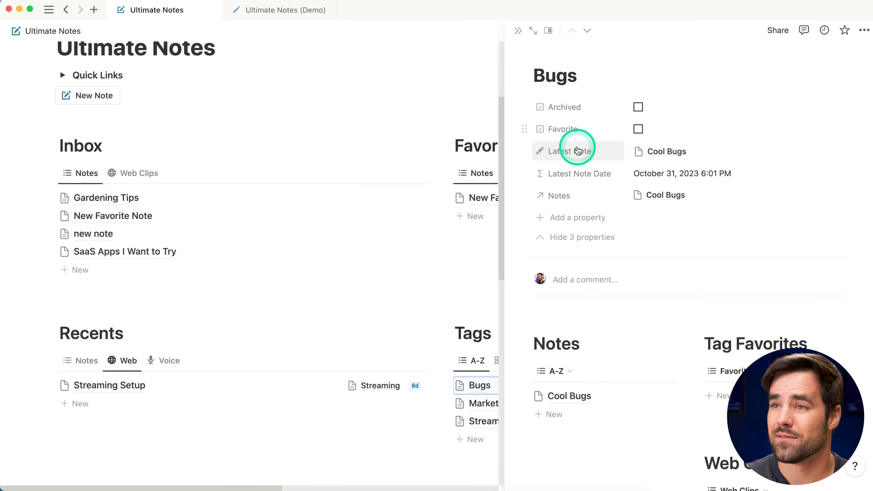
Copy the full Note Count formula from the App Dev tag in the Ultimate Notes (Demo) version.
click(285, 12)
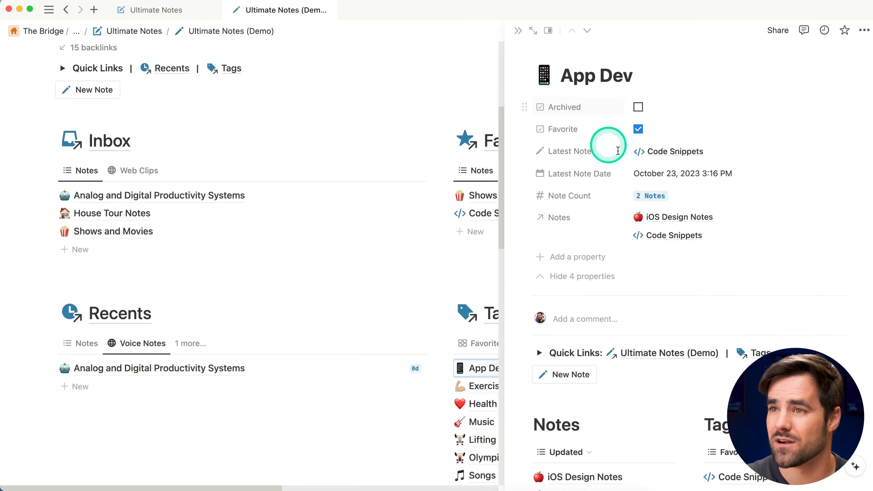
click(700, 197)
drag(634, 292, 445, 236)
key(super+c)
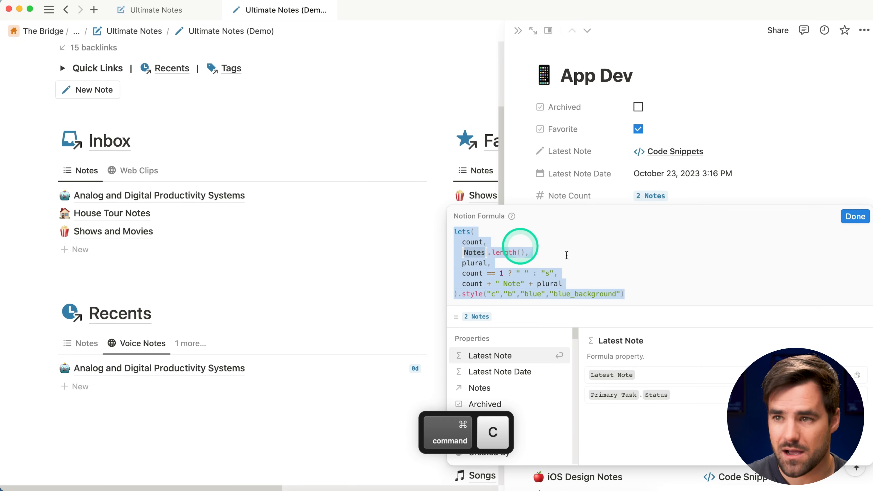
click(855, 216)
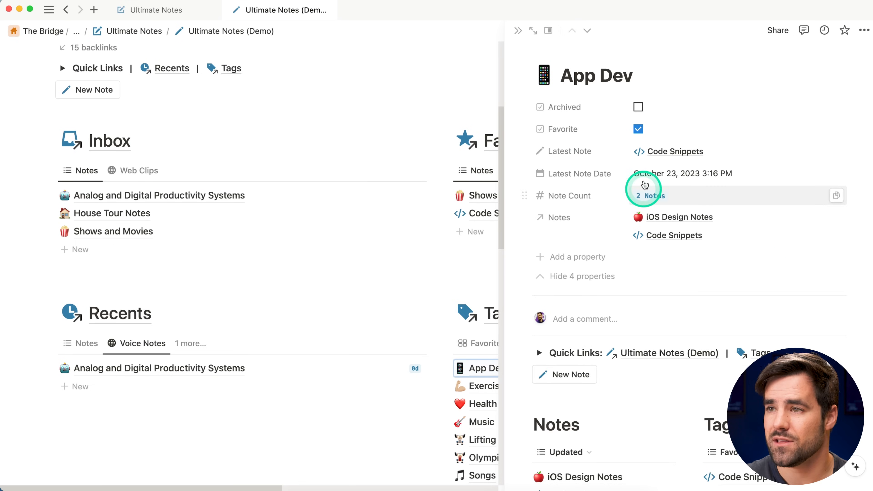
Add a formula property named Note Count with a number icon to the Bugs tag in Ultimate Notes.
click(213, 10)
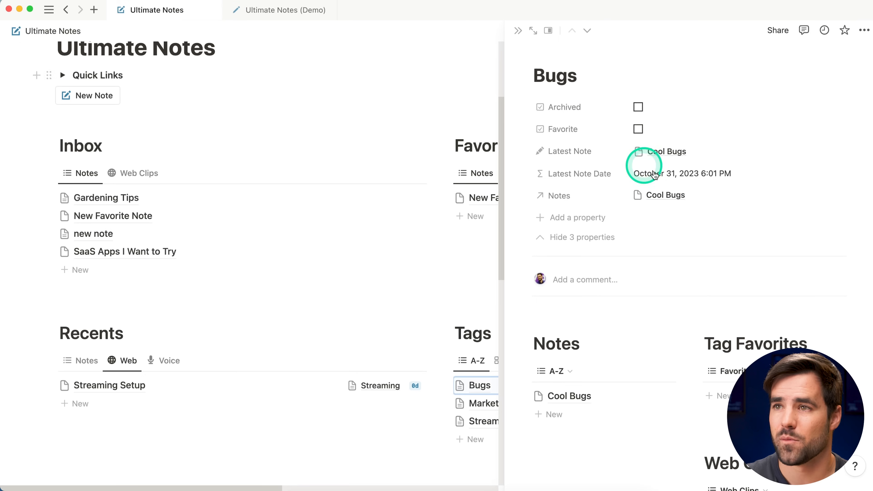
click(594, 217)
text(form)
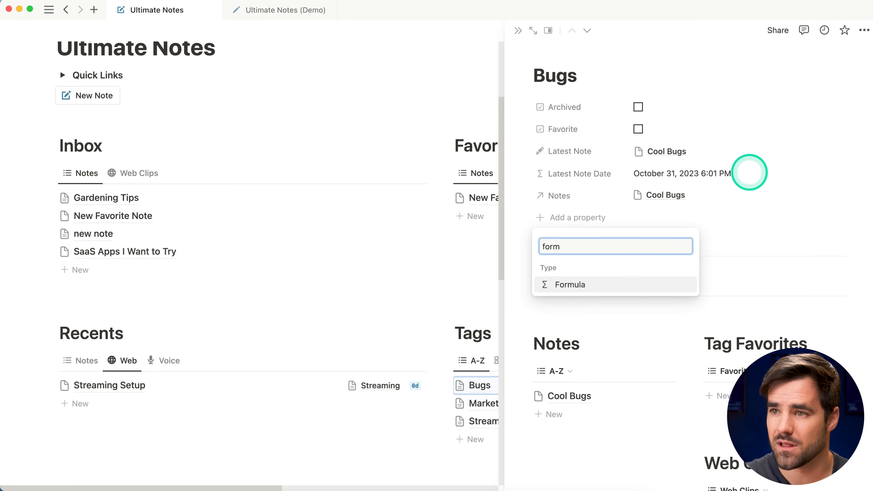
key(Return)
text(Note Count)
click(546, 177)
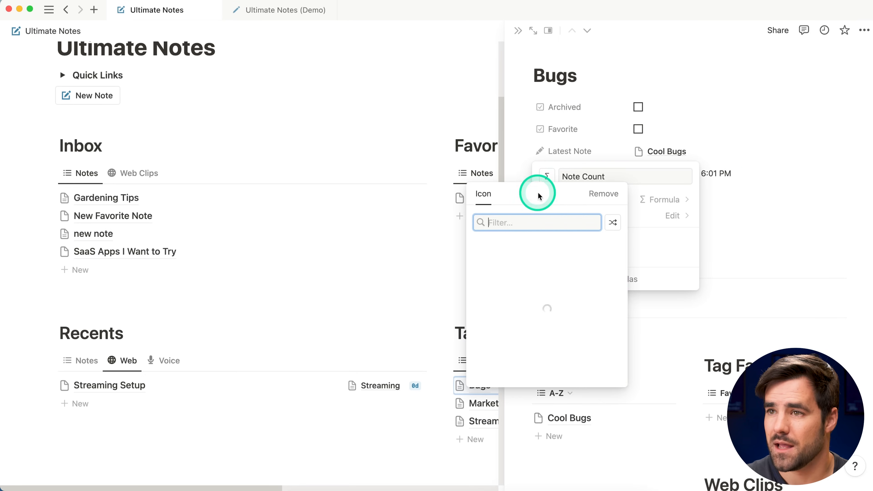
text(um)
key(Return)
click(836, 190)
Paste the copied note-counting formula, with its singular/plural label and blue styling, into the Note Count property and save it.
click(676, 192)
key(super+v)
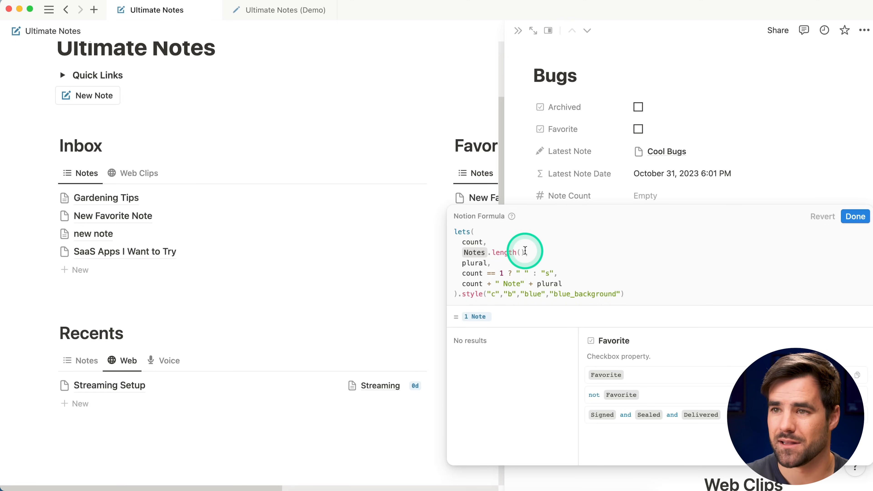
click(464, 321)
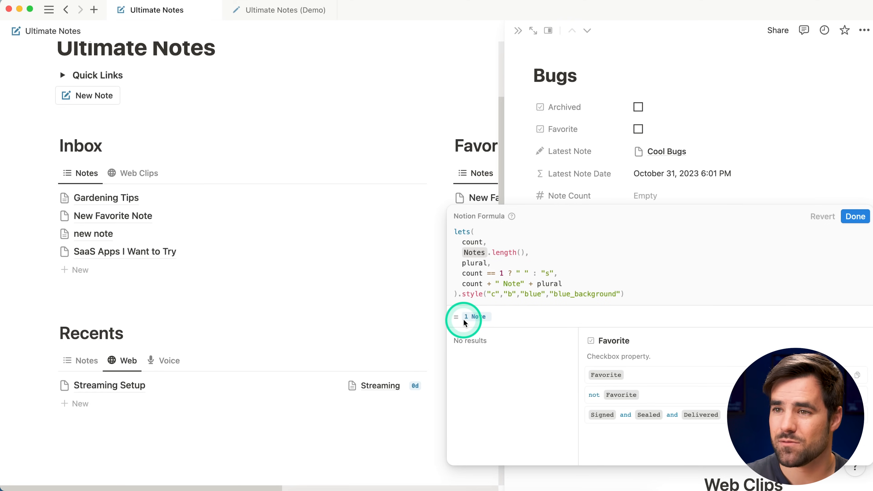
click(854, 216)
click(727, 224)
Collapse the hidden properties, set the visibility of Note Count to Always hide, and close the Bugs page.
click(551, 259)
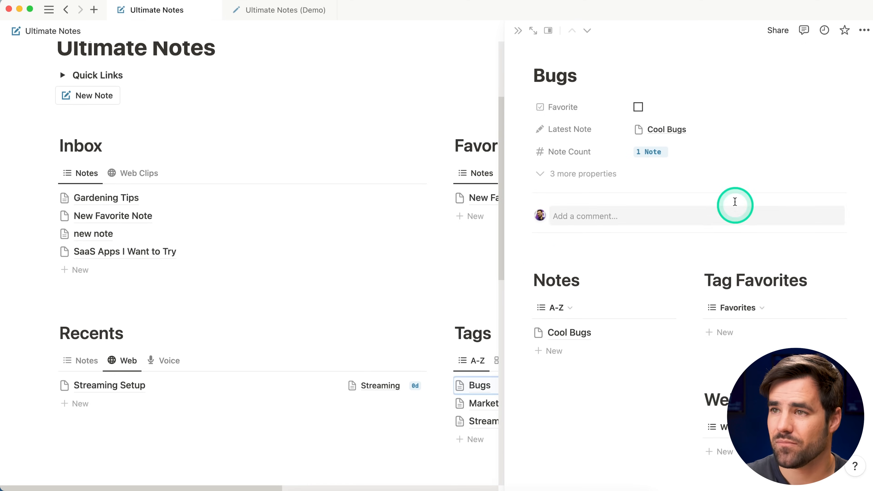
click(524, 152)
mouse_move(584, 213)
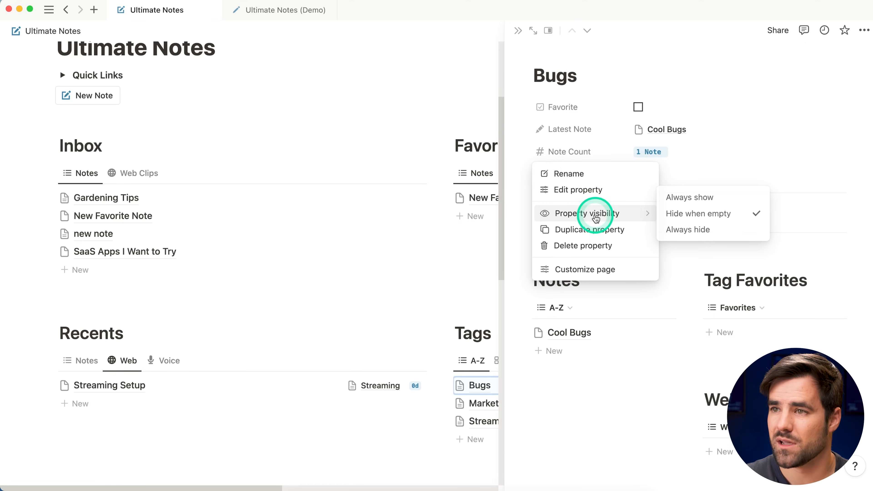
click(701, 227)
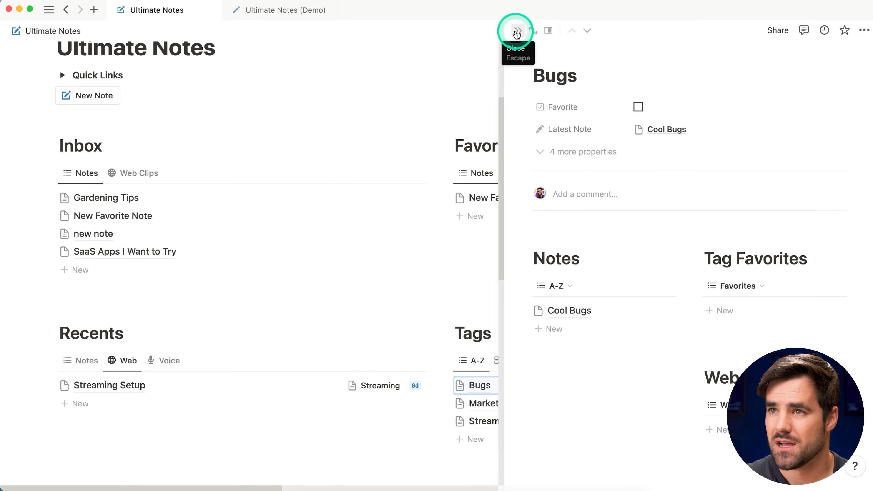
click(518, 34)
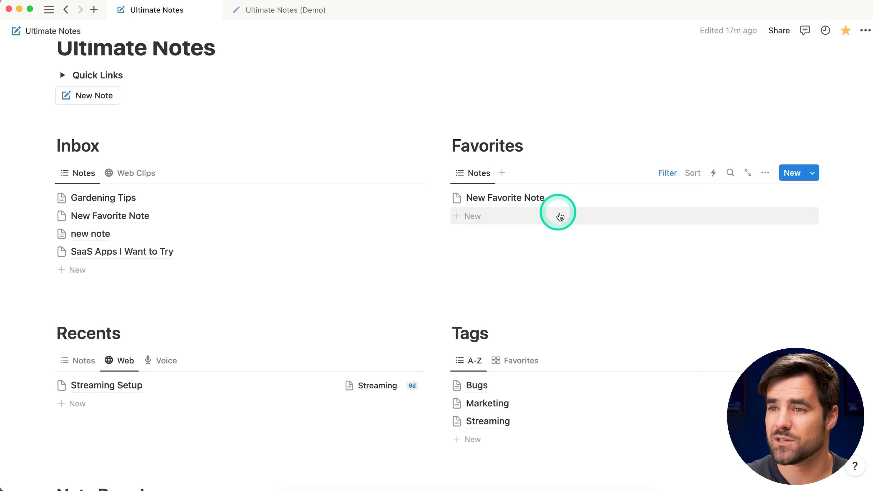
Show the Latest Note and Note Count properties in the A-Z view of the Tags database.
scroll(560, 214, down, 3)
scroll(510, 315, down, 5)
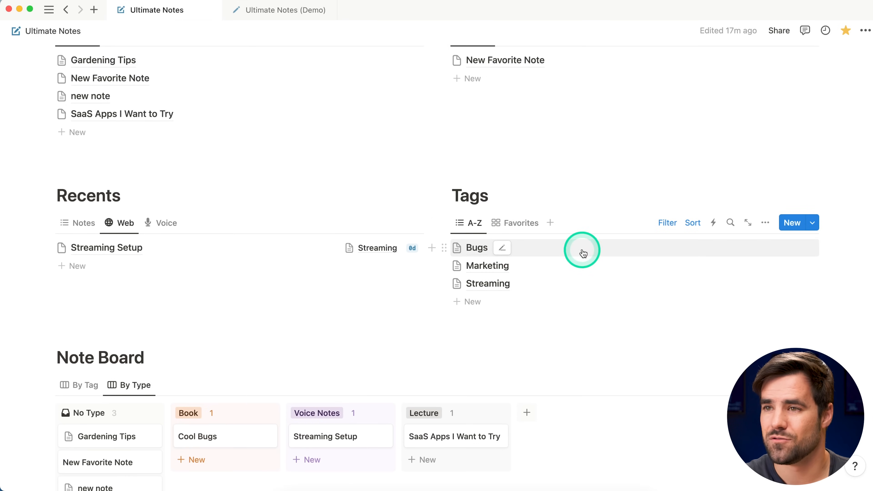
click(765, 223)
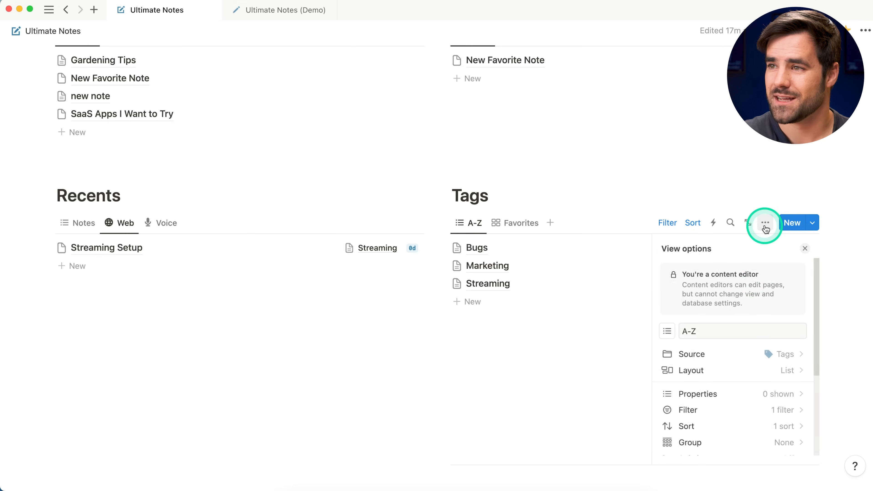
scroll(752, 282, down, 4)
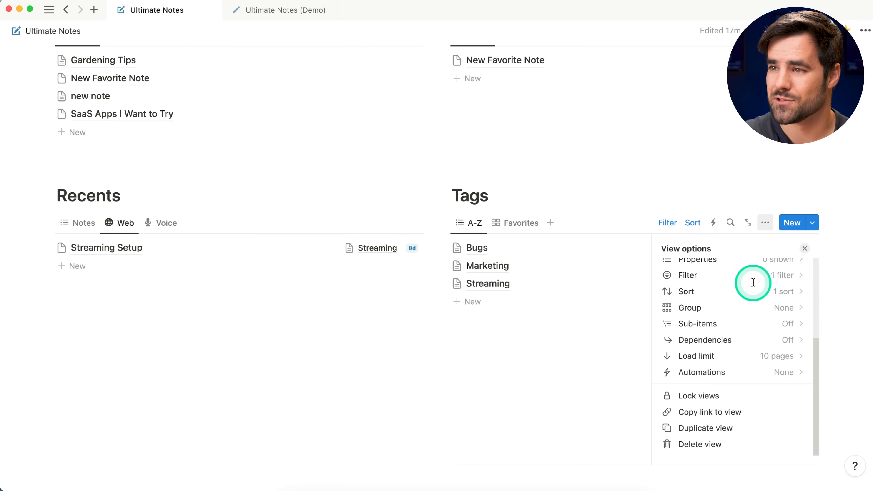
click(739, 267)
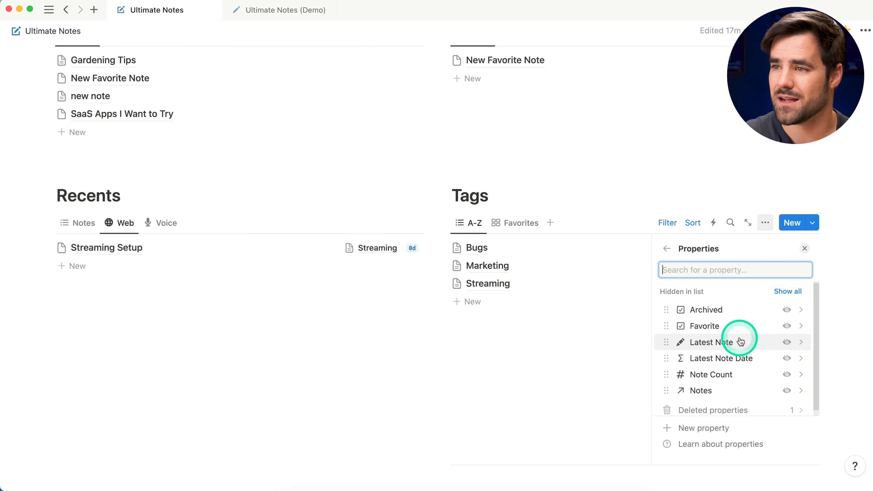
click(787, 345)
click(787, 396)
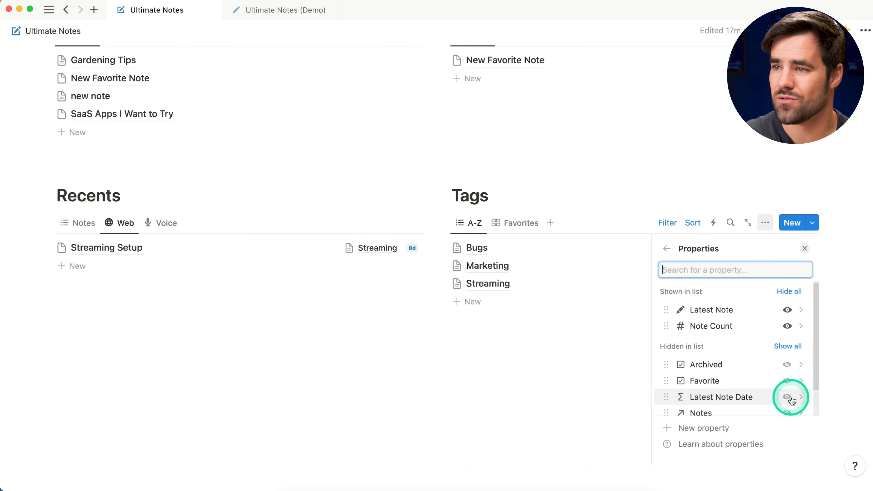
click(804, 248)
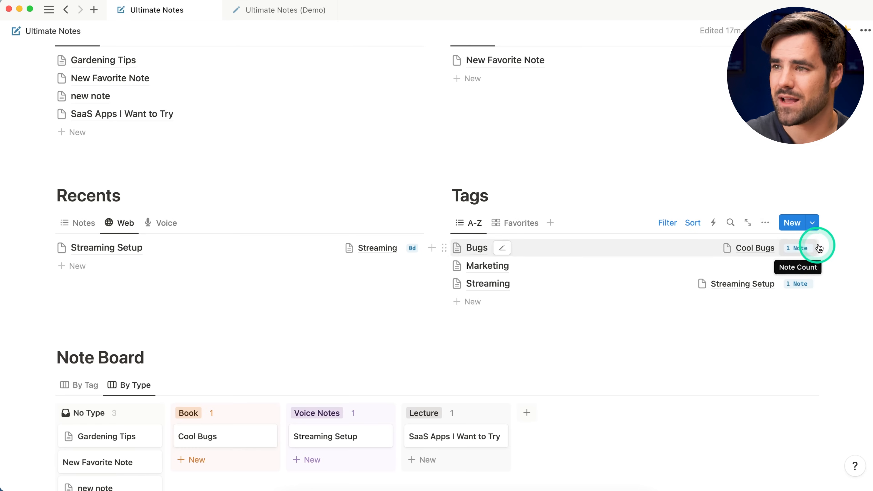
Compare the Tags section with the one in the Ultimate Notes (Demo) version and return to Ultimate Notes.
click(278, 11)
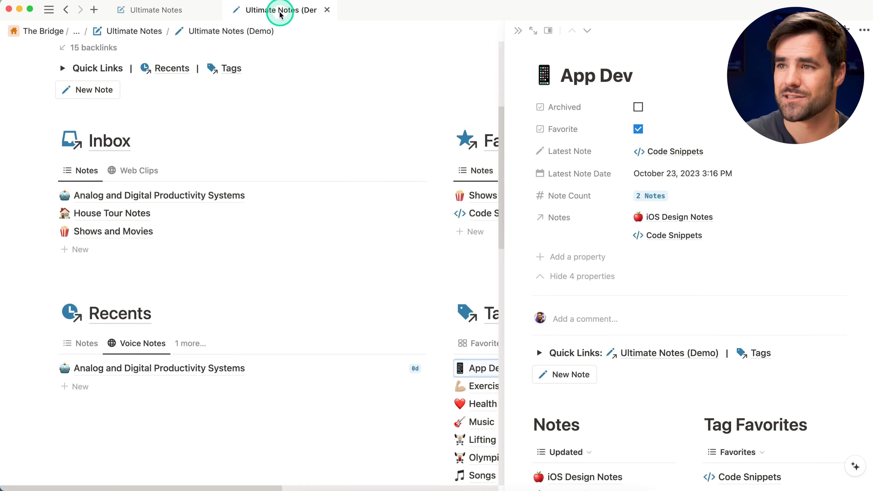
key(Escape)
scroll(665, 296, down, 3)
click(144, 11)
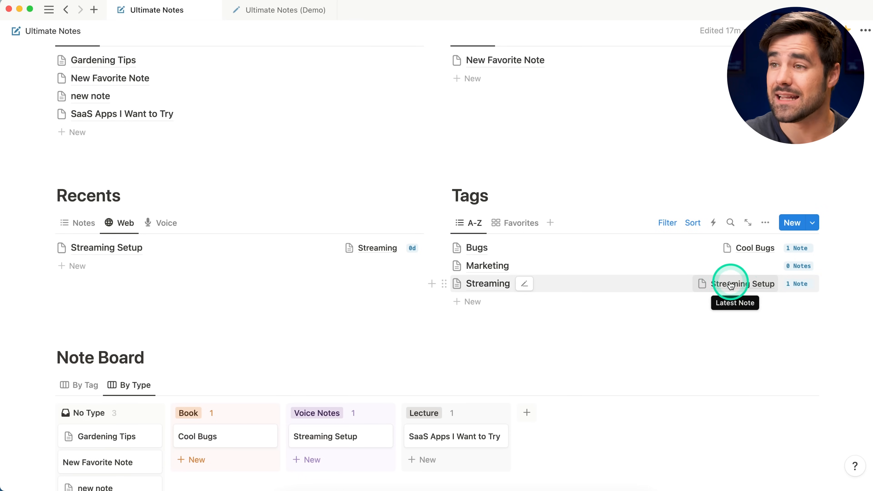
Open the Streaming Setup note and, in the page customization for Notes, set Archived, Created time and Edited time to Always hide.
click(738, 284)
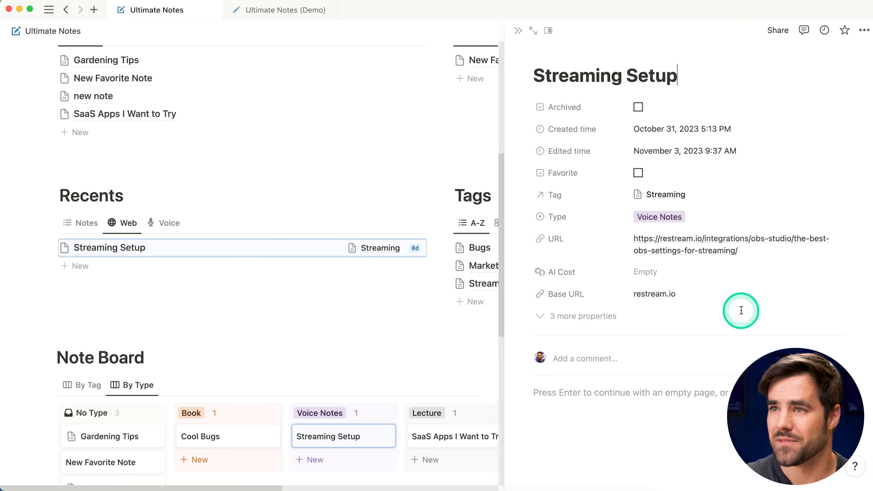
click(863, 31)
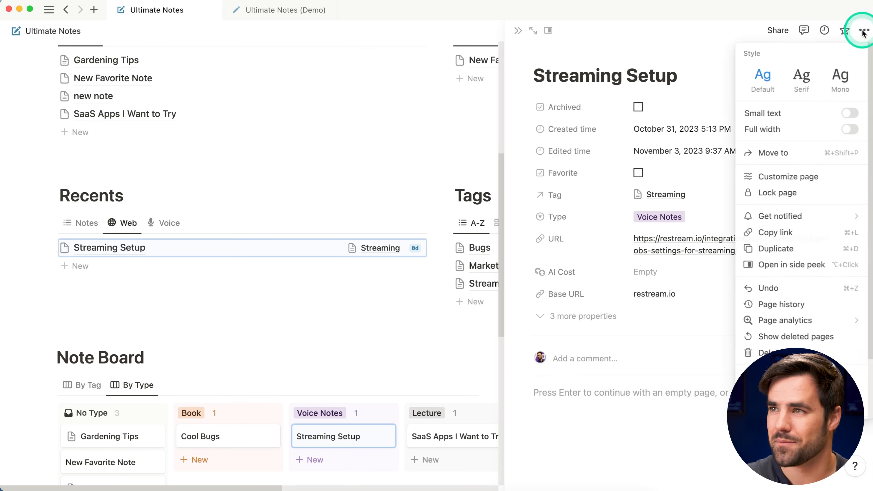
click(808, 178)
click(824, 163)
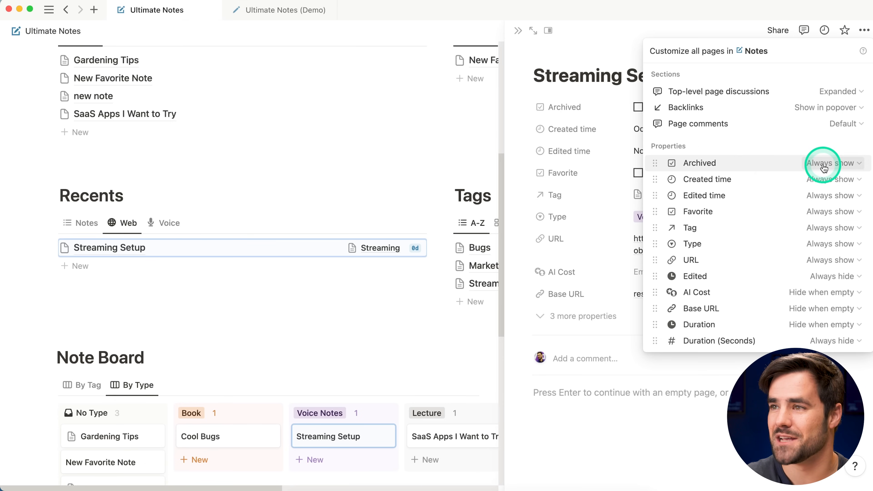
click(803, 202)
click(830, 179)
click(821, 213)
click(827, 196)
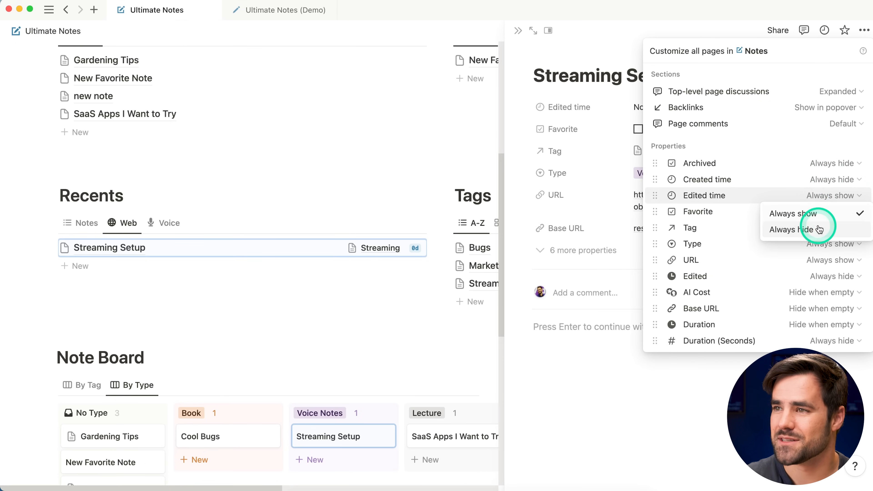
click(819, 220)
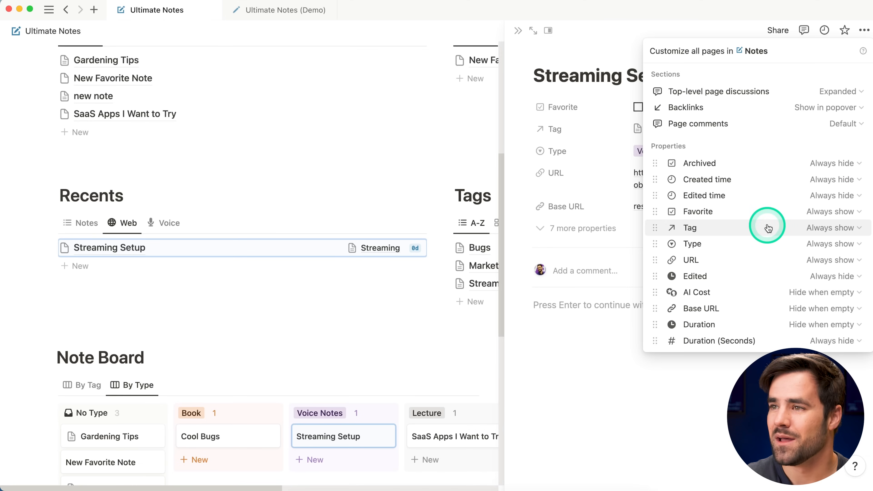
Try displaying the Tag relation as a page section on the Notes pages.
click(839, 230)
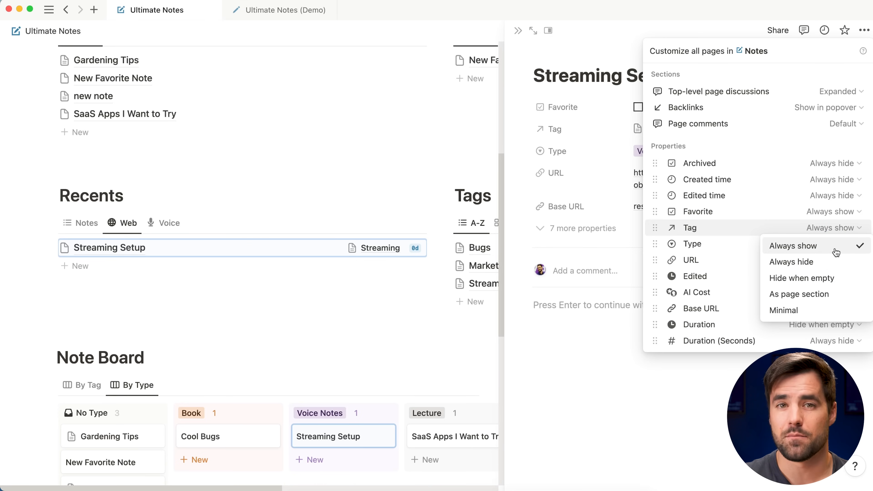
click(820, 300)
click(711, 31)
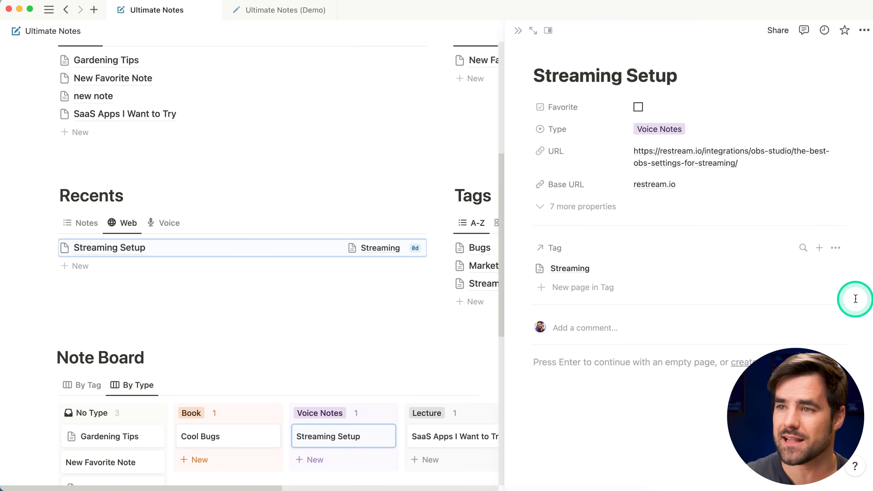
In the page customization for Notes, set the display of the Tag relation to Minimal.
click(863, 30)
click(803, 184)
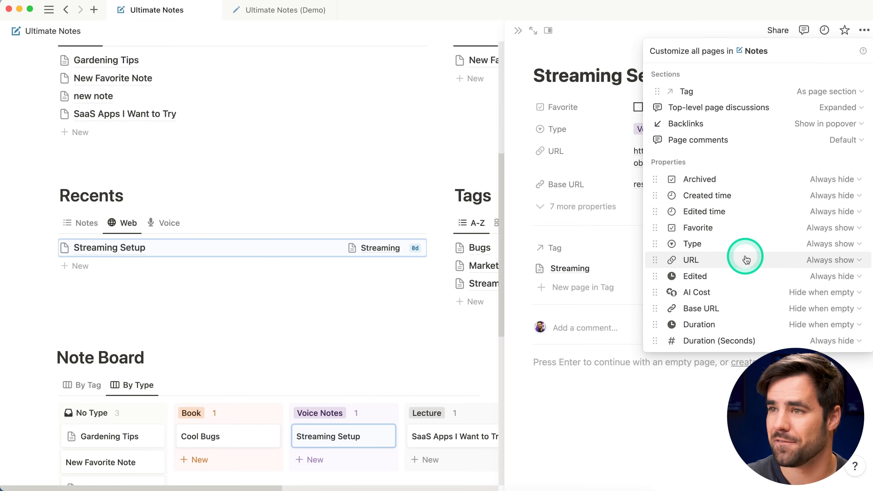
click(838, 91)
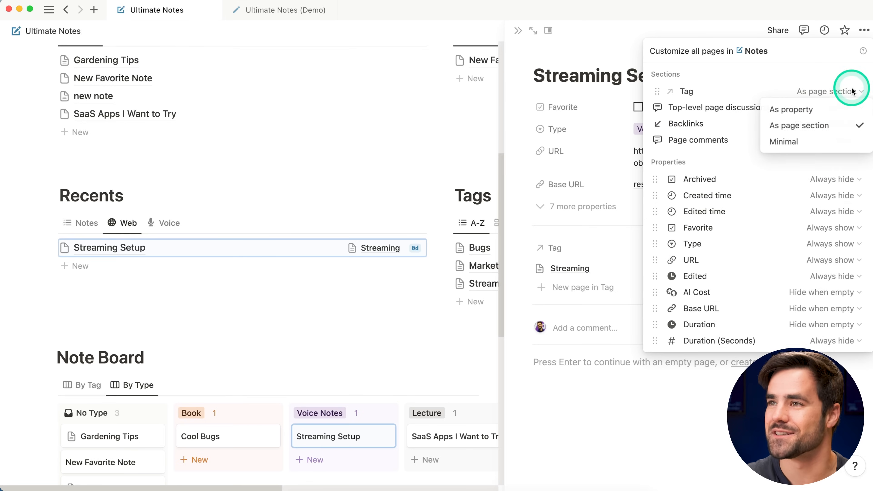
click(801, 141)
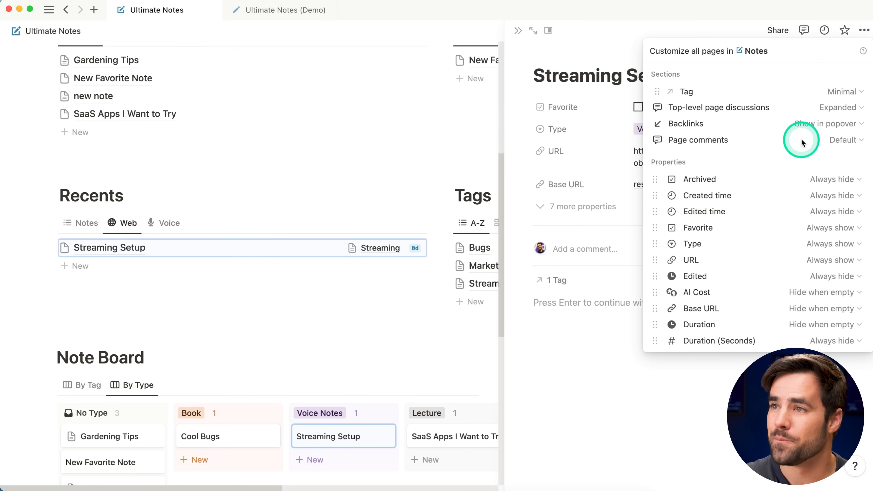
click(620, 38)
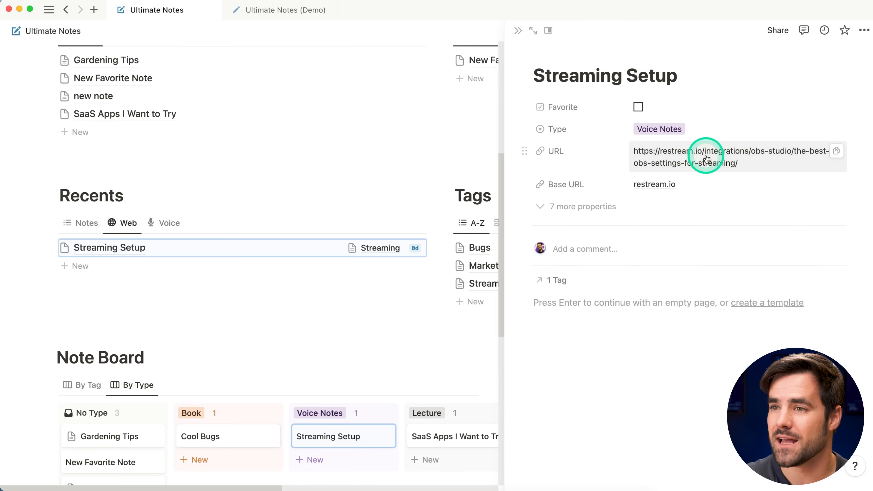
Show Note Count and Latest Note beside the linked pages in the Tag relation of Streaming Setup.
click(560, 283)
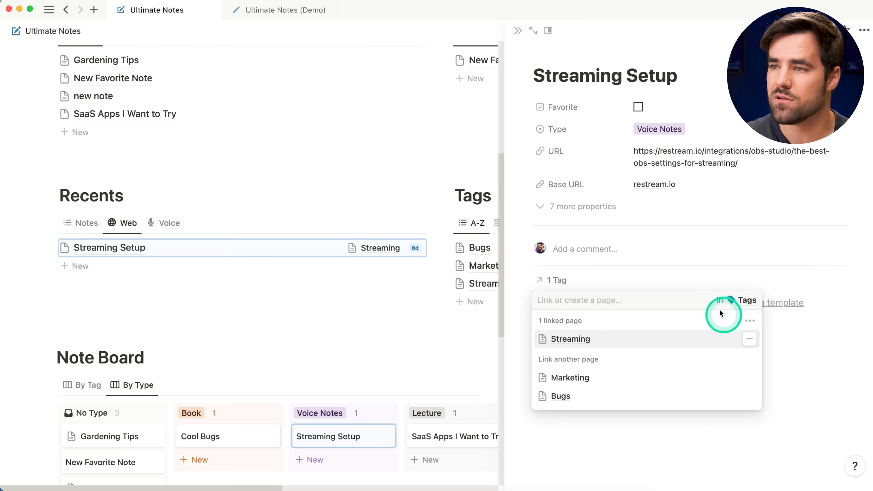
click(751, 322)
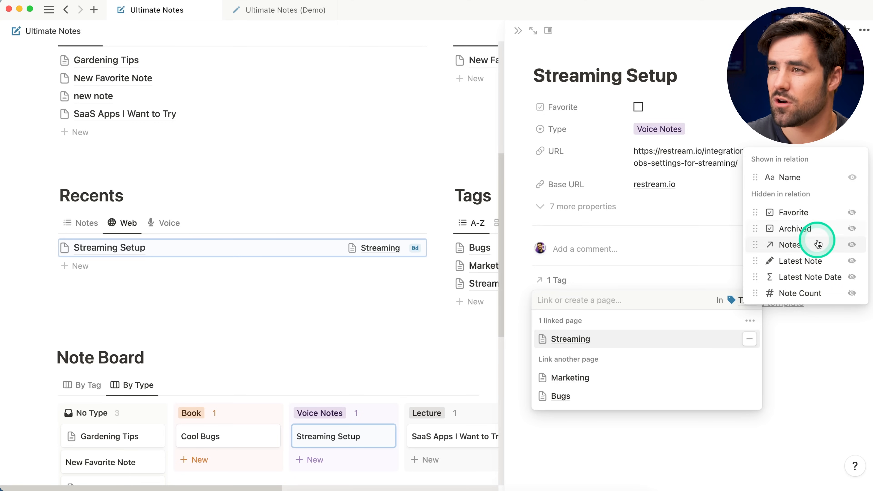
click(852, 293)
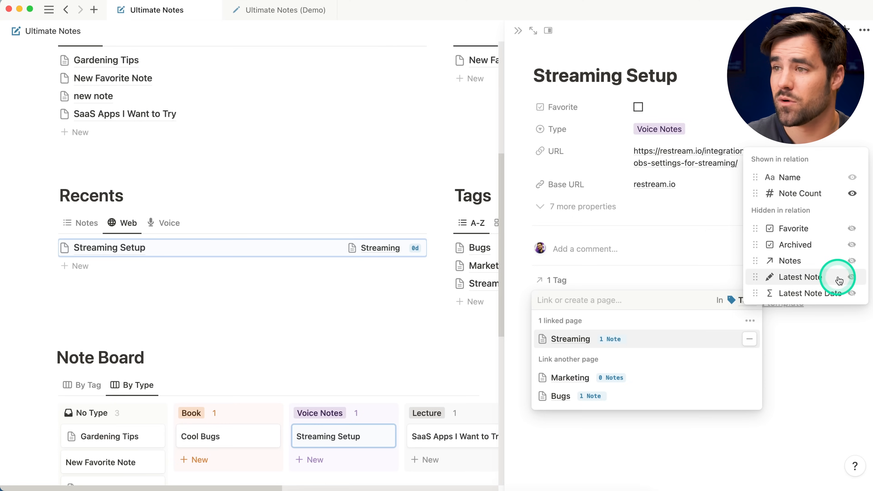
click(854, 277)
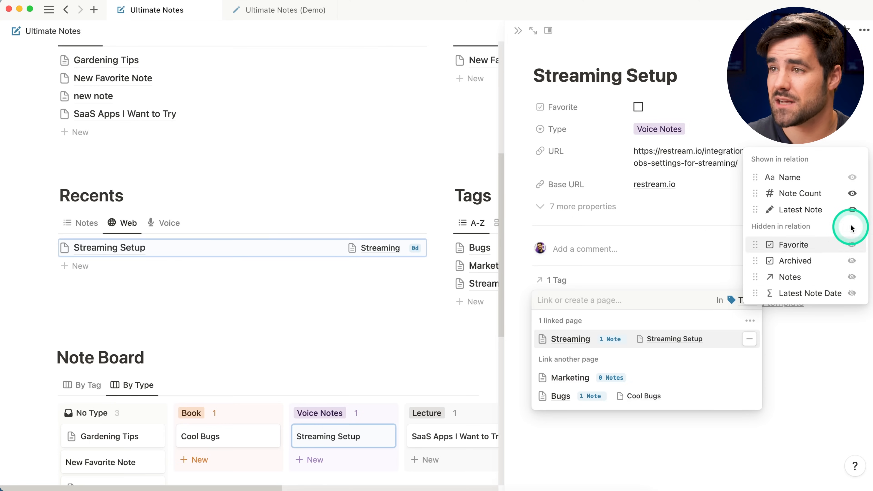
Hide Latest Note in the Tag relation of Streaming Setup, set the Base URL property to Always hide, and close the note.
click(852, 210)
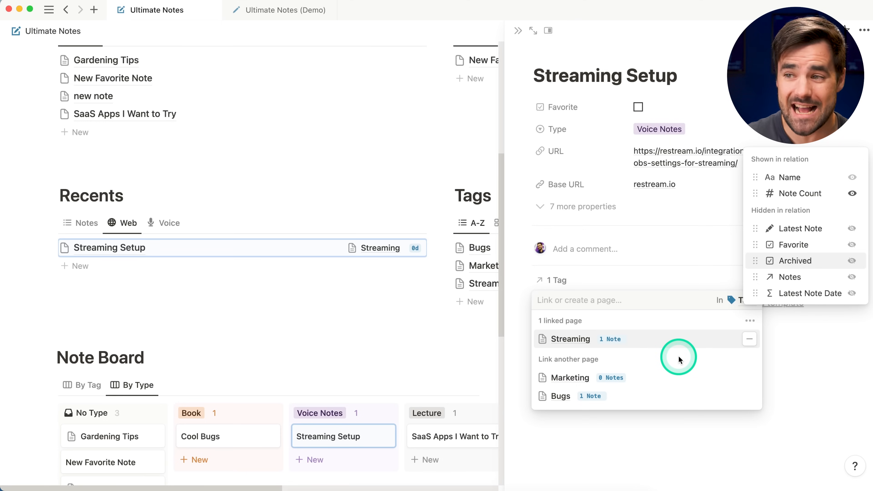
click(812, 370)
click(607, 213)
click(525, 185)
mouse_move(581, 246)
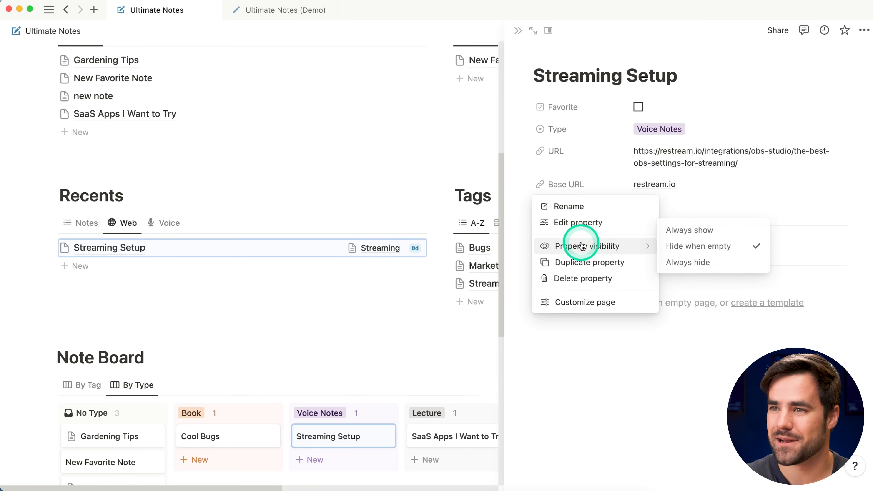
click(723, 262)
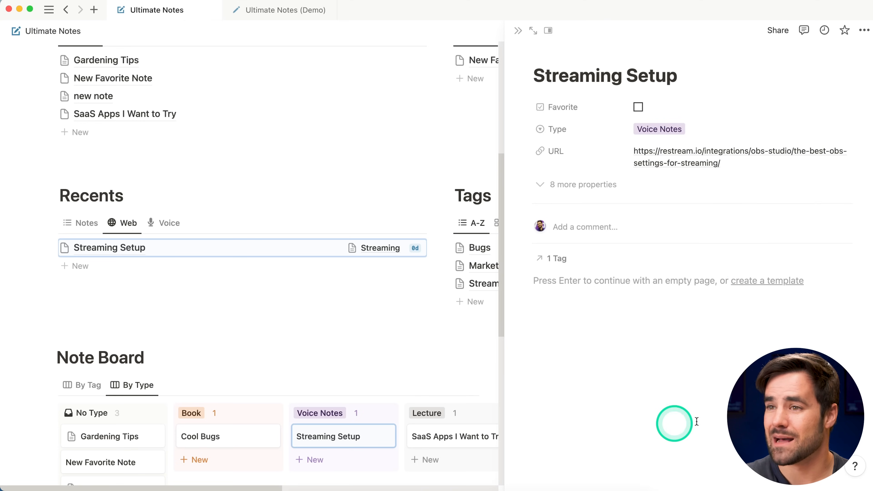
click(518, 30)
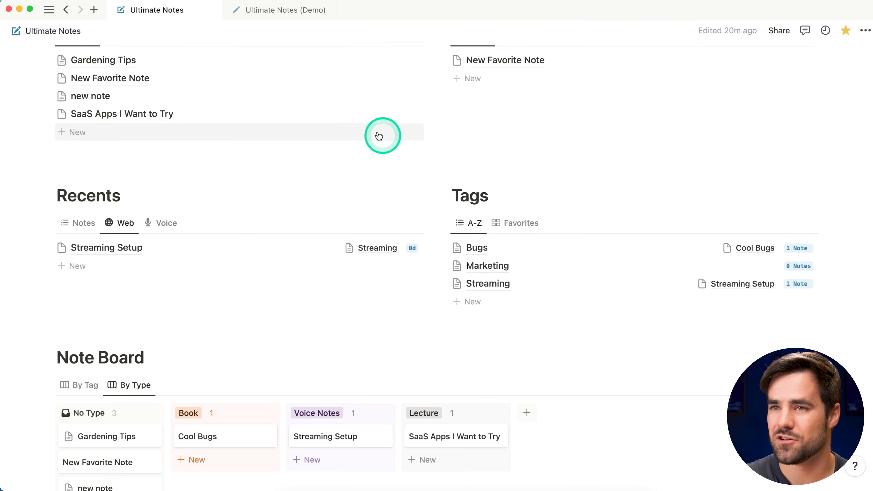
Duplicate the A-Z view of Tags on the Ultimate Notes page, name the copy Recent and give it a clock icon.
click(288, 9)
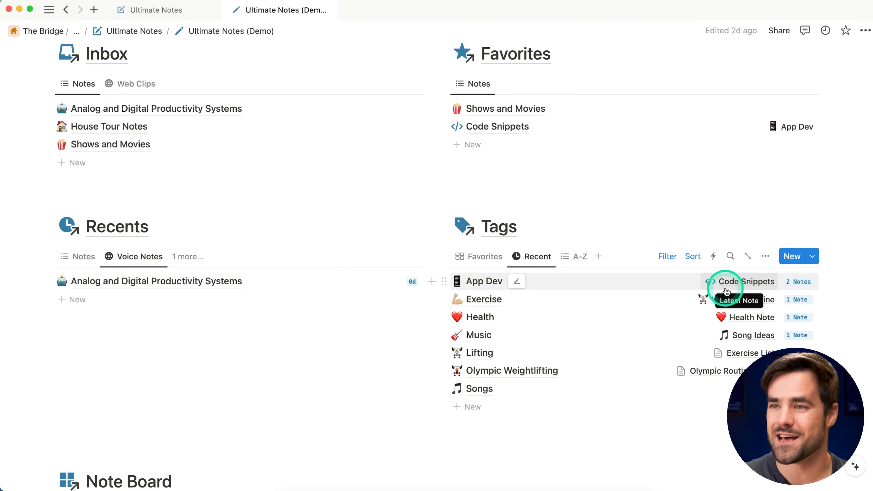
click(168, 7)
click(473, 223)
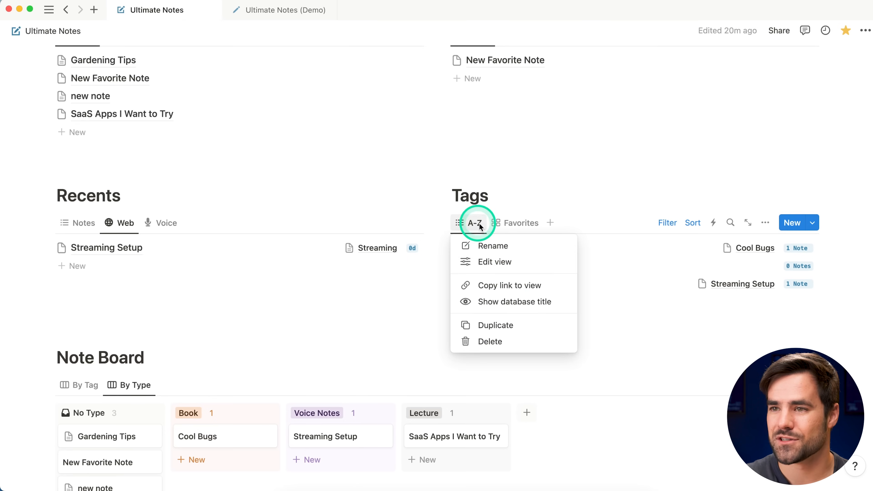
click(502, 325)
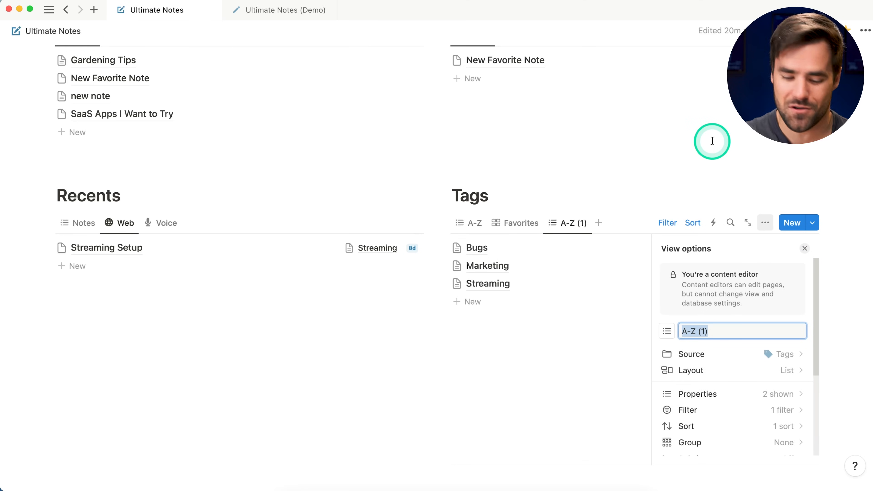
text(Recent)
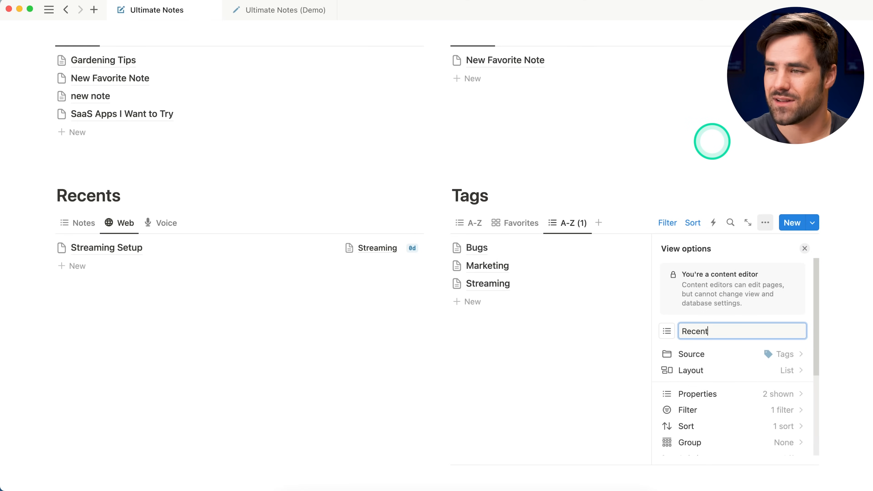
click(667, 331)
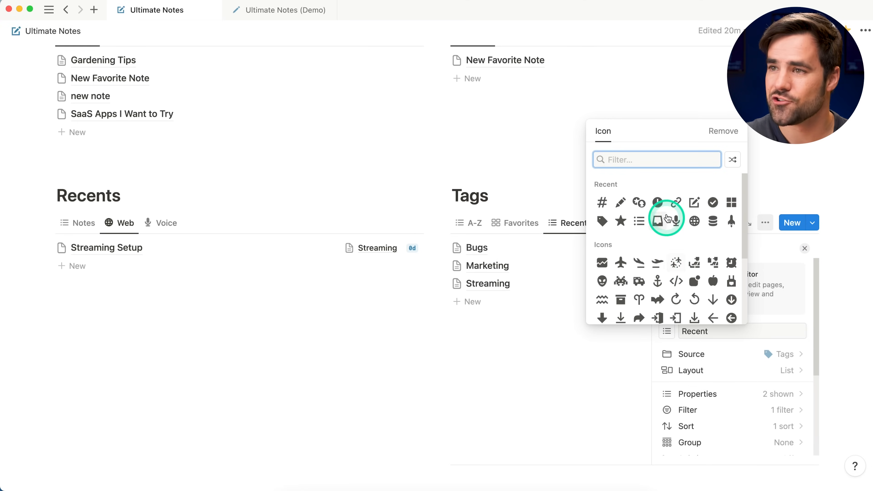
click(657, 202)
click(676, 257)
Sort the Recent view of Tags by Latest Note Date in descending order.
click(692, 222)
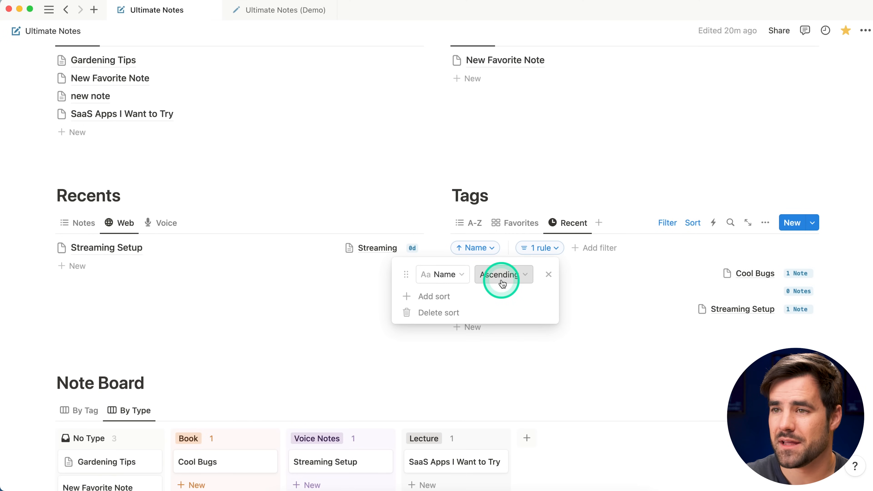
click(460, 275)
click(444, 385)
click(522, 274)
click(510, 310)
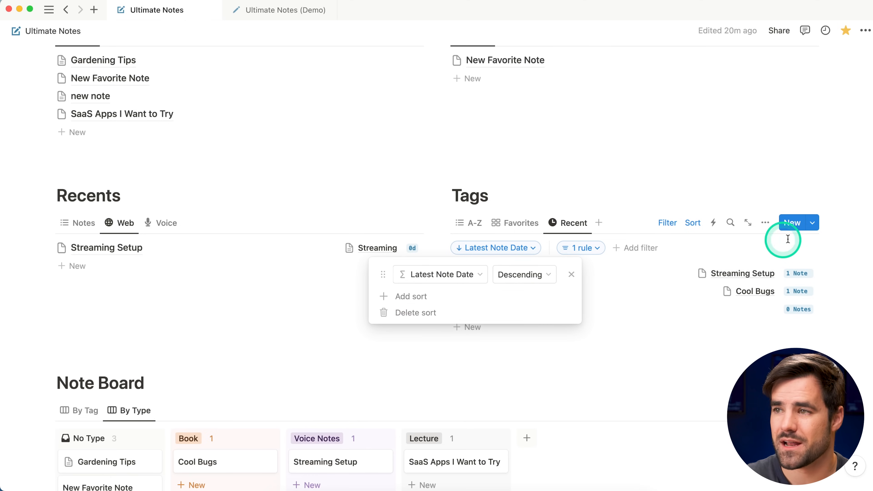
click(840, 211)
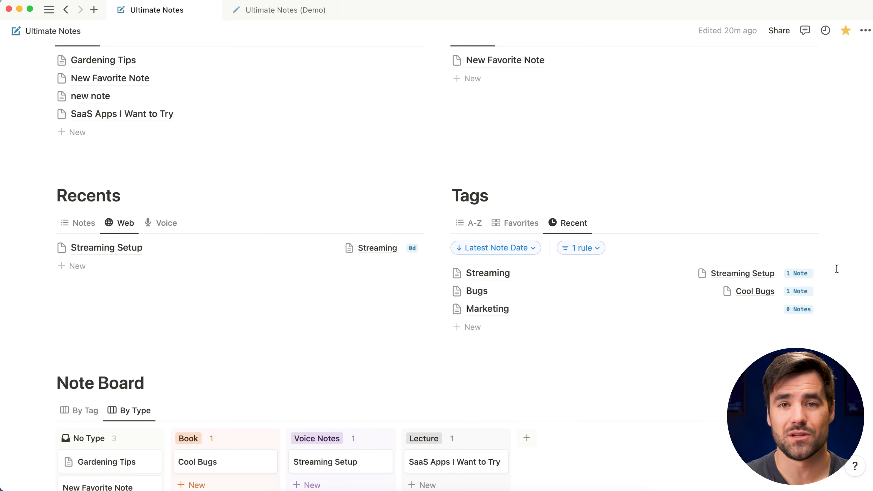
Examine the demo's Inbox subpage and the page links inside its Quick Links toggle.
click(277, 7)
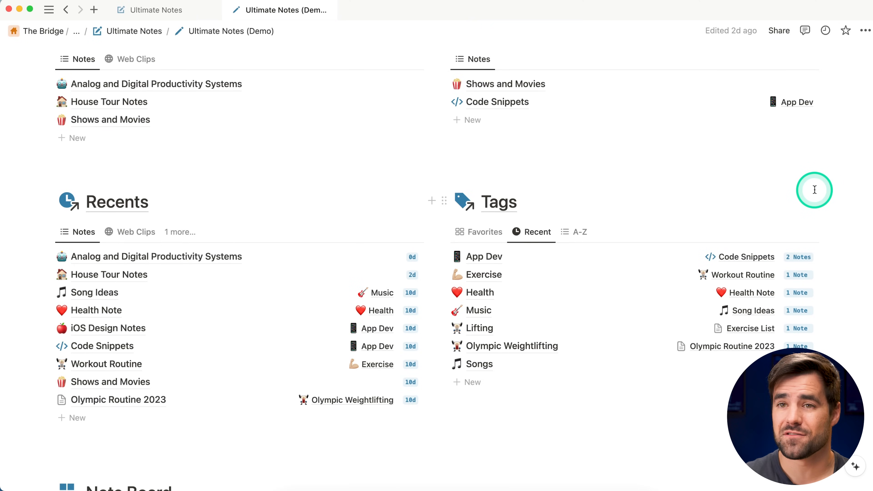
scroll(302, 181, up, 5)
click(86, 105)
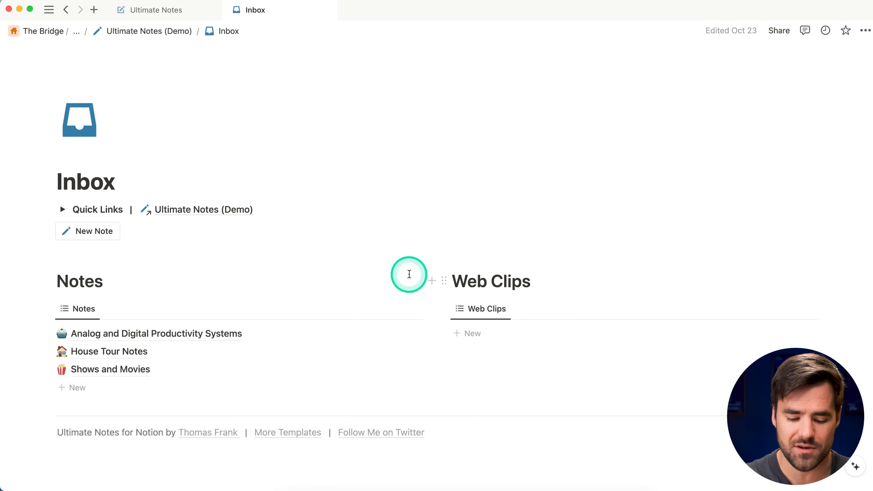
key(super+bracketleft)
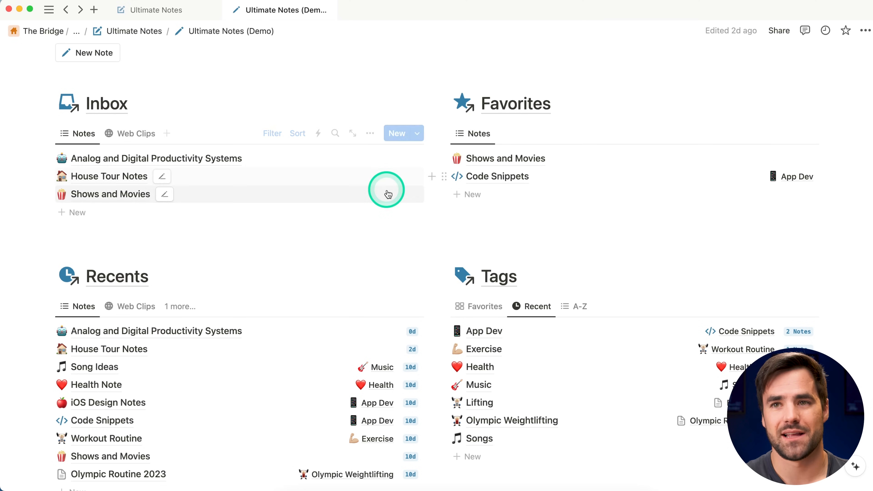
scroll(380, 201, up, 2)
click(63, 74)
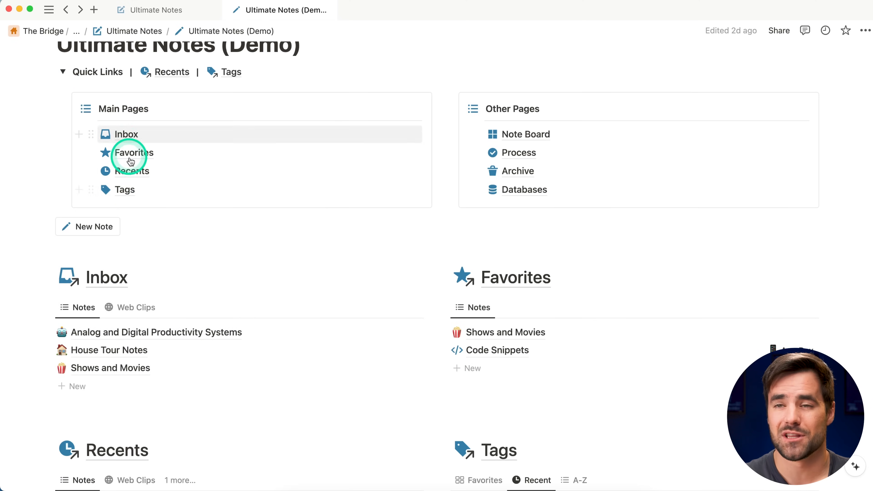
scroll(151, 136, up, 1)
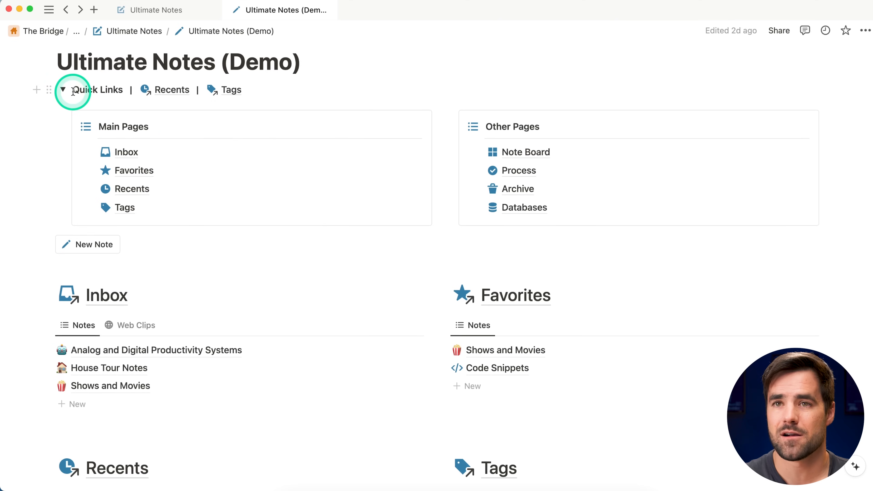
click(63, 90)
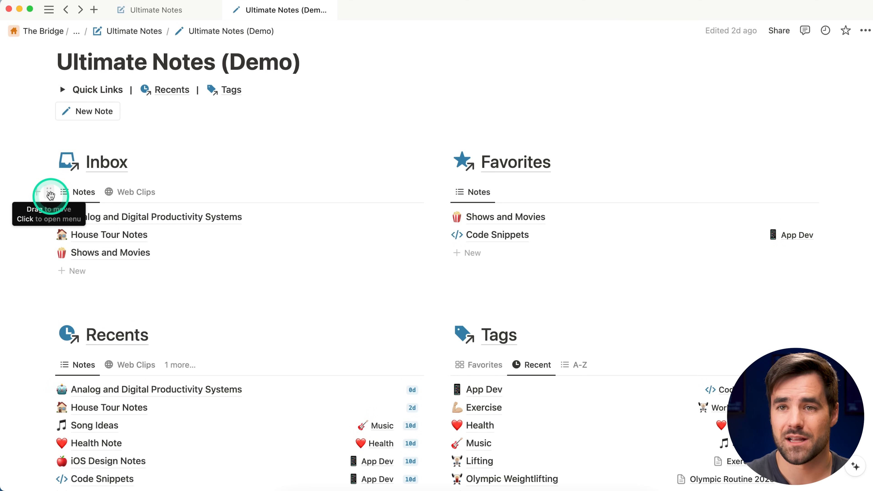
Copy the demo's Inbox notes view, compare it with the Inbox subpage, and return to the Ultimate Notes page.
click(49, 192)
click(302, 143)
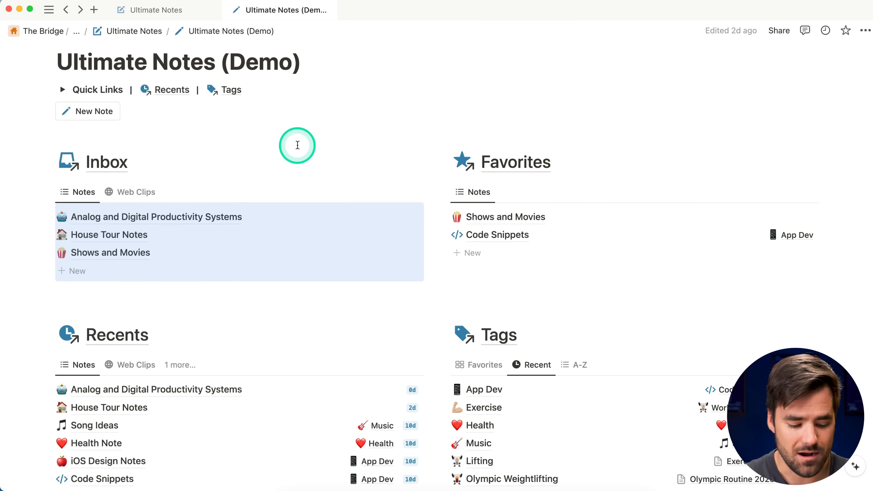
key(super+c)
click(118, 168)
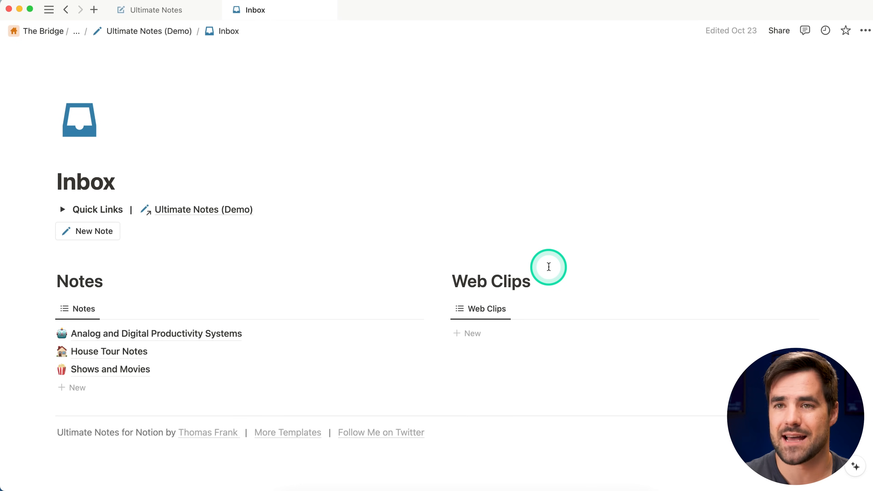
key(super+bracketleft)
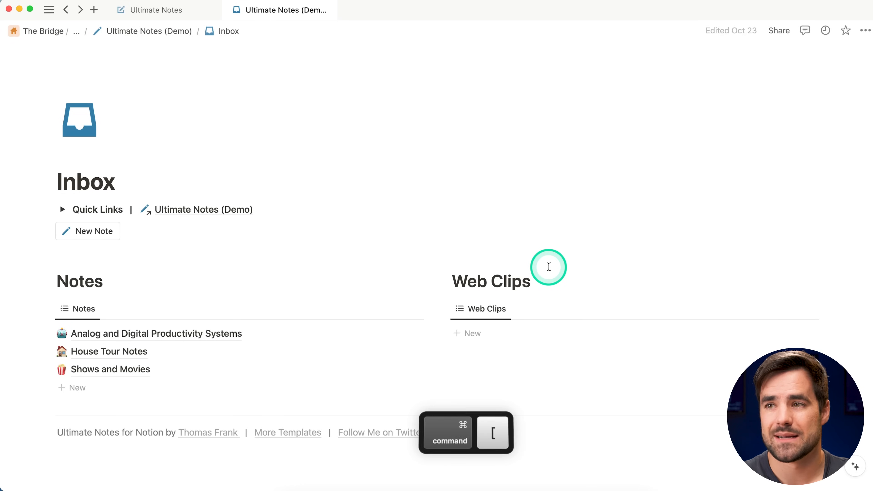
click(164, 14)
click(854, 171)
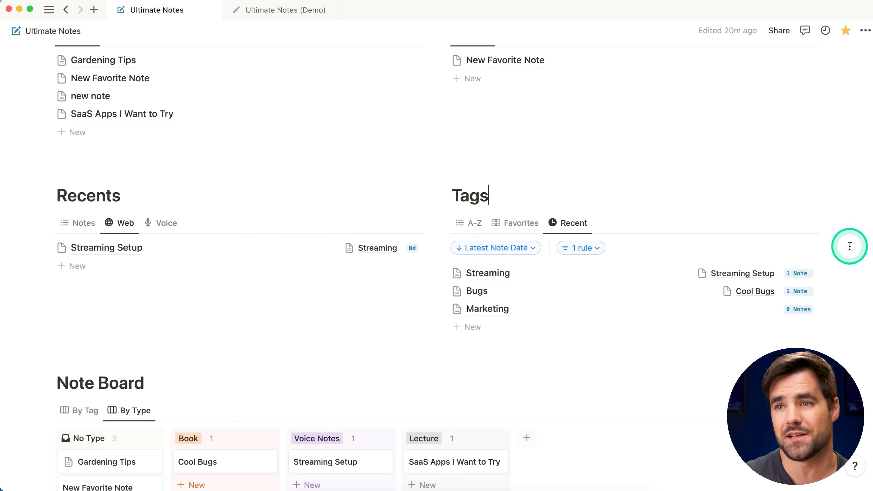
scroll(74, 127, up, 2)
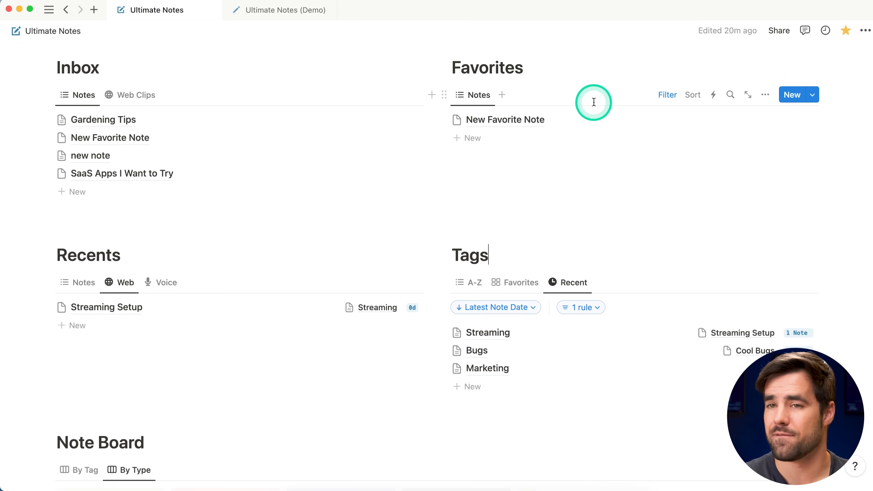
scroll(428, 287, down, 5)
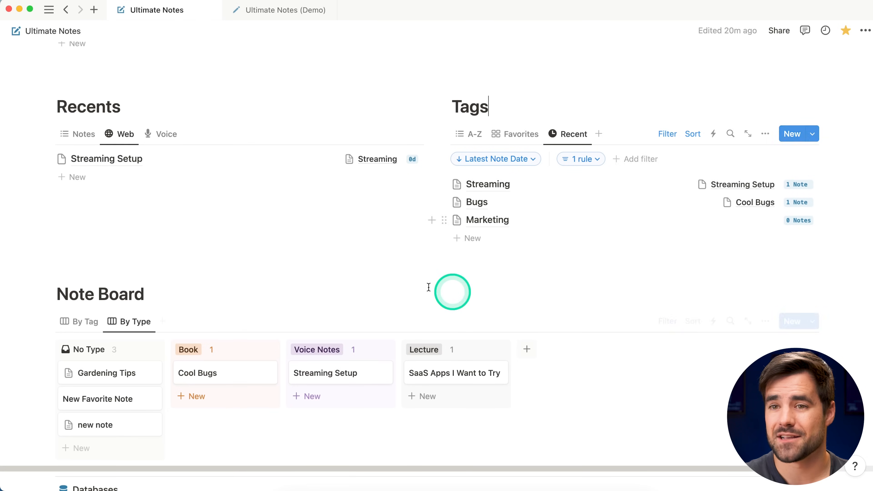
scroll(851, 289, up, 3)
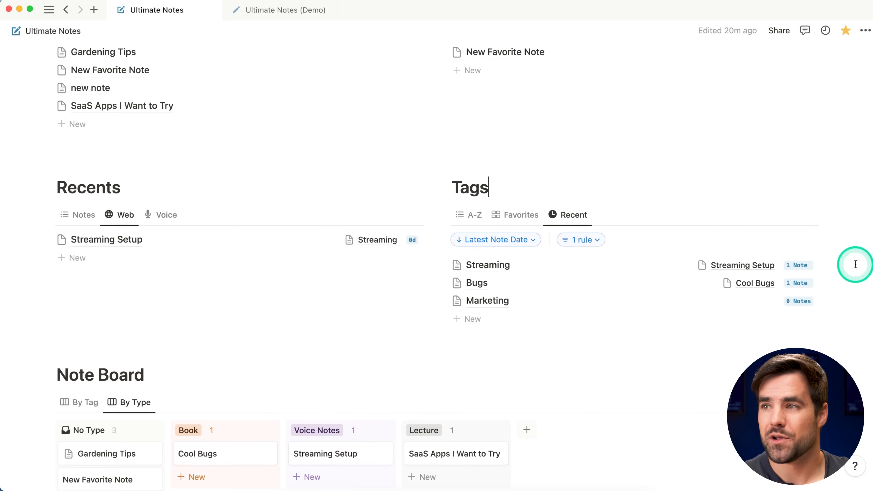
scroll(856, 264, up, 3)
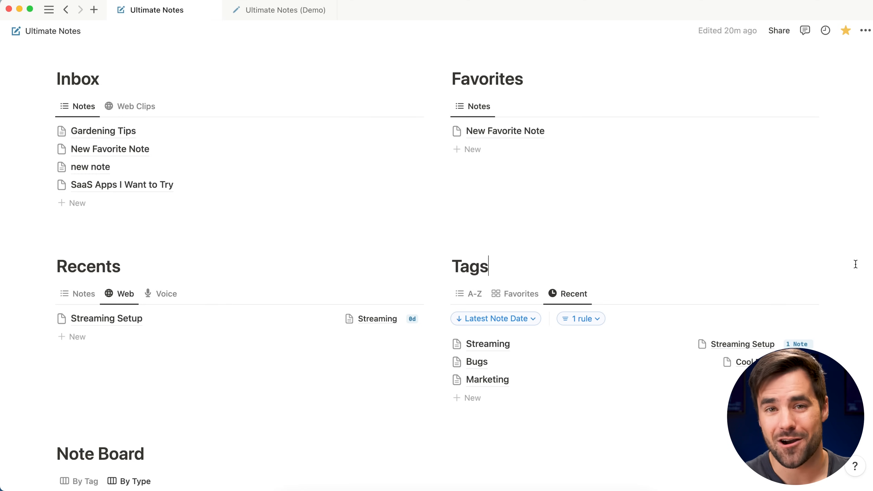
click(853, 266)
scroll(854, 266, up, 1)
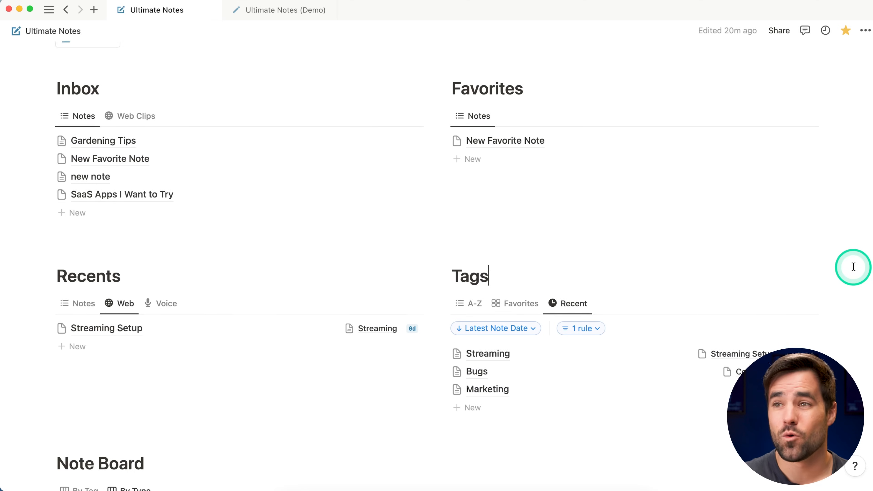
Review the Gardening Tips note from the Inbox and the latest note linked to the Streaming tag, closing each one.
click(107, 145)
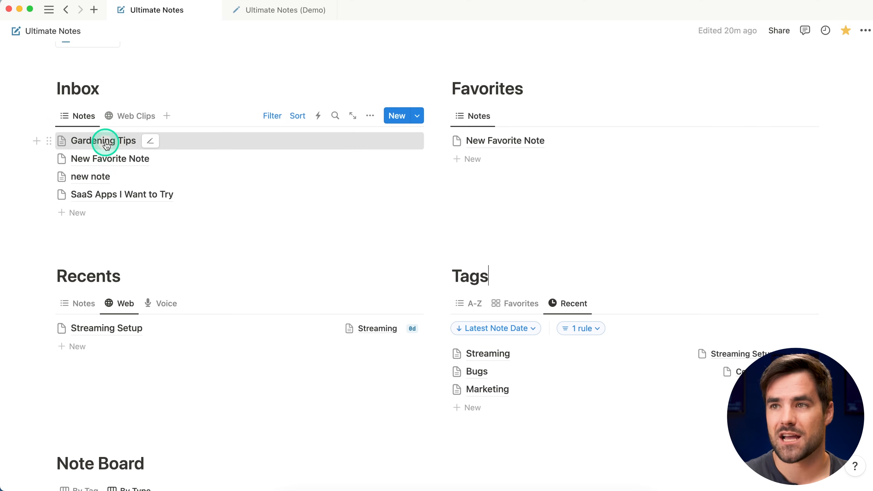
click(615, 455)
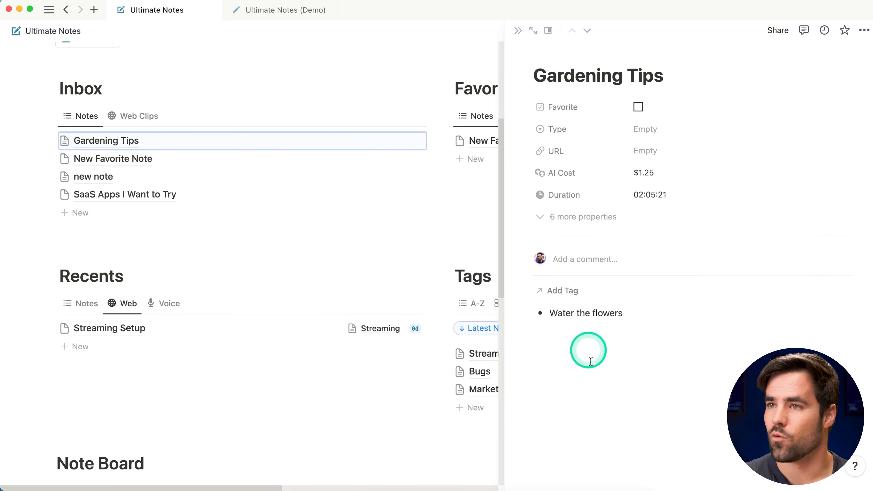
click(518, 31)
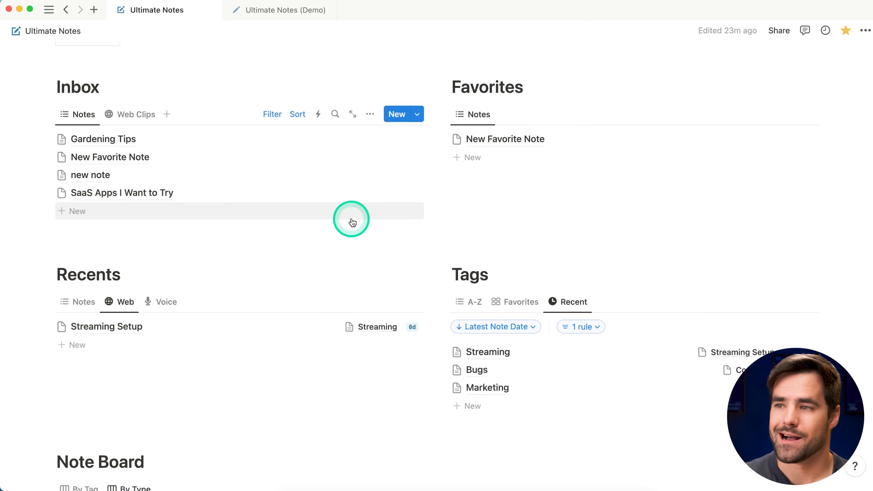
scroll(357, 217, down, 2)
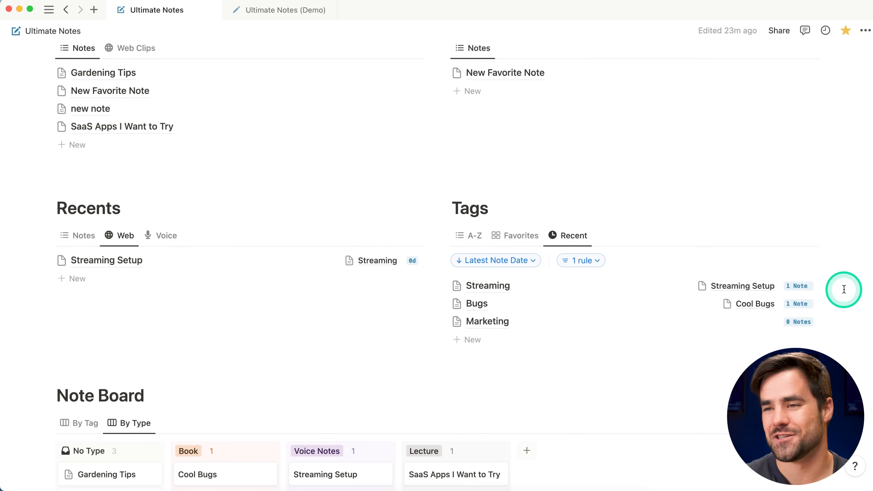
scroll(624, 362, down, 1)
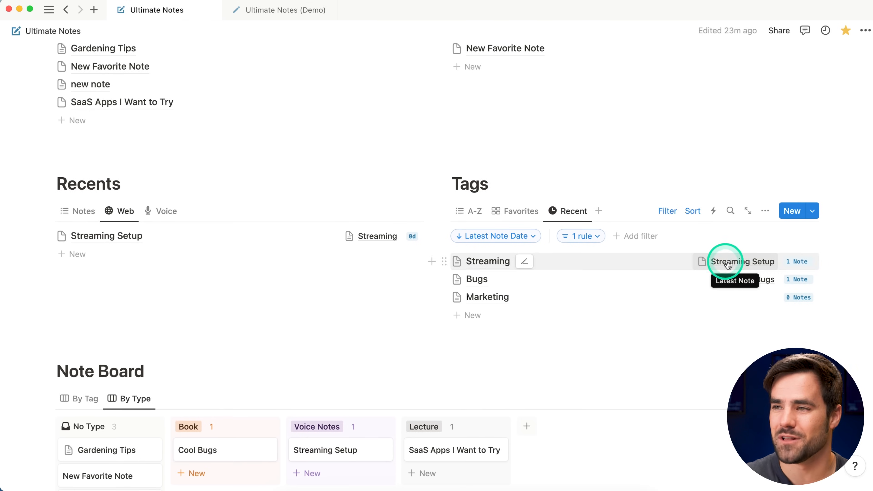
click(738, 262)
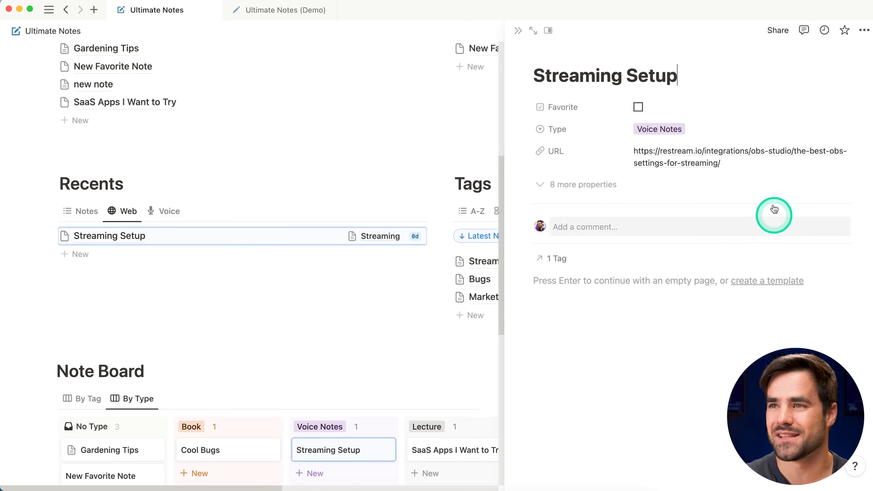
click(518, 32)
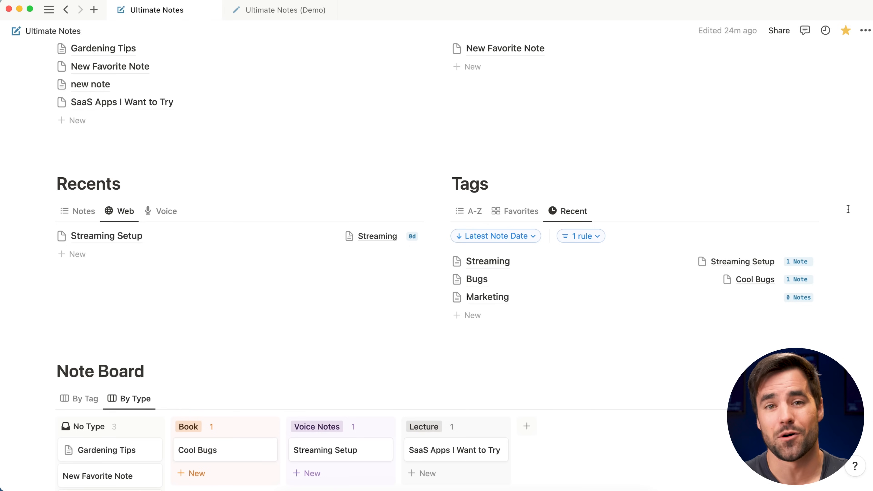
click(254, 10)
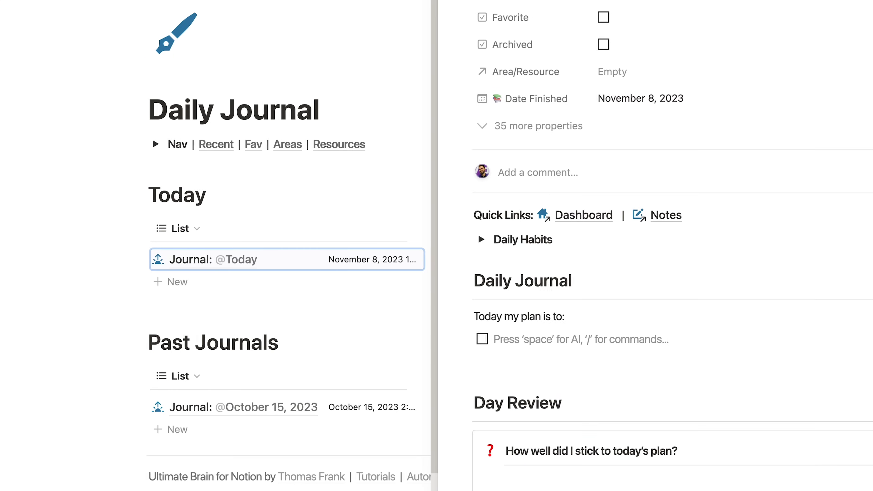
Fill today's journal plan with the to-do "Take the dog for a walk" and begin a second one with "Hit the".
text(Take the dog for a walk)
key(Return)
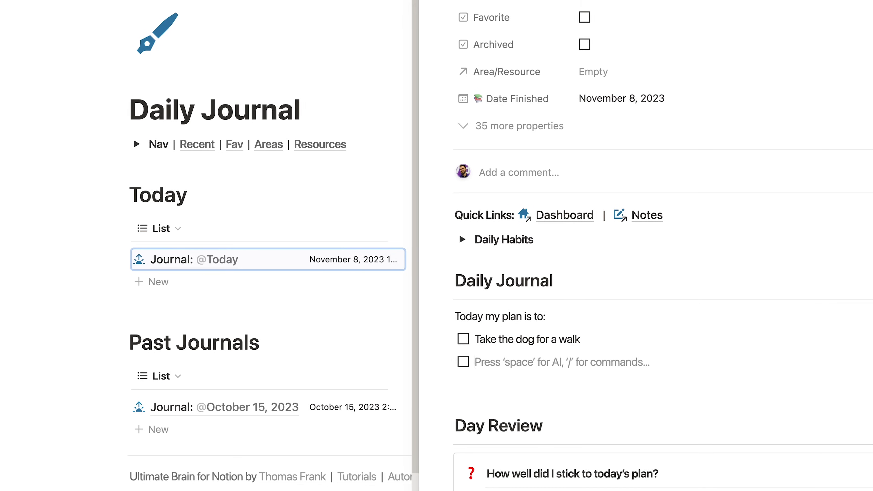
text(Hit the)
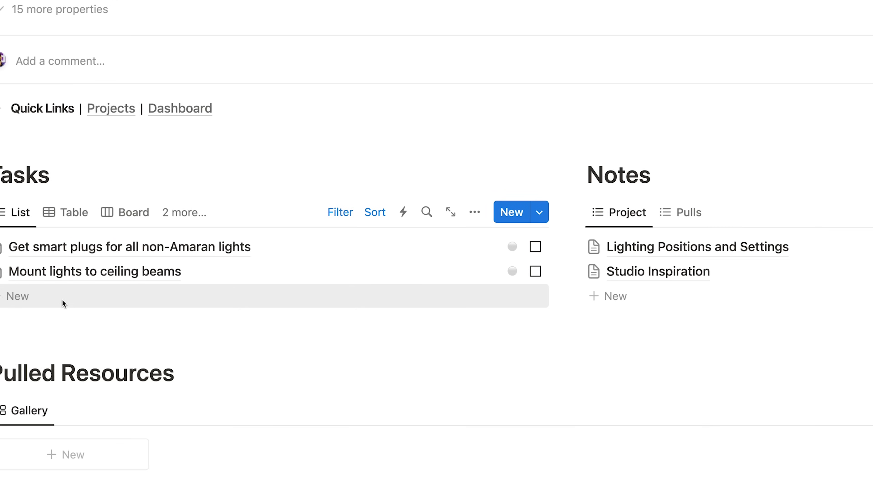
Add a task named "Test atmospheric spray against cyc wall" to the Studio Redesign project's task list.
click(62, 301)
text(Test atmospheric spray against cyc wall b)
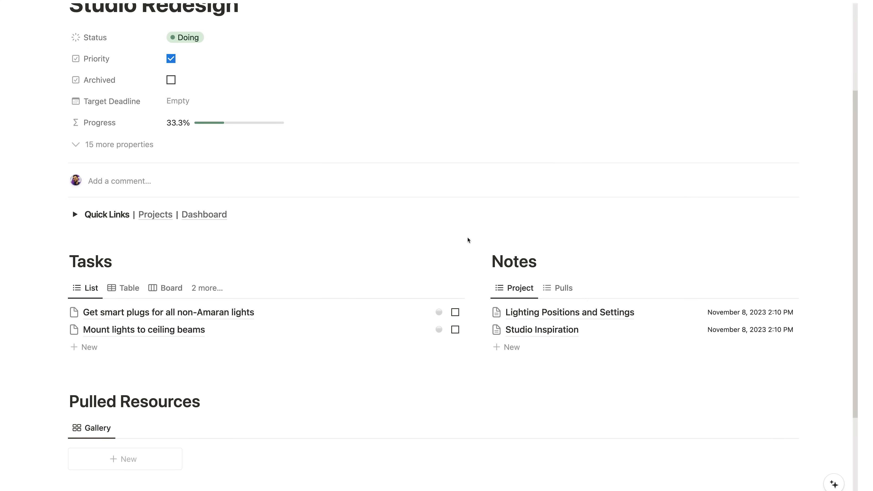
Open the Studio Redesign project's Studio Inspiration note and review its set ideas, props and list of stuff to get.
click(575, 330)
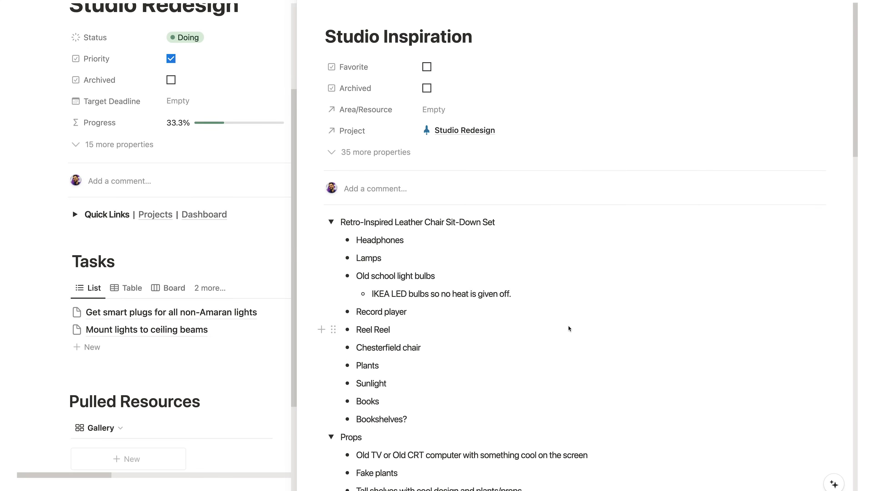
scroll(569, 328, down, 4)
scroll(568, 328, down, 4)
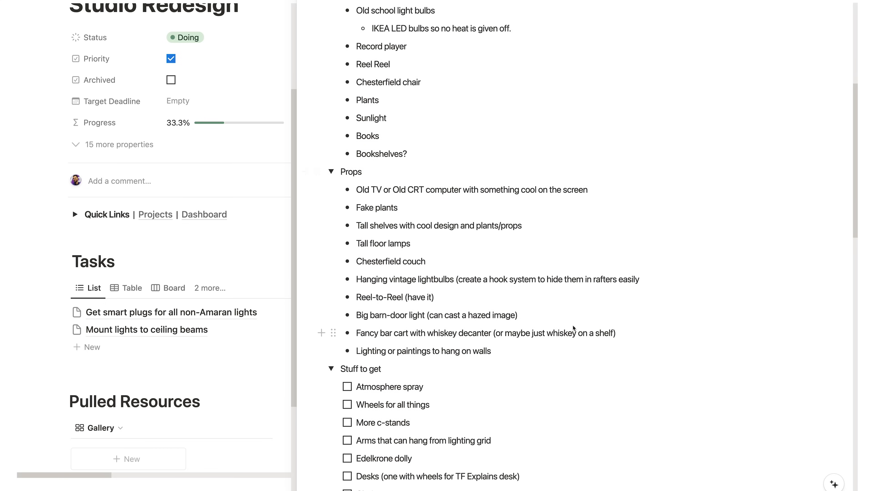
scroll(573, 329, down, 2)
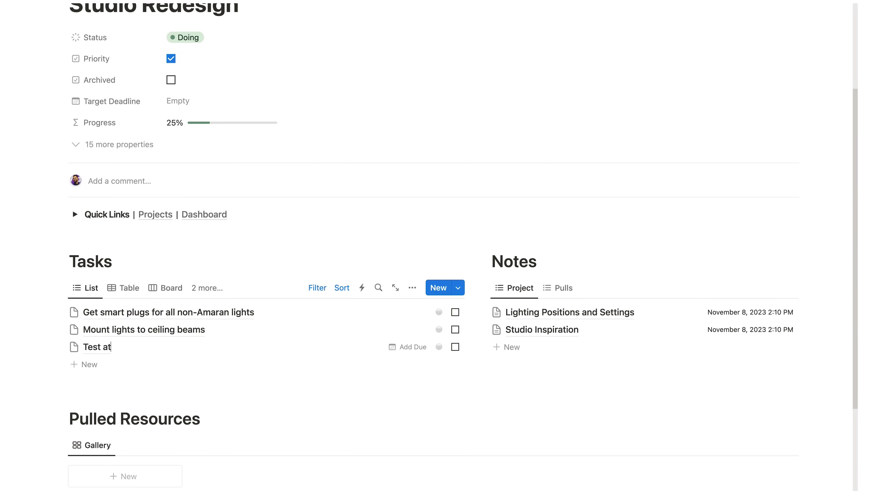